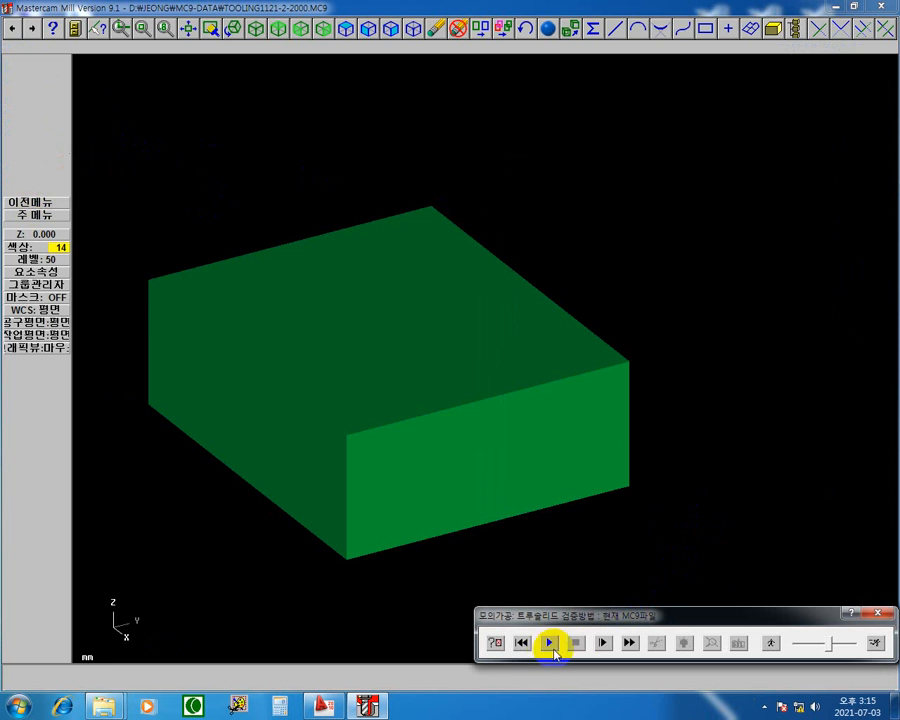
Run the solid toolpath verification to the end and rotate the machined stock to see its chamfered corners.
{"action": "left_click", "coordinate": [549, 643]}
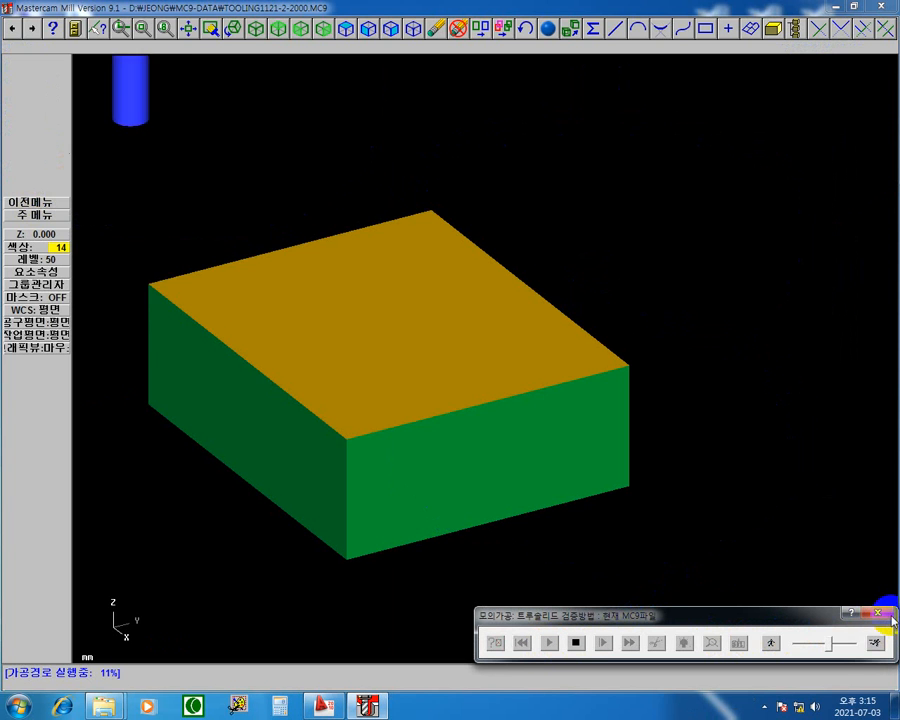
{"action": "left_click", "coordinate": [875, 643]}
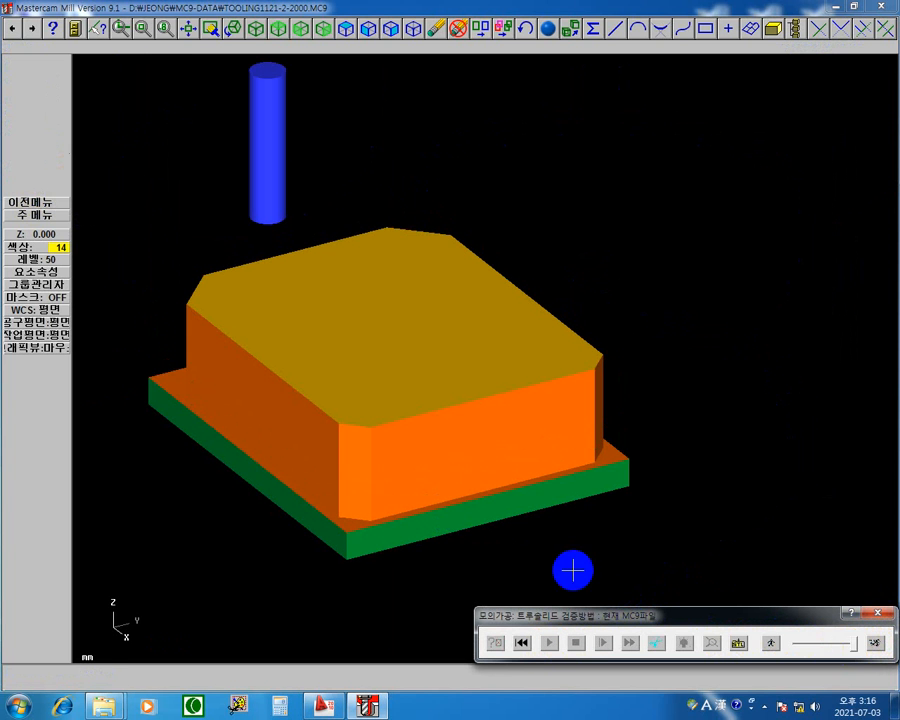
{"action": "middle_click_drag", "start_coordinate": [321, 403], "coordinate": [284, 425]}
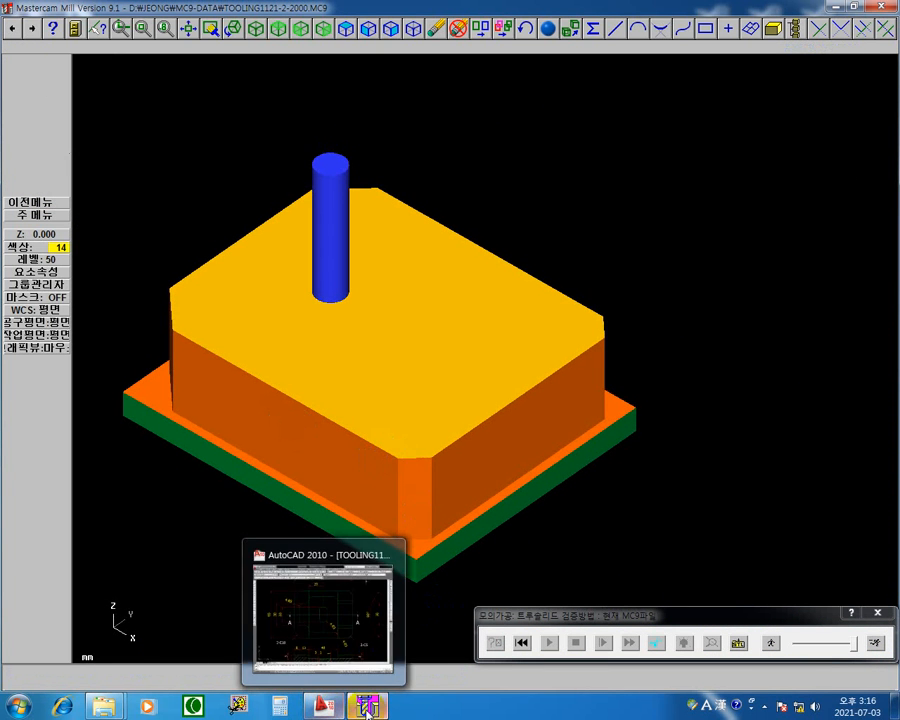
Switch to the TOOLING1121-2-2000.dwg drawing in AutoCAD and examine the pockets and steps in the upper isometric view.
{"action": "mouse_move", "coordinate": [367, 711]}
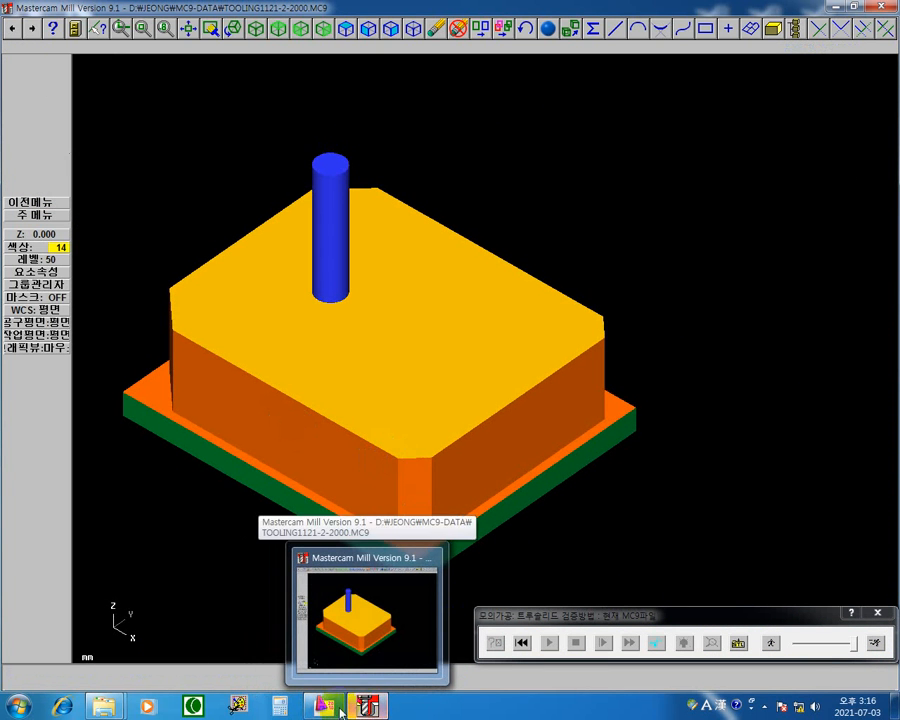
{"action": "left_click", "coordinate": [324, 707]}
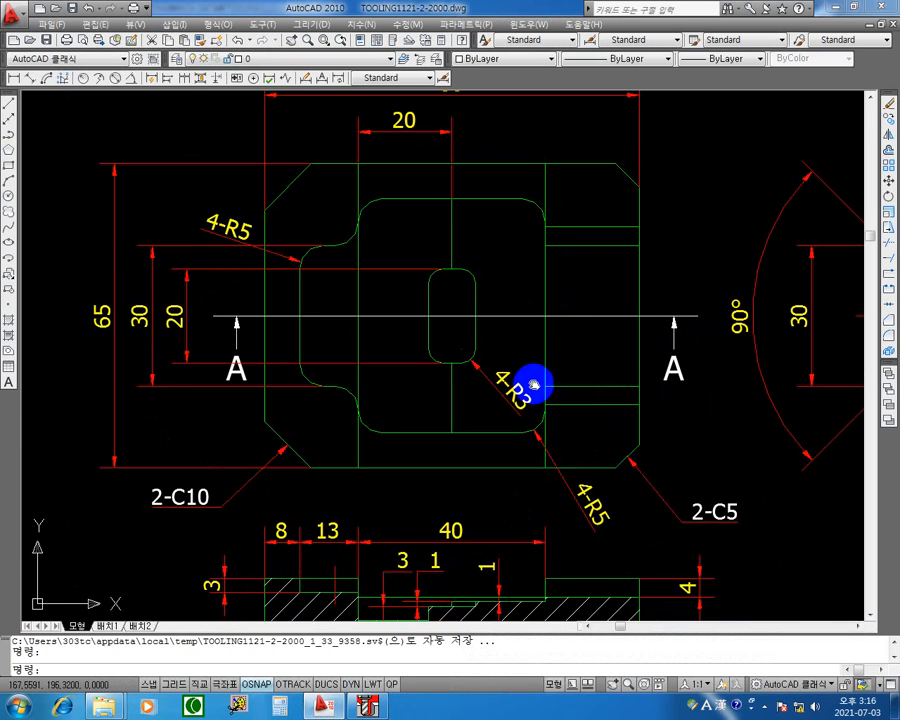
{"action": "mouse_move", "coordinate": [535, 385]}
{"action": "middle_mouse_down"}
{"action": "mouse_move", "coordinate": [337, 514]}
{"action": "mouse_move", "coordinate": [386, 348]}
{"action": "mouse_move", "coordinate": [277, 331]}
{"action": "middle_mouse_up"}
{"action": "scroll", "coordinate": [383, 365], "scroll_direction": "up", "scroll_amount": 2}
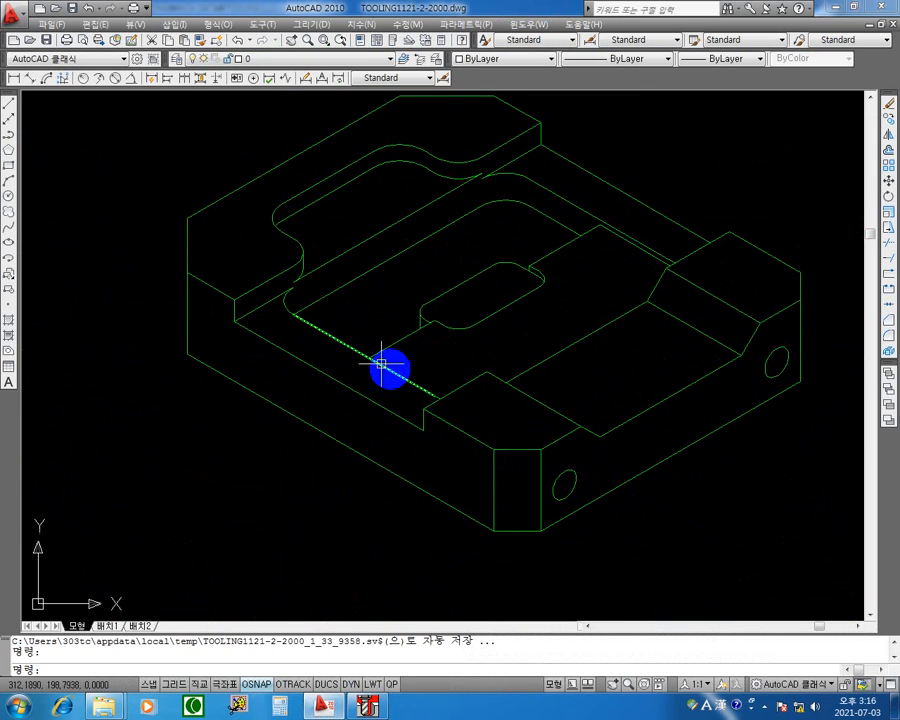
{"action": "middle_click_drag", "start_coordinate": [405, 395], "coordinate": [396, 360]}
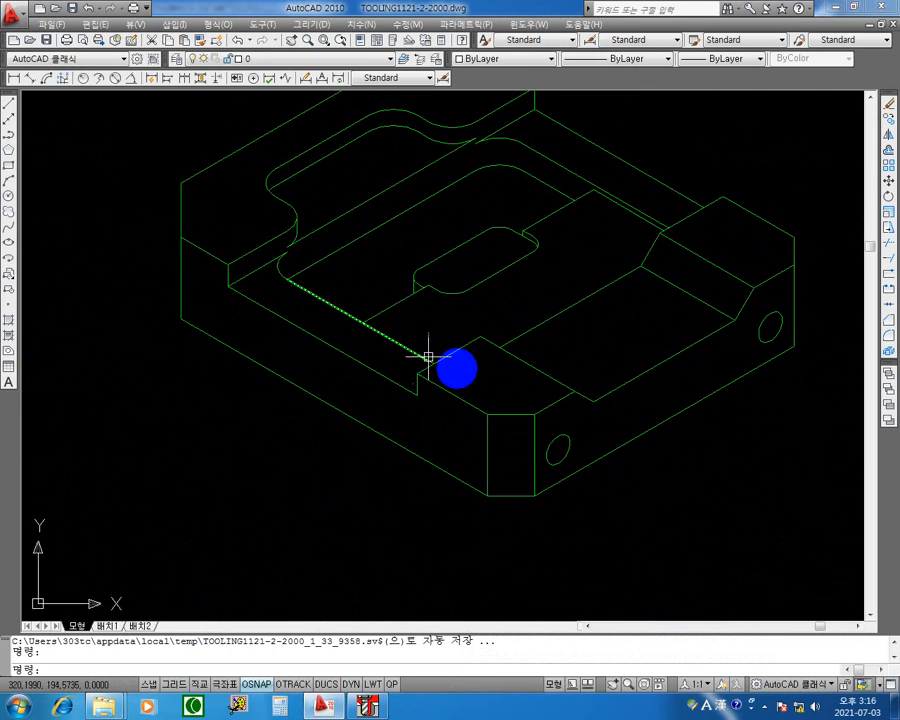
{"action": "middle_click_drag", "start_coordinate": [454, 345], "coordinate": [452, 364]}
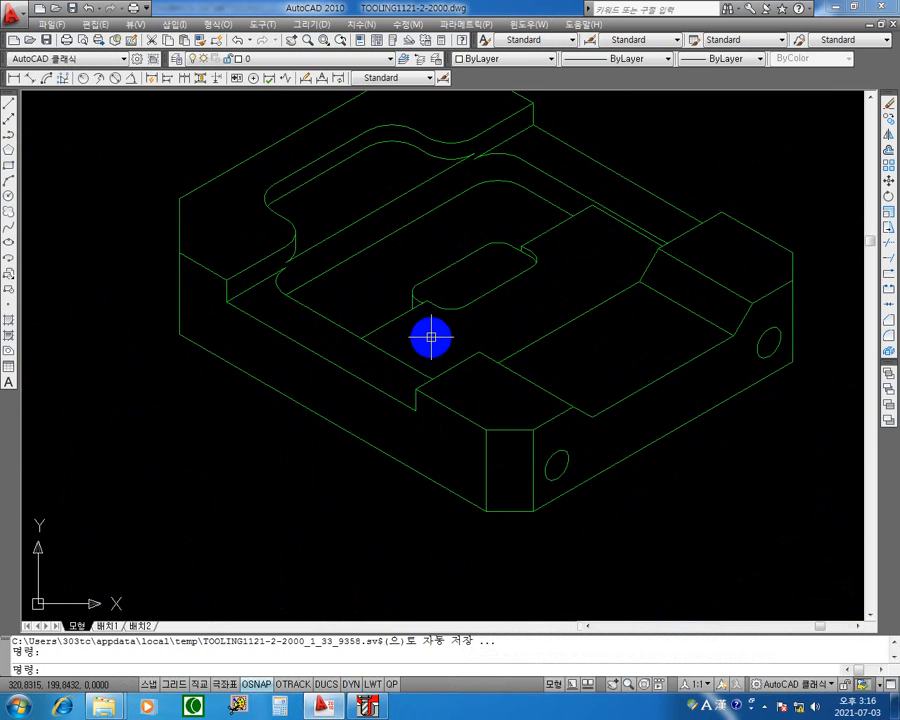
{"action": "middle_click_drag", "start_coordinate": [575, 290], "coordinate": [575, 320]}
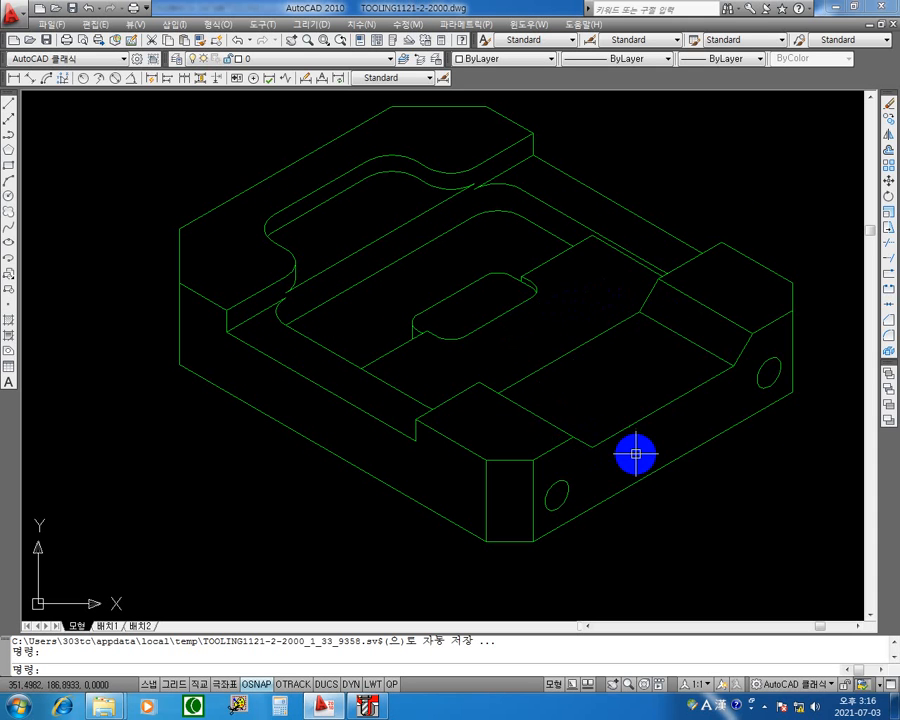
{"action": "middle_click_drag", "start_coordinate": [541, 364], "coordinate": [551, 379]}
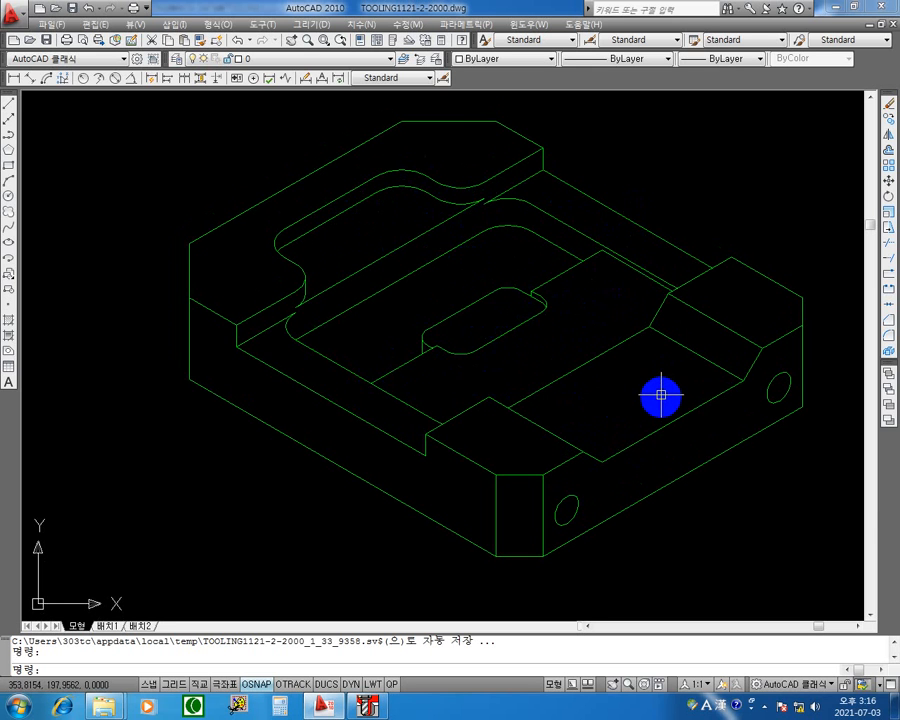
Examine section A-A below the plan view for the depths of the 8 mm and 13 mm wide portions.
{"action": "scroll", "coordinate": [660, 396], "scroll_direction": "down", "scroll_amount": 5}
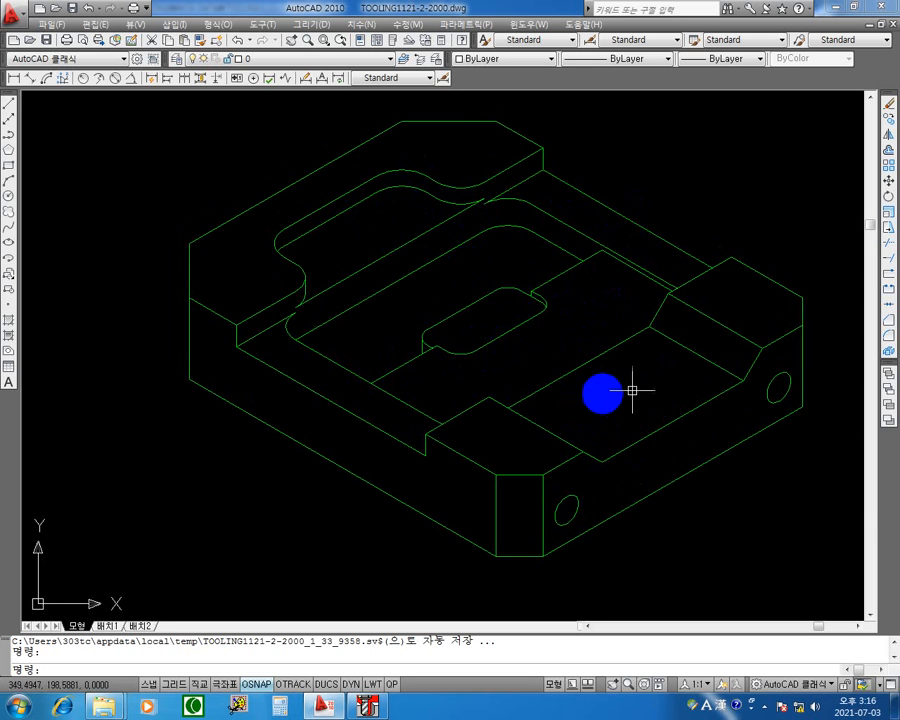
{"action": "scroll", "coordinate": [624, 364], "scroll_direction": "down", "scroll_amount": 2}
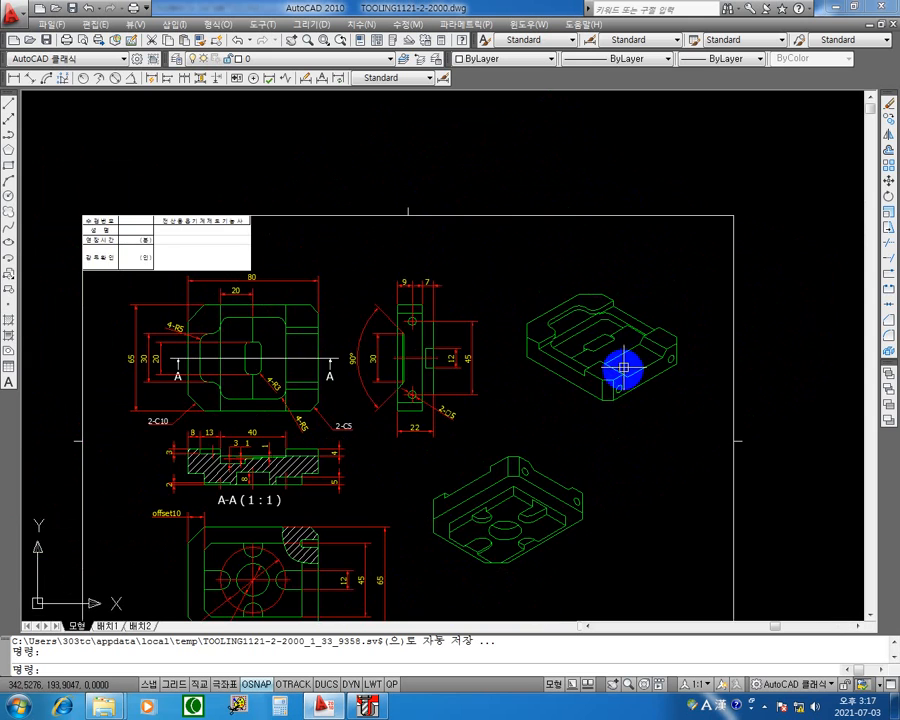
{"action": "middle_click_drag", "start_coordinate": [424, 368], "coordinate": [486, 302]}
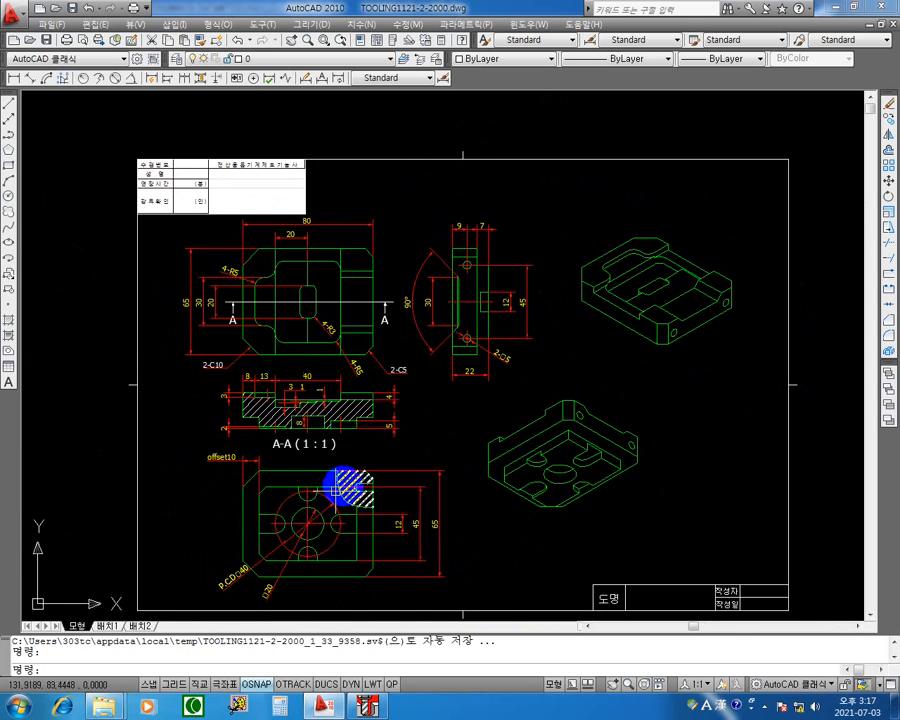
{"action": "mouse_move", "coordinate": [356, 440]}
{"action": "middle_mouse_down"}
{"action": "mouse_move", "coordinate": [402, 325]}
{"action": "mouse_move", "coordinate": [412, 408]}
{"action": "middle_mouse_up"}
{"action": "scroll", "coordinate": [320, 356], "scroll_direction": "up", "scroll_amount": 2}
{"action": "scroll", "coordinate": [316, 360], "scroll_direction": "up", "scroll_amount": 2}
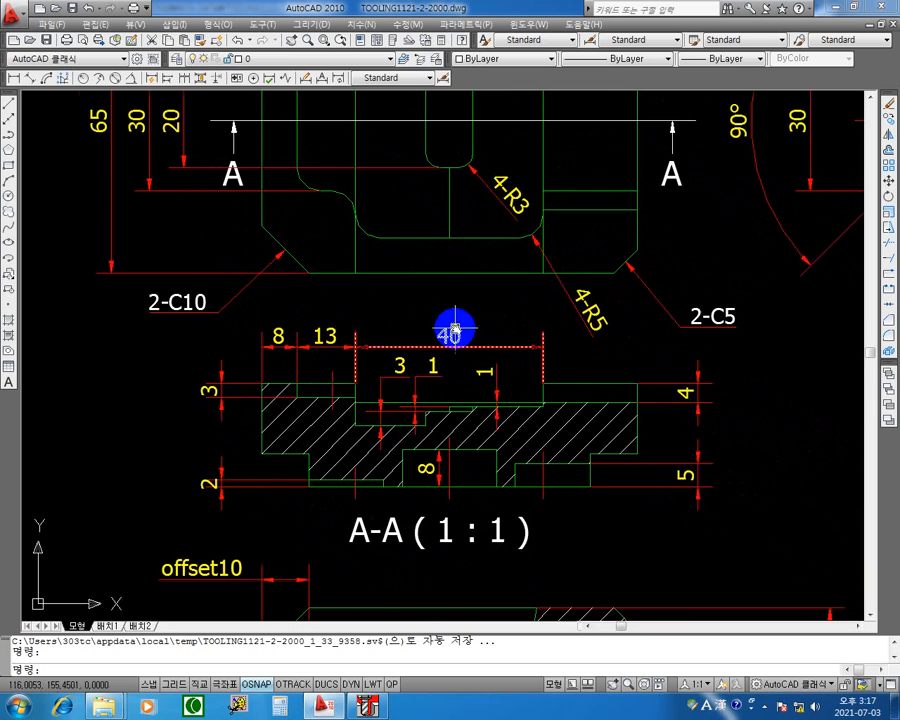
{"action": "mouse_move", "coordinate": [450, 328]}
{"action": "middle_mouse_down"}
{"action": "mouse_move", "coordinate": [399, 390]}
{"action": "mouse_move", "coordinate": [376, 394]}
{"action": "mouse_move", "coordinate": [397, 369]}
{"action": "middle_mouse_up"}
{"action": "scroll", "coordinate": [414, 380], "scroll_direction": "down", "scroll_amount": 2}
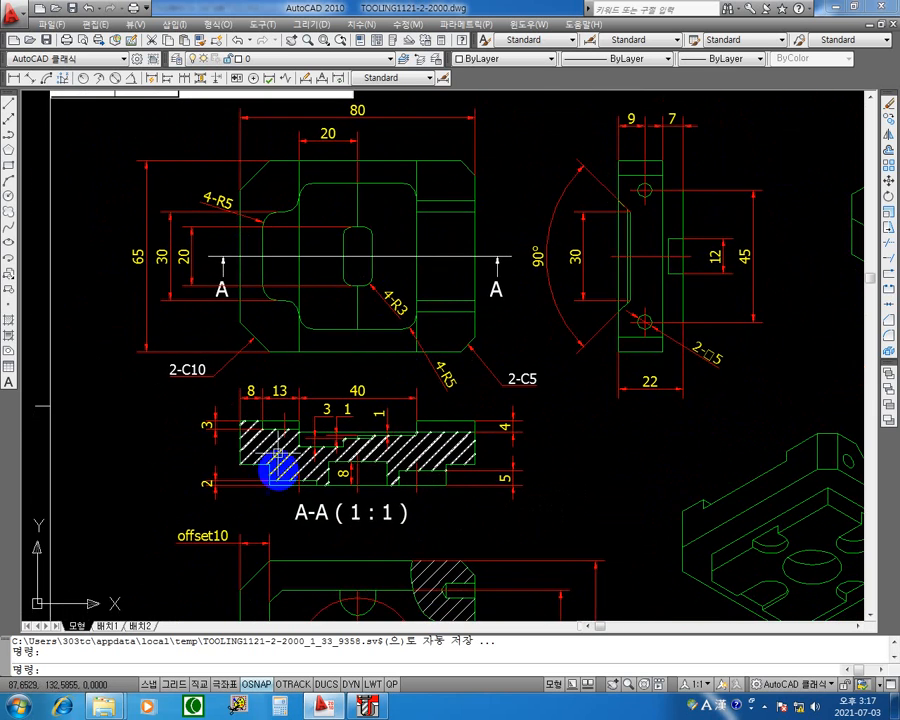
{"action": "scroll", "coordinate": [274, 455], "scroll_direction": "up", "scroll_amount": 2}
{"action": "scroll", "coordinate": [307, 432], "scroll_direction": "up", "scroll_amount": 2}
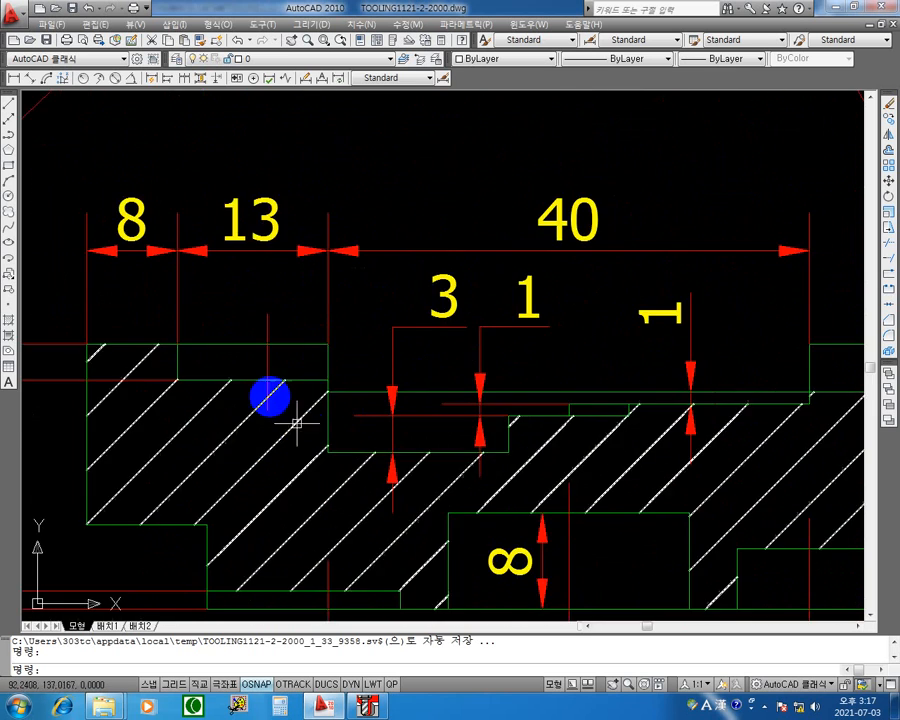
{"action": "scroll", "coordinate": [290, 370], "scroll_direction": "down", "scroll_amount": 6}
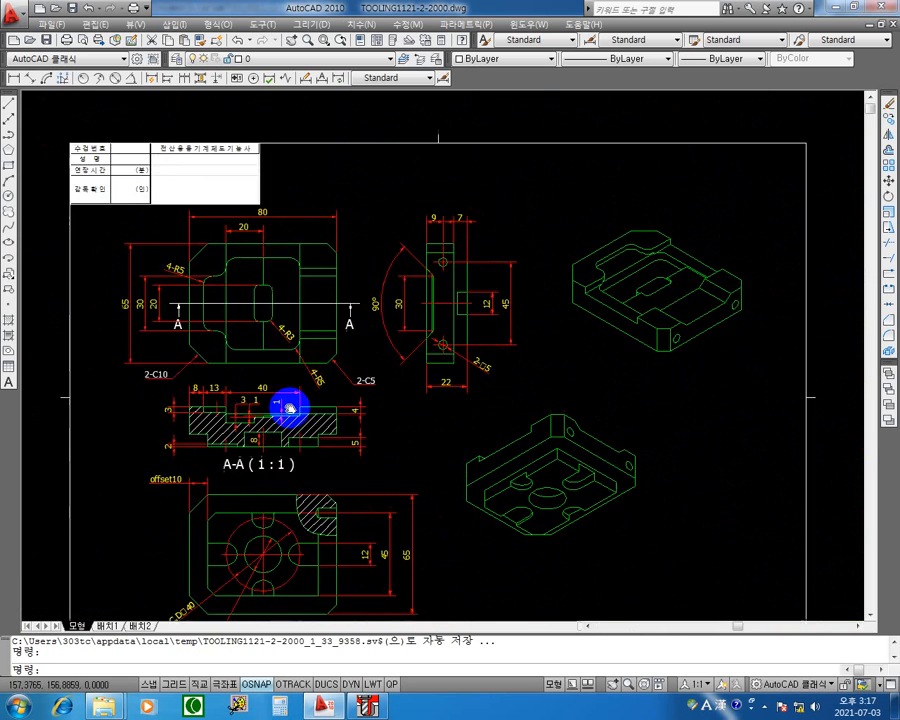
Compare the isometric view's recess with the floor levels of the 40 mm wide pocket in section A-A.
{"action": "scroll", "coordinate": [582, 272], "scroll_direction": "up", "scroll_amount": 4}
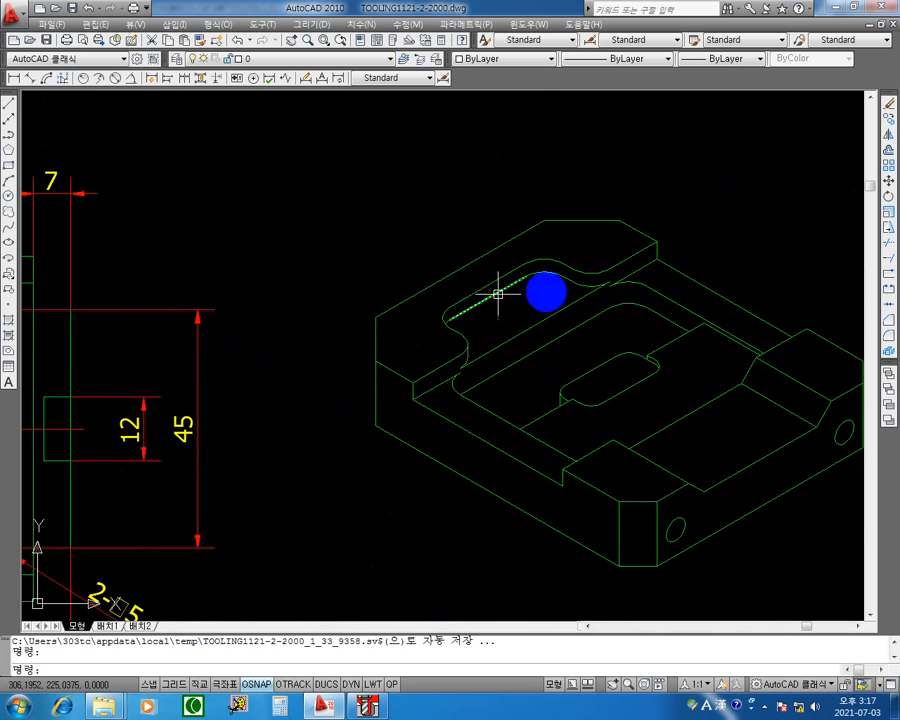
{"action": "scroll", "coordinate": [525, 313], "scroll_direction": "down", "scroll_amount": 4}
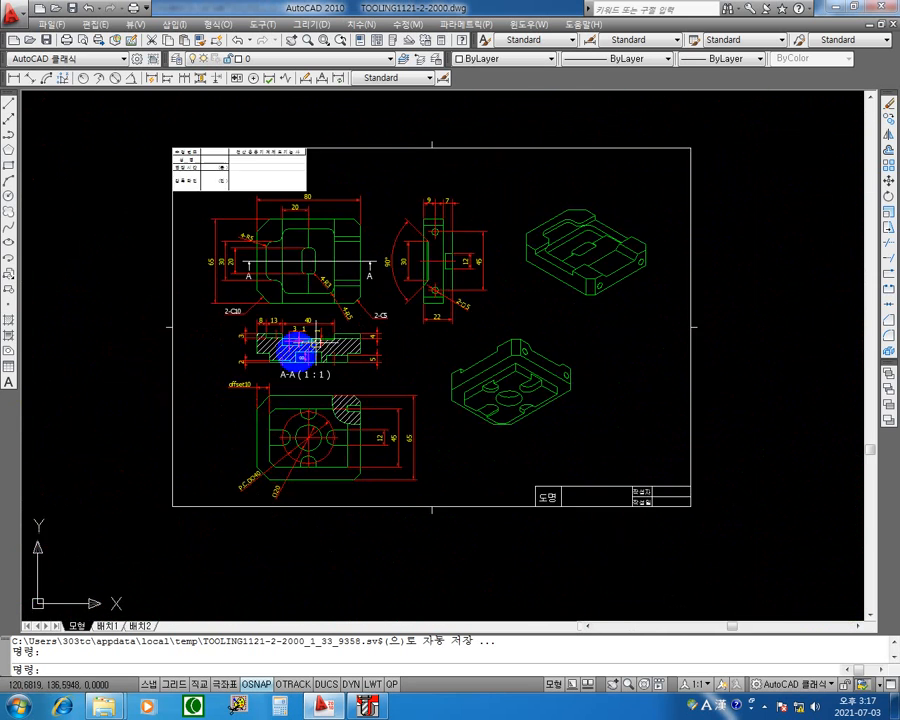
{"action": "scroll", "coordinate": [288, 344], "scroll_direction": "up", "scroll_amount": 5}
{"action": "middle_click_drag", "start_coordinate": [404, 319], "coordinate": [367, 307]}
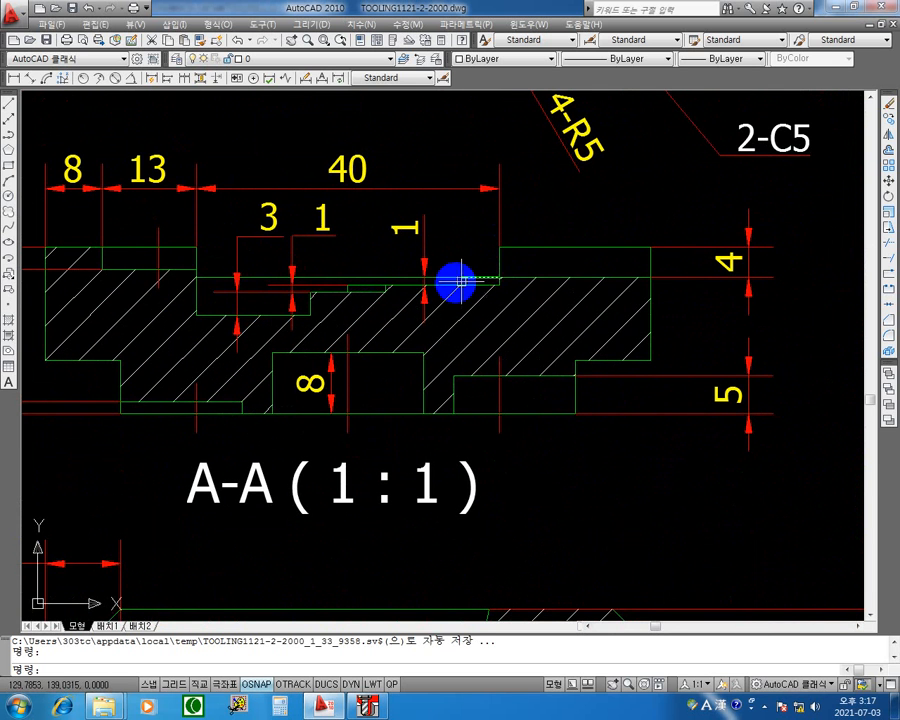
{"action": "scroll", "coordinate": [540, 287], "scroll_direction": "up", "scroll_amount": 3}
{"action": "scroll", "coordinate": [543, 287], "scroll_direction": "up", "scroll_amount": 2}
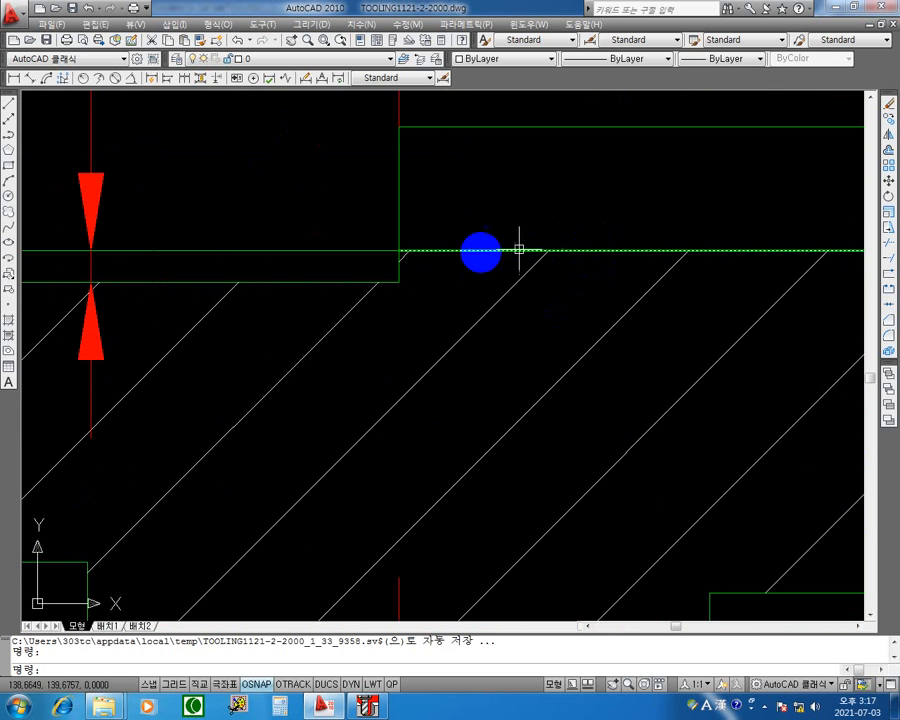
{"action": "scroll", "coordinate": [257, 252], "scroll_direction": "down", "scroll_amount": 5}
{"action": "middle_click_drag", "start_coordinate": [470, 287], "coordinate": [657, 324]}
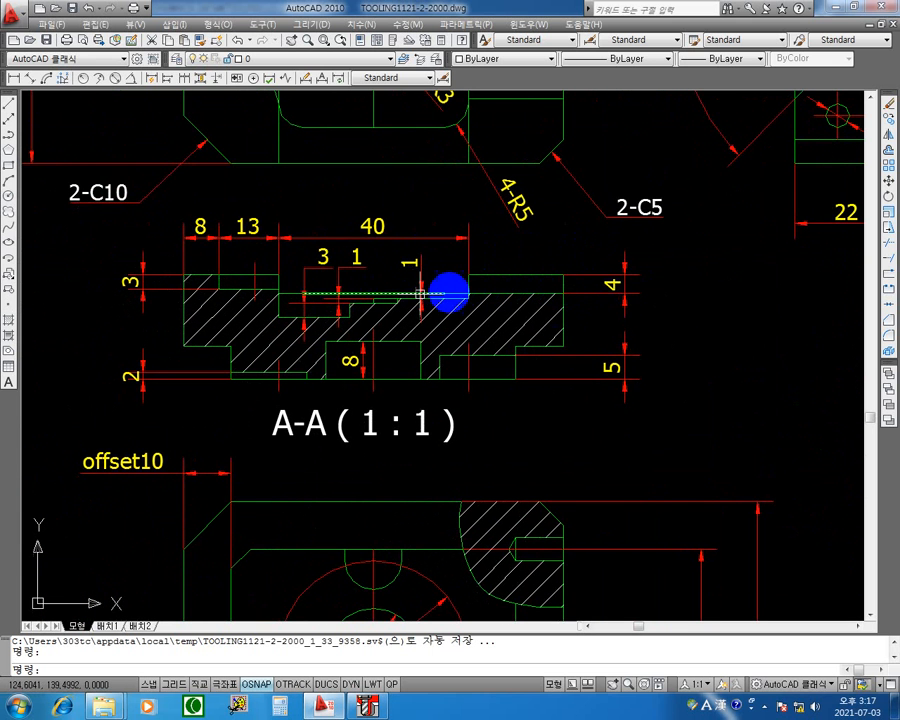
{"action": "scroll", "coordinate": [470, 298], "scroll_direction": "up", "scroll_amount": 3}
{"action": "middle_click_drag", "start_coordinate": [474, 305], "coordinate": [662, 317]}
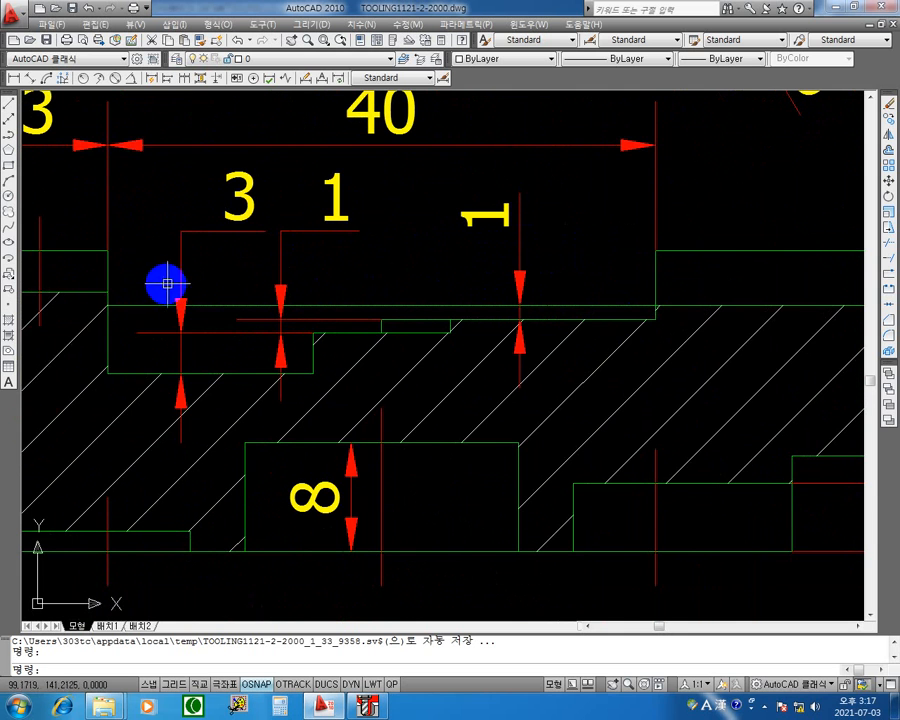
{"action": "middle_click_drag", "start_coordinate": [557, 160], "coordinate": [550, 212]}
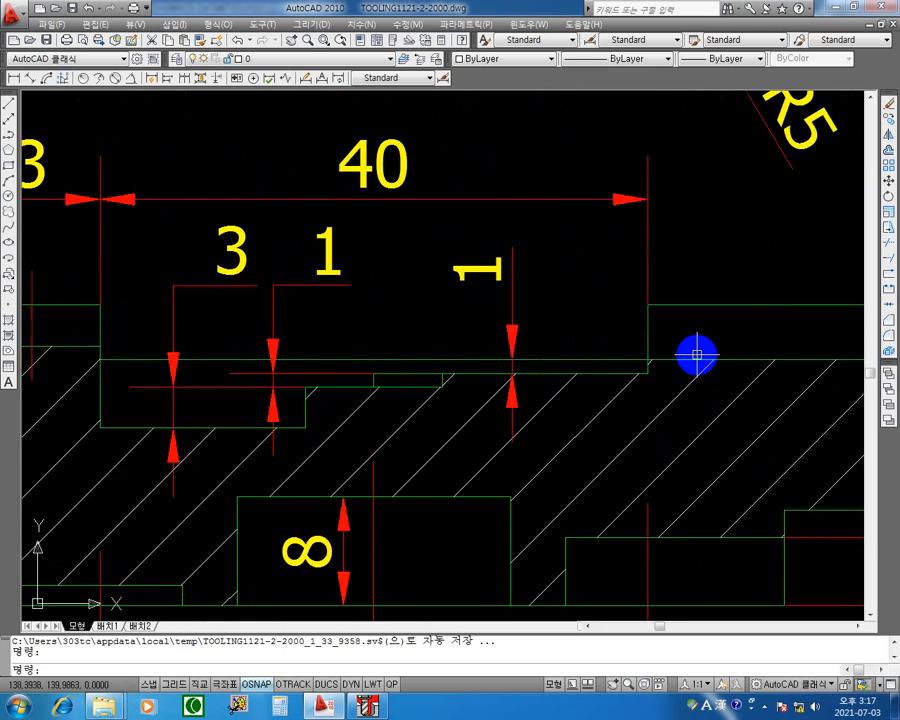
Compare the isometric view with section A-A and the small 4-R3 pocket in the plan view.
{"action": "scroll", "coordinate": [697, 355], "scroll_direction": "down", "scroll_amount": 6}
{"action": "mouse_move", "coordinate": [736, 314]}
{"action": "middle_mouse_down"}
{"action": "mouse_move", "coordinate": [74, 312]}
{"action": "mouse_move", "coordinate": [84, 484]}
{"action": "middle_mouse_up"}
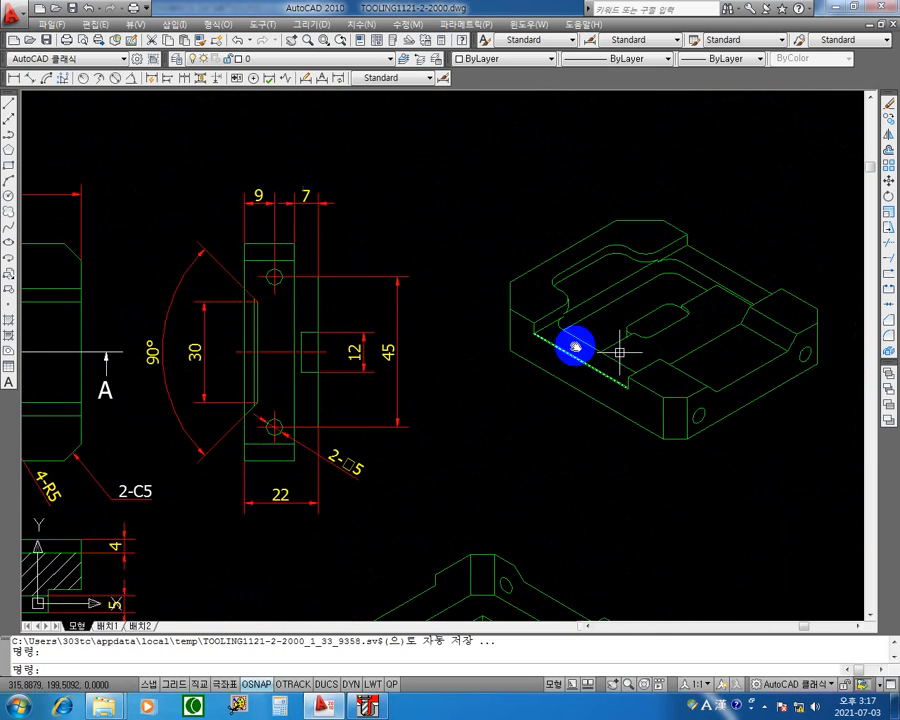
{"action": "mouse_move", "coordinate": [620, 352]}
{"action": "middle_mouse_down"}
{"action": "mouse_move", "coordinate": [343, 313]}
{"action": "mouse_move", "coordinate": [336, 268]}
{"action": "middle_mouse_up"}
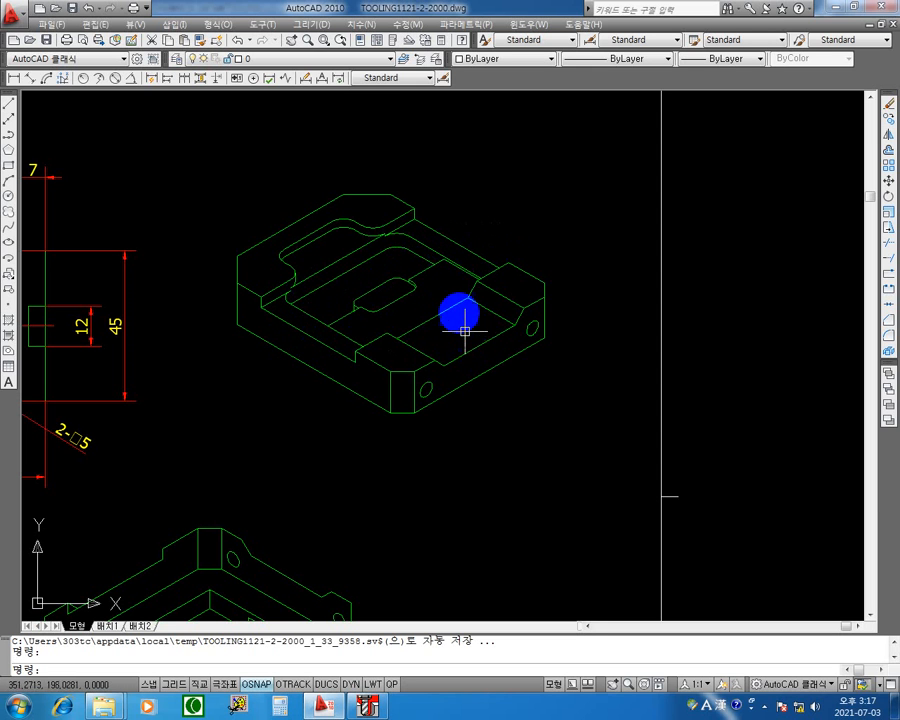
{"action": "mouse_move", "coordinate": [317, 293]}
{"action": "middle_mouse_down"}
{"action": "mouse_move", "coordinate": [382, 287]}
{"action": "mouse_move", "coordinate": [690, 198]}
{"action": "middle_mouse_up"}
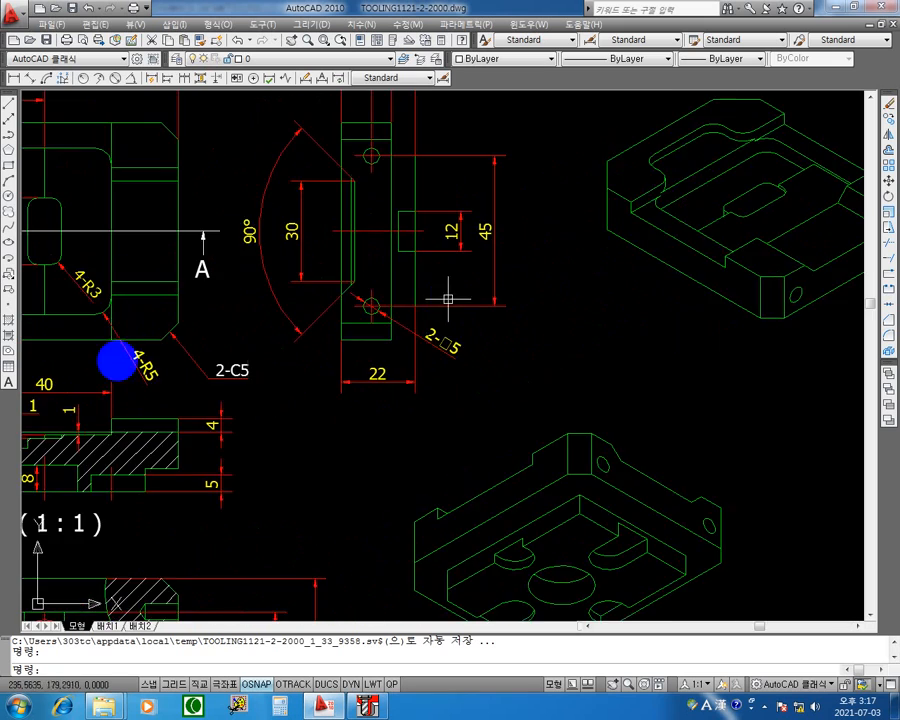
{"action": "middle_click_drag", "start_coordinate": [98, 374], "coordinate": [390, 320]}
{"action": "scroll", "coordinate": [378, 398], "scroll_direction": "up", "scroll_amount": 5}
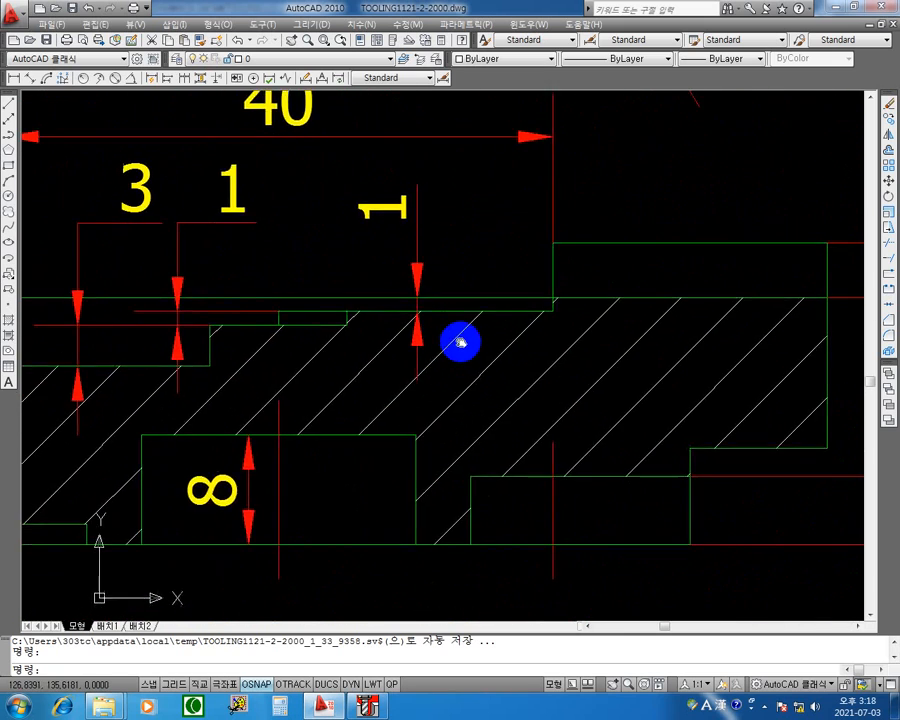
{"action": "scroll", "coordinate": [478, 318], "scroll_direction": "down", "scroll_amount": 3}
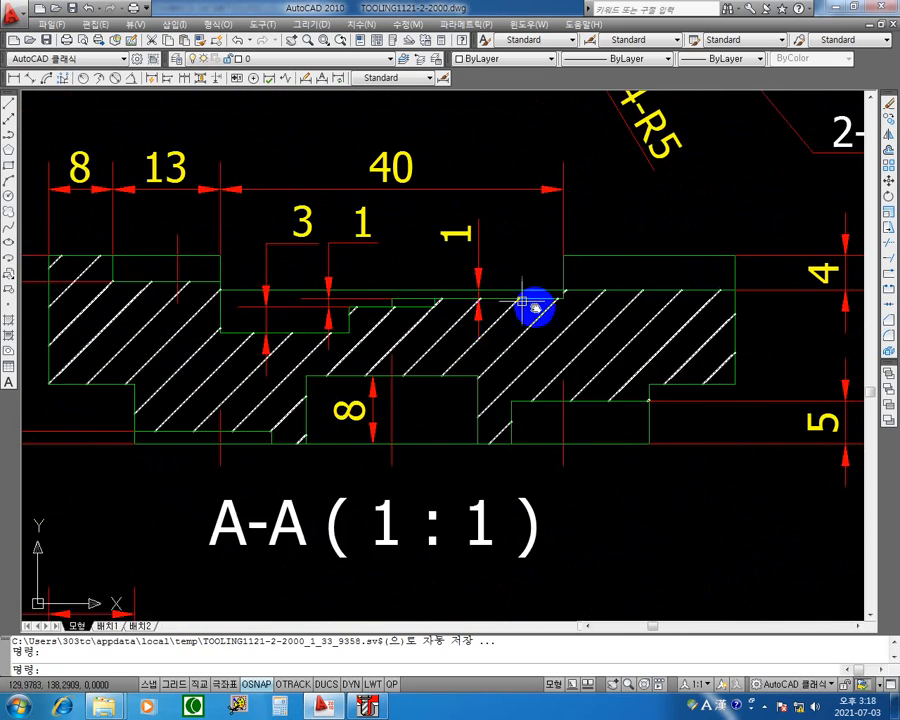
{"action": "middle_click_drag", "start_coordinate": [534, 307], "coordinate": [536, 612]}
{"action": "middle_click_drag", "start_coordinate": [459, 262], "coordinate": [512, 473]}
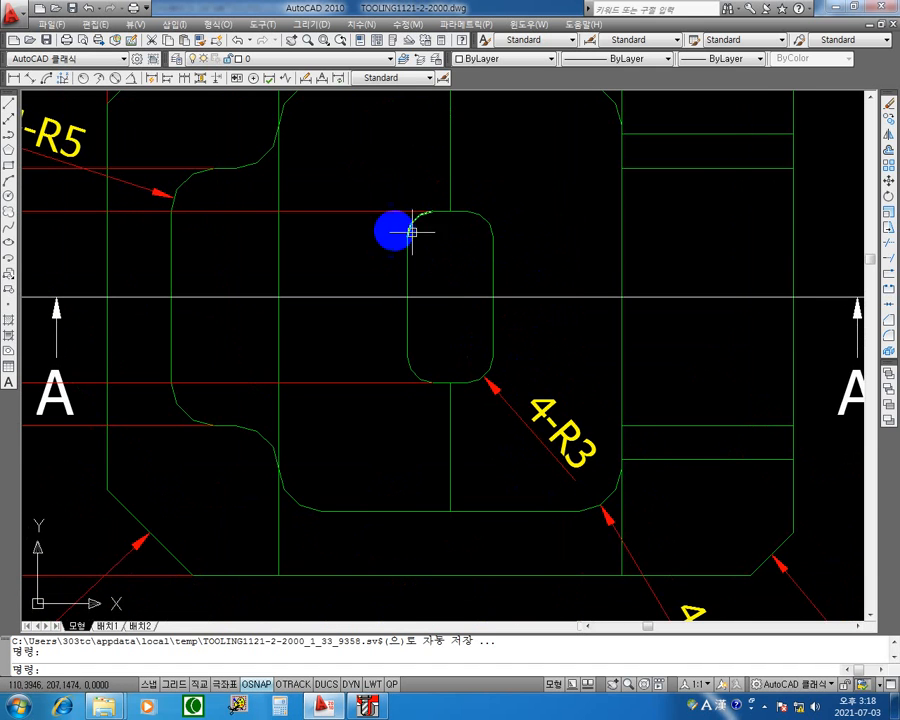
Examine the stepped depth dimensions across the 40 mm wide pocket in section A-A.
{"action": "scroll", "coordinate": [357, 240], "scroll_direction": "down", "scroll_amount": 4}
{"action": "middle_click_drag", "start_coordinate": [536, 317], "coordinate": [514, 289]}
{"action": "scroll", "coordinate": [484, 383], "scroll_direction": "up", "scroll_amount": 5}
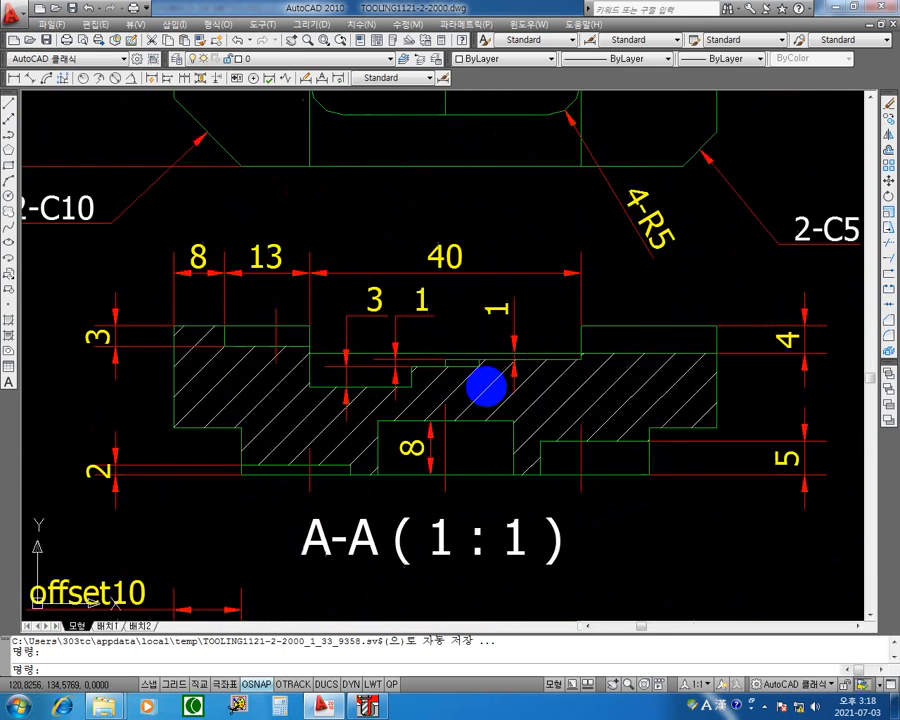
{"action": "middle_click_drag", "start_coordinate": [519, 368], "coordinate": [576, 348]}
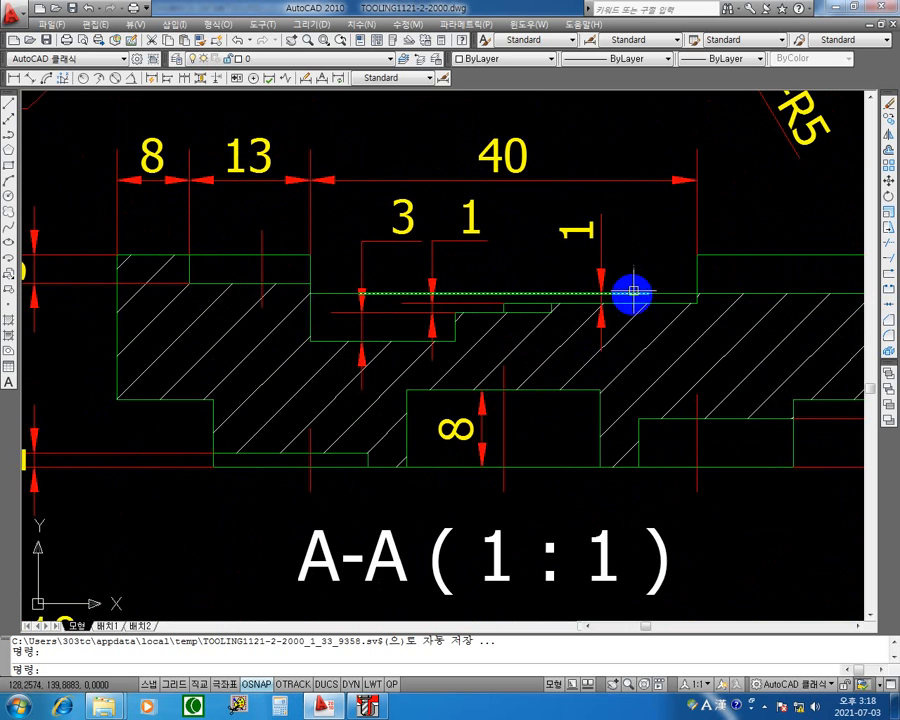
{"action": "scroll", "coordinate": [605, 310], "scroll_direction": "up", "scroll_amount": 2}
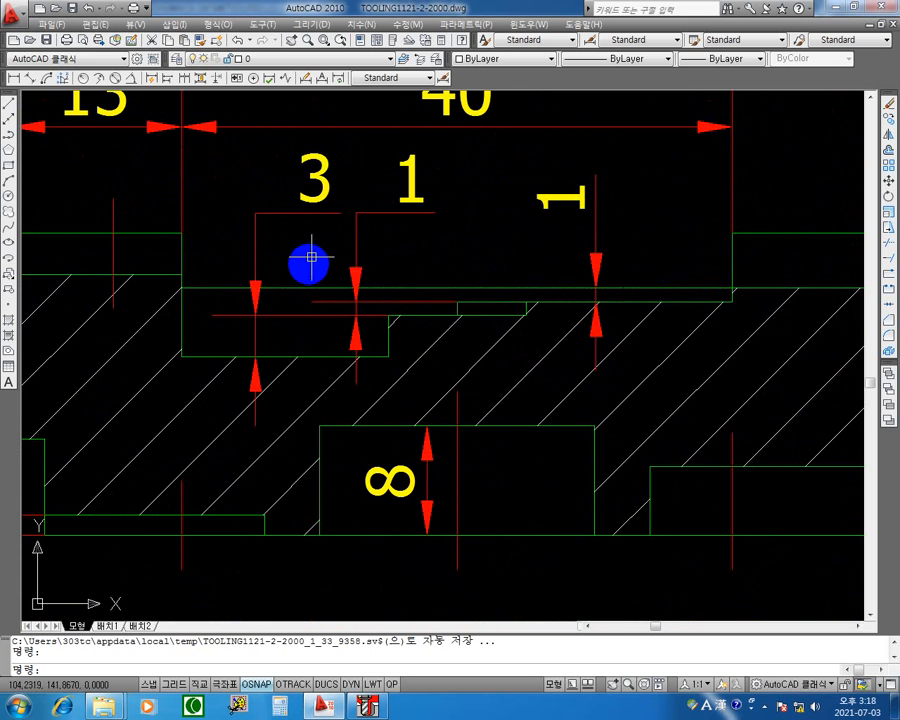
{"action": "middle_click_drag", "start_coordinate": [375, 312], "coordinate": [494, 261]}
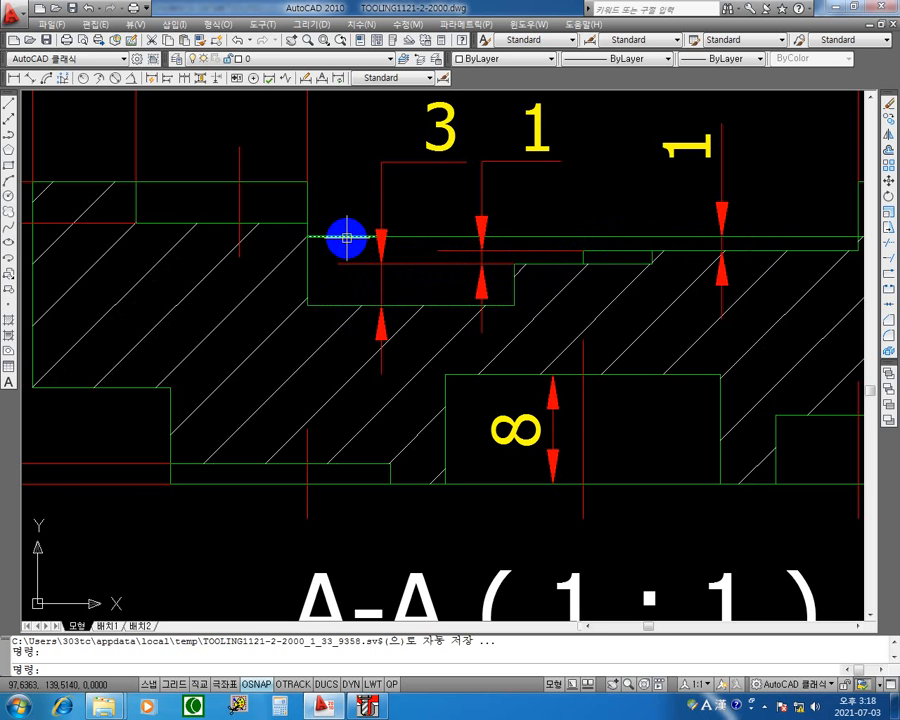
{"action": "middle_click_drag", "start_coordinate": [551, 256], "coordinate": [410, 280]}
{"action": "middle_click_drag", "start_coordinate": [508, 286], "coordinate": [342, 254]}
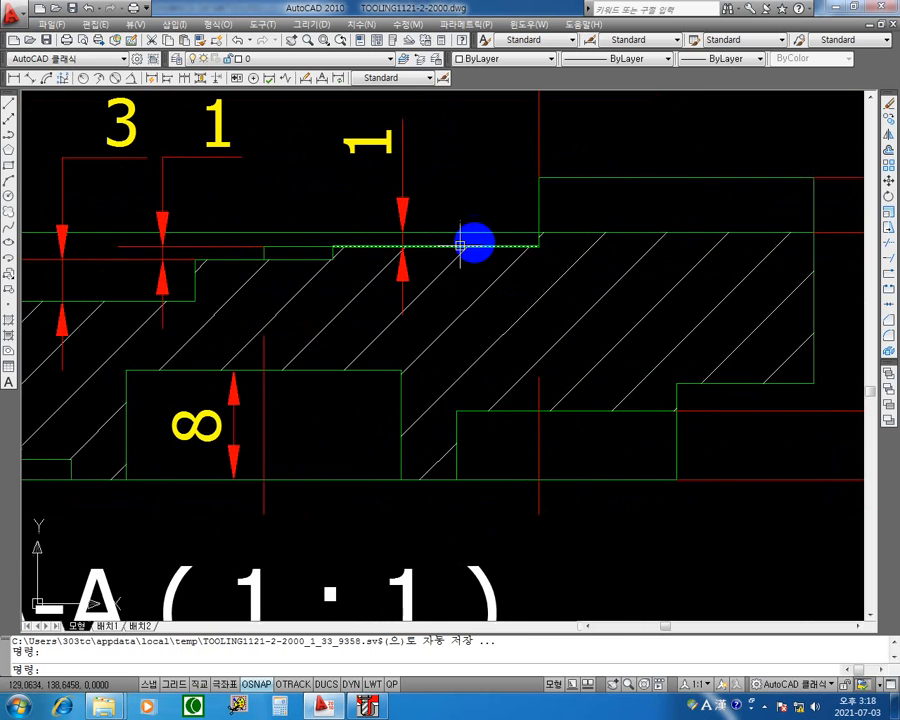
Trace the stepped floor lines in section A-A from the shallow 1 mm level to the 3 mm deep step.
{"action": "middle_click_drag", "start_coordinate": [462, 241], "coordinate": [618, 288]}
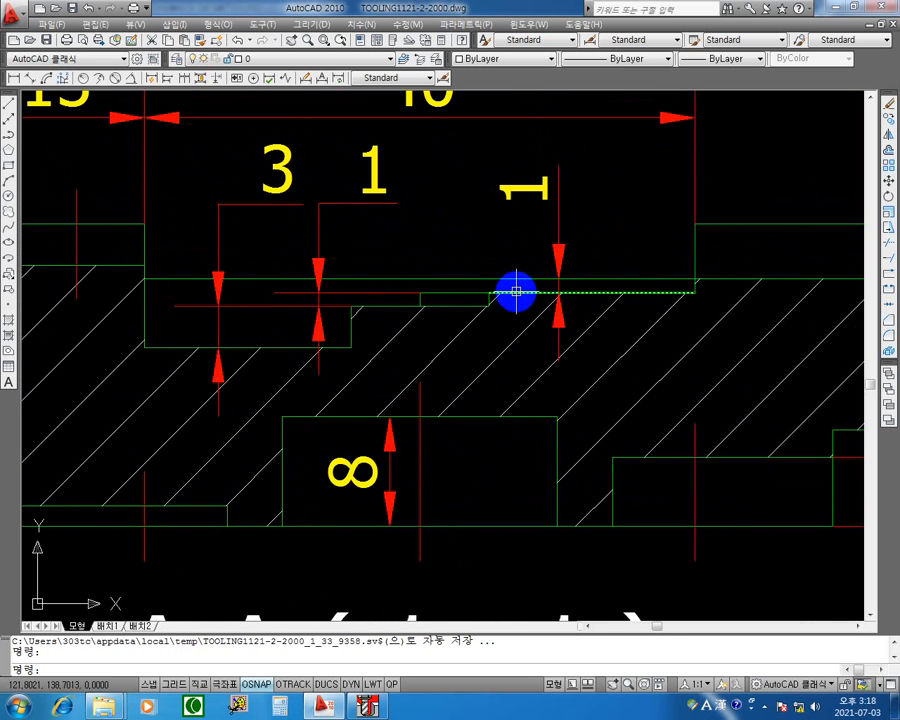
{"action": "middle_click_drag", "start_coordinate": [516, 291], "coordinate": [656, 294]}
{"action": "middle_click_drag", "start_coordinate": [578, 296], "coordinate": [614, 297]}
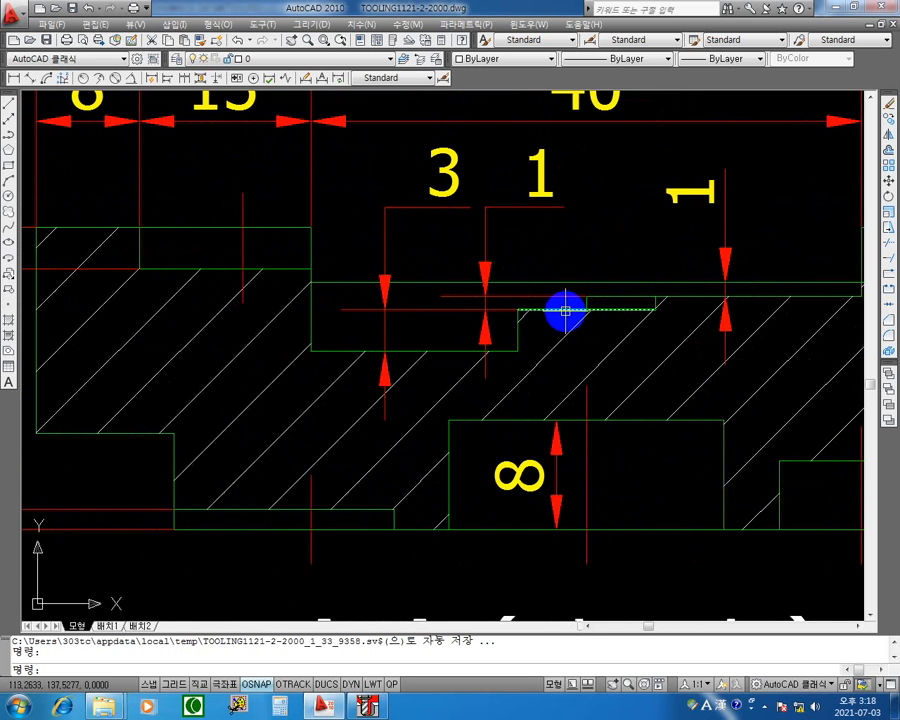
{"action": "middle_click_drag", "start_coordinate": [522, 296], "coordinate": [556, 280]}
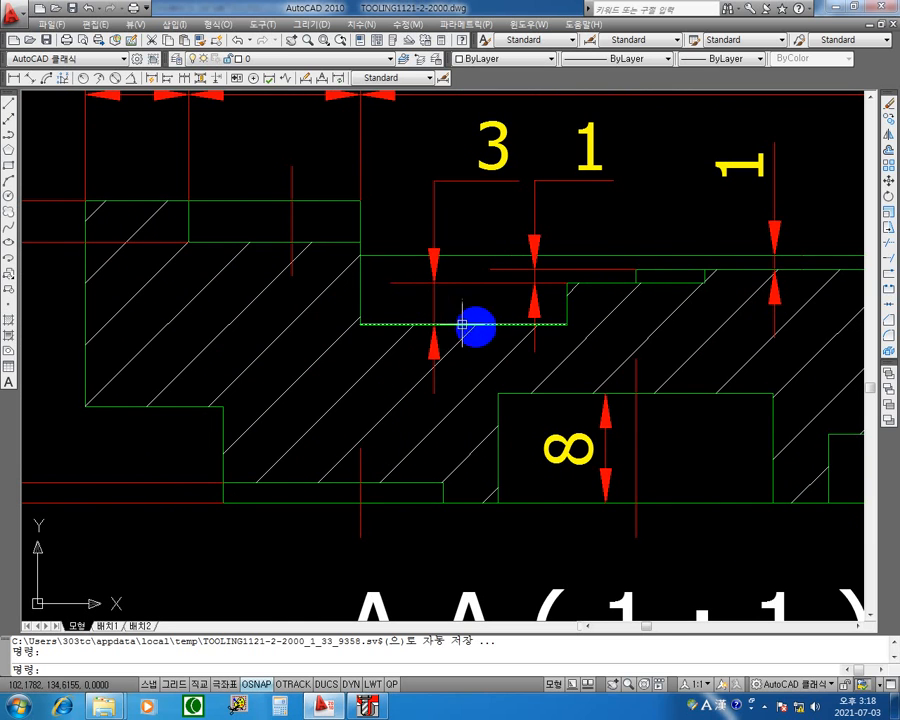
{"action": "middle_click_drag", "start_coordinate": [735, 356], "coordinate": [416, 276]}
{"action": "scroll", "coordinate": [417, 276], "scroll_direction": "down", "scroll_amount": 5}
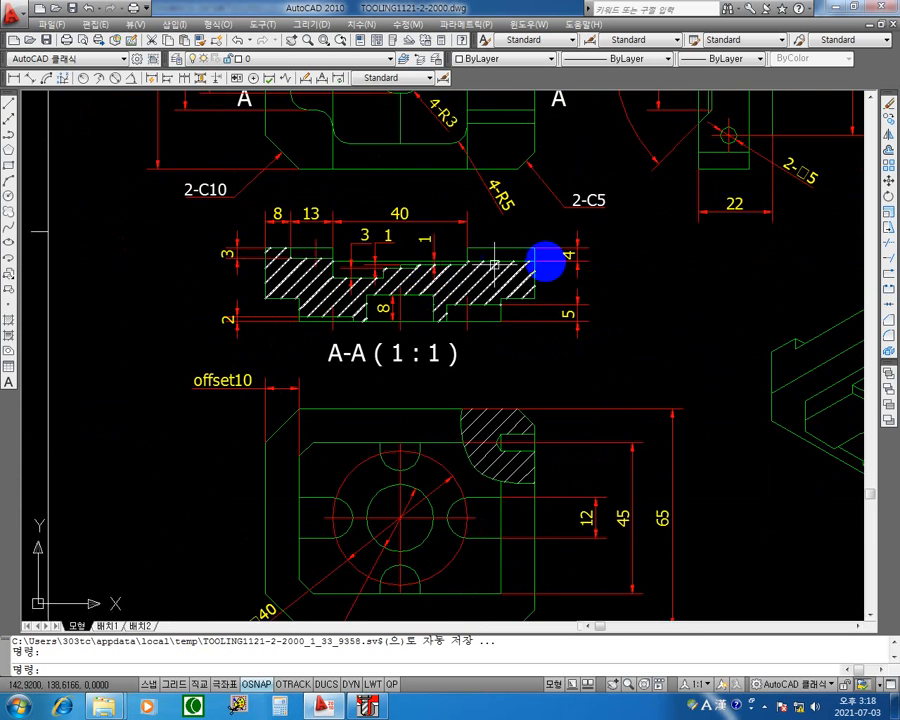
Examine the open pocket and side slot in the part's isometric view.
{"action": "mouse_move", "coordinate": [544, 261]}
{"action": "middle_mouse_down"}
{"action": "mouse_move", "coordinate": [370, 348]}
{"action": "mouse_move", "coordinate": [345, 385]}
{"action": "middle_mouse_up"}
{"action": "mouse_move", "coordinate": [604, 316]}
{"action": "middle_mouse_down"}
{"action": "mouse_move", "coordinate": [396, 334]}
{"action": "mouse_move", "coordinate": [352, 448]}
{"action": "mouse_move", "coordinate": [276, 388]}
{"action": "middle_mouse_up"}
{"action": "middle_click_drag", "start_coordinate": [656, 322], "coordinate": [330, 441]}
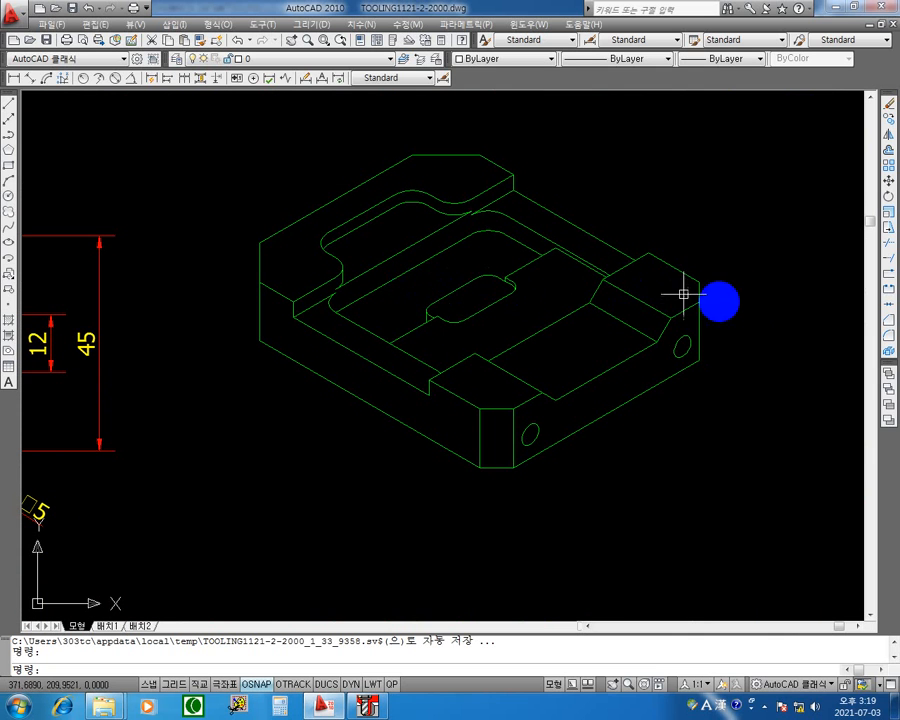
{"action": "mouse_move", "coordinate": [692, 296]}
{"action": "middle_mouse_down"}
{"action": "mouse_move", "coordinate": [533, 358]}
{"action": "mouse_move", "coordinate": [689, 295]}
{"action": "mouse_move", "coordinate": [589, 331]}
{"action": "middle_mouse_up"}
Switch to Mastercam and close the solid toolpath verification and the operations manager.
{"action": "left_click", "coordinate": [367, 706]}
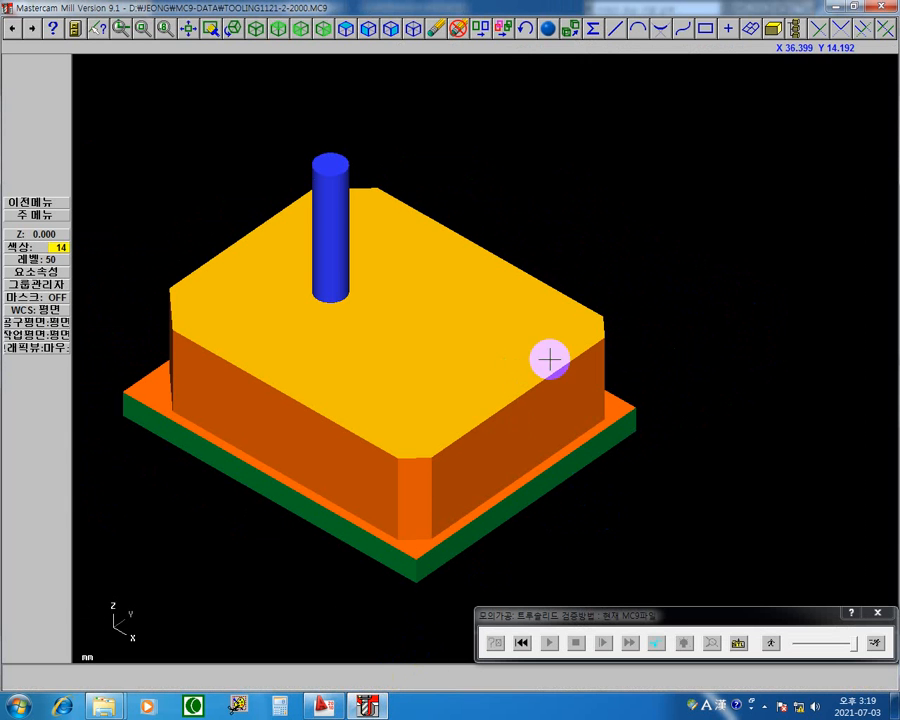
{"action": "left_click", "coordinate": [891, 613]}
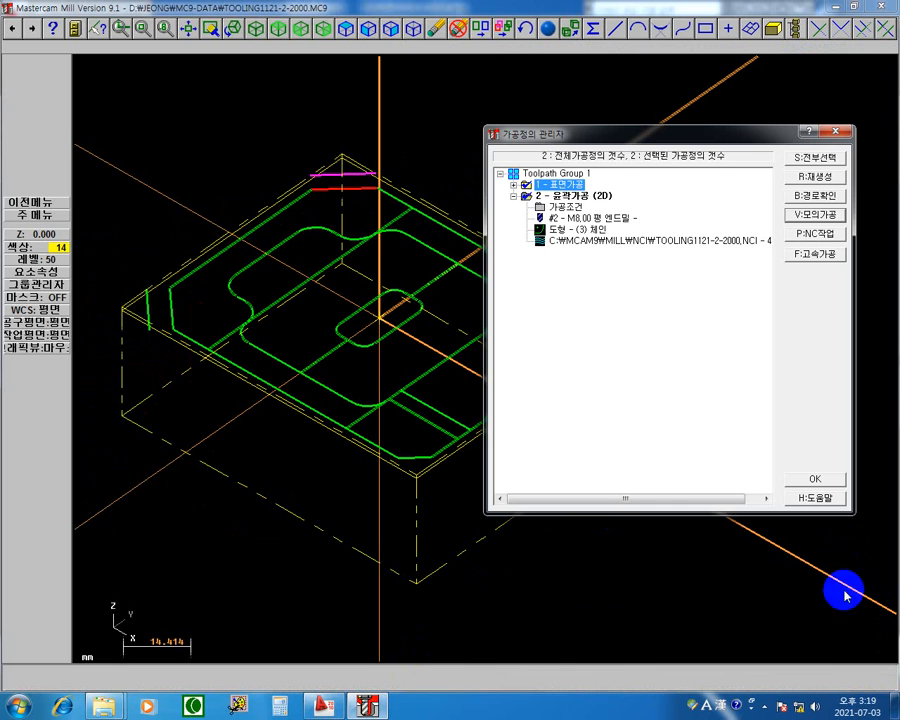
{"action": "left_click", "coordinate": [838, 132]}
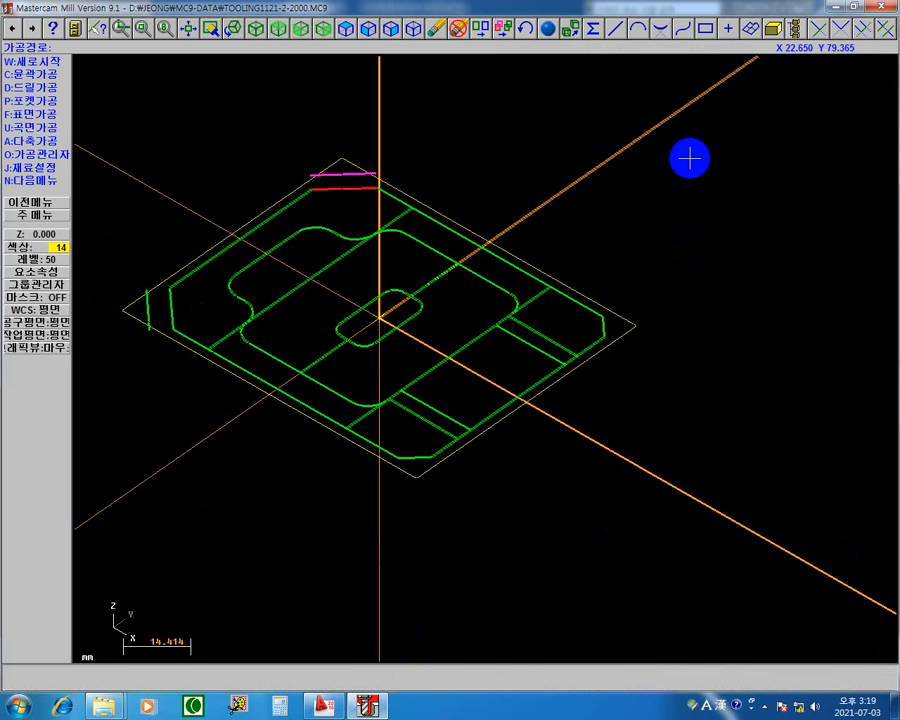
Show the part contours in the top view with the whole stock outline in sight.
{"action": "right_click", "coordinate": [662, 130]}
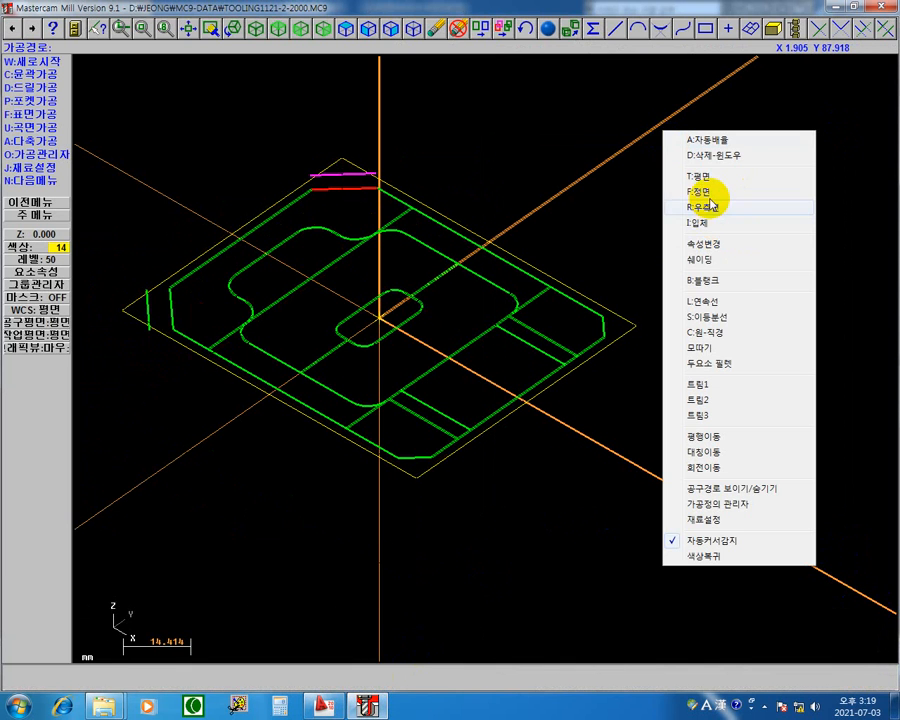
{"action": "left_click", "coordinate": [713, 180]}
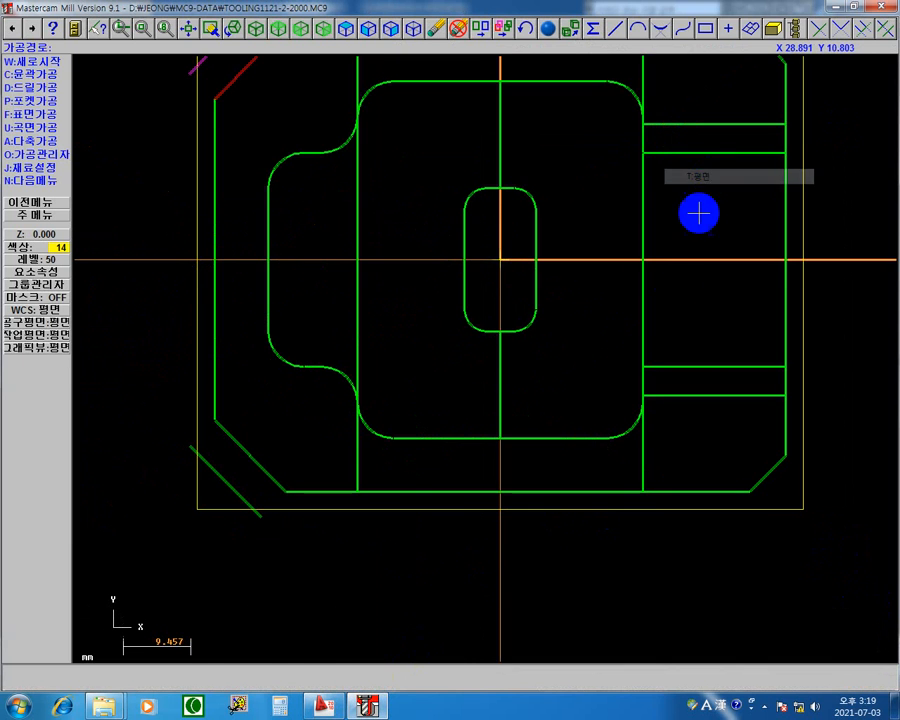
{"action": "middle_click_drag", "start_coordinate": [546, 416], "coordinate": [546, 399]}
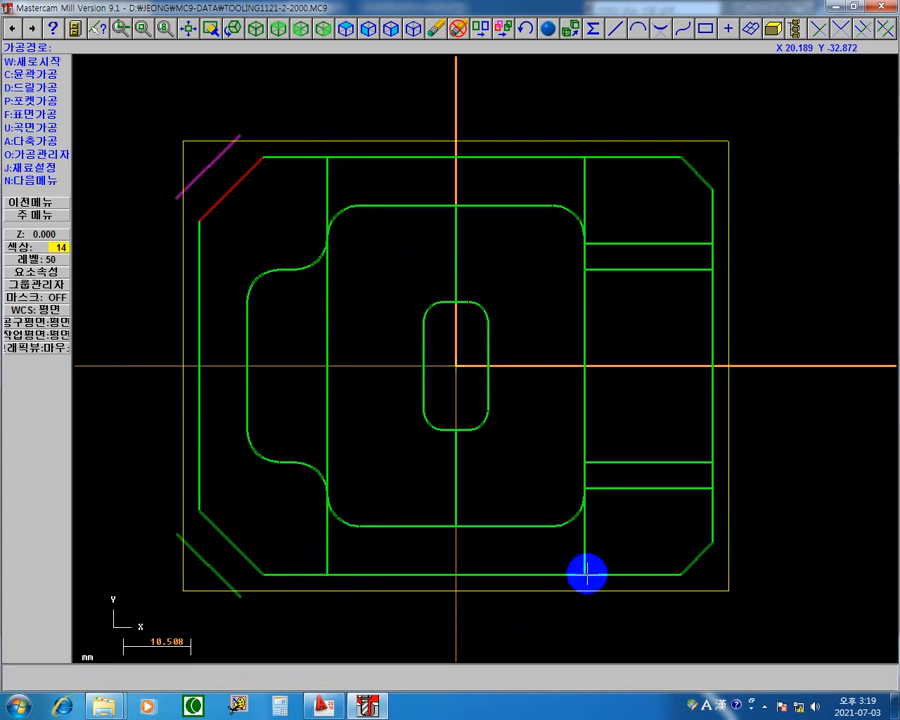
{"action": "scroll", "coordinate": [590, 511], "scroll_direction": "down", "scroll_amount": 1}
{"action": "scroll", "coordinate": [588, 506], "scroll_direction": "down", "scroll_amount": 1}
{"action": "middle_click_drag", "start_coordinate": [583, 496], "coordinate": [573, 474]}
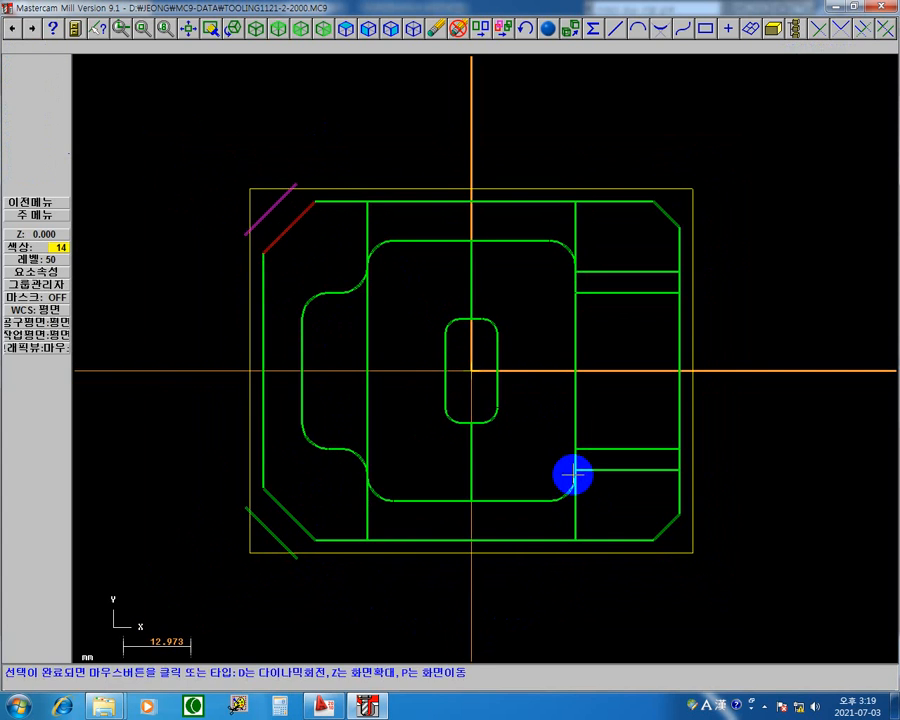
Start the screen pen and hatch the upper-left corner of the middle region freehand in yellow.
{"action": "key", "text": "F12"}
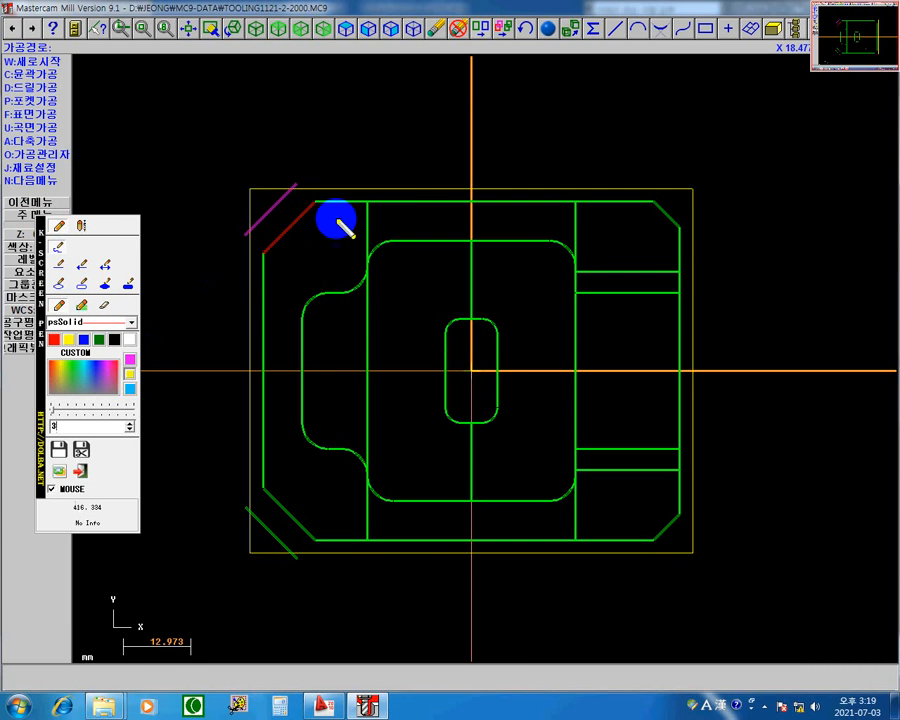
{"action": "mouse_move", "coordinate": [394, 203]}
{"action": "left_mouse_down"}
{"action": "mouse_move", "coordinate": [374, 229]}
{"action": "mouse_move", "coordinate": [377, 251]}
{"action": "left_mouse_up"}
{"action": "left_click_drag", "start_coordinate": [436, 202], "coordinate": [377, 283]}
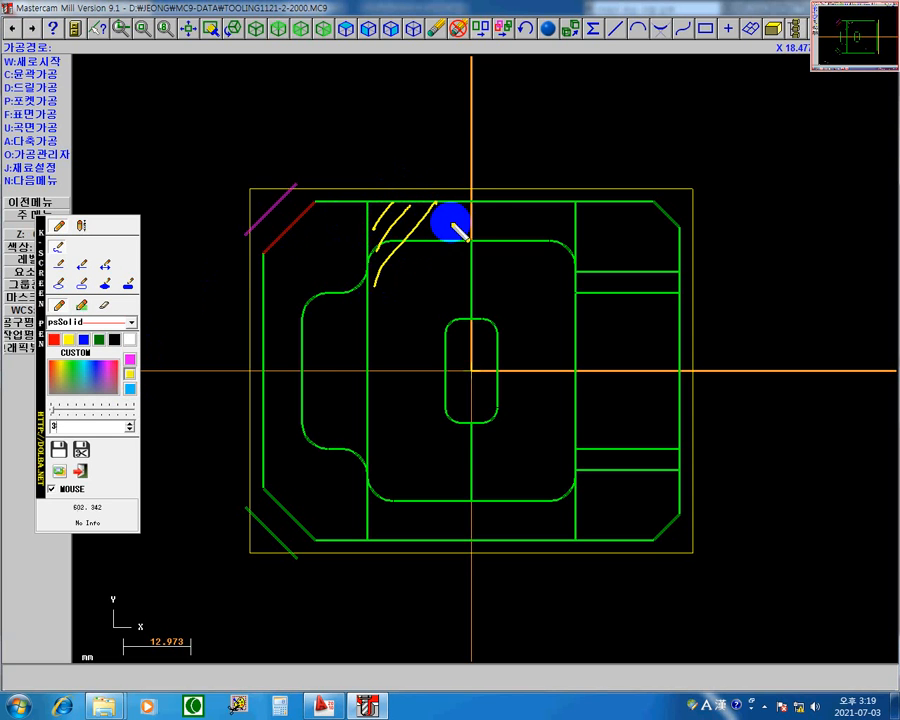
{"action": "mouse_move", "coordinate": [468, 201]}
{"action": "left_mouse_down"}
{"action": "mouse_move", "coordinate": [374, 287]}
{"action": "mouse_move", "coordinate": [361, 323]}
{"action": "left_mouse_up"}
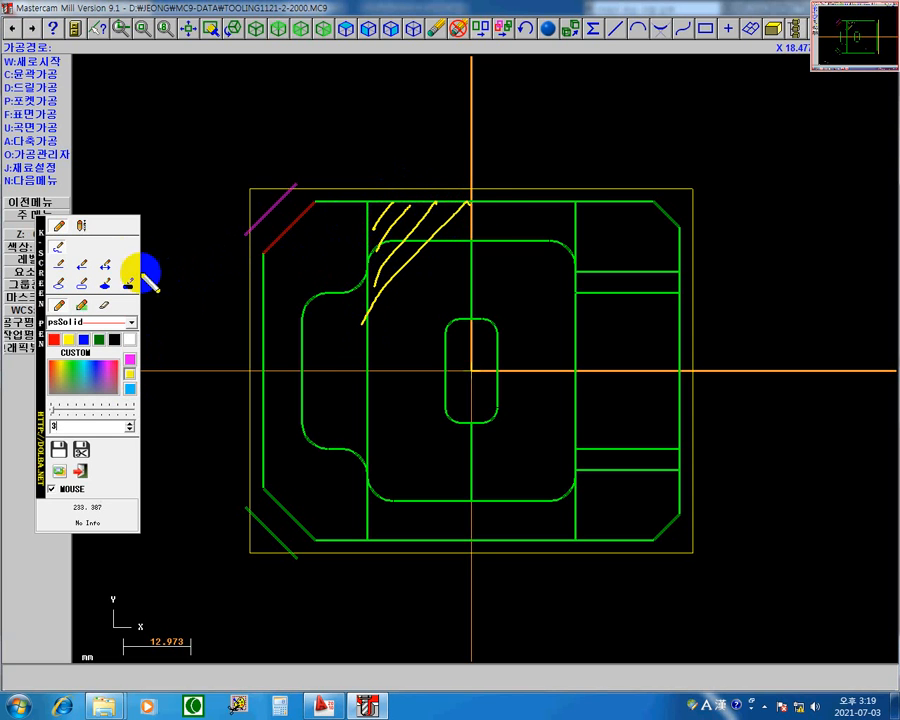
Continue hatching the middle region between the two long vertical lines with straight yellow diagonals.
{"action": "left_click", "coordinate": [59, 265]}
{"action": "left_click_drag", "start_coordinate": [493, 202], "coordinate": [368, 356]}
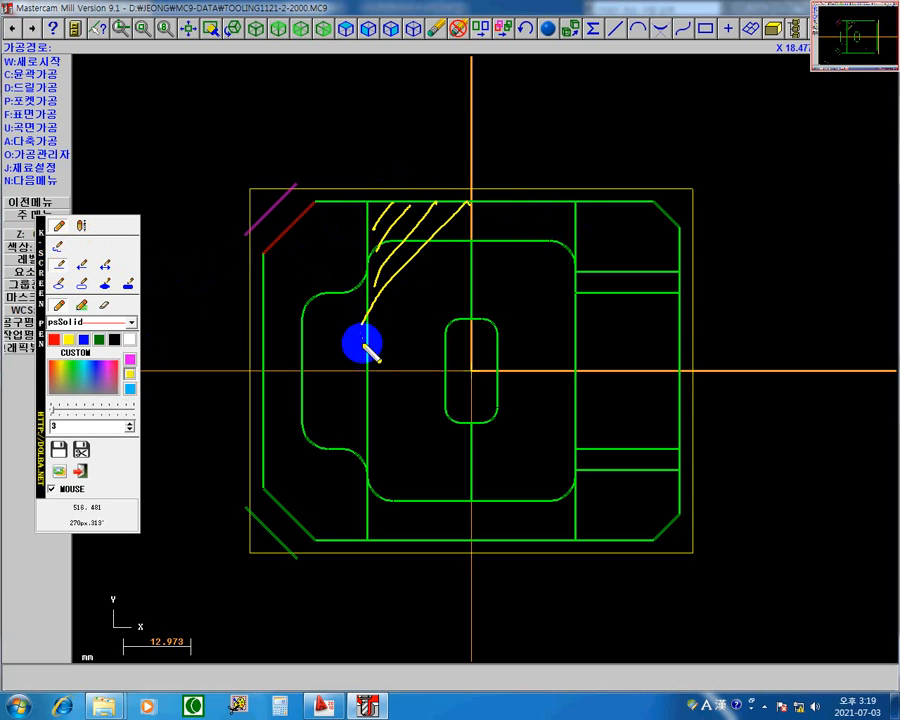
{"action": "left_click_drag", "start_coordinate": [525, 207], "coordinate": [368, 401]}
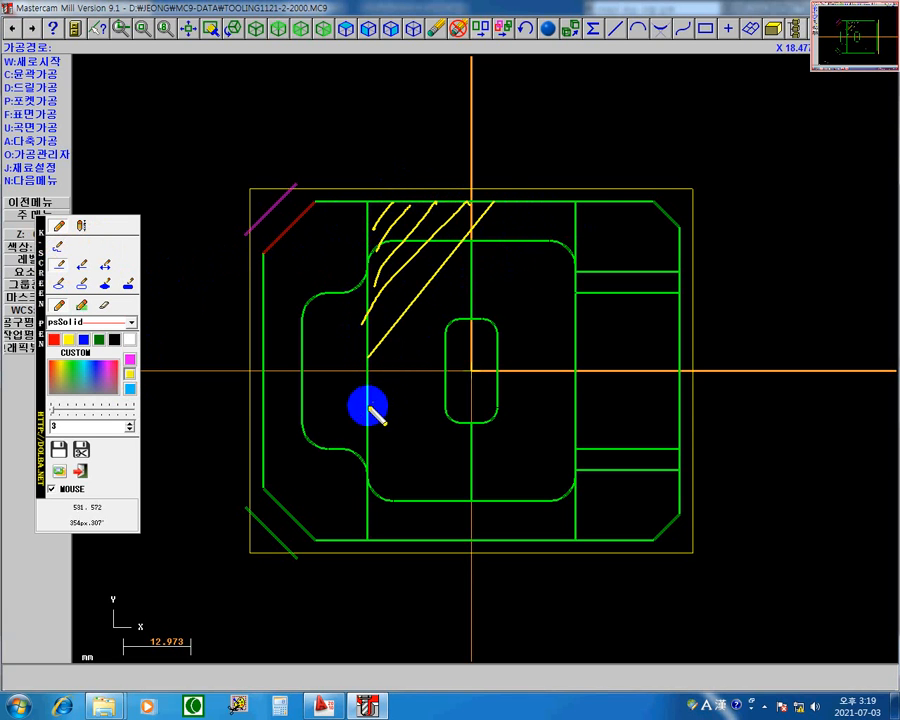
{"action": "mouse_move", "coordinate": [573, 207]}
{"action": "left_mouse_down"}
{"action": "mouse_move", "coordinate": [414, 418]}
{"action": "mouse_move", "coordinate": [368, 458]}
{"action": "left_mouse_up"}
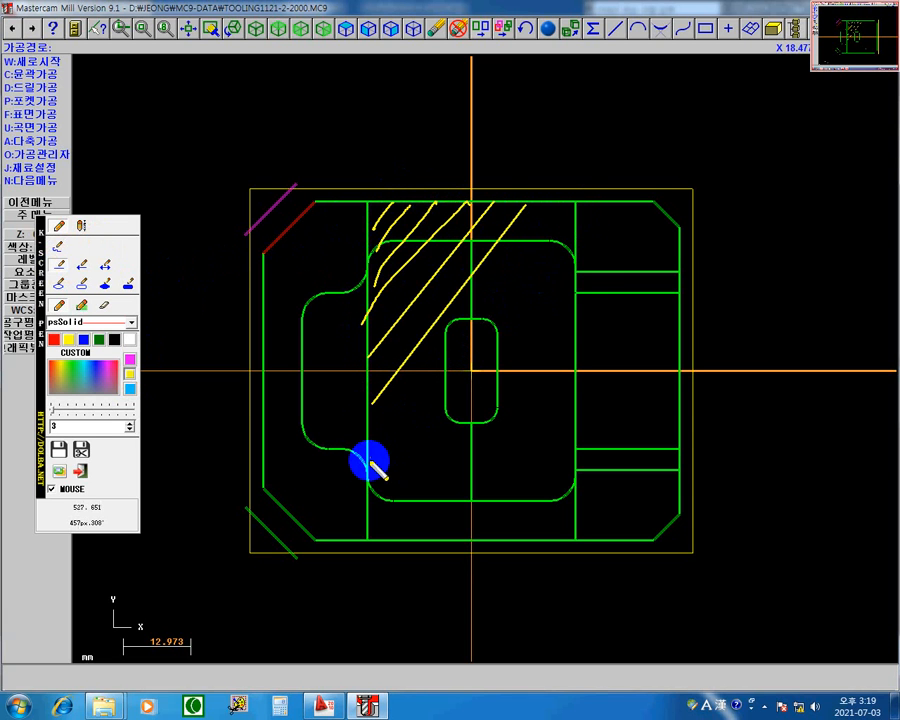
{"action": "left_click_drag", "start_coordinate": [576, 270], "coordinate": [367, 514]}
{"action": "mouse_move", "coordinate": [577, 311]}
{"action": "left_mouse_down"}
{"action": "mouse_move", "coordinate": [424, 482]}
{"action": "mouse_move", "coordinate": [386, 539]}
{"action": "left_mouse_up"}
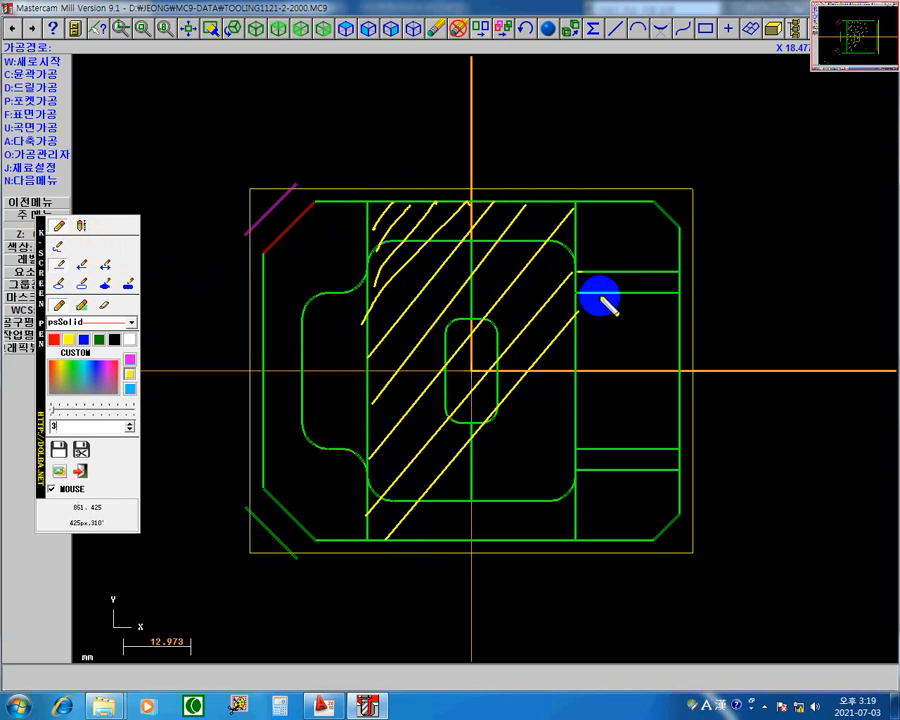
Extend the yellow hatching through the lower middle region and the slot between the inner horizontal lines.
{"action": "mouse_move", "coordinate": [600, 293]}
{"action": "left_mouse_down"}
{"action": "mouse_move", "coordinate": [580, 313]}
{"action": "mouse_move", "coordinate": [624, 295]}
{"action": "mouse_move", "coordinate": [466, 507]}
{"action": "mouse_move", "coordinate": [428, 543]}
{"action": "left_mouse_up"}
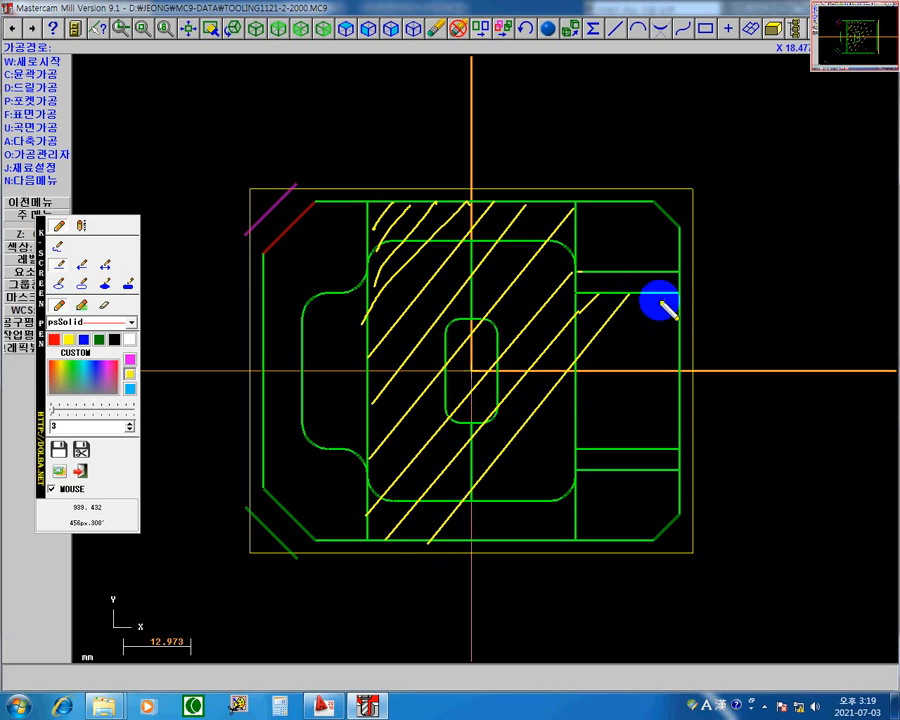
{"action": "left_click_drag", "start_coordinate": [546, 455], "coordinate": [479, 540]}
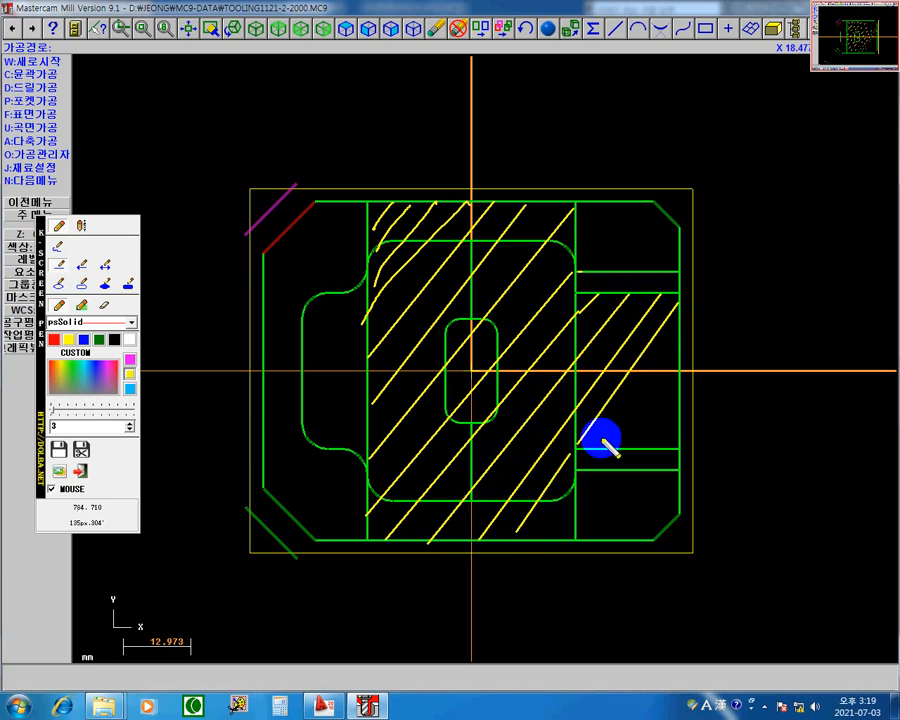
{"action": "left_click_drag", "start_coordinate": [615, 415], "coordinate": [598, 452]}
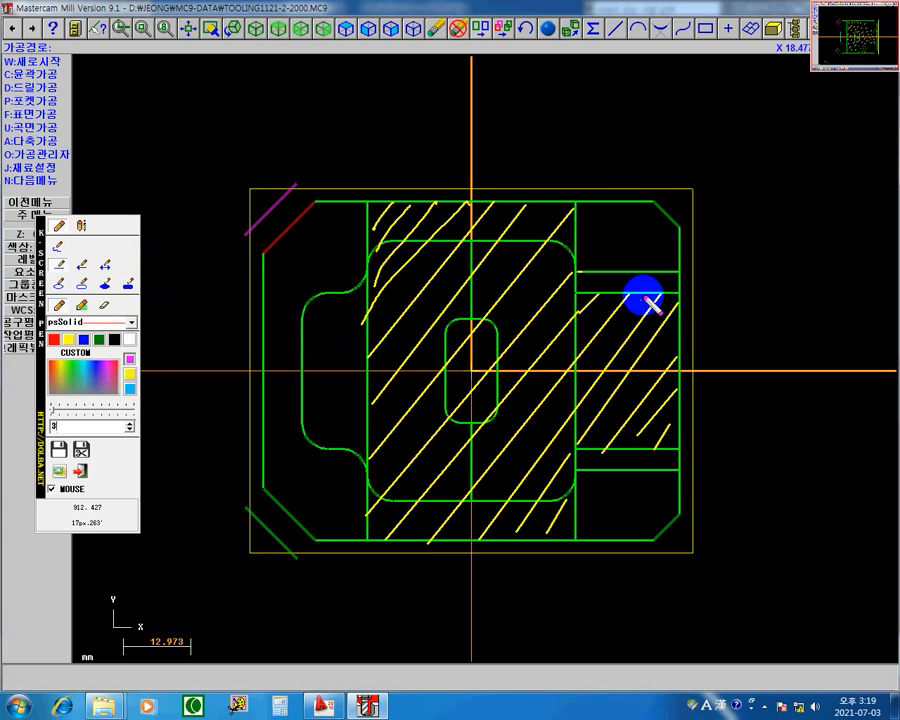
Circle the slot's two inner horizontal edges freehand in magenta.
{"action": "left_click", "coordinate": [60, 249]}
{"action": "left_click_drag", "start_coordinate": [640, 289], "coordinate": [636, 300]}
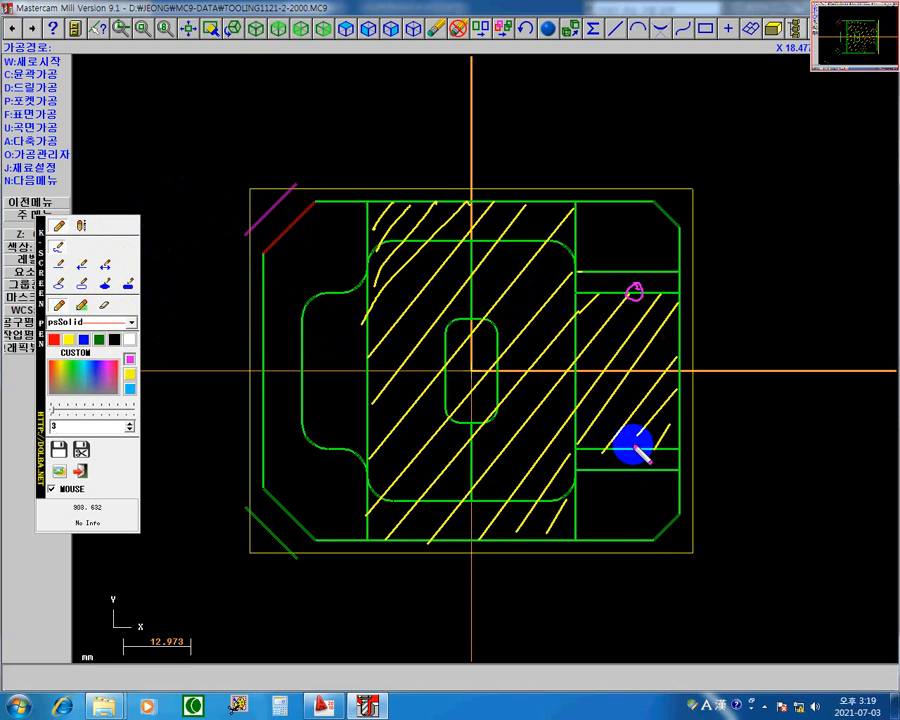
{"action": "left_click_drag", "start_coordinate": [630, 444], "coordinate": [626, 442]}
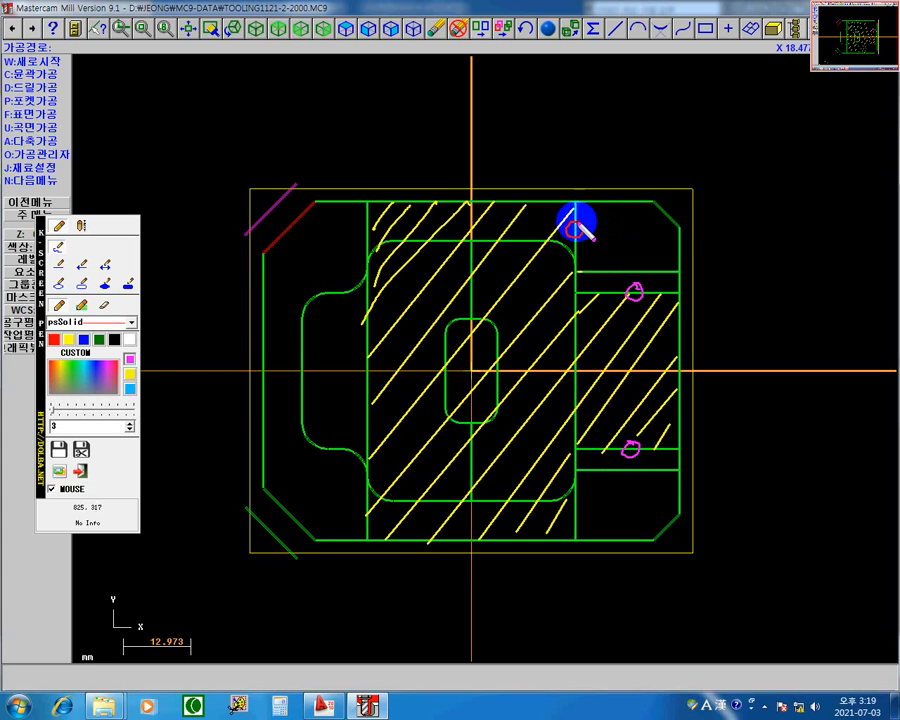
Circle the ends of the middle region's two vertical edges in magenta and mark their upper ends with outward arrows.
{"action": "left_click_drag", "start_coordinate": [578, 228], "coordinate": [576, 230]}
{"action": "mouse_move", "coordinate": [370, 226]}
{"action": "left_mouse_down"}
{"action": "mouse_move", "coordinate": [364, 244]}
{"action": "mouse_move", "coordinate": [366, 234]}
{"action": "left_mouse_up"}
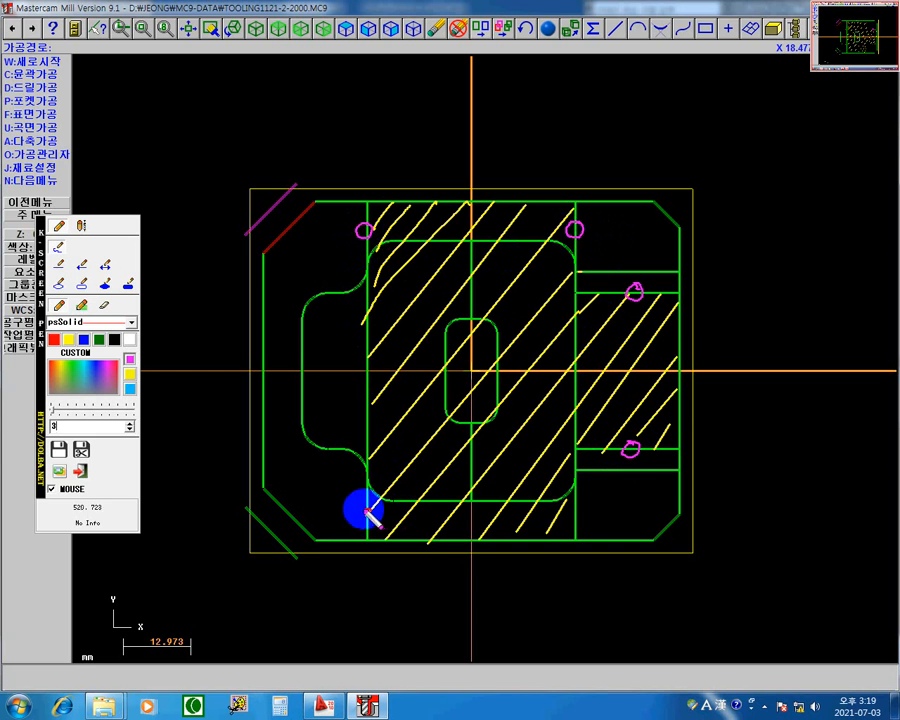
{"action": "left_click_drag", "start_coordinate": [362, 508], "coordinate": [366, 510]}
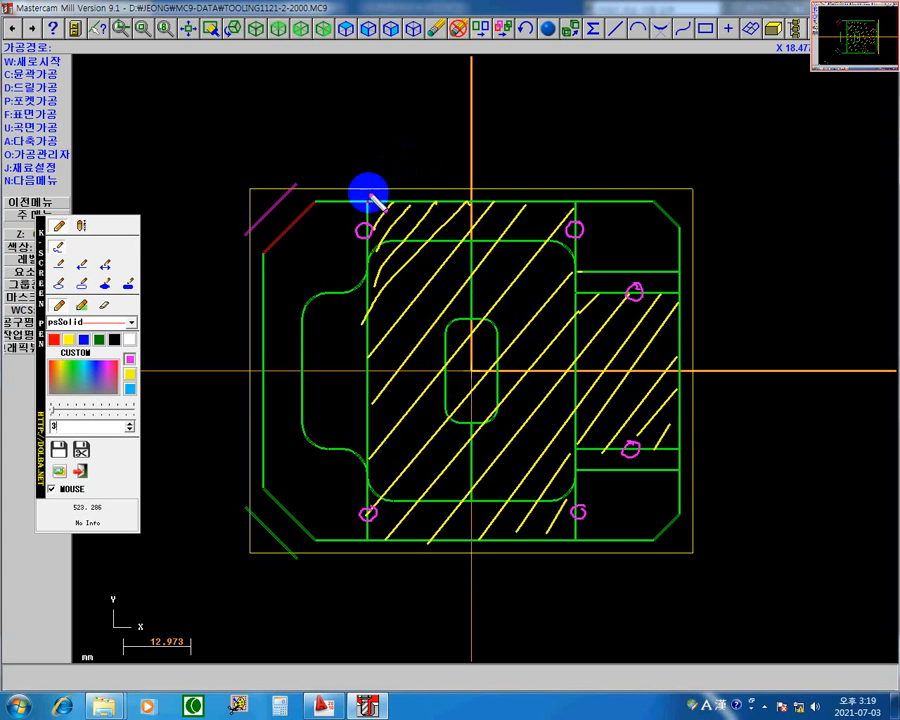
{"action": "left_click_drag", "start_coordinate": [371, 197], "coordinate": [370, 163]}
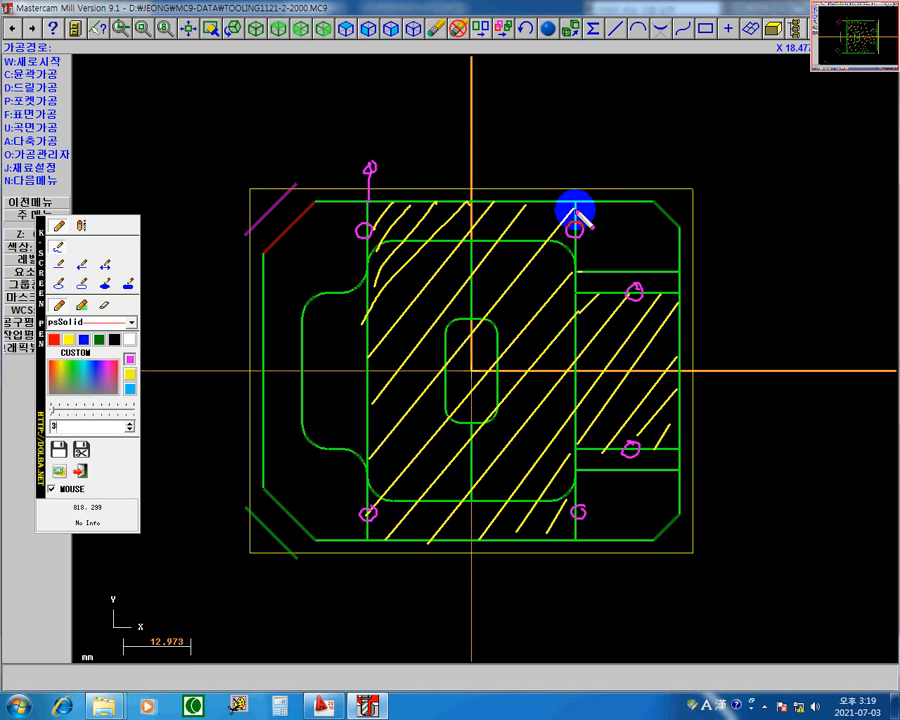
{"action": "mouse_move", "coordinate": [576, 200]}
{"action": "left_mouse_down"}
{"action": "mouse_move", "coordinate": [578, 160]}
{"action": "mouse_move", "coordinate": [586, 158]}
{"action": "left_mouse_up"}
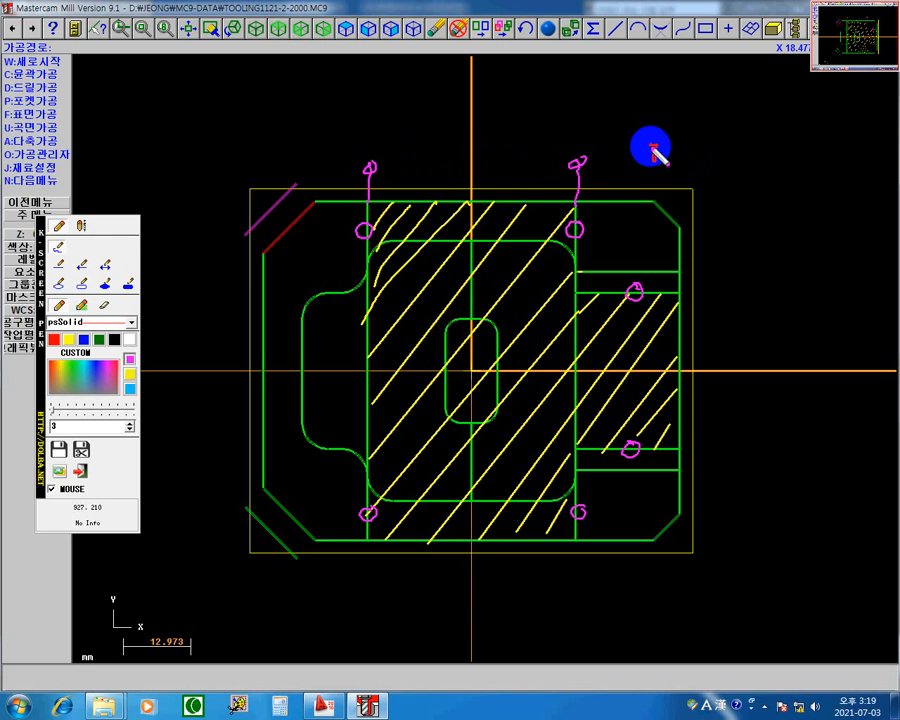
Write the extension calculation 8/2 + 2 = 6 in magenta above the part's upper-right corner.
{"action": "left_click_drag", "start_coordinate": [683, 144], "coordinate": [652, 179]}
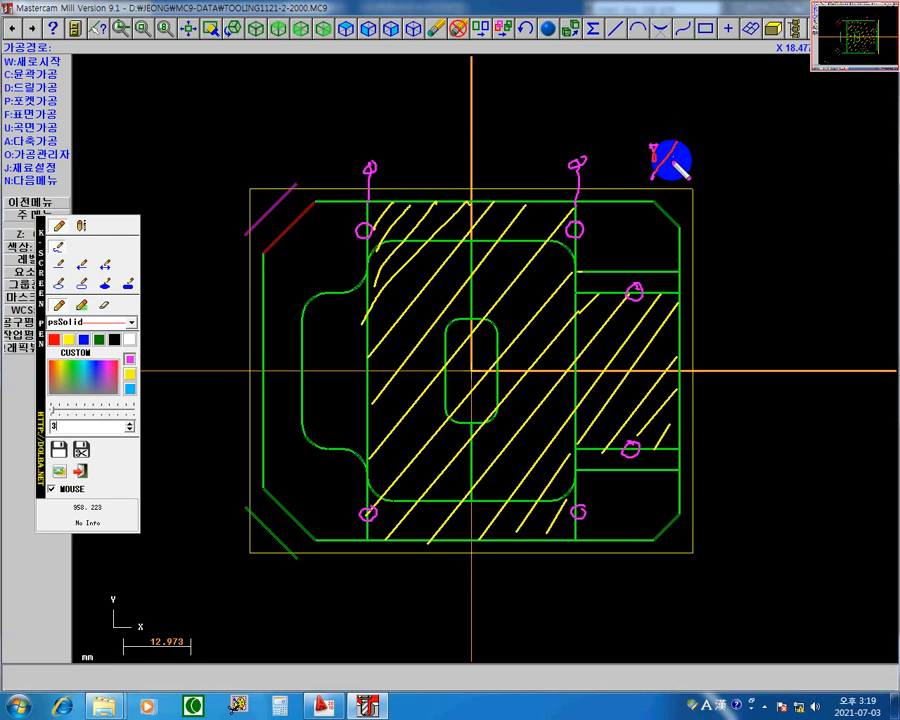
{"action": "mouse_move", "coordinate": [706, 148]}
{"action": "left_mouse_down"}
{"action": "mouse_move", "coordinate": [707, 165]}
{"action": "mouse_move", "coordinate": [742, 170]}
{"action": "mouse_move", "coordinate": [768, 157]}
{"action": "left_mouse_up"}
{"action": "left_click_drag", "start_coordinate": [752, 166], "coordinate": [784, 160]}
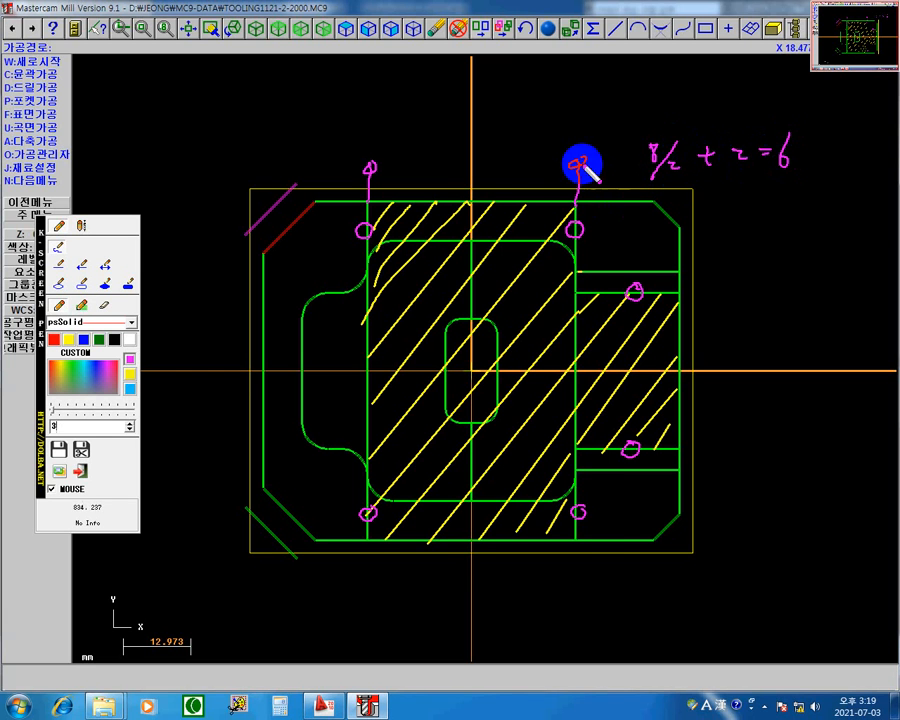
Mark outward magenta arrows at the lower ends of the vertical edges and the outer ends of the slot edges.
{"action": "left_click_drag", "start_coordinate": [575, 543], "coordinate": [578, 576]}
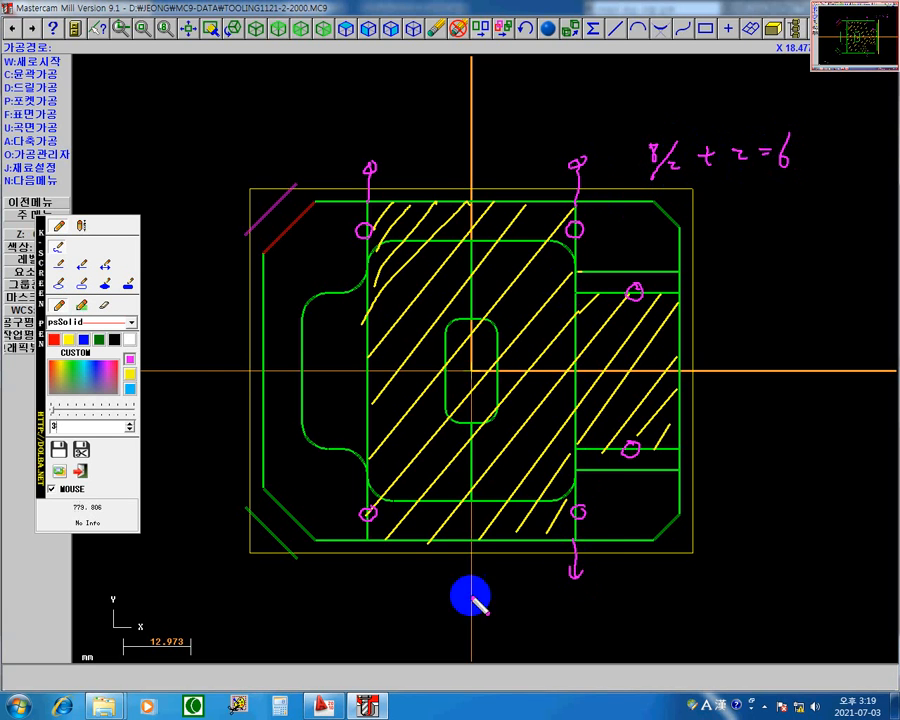
{"action": "left_click_drag", "start_coordinate": [368, 547], "coordinate": [371, 580]}
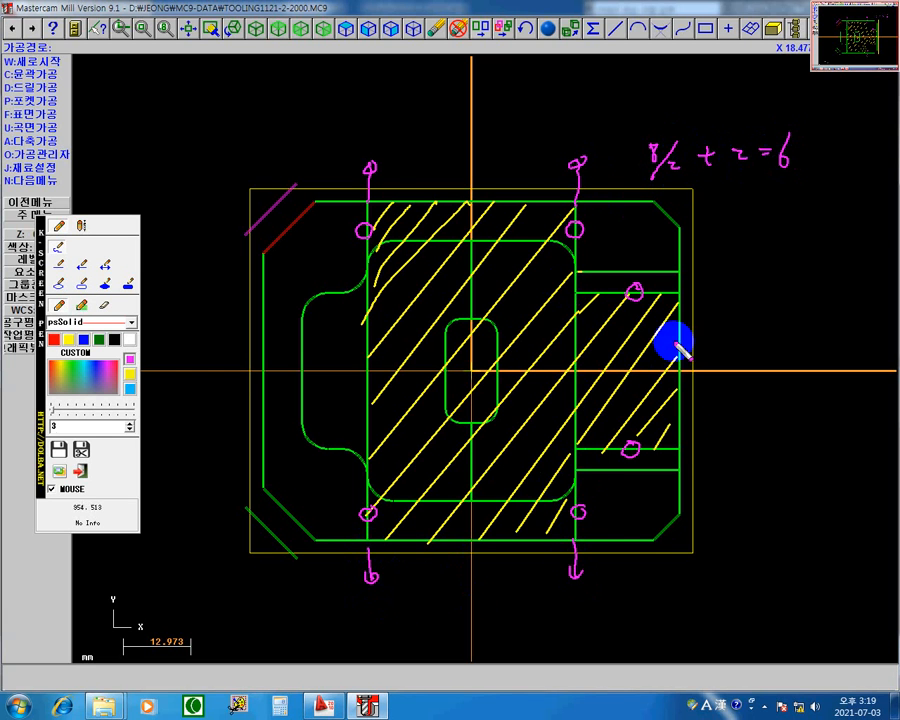
{"action": "left_click_drag", "start_coordinate": [701, 450], "coordinate": [720, 455]}
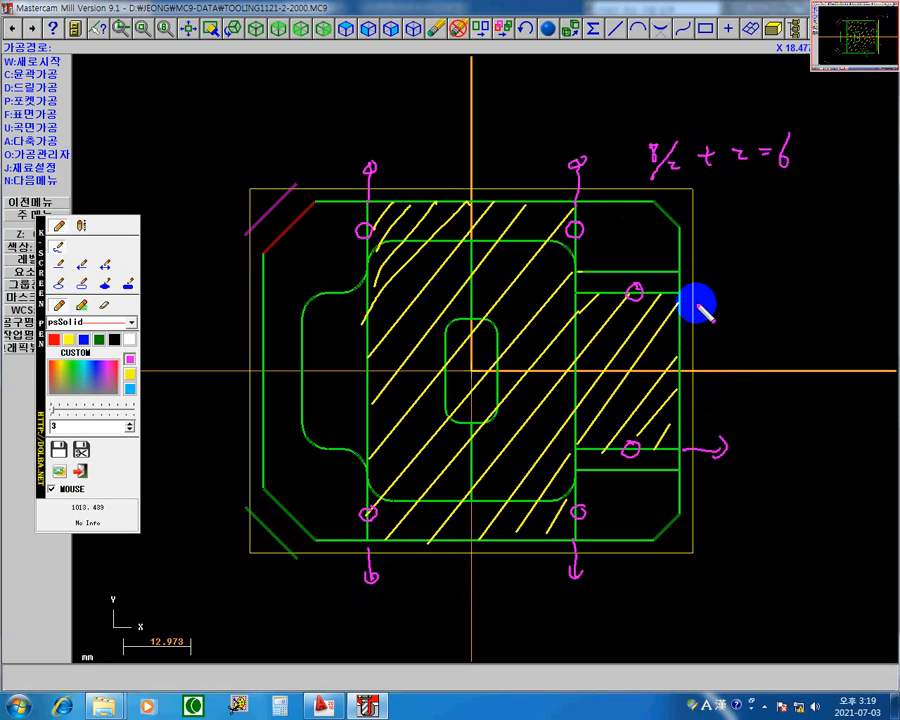
{"action": "left_click_drag", "start_coordinate": [688, 292], "coordinate": [712, 293]}
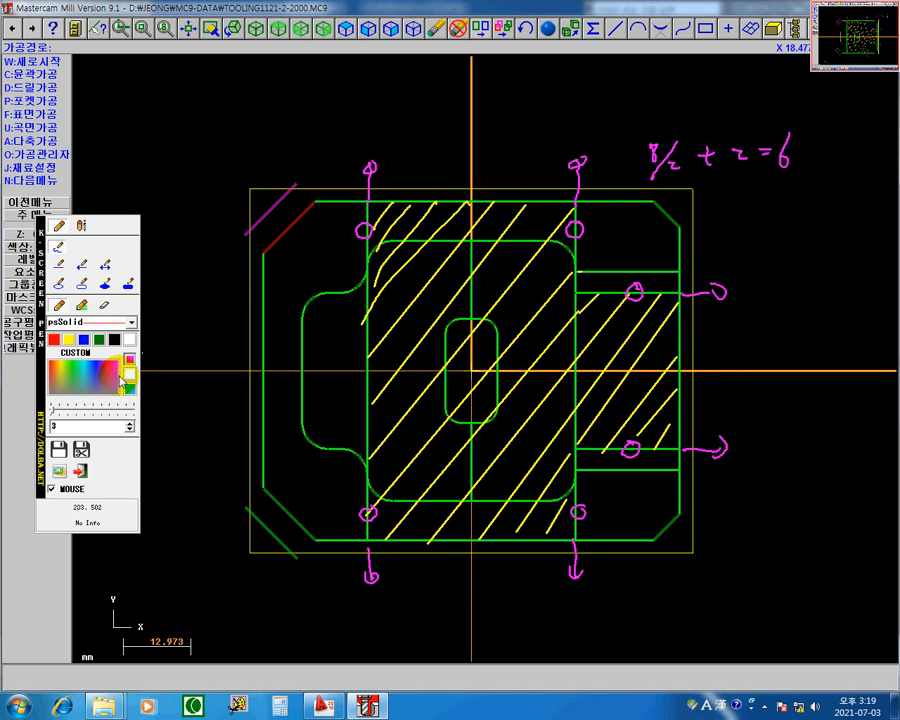
Connect the outward arrow tips with straight magenta lines across the upper, lower and slot ends of the marked region.
{"action": "left_click", "coordinate": [62, 270]}
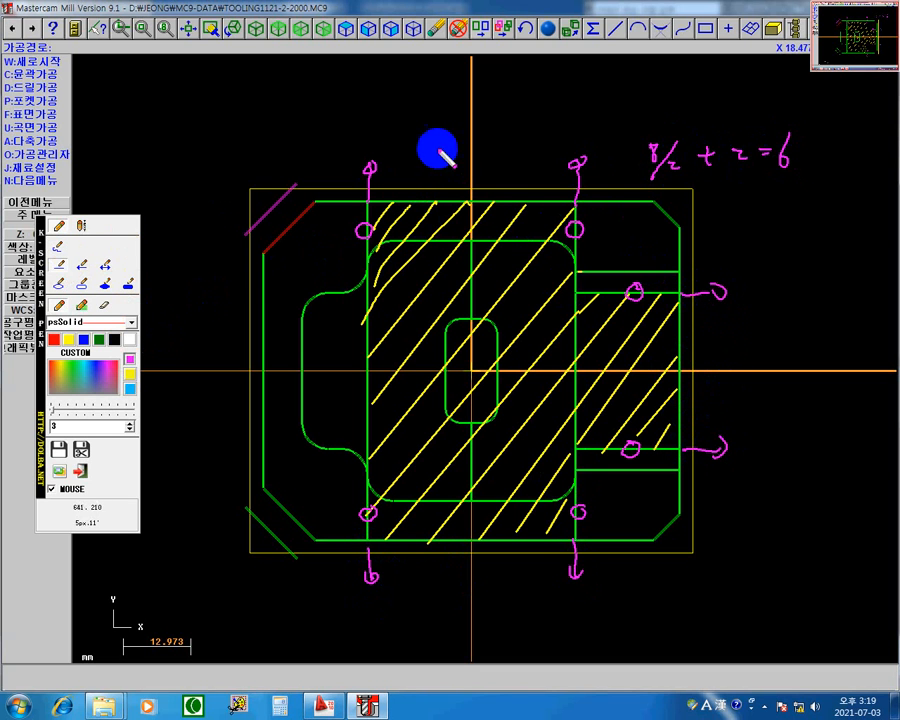
{"action": "left_click_drag", "start_coordinate": [376, 168], "coordinate": [579, 163]}
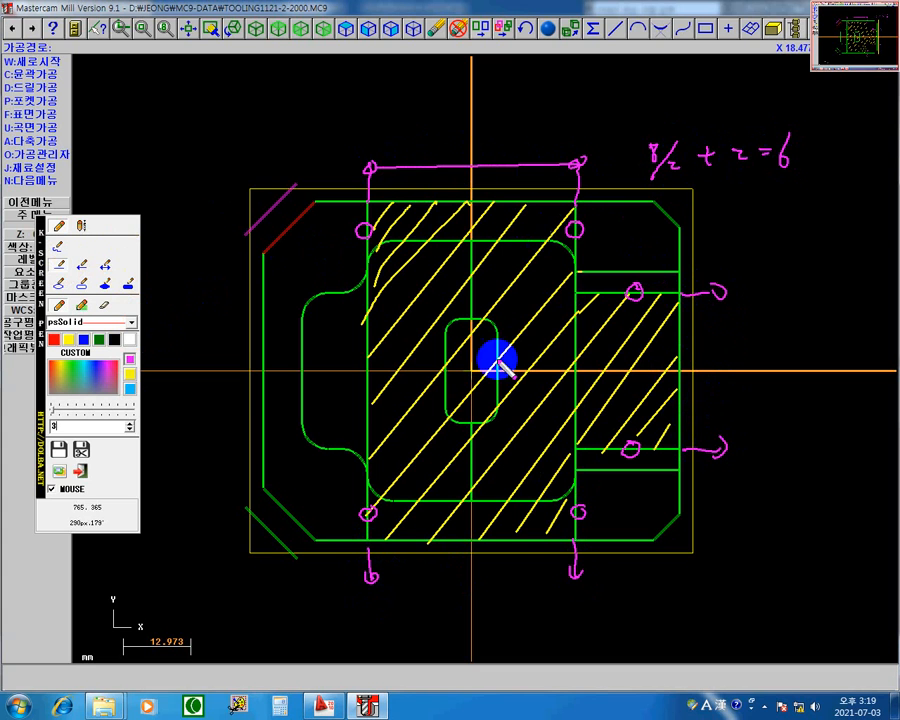
{"action": "left_click_drag", "start_coordinate": [370, 580], "coordinate": [577, 578]}
{"action": "left_click_drag", "start_coordinate": [721, 290], "coordinate": [724, 453]}
Trace the upper slot edge and the middle region's side edges with straight magenta lines, continuing the extended machining boundary down to the lower slot edge.
{"action": "left_click_drag", "start_coordinate": [712, 292], "coordinate": [583, 291]}
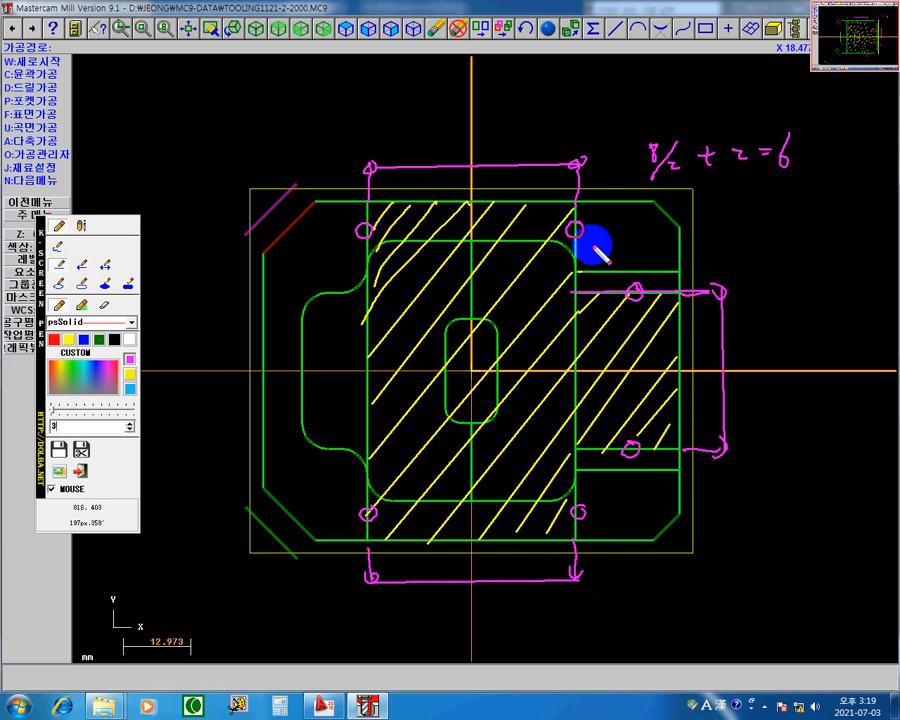
{"action": "left_click_drag", "start_coordinate": [573, 164], "coordinate": [575, 292]}
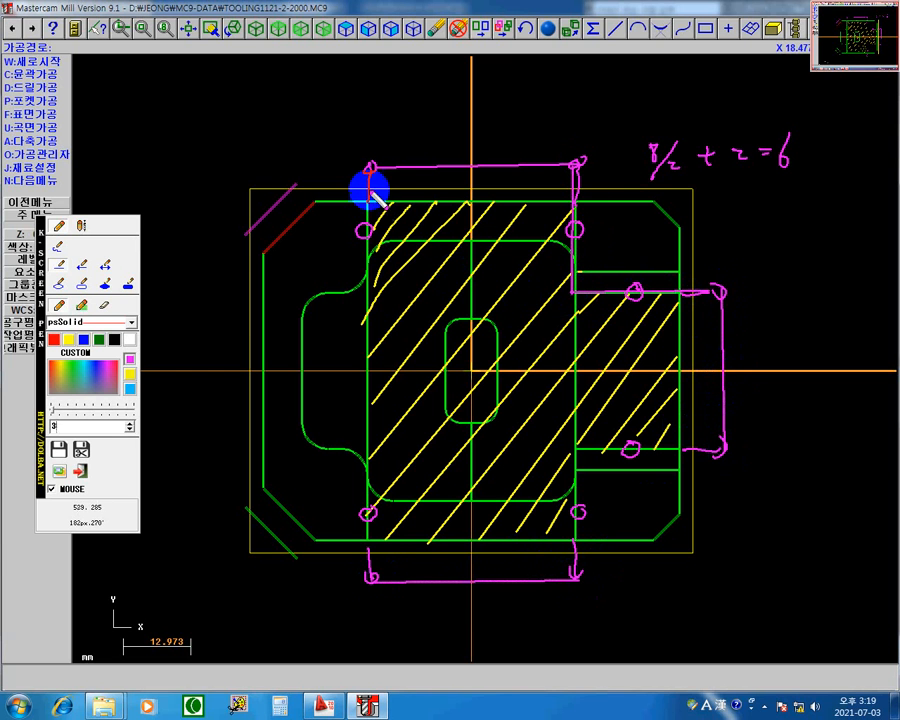
{"action": "left_click_drag", "start_coordinate": [368, 170], "coordinate": [369, 578]}
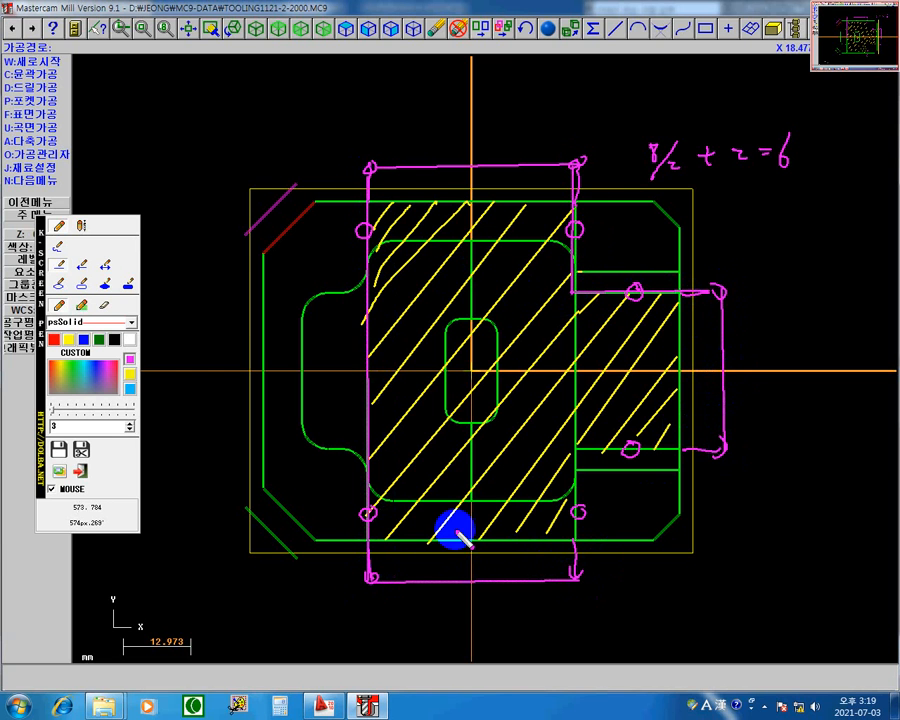
{"action": "mouse_move", "coordinate": [576, 572]}
{"action": "left_mouse_down"}
{"action": "mouse_move", "coordinate": [576, 452]}
{"action": "mouse_move", "coordinate": [660, 441]}
{"action": "mouse_move", "coordinate": [722, 449]}
{"action": "left_mouse_up"}
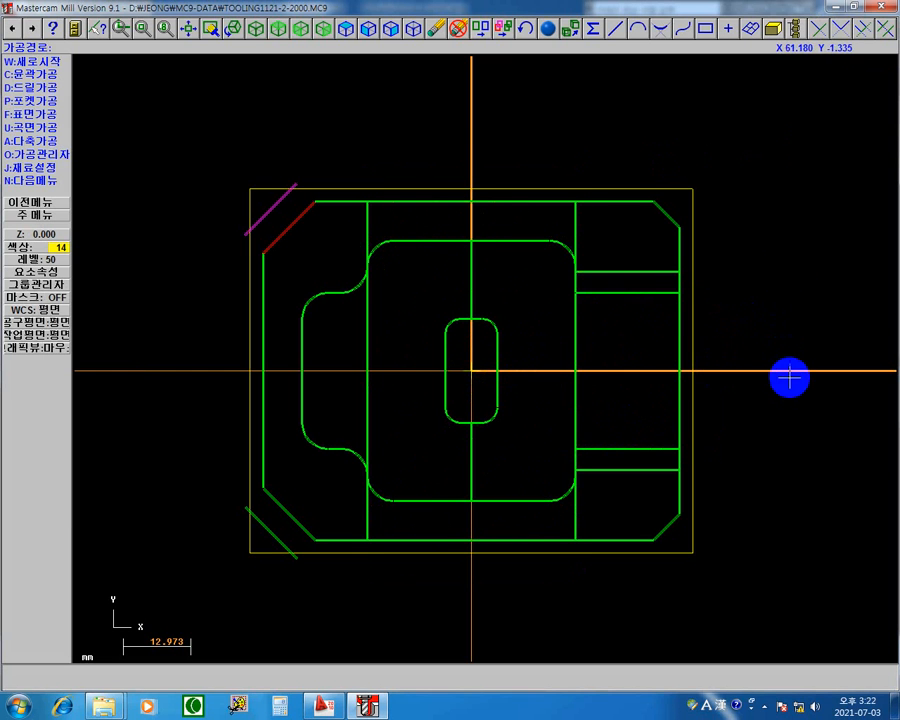
Show the part in isometric view and clear the group and result colours from the earlier transform.
{"action": "right_click", "coordinate": [575, 120]}
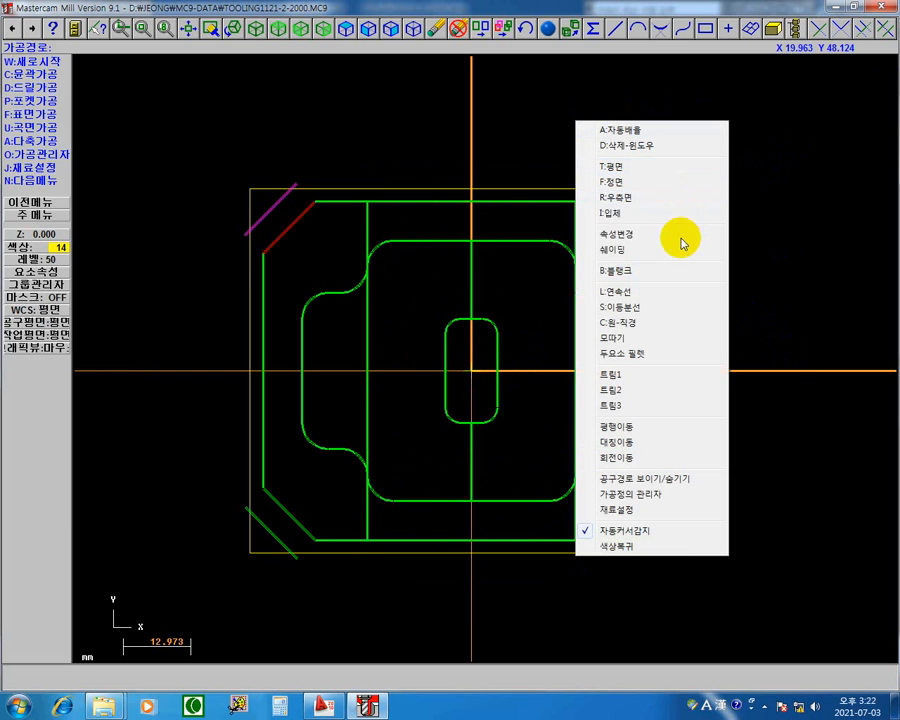
{"action": "left_click", "coordinate": [626, 213]}
{"action": "middle_click_drag", "start_coordinate": [579, 434], "coordinate": [753, 454]}
{"action": "scroll", "coordinate": [711, 465], "scroll_direction": "up", "scroll_amount": 3}
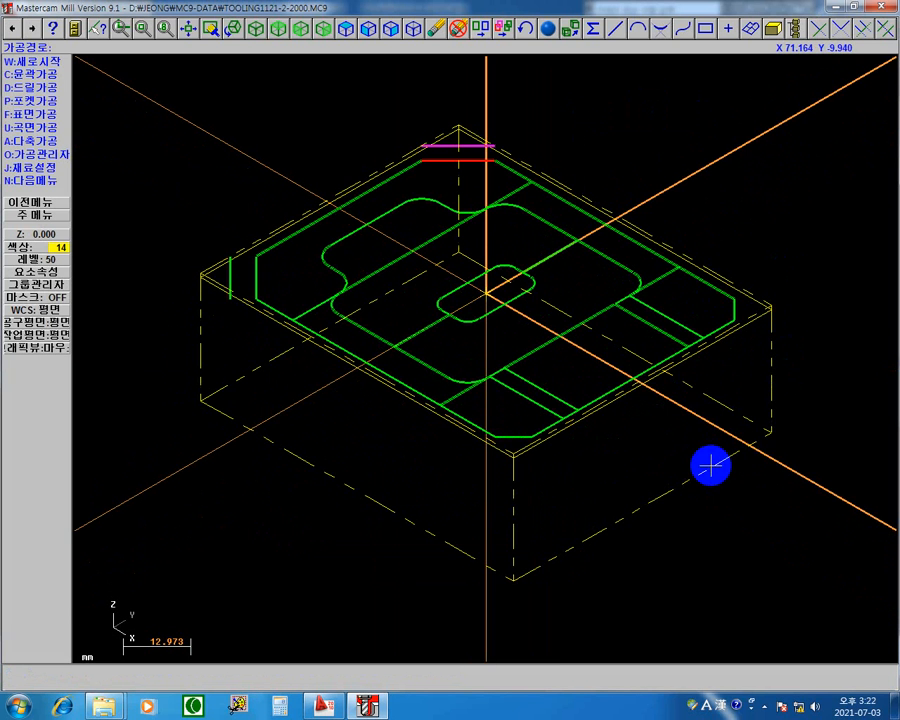
{"action": "middle_click_drag", "start_coordinate": [797, 402], "coordinate": [766, 429]}
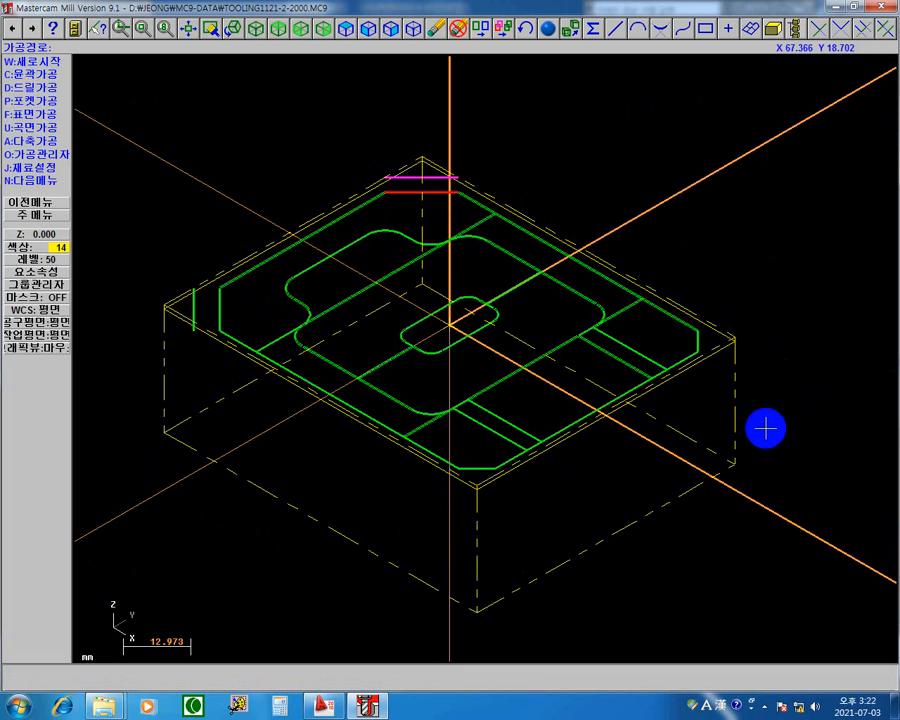
{"action": "key", "text": "Escape"}
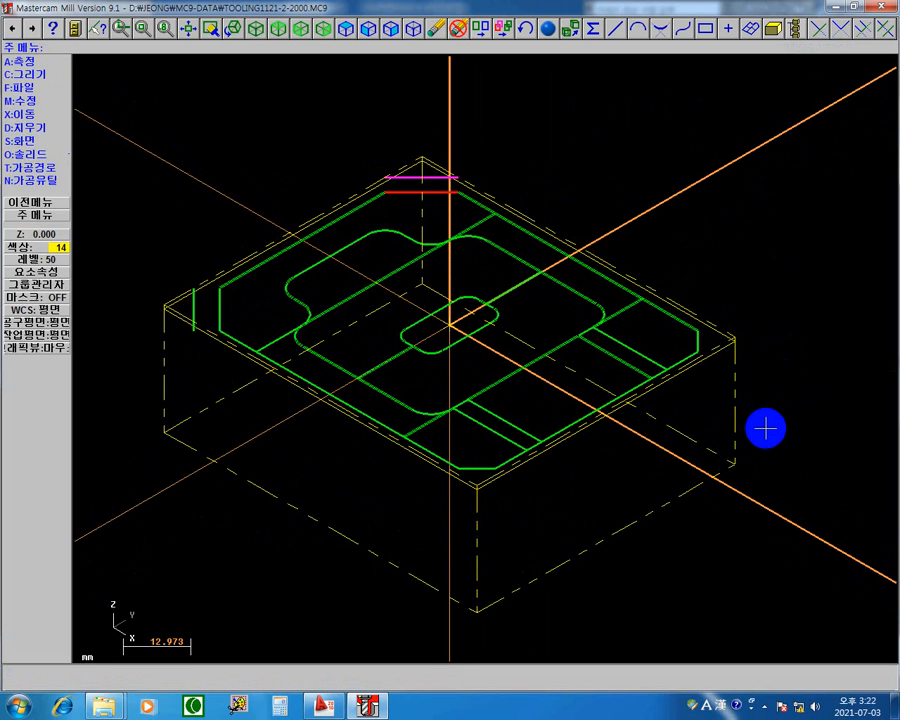
{"action": "left_click", "coordinate": [503, 33]}
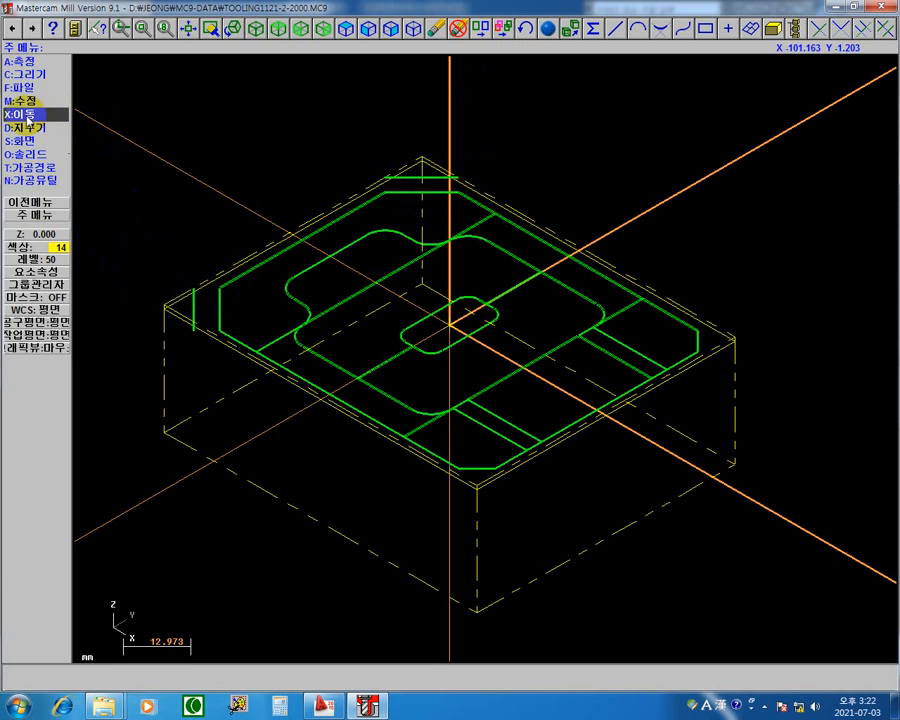
Translate one copy of the middle region's four short edge segments and the slot's two inner edges by Z-4, then clear the result colours.
{"action": "left_click", "coordinate": [29, 116]}
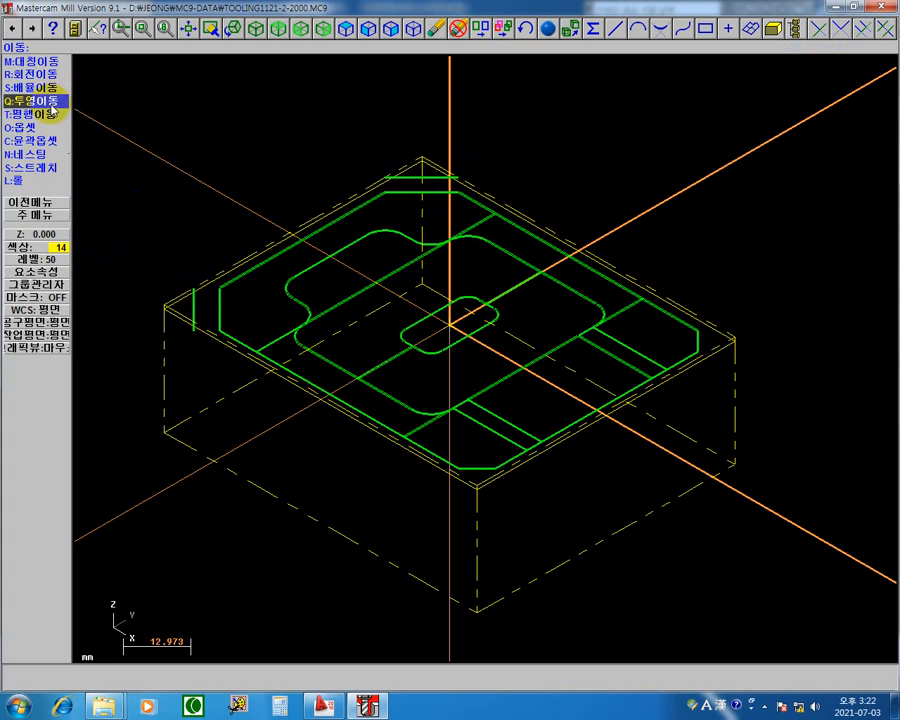
{"action": "left_click", "coordinate": [48, 114]}
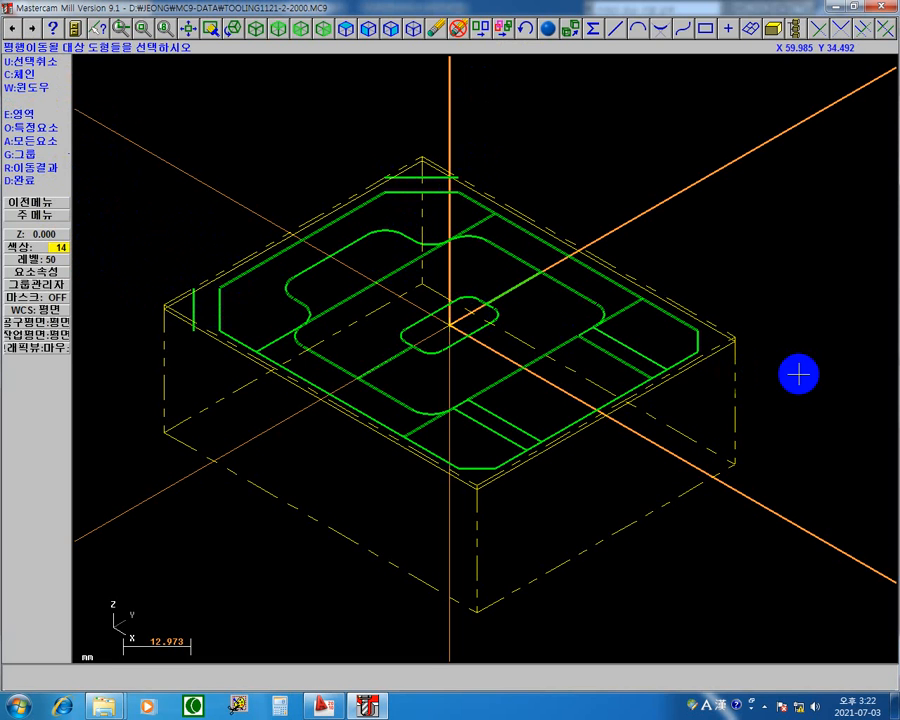
{"action": "left_click", "coordinate": [627, 311]}
{"action": "left_click", "coordinate": [526, 466]}
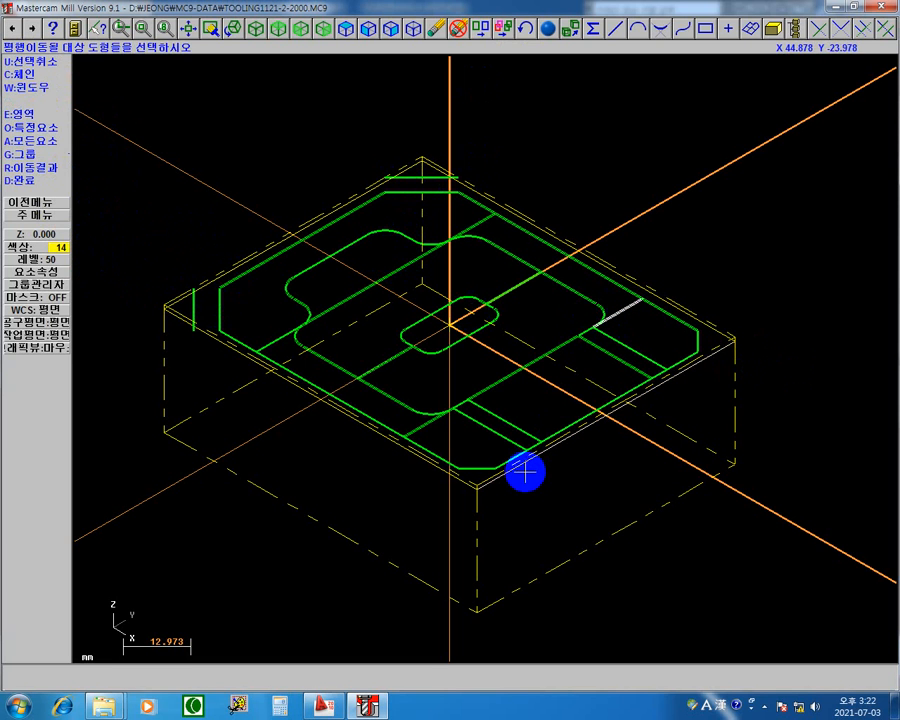
{"action": "left_click", "coordinate": [606, 362]}
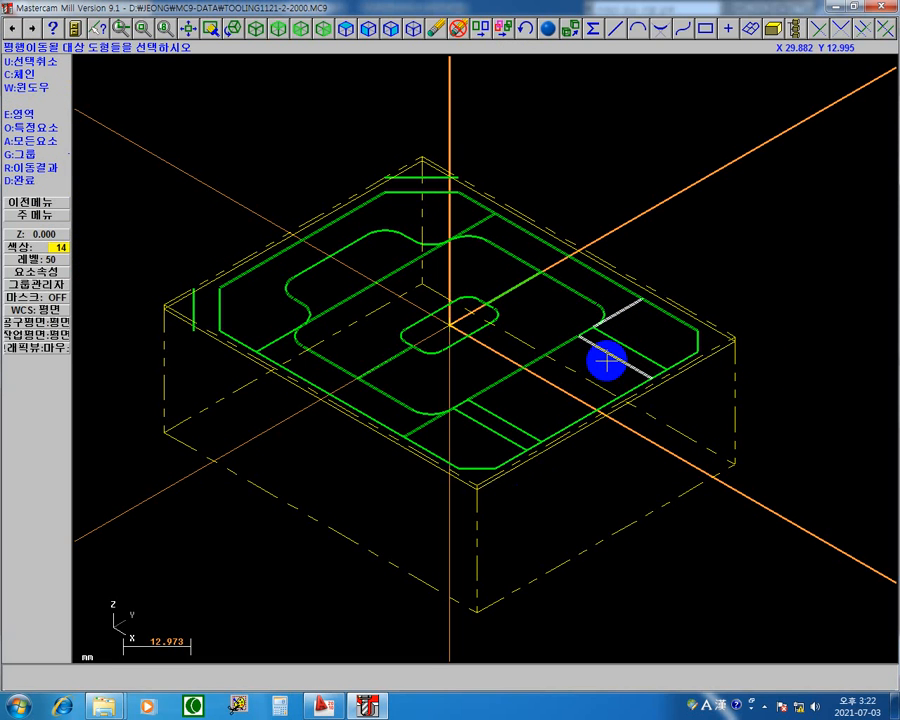
{"action": "left_click", "coordinate": [516, 422]}
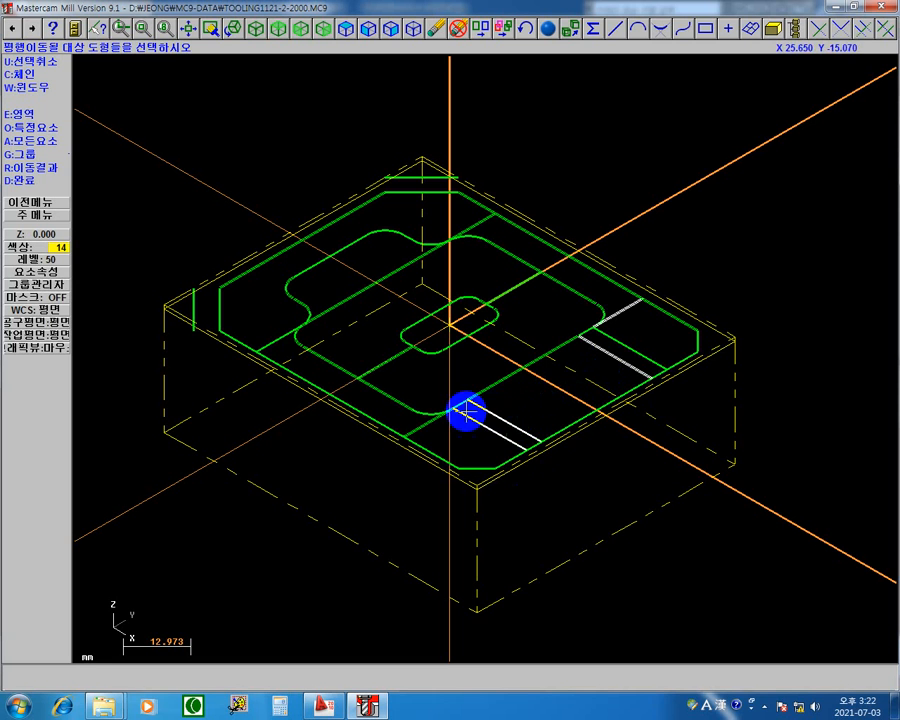
{"action": "left_click", "coordinate": [434, 426]}
{"action": "left_click", "coordinate": [267, 341]}
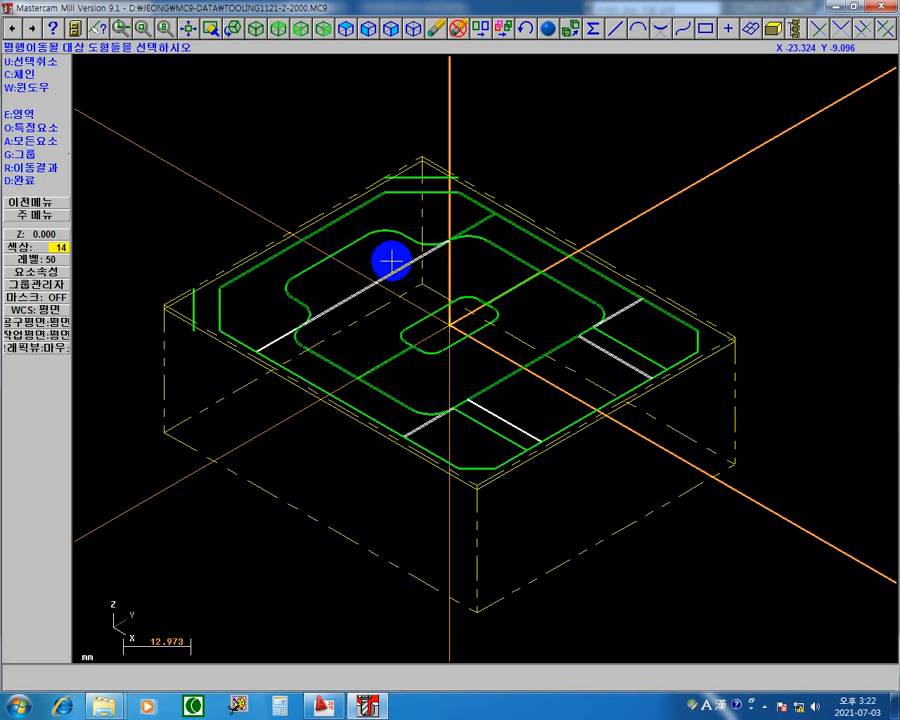
{"action": "left_click", "coordinate": [476, 216]}
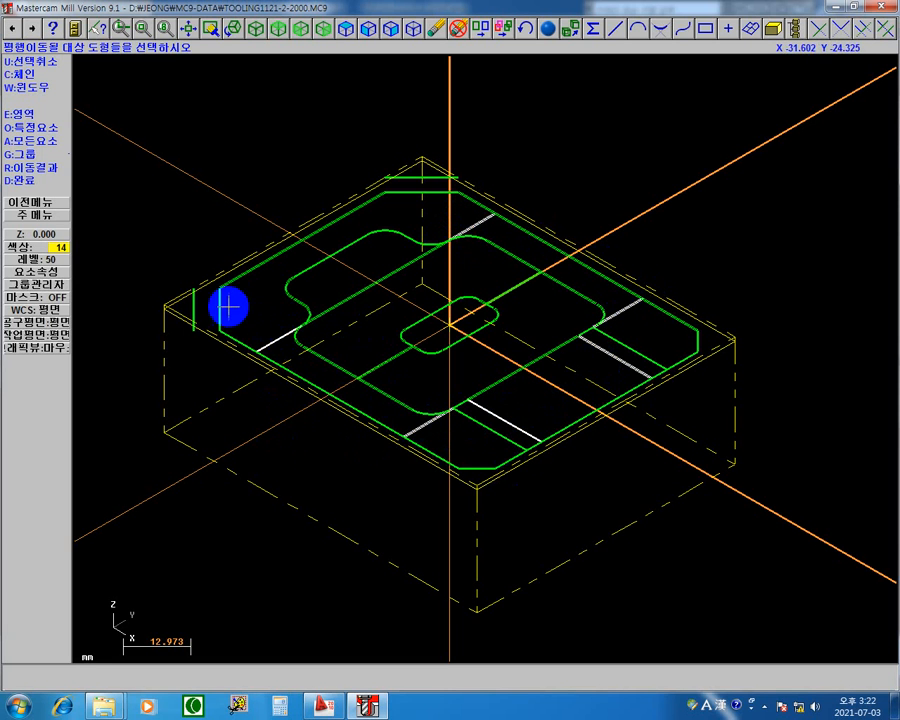
{"action": "left_click", "coordinate": [16, 181]}
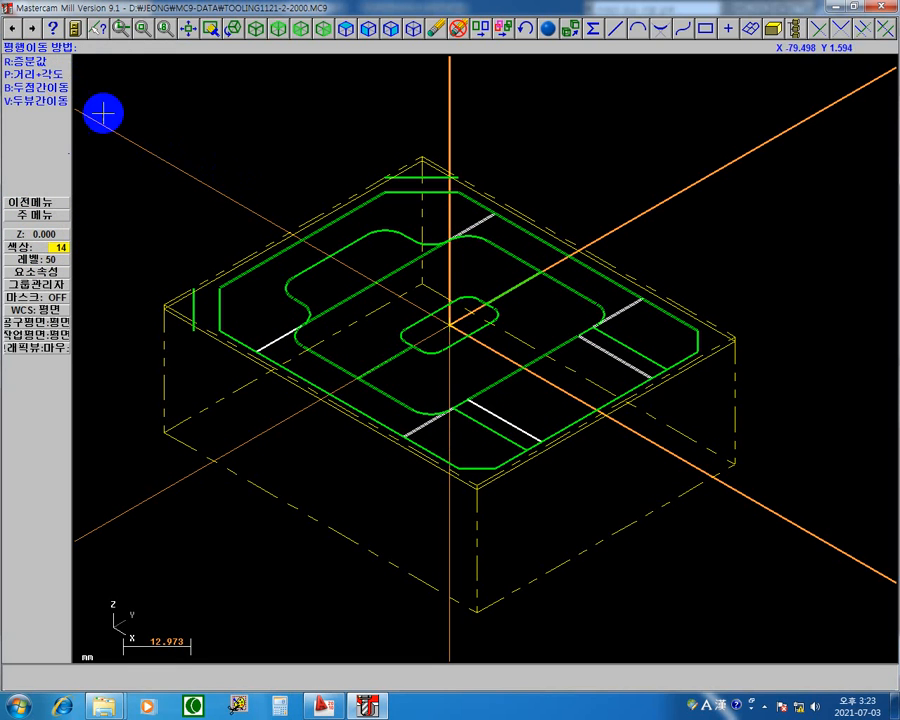
{"action": "left_click", "coordinate": [63, 88]}
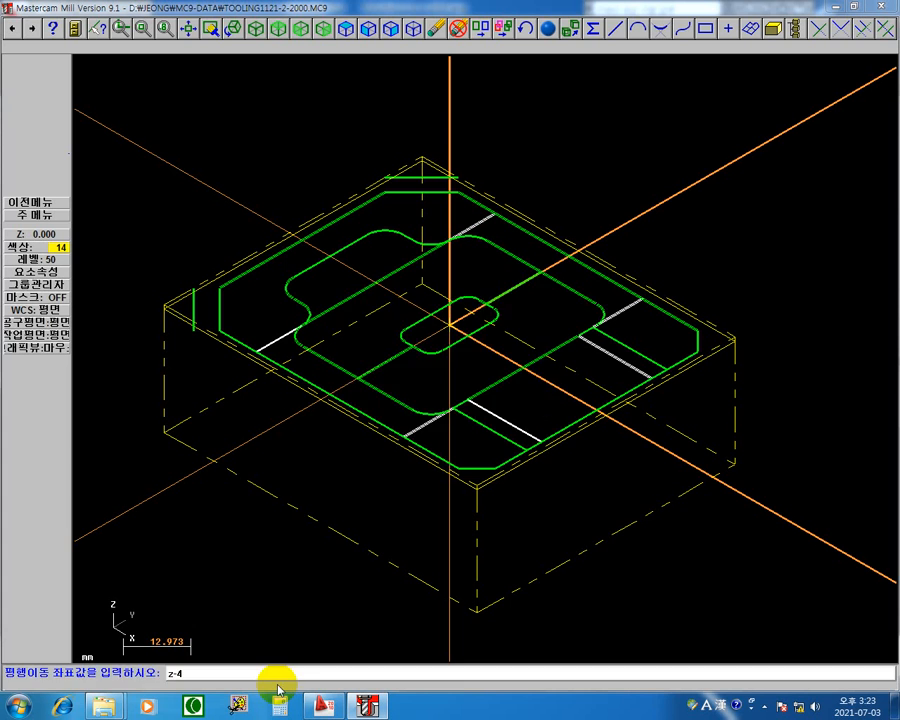
{"action": "key", "text": "Return"}
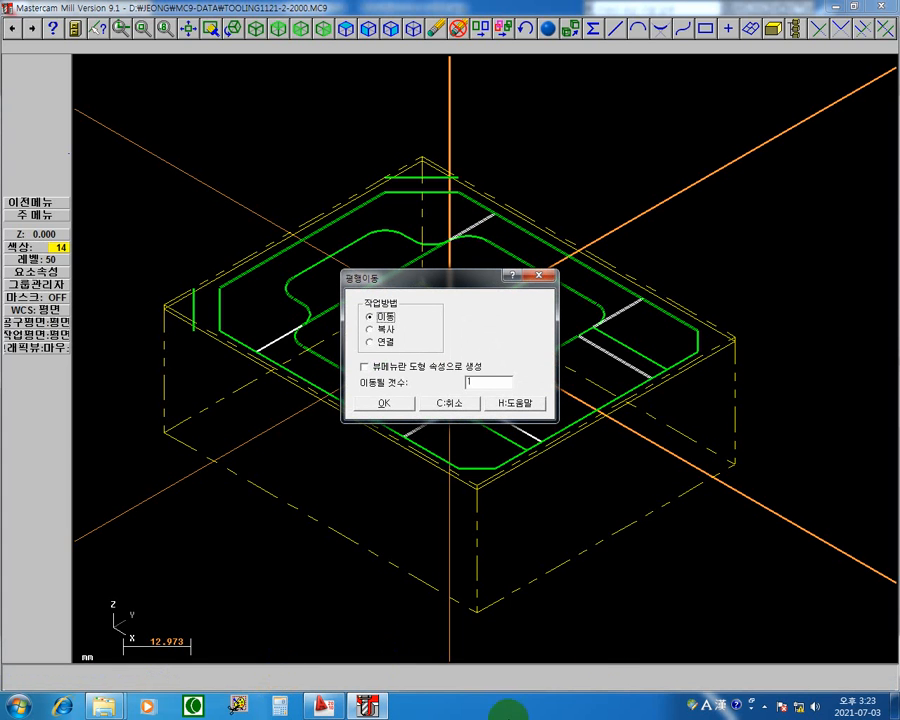
{"action": "left_click_drag", "start_coordinate": [448, 277], "coordinate": [179, 46]}
{"action": "left_click", "coordinate": [97, 87]}
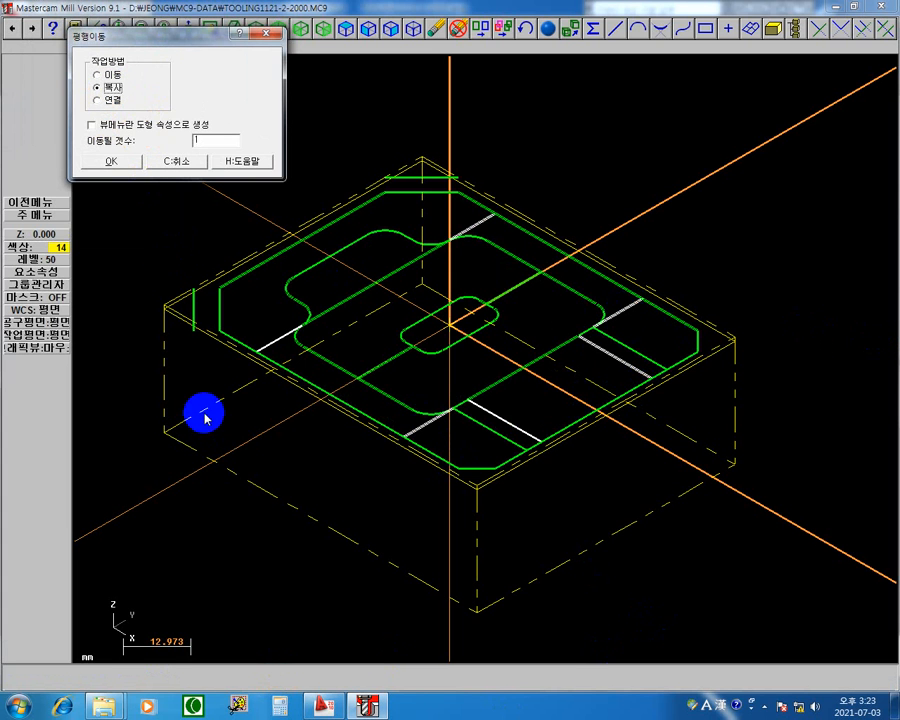
{"action": "left_click", "coordinate": [126, 165]}
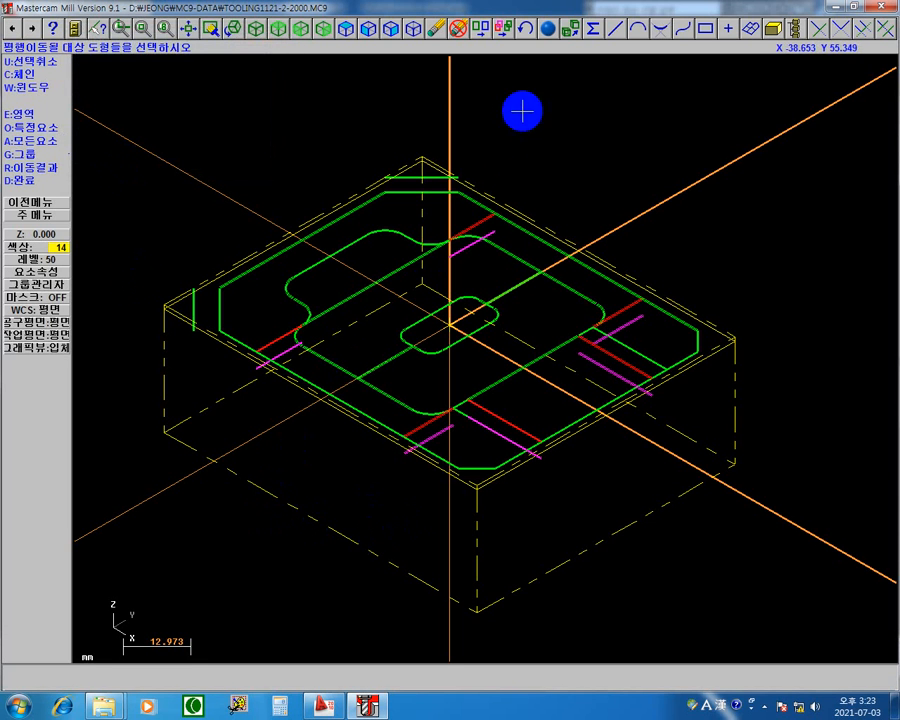
{"action": "left_click", "coordinate": [503, 29]}
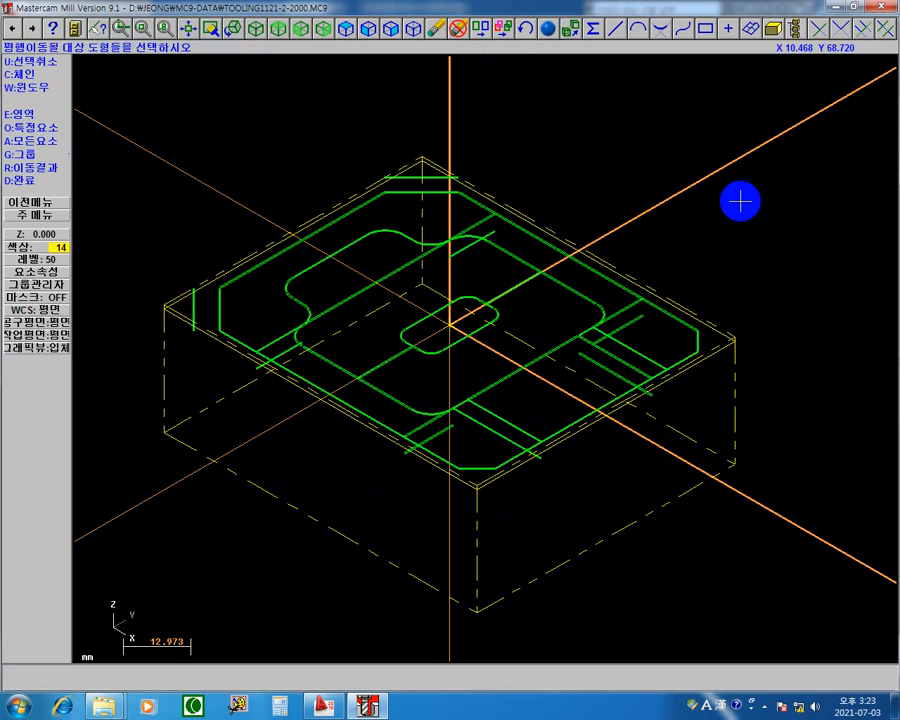
Examine the depth of the copied lines below the top profile in a tilted view and in front view.
{"action": "middle_click_drag", "start_coordinate": [714, 192], "coordinate": [700, 148]}
{"action": "left_click", "coordinate": [667, 167]}
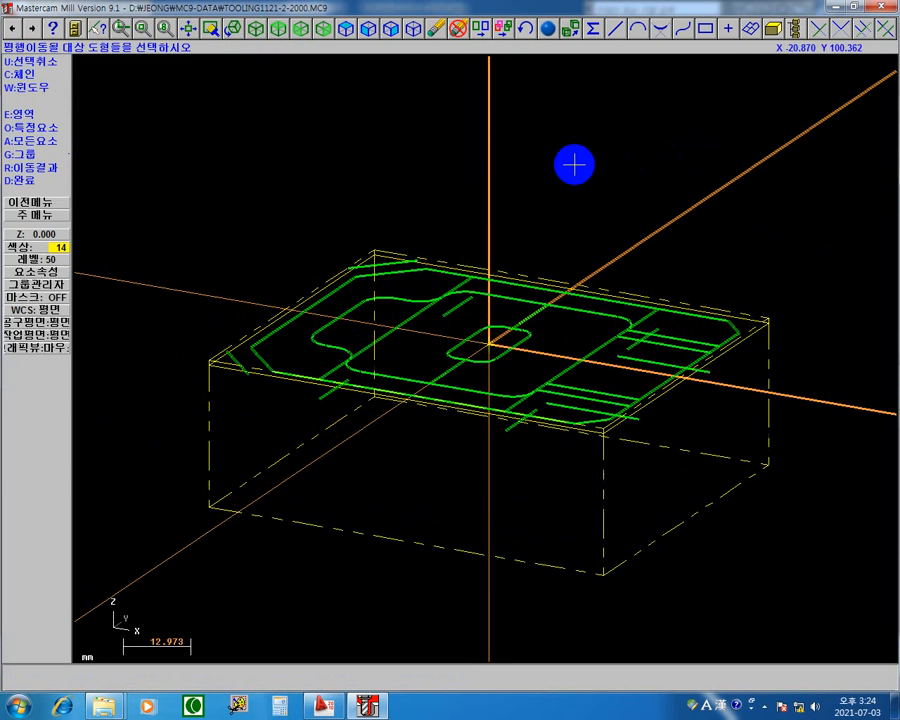
{"action": "right_click", "coordinate": [532, 157]}
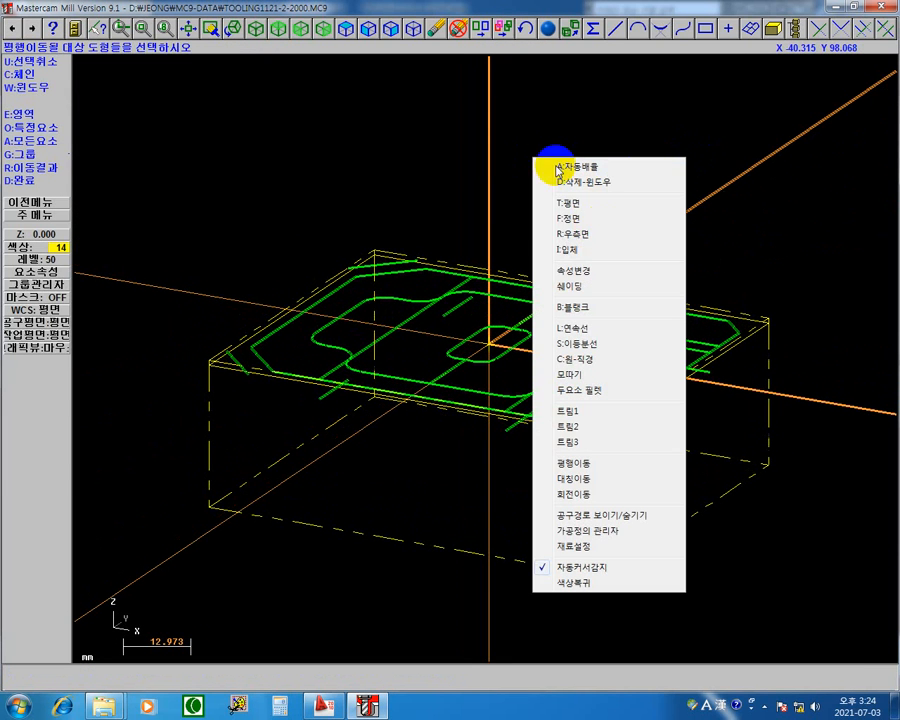
{"action": "left_click", "coordinate": [586, 218]}
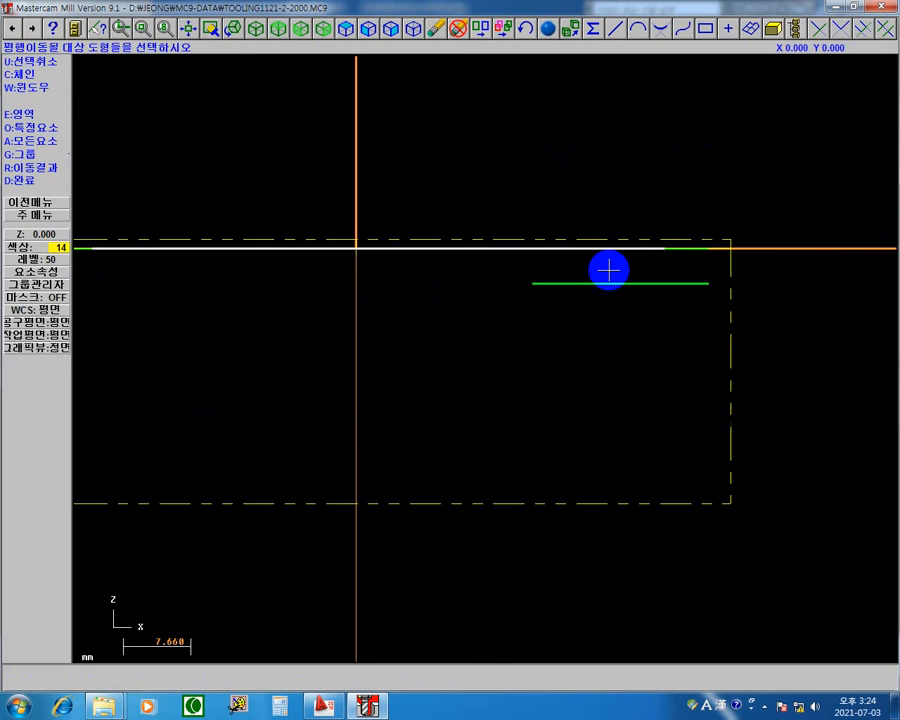
{"action": "scroll", "coordinate": [506, 389], "scroll_direction": "down", "scroll_amount": 6}
{"action": "scroll", "coordinate": [462, 390], "scroll_direction": "up", "scroll_amount": 1}
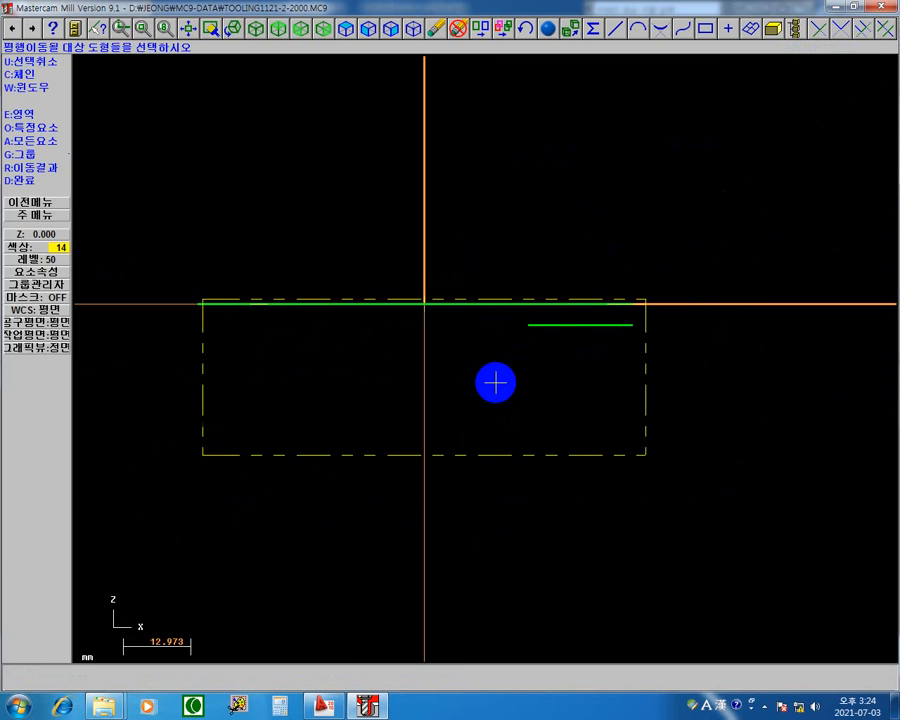
{"action": "scroll", "coordinate": [496, 382], "scroll_direction": "up", "scroll_amount": 1}
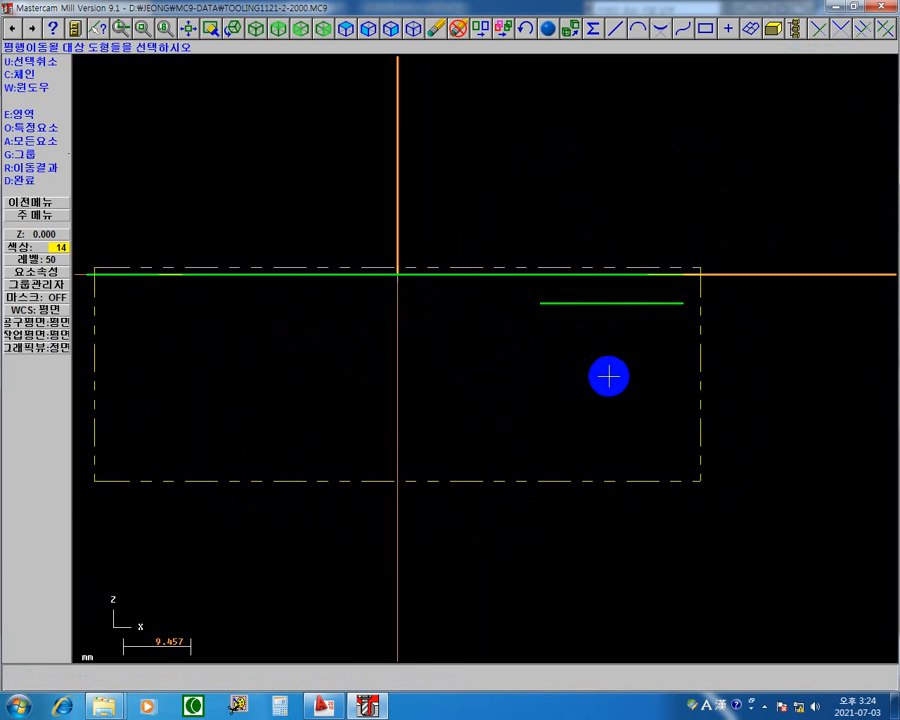
{"action": "left_click", "coordinate": [678, 312]}
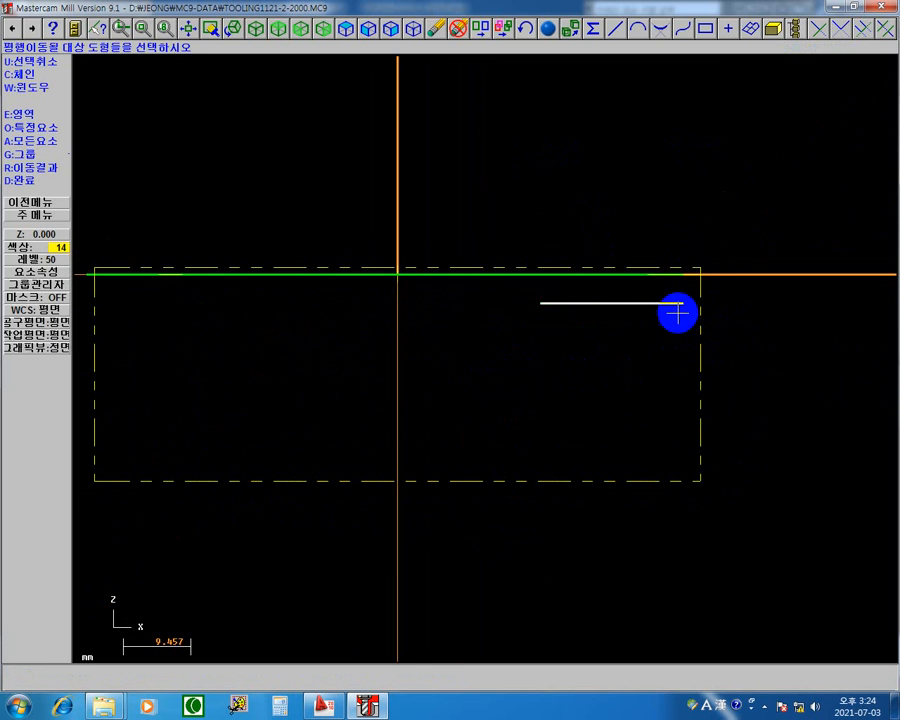
{"action": "left_click", "coordinate": [589, 303]}
{"action": "scroll", "coordinate": [744, 360], "scroll_direction": "down", "scroll_amount": 1}
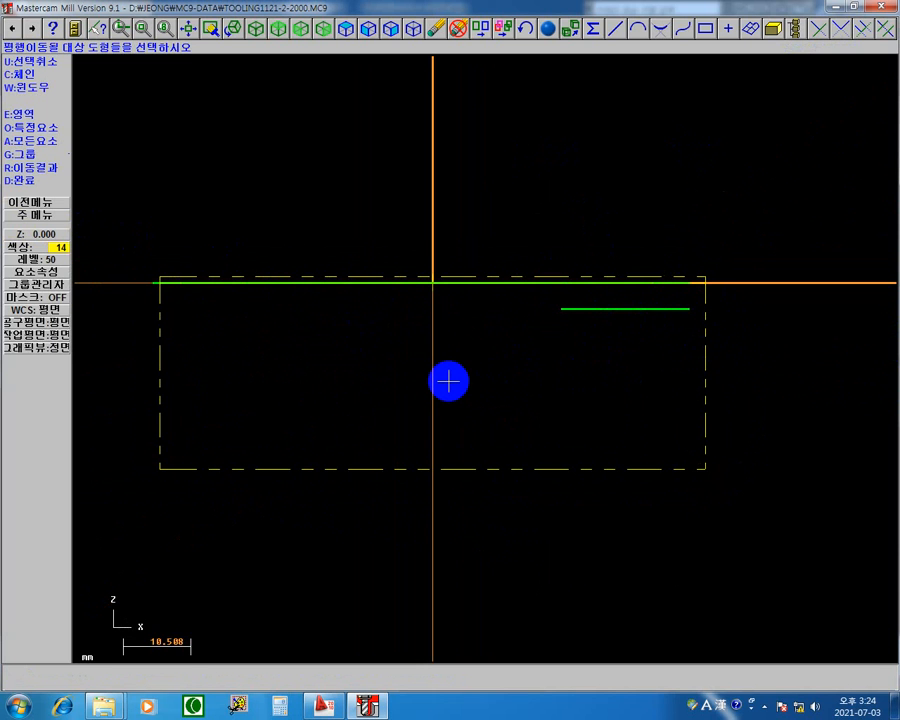
Set the current geometry colour to light purple, number 95, from the full palette and leave the Translate command.
{"action": "left_click", "coordinate": [57, 247]}
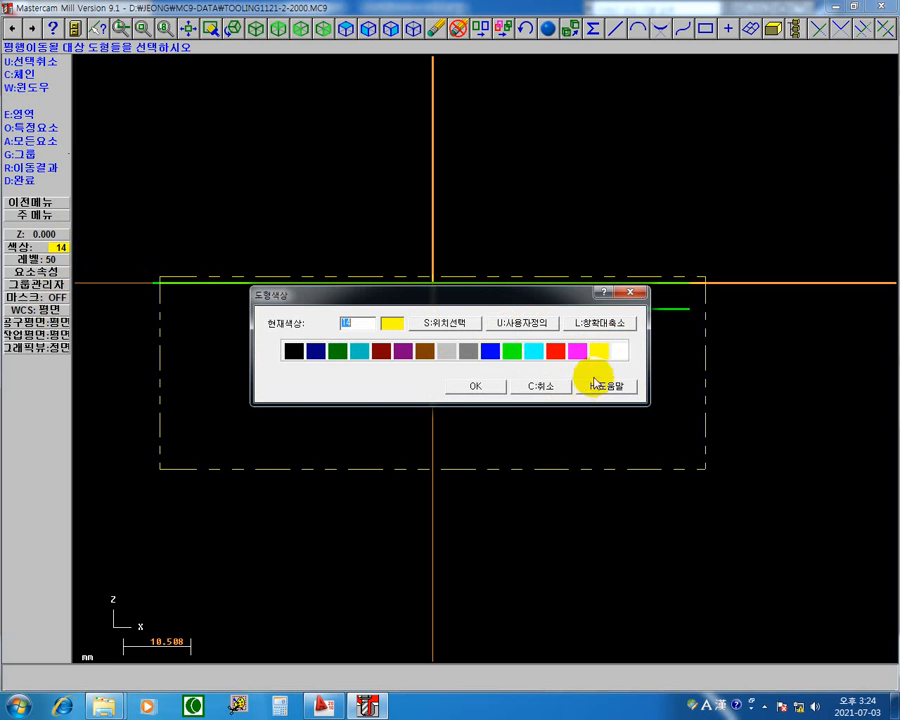
{"action": "left_click", "coordinate": [616, 328]}
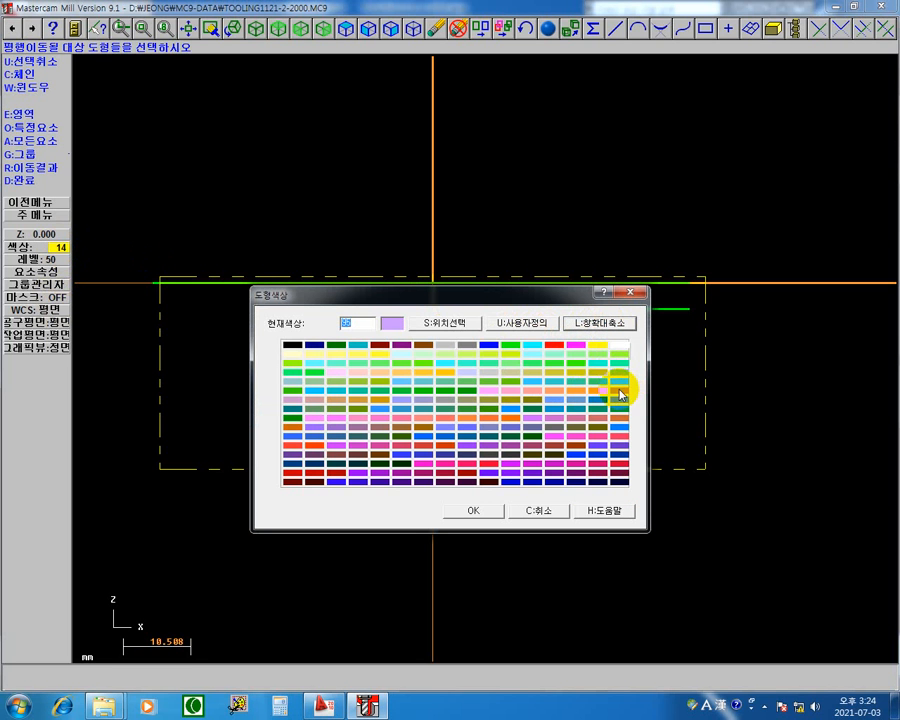
{"action": "left_click", "coordinate": [620, 393]}
{"action": "left_click", "coordinate": [471, 510]}
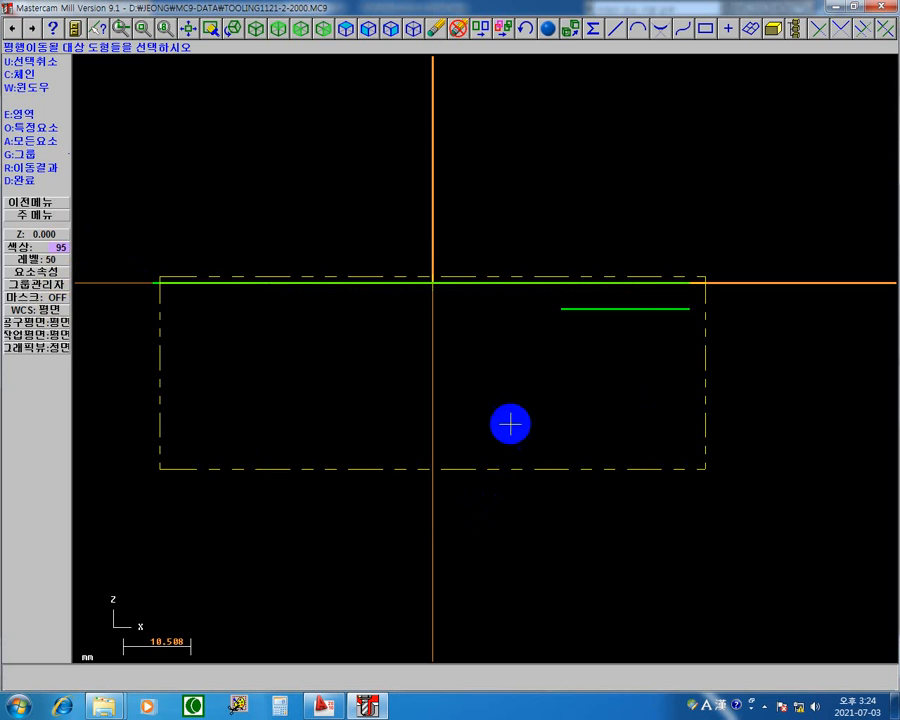
{"action": "left_click", "coordinate": [44, 216]}
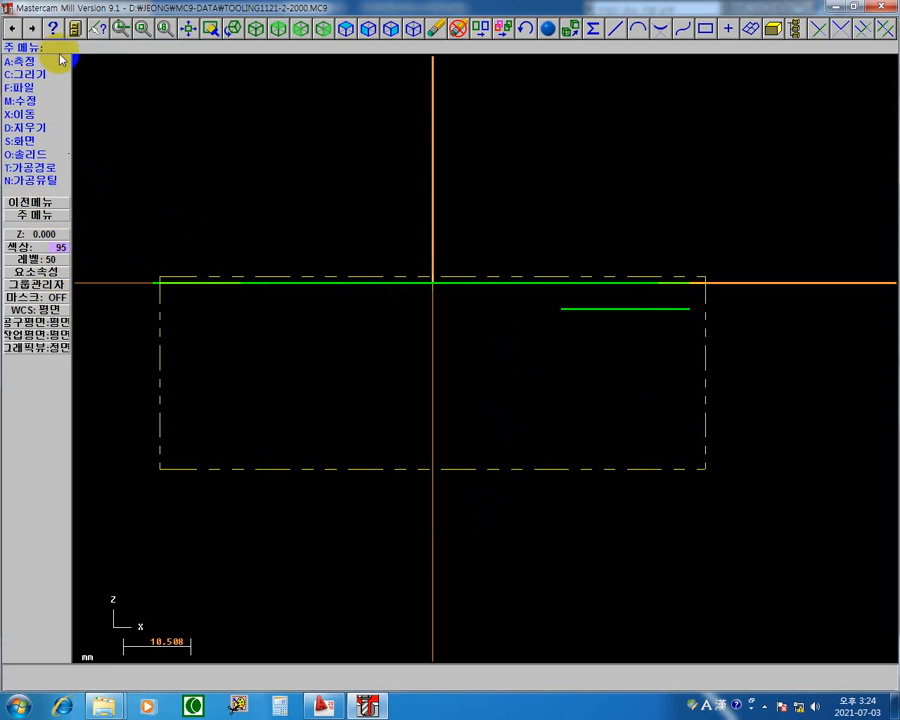
Change the colour of all the copied lines below the top profile to 95 with a rectangular window selection.
{"action": "left_click", "coordinate": [37, 143]}
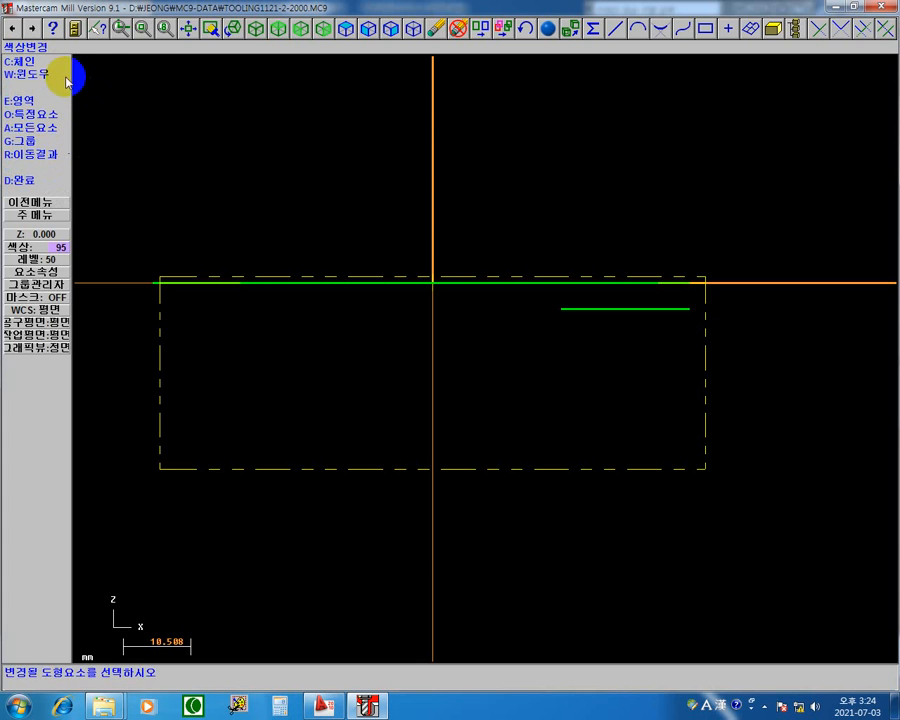
{"action": "left_click", "coordinate": [58, 74]}
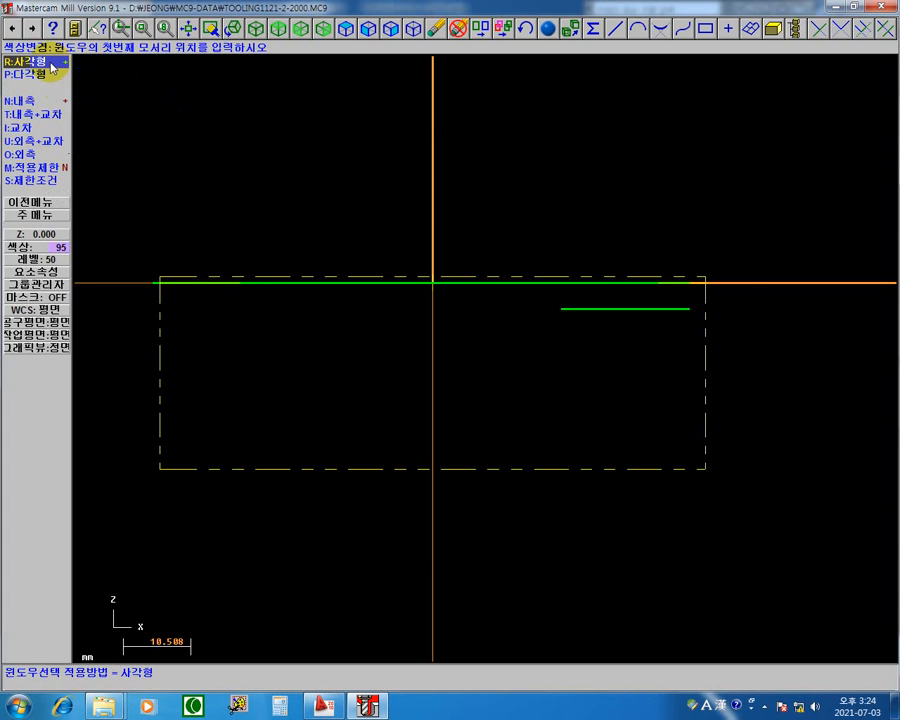
{"action": "left_click", "coordinate": [61, 92]}
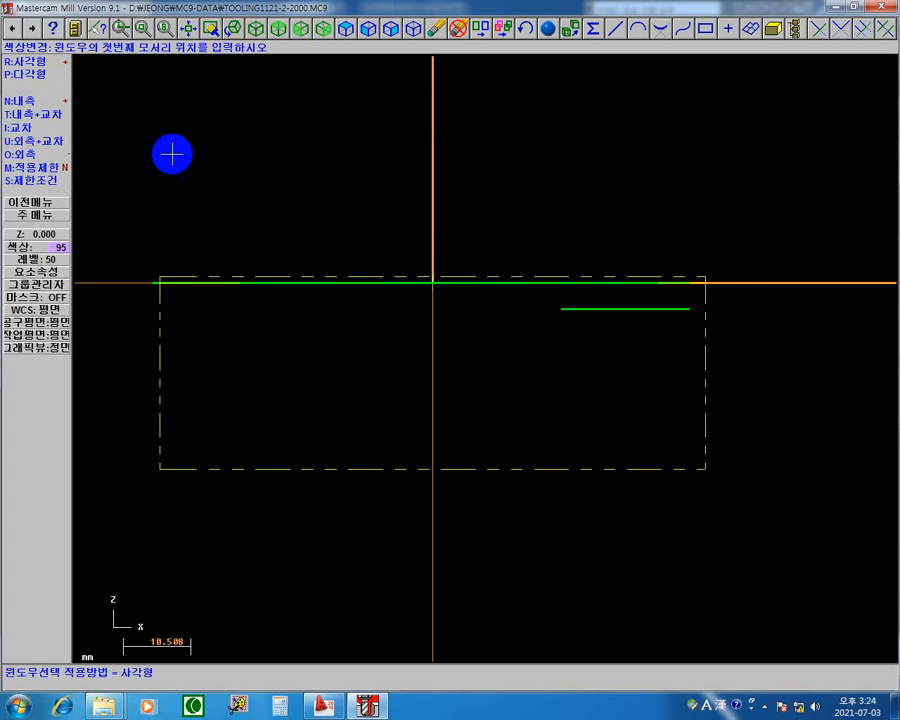
{"action": "left_click", "coordinate": [737, 295]}
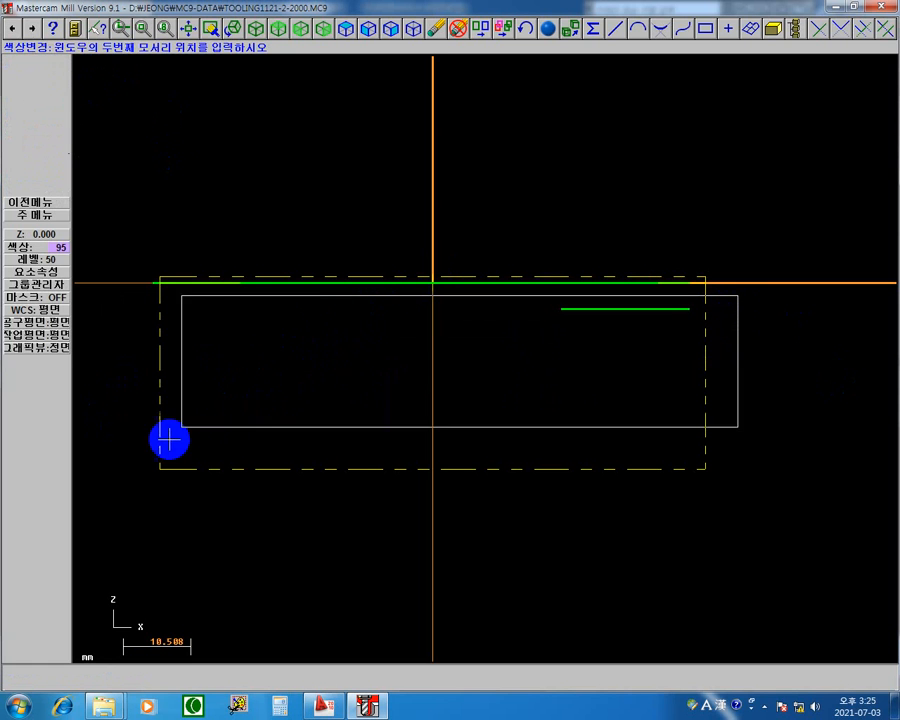
{"action": "left_click", "coordinate": [124, 420]}
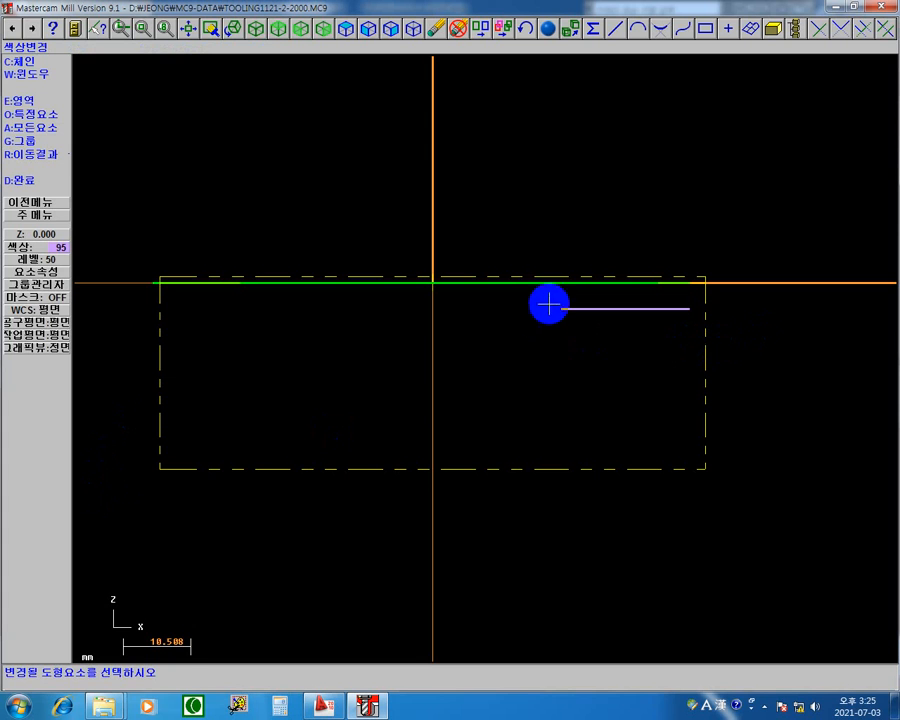
{"action": "left_click", "coordinate": [22, 181]}
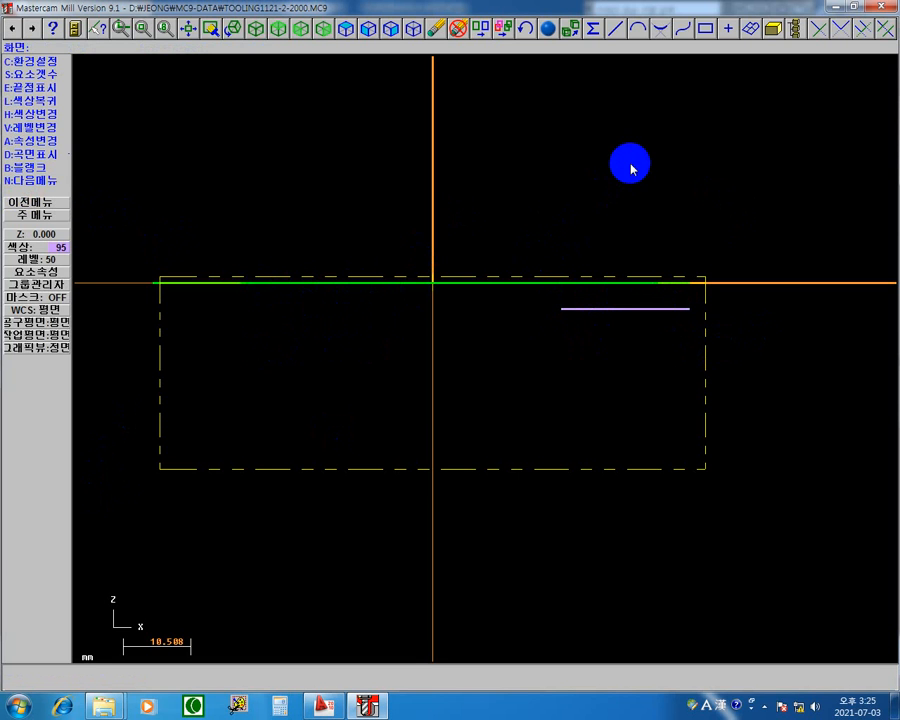
Examine the recoloured lines against the top profile in right side view, isometric view and a slightly rotated view.
{"action": "right_click", "coordinate": [630, 168]}
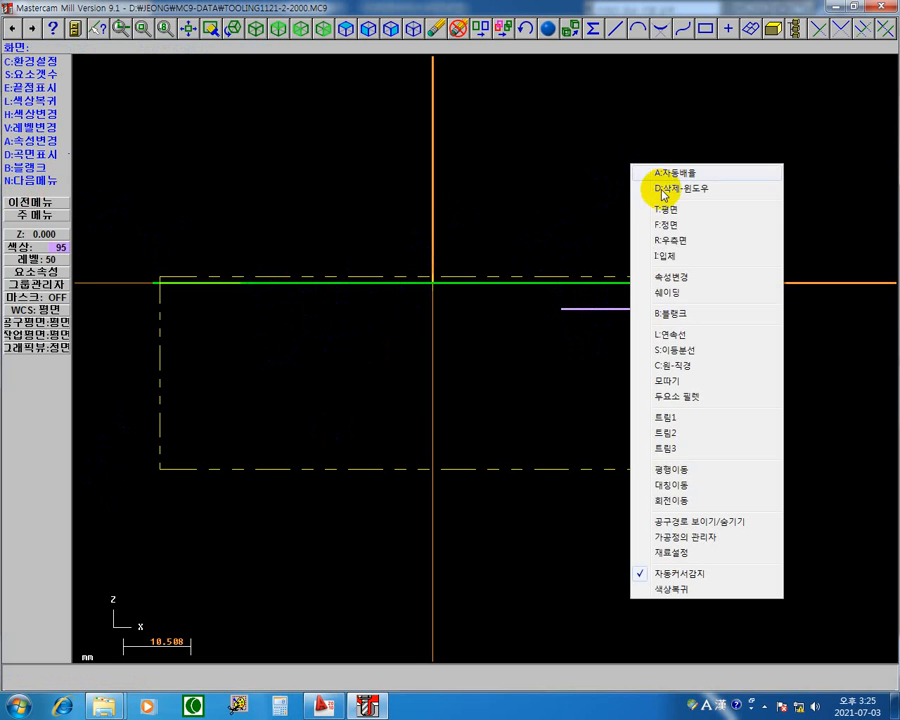
{"action": "left_click", "coordinate": [678, 241]}
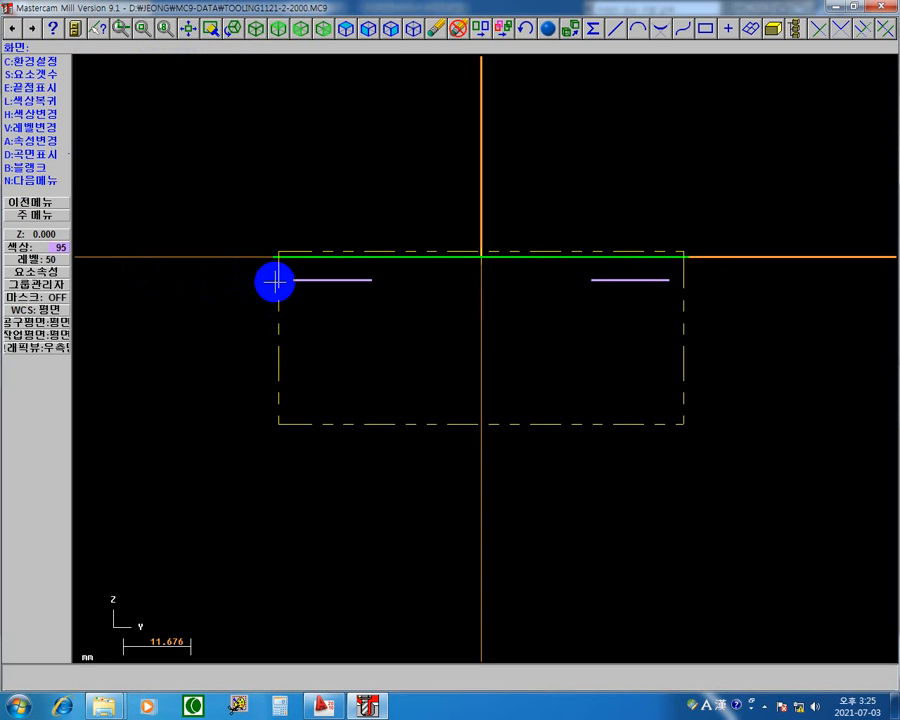
{"action": "right_click", "coordinate": [412, 85]}
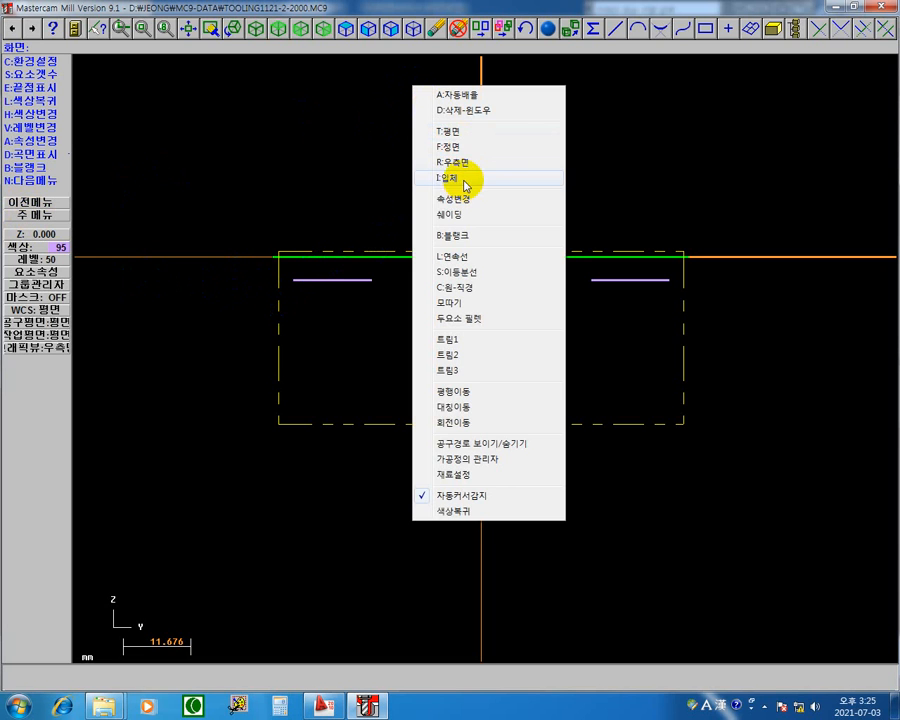
{"action": "left_click", "coordinate": [448, 178]}
{"action": "scroll", "coordinate": [633, 201], "scroll_direction": "up", "scroll_amount": 4}
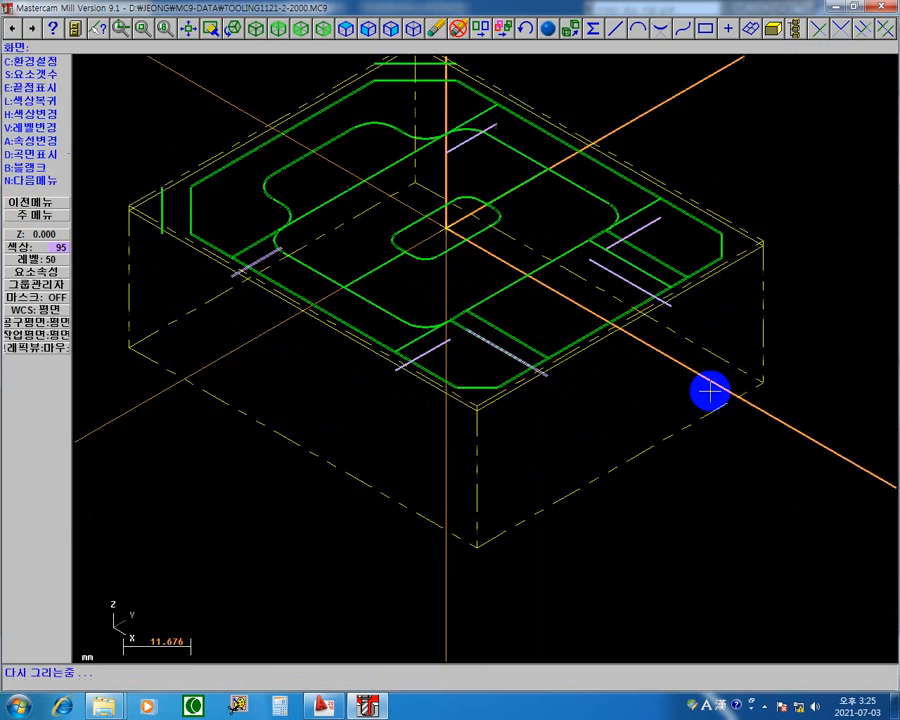
{"action": "scroll", "coordinate": [710, 391], "scroll_direction": "up", "scroll_amount": 1}
{"action": "middle_click_drag", "start_coordinate": [583, 368], "coordinate": [677, 458]}
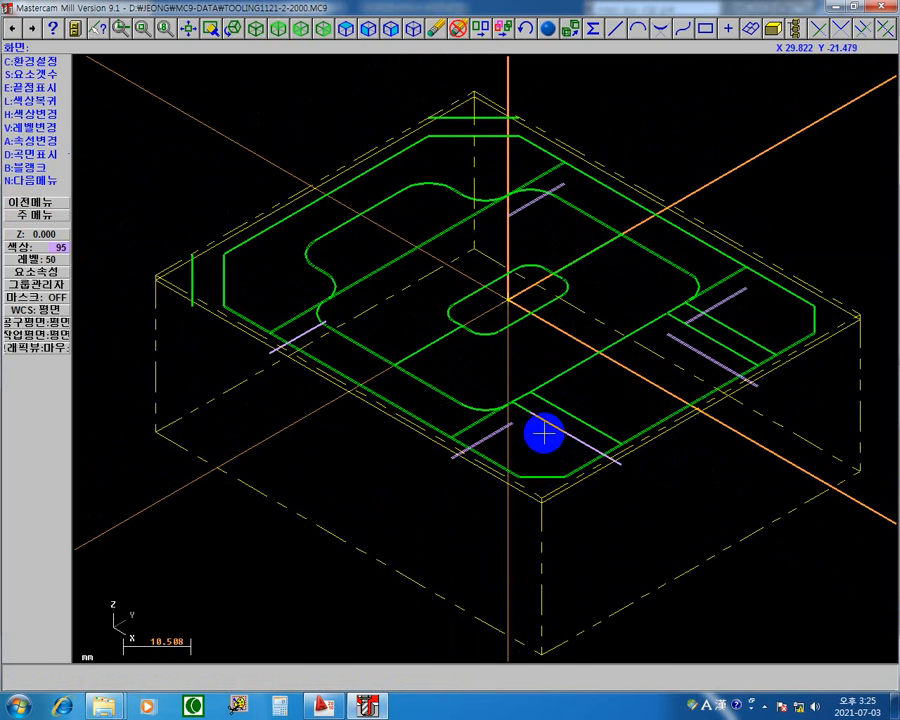
{"action": "mouse_move", "coordinate": [741, 114]}
{"action": "middle_mouse_down"}
{"action": "mouse_move", "coordinate": [737, 123]}
{"action": "mouse_move", "coordinate": [751, 122]}
{"action": "middle_mouse_up"}
{"action": "left_click", "coordinate": [751, 122]}
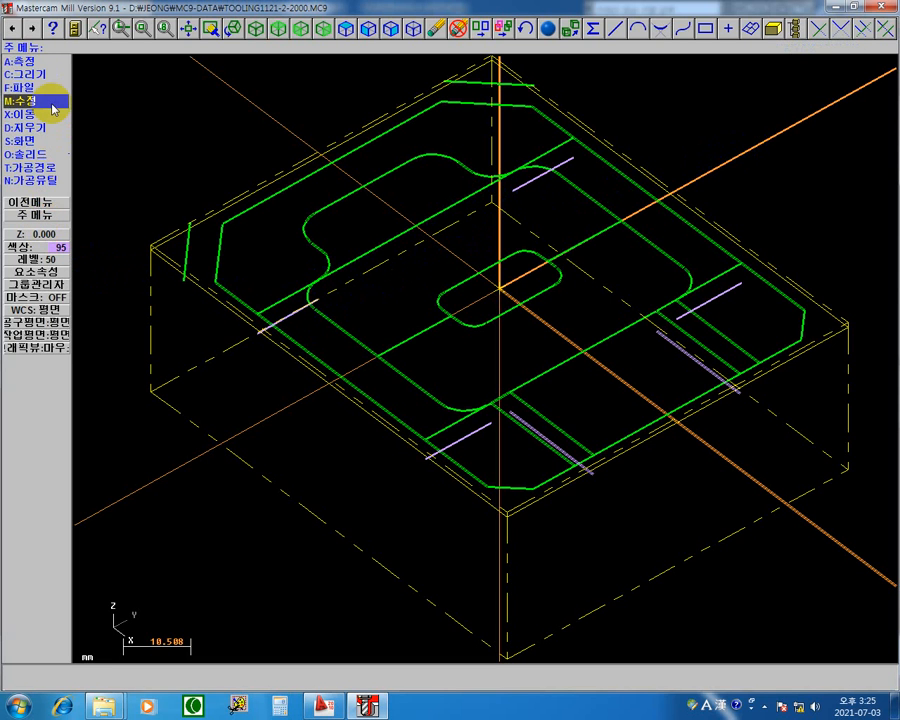
Join the two collinear short purple segments on the pocket's far long side into one continuous line.
{"action": "left_click", "coordinate": [50, 104]}
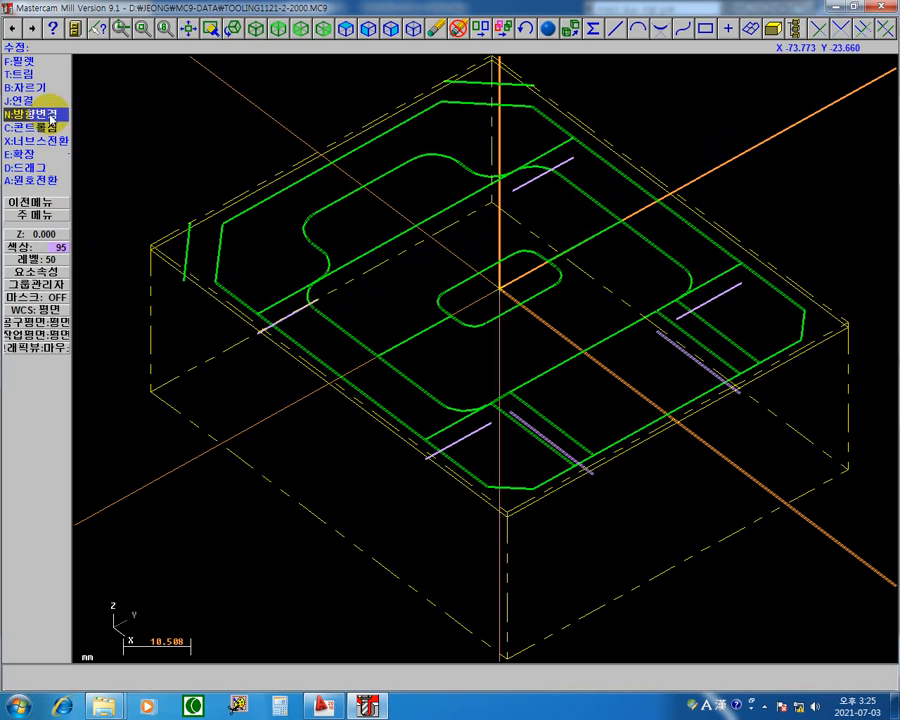
{"action": "left_click", "coordinate": [49, 104]}
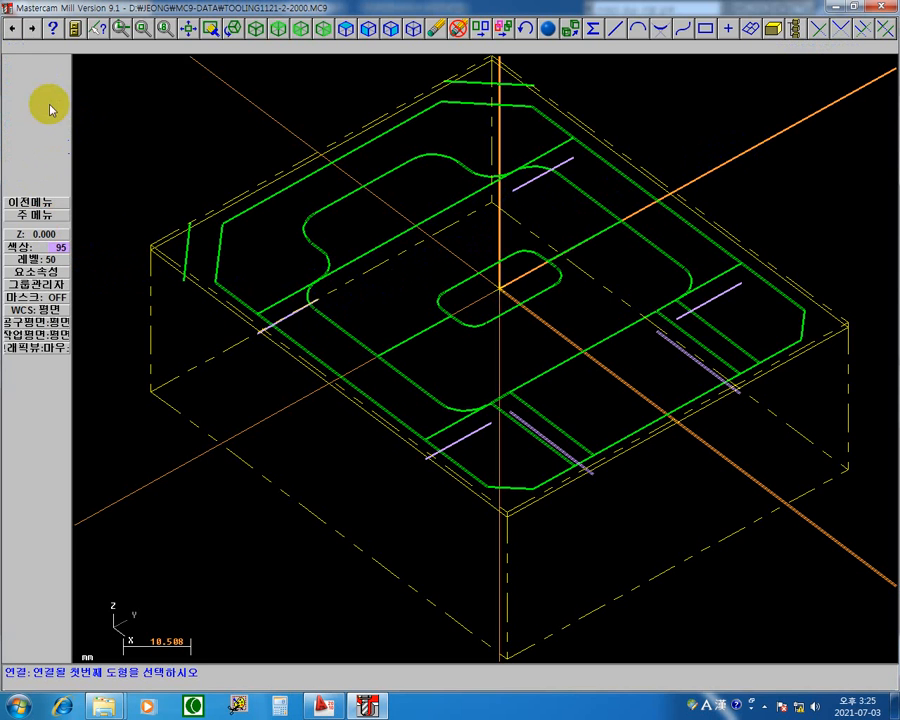
{"action": "left_click", "coordinate": [295, 318]}
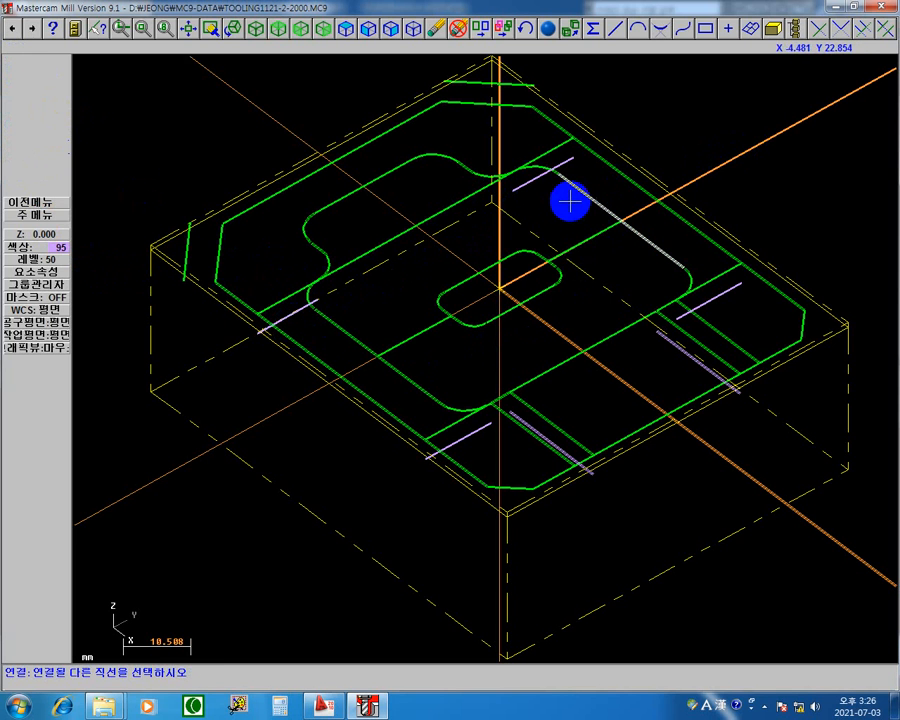
{"action": "left_click", "coordinate": [533, 187]}
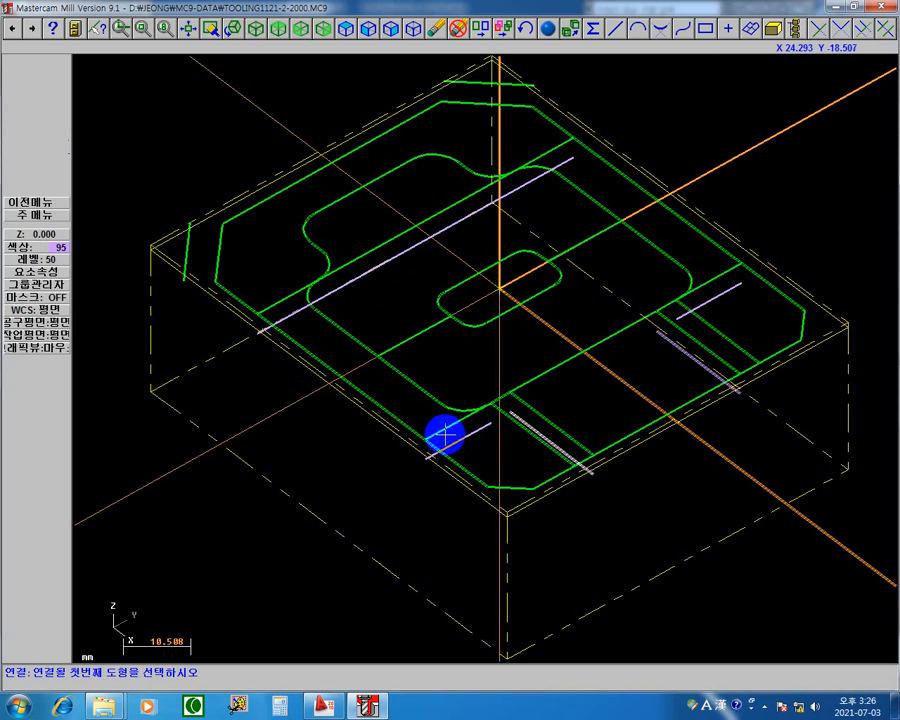
{"action": "left_click", "coordinate": [33, 216]}
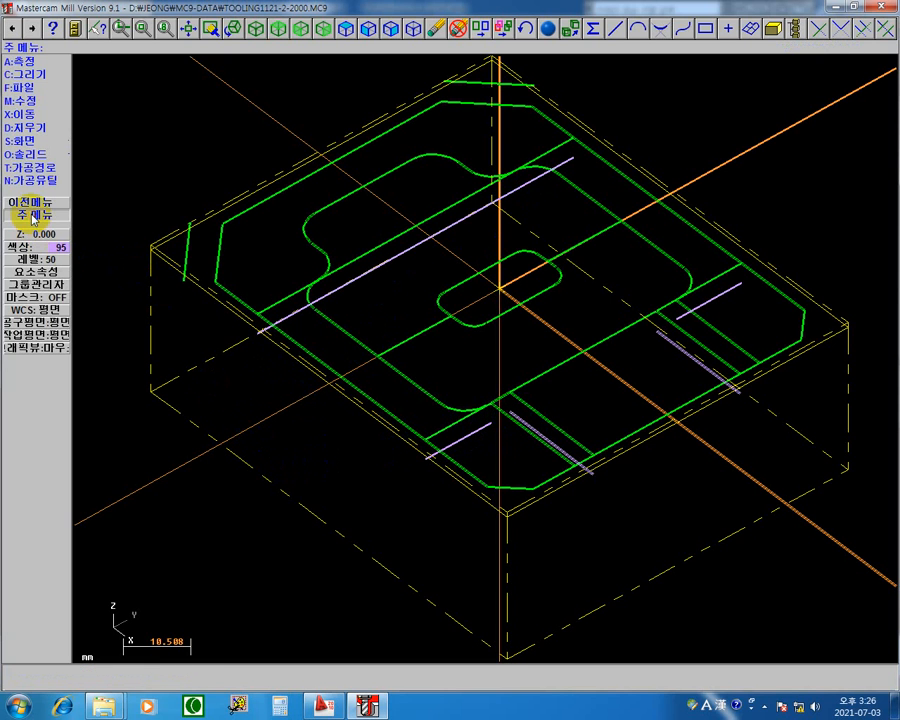
Trim the short purple pocket segments and the slot edge lines to each other with two-entity trim, forming both inner corners.
{"action": "left_click", "coordinate": [48, 102]}
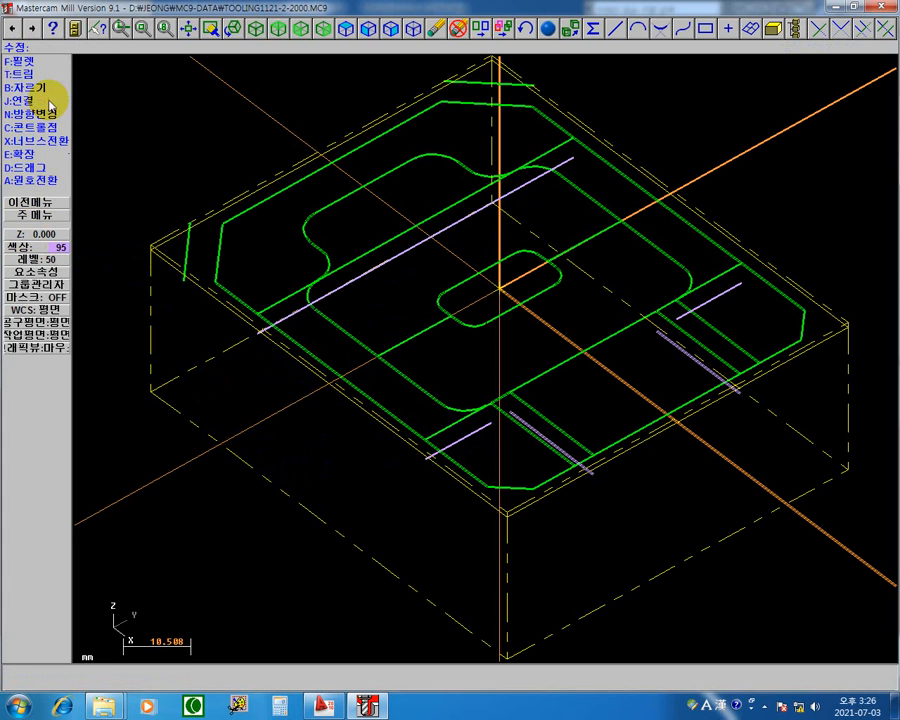
{"action": "left_click", "coordinate": [48, 75]}
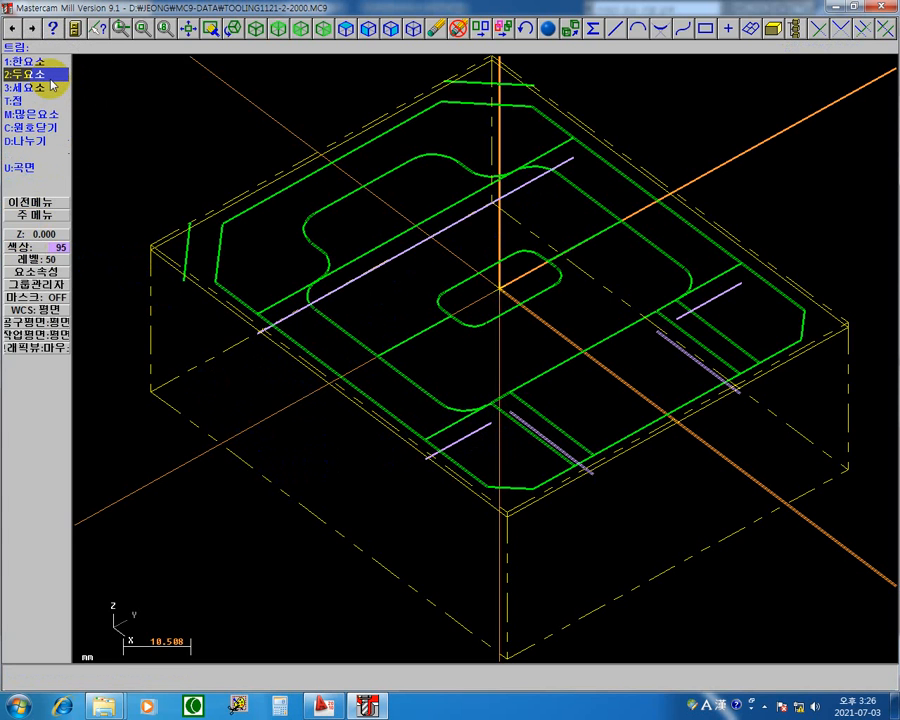
{"action": "left_click", "coordinate": [50, 85]}
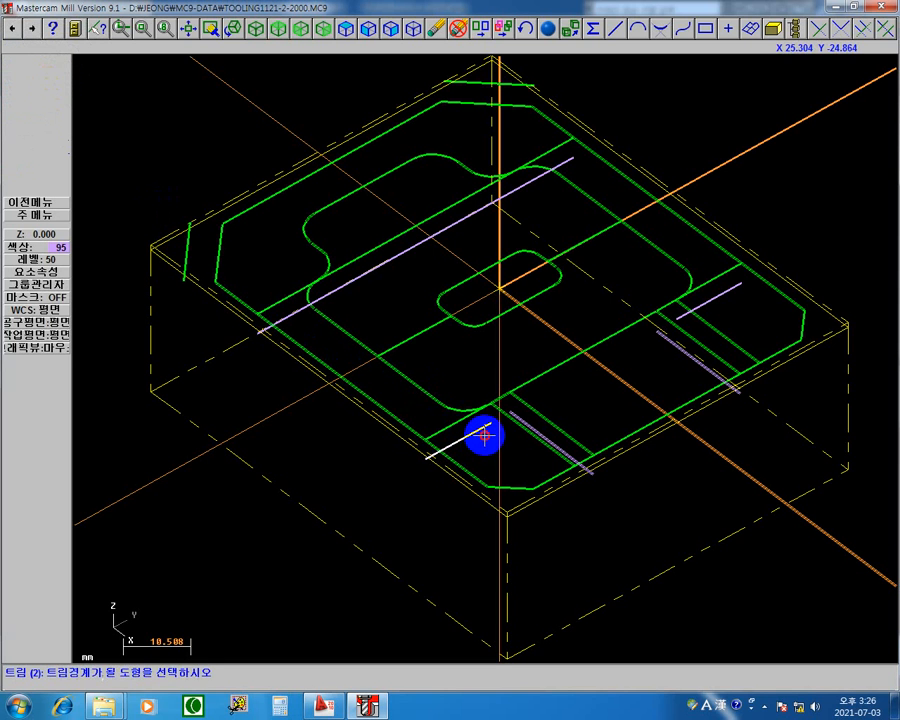
{"action": "left_click", "coordinate": [537, 426]}
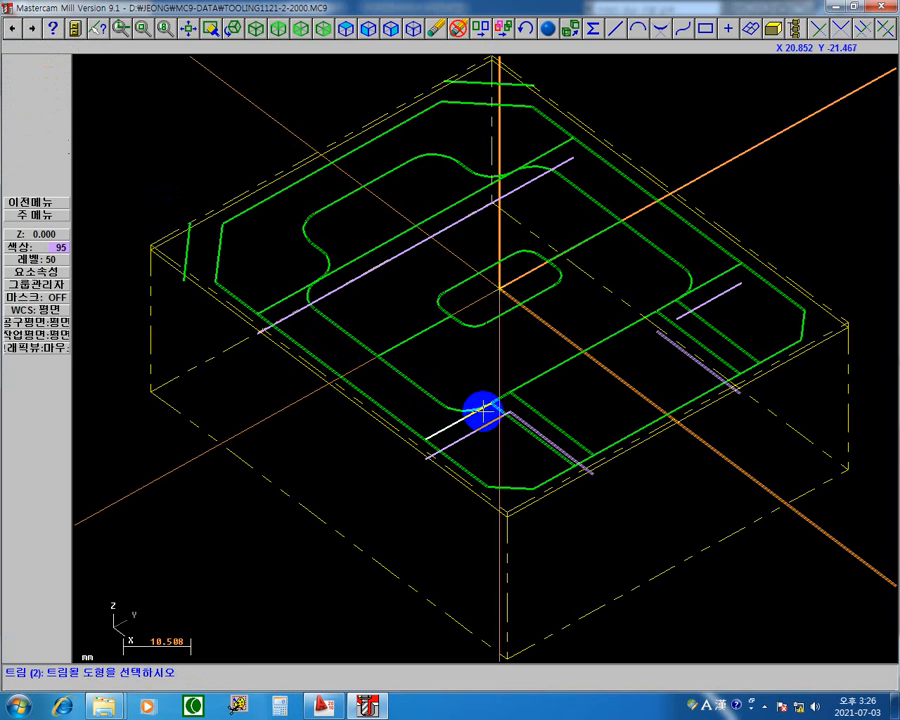
{"action": "left_click", "coordinate": [681, 355]}
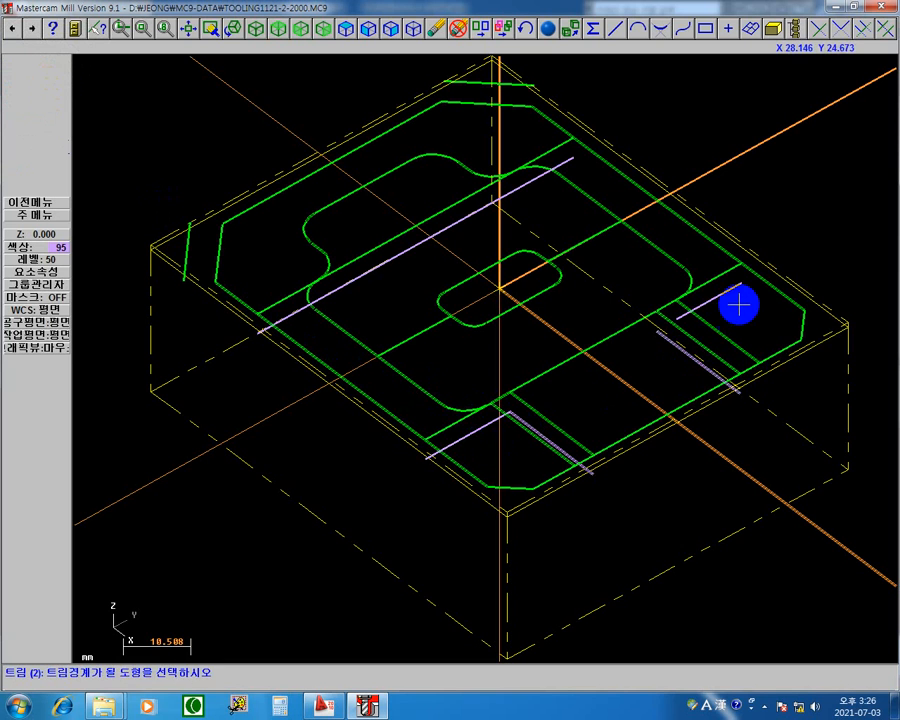
{"action": "left_click", "coordinate": [733, 302]}
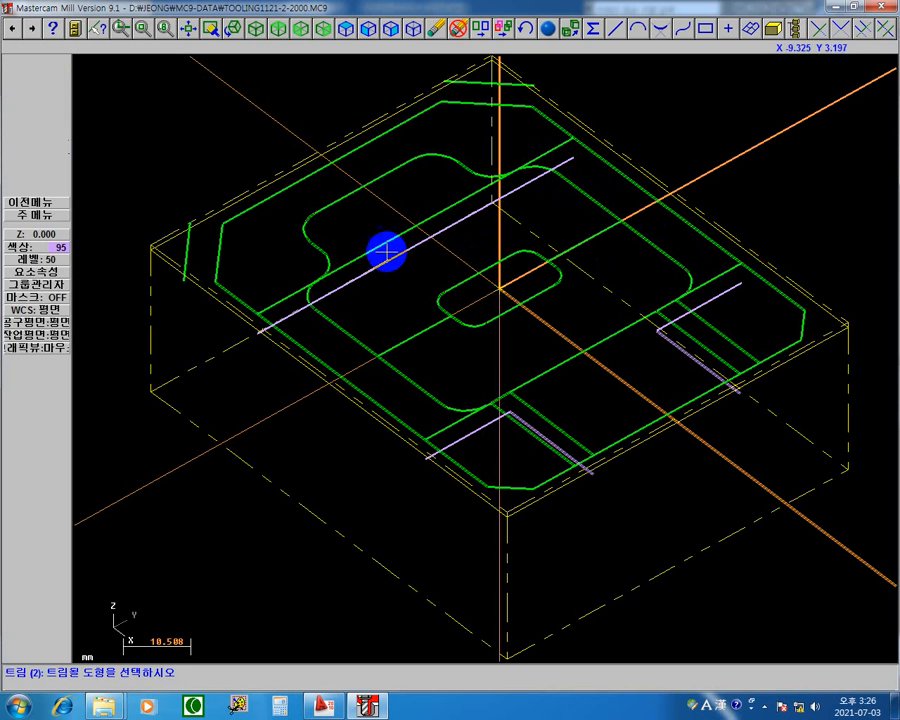
{"action": "left_click", "coordinate": [44, 216]}
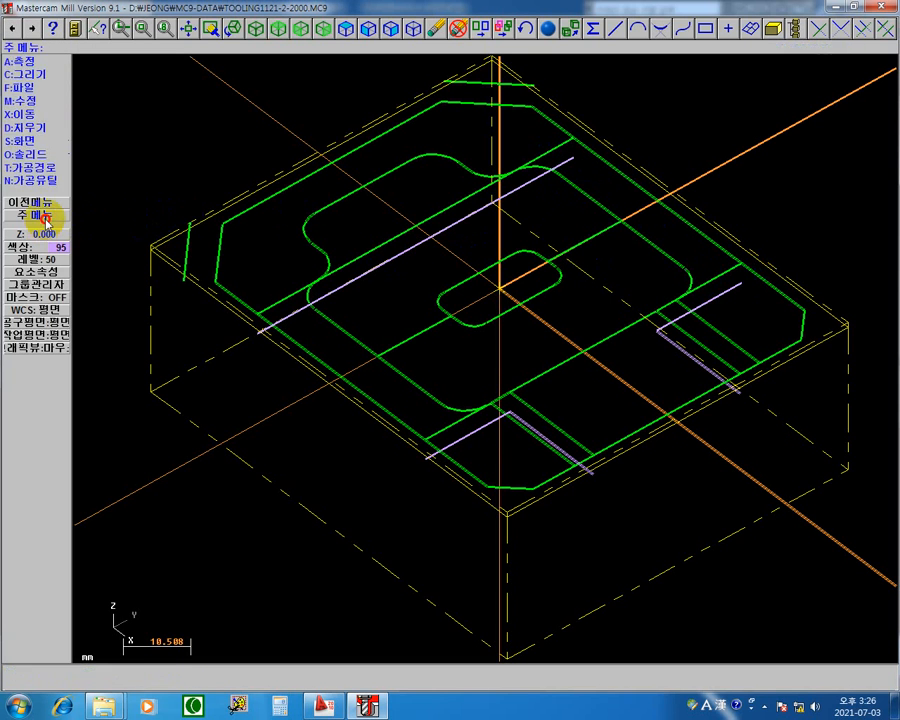
Set the extend length to 6 mm and extend both ends of the long joined purple line.
{"action": "left_click", "coordinate": [53, 106]}
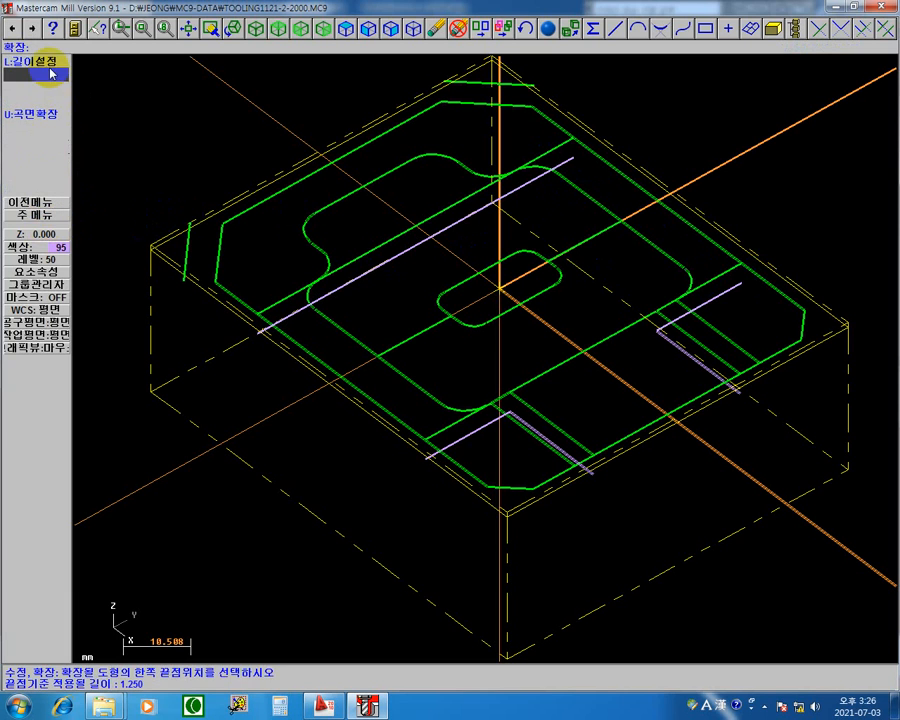
{"action": "left_click", "coordinate": [36, 62]}
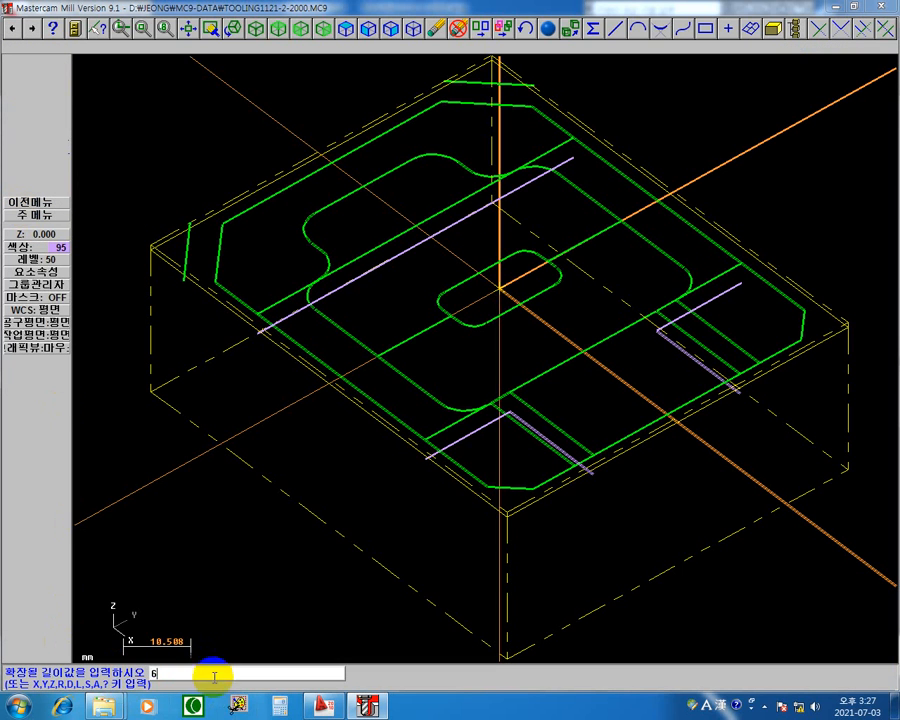
{"action": "key", "text": "Return"}
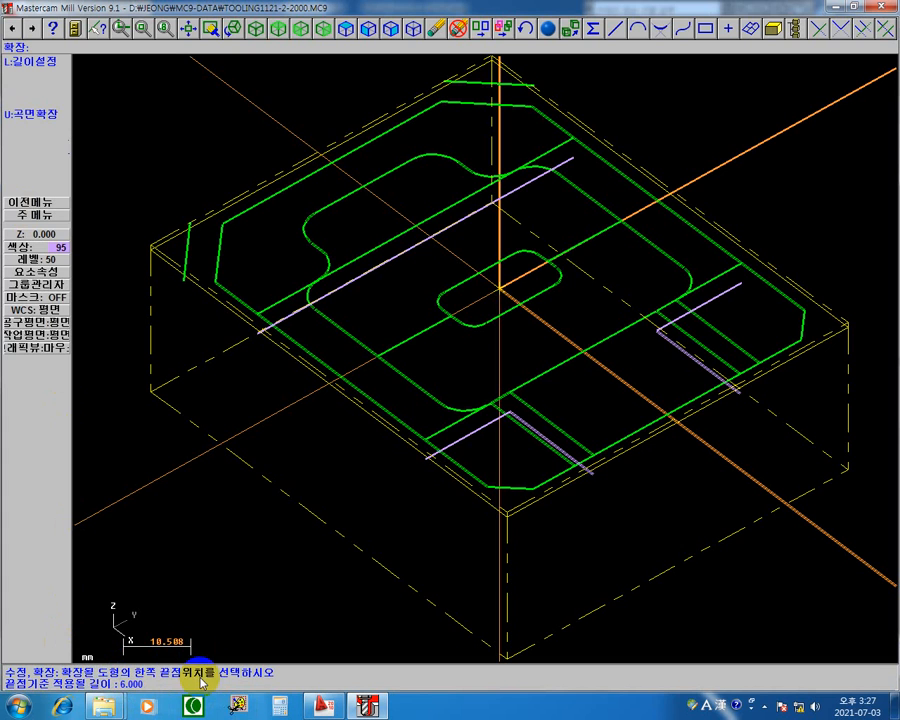
{"action": "left_click", "coordinate": [574, 164]}
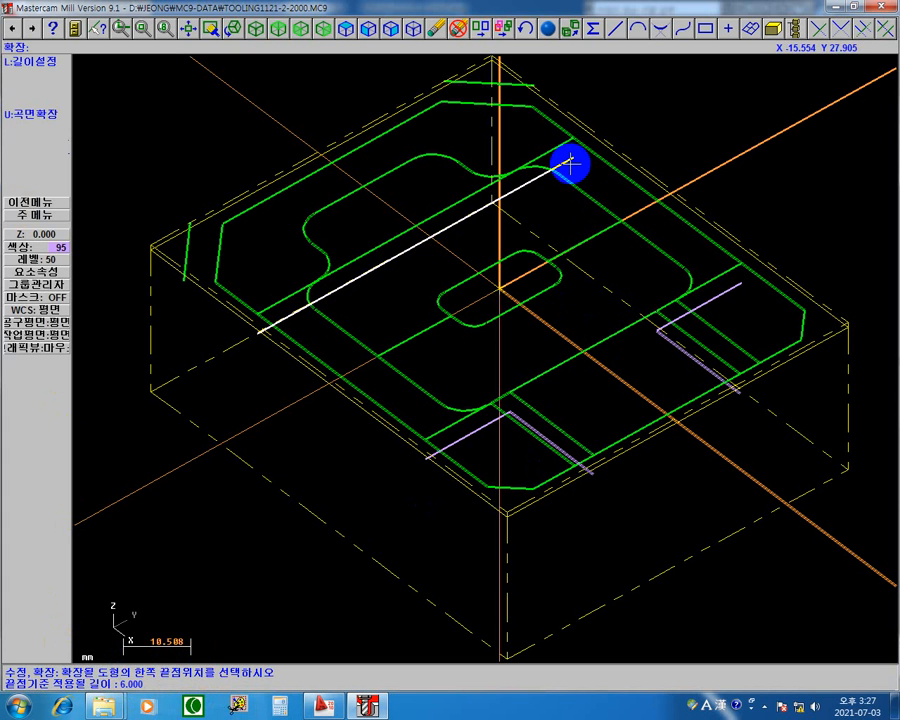
{"action": "left_click", "coordinate": [570, 163]}
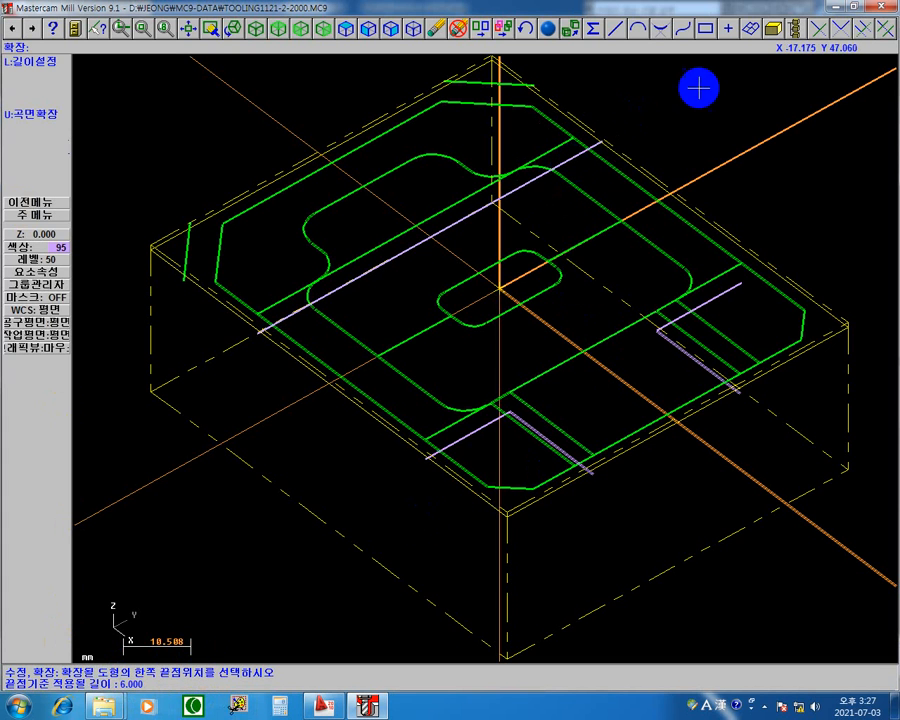
{"action": "left_click", "coordinate": [282, 321]}
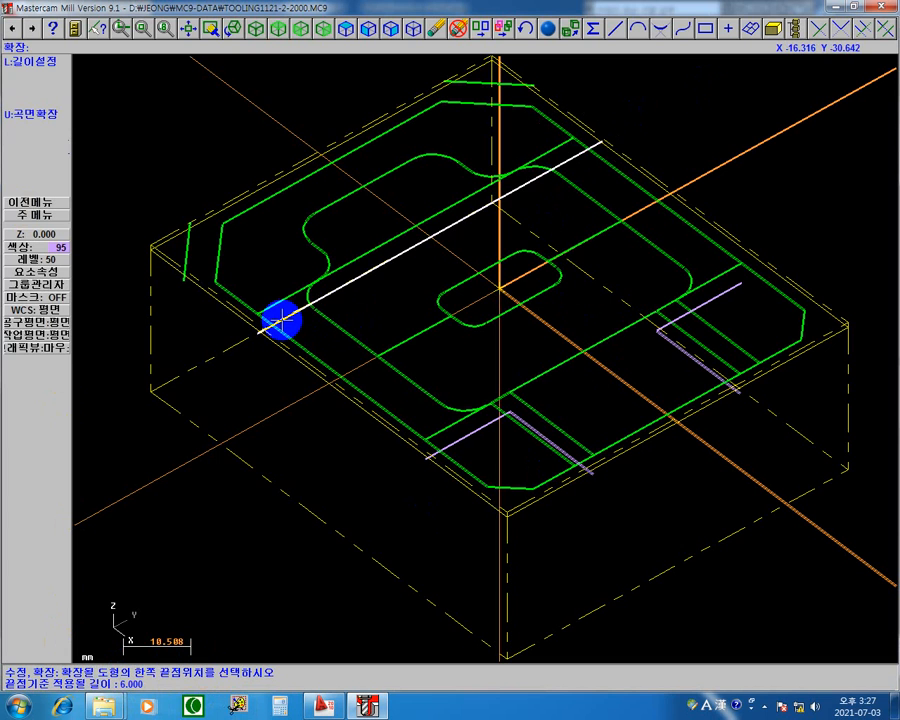
{"action": "left_click", "coordinate": [282, 321]}
Extend the open outer ends of both L-shaped purple corner pairs at the slot by 6 mm.
{"action": "left_click", "coordinate": [470, 436]}
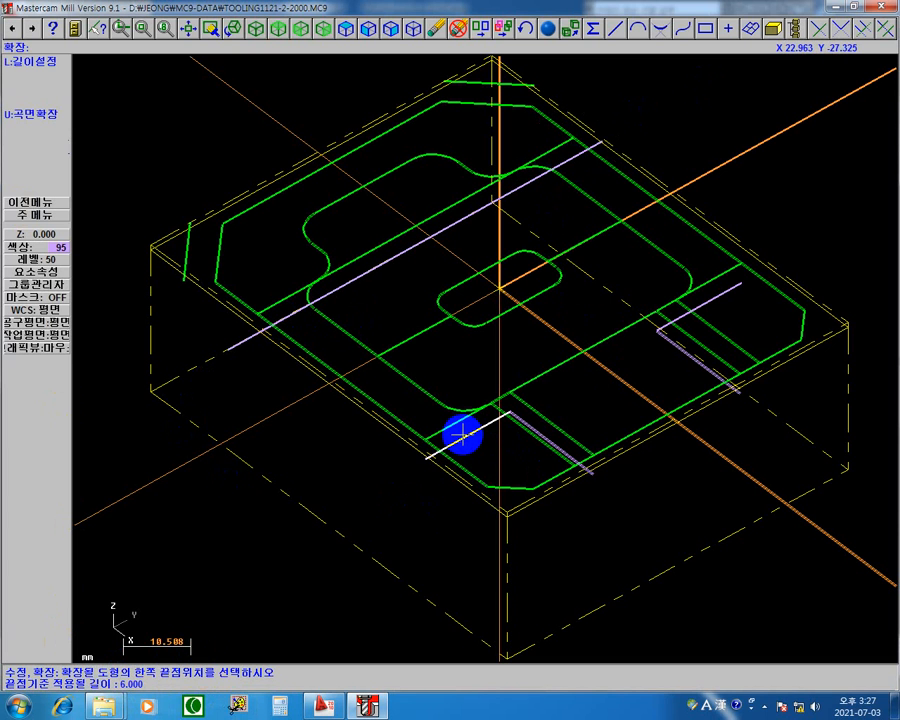
{"action": "left_click", "coordinate": [462, 432]}
{"action": "left_click", "coordinate": [484, 482]}
{"action": "left_click", "coordinate": [570, 445]}
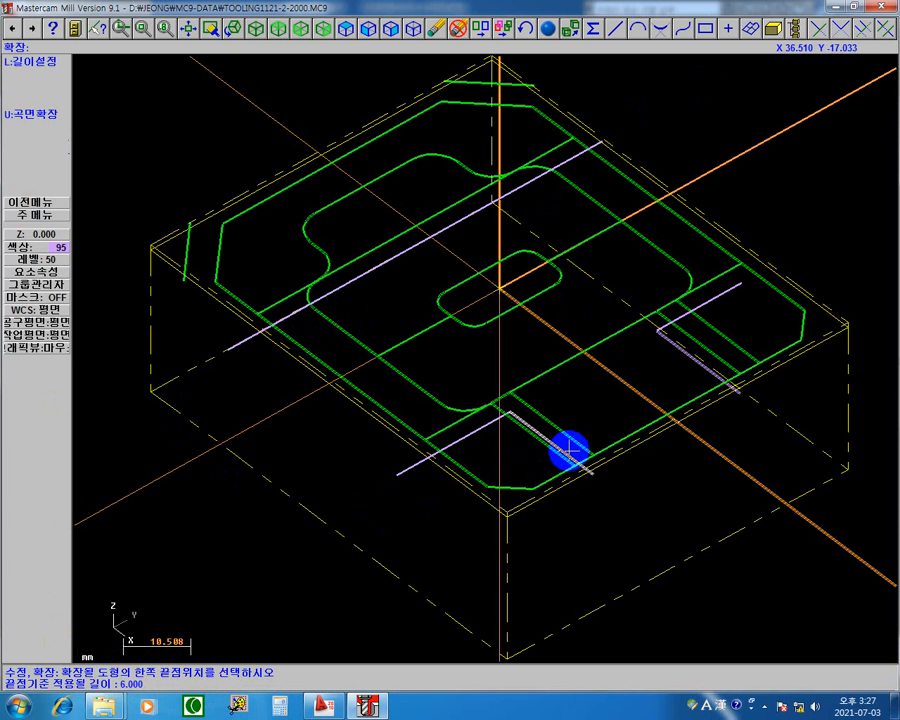
{"action": "left_click", "coordinate": [580, 468]}
{"action": "left_click", "coordinate": [750, 403]}
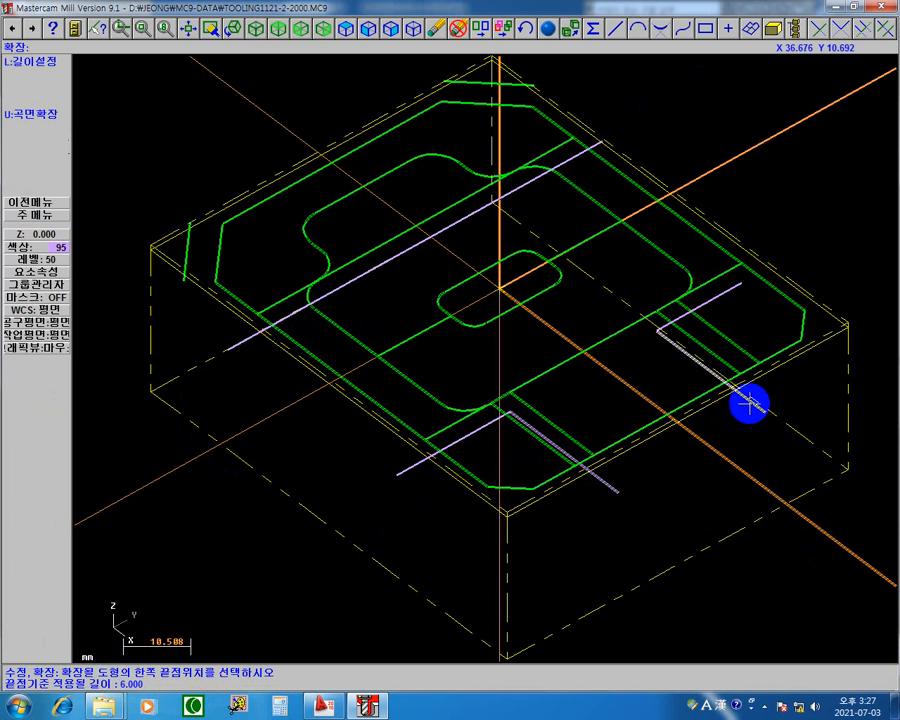
{"action": "left_click", "coordinate": [732, 294]}
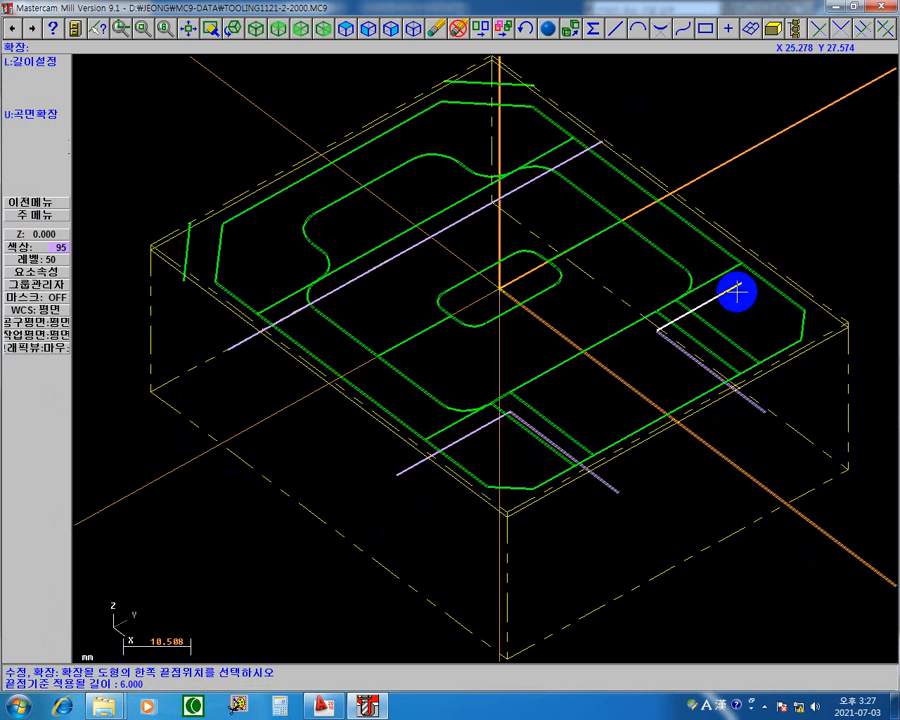
{"action": "left_click", "coordinate": [415, 463]}
{"action": "left_click", "coordinate": [311, 538]}
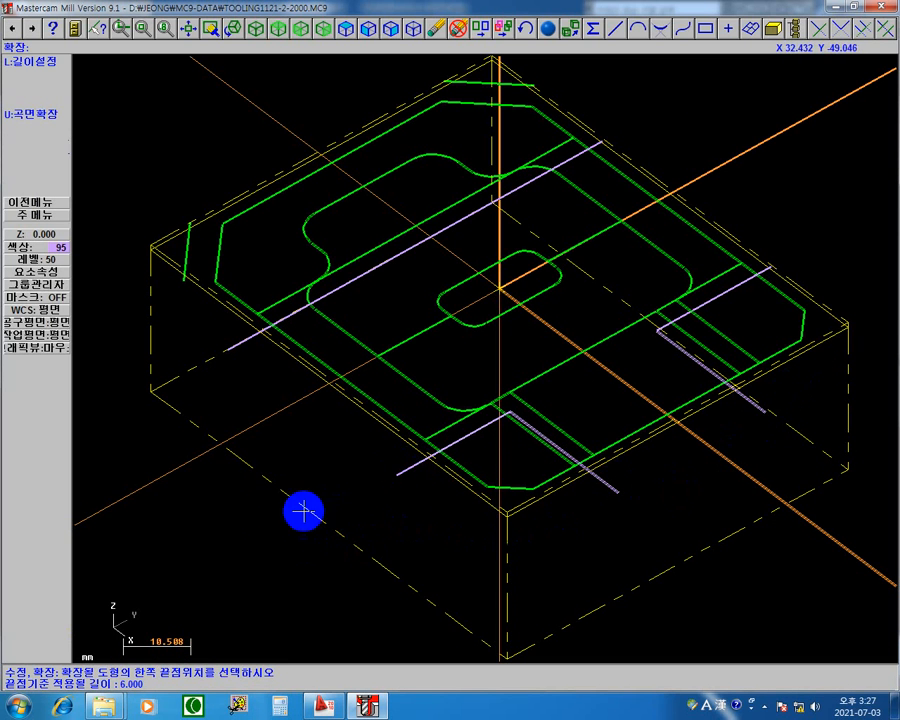
Start two-point line drawing and set the construction depth to Z -4 from the open outer end of a purple boundary line.
{"action": "left_click", "coordinate": [765, 414]}
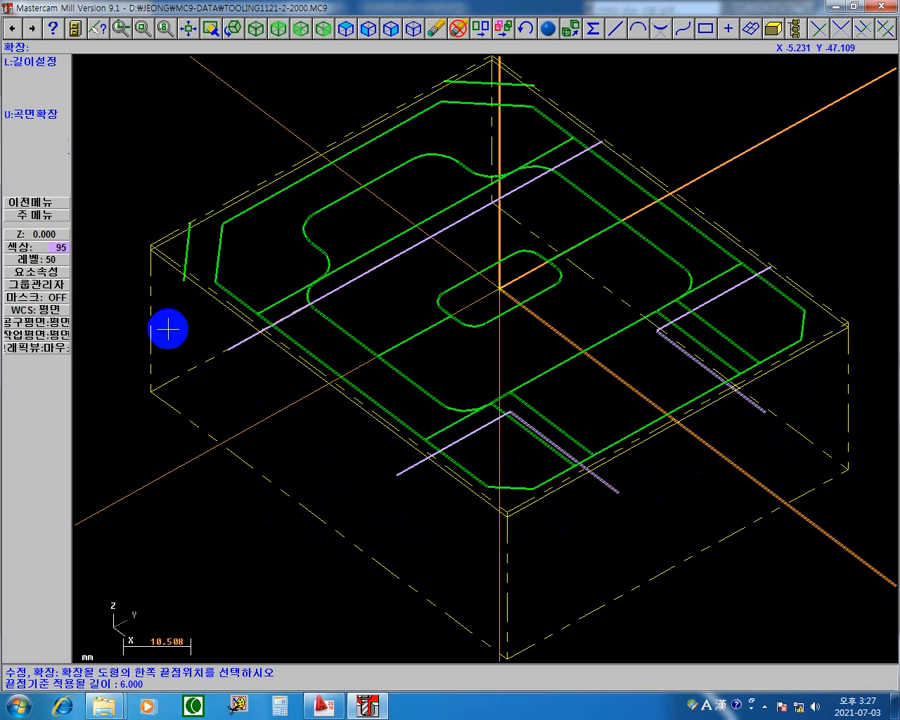
{"action": "left_click", "coordinate": [42, 215]}
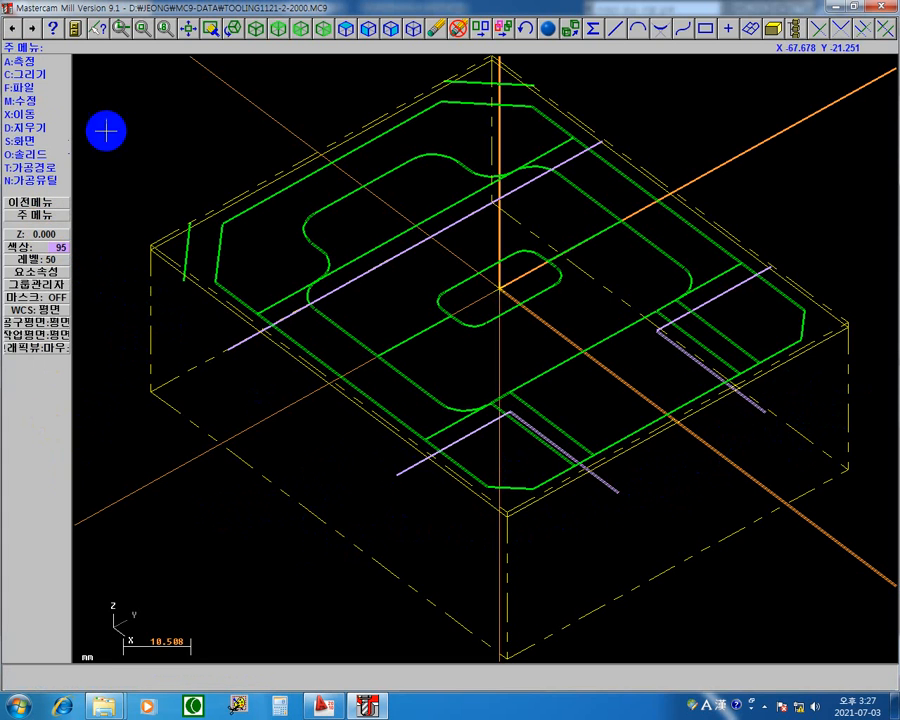
{"action": "left_click", "coordinate": [40, 76]}
{"action": "left_click", "coordinate": [24, 74]}
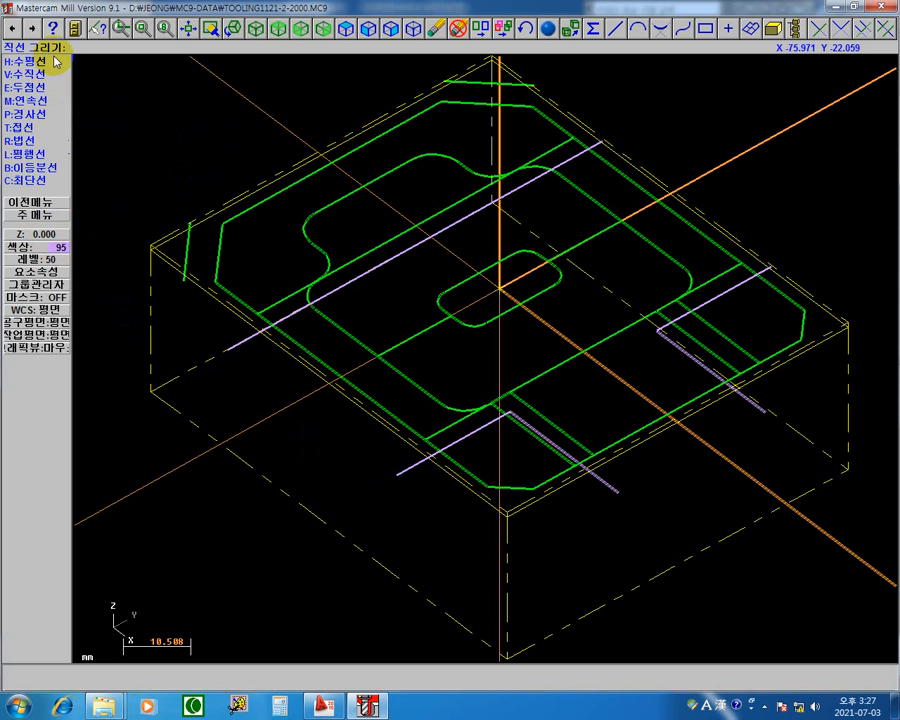
{"action": "left_click", "coordinate": [45, 87]}
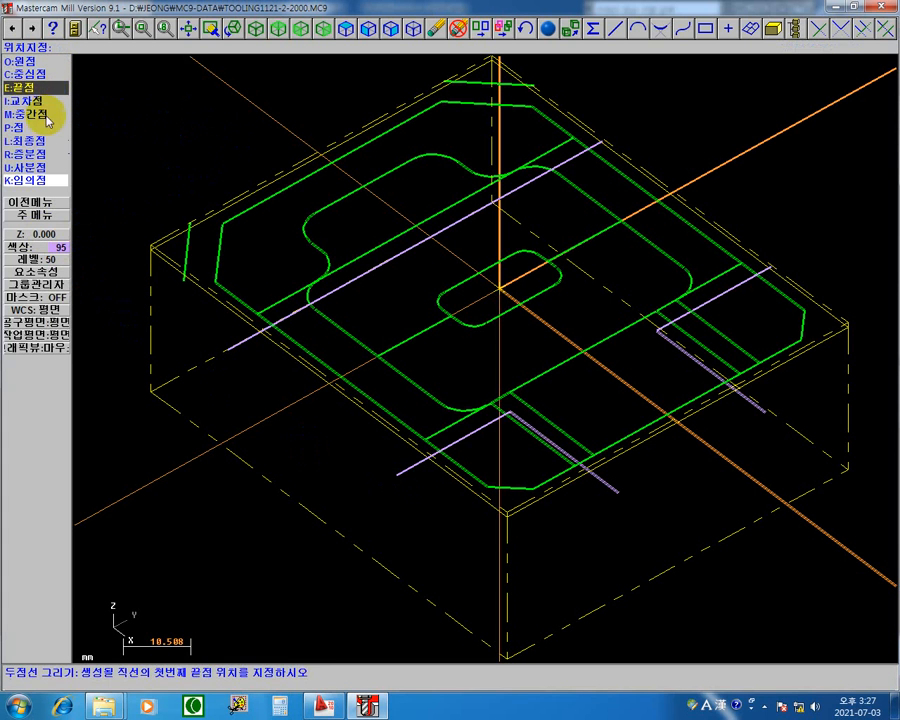
{"action": "left_click", "coordinate": [389, 485]}
{"action": "left_click", "coordinate": [396, 474]}
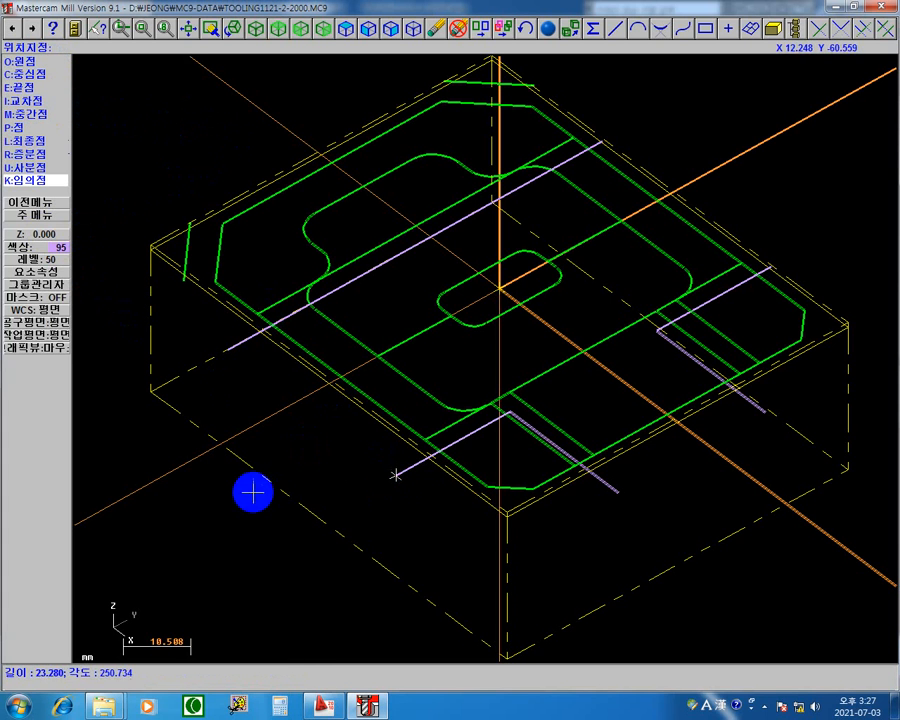
{"action": "left_click", "coordinate": [226, 348]}
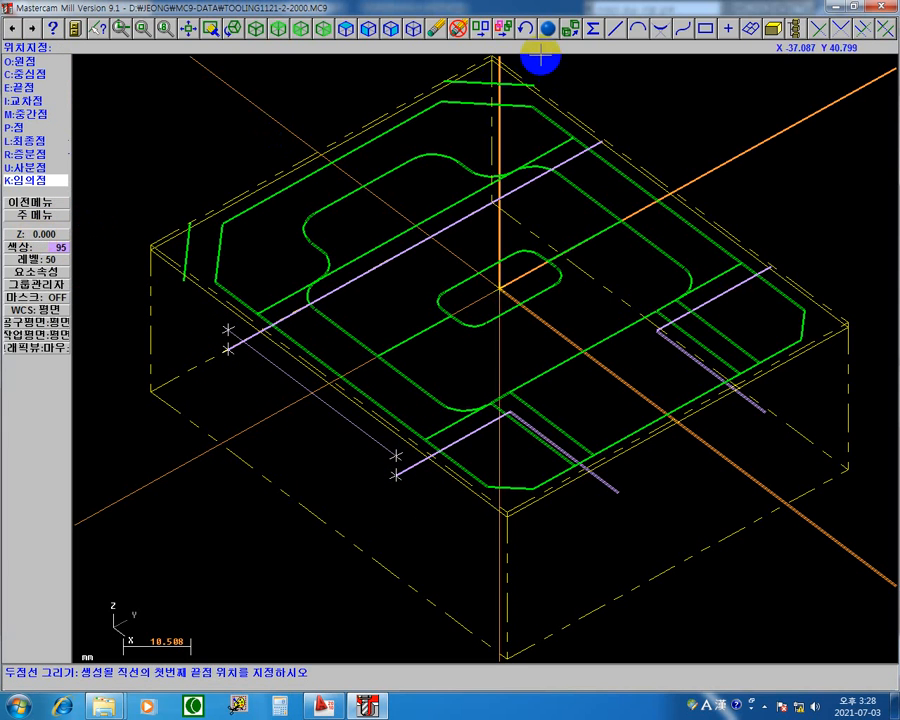
{"action": "left_click", "coordinate": [228, 348]}
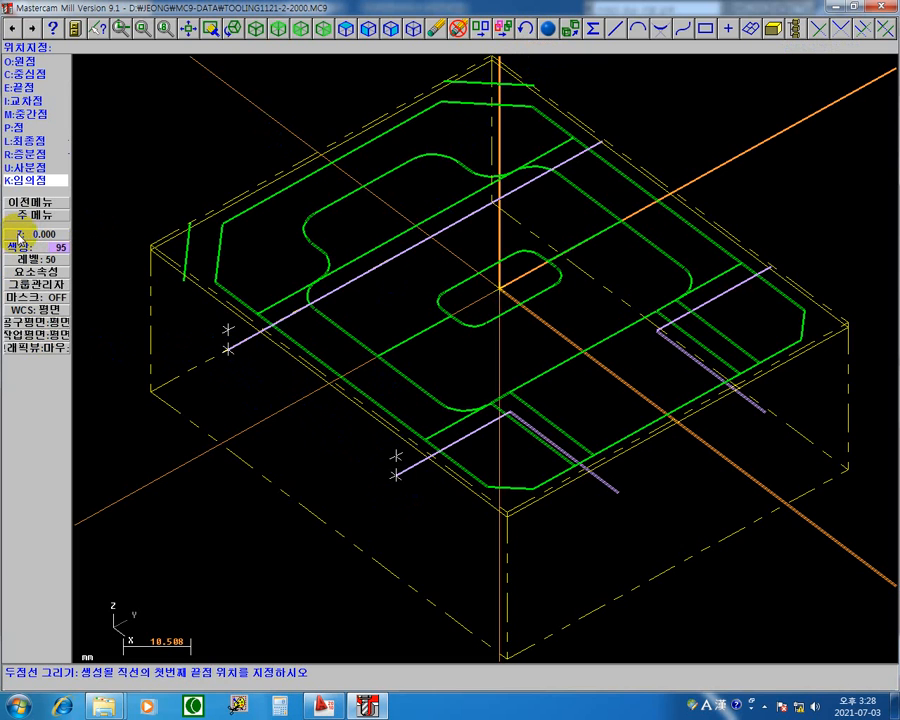
{"action": "left_click", "coordinate": [19, 235]}
{"action": "left_click", "coordinate": [392, 484]}
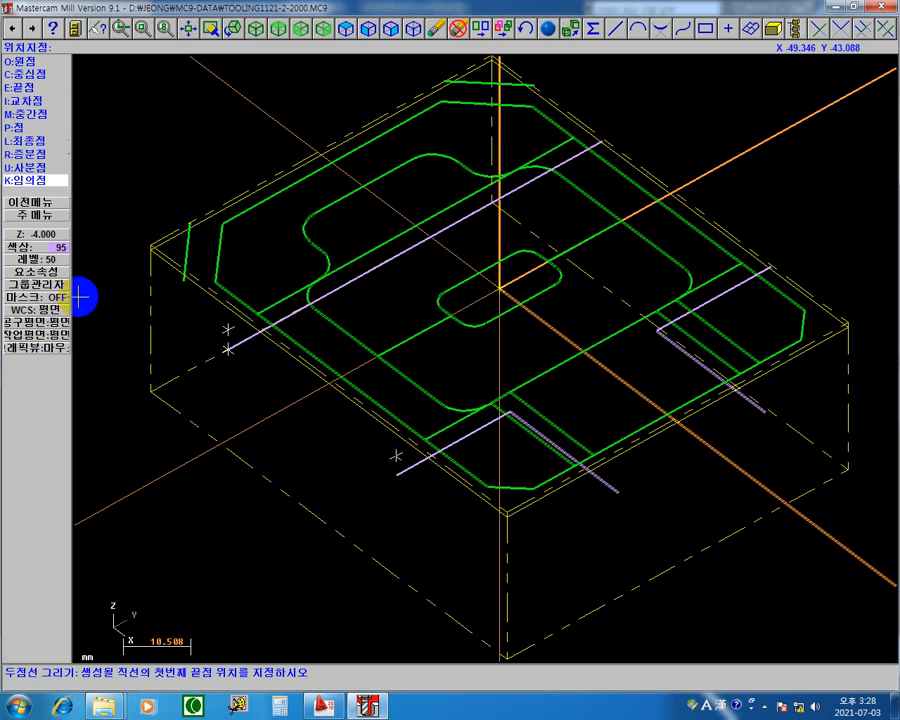
Set the line width attribute for new geometry to the second-thinnest option, keeping colour 95 and level 50.
{"action": "left_click", "coordinate": [48, 271]}
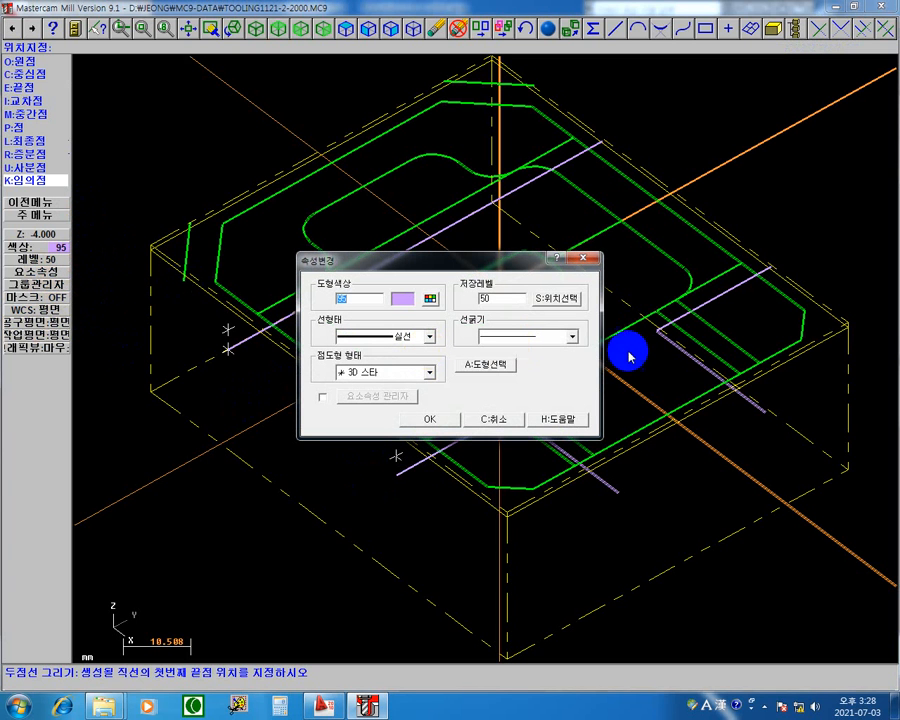
{"action": "left_click", "coordinate": [574, 341]}
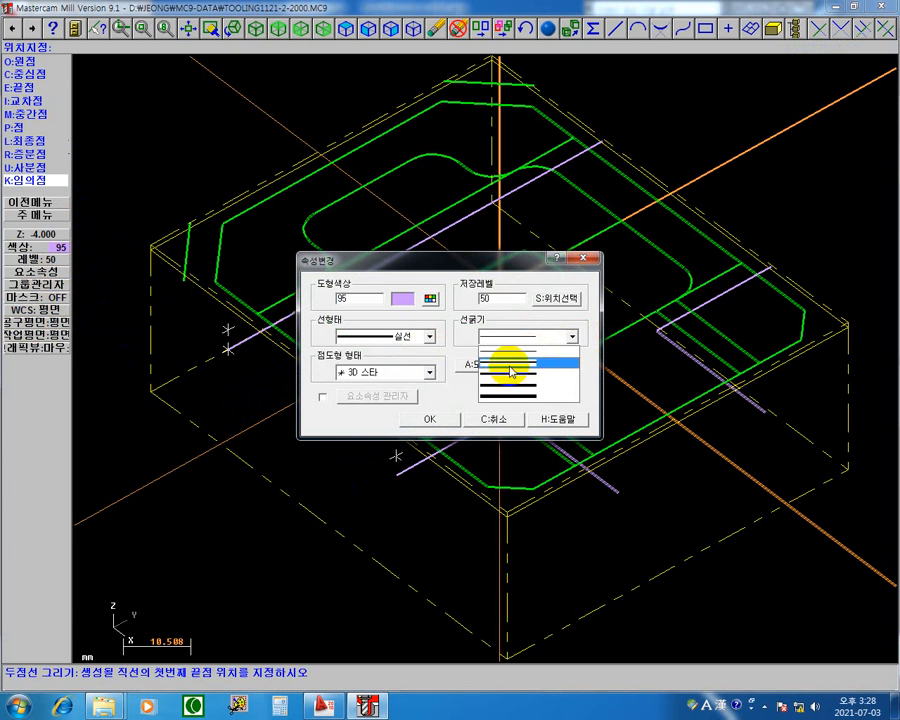
{"action": "left_click", "coordinate": [514, 364]}
{"action": "left_click", "coordinate": [443, 418]}
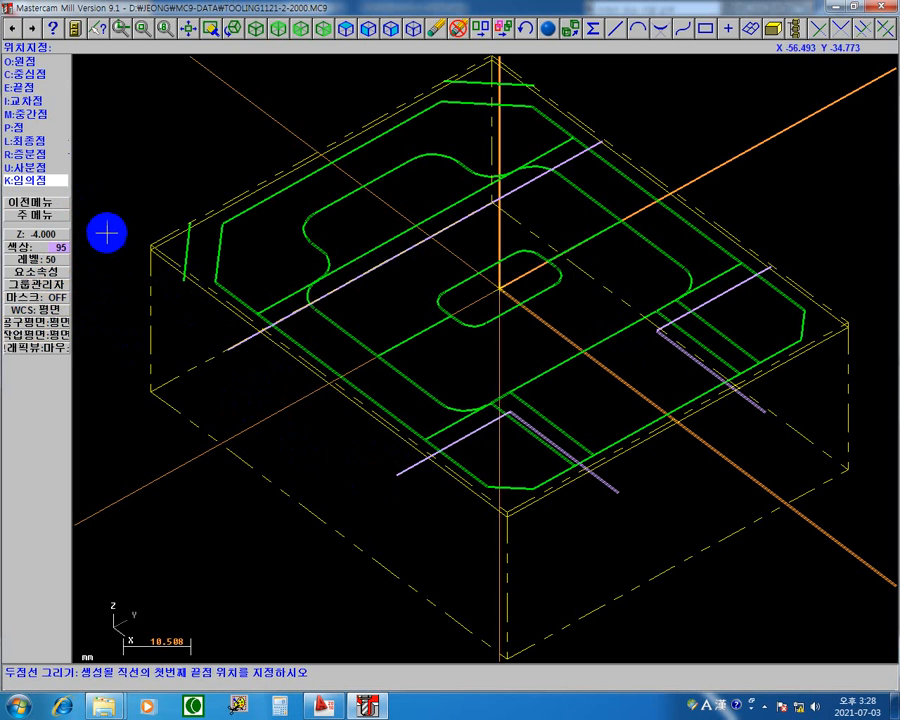
Draw three two-point lines joining the open purple endpoints across both pocket ends and the slot mouth, closing the boundary.
{"action": "left_click", "coordinate": [396, 474]}
{"action": "left_click", "coordinate": [229, 350]}
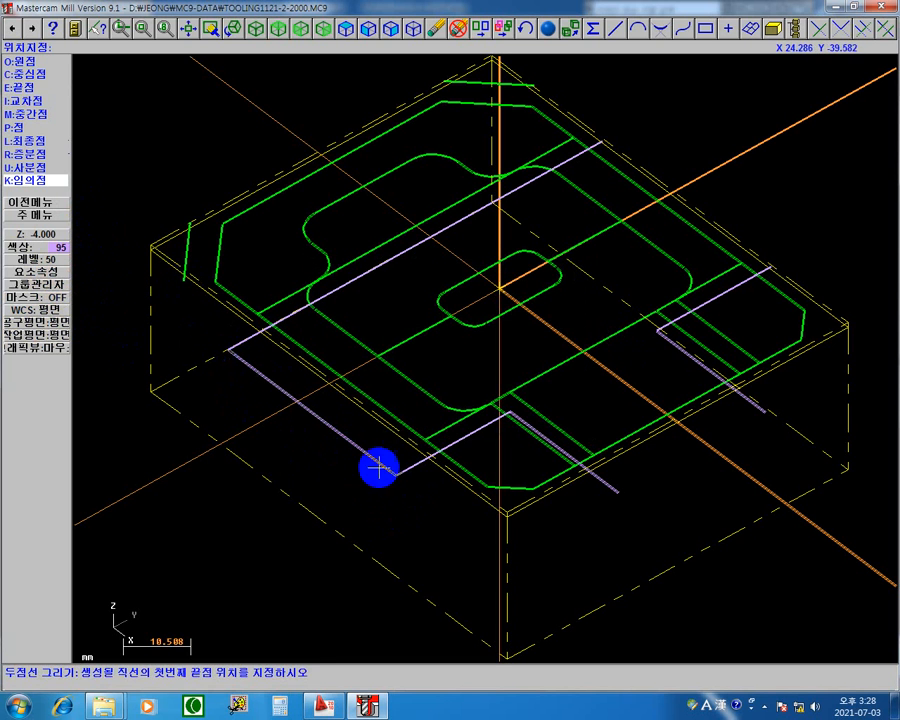
{"action": "left_click", "coordinate": [618, 491]}
{"action": "left_click", "coordinate": [762, 408]}
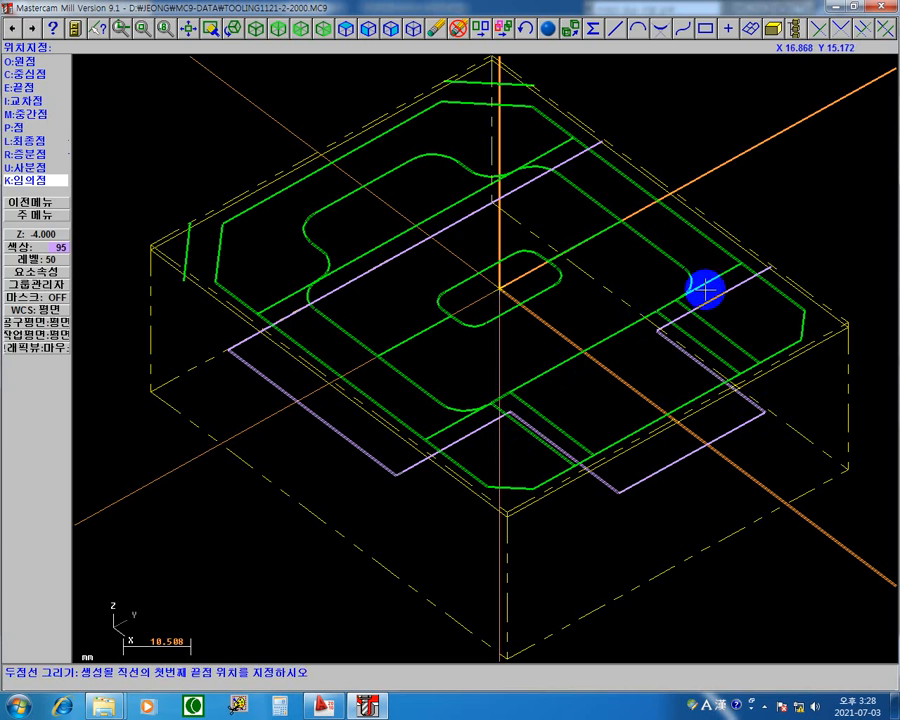
{"action": "left_click", "coordinate": [775, 265]}
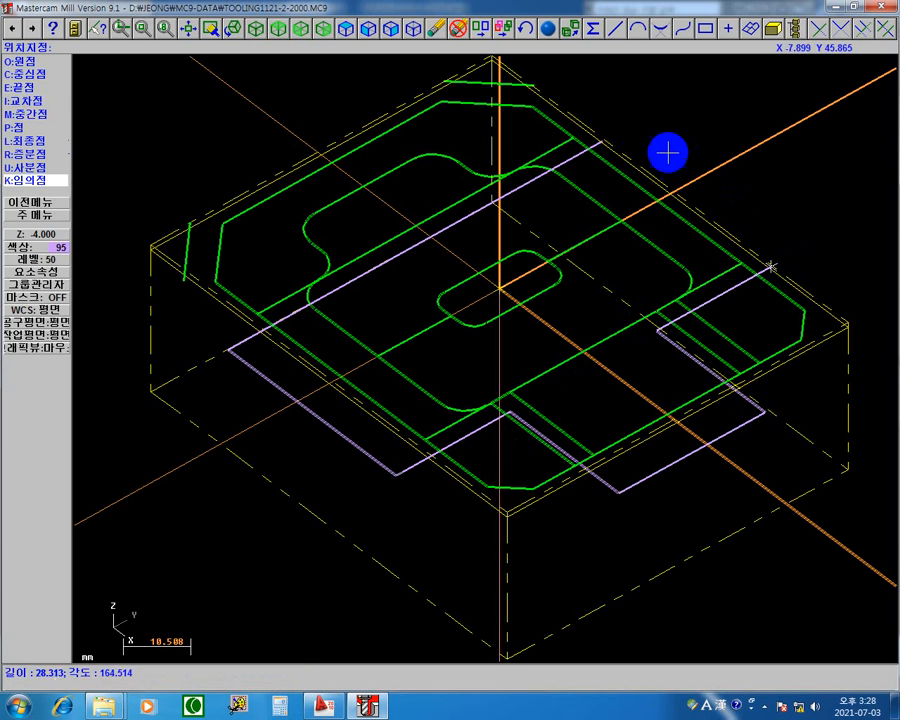
{"action": "left_click", "coordinate": [607, 140]}
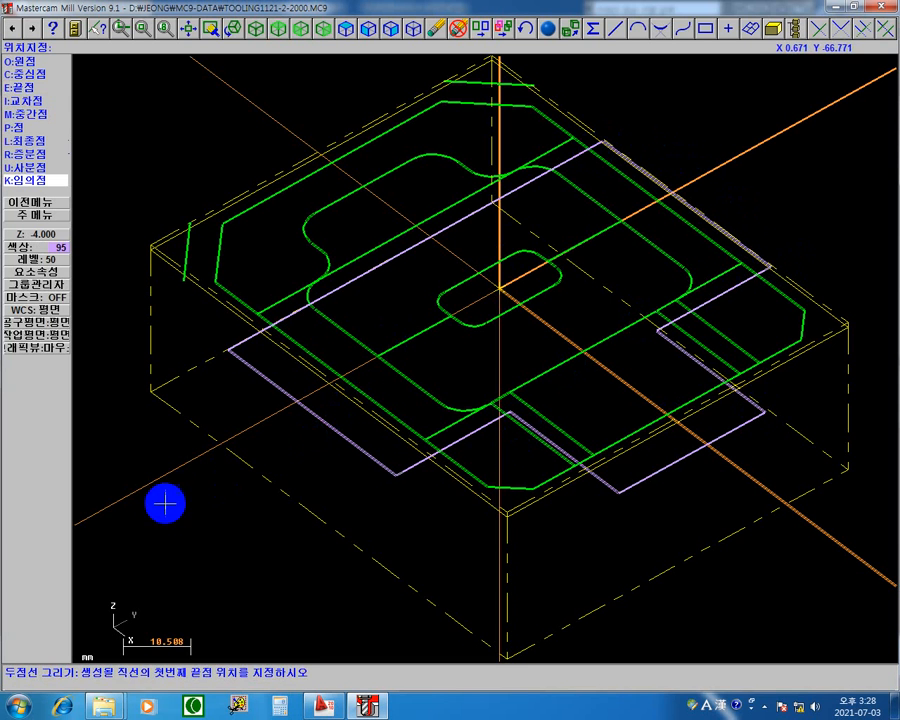
{"action": "key", "text": "Escape"}
{"action": "key", "text": "Escape"}
{"action": "key", "text": "Escape"}
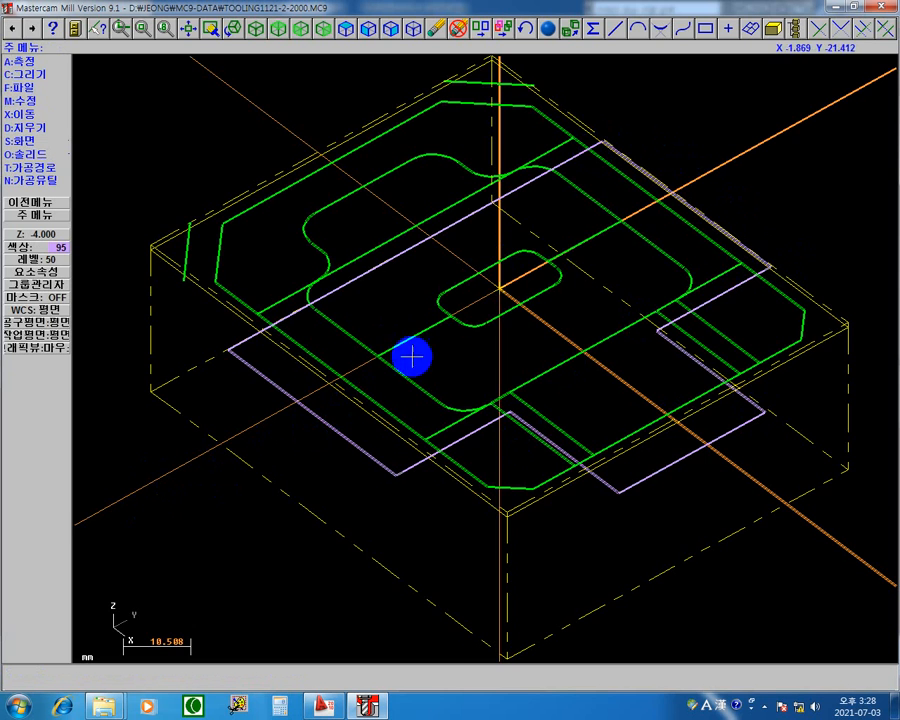
Create a pocket toolpath using the closed purple boundary as its machining chain.
{"action": "middle_click_drag", "start_coordinate": [546, 327], "coordinate": [495, 343]}
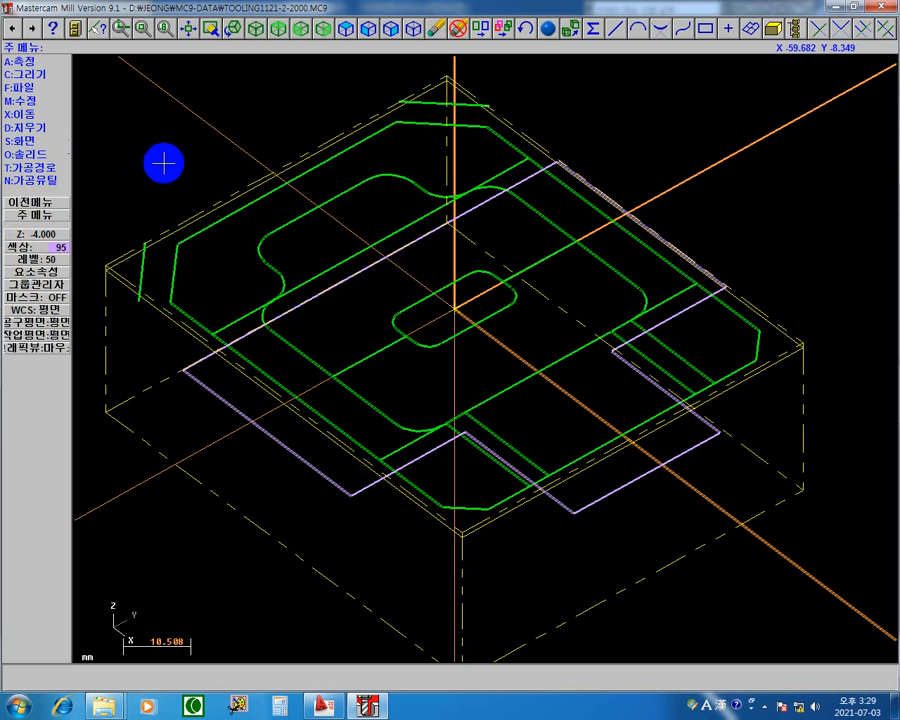
{"action": "left_click", "coordinate": [28, 170]}
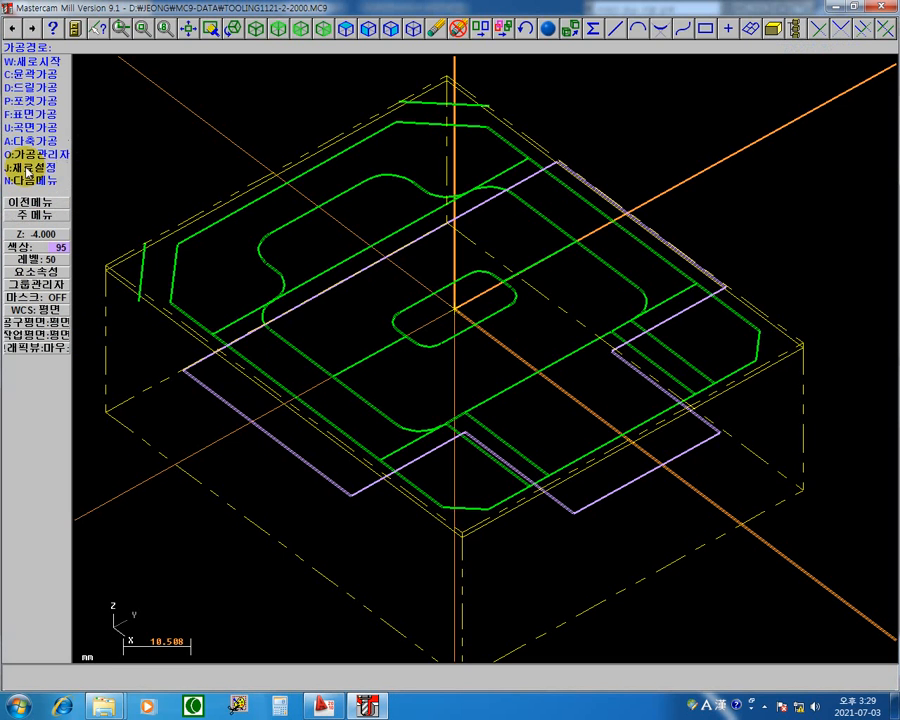
{"action": "left_click", "coordinate": [60, 102]}
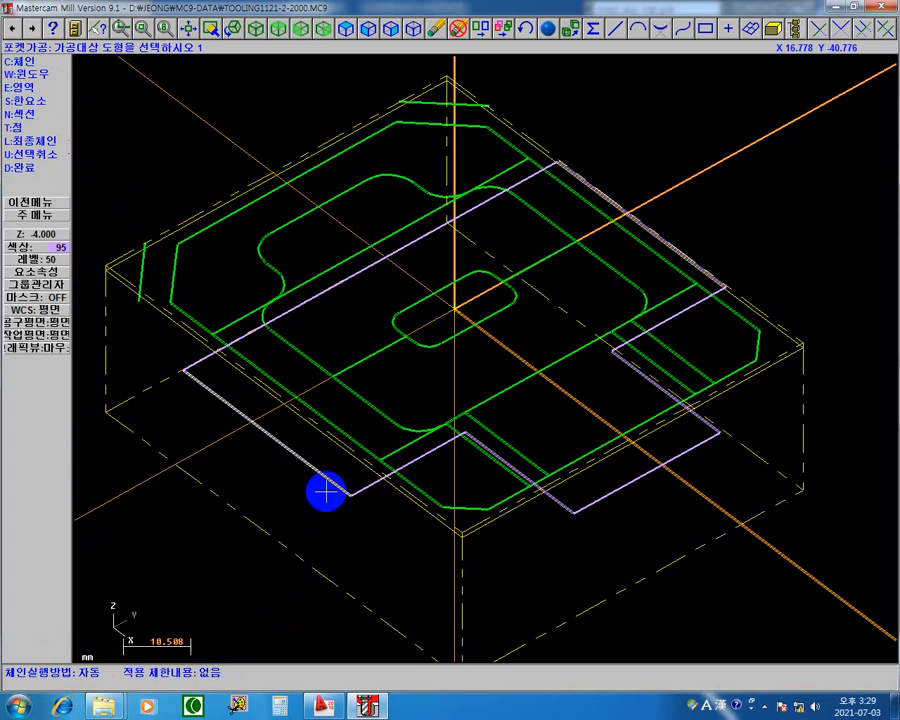
{"action": "left_click", "coordinate": [688, 462]}
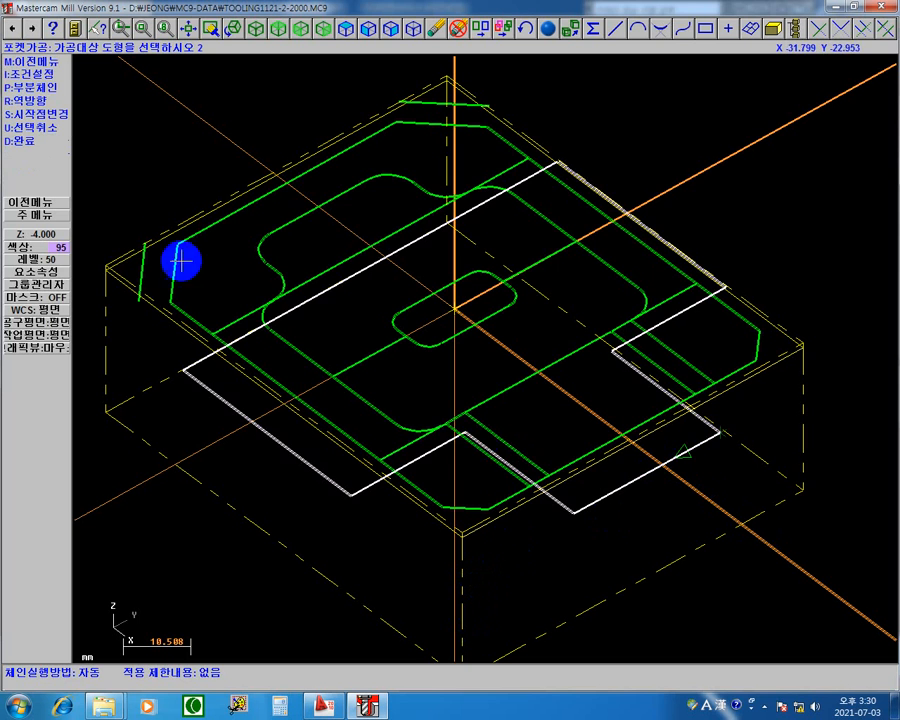
{"action": "left_click", "coordinate": [22, 141]}
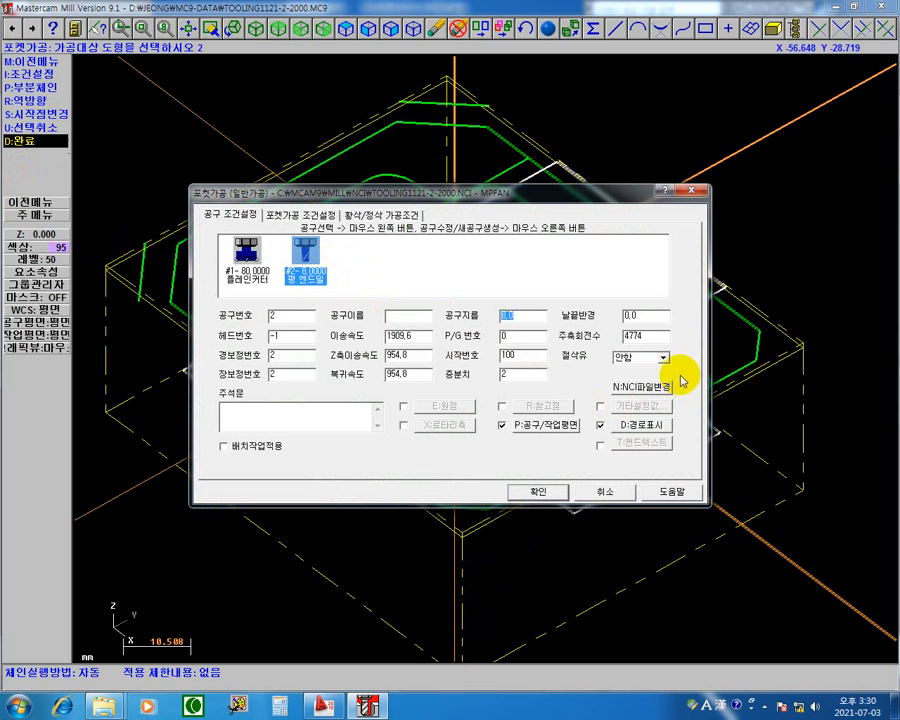
Set the 8 mm flat end mill's spindle speed to 5000 and its coolant option to 절삭유.
{"action": "mouse_move", "coordinate": [655, 336]}
{"action": "left_mouse_down"}
{"action": "mouse_move", "coordinate": [108, 312]}
{"action": "mouse_move", "coordinate": [110, 338]}
{"action": "left_mouse_up"}
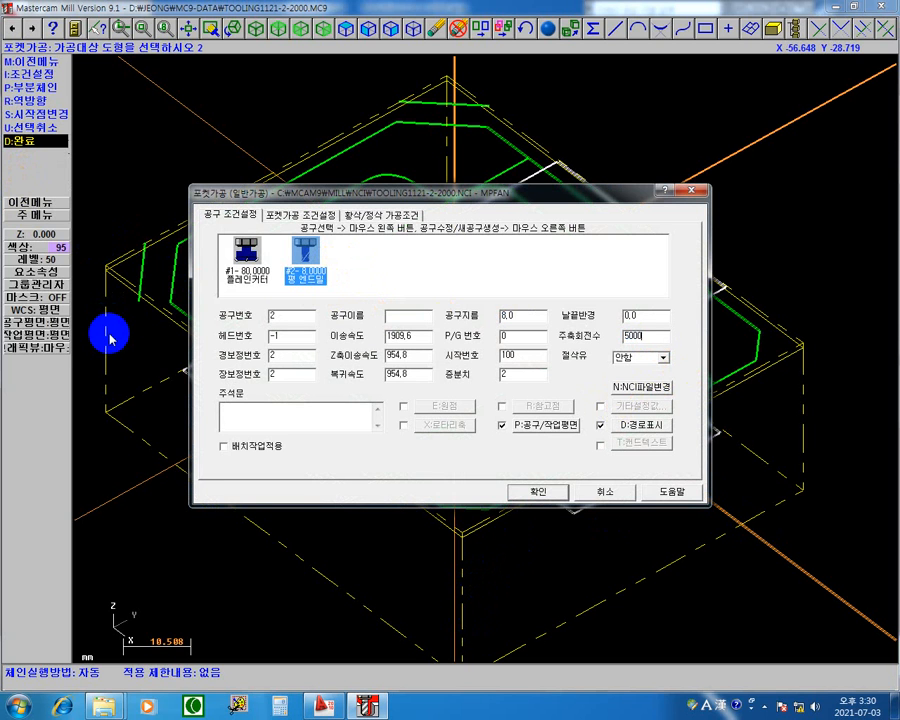
{"action": "left_click", "coordinate": [662, 357]}
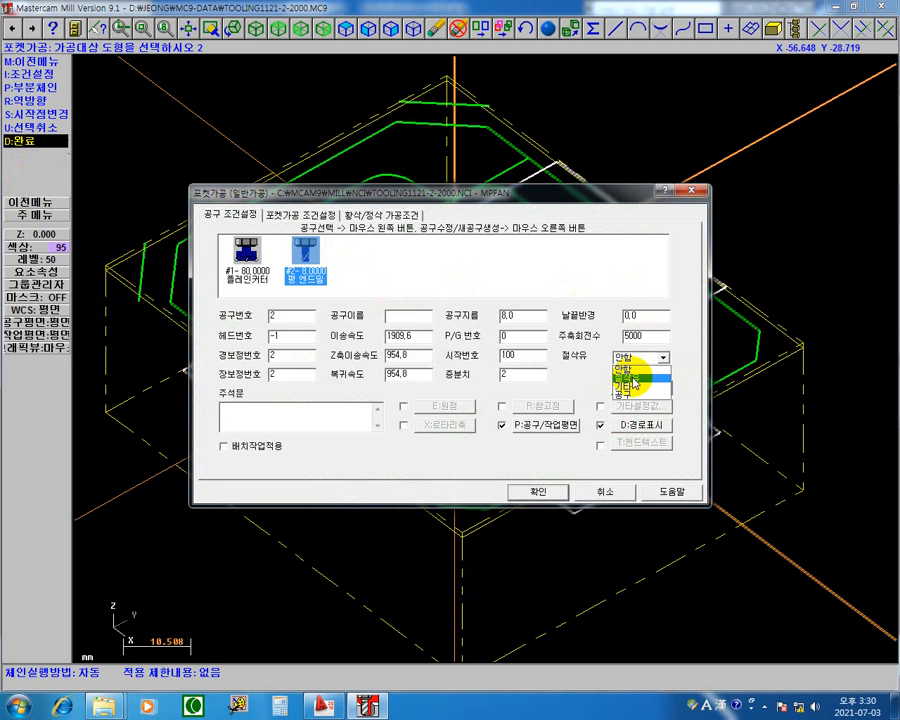
{"action": "left_click", "coordinate": [630, 378]}
Set the pocket tool's feed rate to 2000, Z feed rate to 600 and retract rate to 600.
{"action": "left_click_drag", "start_coordinate": [424, 338], "coordinate": [20, 352]}
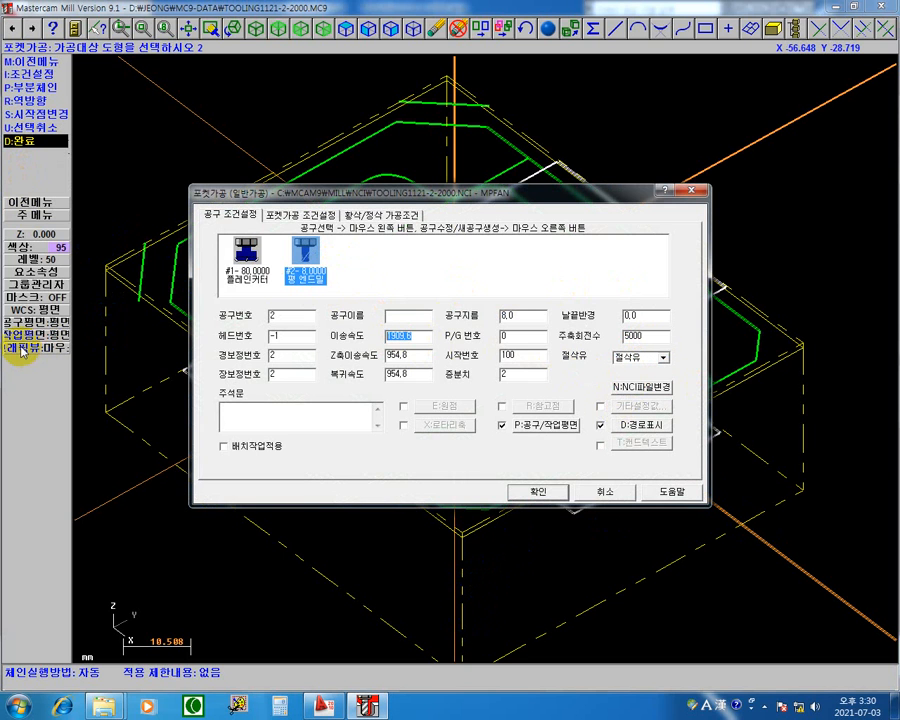
{"action": "type", "text": "2000"}
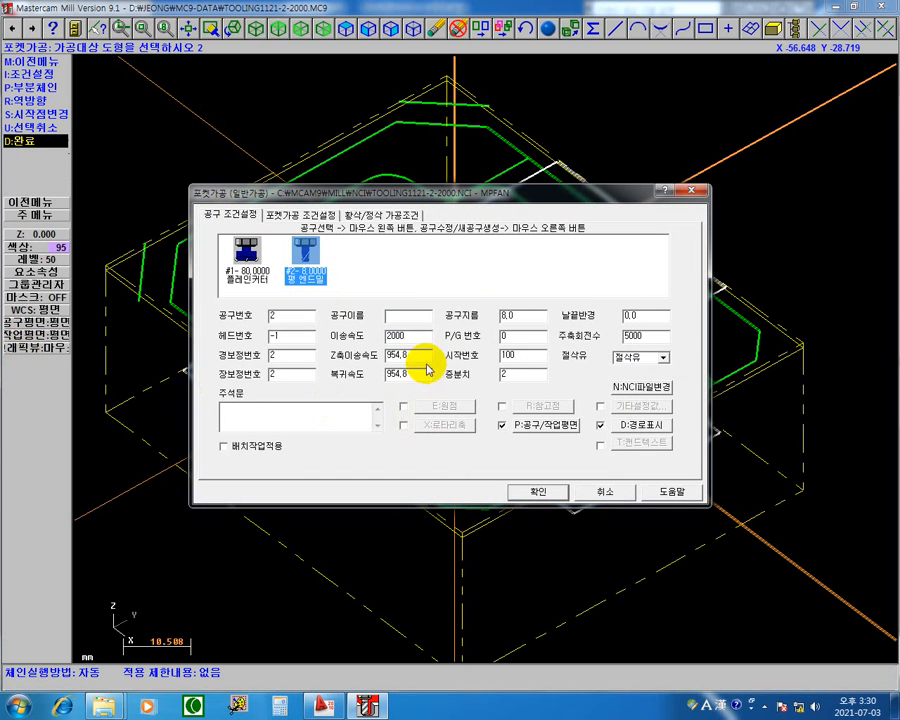
{"action": "double_click", "coordinate": [424, 356]}
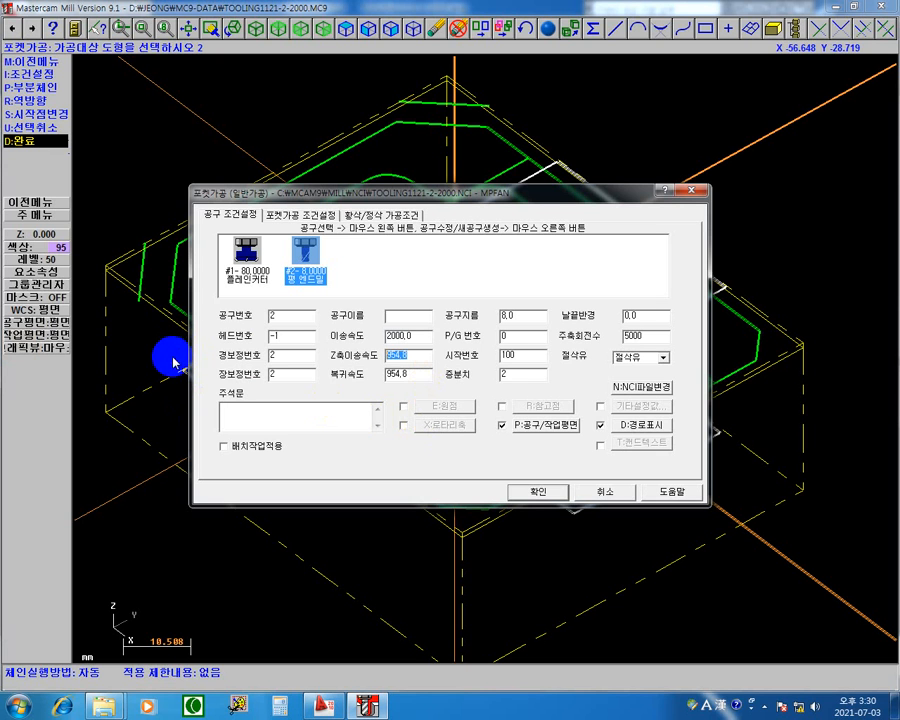
{"action": "type", "text": "600"}
{"action": "key", "text": "Tab"}
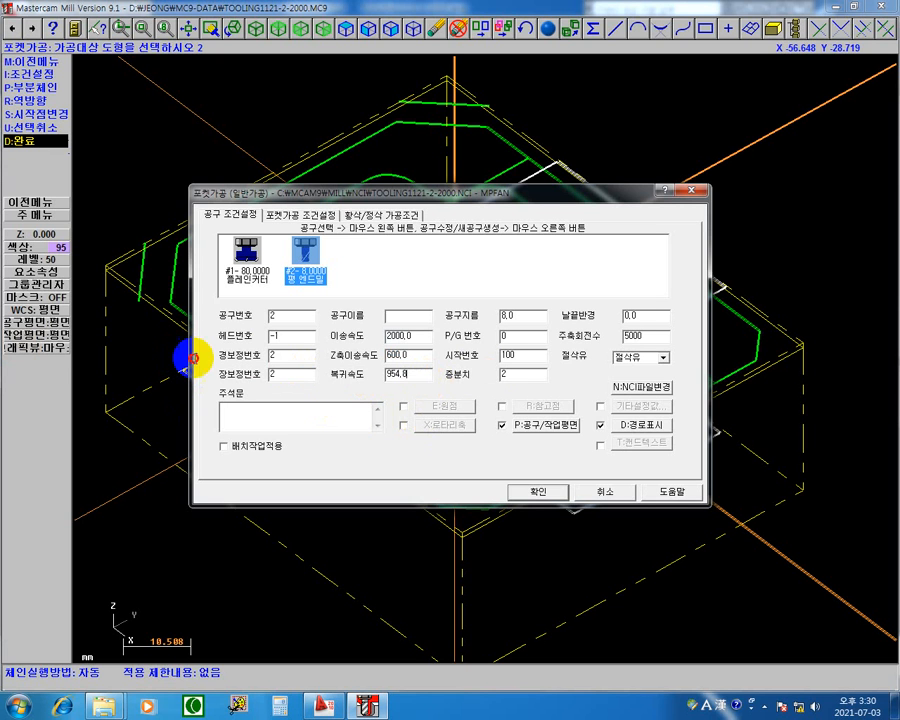
{"action": "type", "text": "6"}
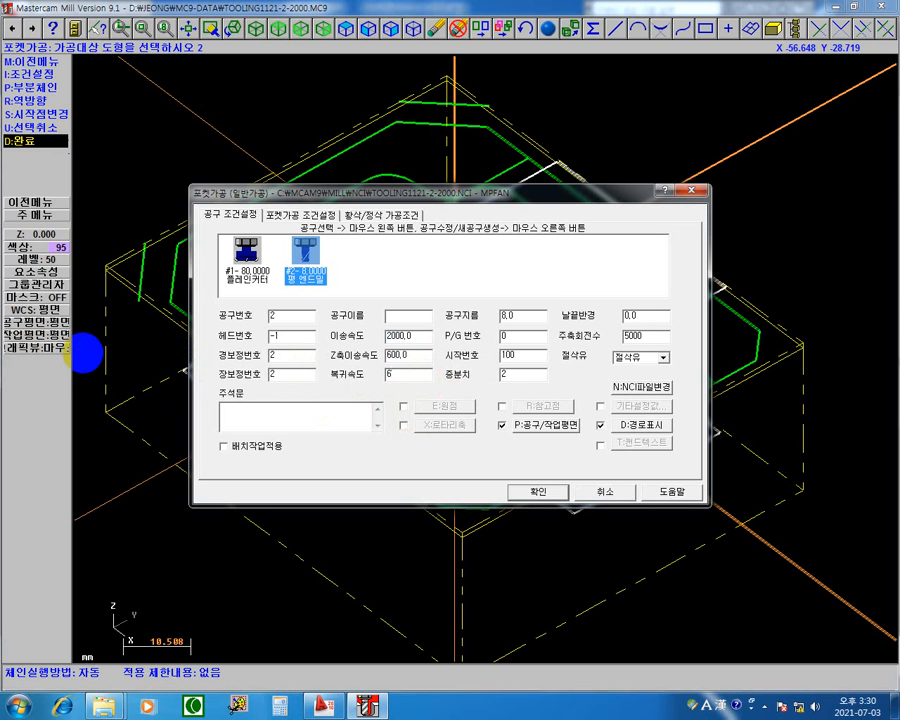
{"action": "type", "text": "00"}
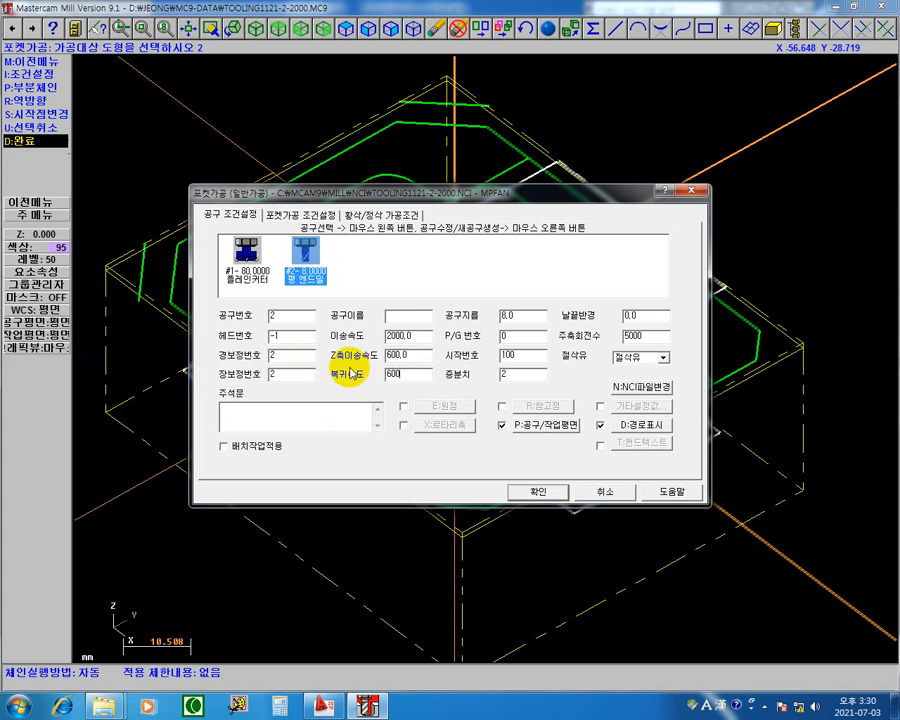
Enable a 50 mm clearance height applied only to the first and last operations, and set the retract height to 10 mm.
{"action": "left_click", "coordinate": [305, 216]}
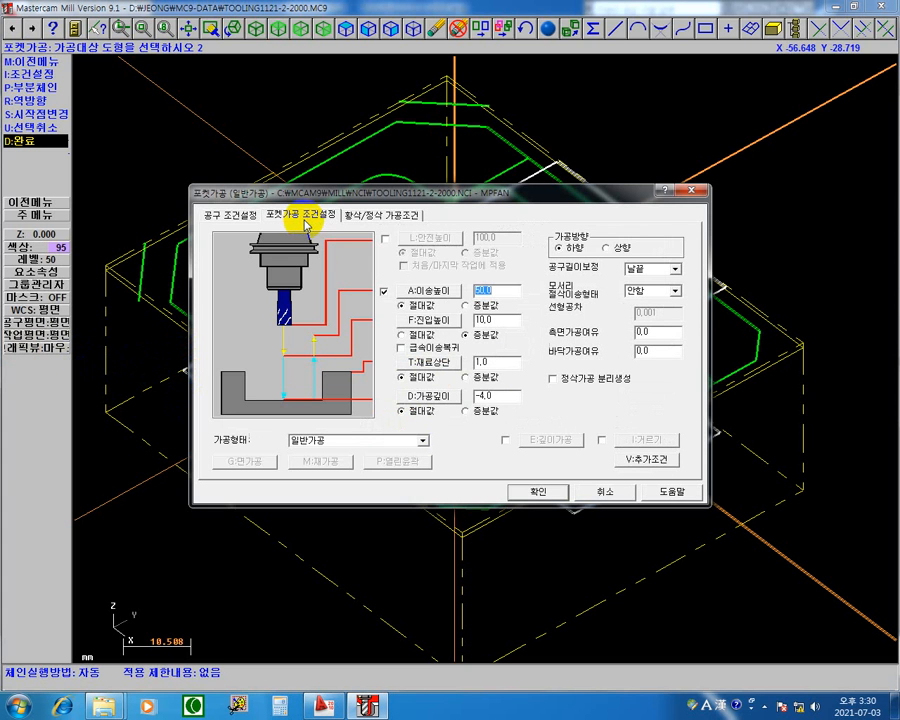
{"action": "left_click", "coordinate": [386, 239]}
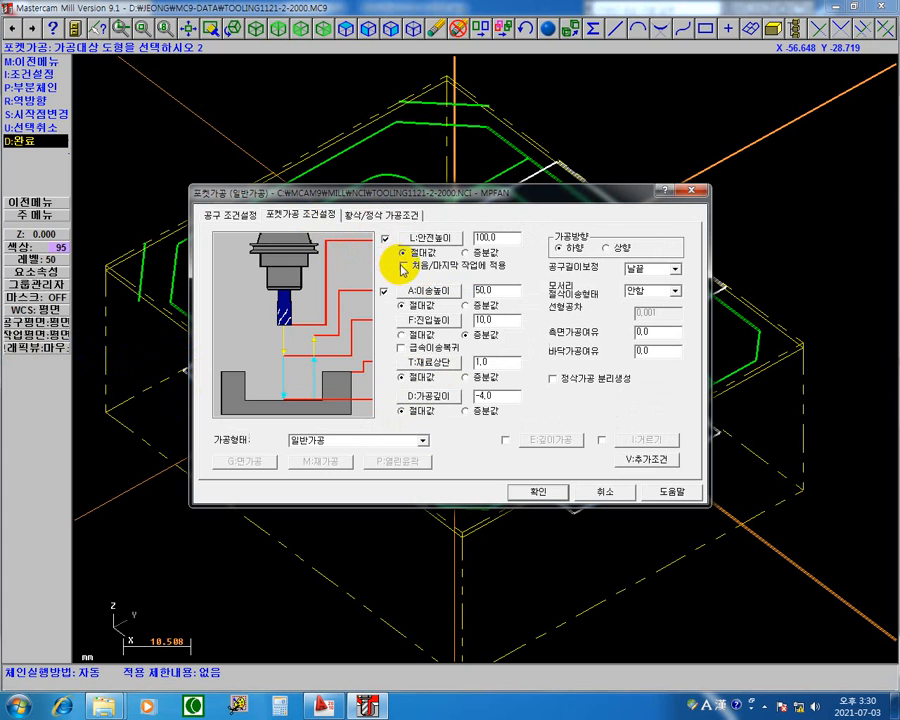
{"action": "left_click", "coordinate": [402, 266]}
{"action": "double_click", "coordinate": [499, 238]}
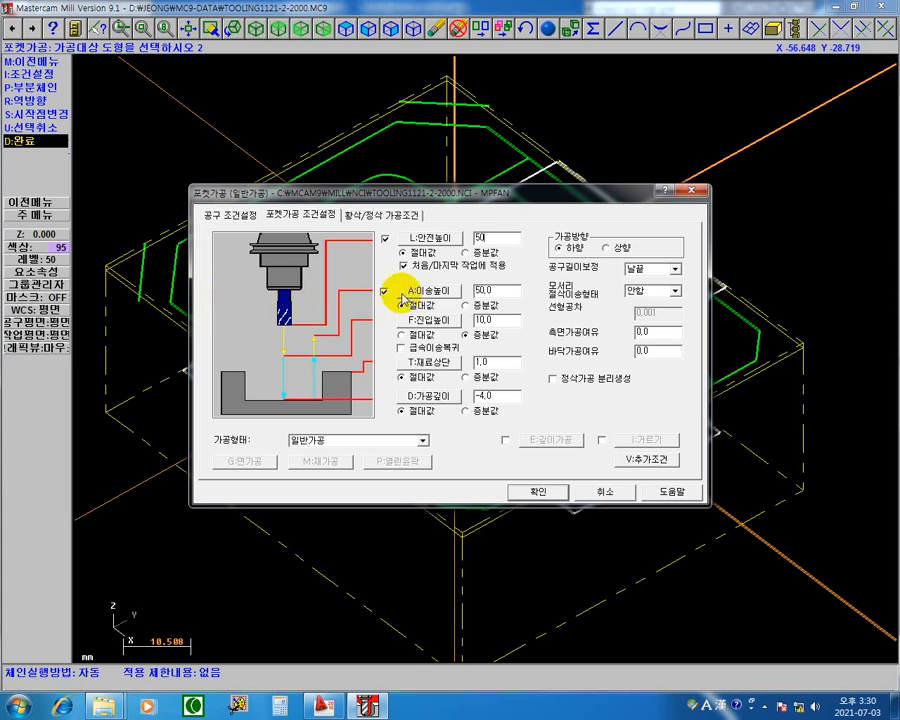
{"action": "double_click", "coordinate": [497, 290]}
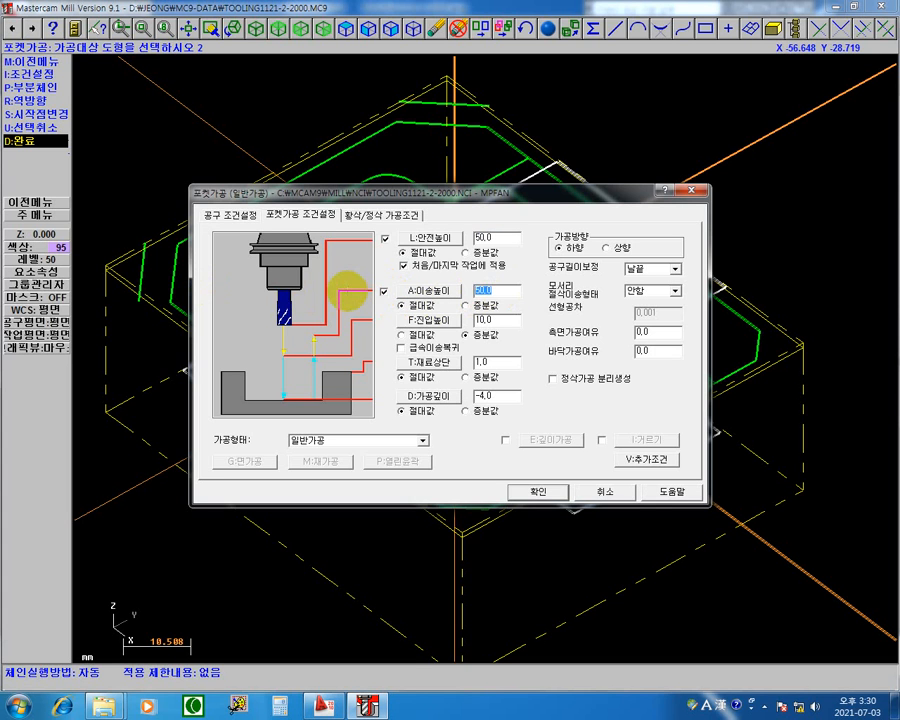
{"action": "type", "text": "10"}
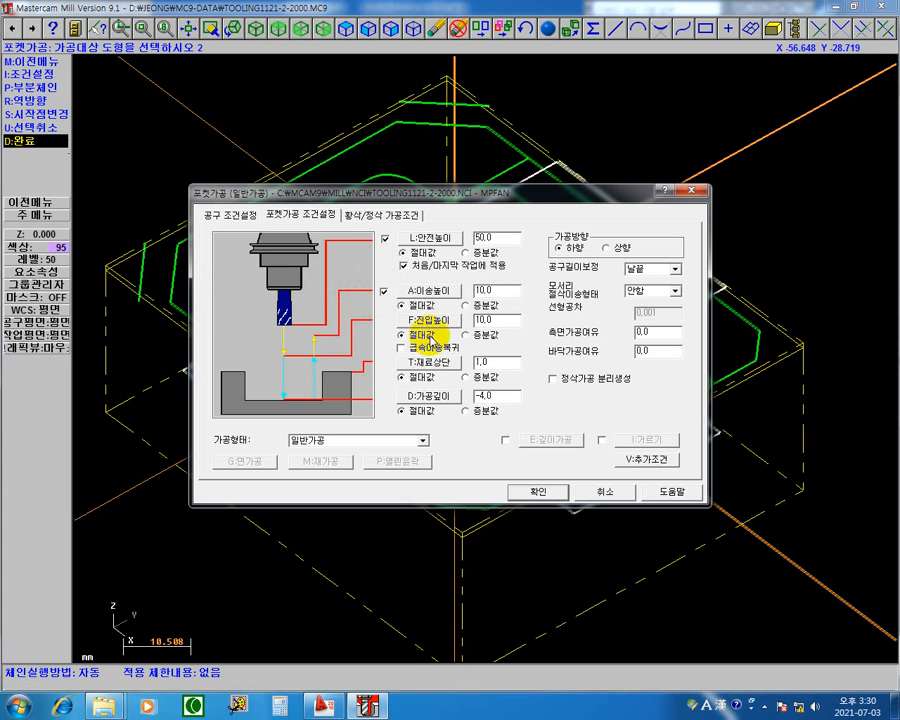
Set the pocket's feed plane to 2 mm and top of stock to 0, and enable rapid retract (급속이송복귀).
{"action": "double_click", "coordinate": [497, 320]}
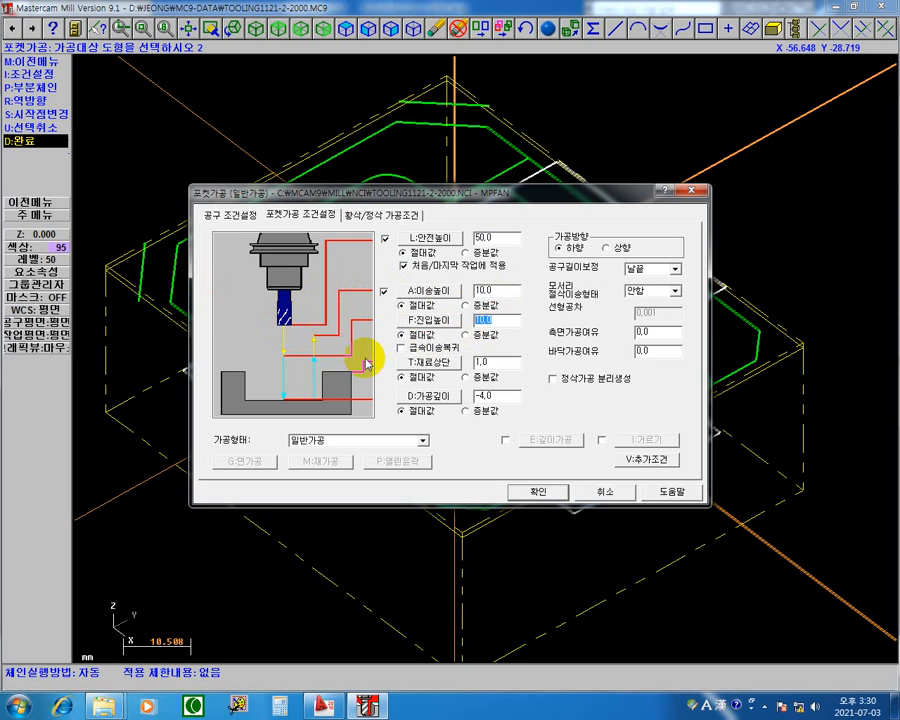
{"action": "type", "text": "2"}
{"action": "left_click", "coordinate": [497, 362]}
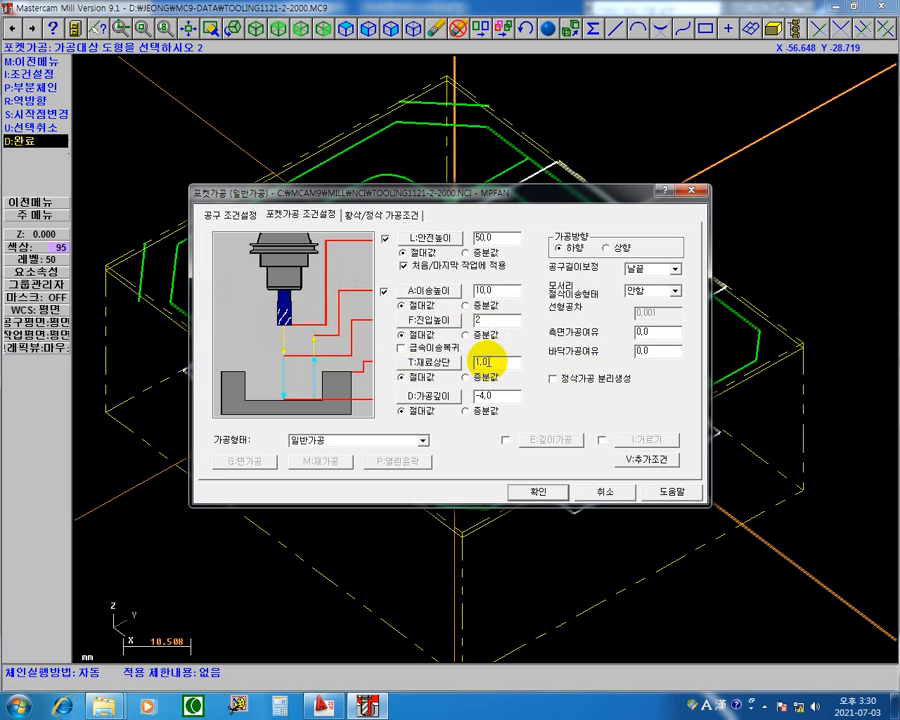
{"action": "type", "text": "0"}
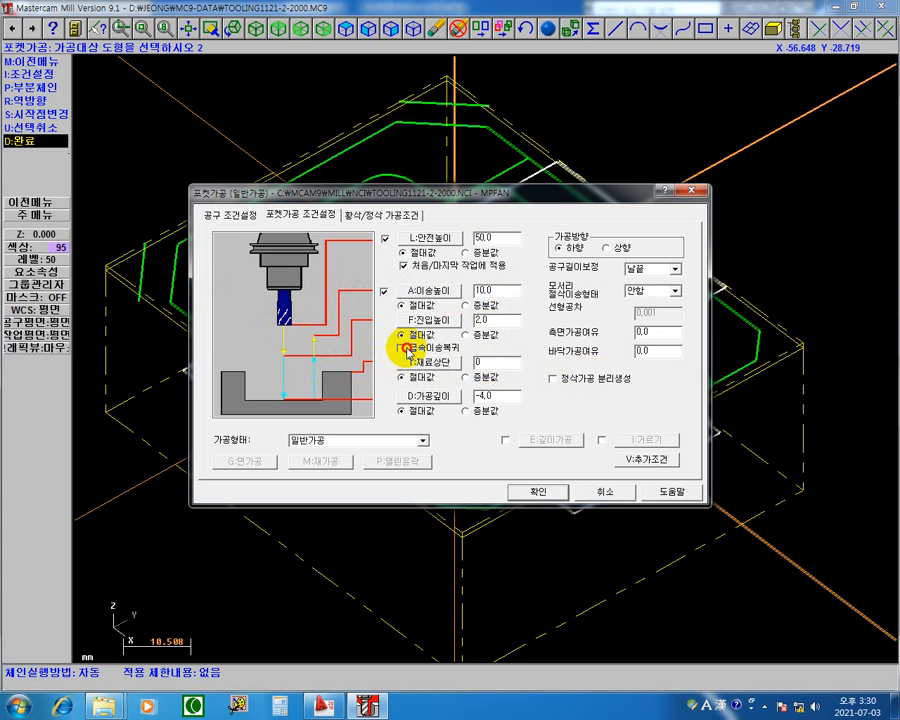
{"action": "left_click", "coordinate": [400, 349]}
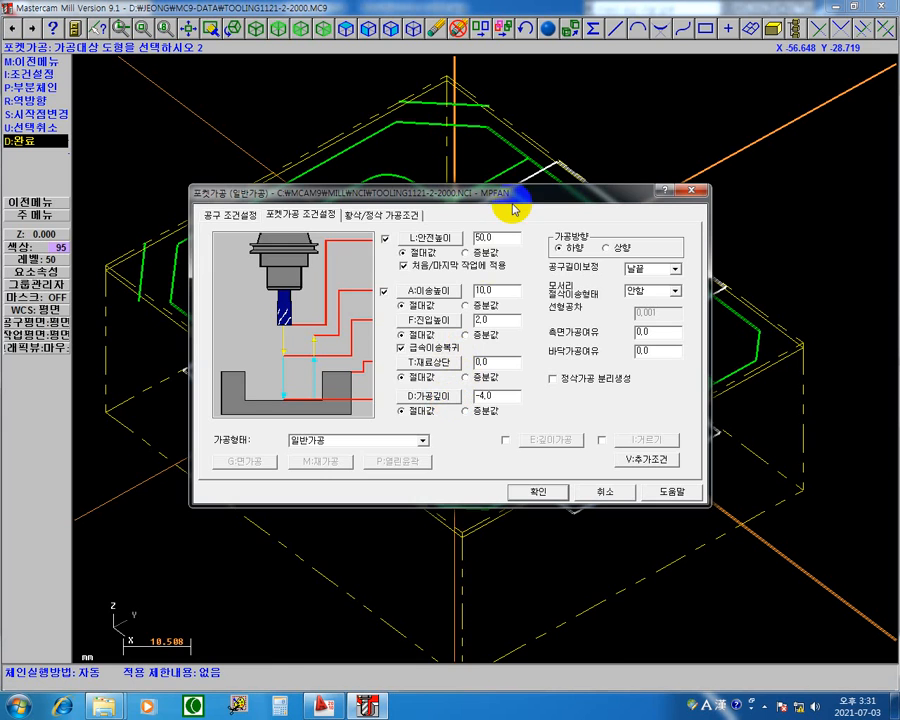
{"action": "left_click_drag", "start_coordinate": [512, 192], "coordinate": [437, 509]}
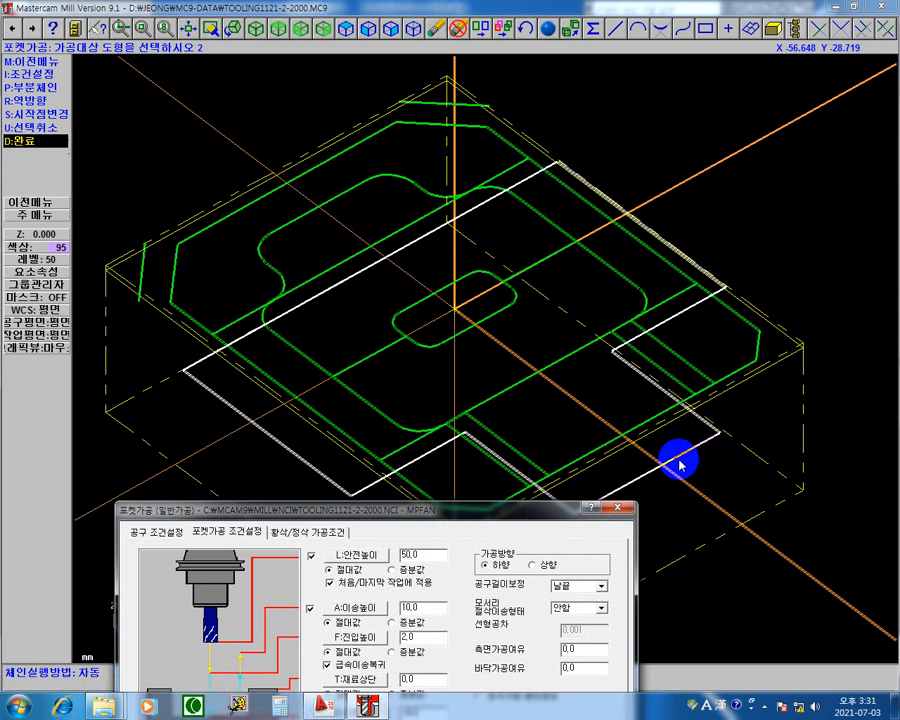
{"action": "left_click_drag", "start_coordinate": [510, 510], "coordinate": [545, 236]}
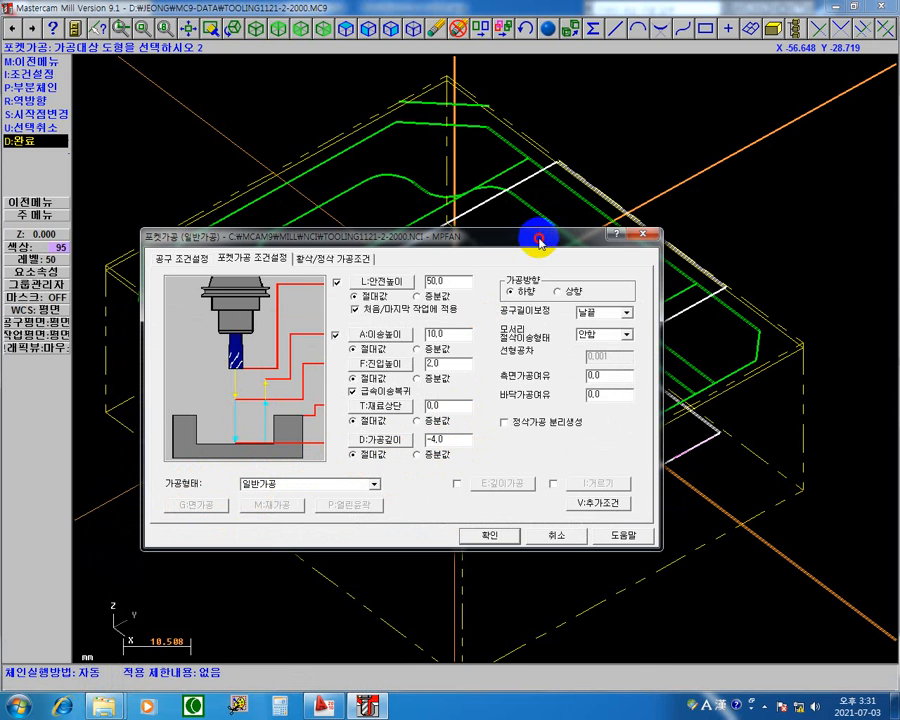
{"action": "left_click_drag", "start_coordinate": [536, 238], "coordinate": [420, 518]}
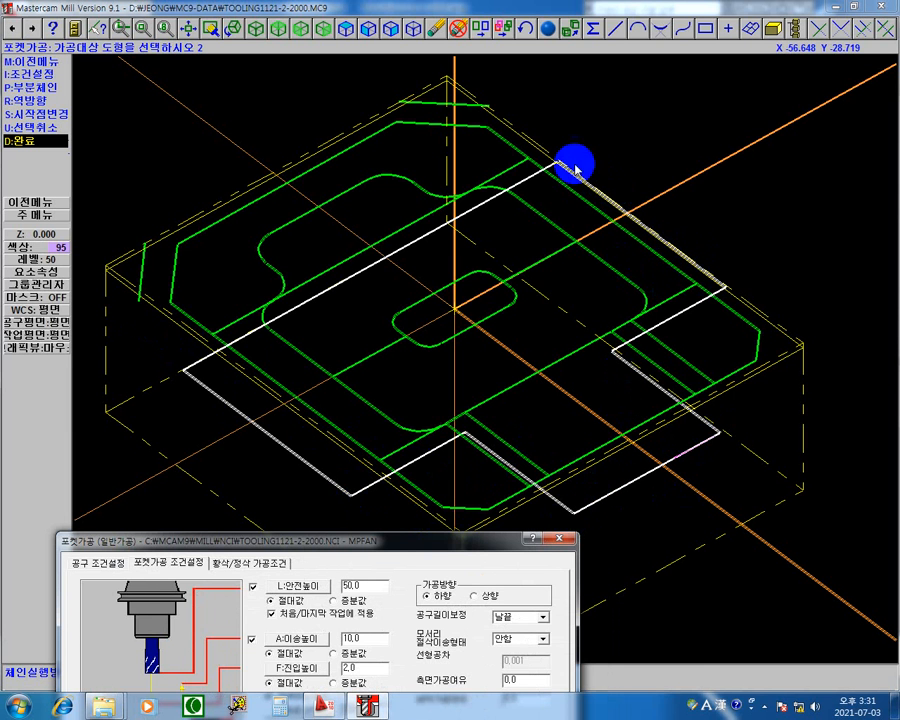
{"action": "left_click_drag", "start_coordinate": [460, 540], "coordinate": [693, 146]}
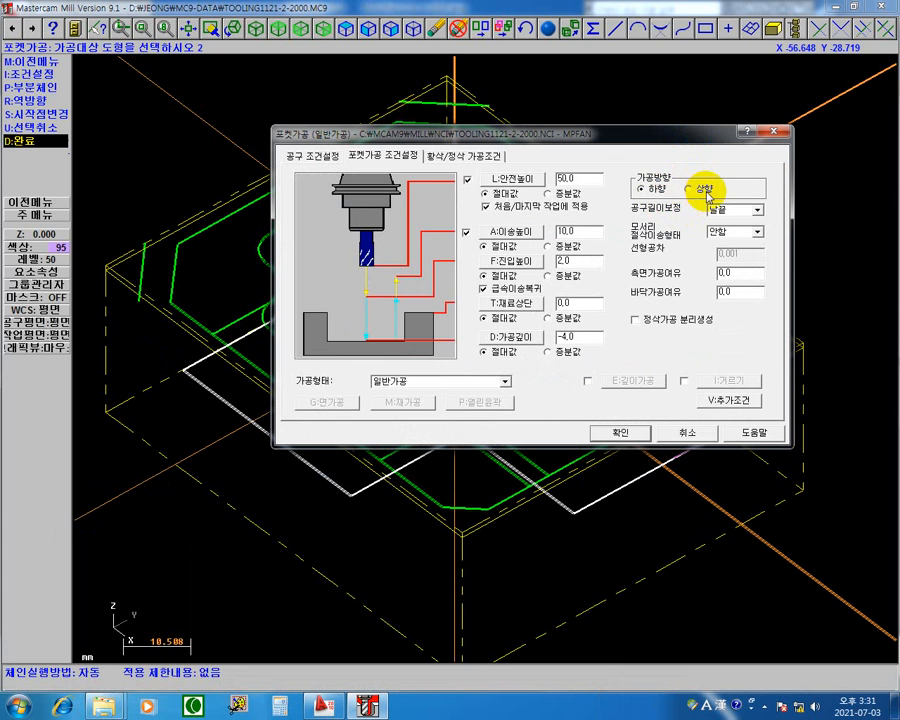
Try the 상향 machining direction for the pocket, and switch it back to 하향.
{"action": "left_click_drag", "start_coordinate": [707, 140], "coordinate": [355, 459]}
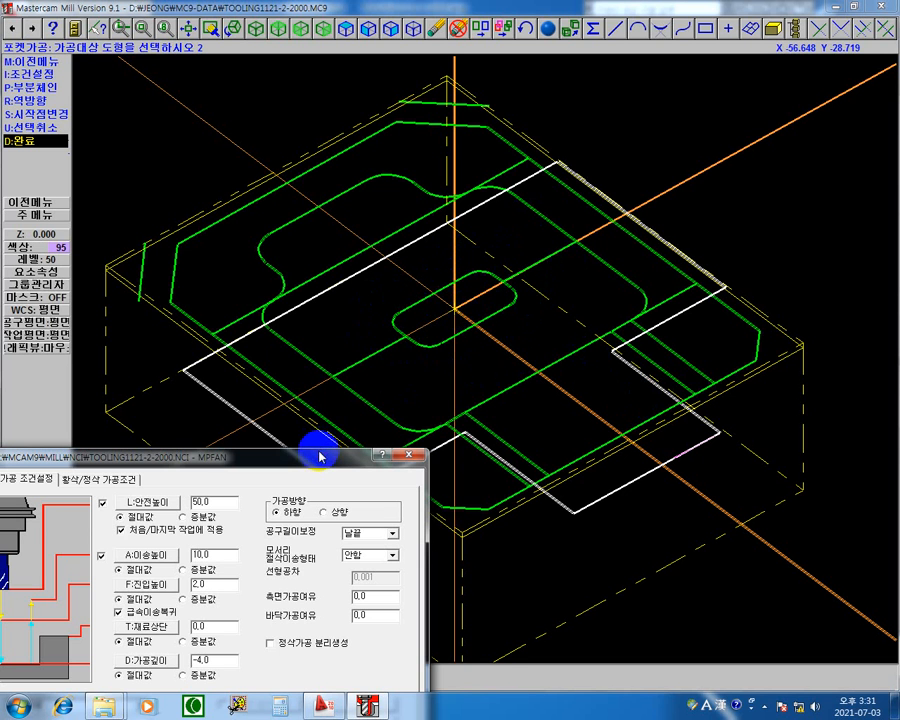
{"action": "left_click_drag", "start_coordinate": [319, 453], "coordinate": [358, 436]}
{"action": "left_click", "coordinate": [406, 262]}
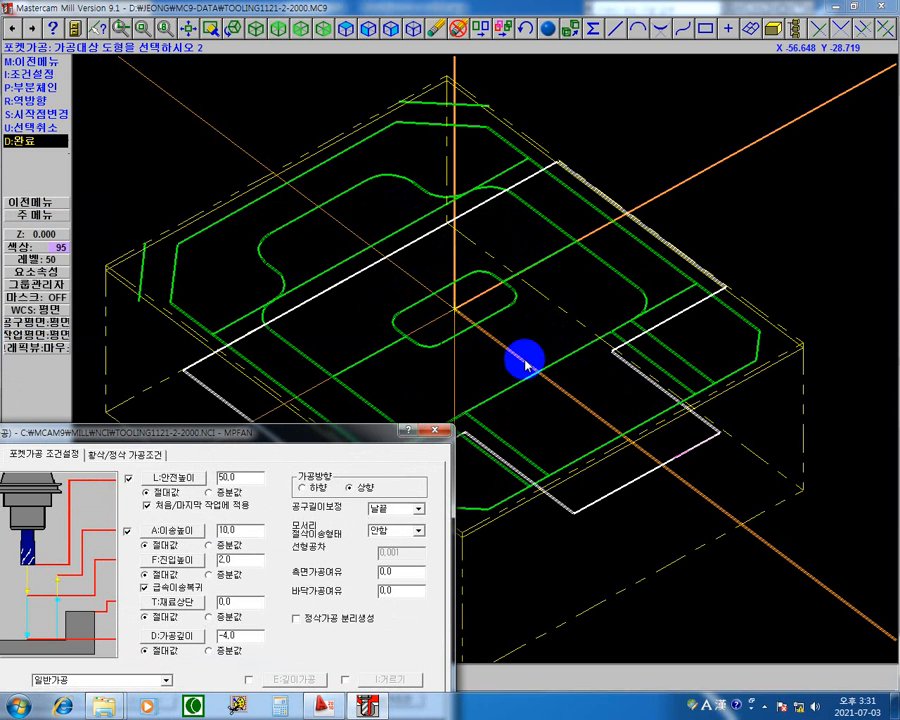
{"action": "left_click_drag", "start_coordinate": [368, 444], "coordinate": [522, 377]}
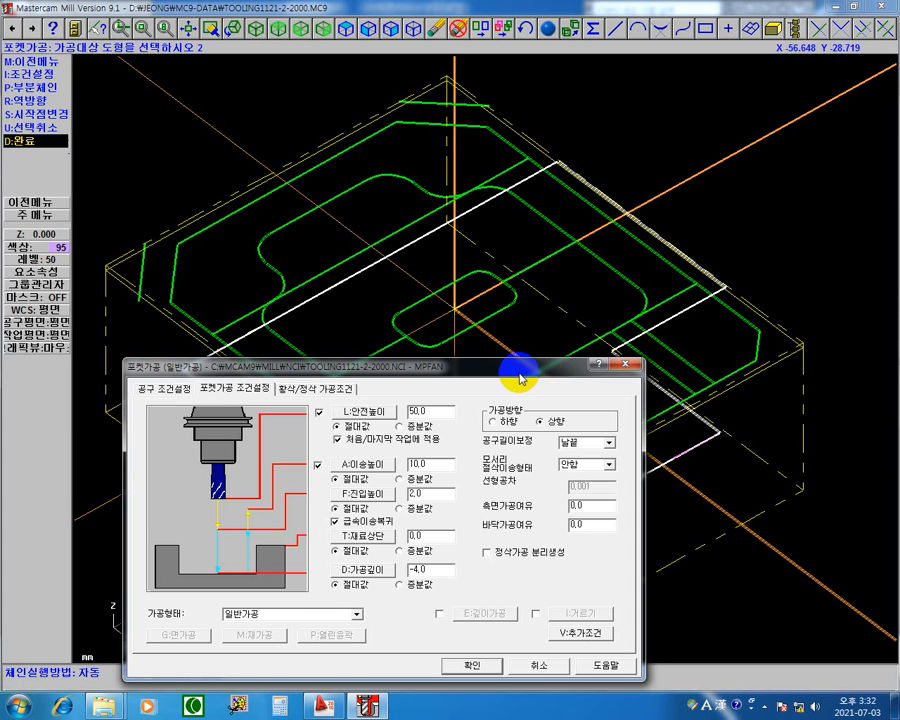
{"action": "left_click_drag", "start_coordinate": [520, 378], "coordinate": [520, 431]}
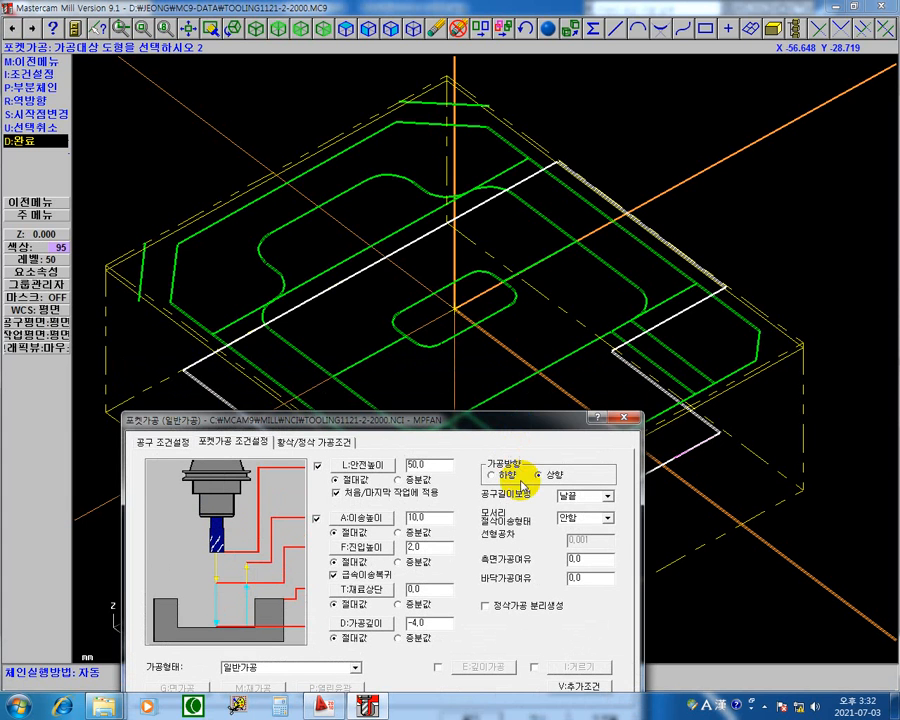
{"action": "left_click", "coordinate": [492, 476]}
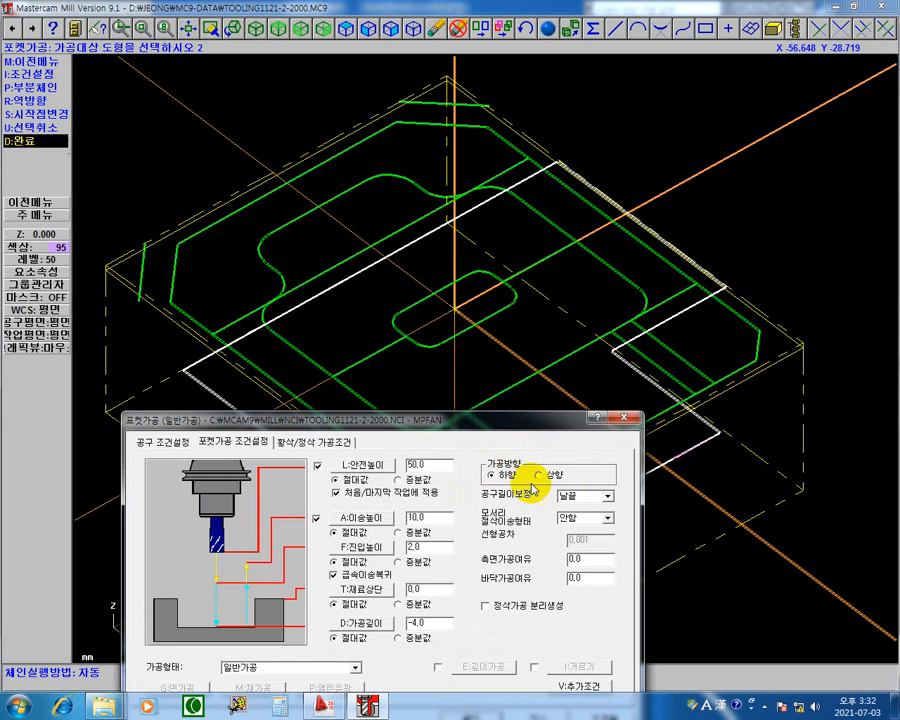
Set both the side and floor stock allowances of the pocket to 0.2 mm.
{"action": "left_click_drag", "start_coordinate": [507, 432], "coordinate": [548, 184]}
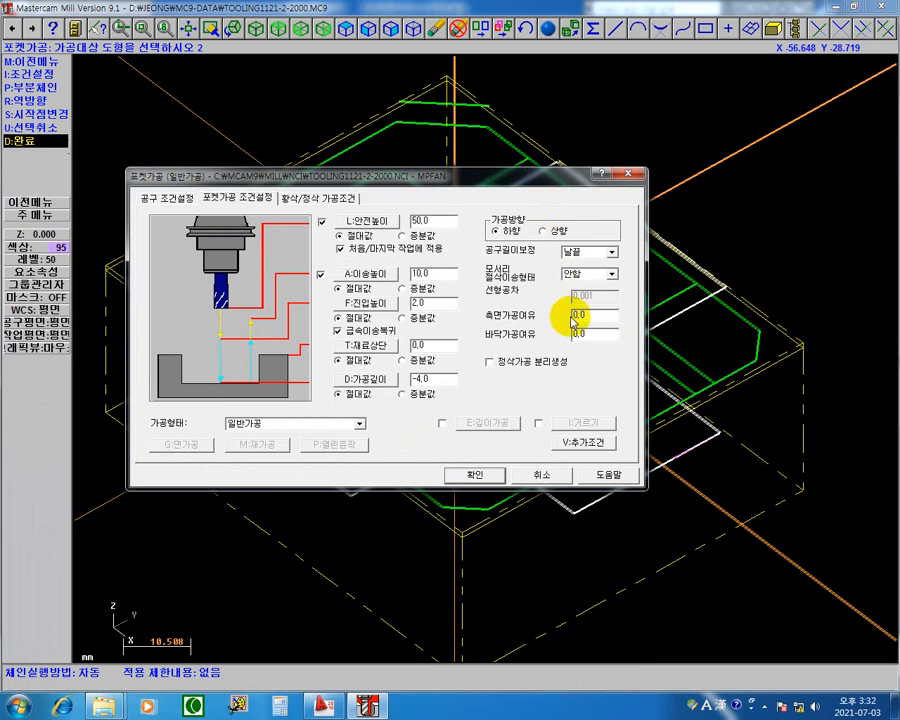
{"action": "left_click_drag", "start_coordinate": [612, 318], "coordinate": [449, 331]}
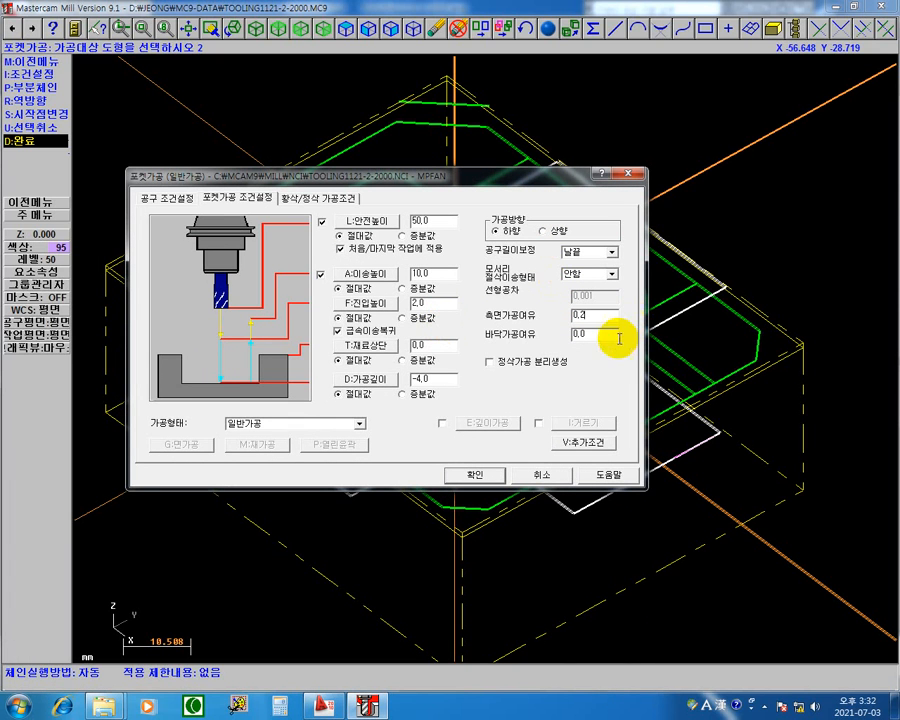
{"action": "left_click_drag", "start_coordinate": [614, 339], "coordinate": [432, 305]}
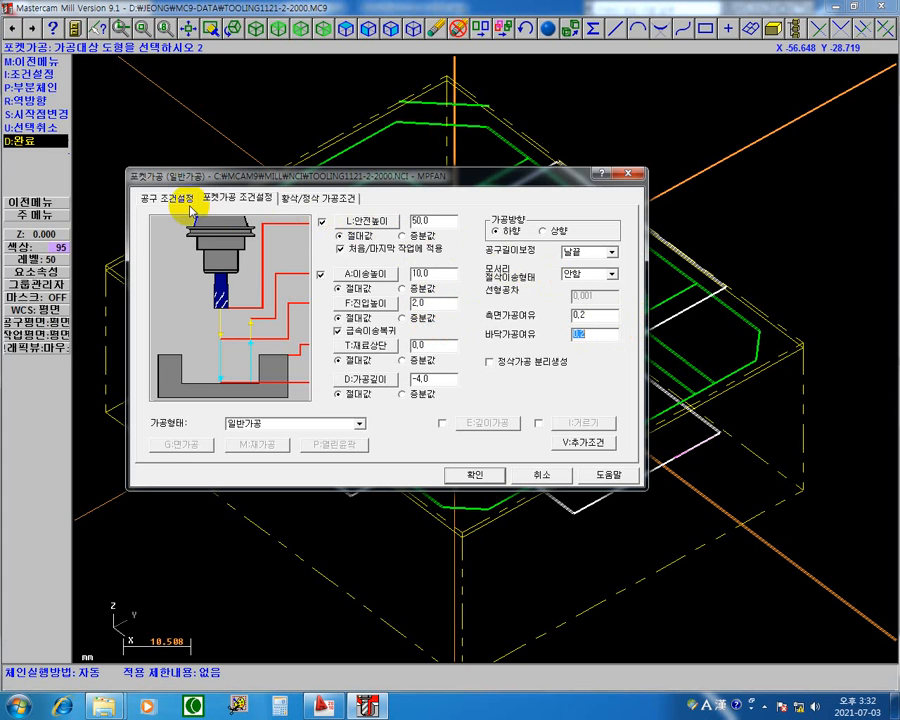
Turn off the pocket's finish pass (정삭실행) and choose 평행나선형 절삭 as the roughing method.
{"action": "left_click", "coordinate": [325, 199]}
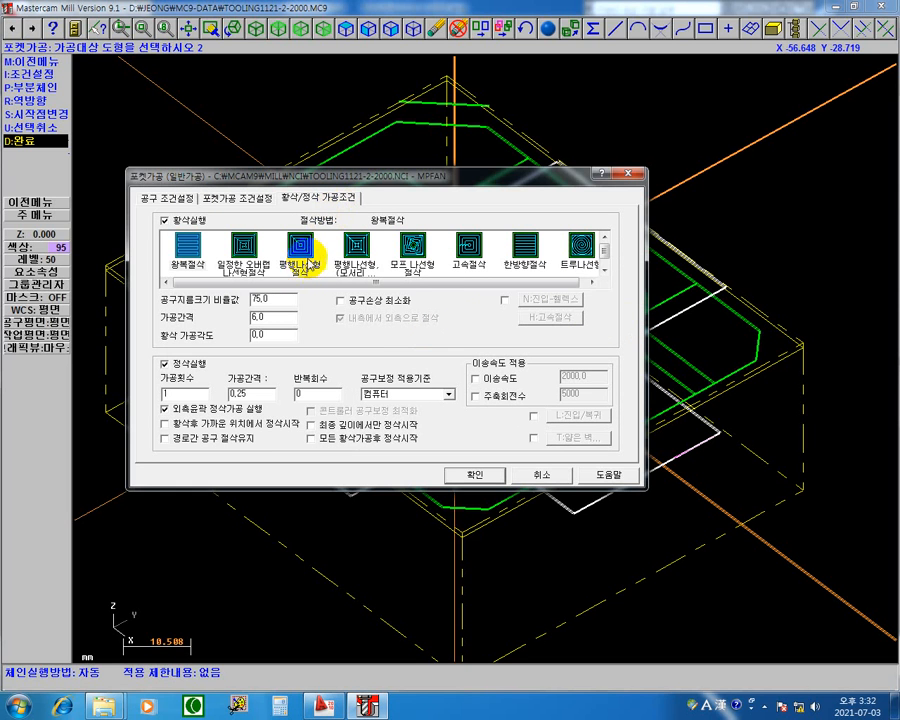
{"action": "left_click", "coordinate": [167, 367]}
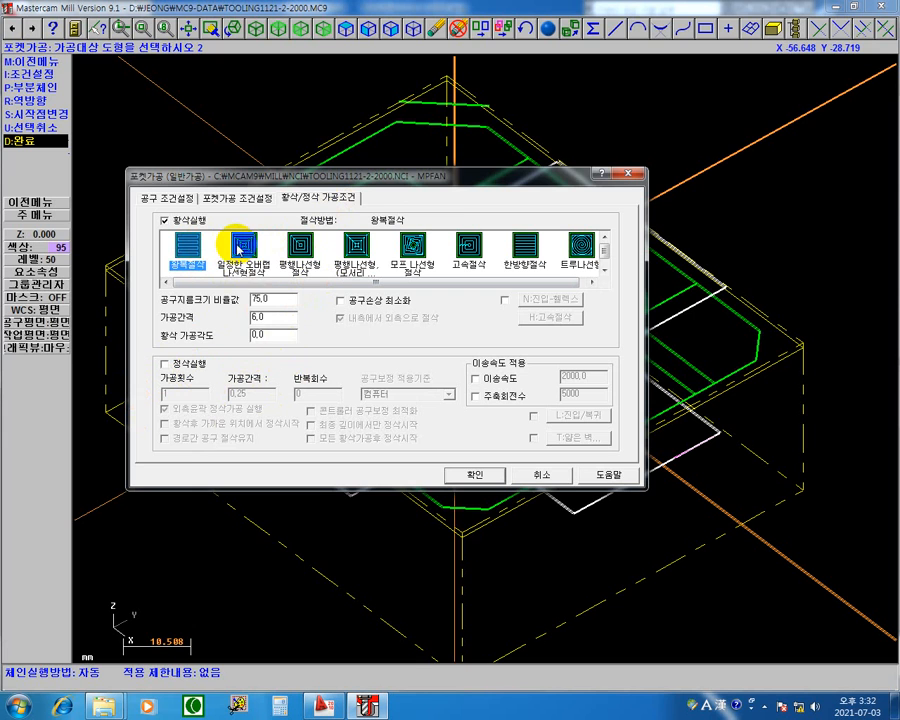
{"action": "left_click", "coordinate": [240, 250]}
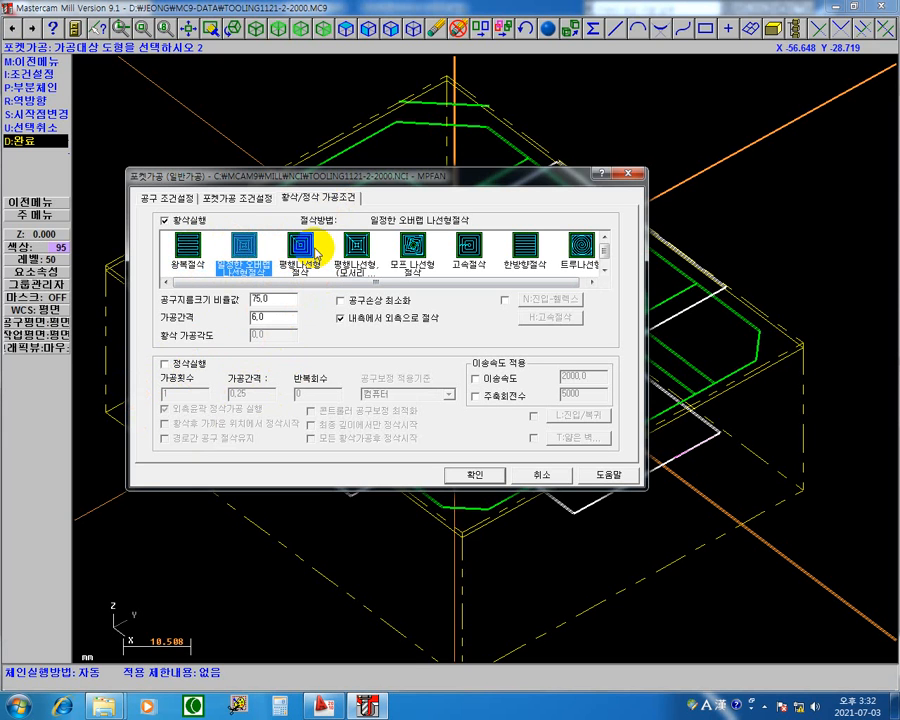
{"action": "left_click", "coordinate": [299, 245]}
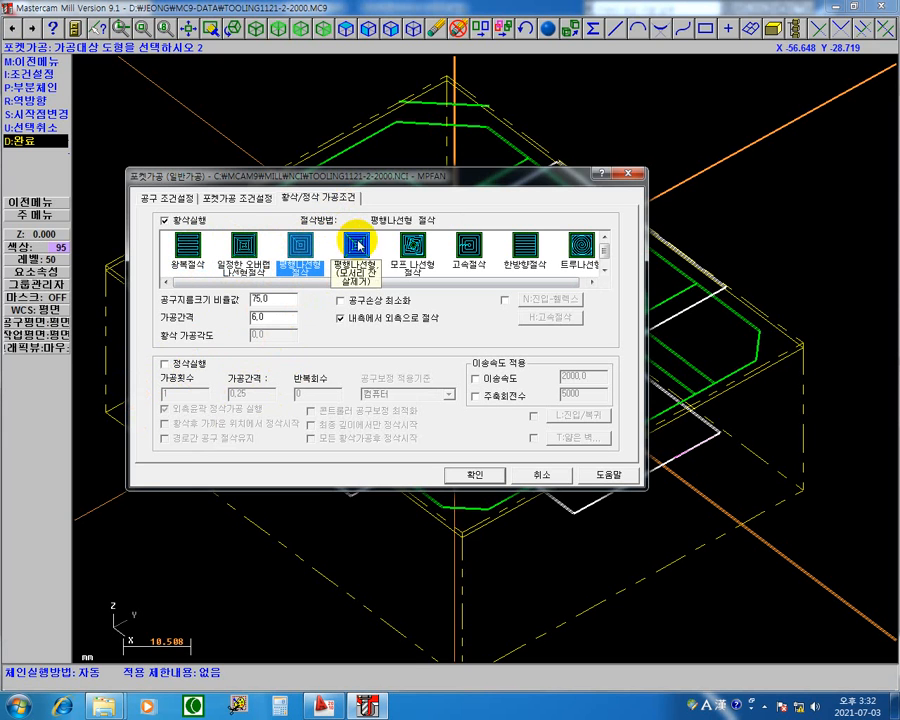
Try the corner-cleanup spiral, morph spiral, one-way, true spiral and high-speed roughing methods, and return to 평행나선형 절삭.
{"action": "left_click", "coordinate": [358, 245]}
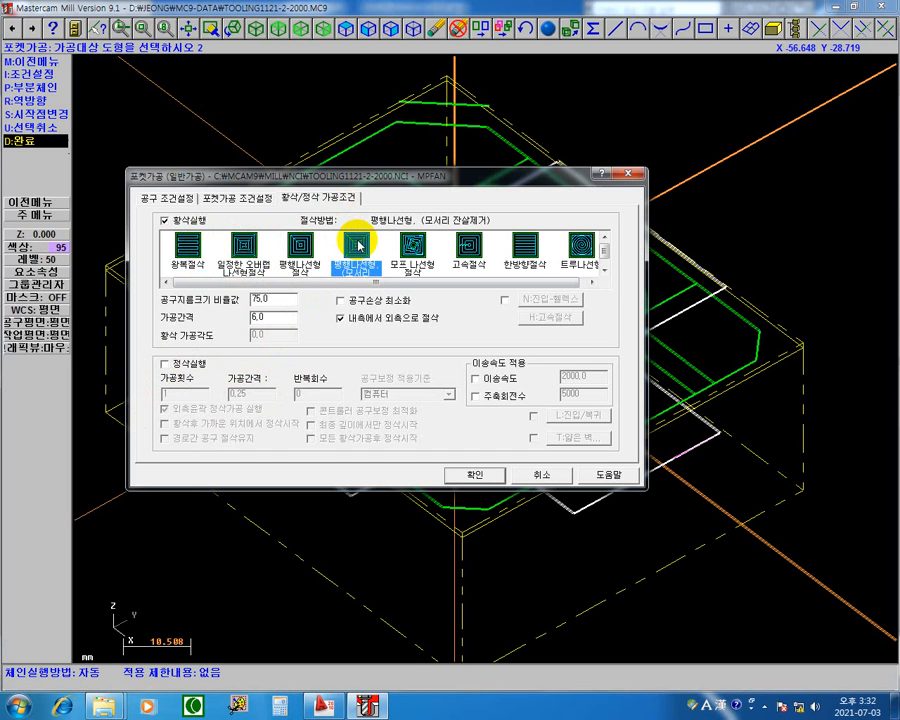
{"action": "left_click", "coordinate": [411, 245]}
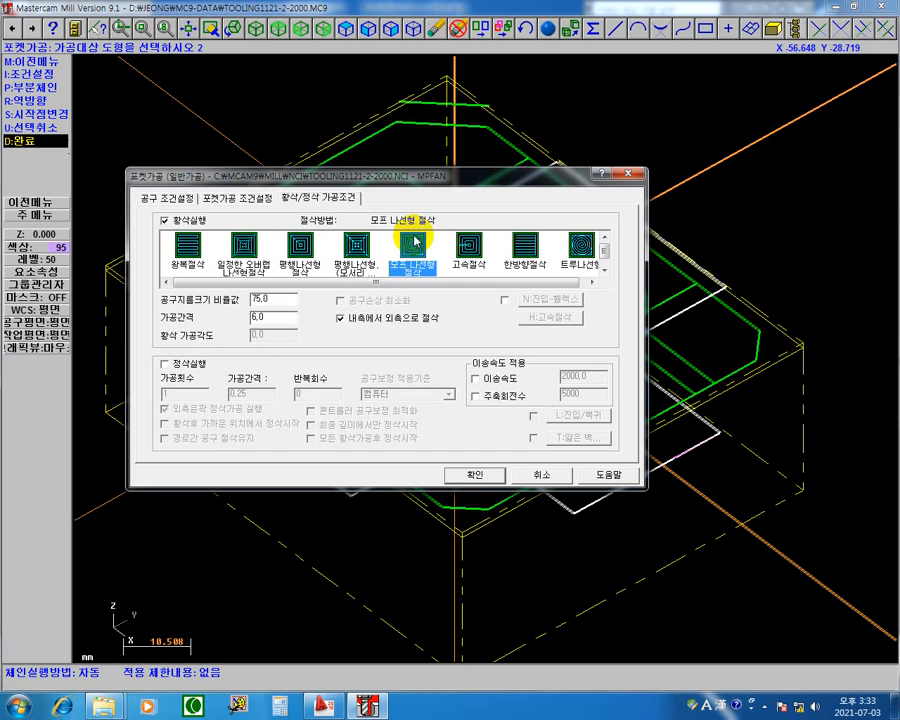
{"action": "left_click", "coordinate": [527, 248]}
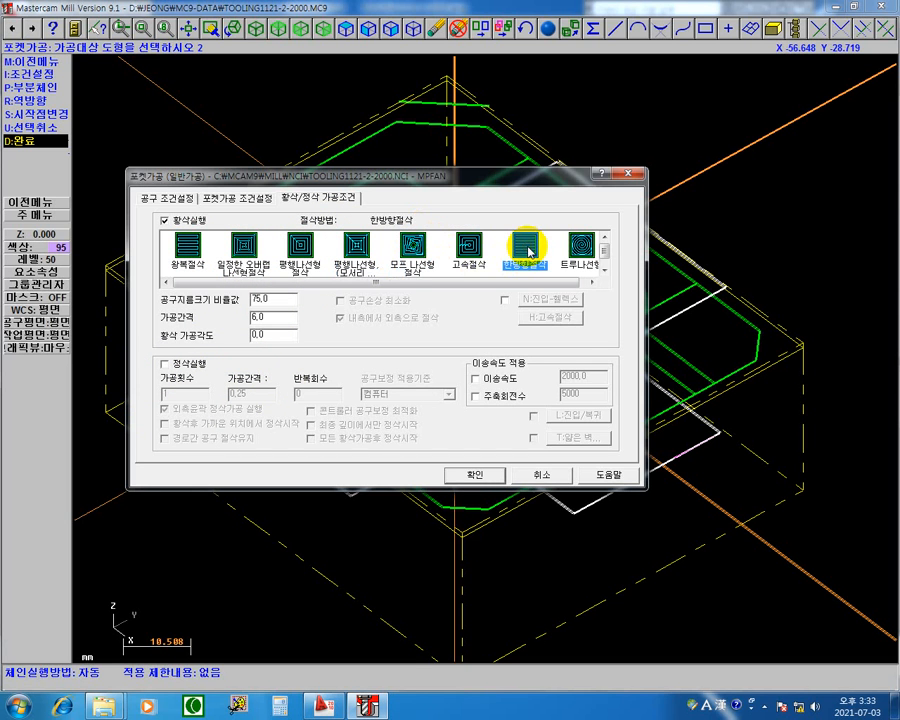
{"action": "left_click", "coordinate": [580, 247]}
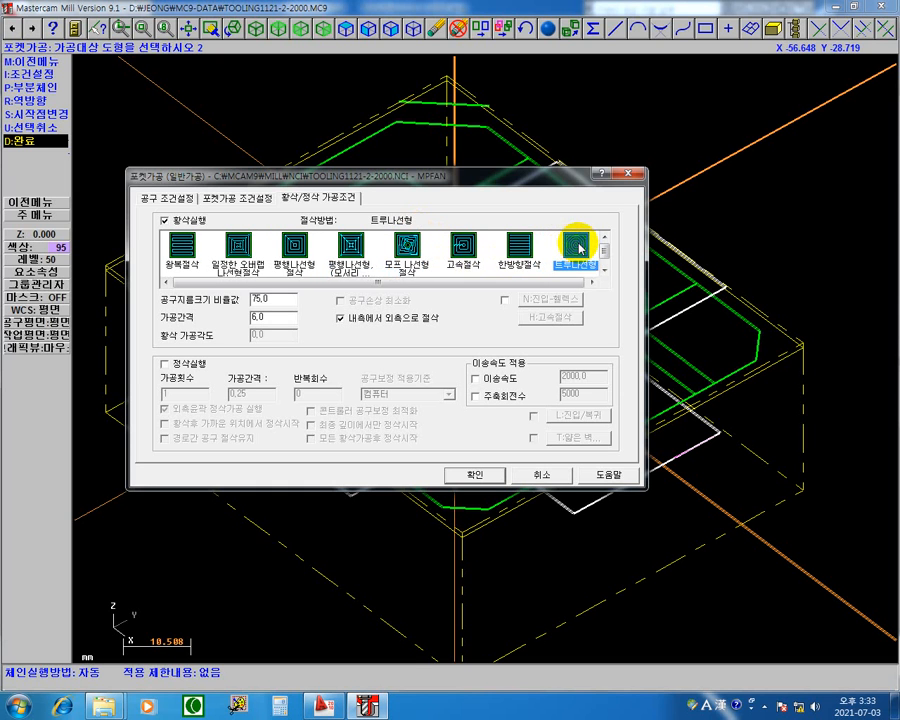
{"action": "left_click", "coordinate": [461, 249]}
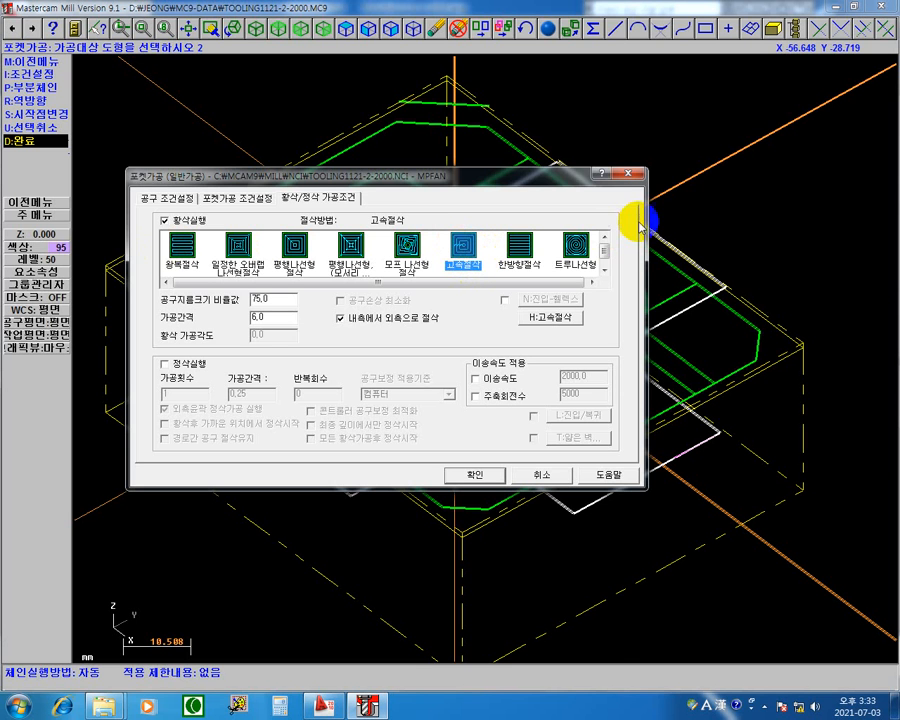
{"action": "left_click_drag", "start_coordinate": [502, 183], "coordinate": [468, 488]}
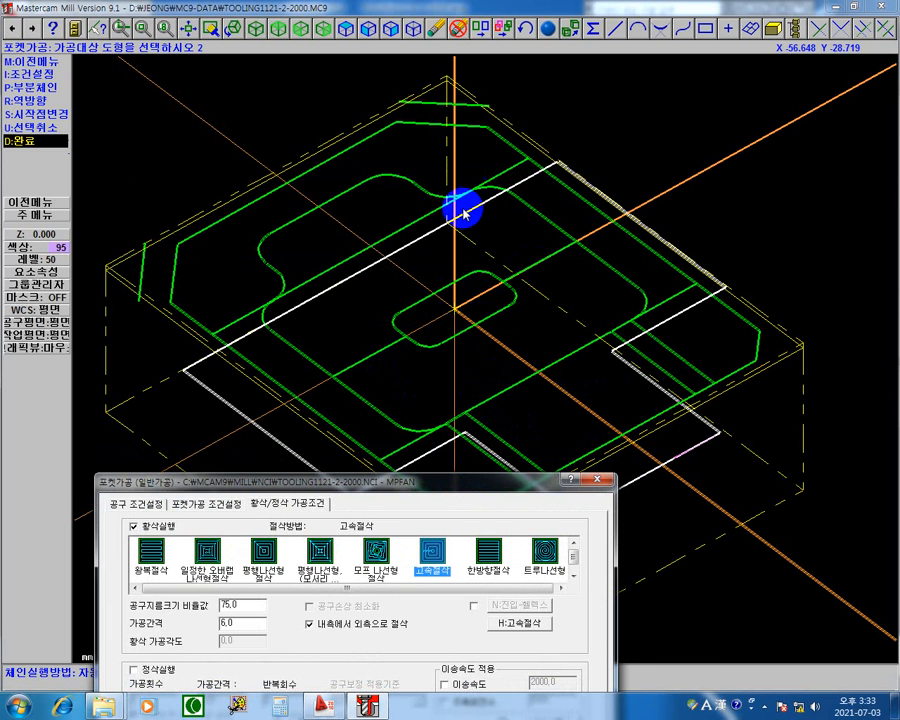
{"action": "left_click_drag", "start_coordinate": [427, 480], "coordinate": [530, 183]}
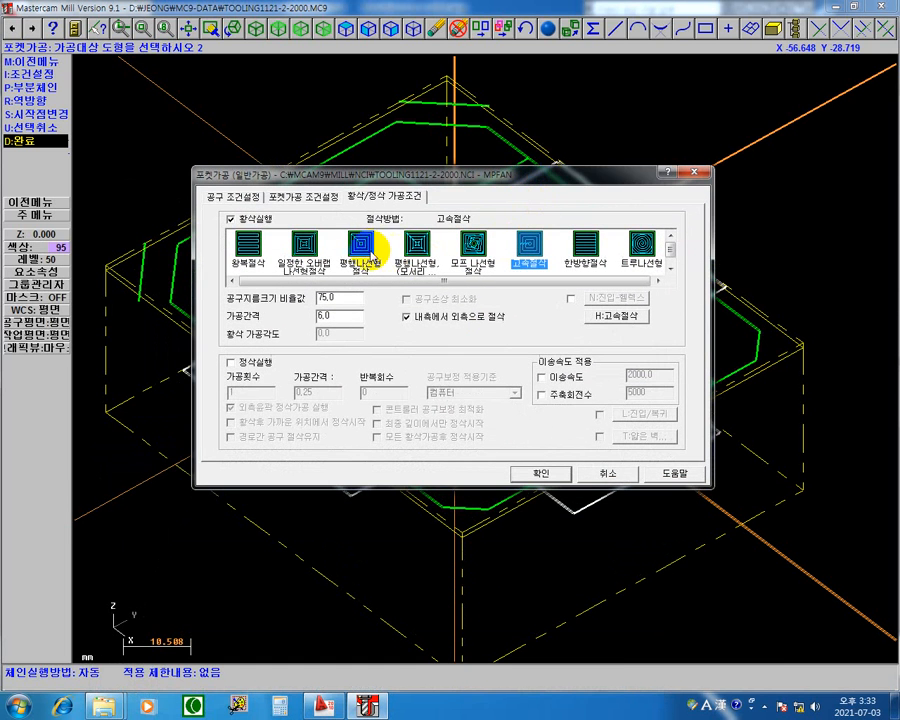
{"action": "left_click", "coordinate": [360, 245]}
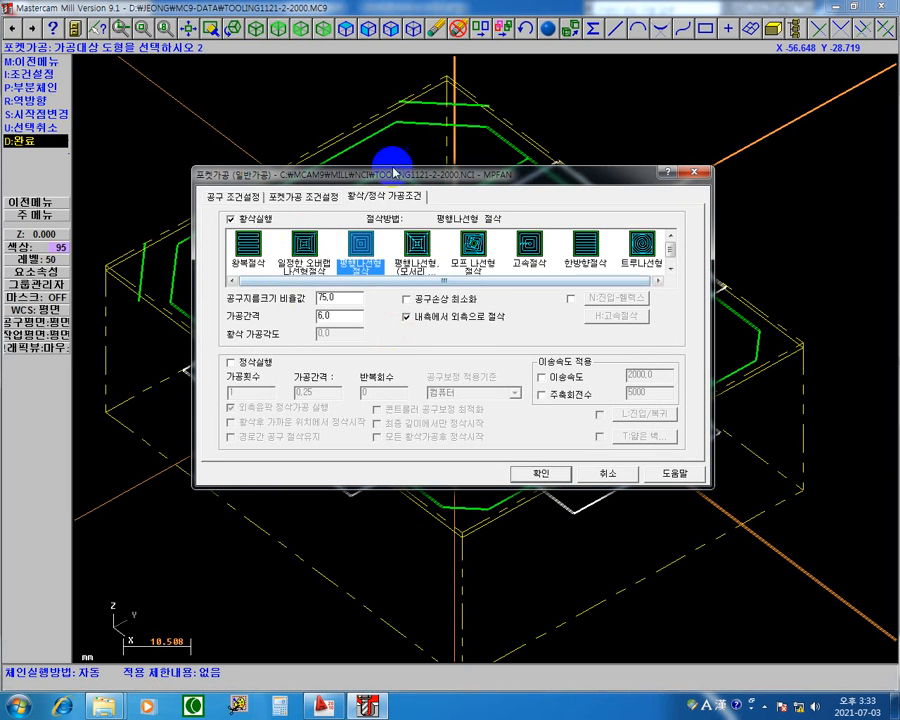
{"action": "left_click_drag", "start_coordinate": [394, 172], "coordinate": [338, 470]}
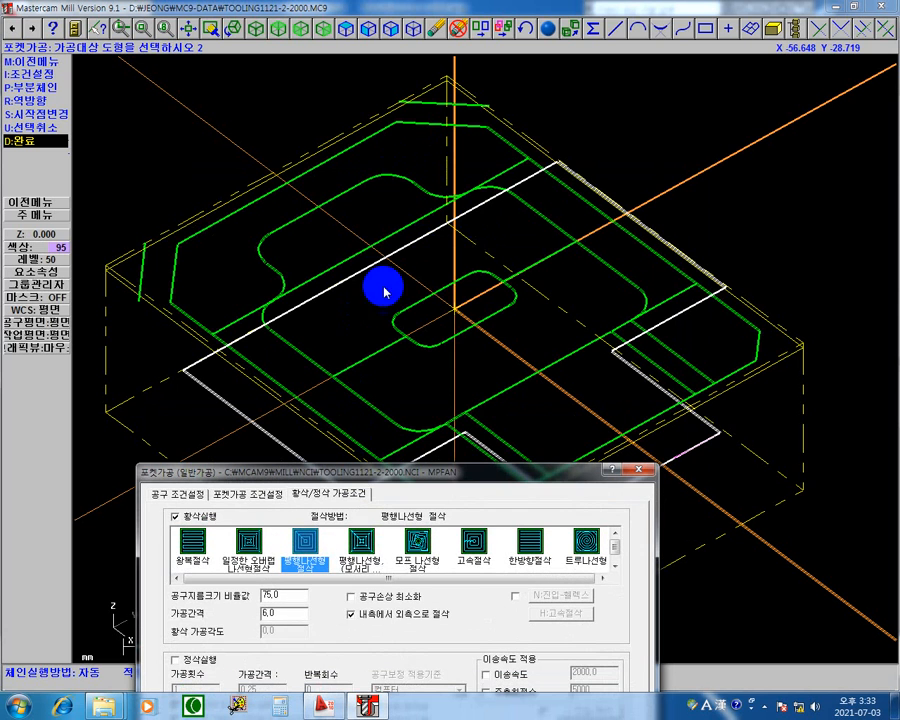
{"action": "left_click_drag", "start_coordinate": [531, 478], "coordinate": [562, 559]}
{"action": "left_click_drag", "start_coordinate": [503, 552], "coordinate": [524, 236]}
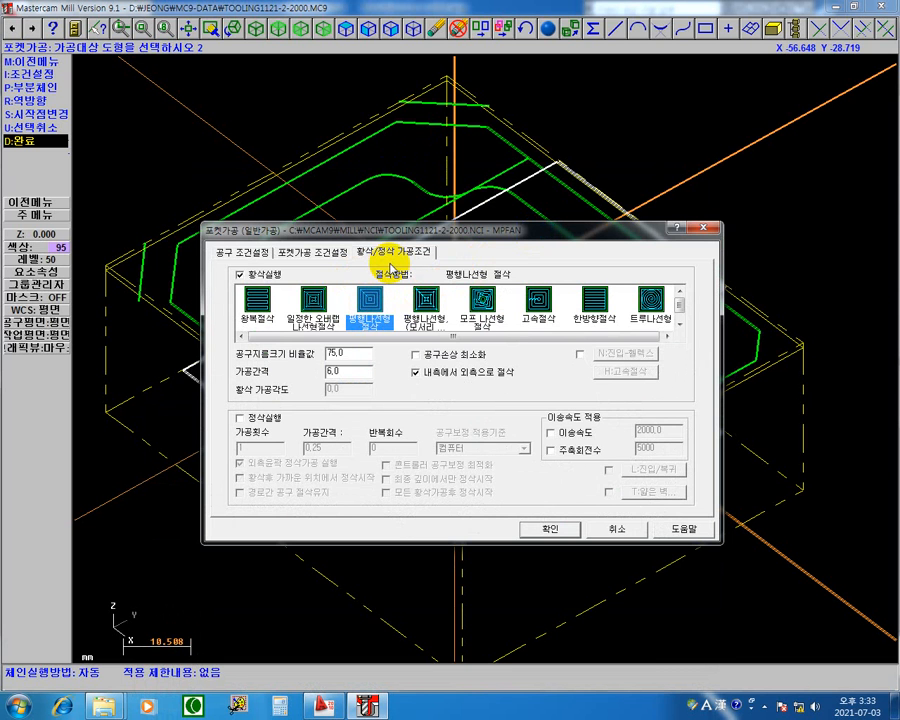
{"action": "left_click_drag", "start_coordinate": [459, 229], "coordinate": [410, 502]}
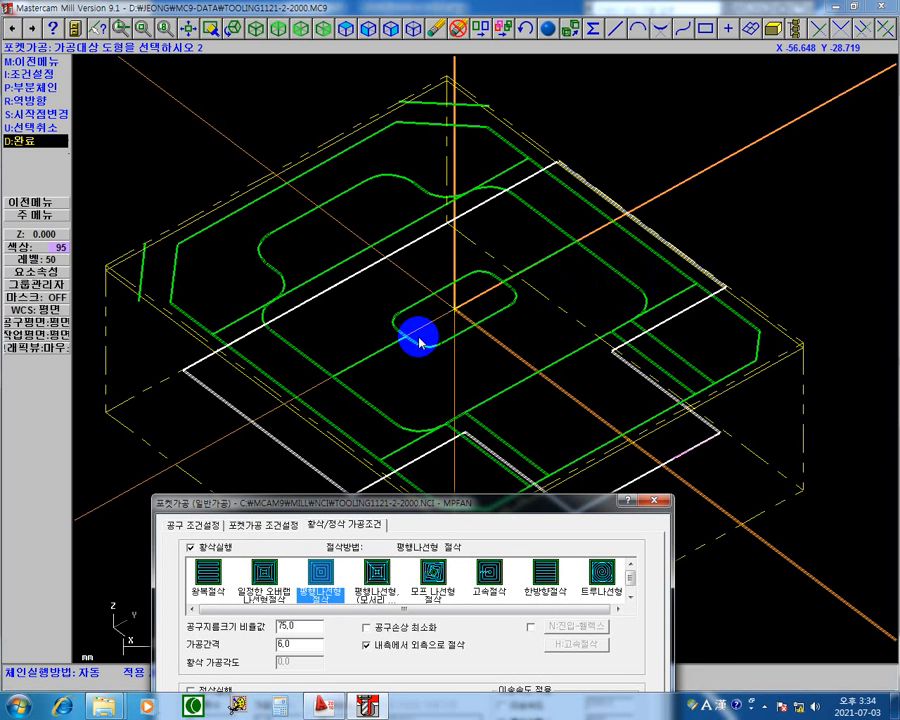
{"action": "left_click_drag", "start_coordinate": [462, 499], "coordinate": [486, 201]}
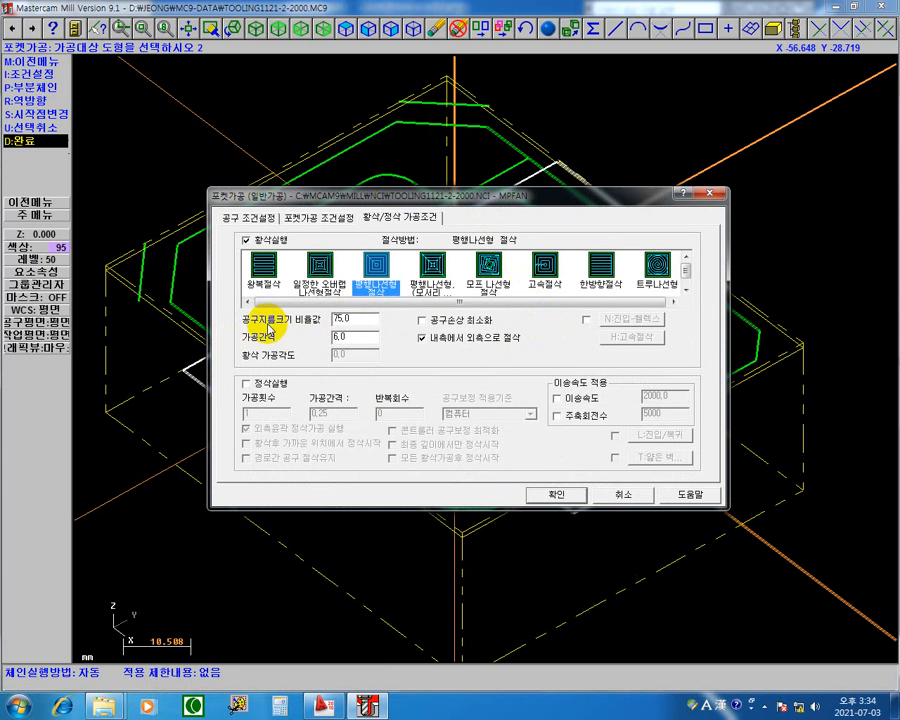
{"action": "left_click", "coordinate": [362, 335]}
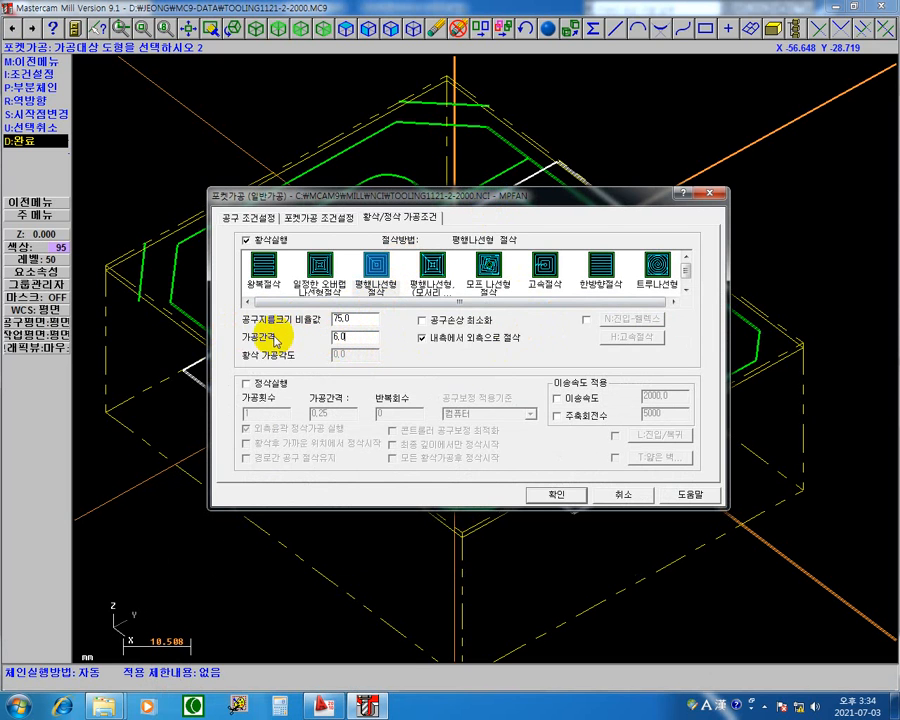
{"action": "left_click", "coordinate": [363, 319]}
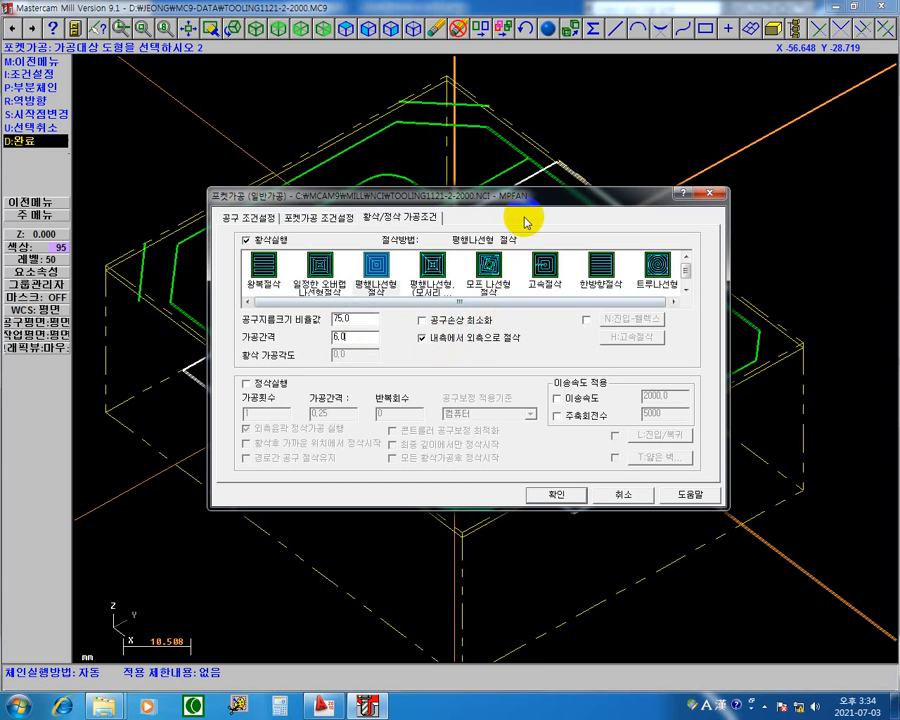
{"action": "left_click_drag", "start_coordinate": [523, 203], "coordinate": [362, 456]}
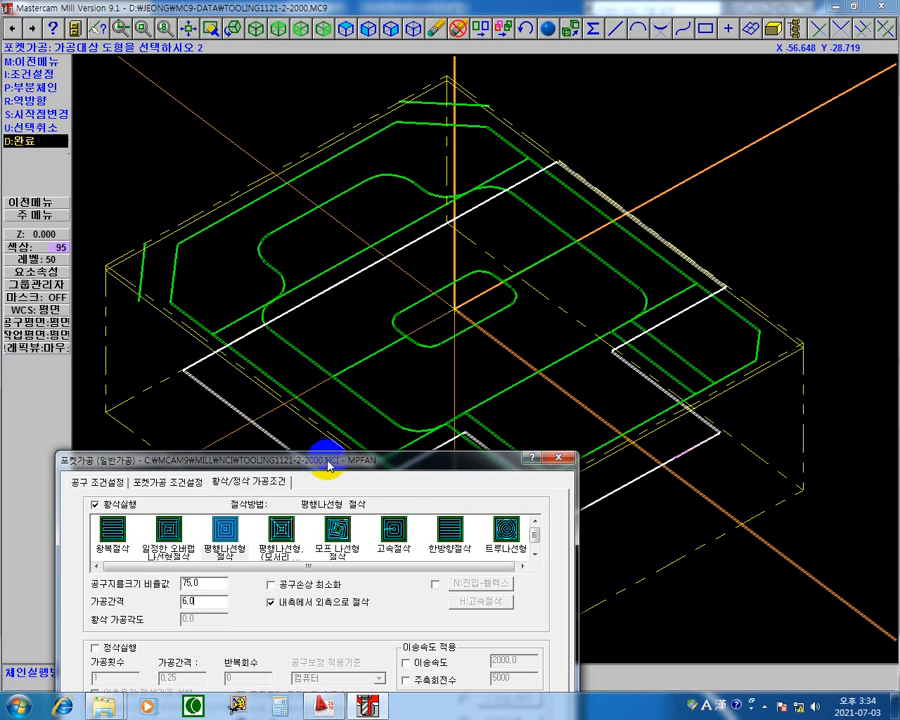
Try the pocket roughing without 내측에서 외측으로 절삭, turn that option back on, and accept the parameters to generate the toolpath.
{"action": "left_click_drag", "start_coordinate": [328, 458], "coordinate": [236, 306]}
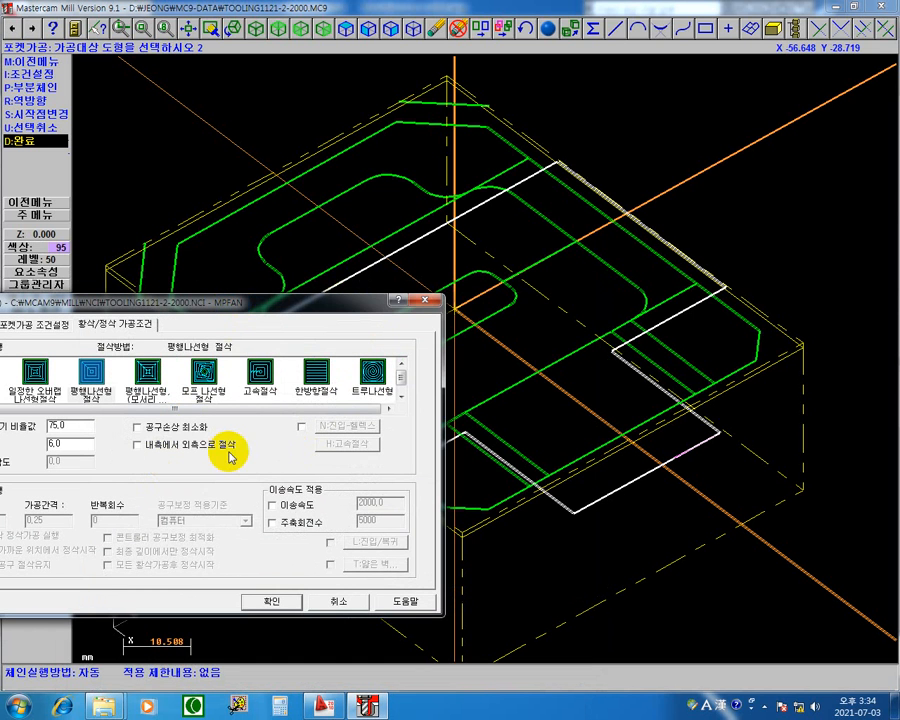
{"action": "left_click_drag", "start_coordinate": [242, 312], "coordinate": [178, 462]}
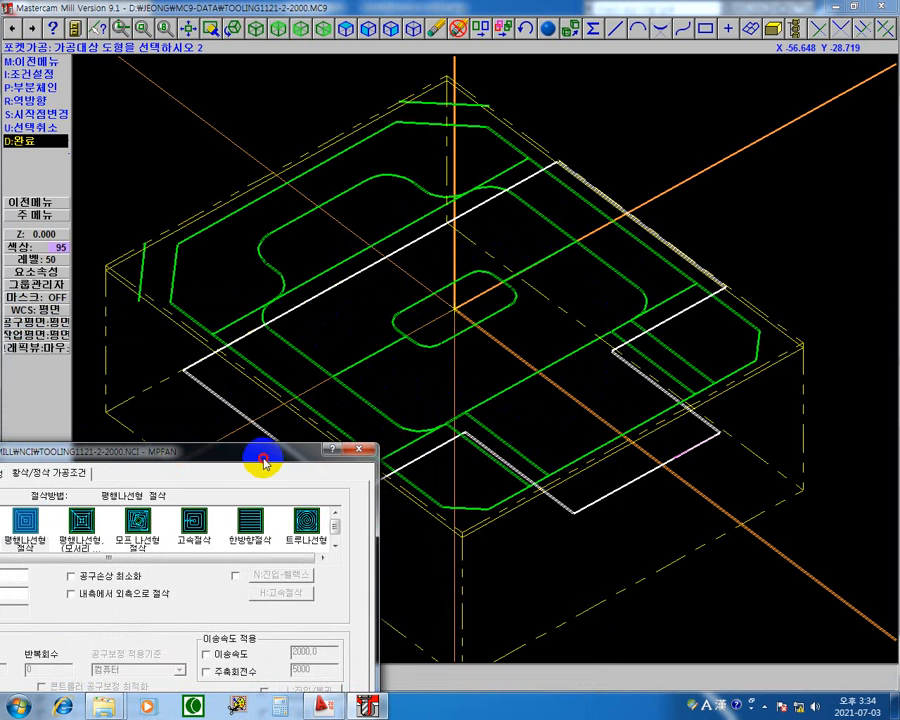
{"action": "left_click_drag", "start_coordinate": [263, 462], "coordinate": [333, 338]}
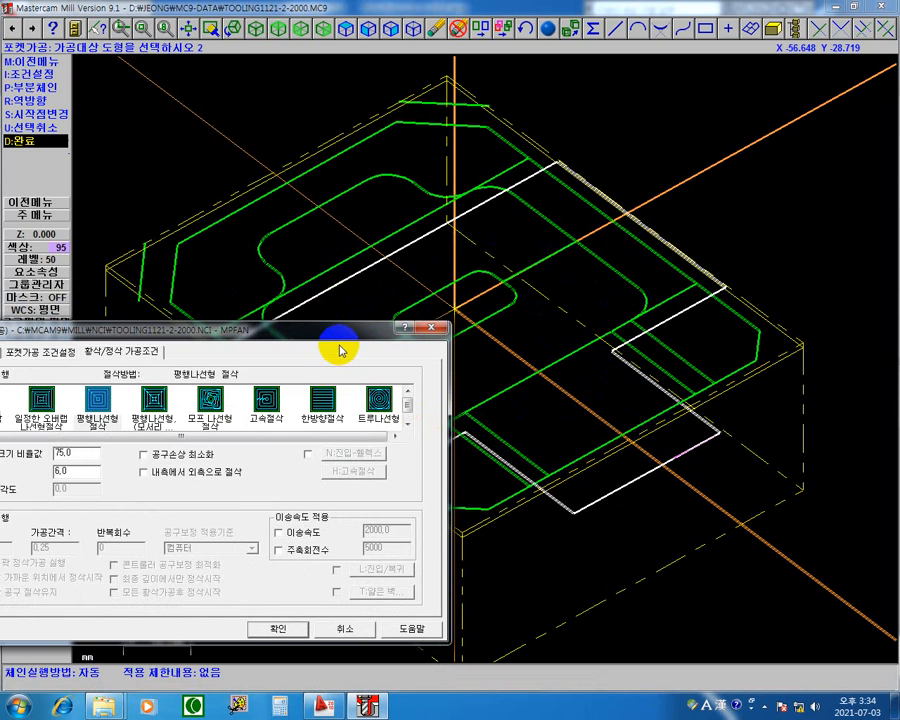
{"action": "left_click_drag", "start_coordinate": [329, 345], "coordinate": [636, 238]}
{"action": "left_click", "coordinate": [502, 370]}
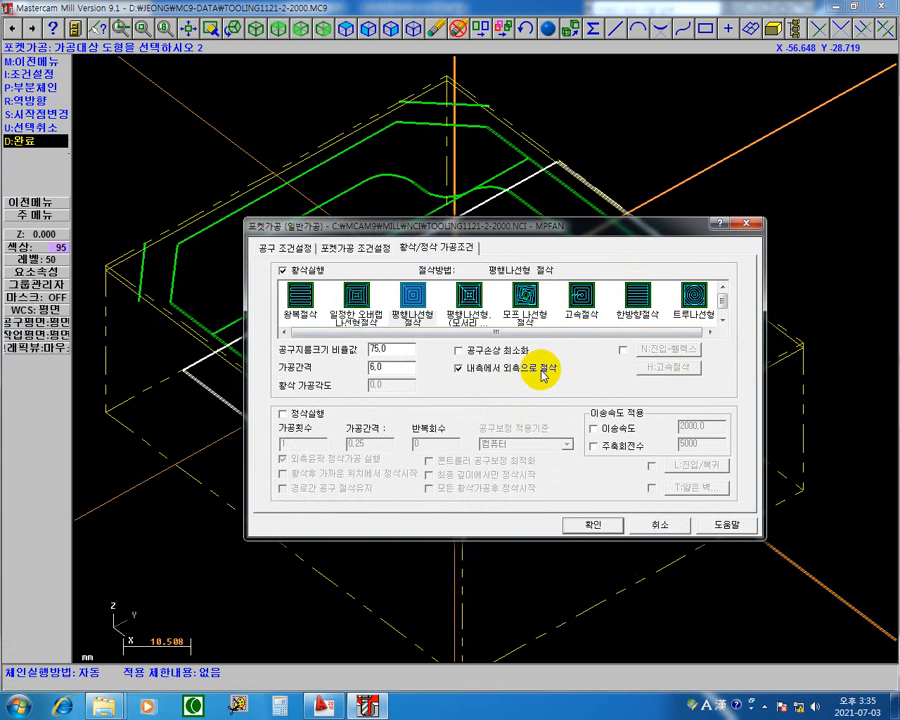
{"action": "left_click", "coordinate": [593, 529]}
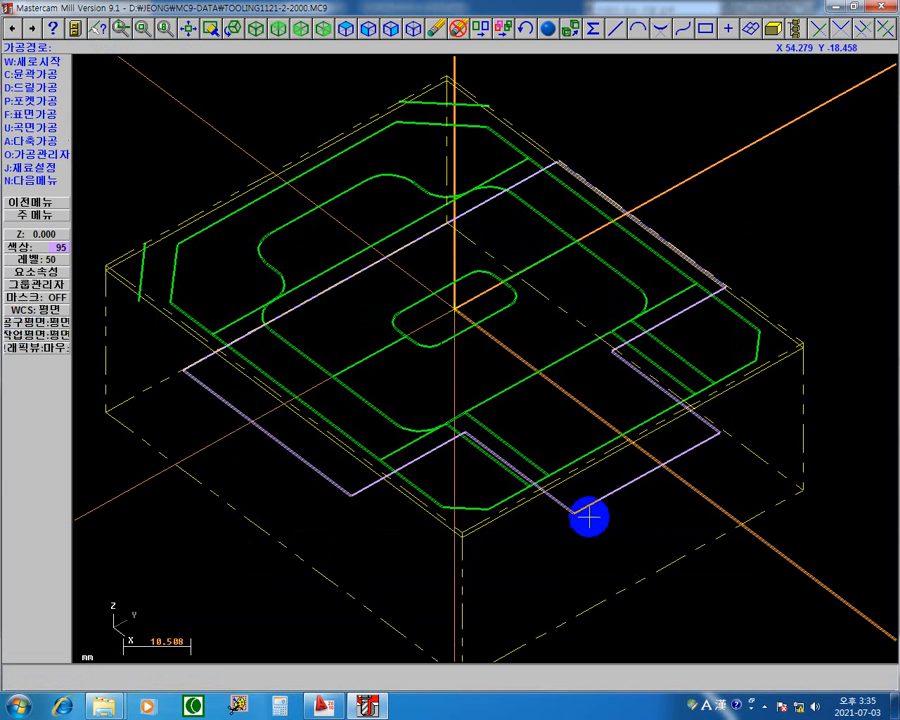
Start the toolpath backplot of operation 3, 포켓가공 (일반가공), from the operations manager.
{"action": "left_click", "coordinate": [48, 155]}
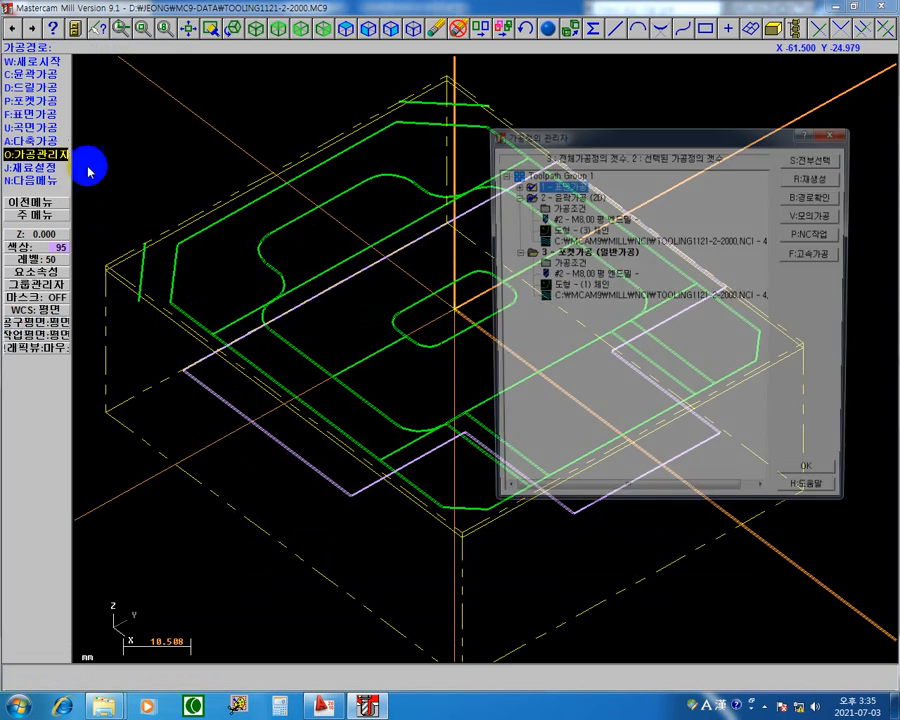
{"action": "left_click", "coordinate": [513, 197]}
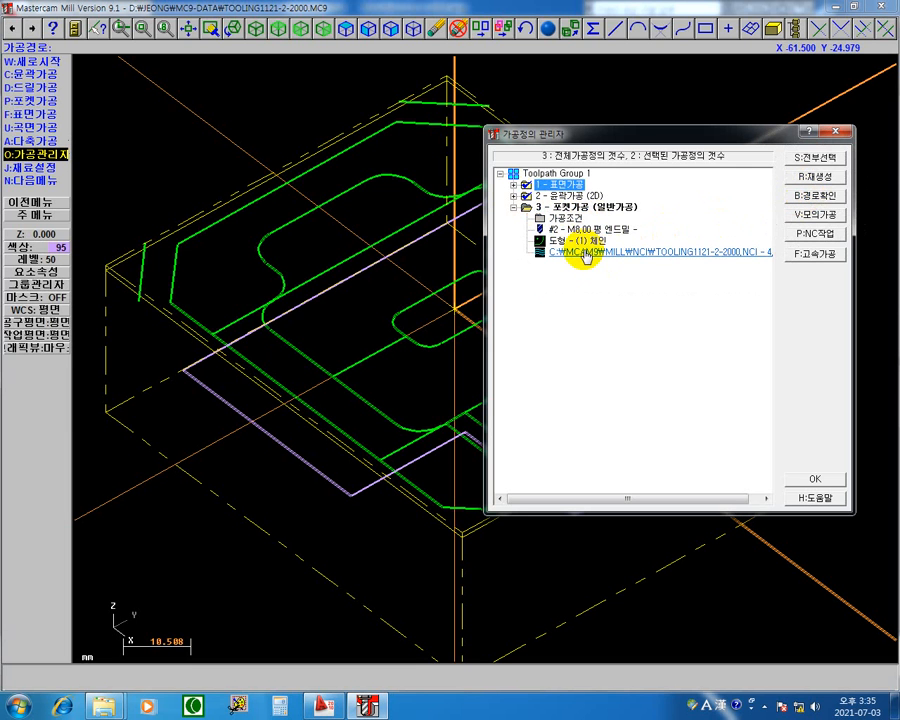
{"action": "left_click", "coordinate": [583, 252]}
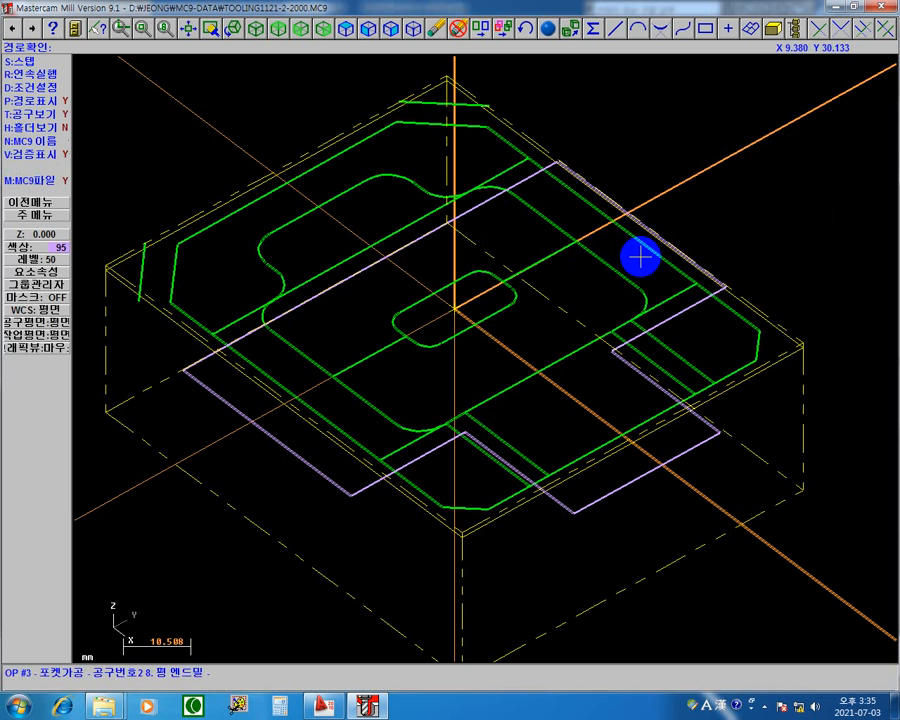
Step the 8 mm end mill through the pocket toolpath move by move, and run the remaining passes continuously to the end.
{"action": "key", "text": "s"}
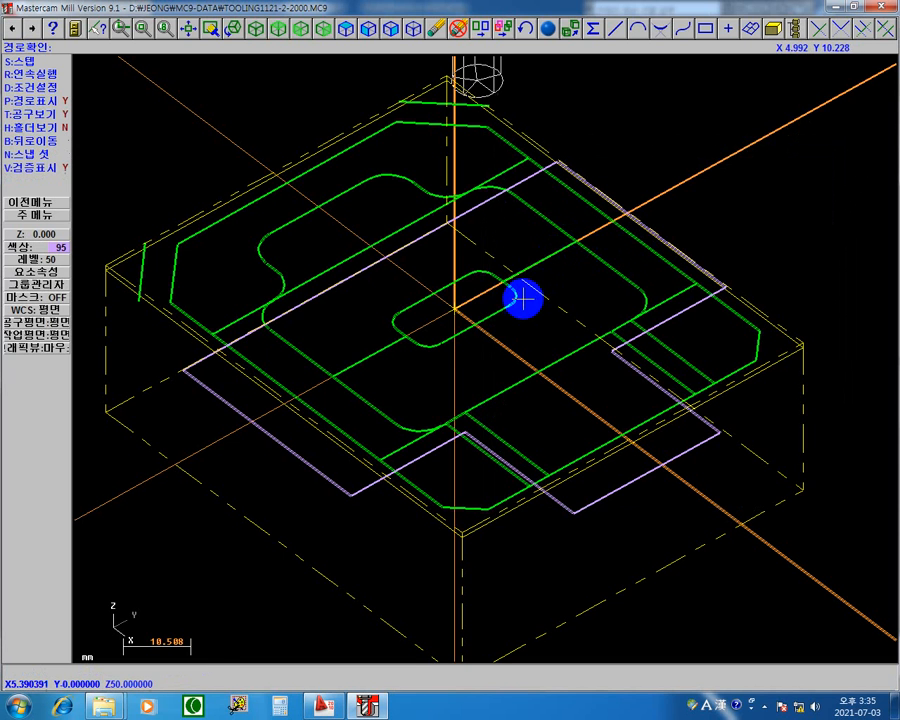
{"action": "key", "text": "s"}
{"action": "key", "text": "s"}
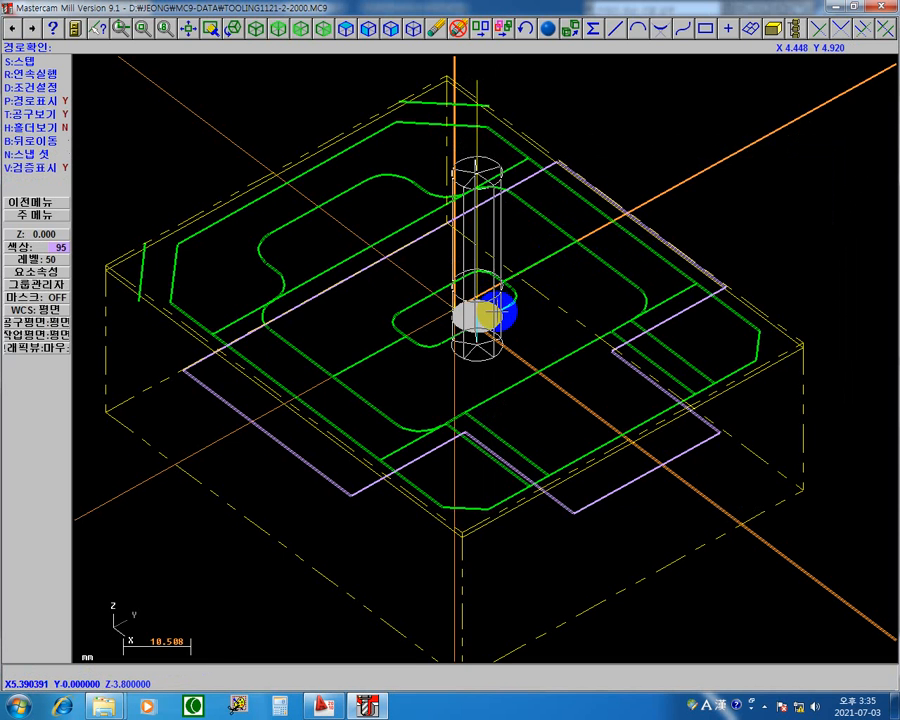
{"action": "key", "text": "s"}
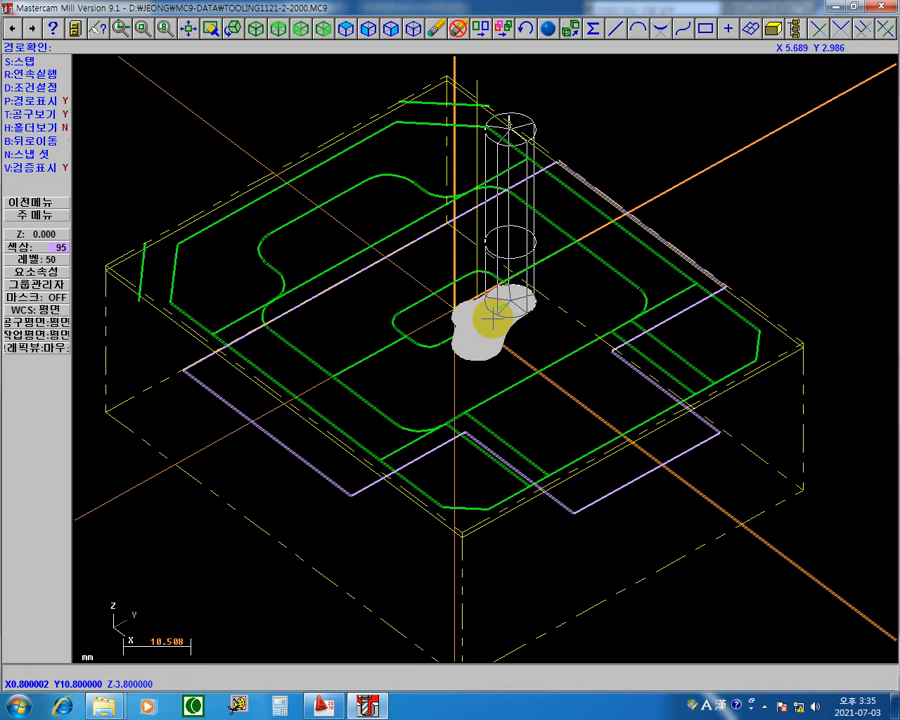
{"action": "key", "text": "s"}
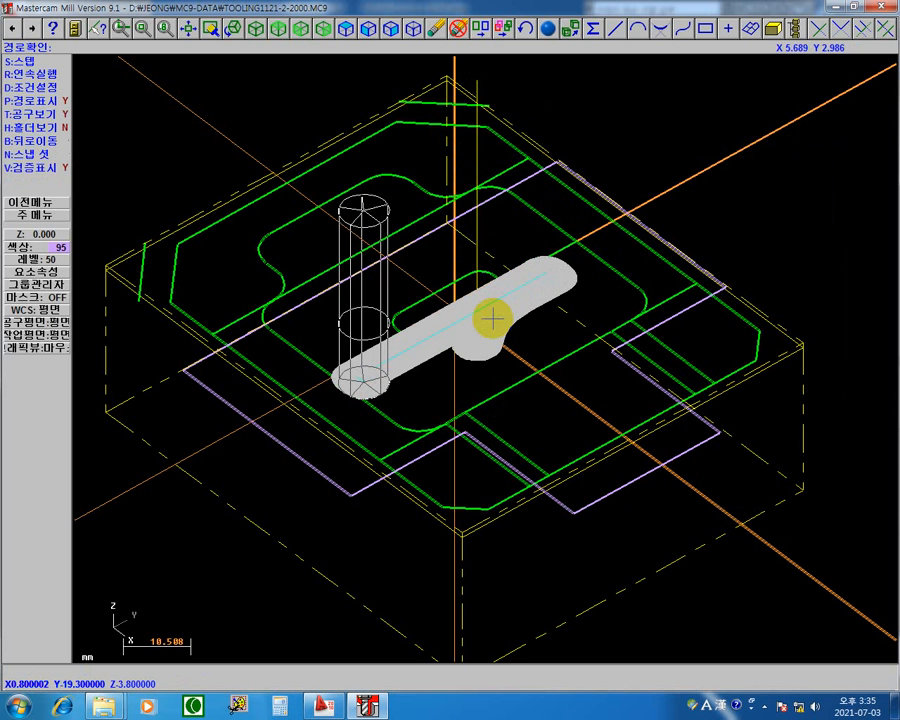
{"action": "key", "text": "s"}
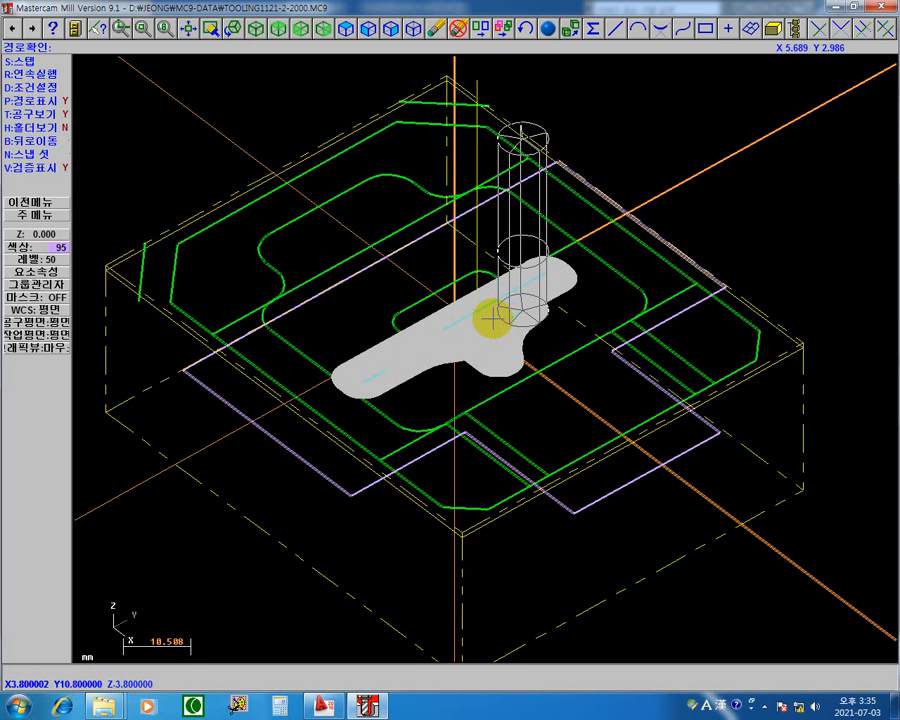
{"action": "key", "text": "s"}
{"action": "key", "text": "s"}
{"action": "key", "text": "s"}
{"action": "key", "text": "s"}
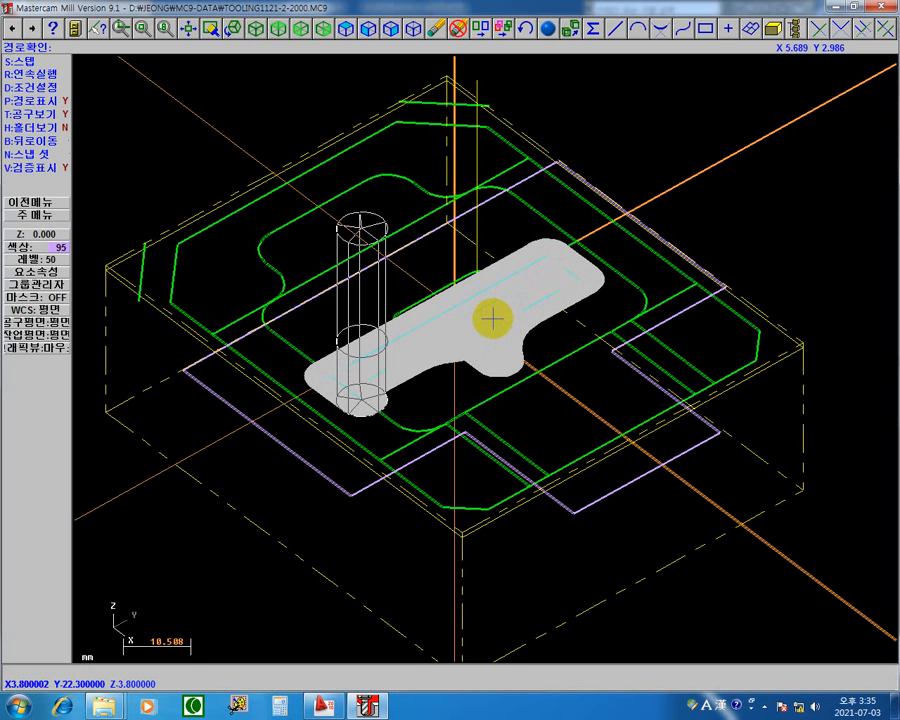
{"action": "key", "text": "s"}
{"action": "key", "text": "s"}
{"action": "key", "text": "s"}
{"action": "key", "text": "s"}
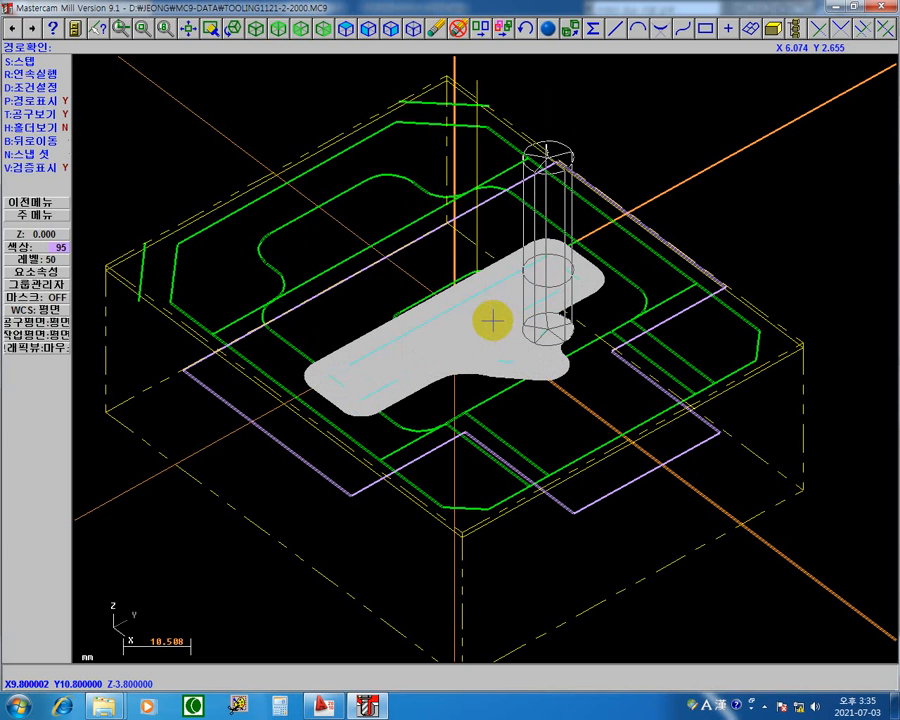
{"action": "key", "text": "s"}
{"action": "key", "text": "s"}
{"action": "key", "text": "s"}
{"action": "key", "text": "s"}
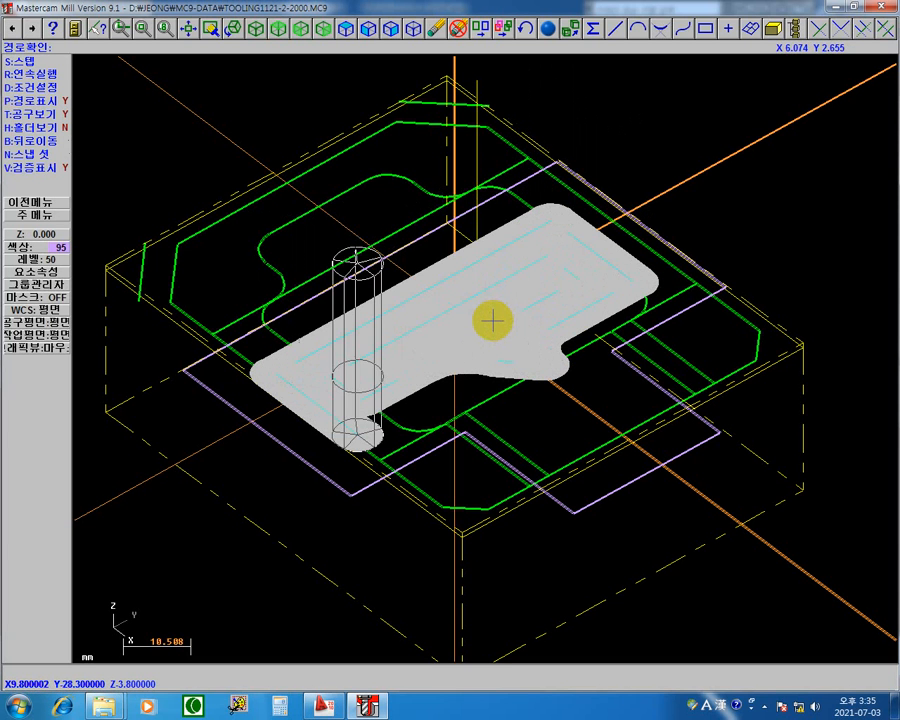
{"action": "key", "text": "s"}
{"action": "key", "text": "s"}
{"action": "key", "text": "s"}
{"action": "key", "text": "s"}
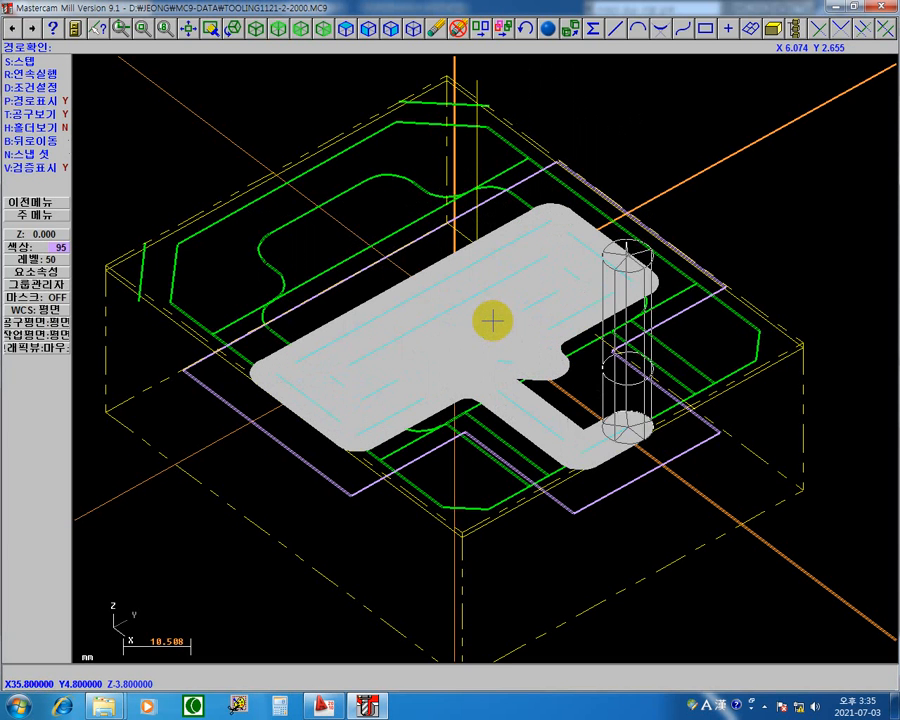
{"action": "key", "text": "s"}
{"action": "key", "text": "s"}
{"action": "key", "text": "s"}
{"action": "key", "text": "s"}
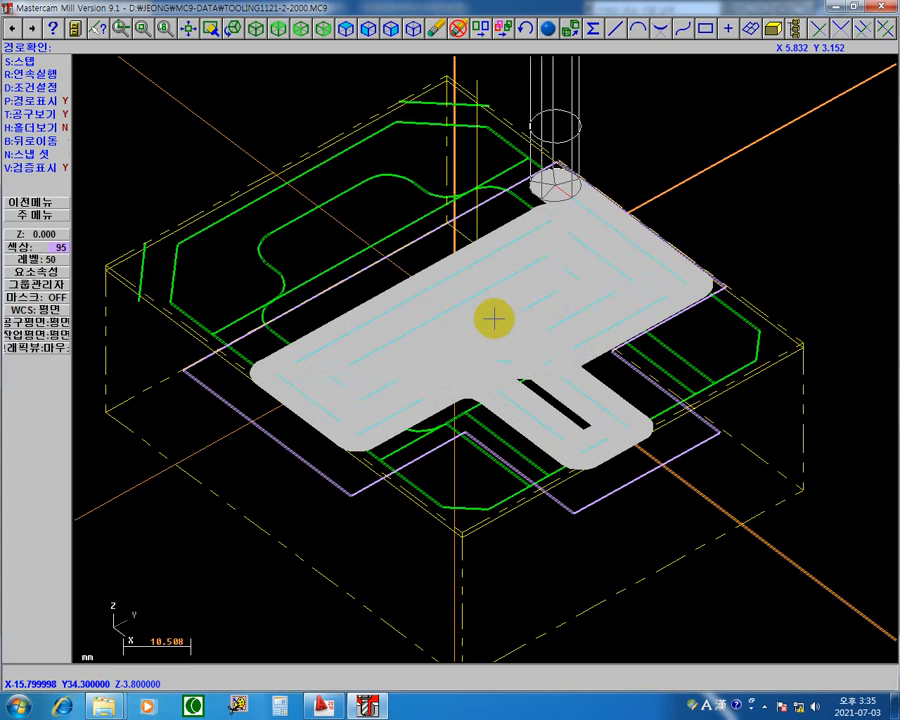
{"action": "key", "text": "s"}
{"action": "key", "text": "s"}
{"action": "key", "text": "s"}
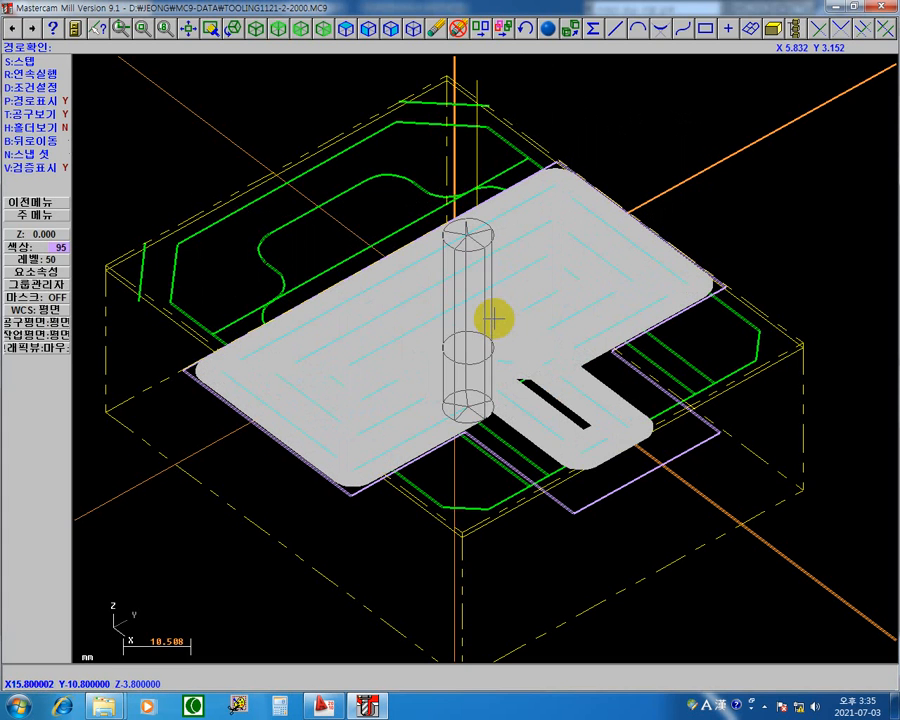
{"action": "key", "text": "r"}
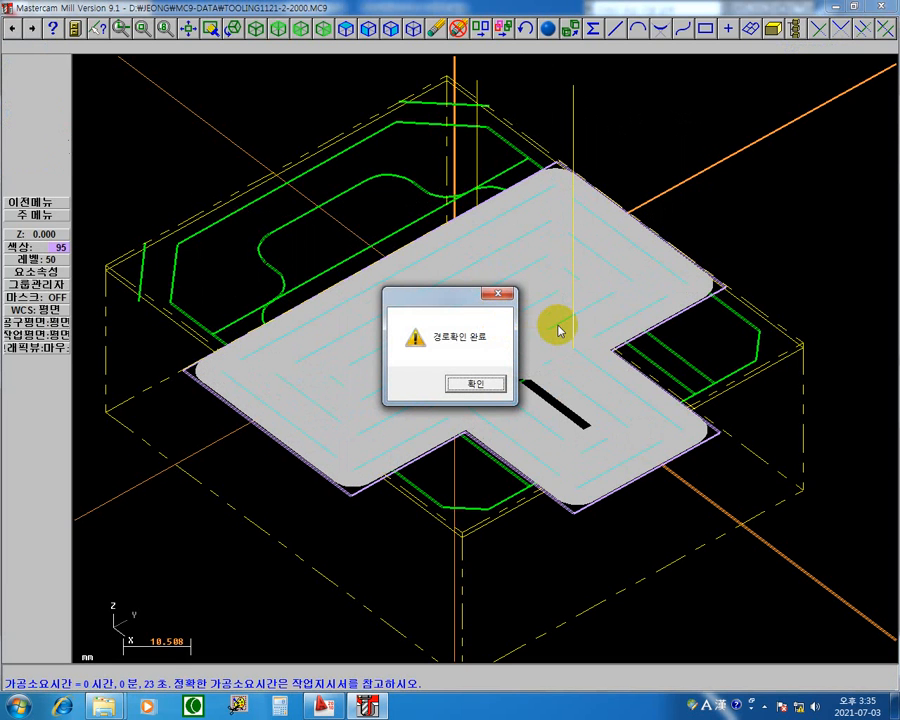
{"action": "left_click", "coordinate": [489, 387]}
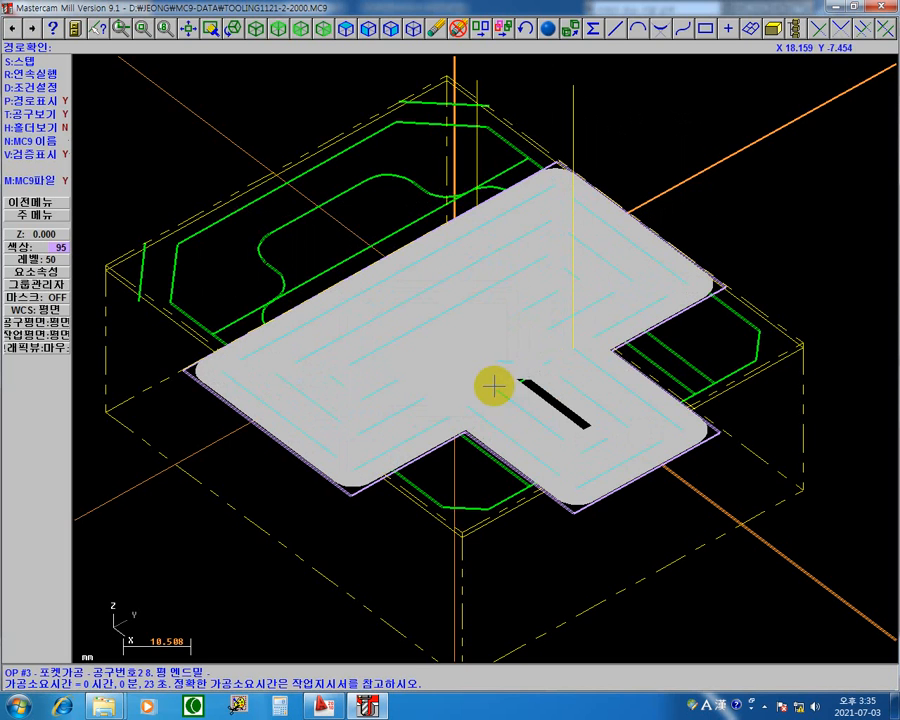
Replay the whole pocket toolpath in the 평면 view, and replay it with the verify display (검증표시) turned off.
{"action": "mouse_move", "coordinate": [537, 365]}
{"action": "middle_mouse_down"}
{"action": "mouse_move", "coordinate": [558, 293]}
{"action": "mouse_move", "coordinate": [548, 373]}
{"action": "middle_mouse_up"}
{"action": "left_click", "coordinate": [548, 373]}
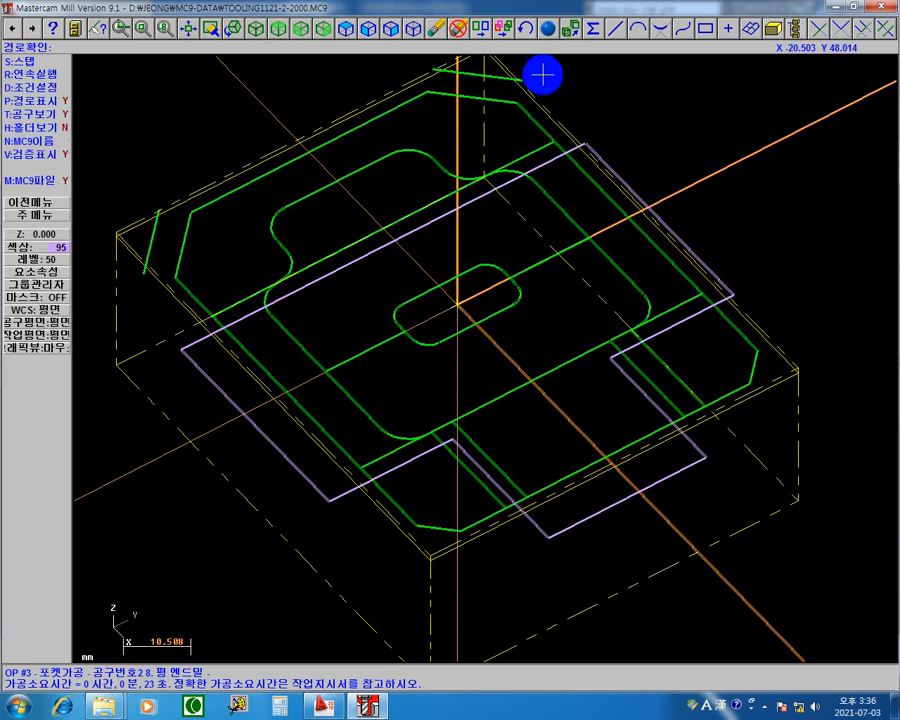
{"action": "left_click", "coordinate": [279, 35]}
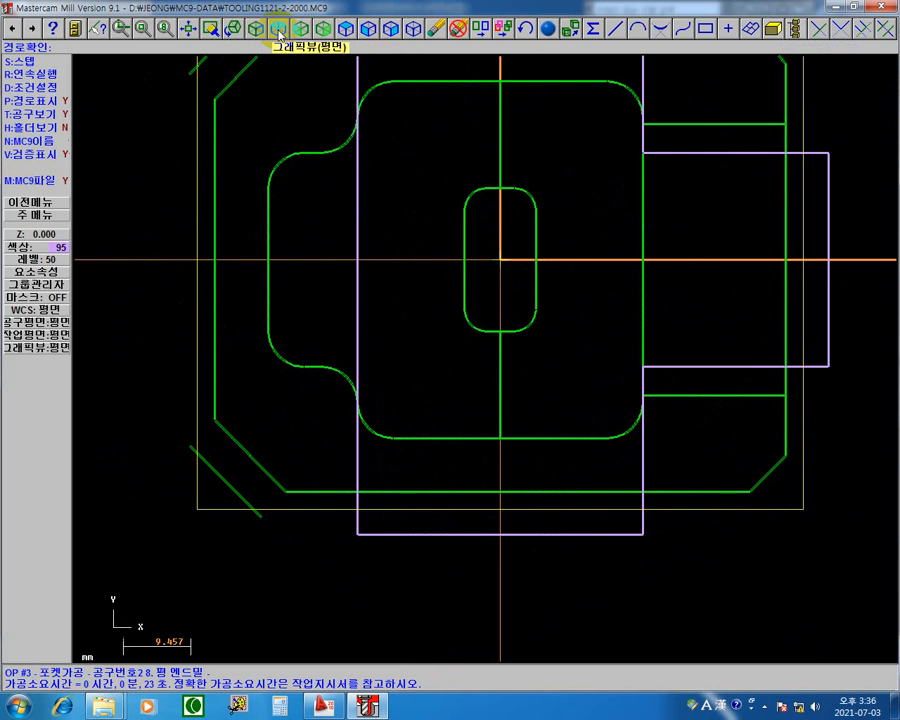
{"action": "middle_click_drag", "start_coordinate": [714, 256], "coordinate": [645, 319]}
{"action": "right_click", "coordinate": [321, 121]}
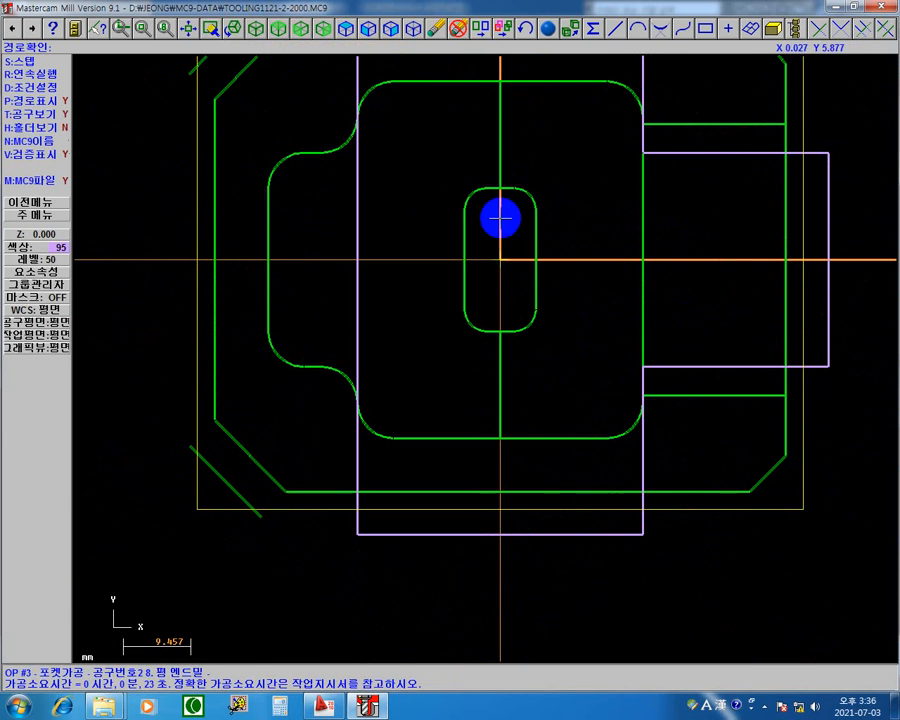
{"action": "middle_click_drag", "start_coordinate": [502, 225], "coordinate": [497, 306]}
{"action": "scroll", "coordinate": [474, 364], "scroll_direction": "down", "scroll_amount": 1}
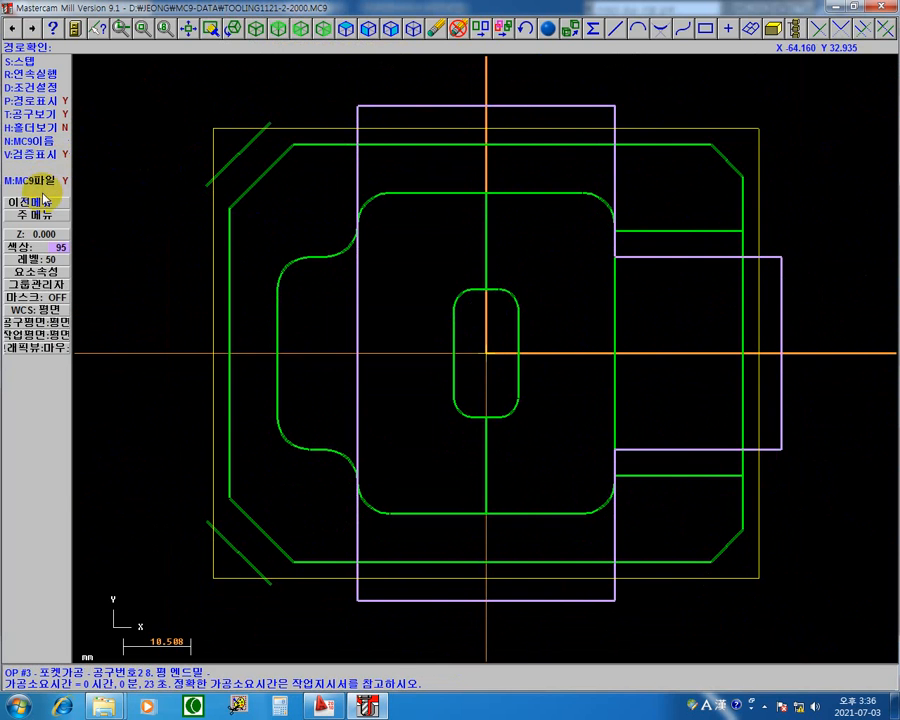
{"action": "left_click", "coordinate": [56, 74]}
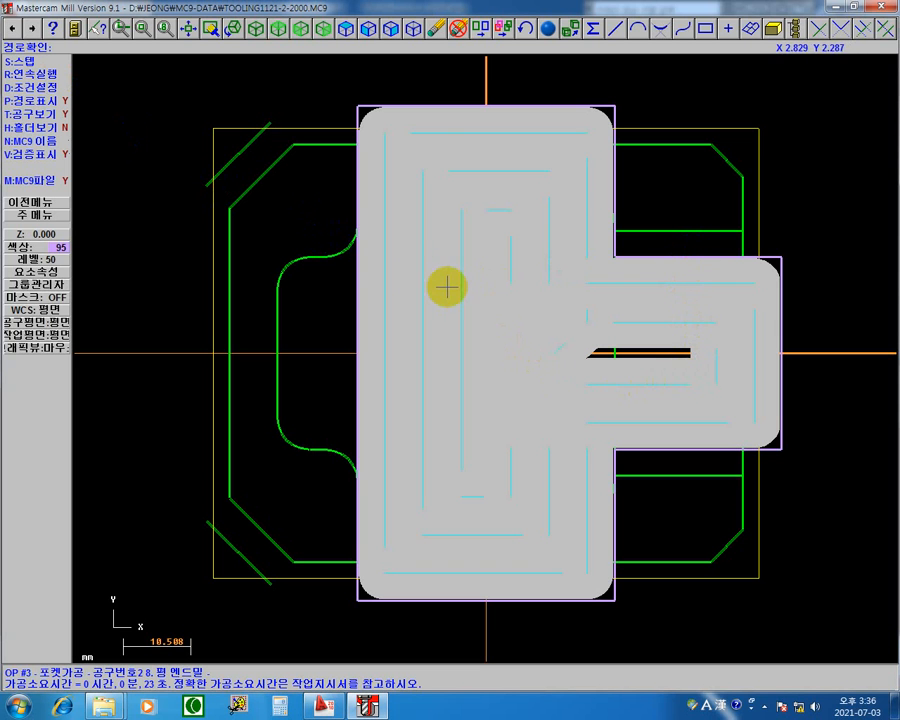
{"action": "key", "text": "v"}
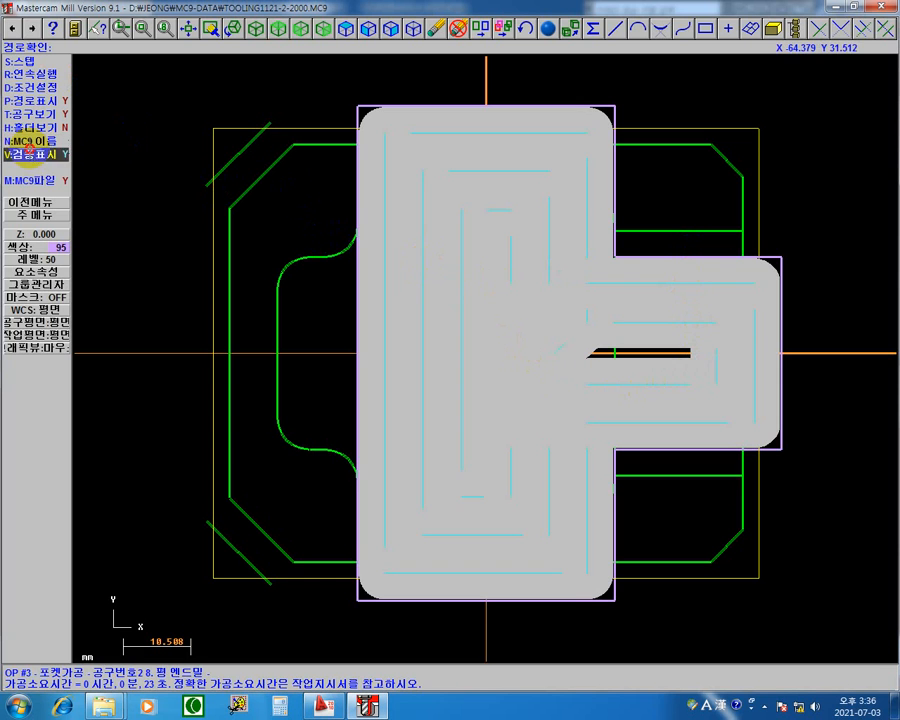
{"action": "left_click", "coordinate": [42, 74]}
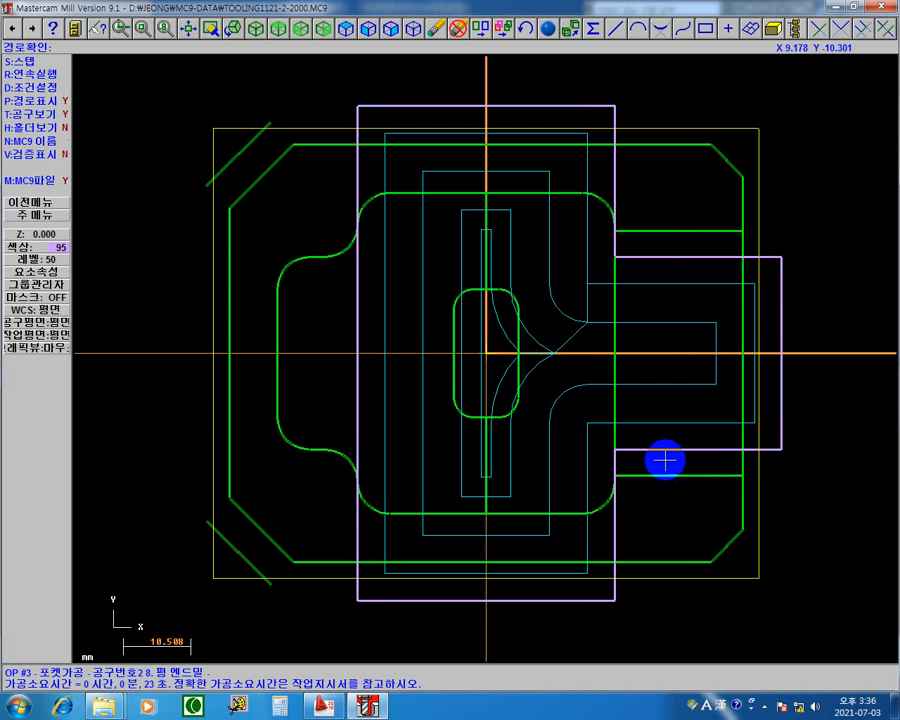
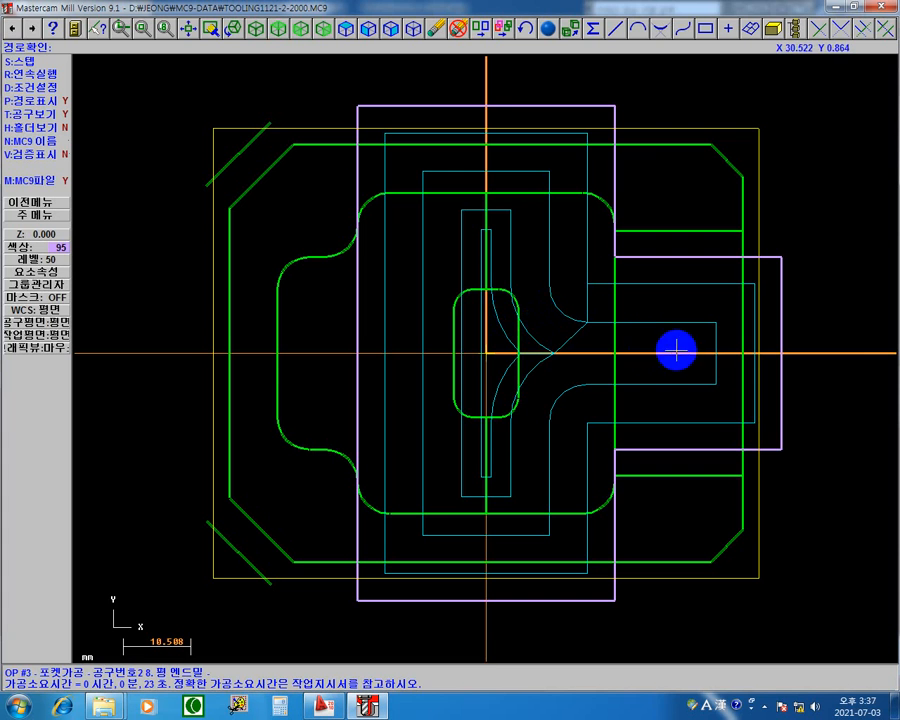
Review the pocket machining parameters of operation 3 against the displayed toolpath, keeping 모서리 절삭이송형태 at 안함.
{"action": "key", "text": "Escape"}
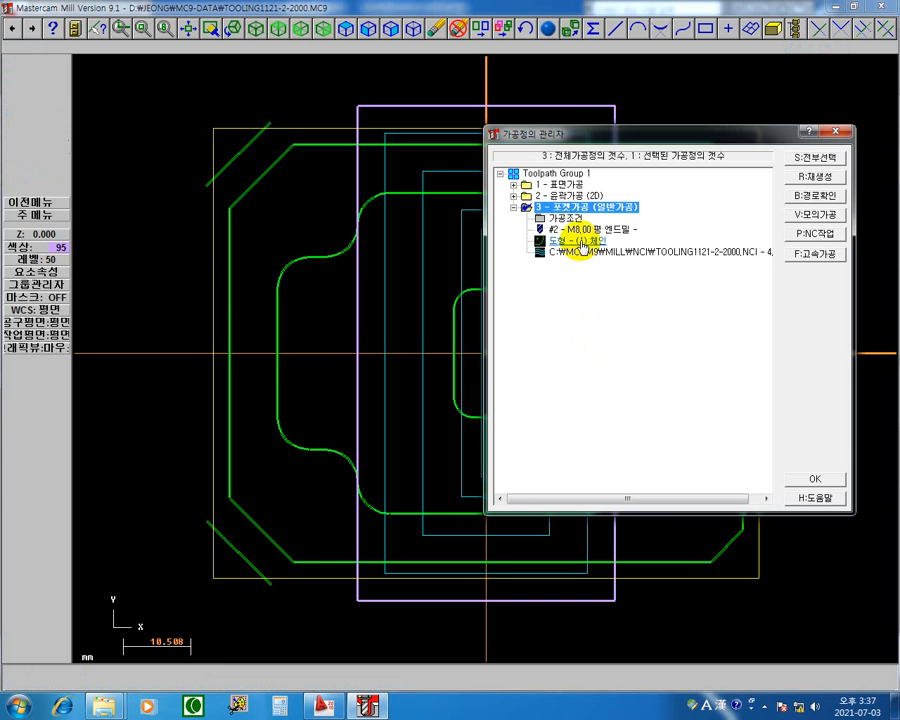
{"action": "left_click", "coordinate": [564, 222]}
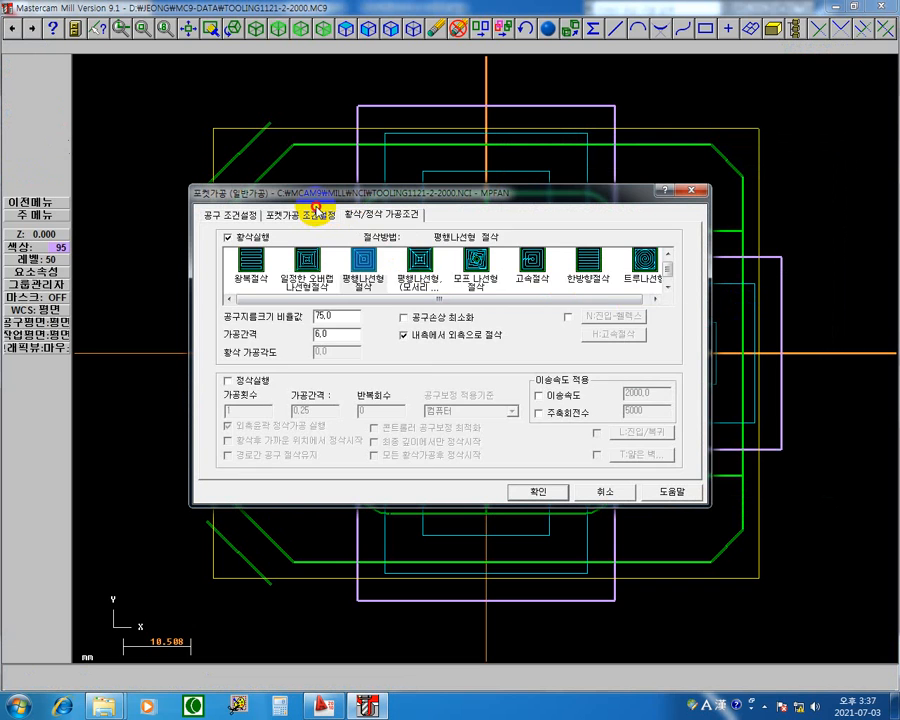
{"action": "left_click", "coordinate": [316, 213]}
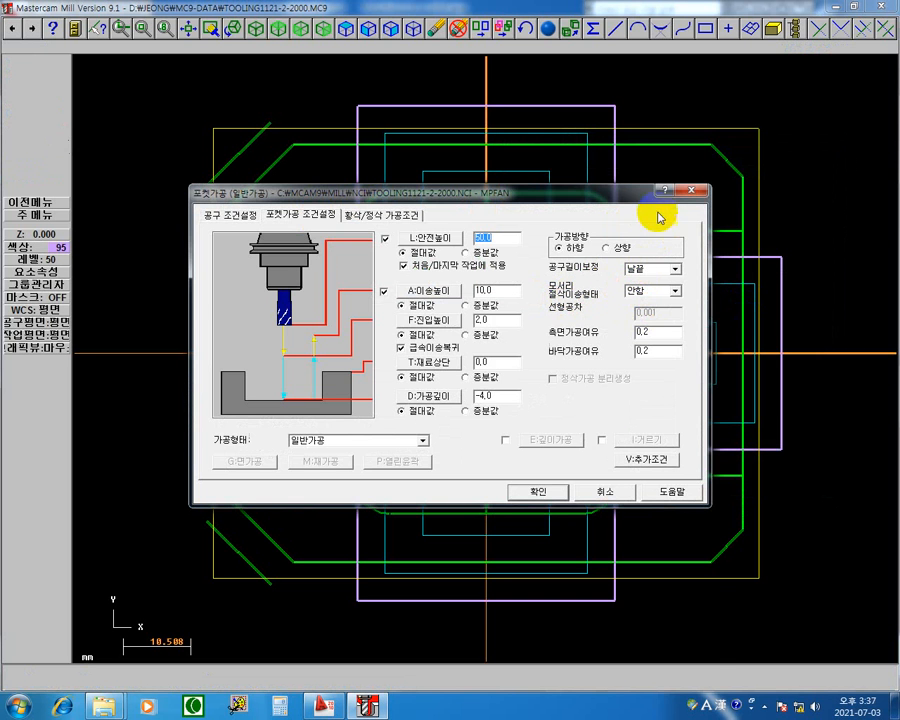
{"action": "mouse_move", "coordinate": [600, 193]}
{"action": "left_mouse_down"}
{"action": "mouse_move", "coordinate": [566, 544]}
{"action": "mouse_move", "coordinate": [607, 474]}
{"action": "left_mouse_up"}
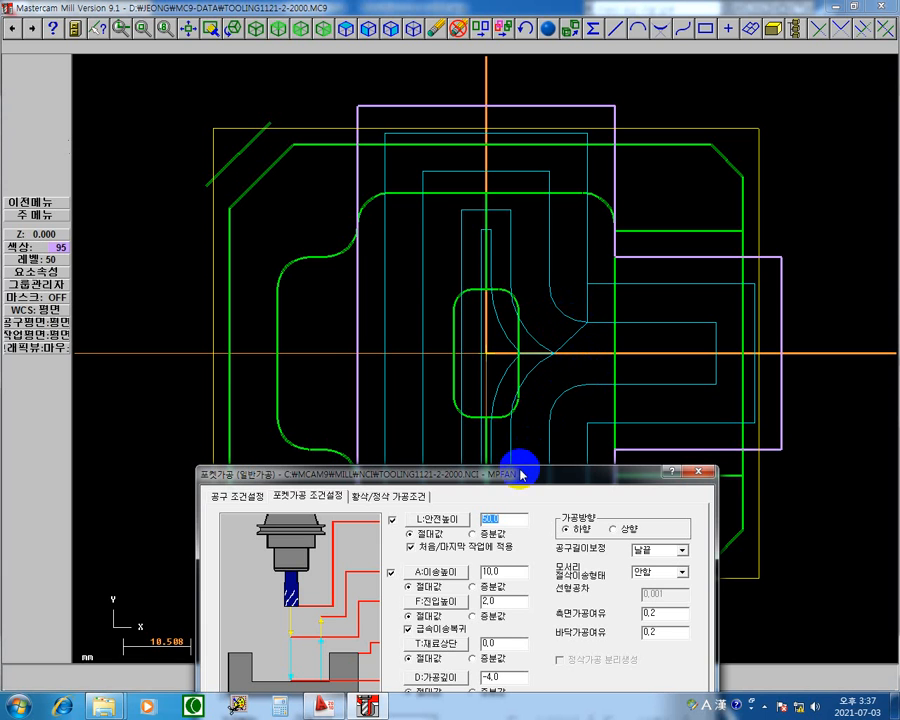
{"action": "left_click_drag", "start_coordinate": [520, 474], "coordinate": [551, 195]}
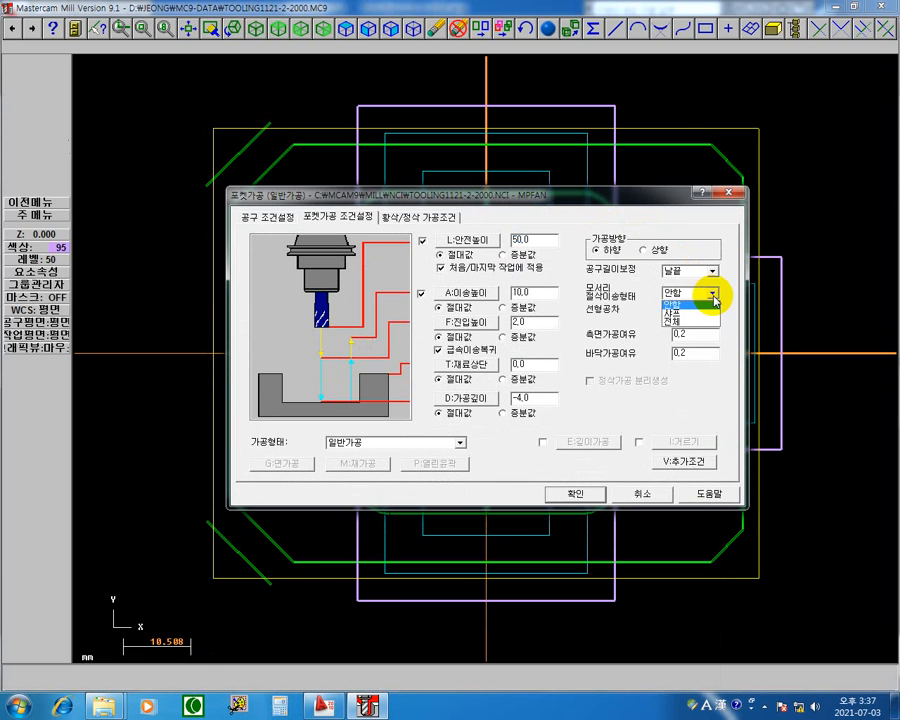
{"action": "left_click", "coordinate": [668, 304]}
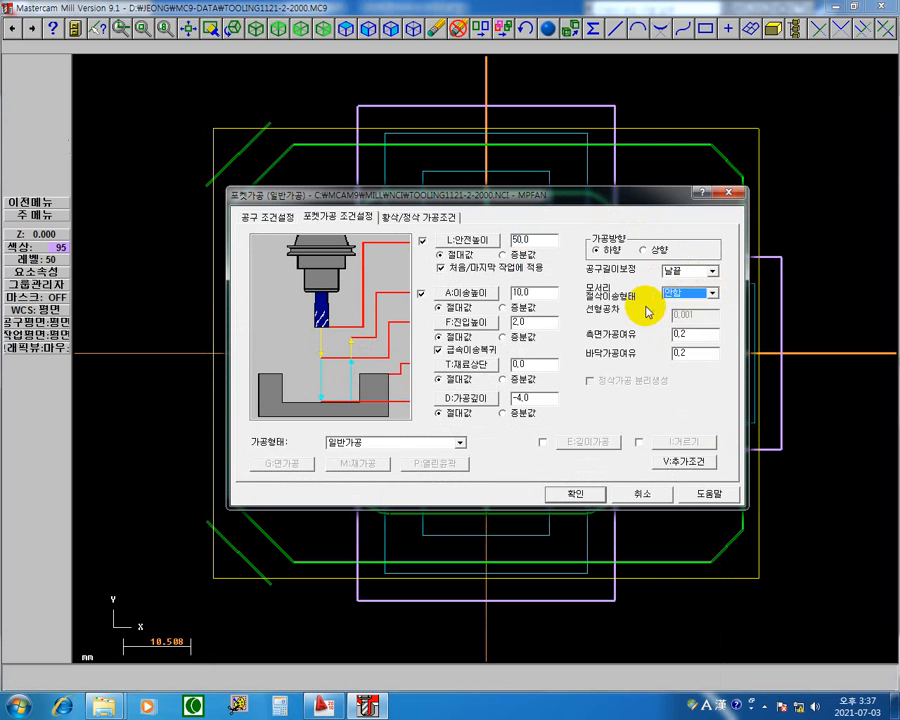
{"action": "left_click_drag", "start_coordinate": [639, 194], "coordinate": [518, 493]}
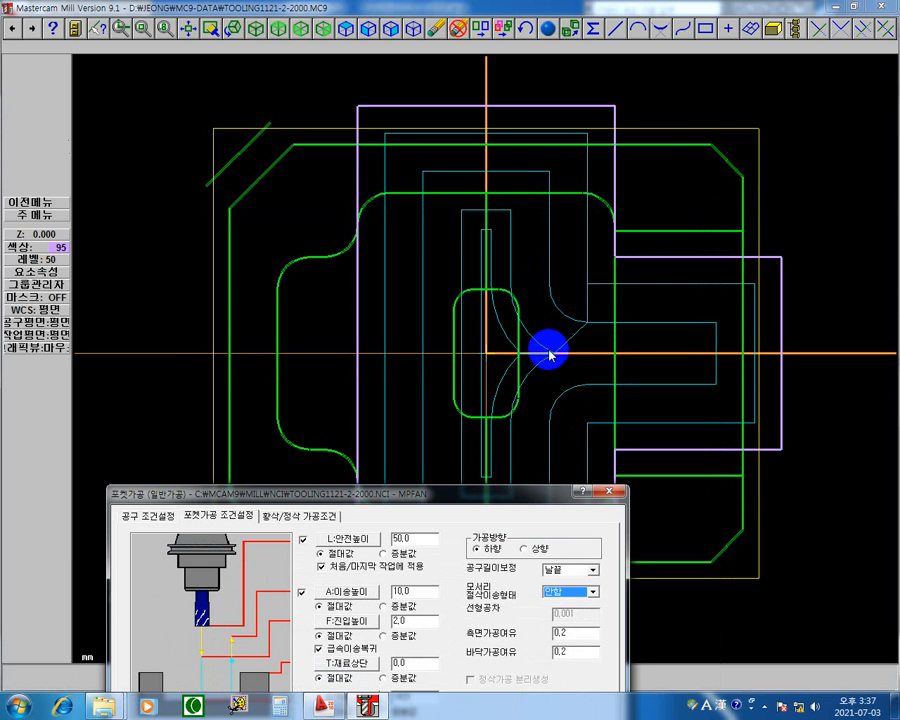
{"action": "left_click_drag", "start_coordinate": [514, 497], "coordinate": [572, 152]}
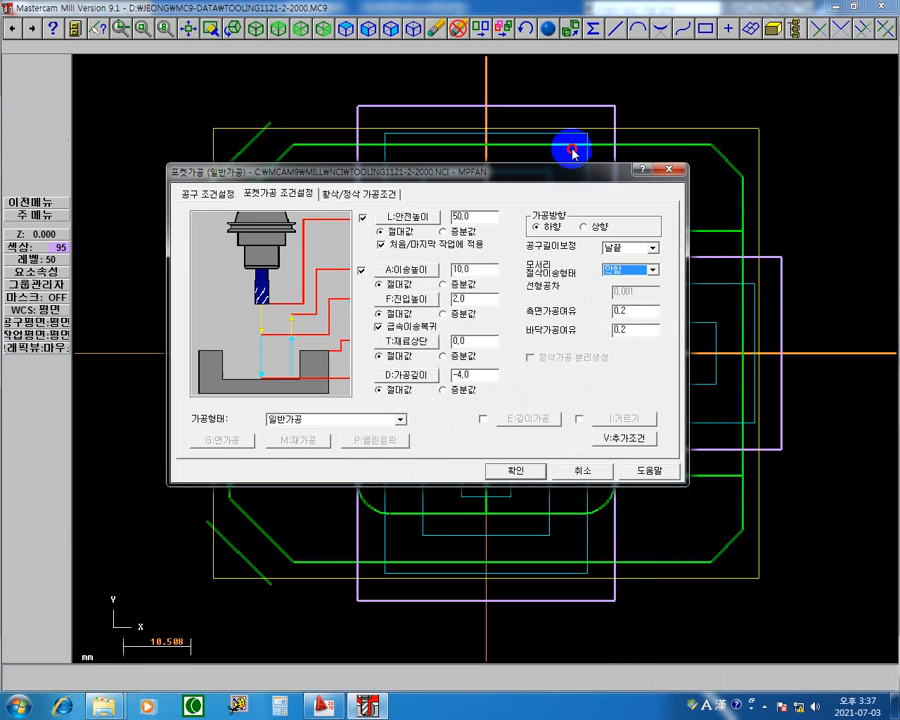
{"action": "left_click", "coordinate": [667, 150]}
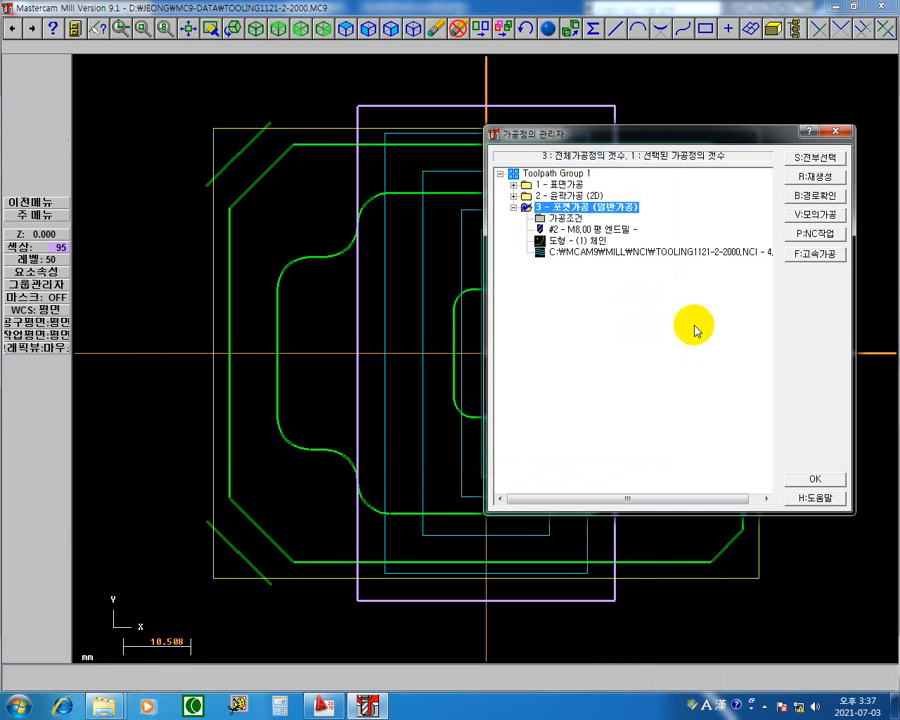
{"action": "left_click_drag", "start_coordinate": [667, 128], "coordinate": [404, 420]}
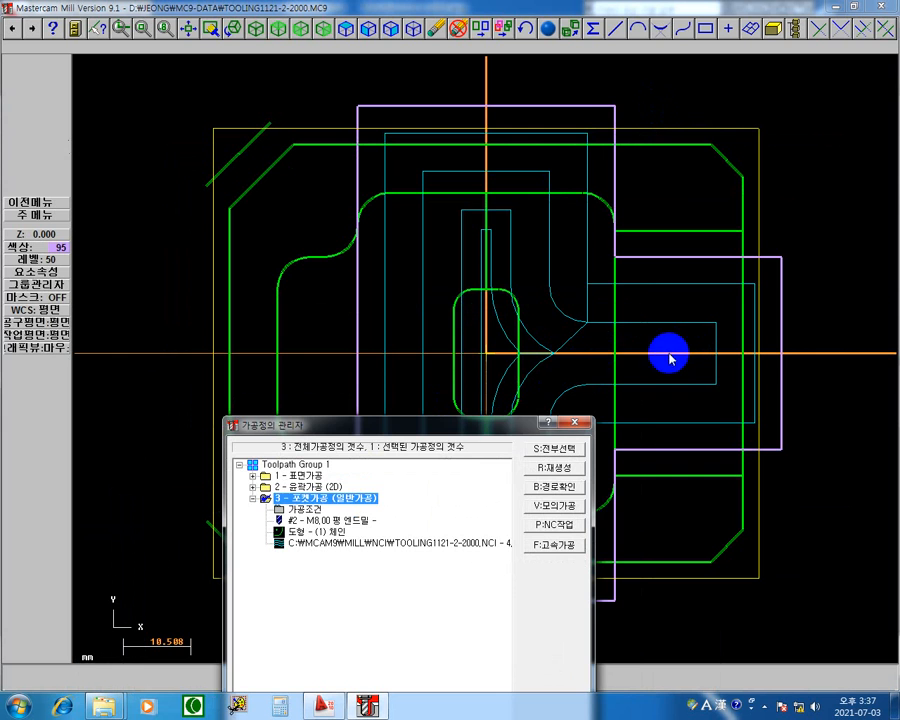
{"action": "left_click_drag", "start_coordinate": [479, 422], "coordinate": [613, 118]}
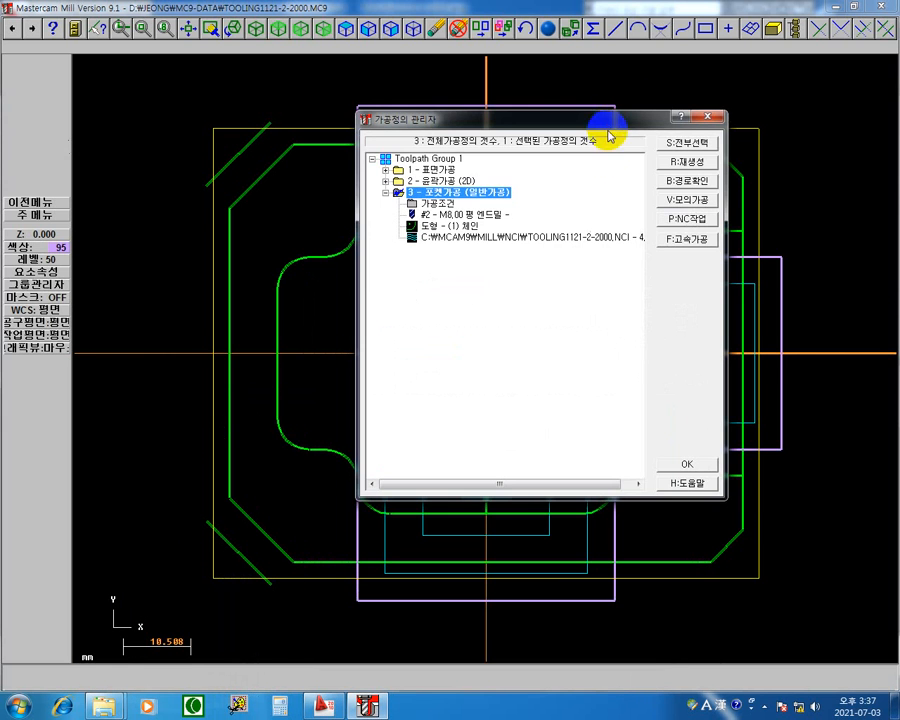
Set the 공구지름크기 비율값 of the pocket roughing to 60 percent and regenerate operation 3.
{"action": "left_click", "coordinate": [436, 207]}
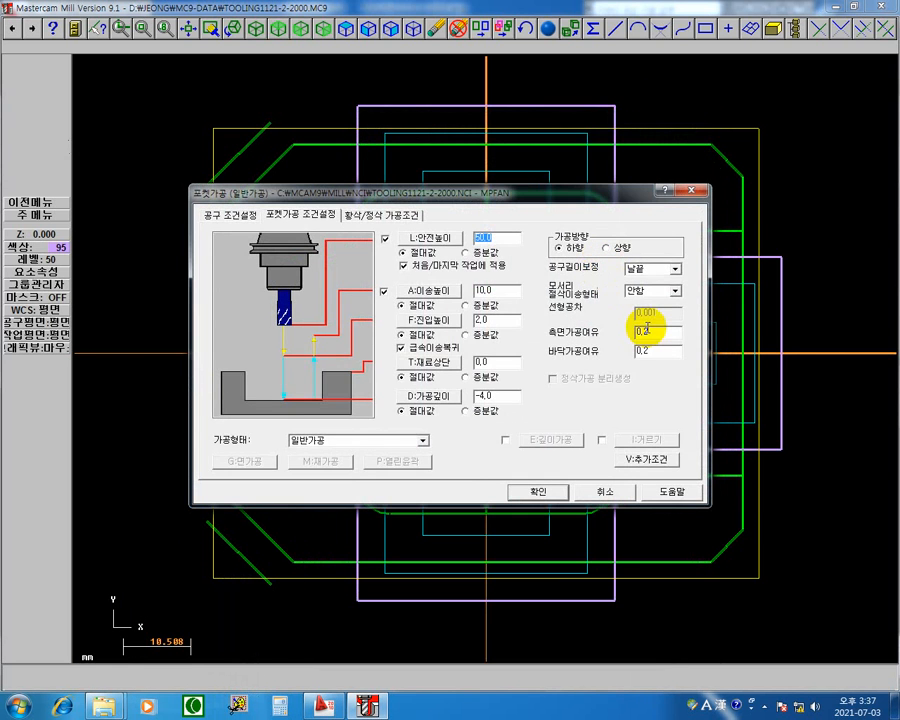
{"action": "left_click", "coordinate": [386, 216]}
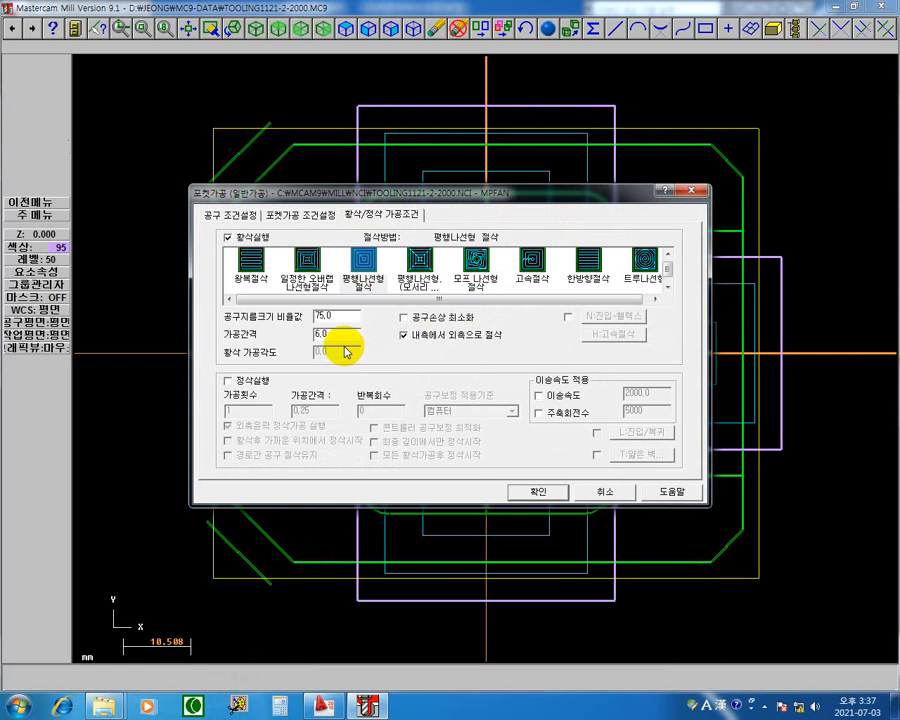
{"action": "double_click", "coordinate": [340, 318]}
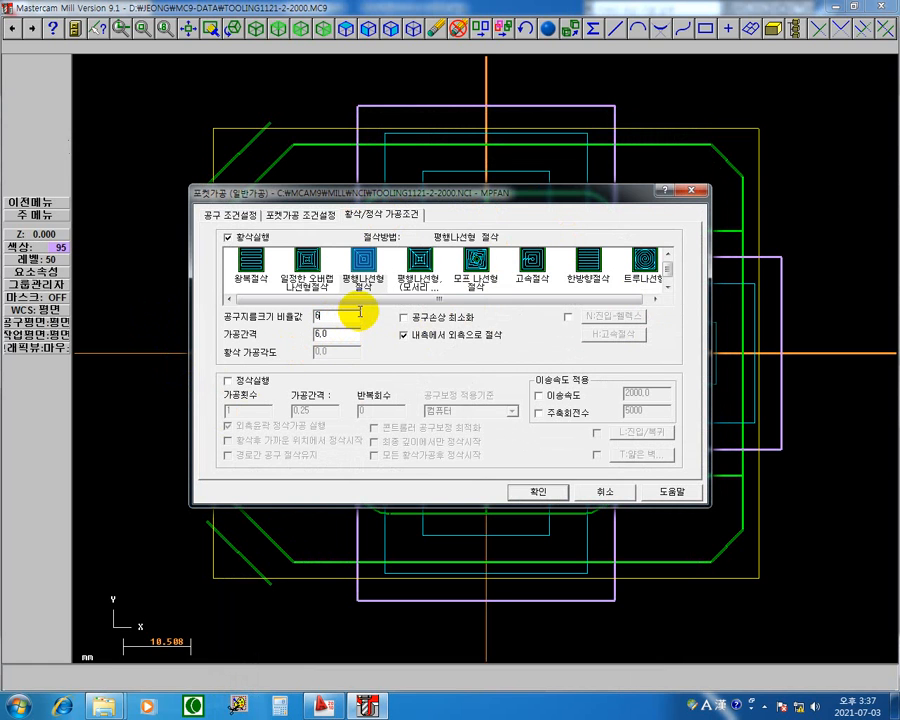
{"action": "key", "text": "Return"}
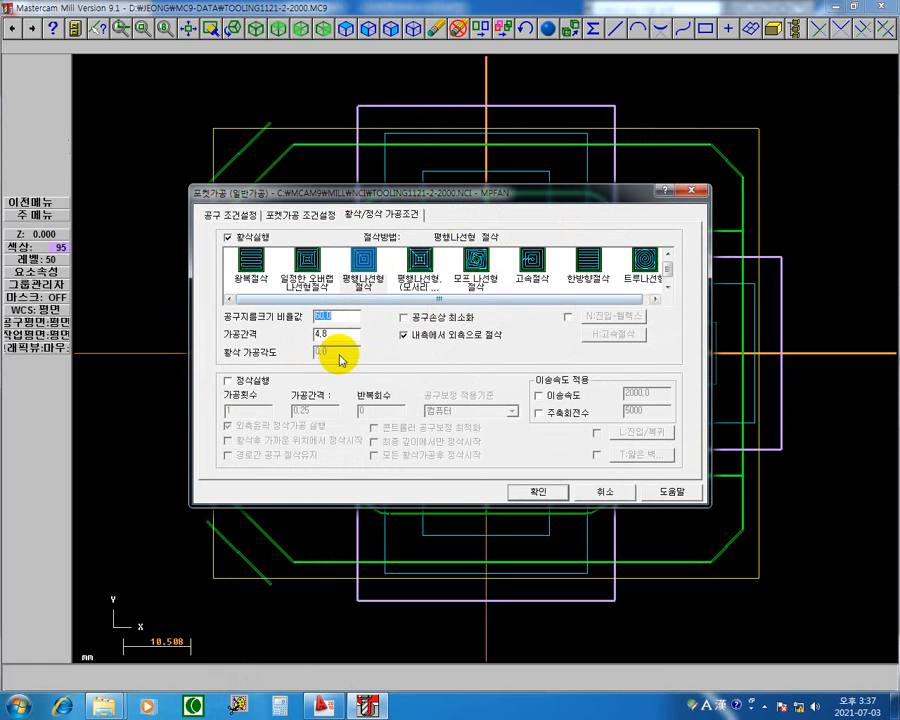
{"action": "left_click", "coordinate": [540, 492]}
{"action": "left_click", "coordinate": [707, 164]}
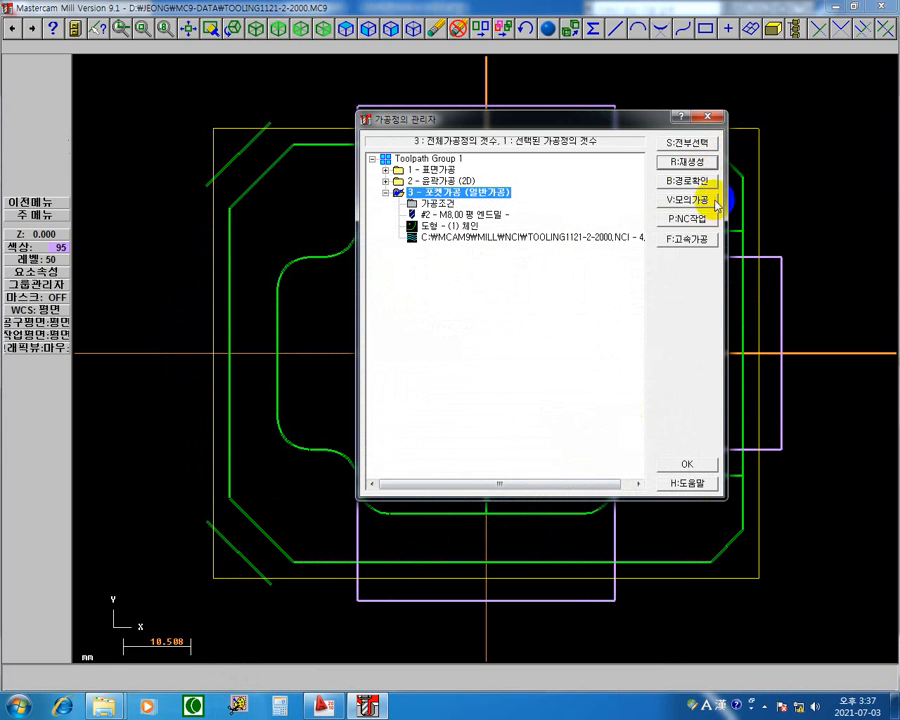
Backplot the regenerated pocket toolpath of operation 3 continuously from start to end.
{"action": "left_click", "coordinate": [517, 238]}
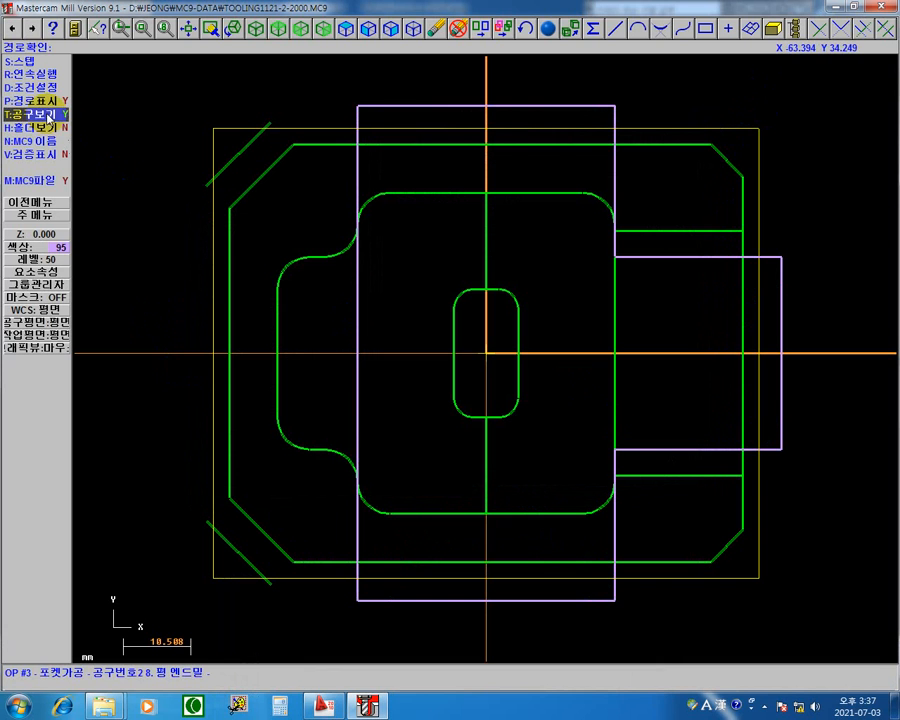
{"action": "left_click", "coordinate": [38, 76]}
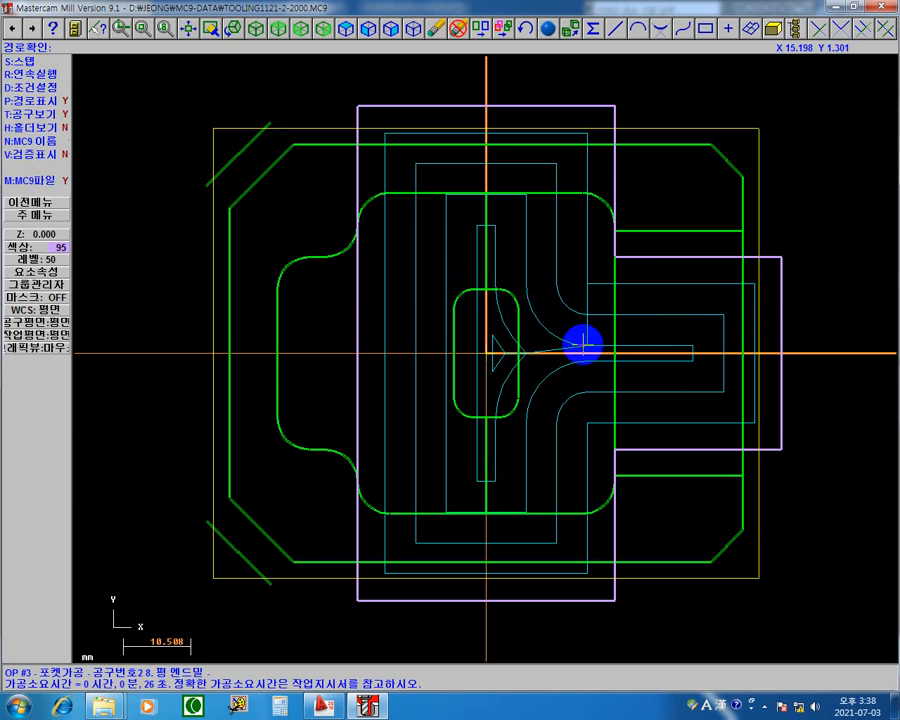
{"action": "left_click", "coordinate": [47, 184]}
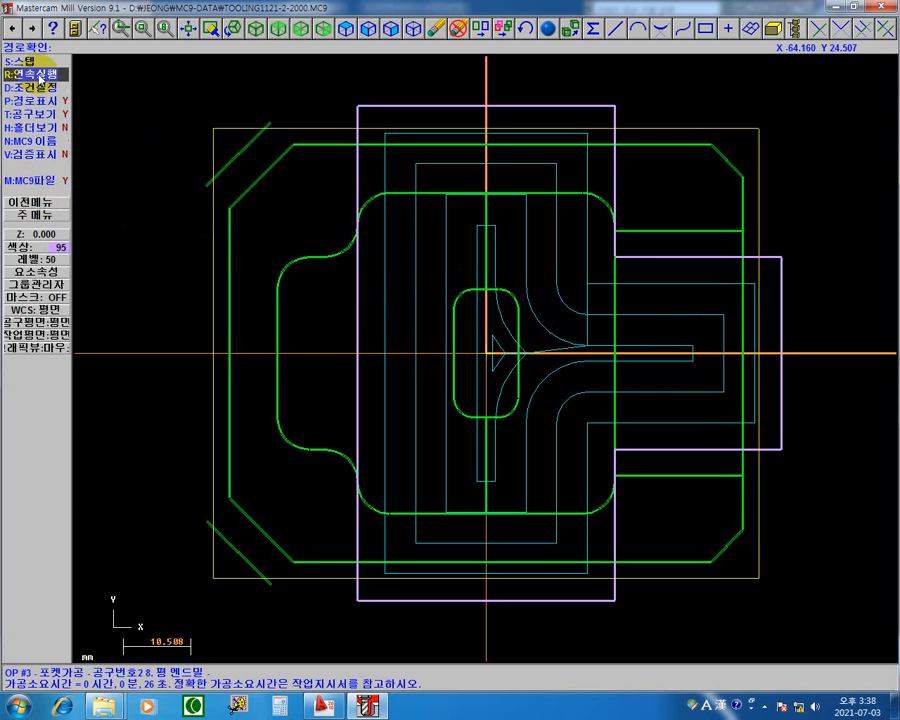
Turn on the verify display (검증표시) and step the 8 mm end mill through the whole regenerated pocket toolpath.
{"action": "left_click", "coordinate": [46, 156]}
{"action": "key", "text": "s"}
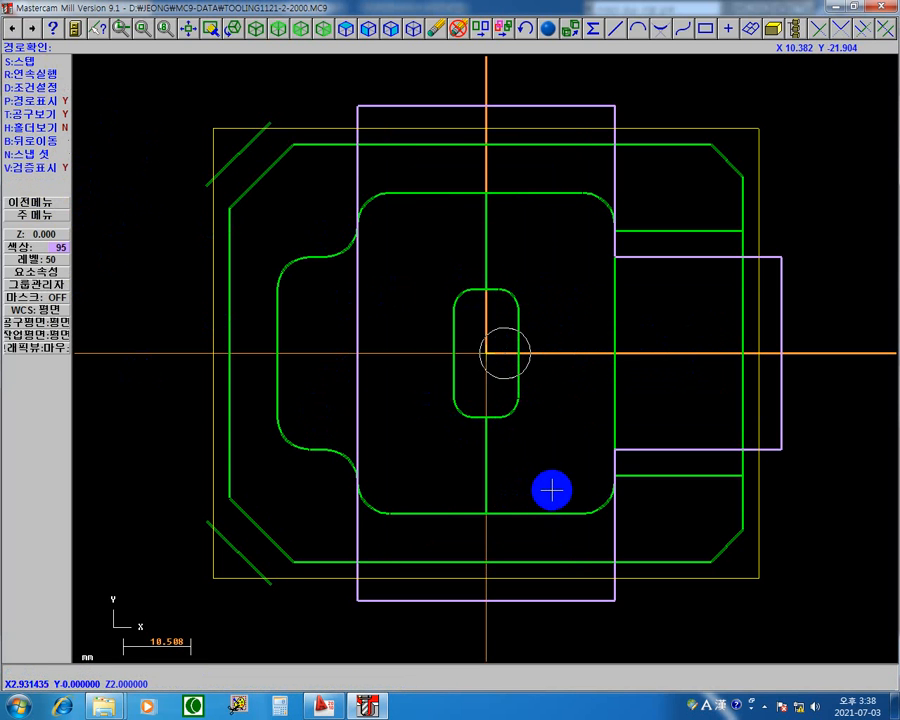
{"action": "key", "text": "s"}
{"action": "key", "text": "s"}
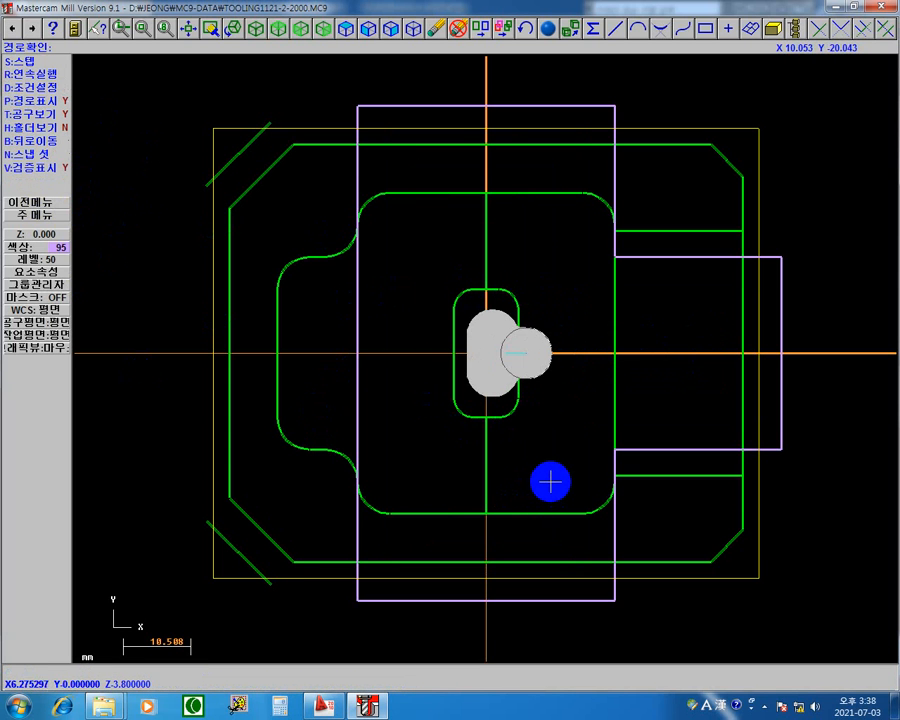
{"action": "key", "text": "s"}
{"action": "key", "text": "s"}
{"action": "key", "text": "s"}
{"action": "key", "text": "s"}
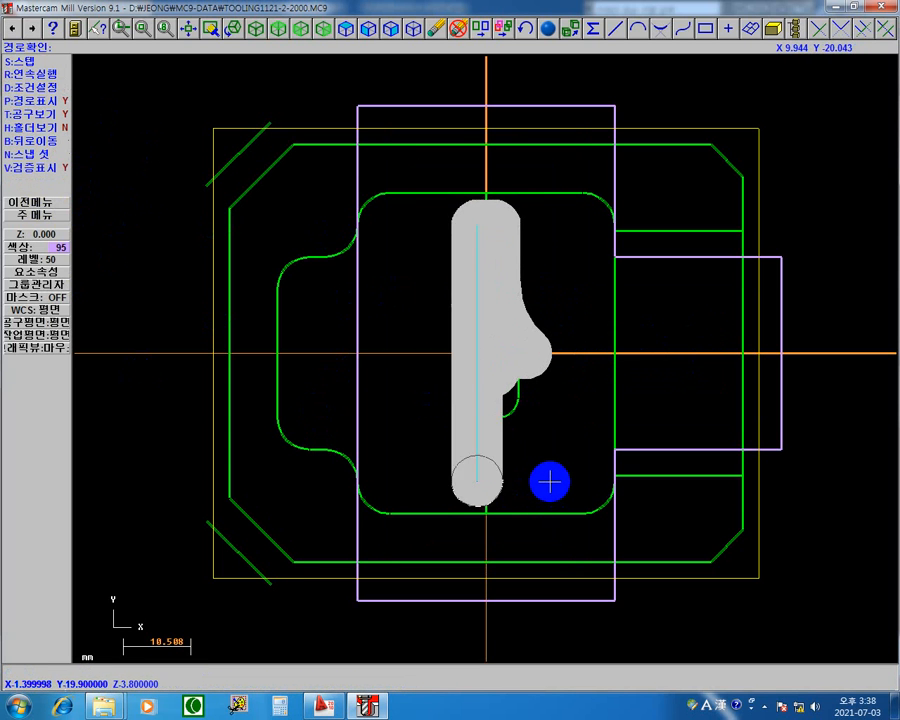
{"action": "key", "text": "s"}
{"action": "key", "text": "s"}
{"action": "key", "text": "s"}
{"action": "key", "text": "s"}
{"action": "key", "text": "s"}
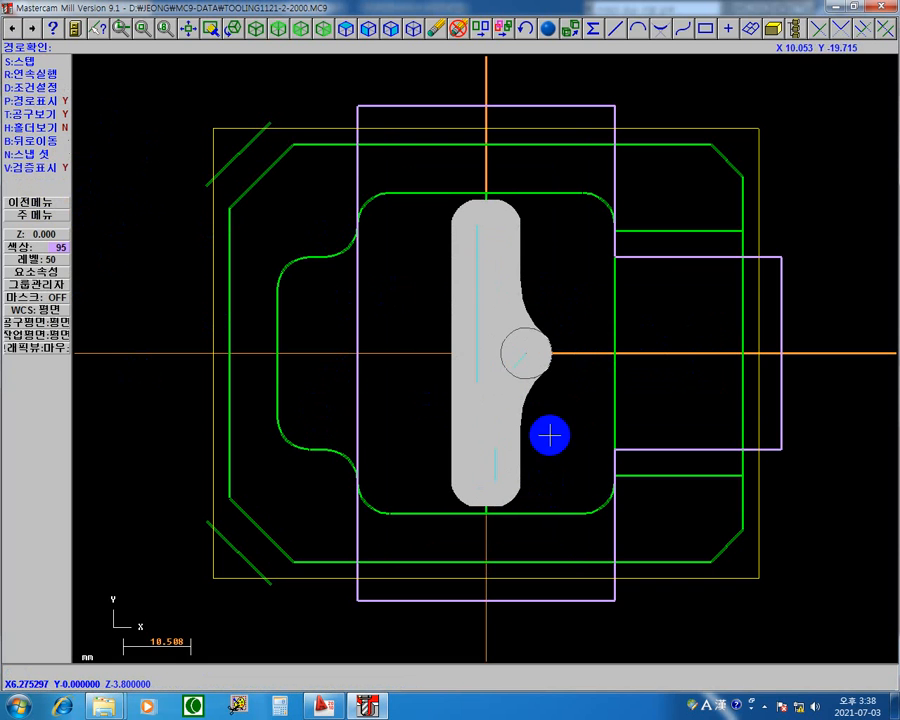
{"action": "key", "text": "s"}
{"action": "key", "text": "s"}
{"action": "key", "text": "s"}
{"action": "key", "text": "s"}
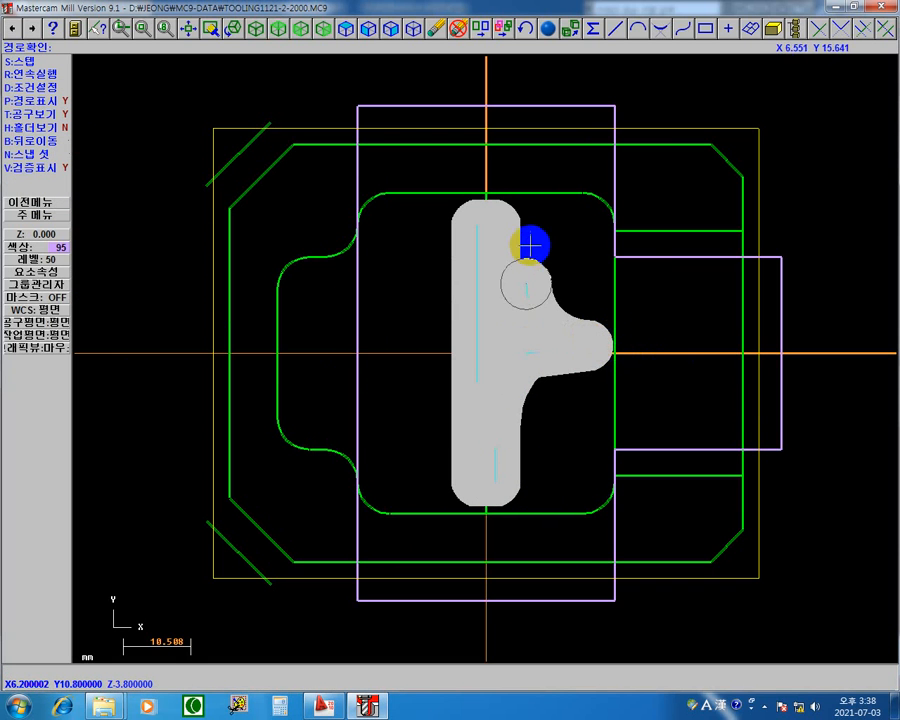
{"action": "key", "text": "s"}
{"action": "key", "text": "s"}
{"action": "key", "text": "s"}
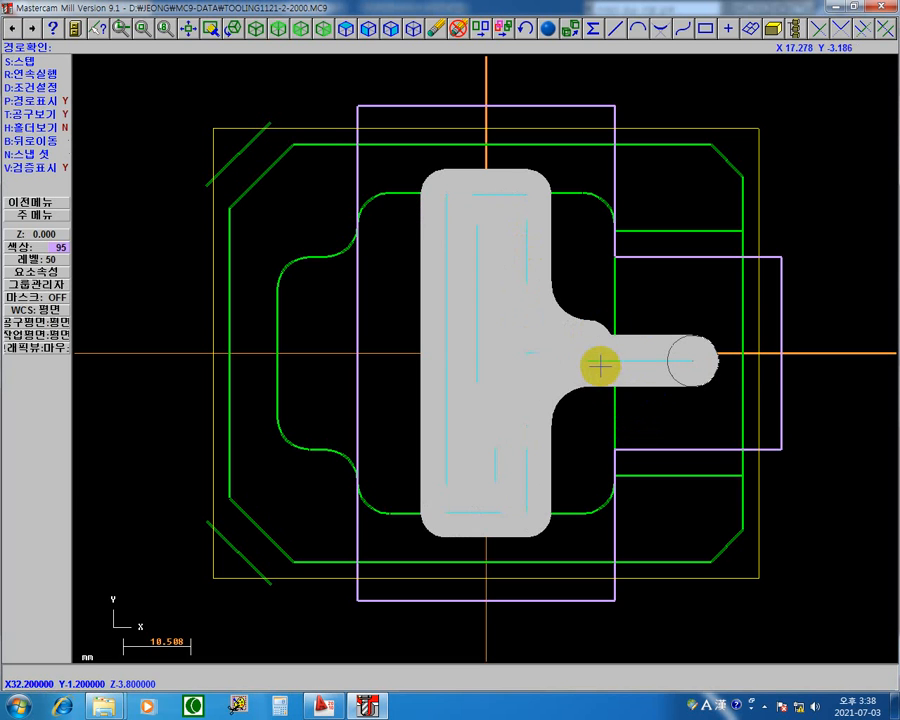
{"action": "key", "text": "s"}
{"action": "key", "text": "s"}
{"action": "key", "text": "s"}
{"action": "key", "text": "s"}
{"action": "key", "text": "s"}
{"action": "key", "text": "s"}
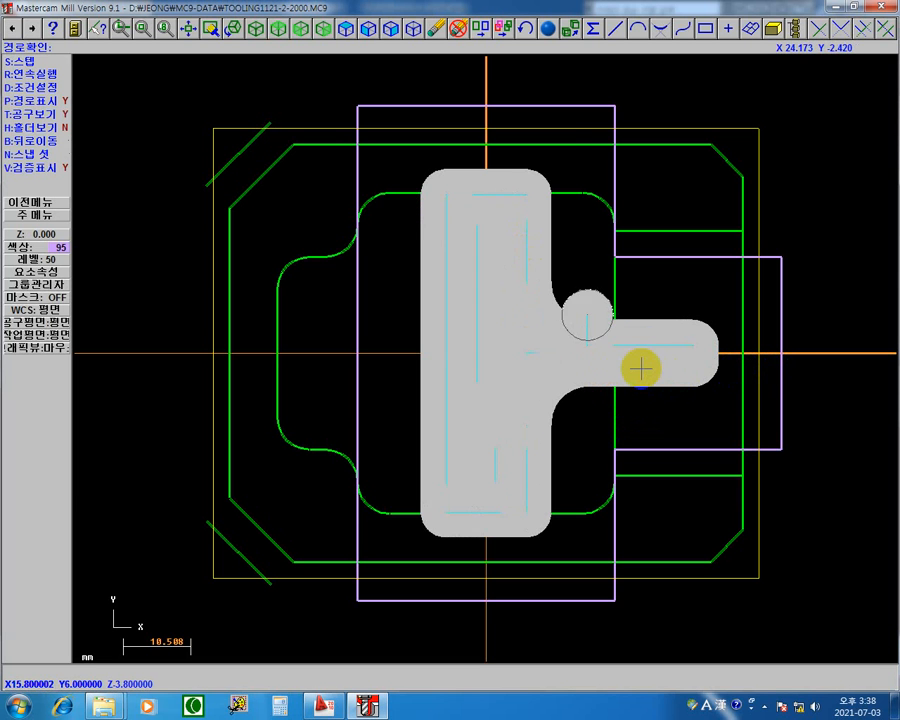
{"action": "key", "text": "s"}
{"action": "key", "text": "s"}
{"action": "key", "text": "s"}
{"action": "key", "text": "s"}
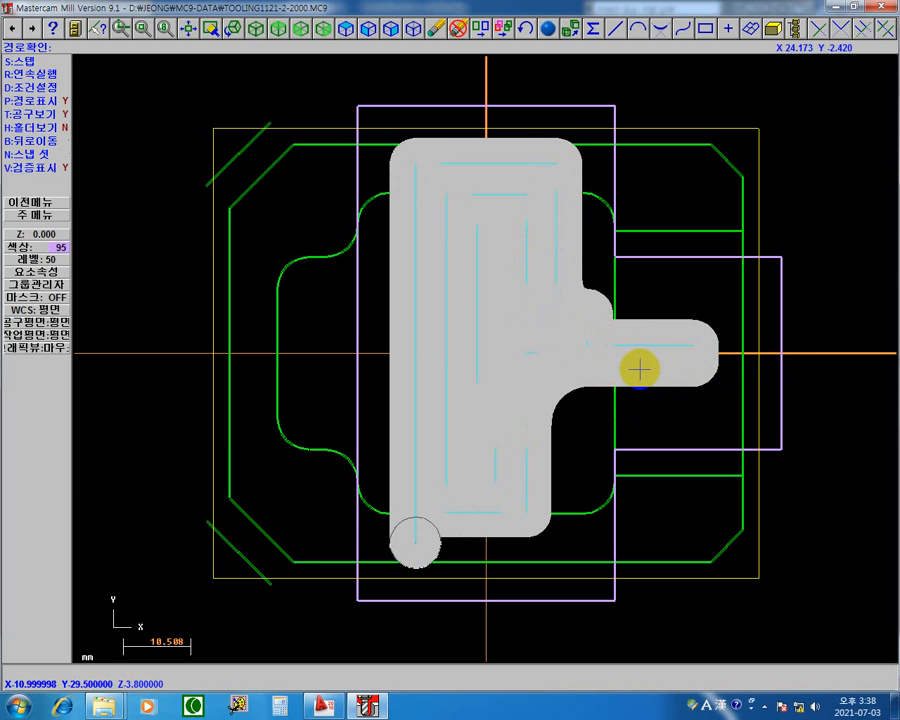
{"action": "key", "text": "s"}
{"action": "key", "text": "s"}
{"action": "key", "text": "s"}
{"action": "key", "text": "s"}
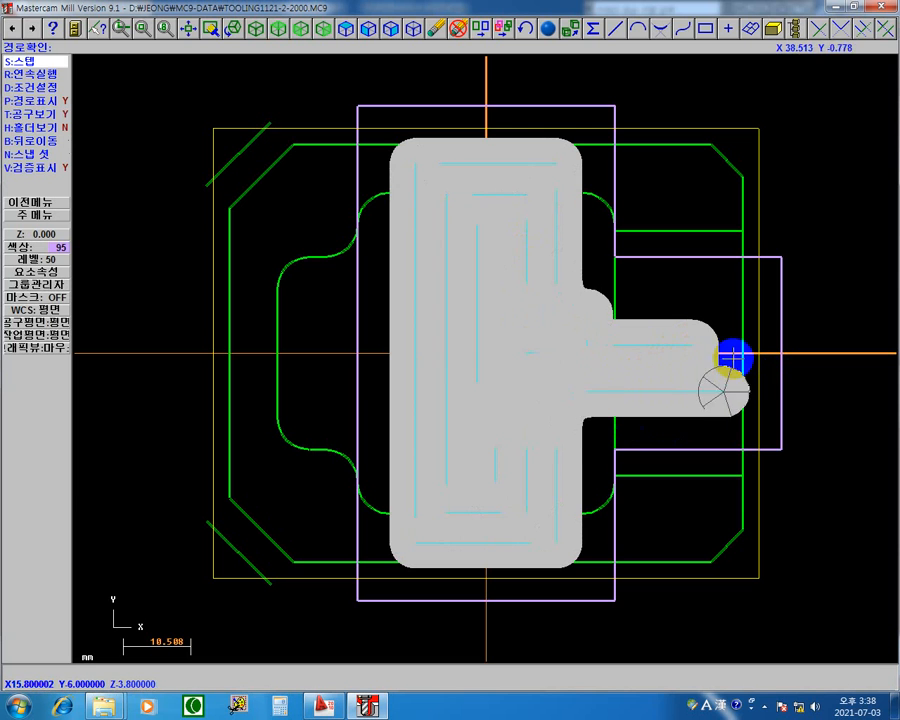
{"action": "key", "text": "s"}
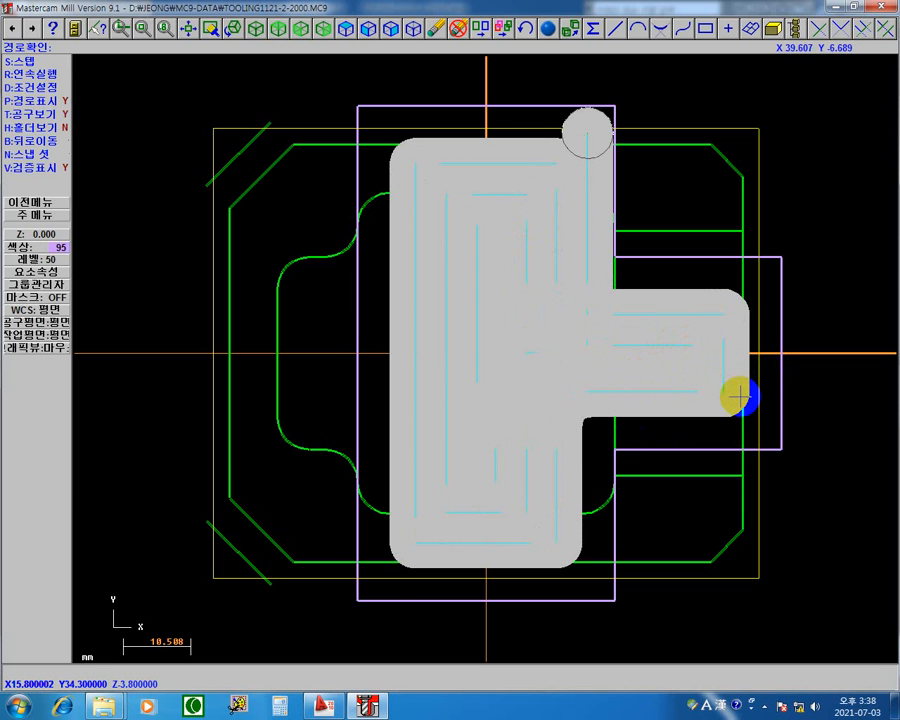
{"action": "key", "text": "s"}
{"action": "key", "text": "s"}
{"action": "key", "text": "s"}
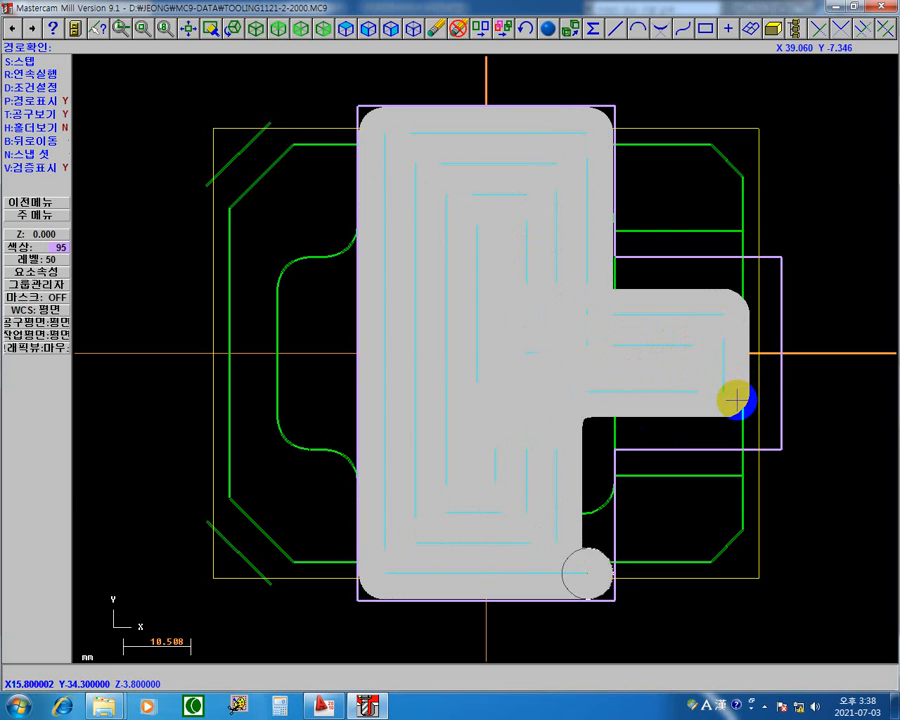
{"action": "key", "text": "s"}
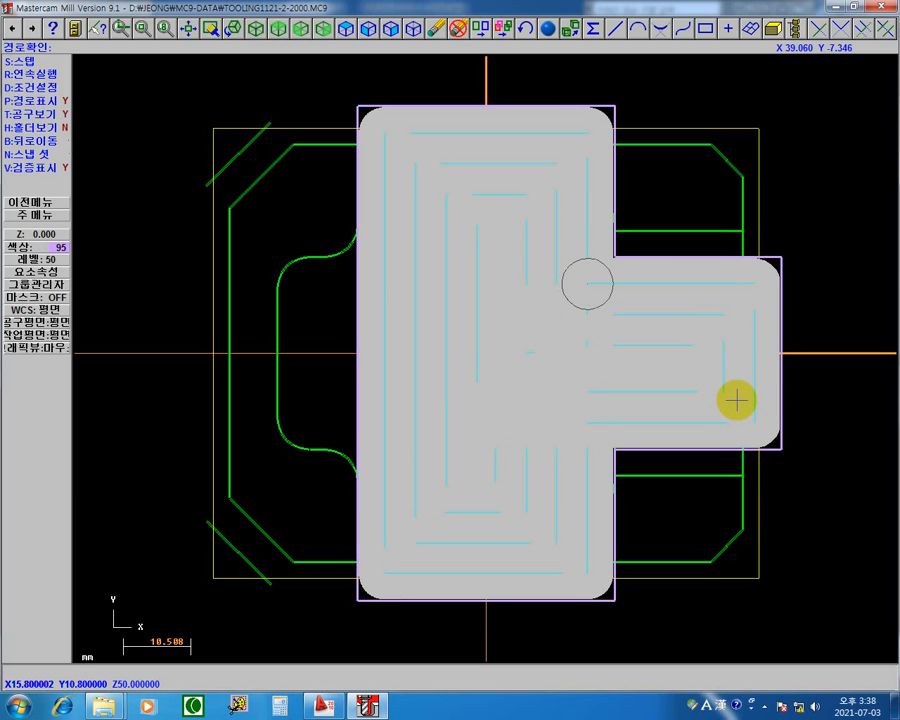
{"action": "key", "text": "s"}
{"action": "key", "text": "Return"}
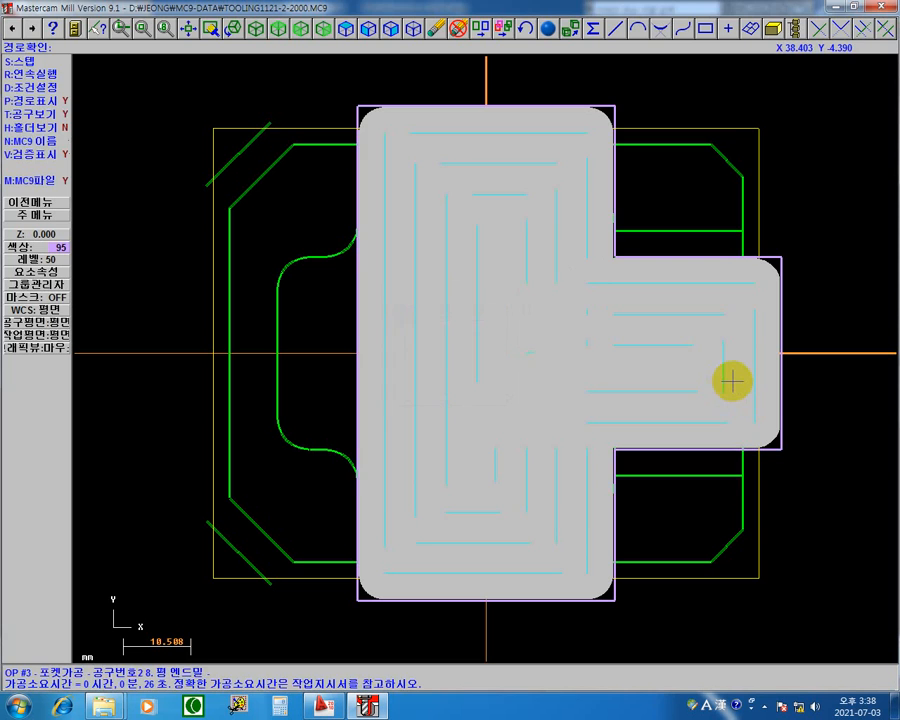
{"action": "key", "text": "Escape"}
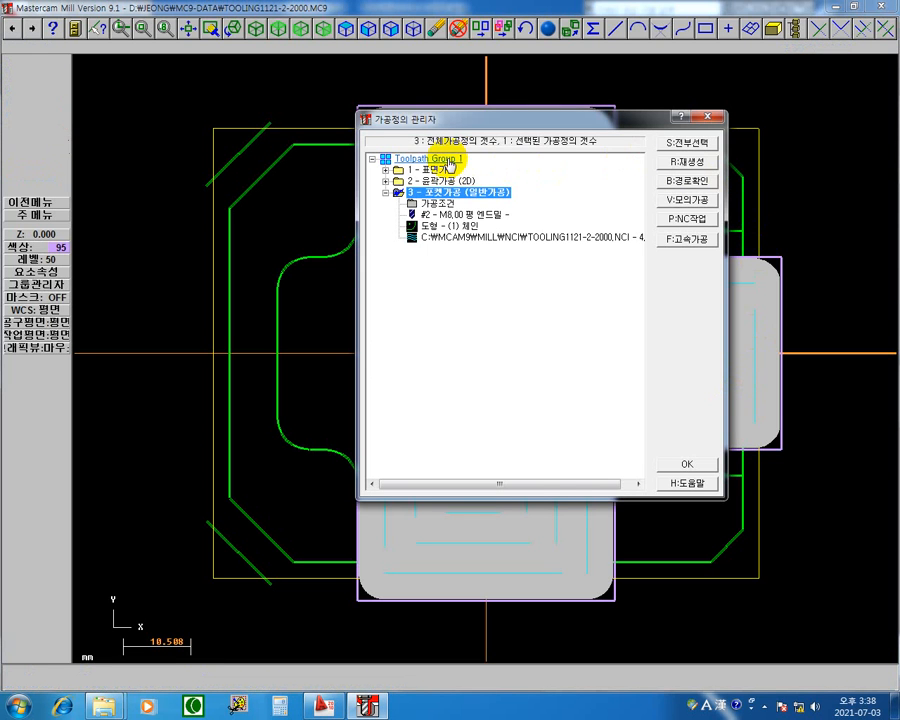
Select all operations in Toolpath Group 1 and open their solid machining simulation (모의가공).
{"action": "left_click", "coordinate": [690, 144]}
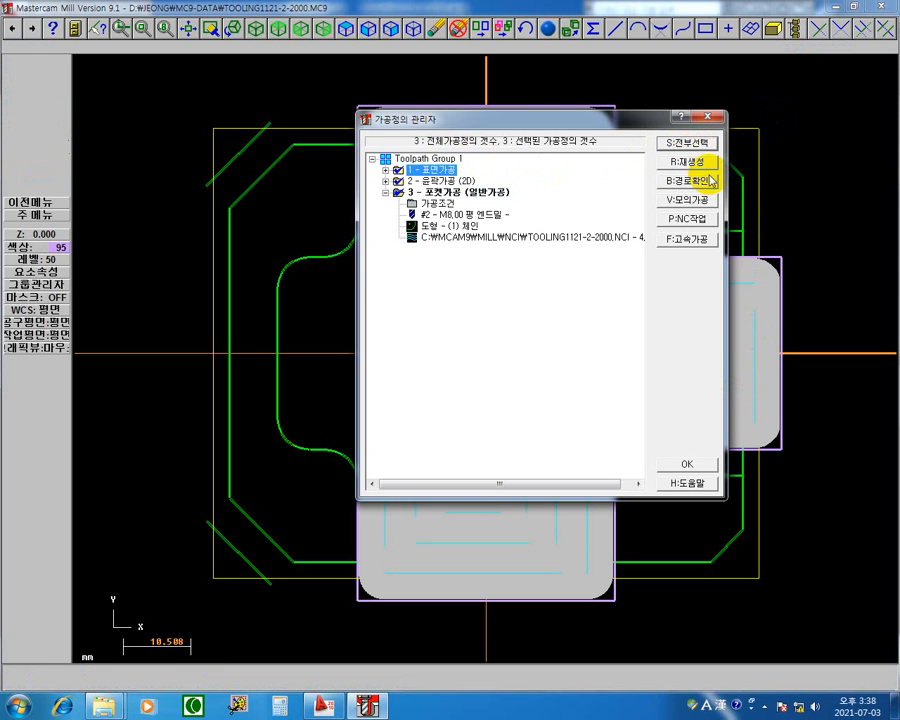
{"action": "left_click", "coordinate": [700, 202]}
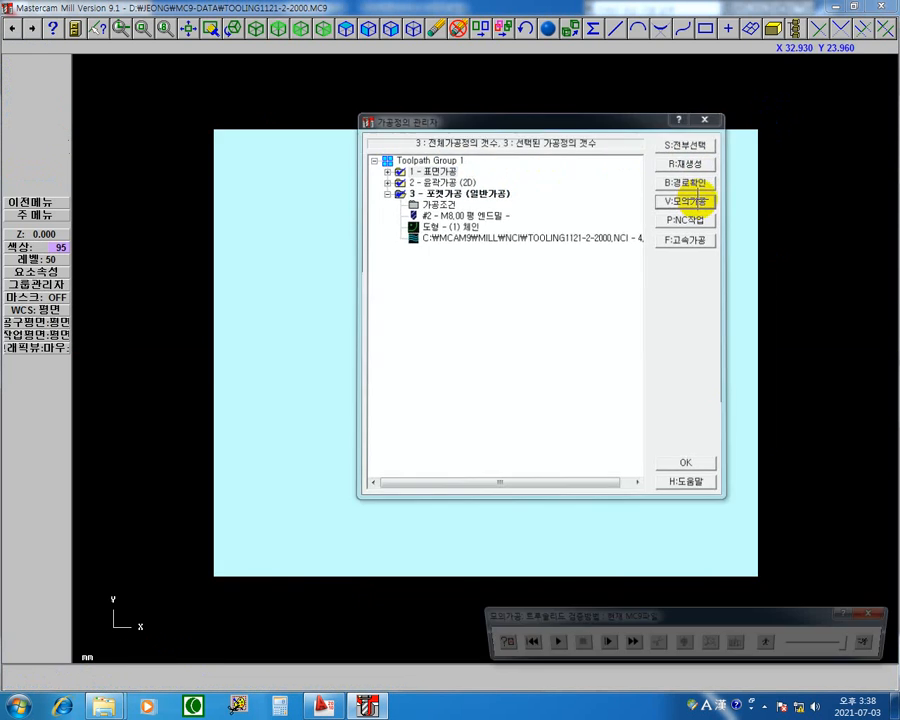
Show the stock in isometric view and review the simulation settings (모의가공 조건설정), including the stop at tool change (공구교환시 정지).
{"action": "right_click", "coordinate": [571, 108]}
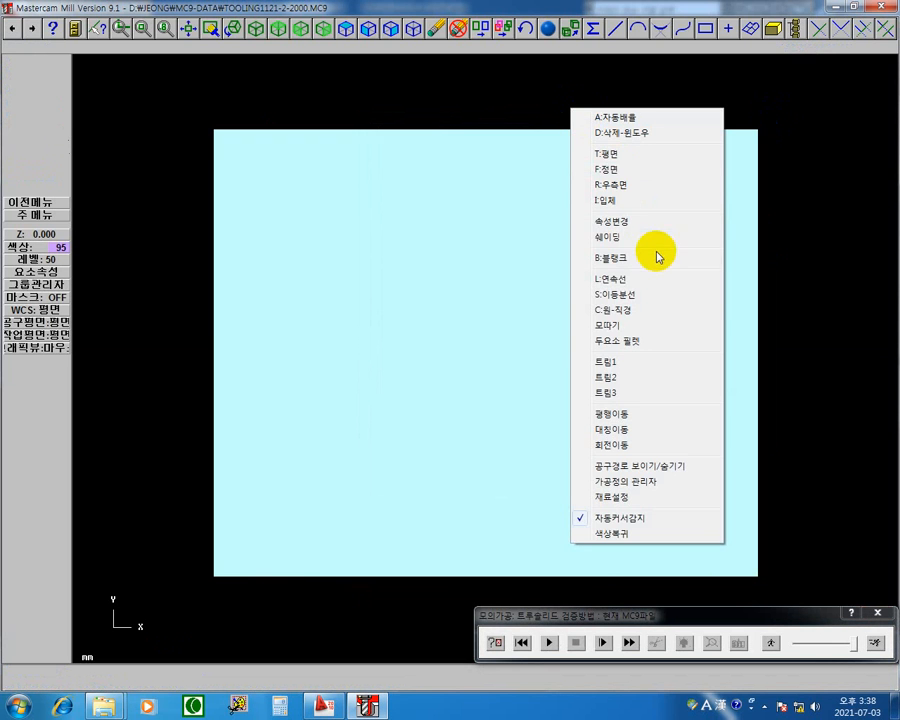
{"action": "left_click", "coordinate": [612, 203]}
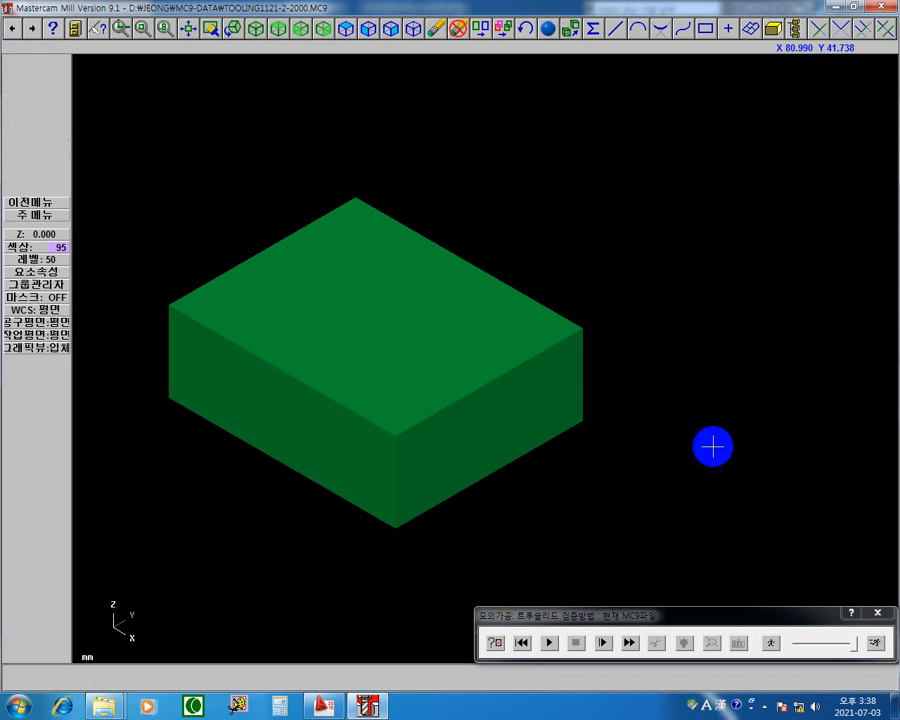
{"action": "left_click_drag", "start_coordinate": [557, 617], "coordinate": [519, 90]}
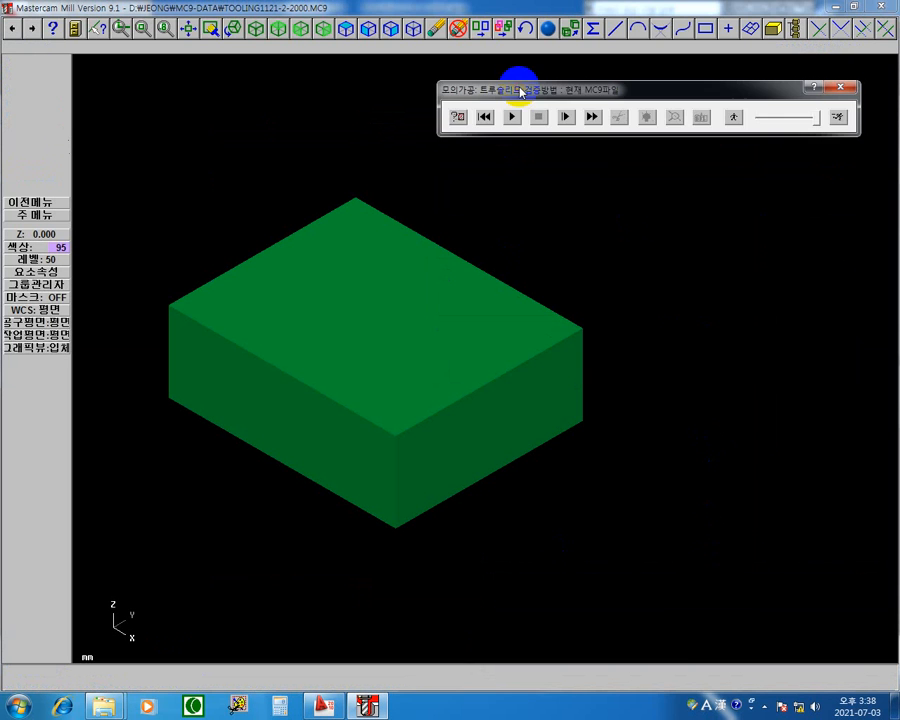
{"action": "left_click", "coordinate": [457, 117]}
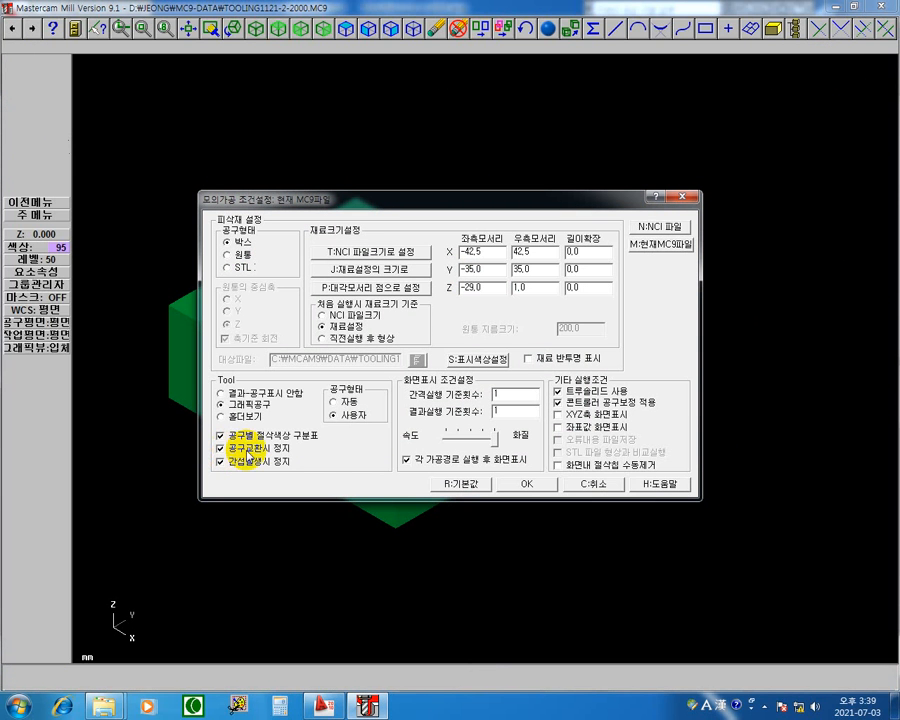
{"action": "left_click", "coordinate": [545, 487]}
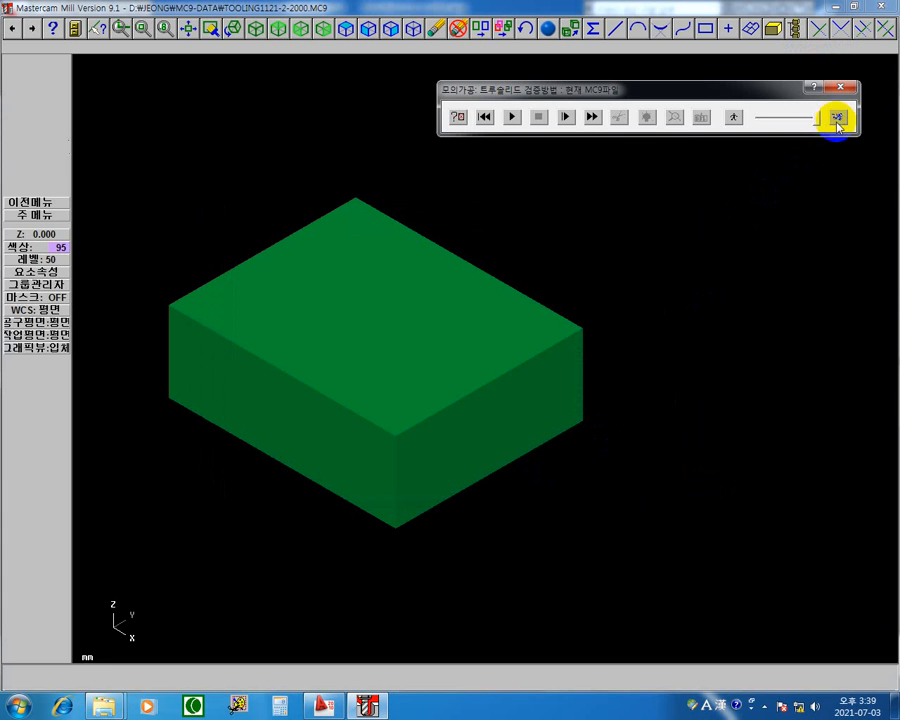
Run the solid simulation through facing, contouring and pocketing, with playback slowed to minimum speed for the pocket, and close the simulation.
{"action": "left_click", "coordinate": [511, 118]}
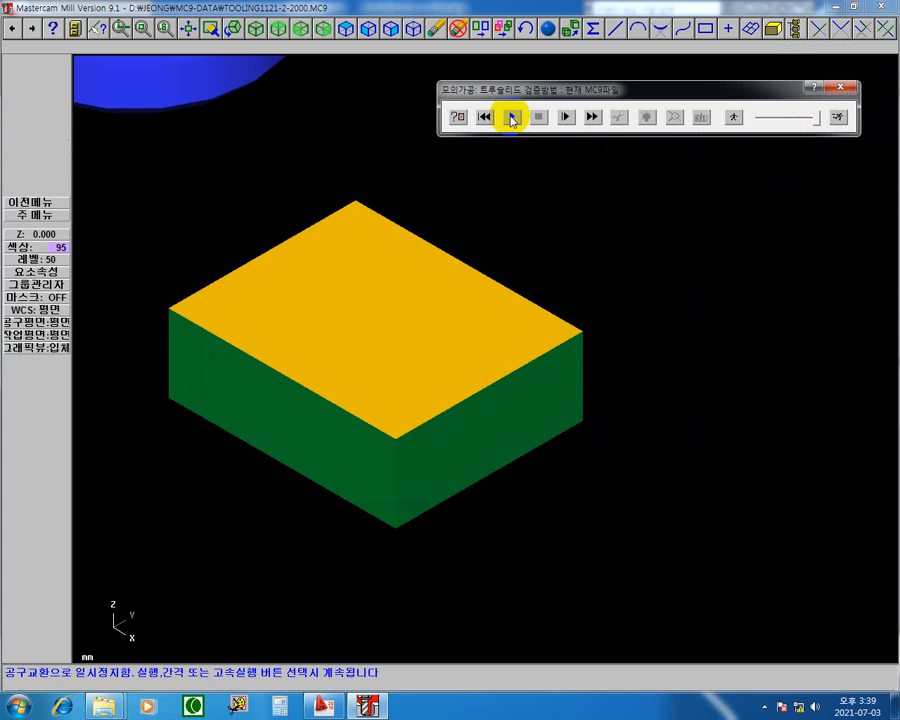
{"action": "left_click", "coordinate": [511, 118]}
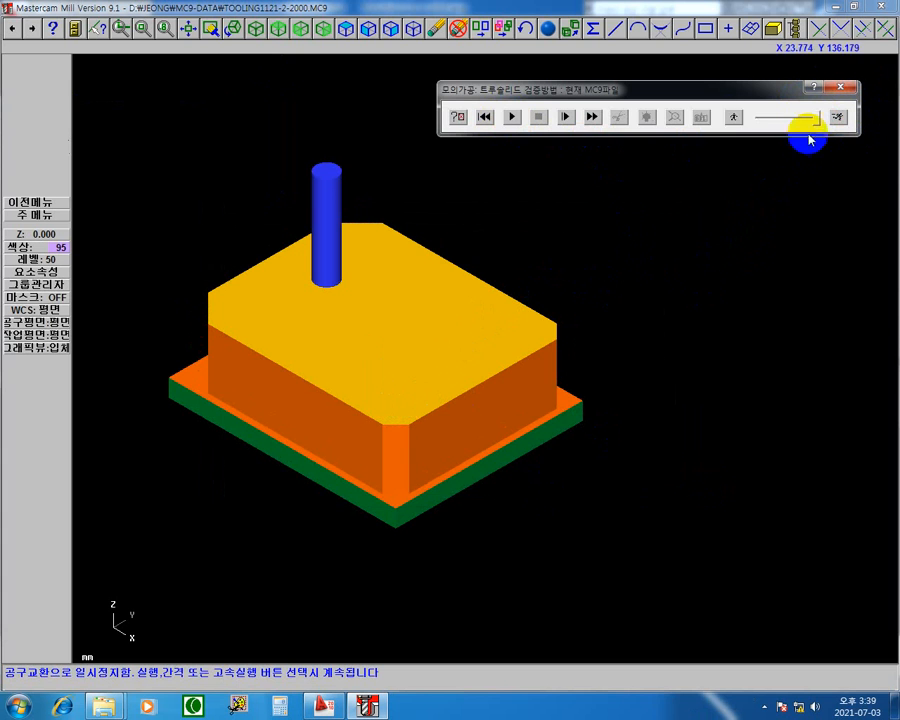
{"action": "left_click", "coordinate": [733, 118]}
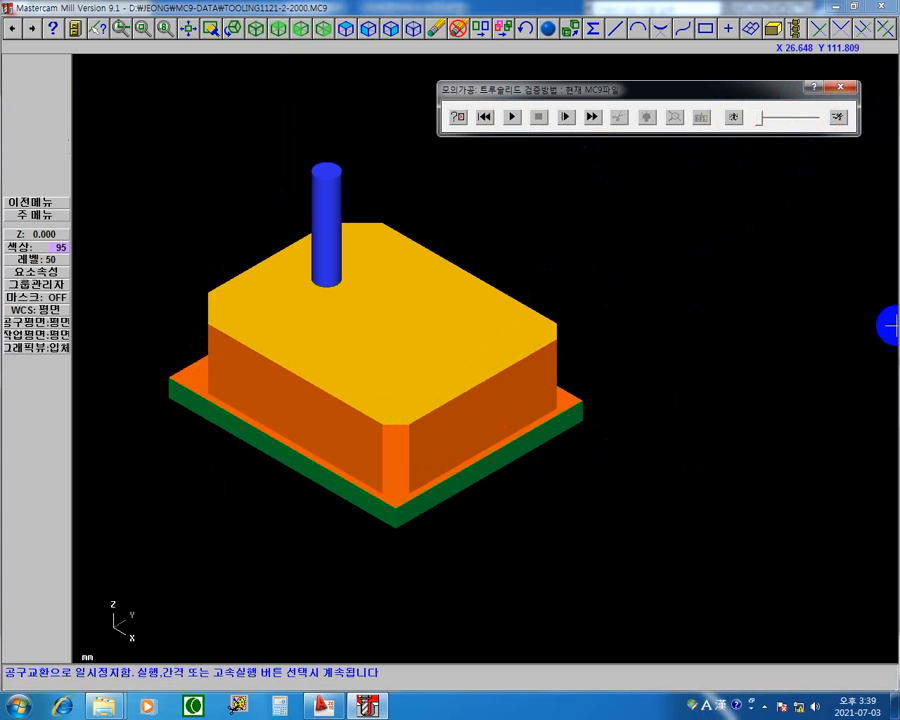
{"action": "left_click", "coordinate": [724, 128]}
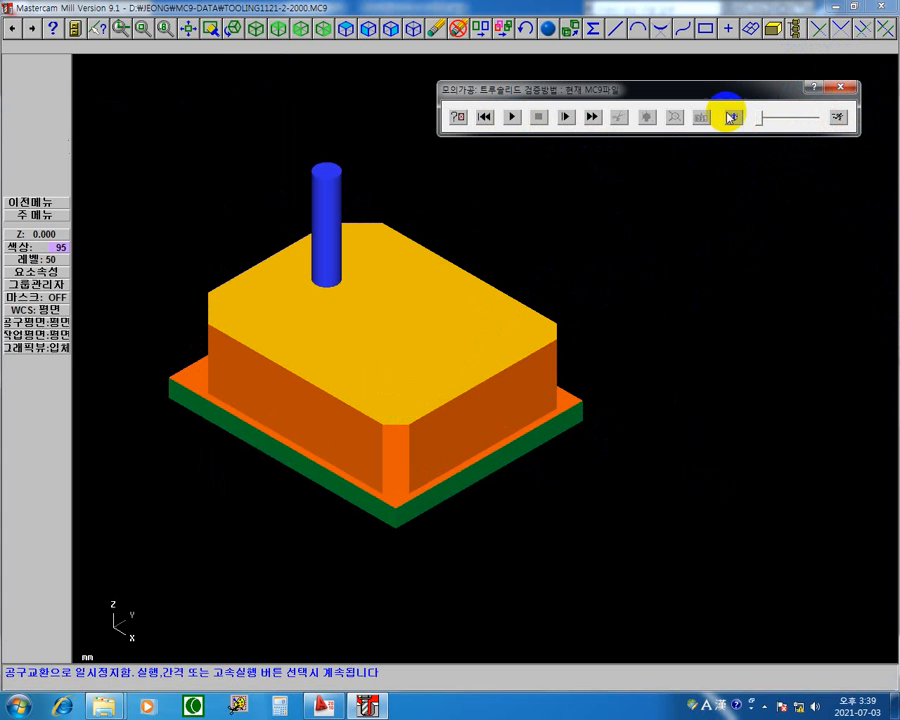
{"action": "left_click", "coordinate": [514, 118]}
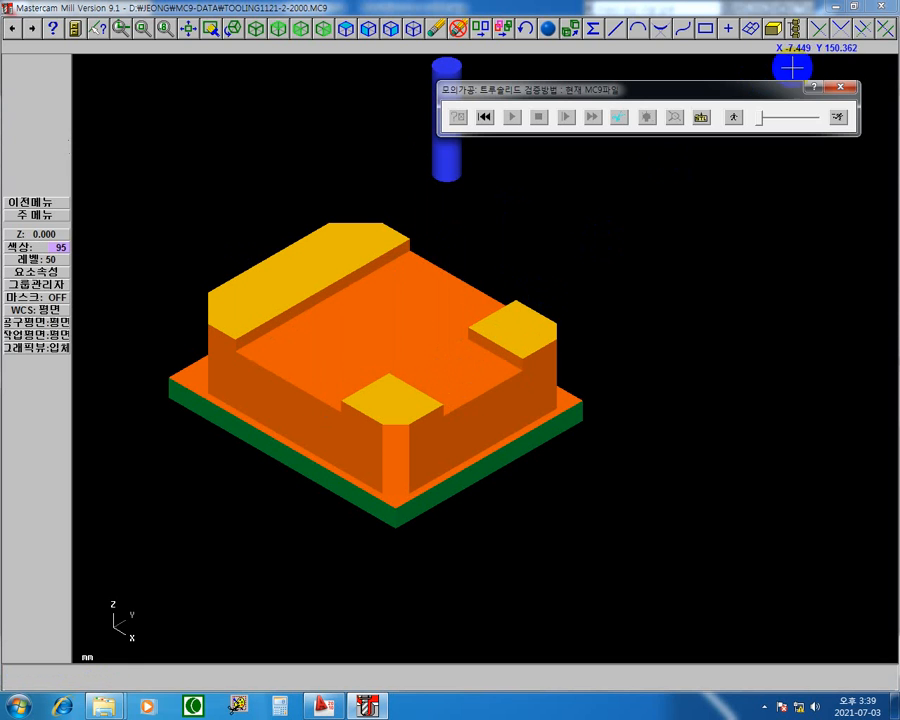
{"action": "left_click", "coordinate": [848, 90]}
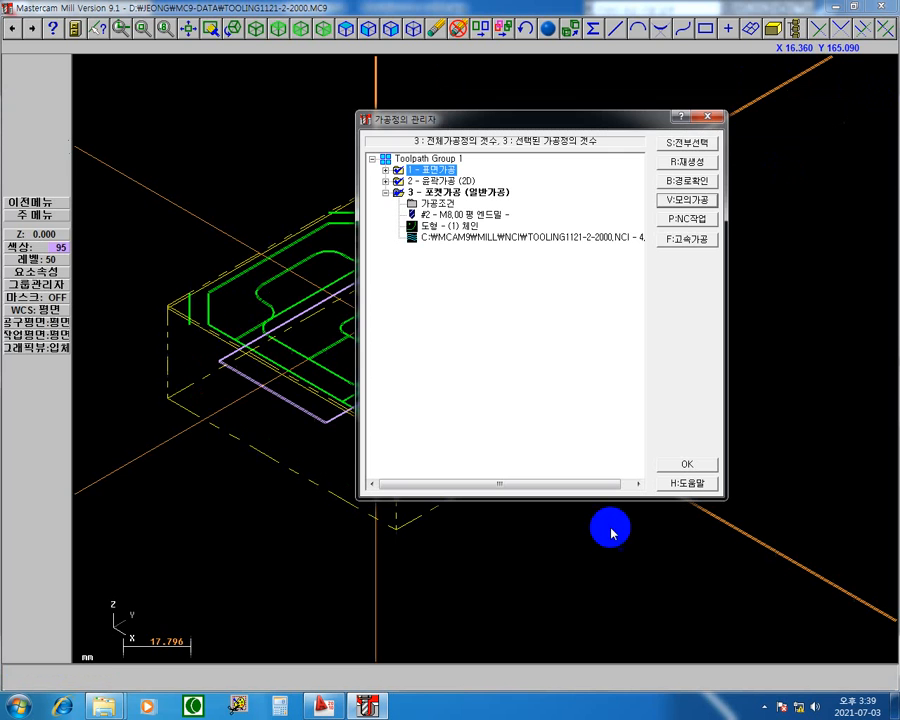
Set operation 3's pocket roughing to 75 percent 공구지름크기 비율값 with the 일정한 오버랩 나선형절삭 method, and regenerate it.
{"action": "left_click", "coordinate": [447, 207]}
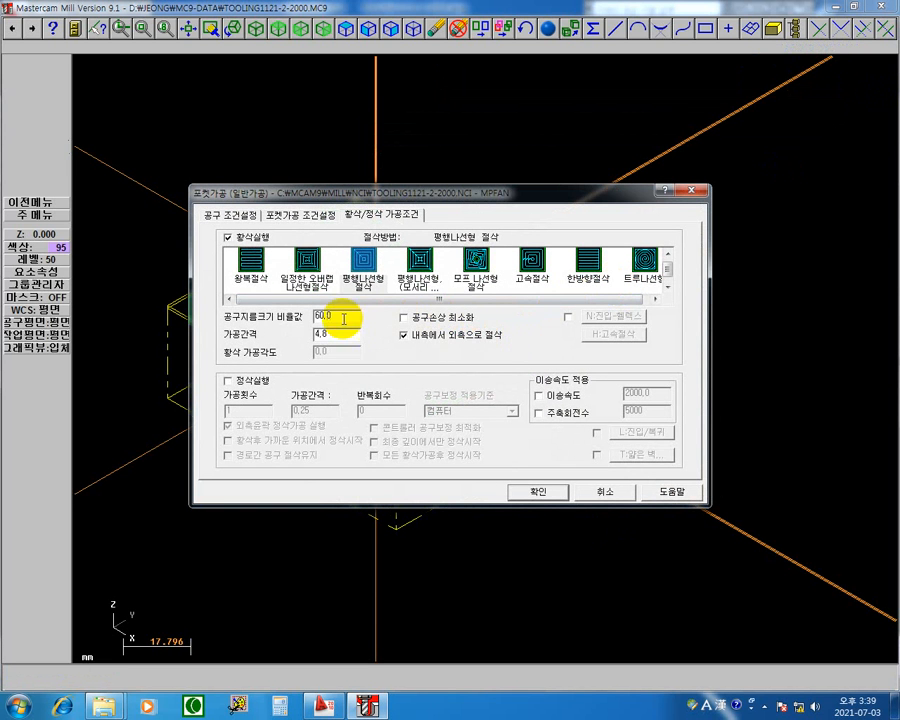
{"action": "double_click", "coordinate": [344, 313]}
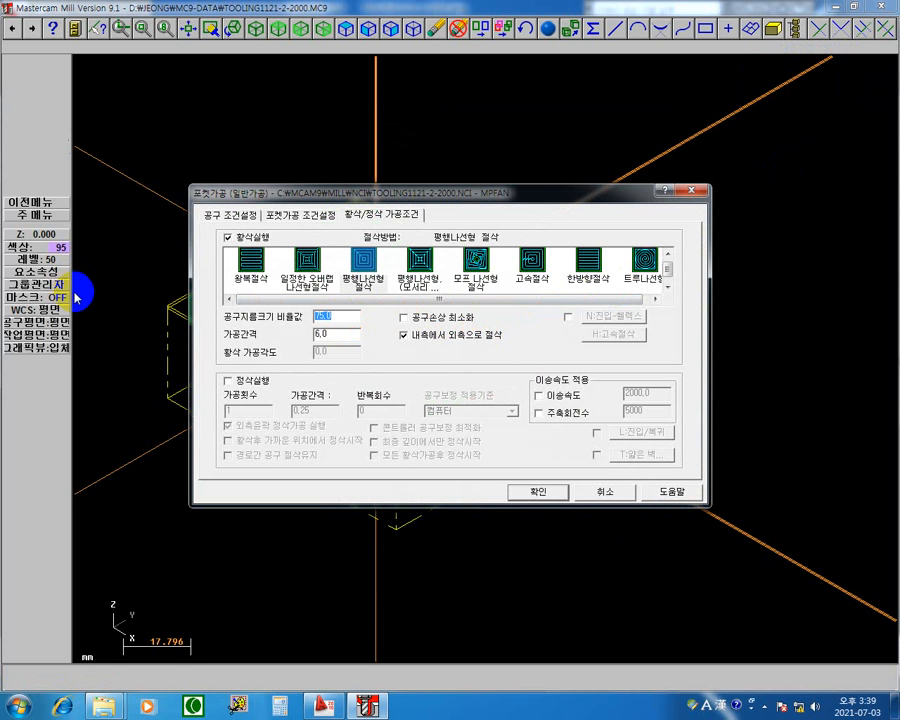
{"action": "left_click", "coordinate": [370, 263]}
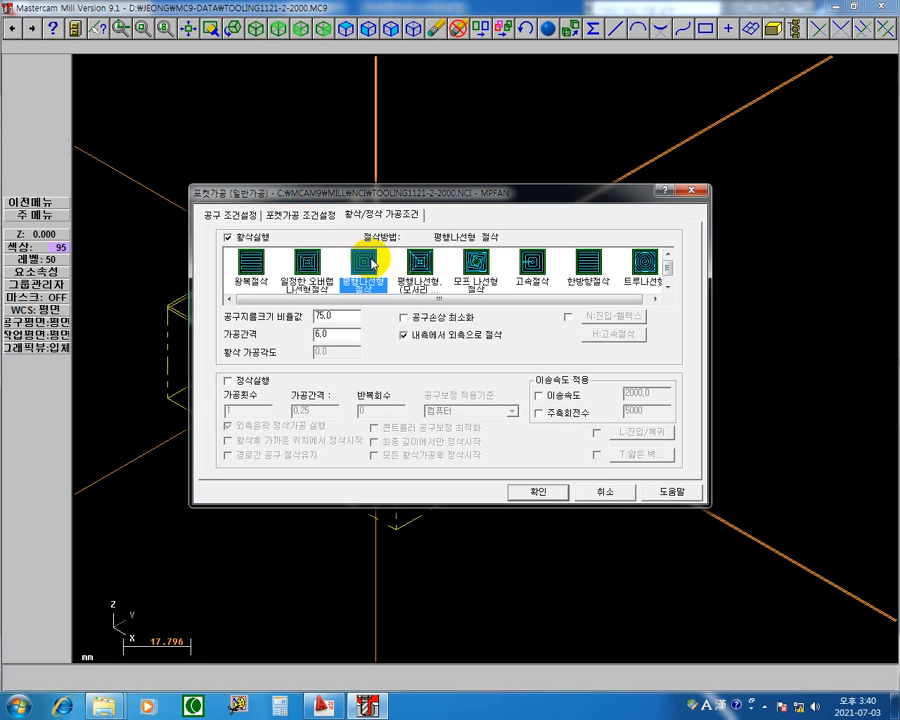
{"action": "left_click", "coordinate": [303, 258]}
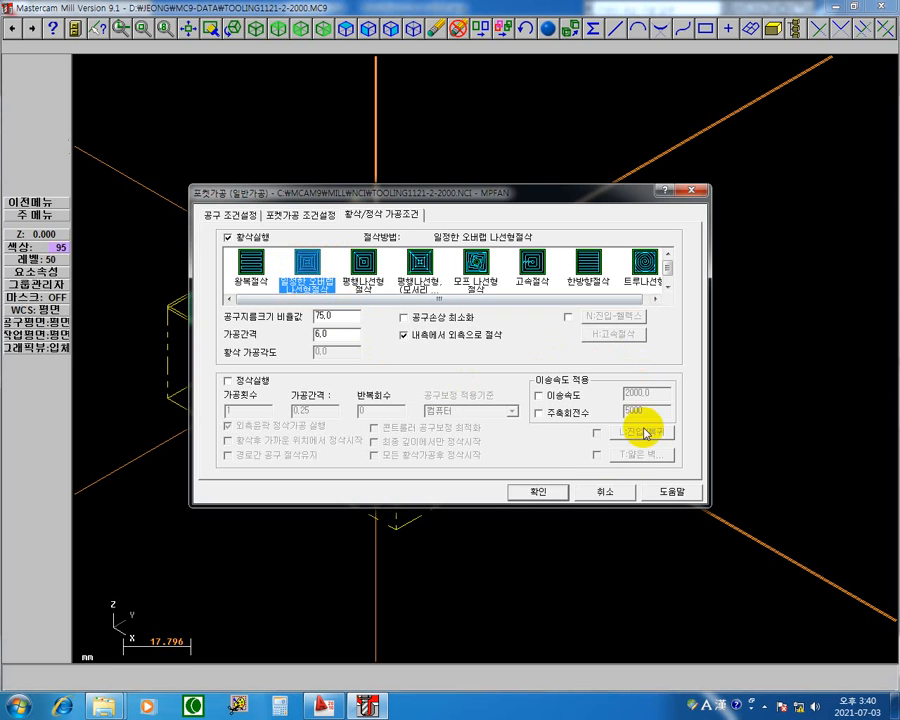
{"action": "left_click", "coordinate": [548, 500]}
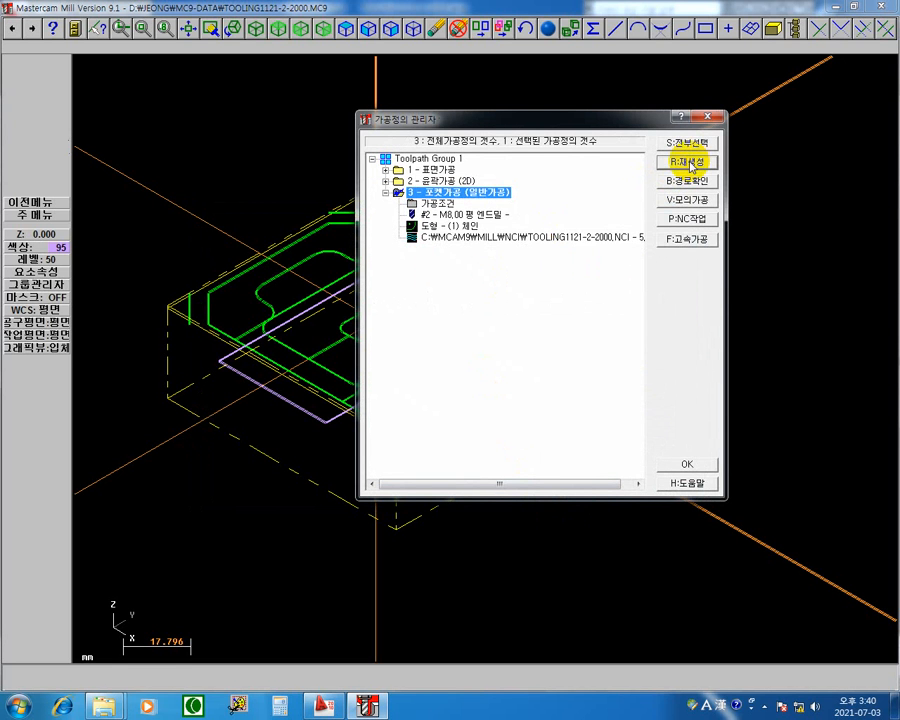
Open the path check (경로확인) for operation 3 only, in top view with the whole part centred.
{"action": "left_click", "coordinate": [688, 143]}
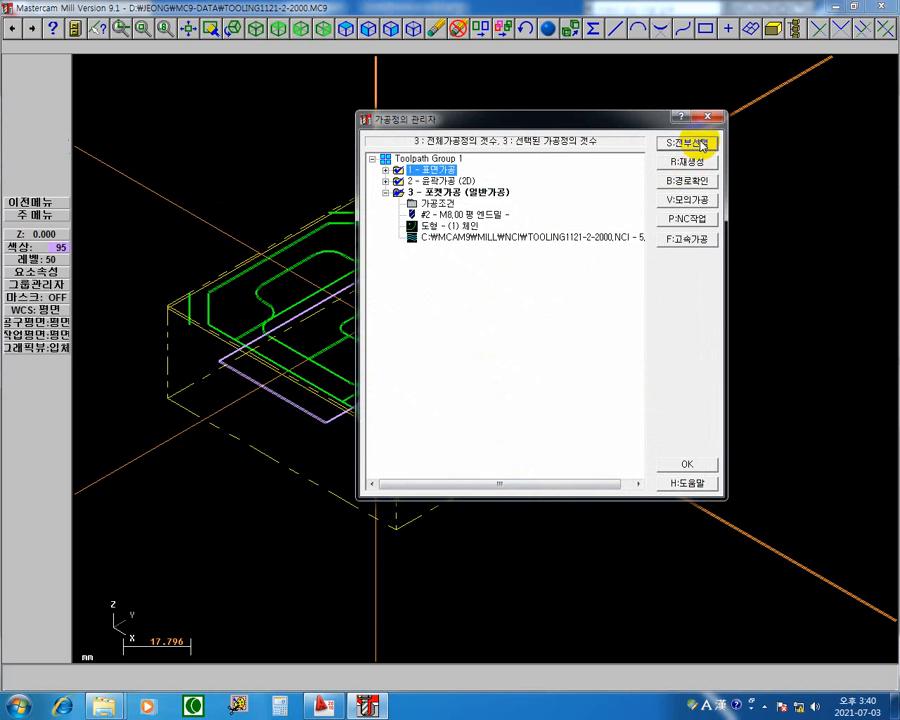
{"action": "left_click", "coordinate": [458, 192]}
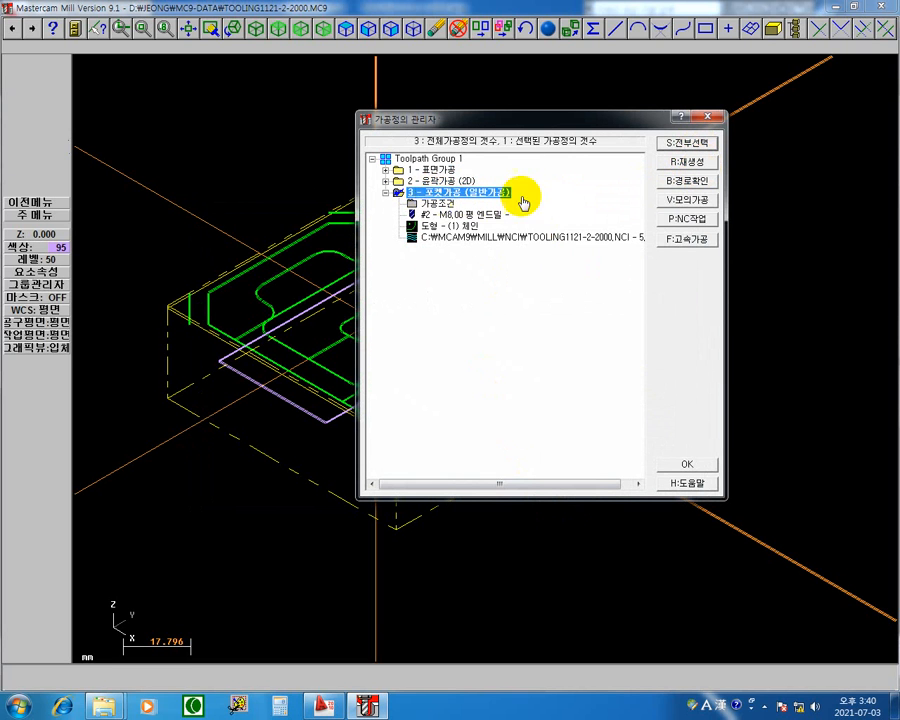
{"action": "left_click", "coordinate": [702, 183]}
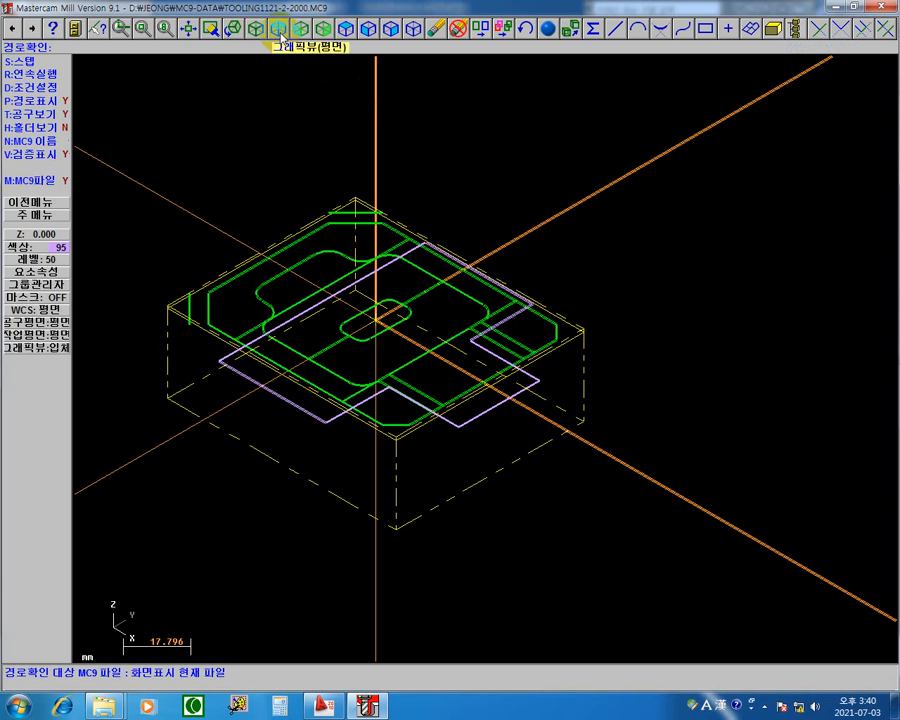
{"action": "left_click", "coordinate": [281, 38]}
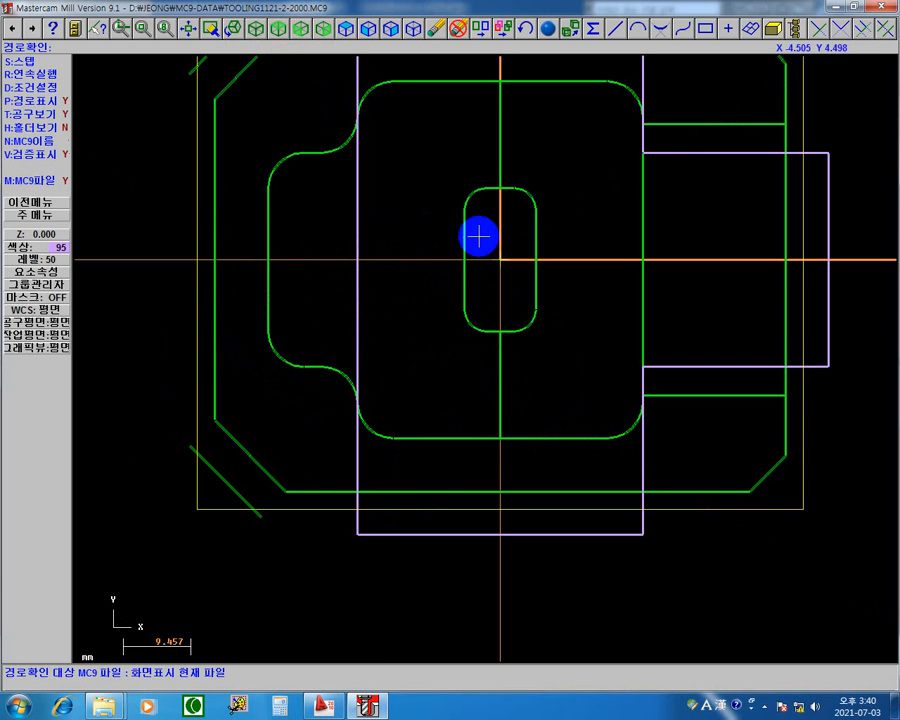
{"action": "middle_click_drag", "start_coordinate": [492, 250], "coordinate": [482, 350]}
{"action": "left_click", "coordinate": [485, 341]}
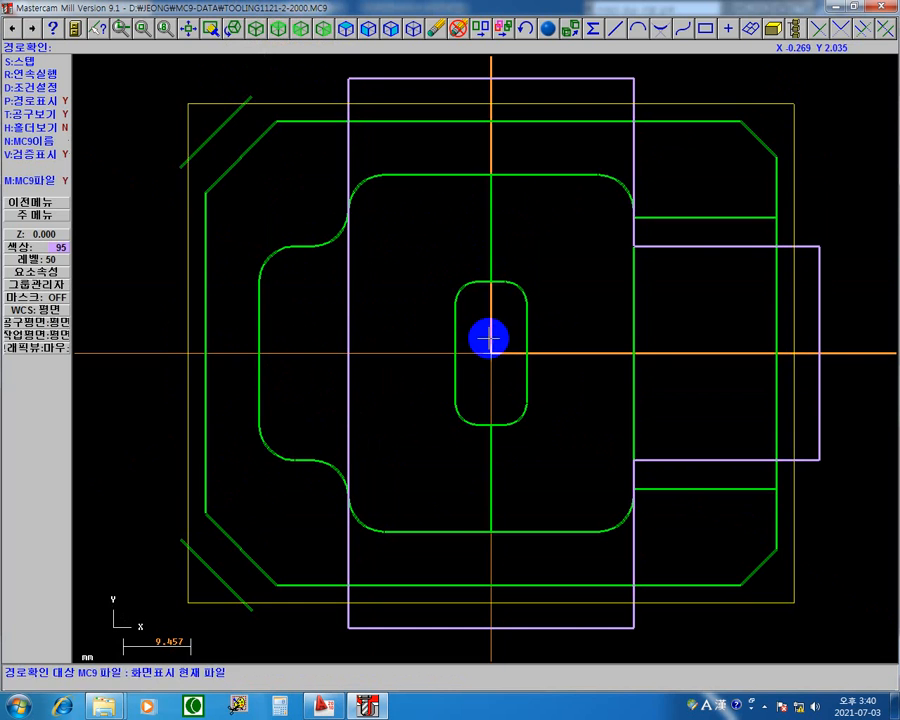
Step through operation 3's pocket toolpath move by move from plunge to final pass, and leave the path check (경로확인).
{"action": "key", "text": "s"}
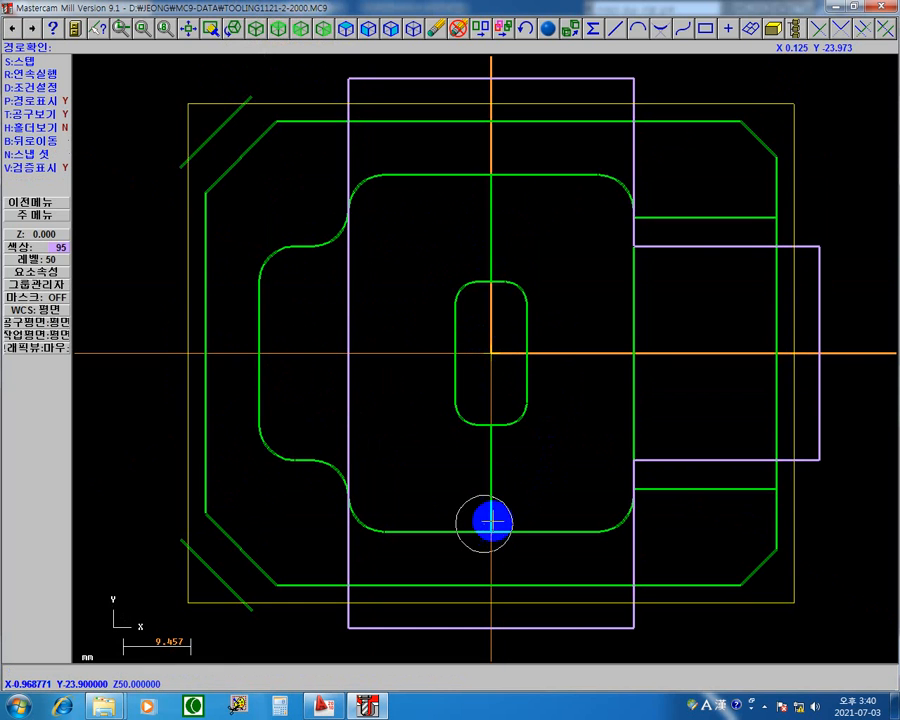
{"action": "key", "text": "s"}
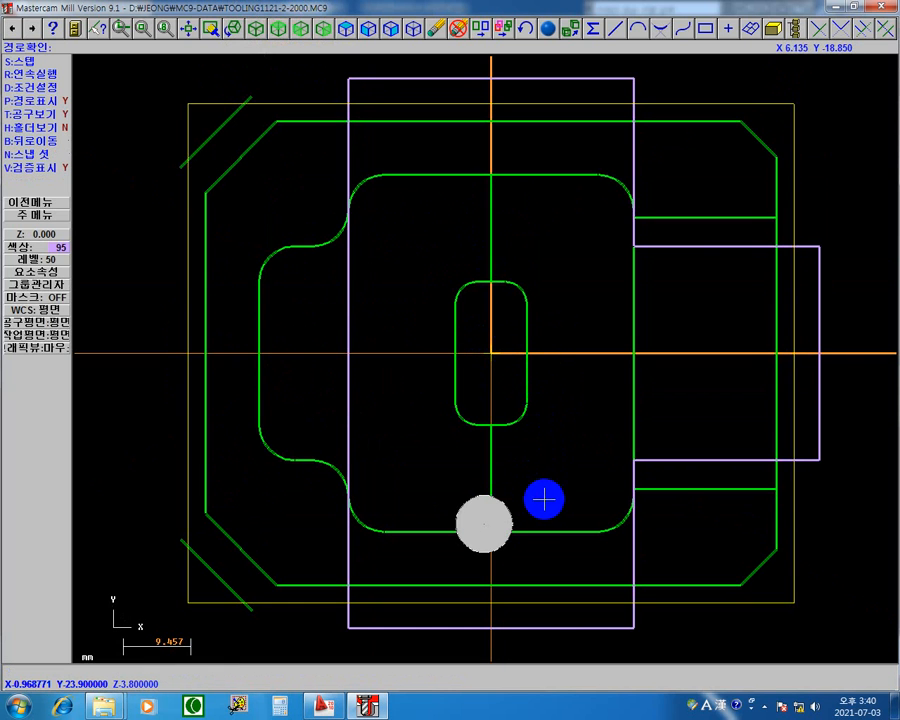
{"action": "key", "text": "s"}
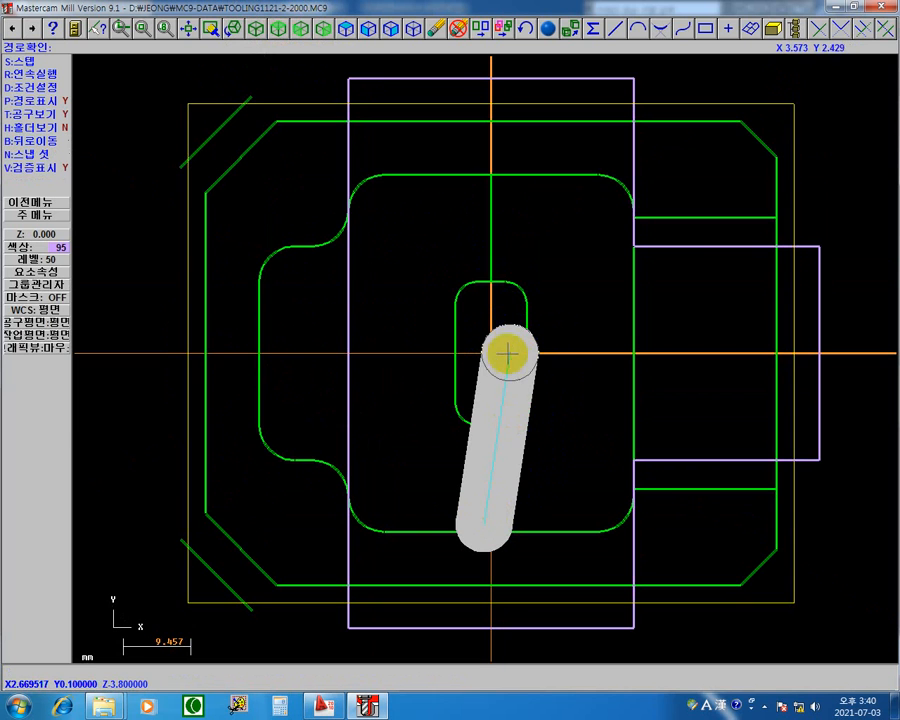
{"action": "key", "text": "s"}
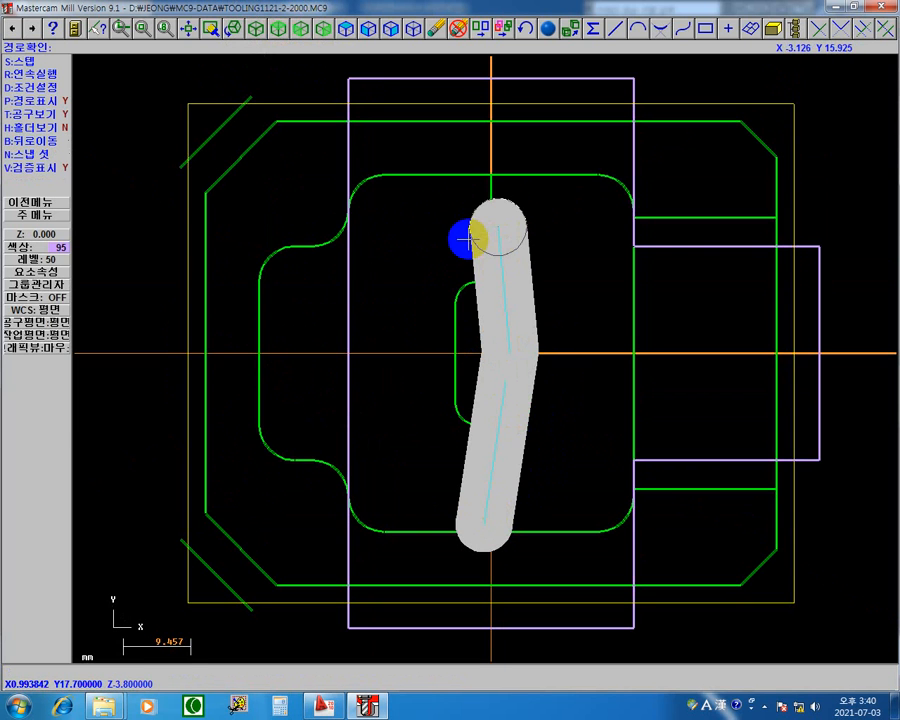
{"action": "left_click", "coordinate": [479, 465]}
{"action": "left_click", "coordinate": [481, 466]}
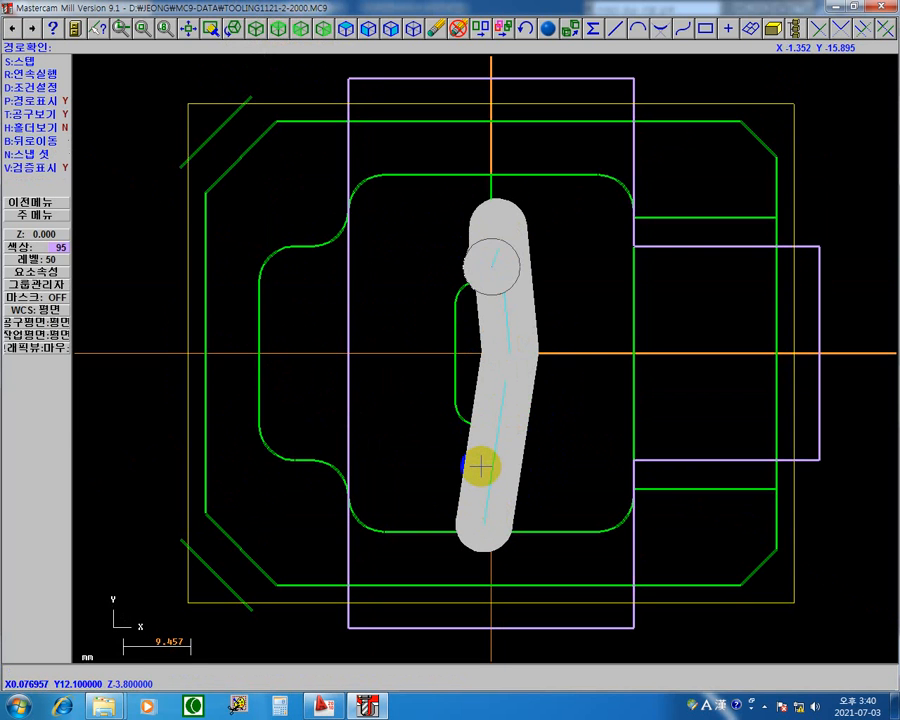
{"action": "left_click", "coordinate": [481, 466]}
{"action": "left_click", "coordinate": [481, 461]}
{"action": "left_click", "coordinate": [481, 461]}
{"action": "left_click", "coordinate": [481, 461]}
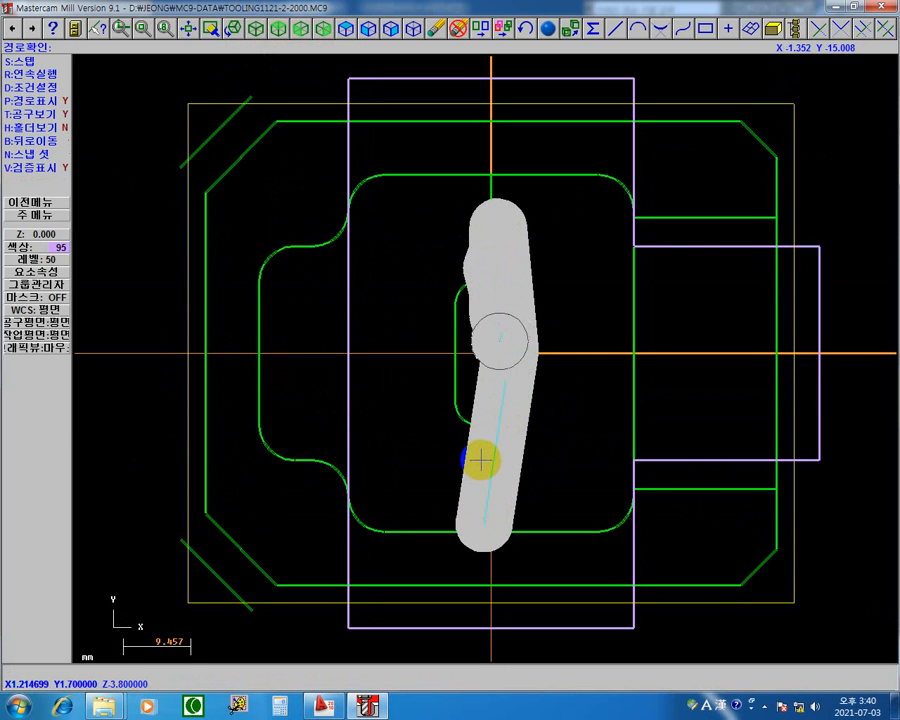
{"action": "left_click", "coordinate": [481, 452]}
{"action": "left_click", "coordinate": [485, 450]}
{"action": "left_click", "coordinate": [489, 449]}
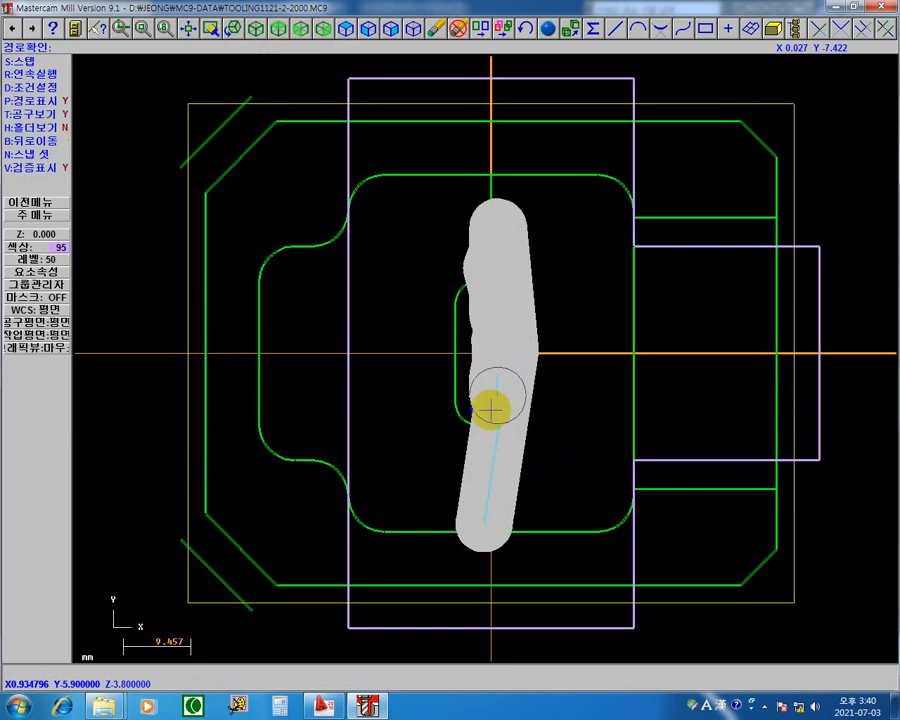
{"action": "left_click", "coordinate": [493, 447]}
{"action": "left_click", "coordinate": [492, 454]}
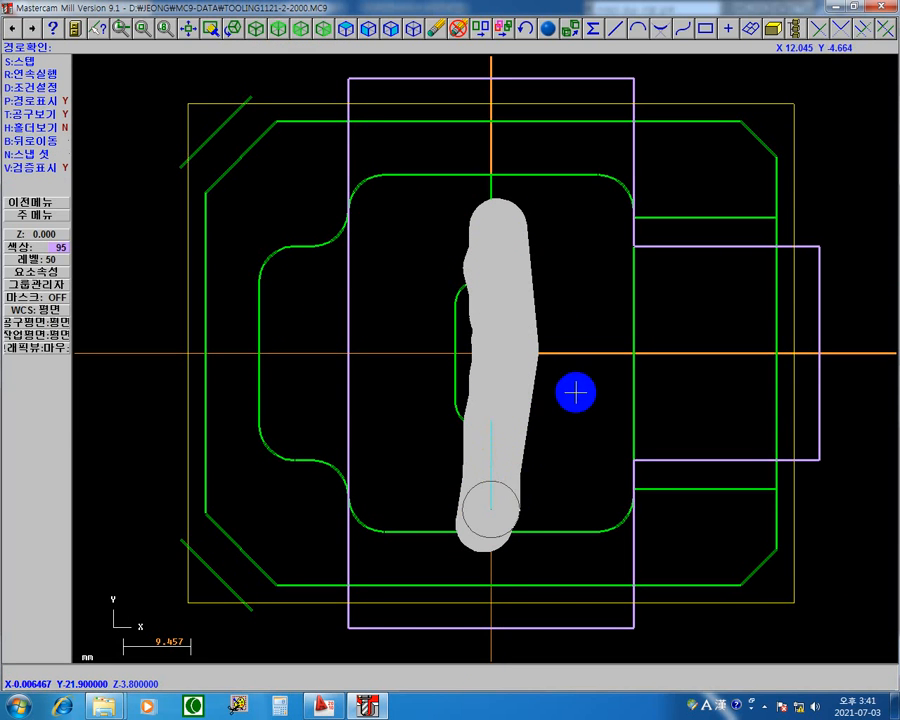
{"action": "left_click", "coordinate": [564, 467]}
{"action": "left_click", "coordinate": [559, 473]}
{"action": "left_click", "coordinate": [557, 484]}
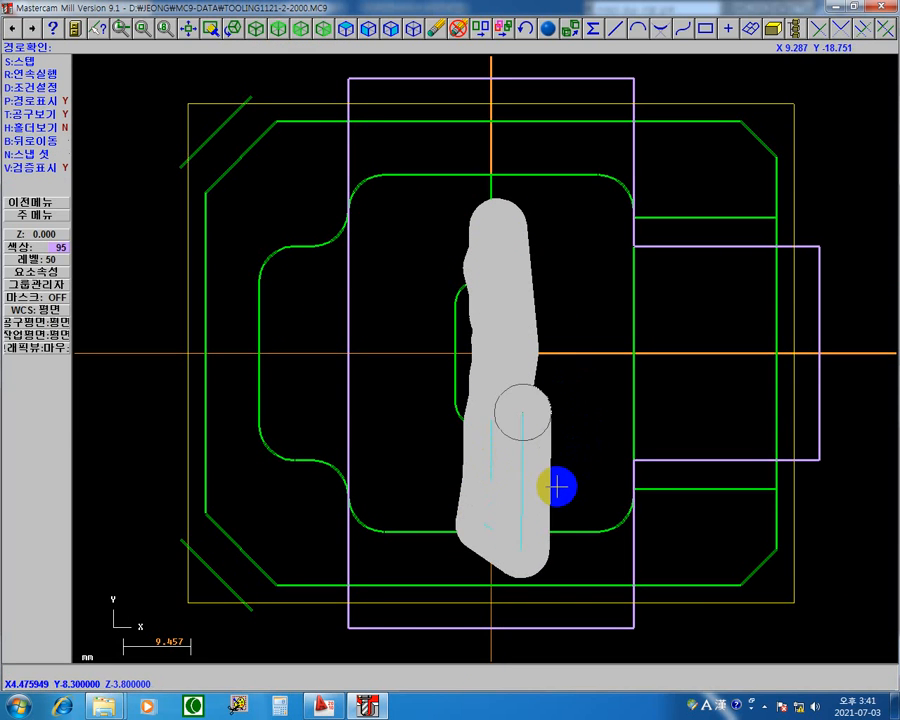
{"action": "left_click", "coordinate": [557, 484]}
{"action": "left_click", "coordinate": [557, 484]}
{"action": "left_click", "coordinate": [556, 487]}
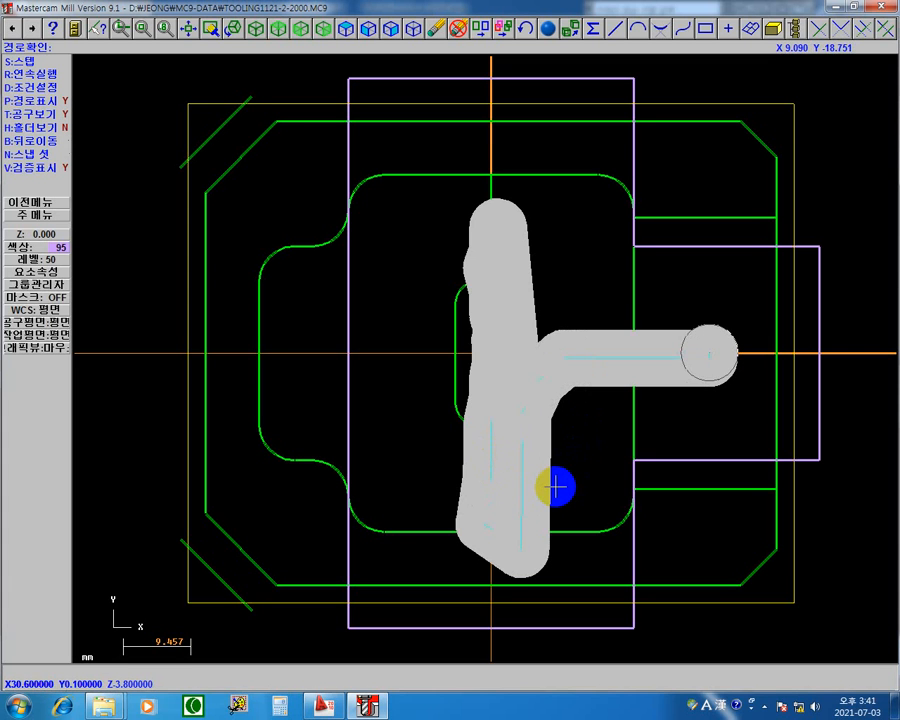
{"action": "left_click", "coordinate": [556, 487]}
{"action": "left_click", "coordinate": [556, 487]}
{"action": "left_click", "coordinate": [556, 487]}
{"action": "left_click", "coordinate": [556, 487]}
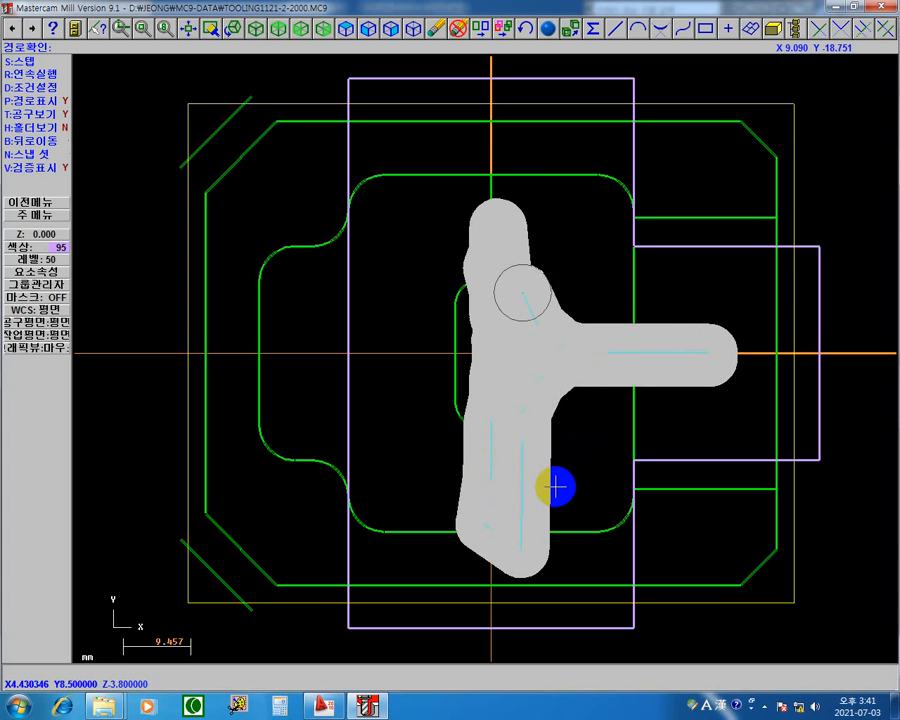
{"action": "left_click", "coordinate": [556, 487]}
{"action": "left_click", "coordinate": [556, 487]}
{"action": "left_click", "coordinate": [556, 487]}
{"action": "left_click", "coordinate": [556, 487]}
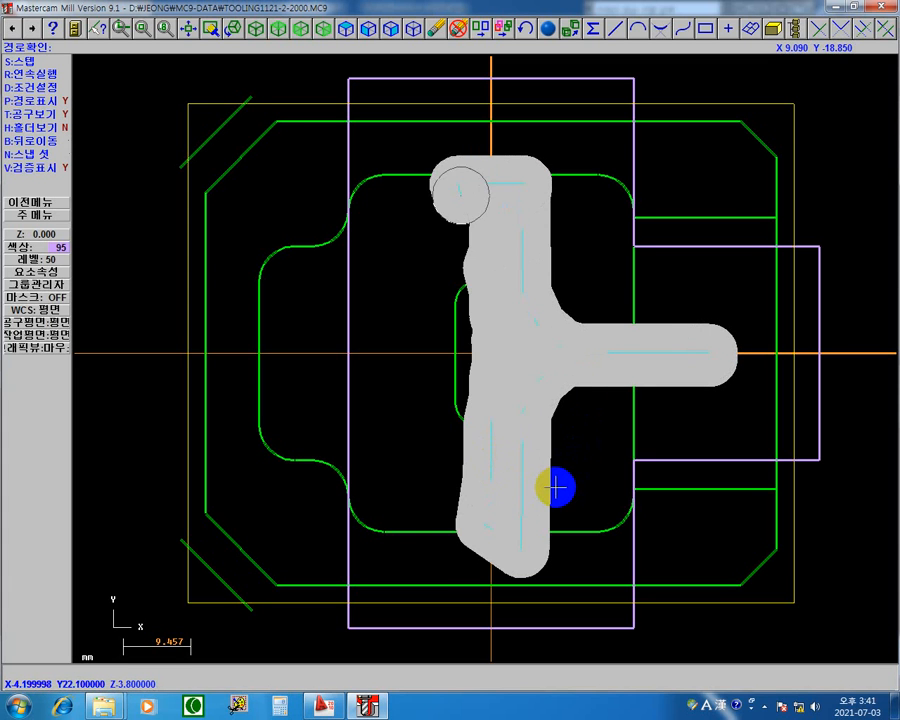
{"action": "left_click", "coordinate": [556, 487]}
{"action": "left_click", "coordinate": [556, 487]}
{"action": "left_click", "coordinate": [556, 487]}
{"action": "left_click", "coordinate": [556, 487]}
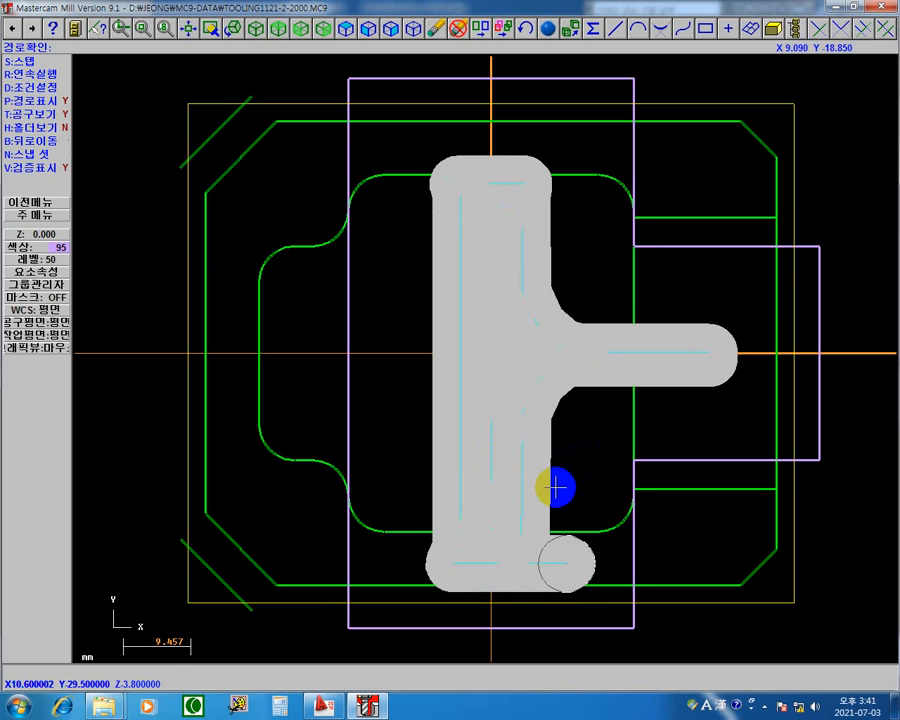
{"action": "left_click", "coordinate": [557, 485]}
{"action": "left_click", "coordinate": [562, 488]}
{"action": "left_click", "coordinate": [569, 493]}
{"action": "left_click", "coordinate": [569, 494]}
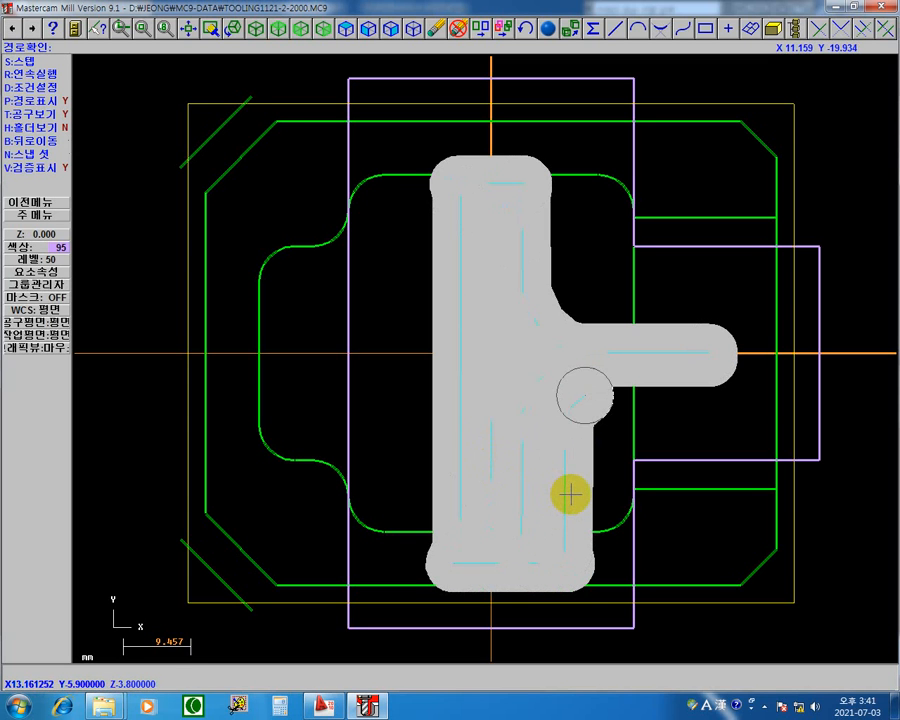
{"action": "left_click", "coordinate": [568, 492]}
{"action": "left_click", "coordinate": [569, 492]}
{"action": "left_click", "coordinate": [572, 494]}
{"action": "left_click", "coordinate": [570, 493]}
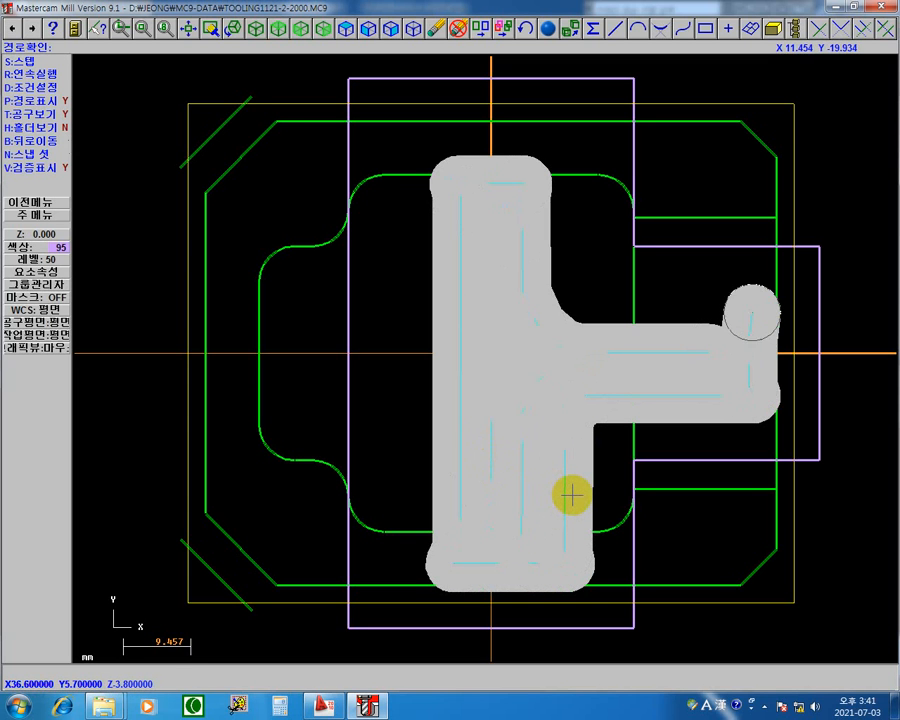
{"action": "left_click", "coordinate": [572, 495]}
{"action": "left_click", "coordinate": [570, 495]}
{"action": "left_click", "coordinate": [569, 494]}
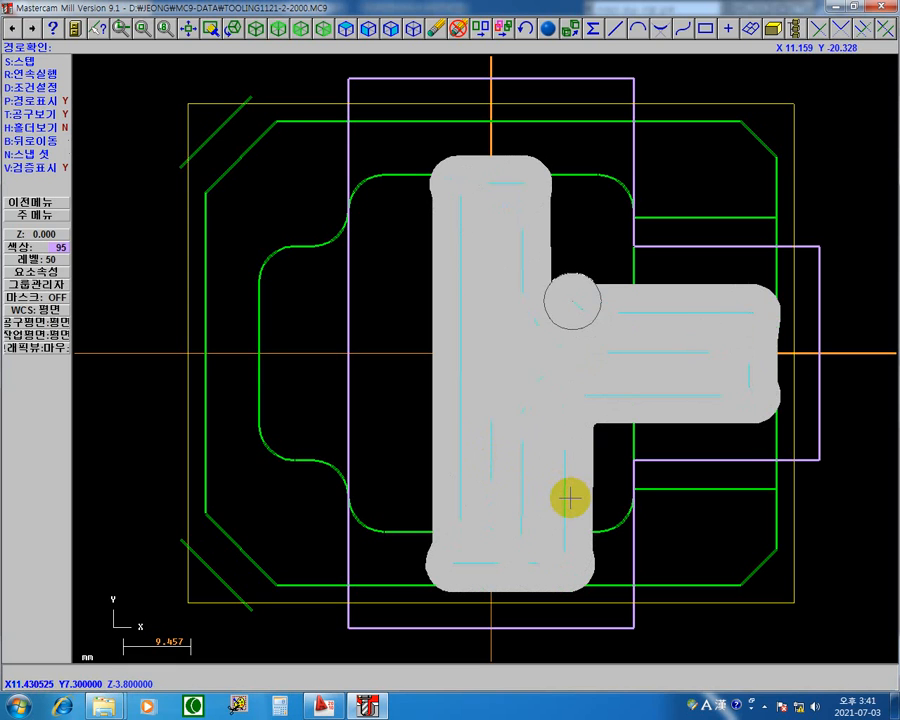
{"action": "left_click", "coordinate": [569, 494]}
{"action": "left_click", "coordinate": [569, 497]}
{"action": "left_click", "coordinate": [569, 496]}
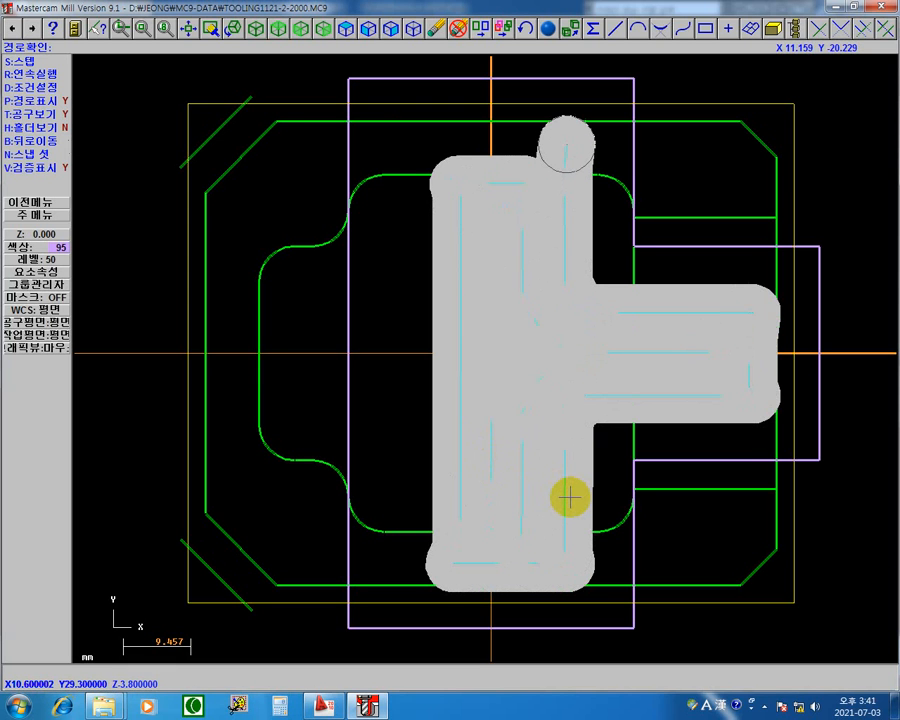
{"action": "left_click", "coordinate": [569, 496]}
{"action": "left_click", "coordinate": [569, 497]}
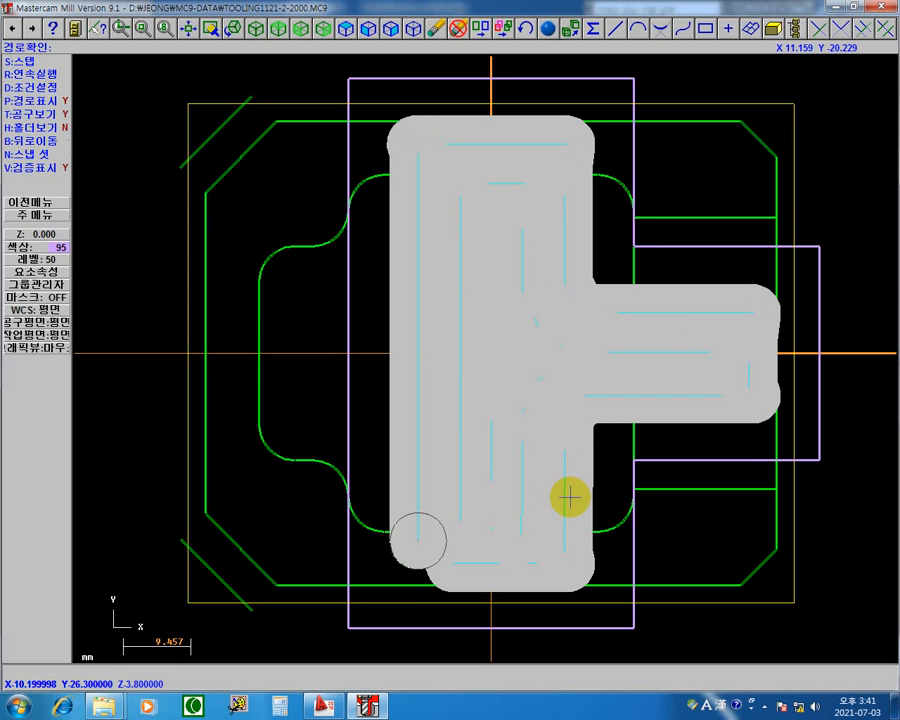
{"action": "left_click", "coordinate": [569, 497]}
{"action": "left_click", "coordinate": [569, 497]}
{"action": "left_click", "coordinate": [569, 497]}
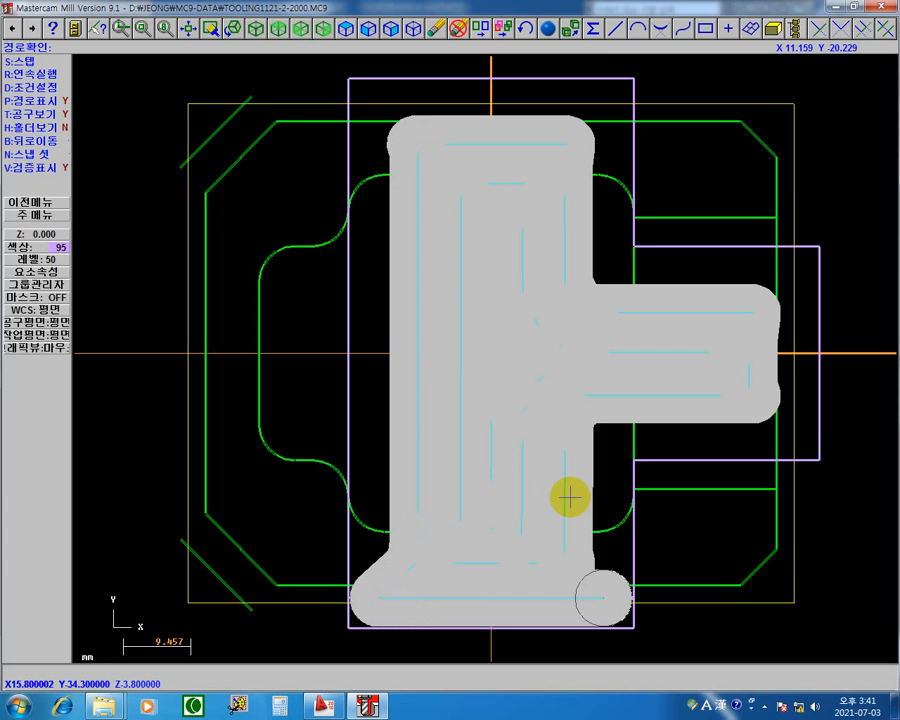
{"action": "left_click", "coordinate": [569, 497]}
{"action": "left_click", "coordinate": [569, 497]}
{"action": "left_click", "coordinate": [569, 497]}
{"action": "left_click", "coordinate": [569, 497]}
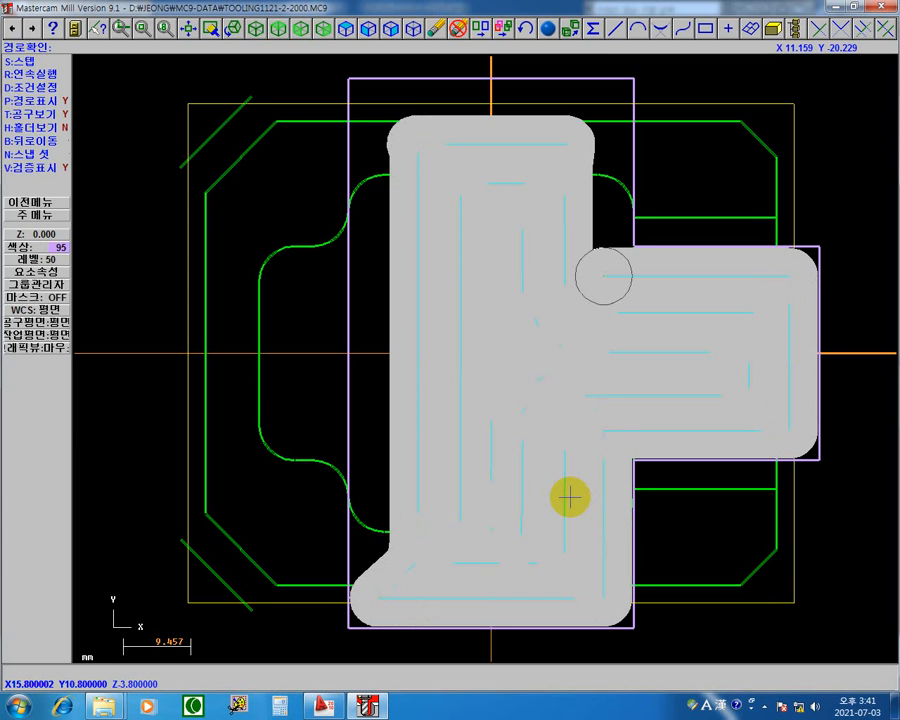
{"action": "left_click", "coordinate": [569, 497]}
{"action": "left_click", "coordinate": [569, 497]}
{"action": "left_click", "coordinate": [569, 497]}
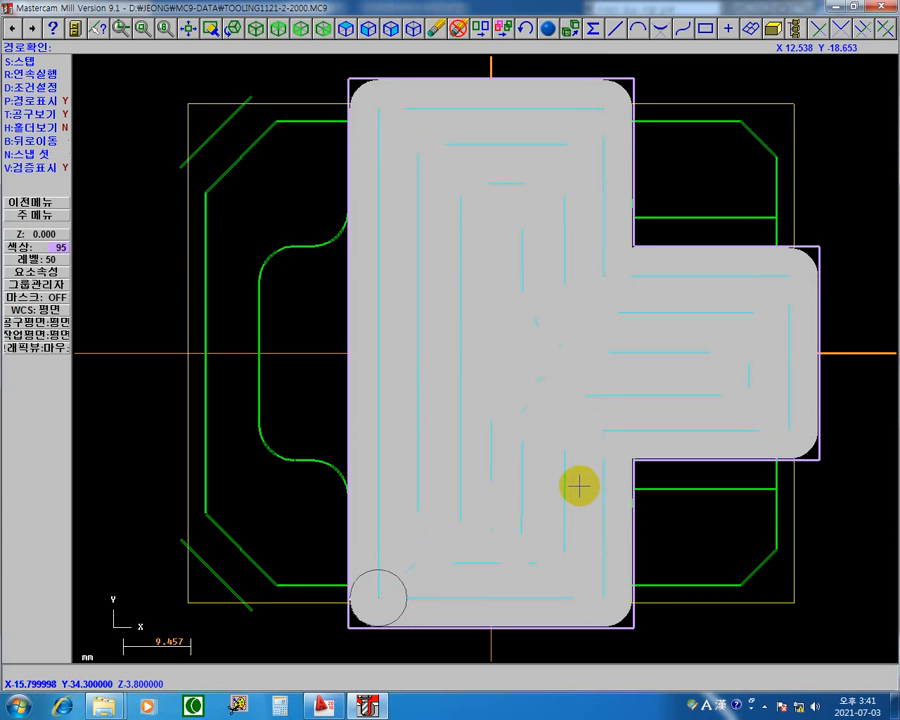
{"action": "left_click", "coordinate": [501, 373]}
{"action": "left_click", "coordinate": [494, 382]}
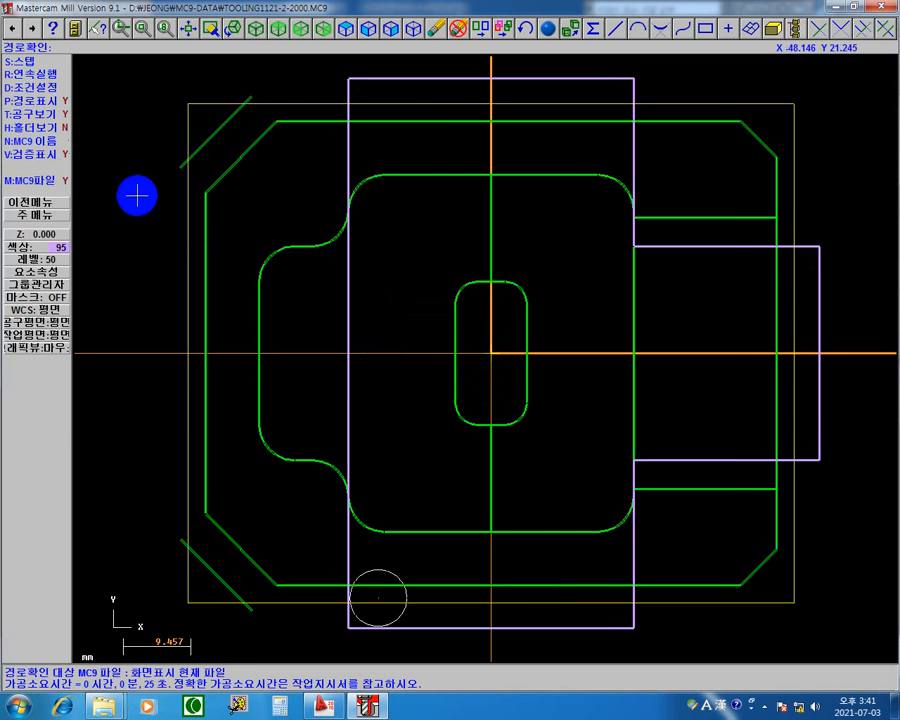
{"action": "left_click", "coordinate": [42, 202]}
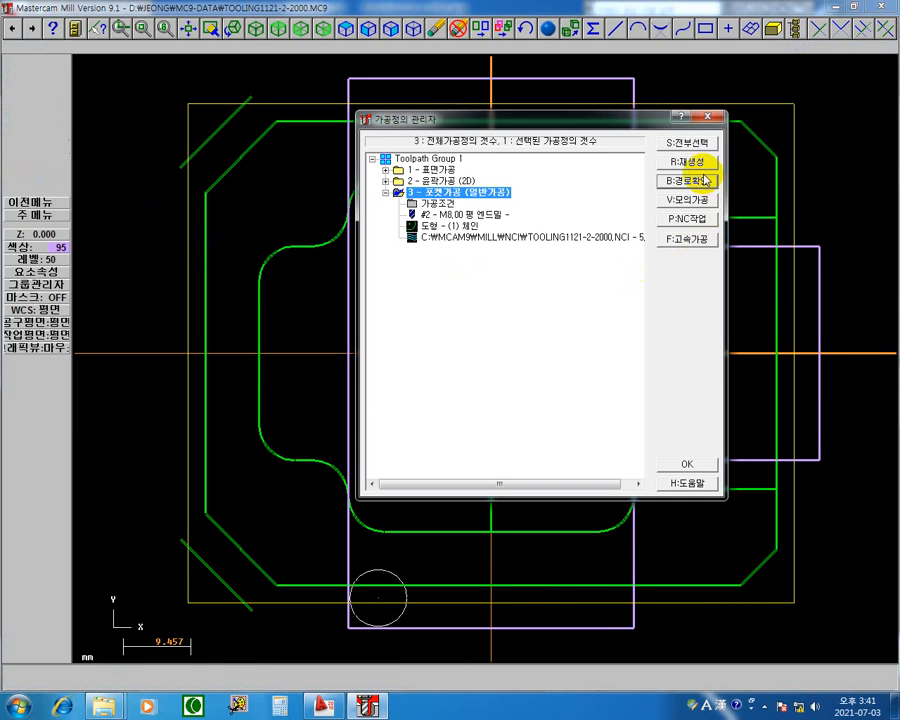
Select all three operations, open the solid simulation (모의가공), and show the stock in isometric view.
{"action": "left_click", "coordinate": [700, 143]}
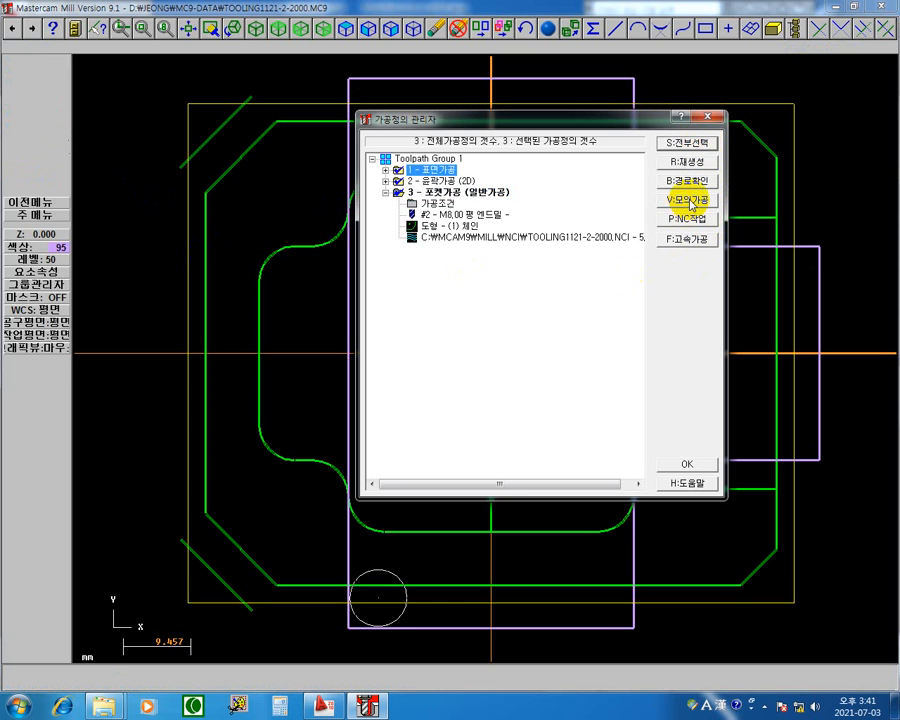
{"action": "left_click", "coordinate": [689, 200]}
{"action": "right_click", "coordinate": [588, 168]}
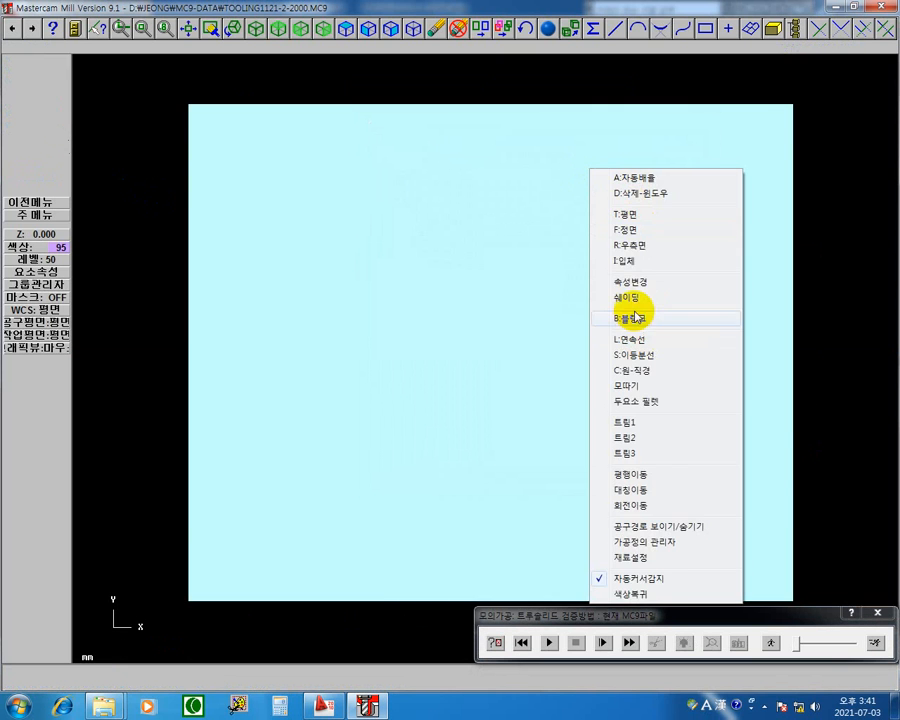
{"action": "left_click", "coordinate": [637, 260]}
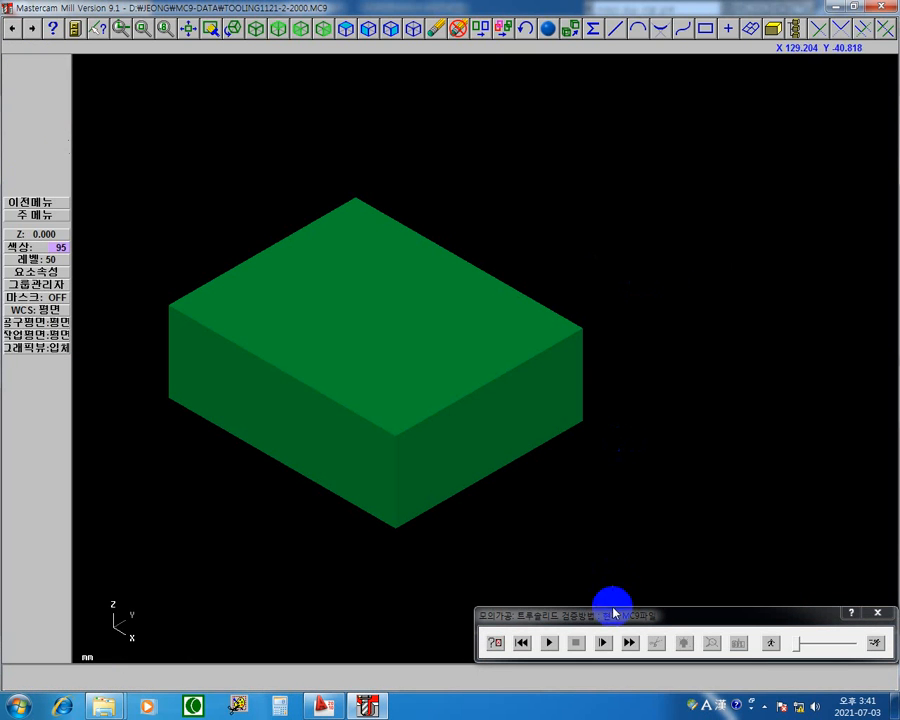
Simulate facing and contouring at maximum speed and the pocket at minimum speed, and close the simulation.
{"action": "left_click", "coordinate": [550, 643]}
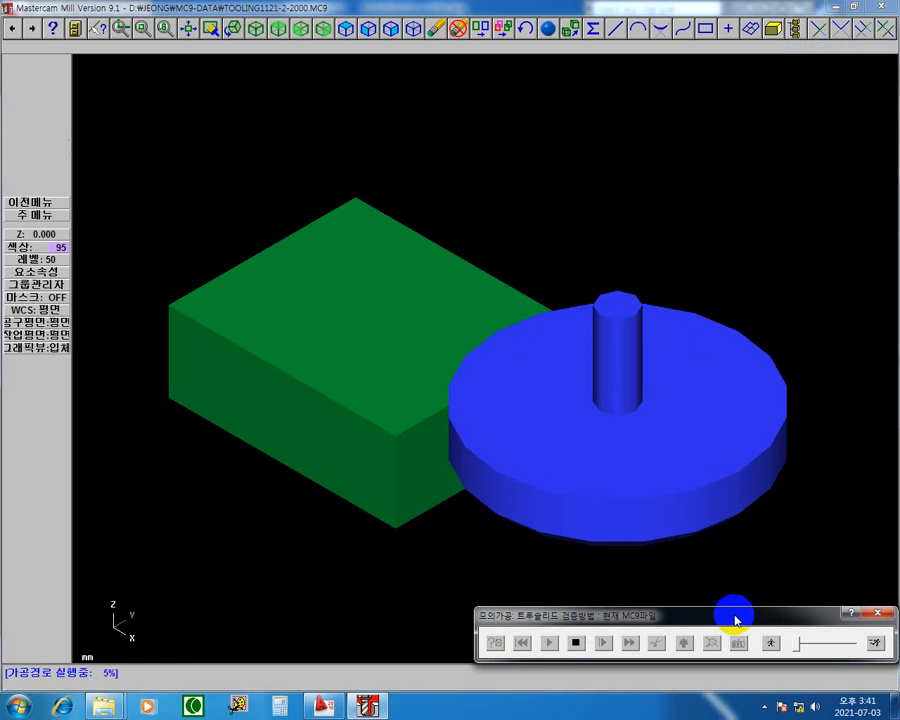
{"action": "left_click", "coordinate": [876, 643]}
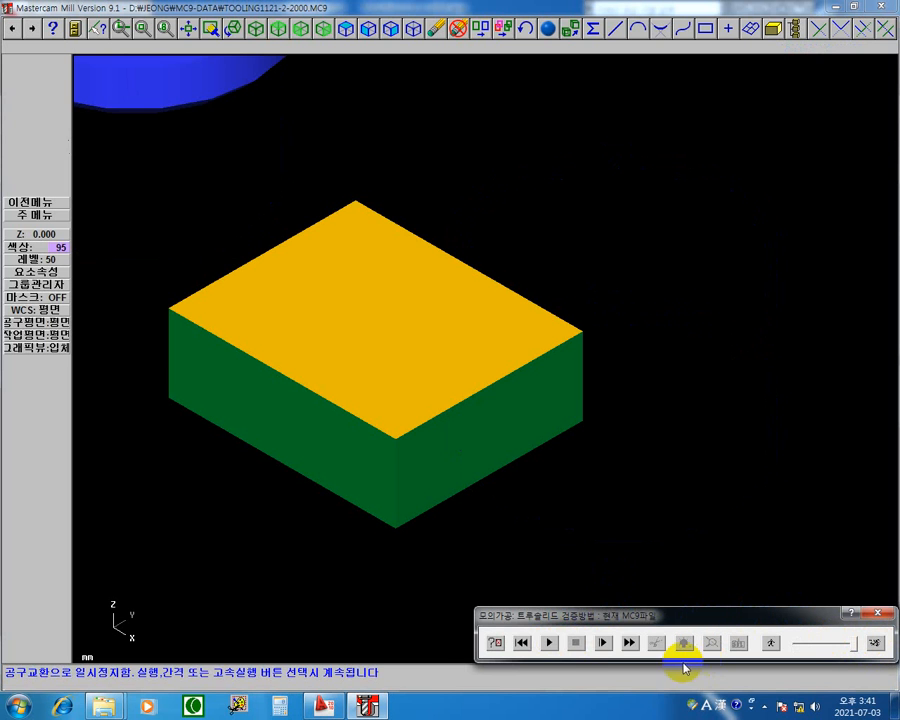
{"action": "left_click", "coordinate": [551, 643]}
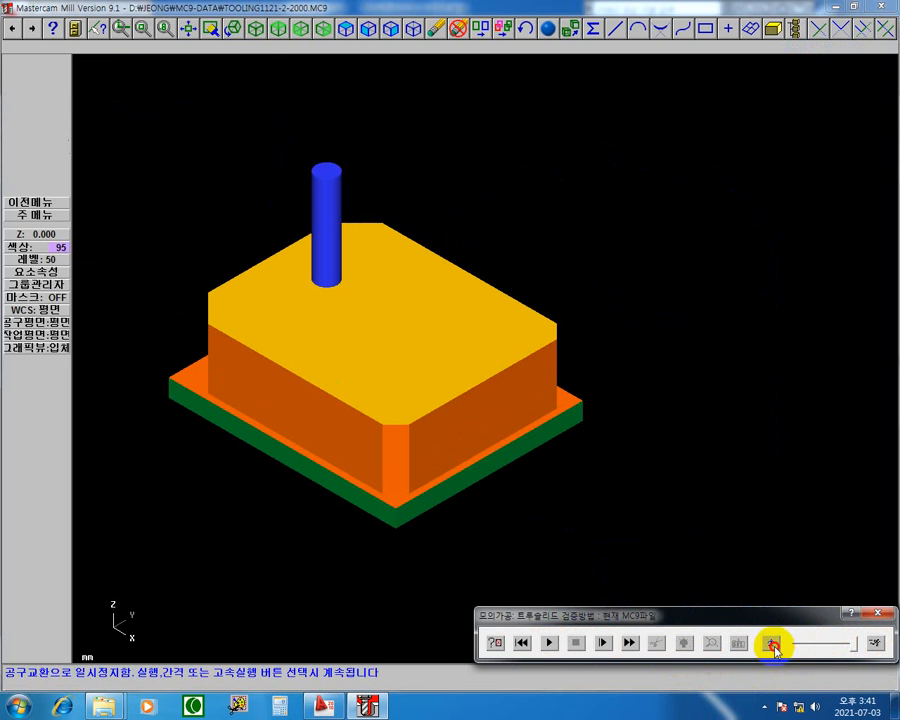
{"action": "left_click", "coordinate": [773, 645]}
{"action": "left_click", "coordinate": [548, 643]}
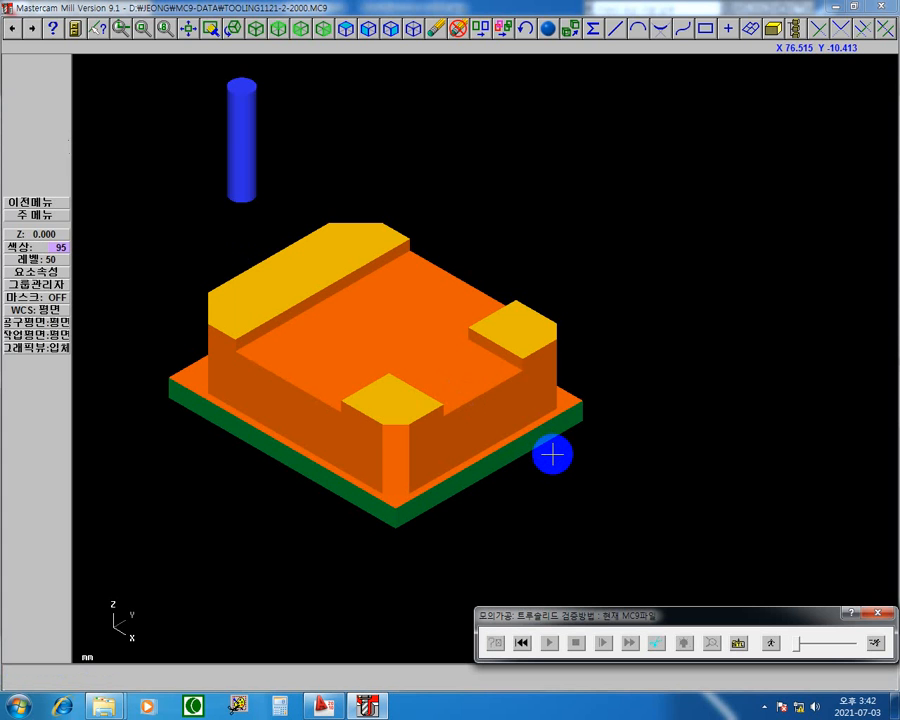
{"action": "left_click", "coordinate": [879, 613]}
Set operation 3's pocket roughing to the parallel spiral method (평행나선형 절삭) with a 60% stepover (4.8 mm).
{"action": "left_click", "coordinate": [433, 204]}
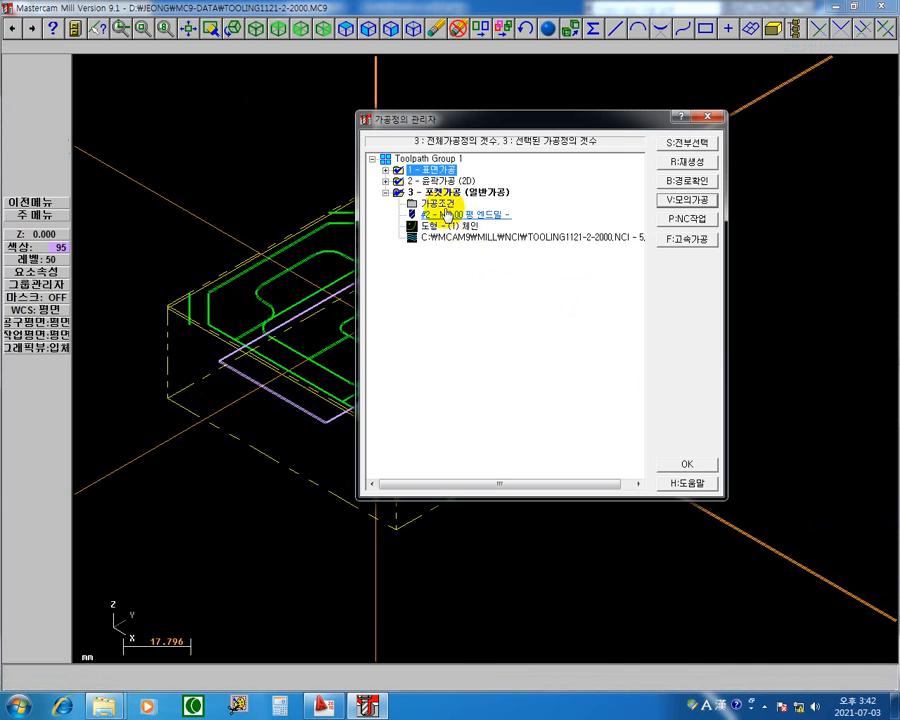
{"action": "left_click", "coordinate": [446, 212]}
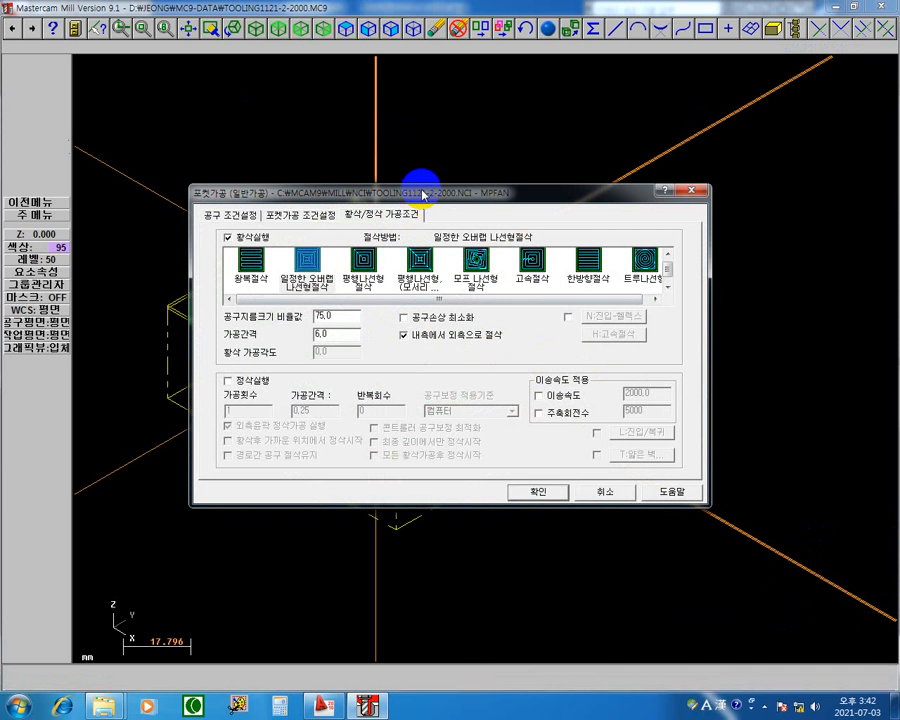
{"action": "left_click_drag", "start_coordinate": [434, 192], "coordinate": [456, 448]}
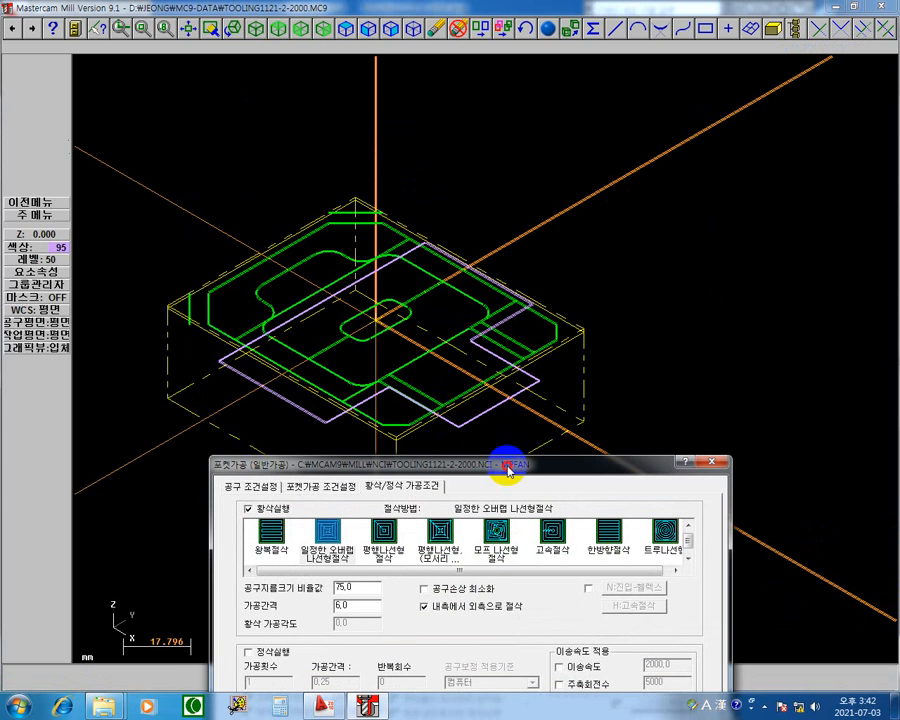
{"action": "left_click_drag", "start_coordinate": [508, 470], "coordinate": [643, 335]}
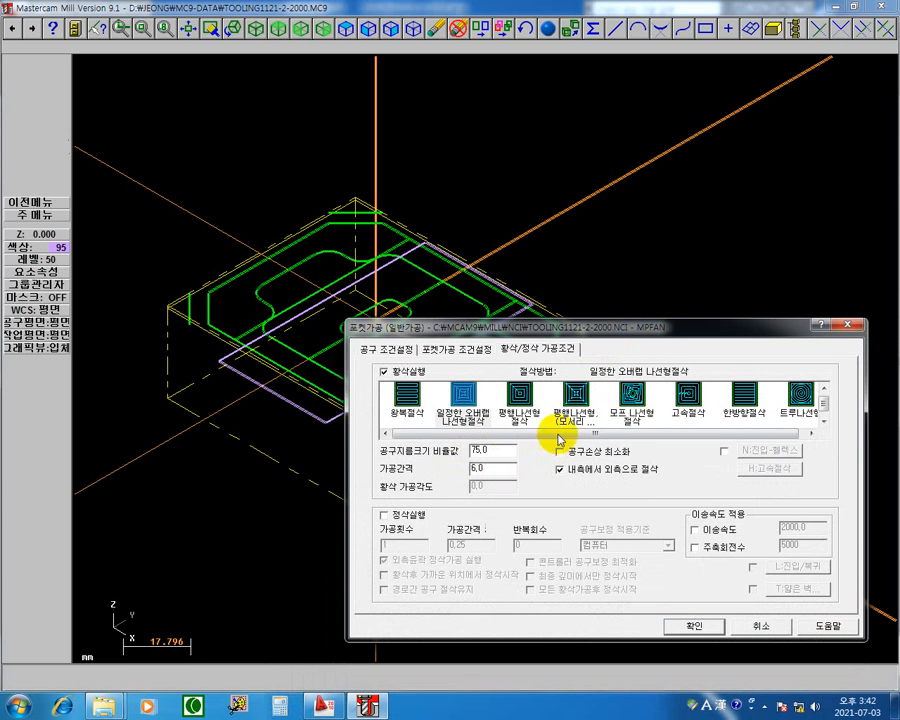
{"action": "left_click_drag", "start_coordinate": [630, 326], "coordinate": [805, 256]}
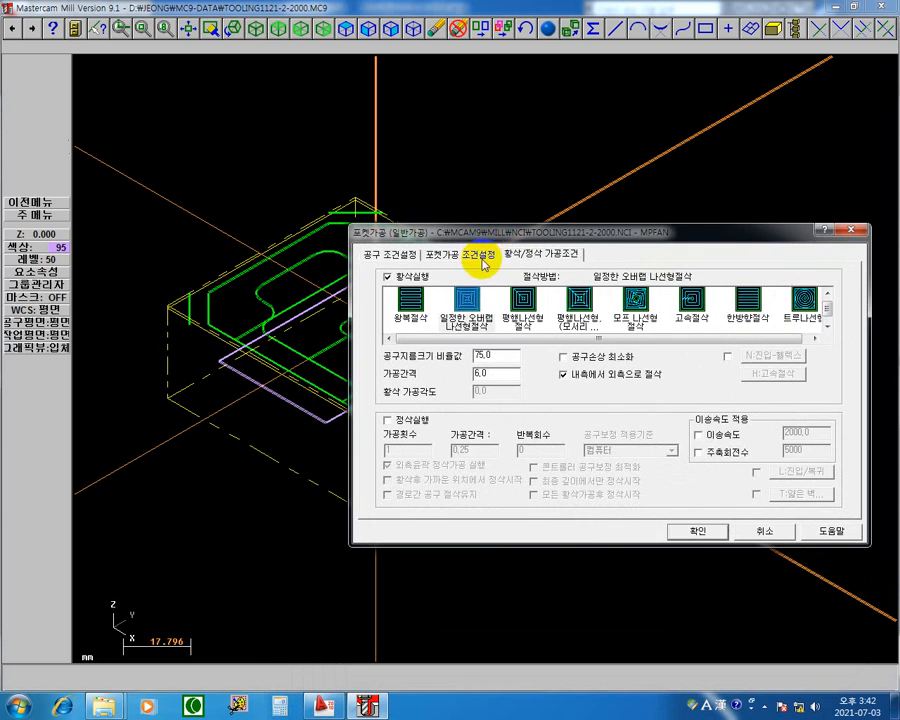
{"action": "left_click_drag", "start_coordinate": [492, 237], "coordinate": [555, 272]}
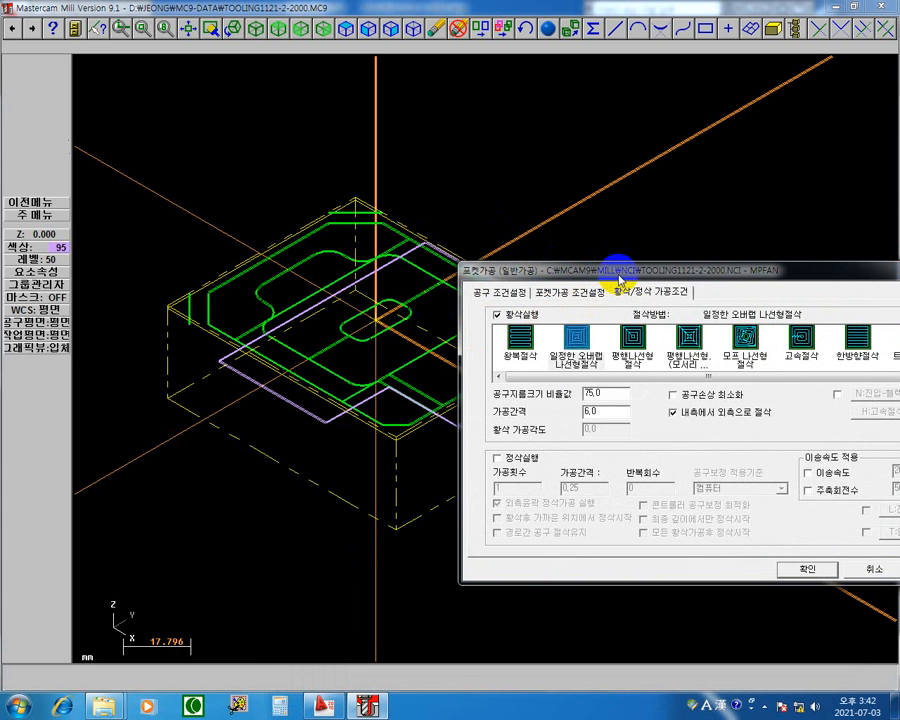
{"action": "left_click_drag", "start_coordinate": [620, 272], "coordinate": [517, 220]}
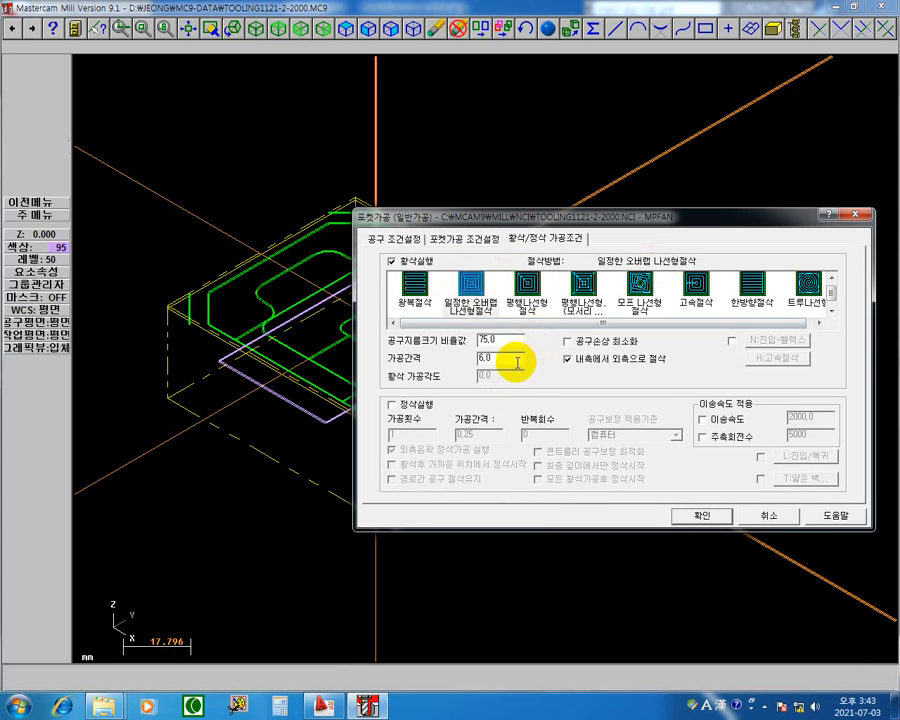
{"action": "left_click", "coordinate": [527, 285]}
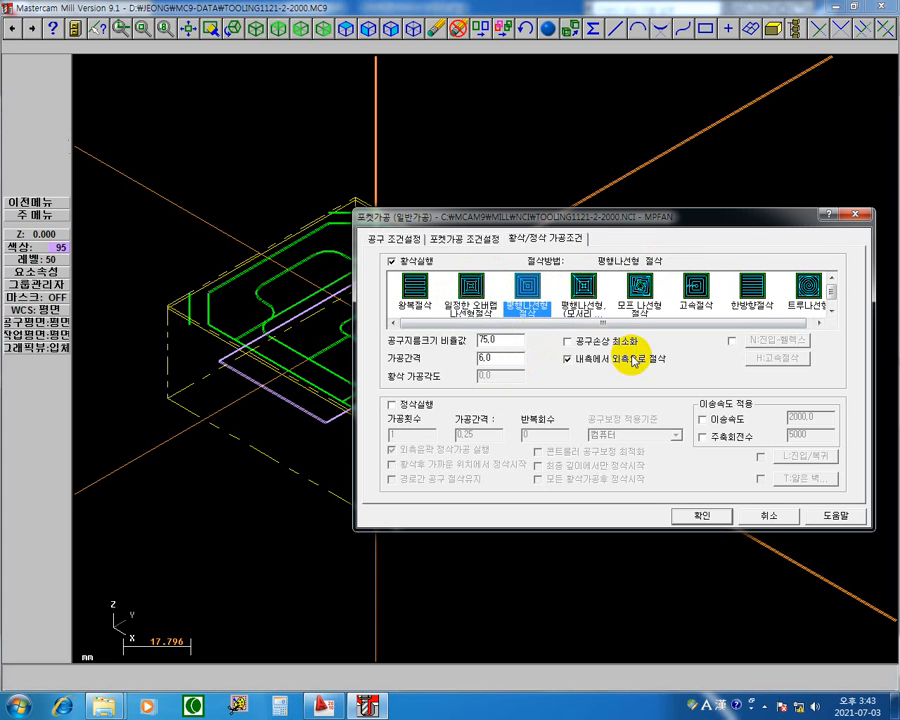
{"action": "left_click_drag", "start_coordinate": [504, 340], "coordinate": [193, 380]}
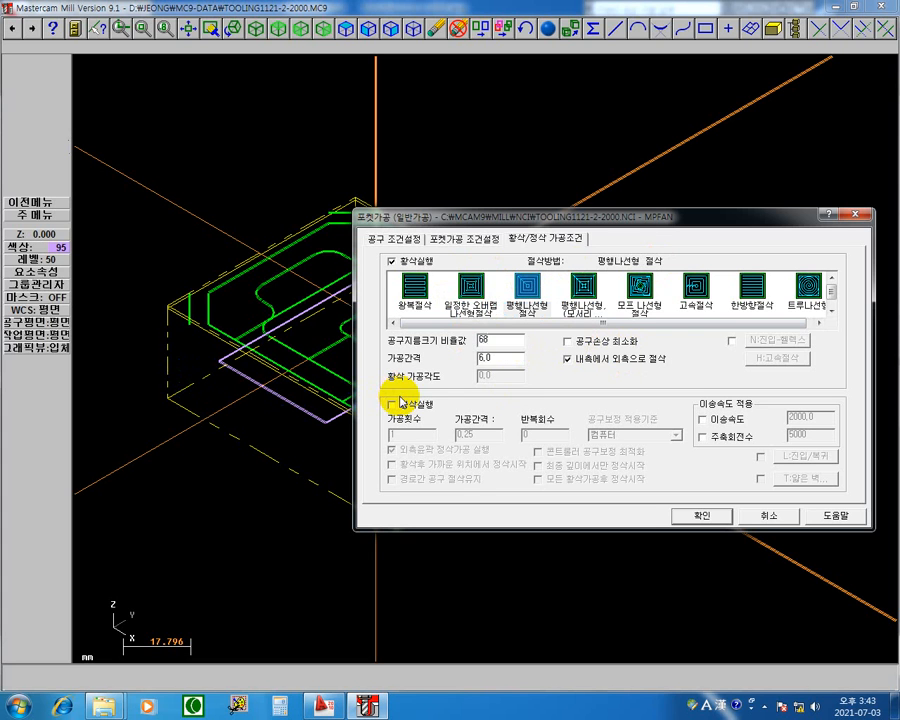
{"action": "left_click_drag", "start_coordinate": [510, 340], "coordinate": [259, 370]}
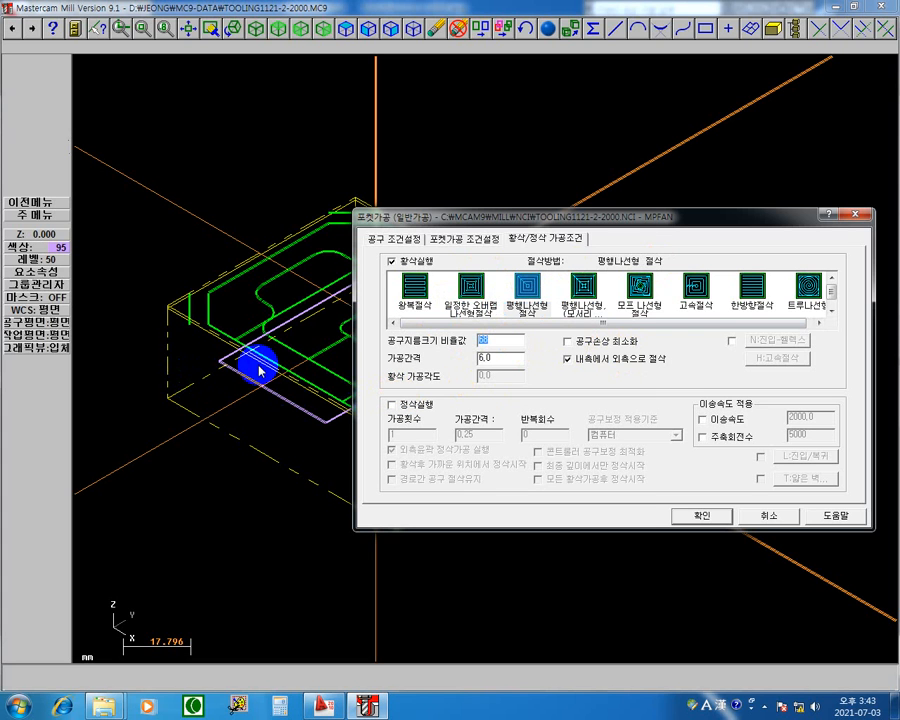
{"action": "key", "text": "Return"}
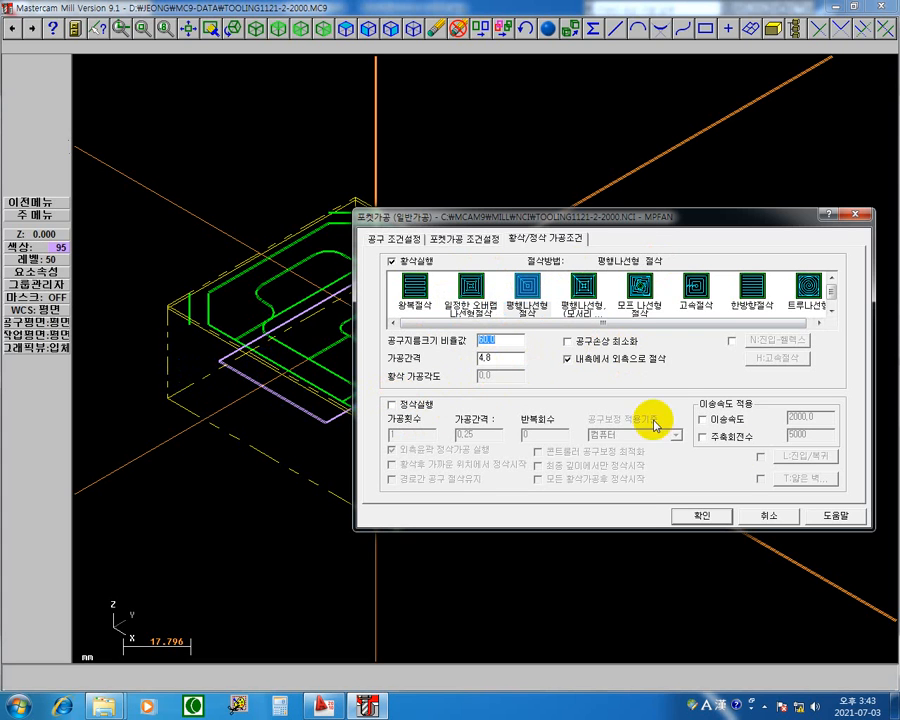
{"action": "left_click", "coordinate": [711, 521]}
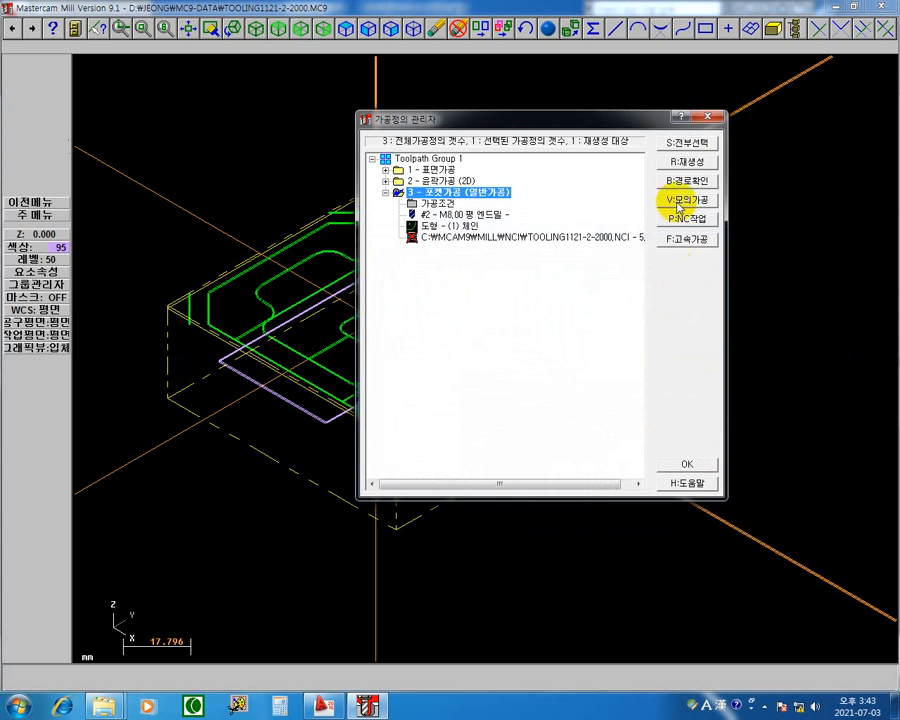
Regenerate operation 3 and play its parallel spiral toolpath continuously in the path check (경로확인).
{"action": "left_click", "coordinate": [574, 239]}
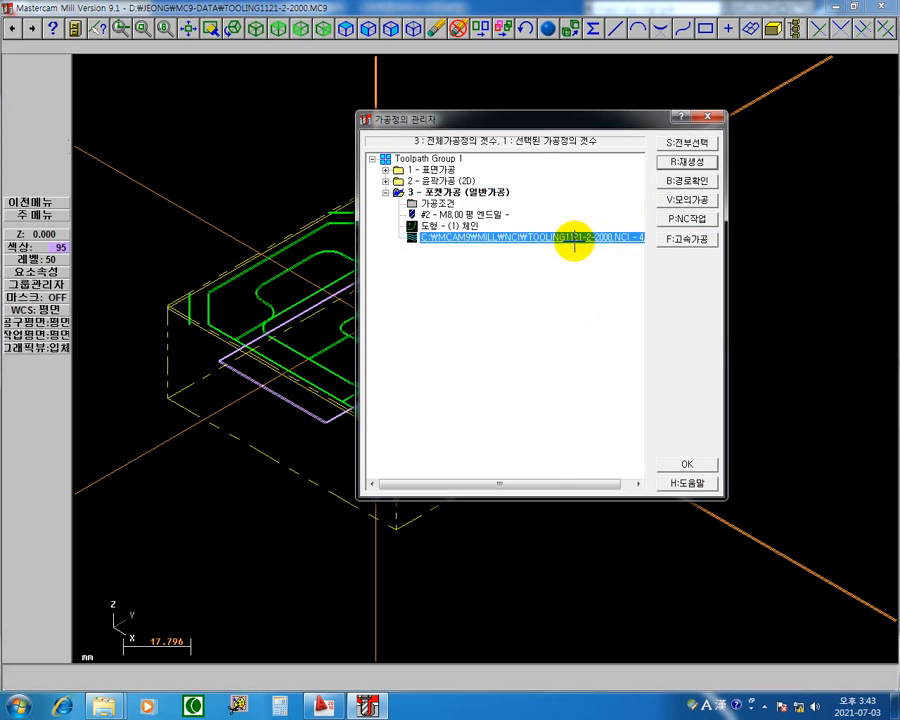
{"action": "left_click", "coordinate": [30, 73]}
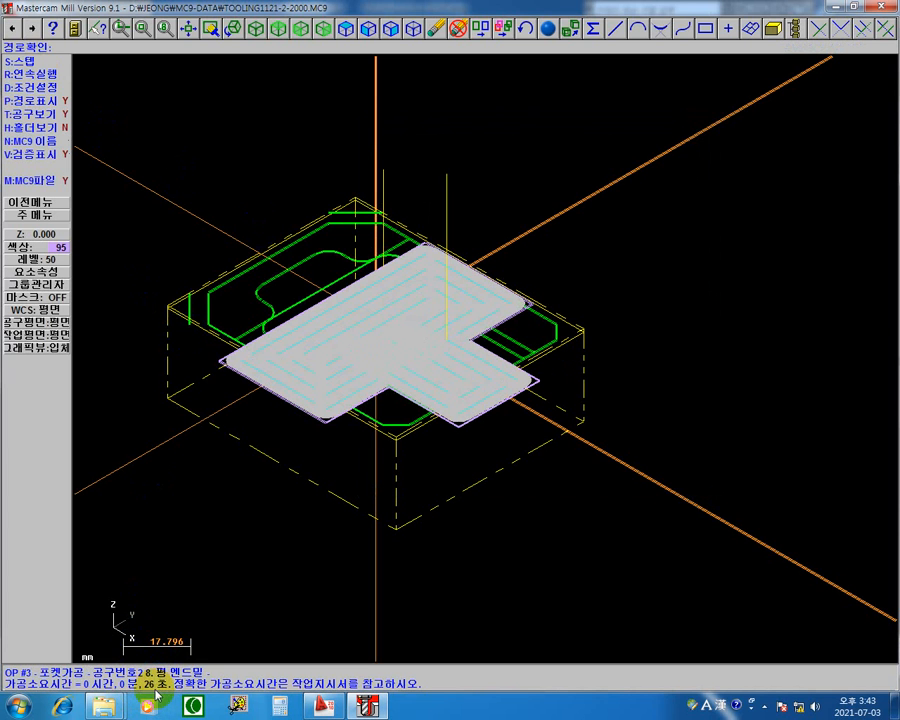
{"action": "key", "text": "Escape"}
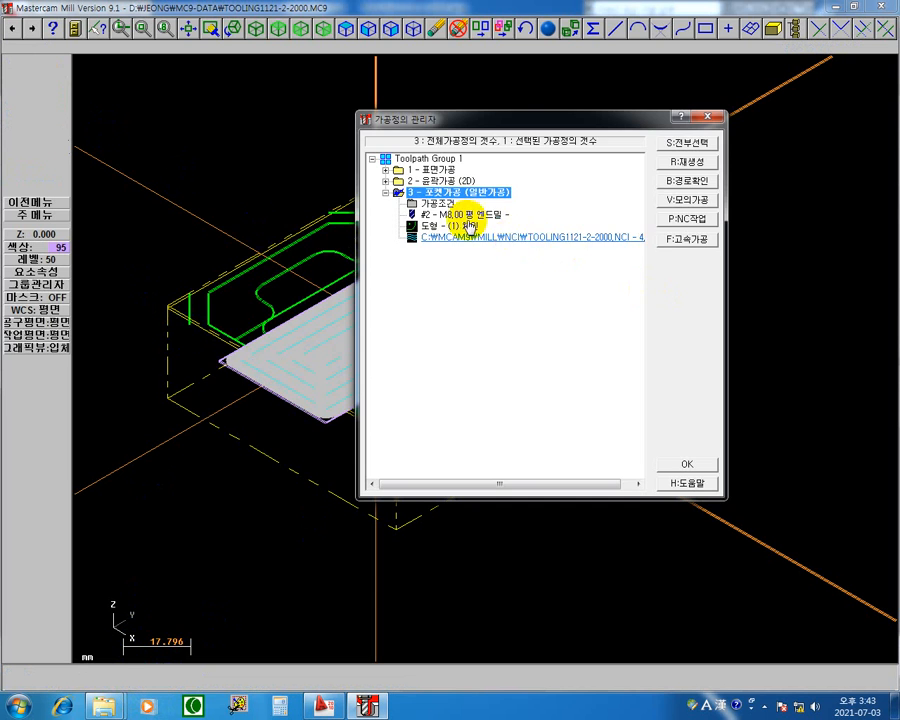
Set the pocket roughing to constant overlap spiral (일정한 오버랩 나선형절삭) with a 75% stepover (6 mm) and regenerate operation 3.
{"action": "left_click", "coordinate": [436, 203]}
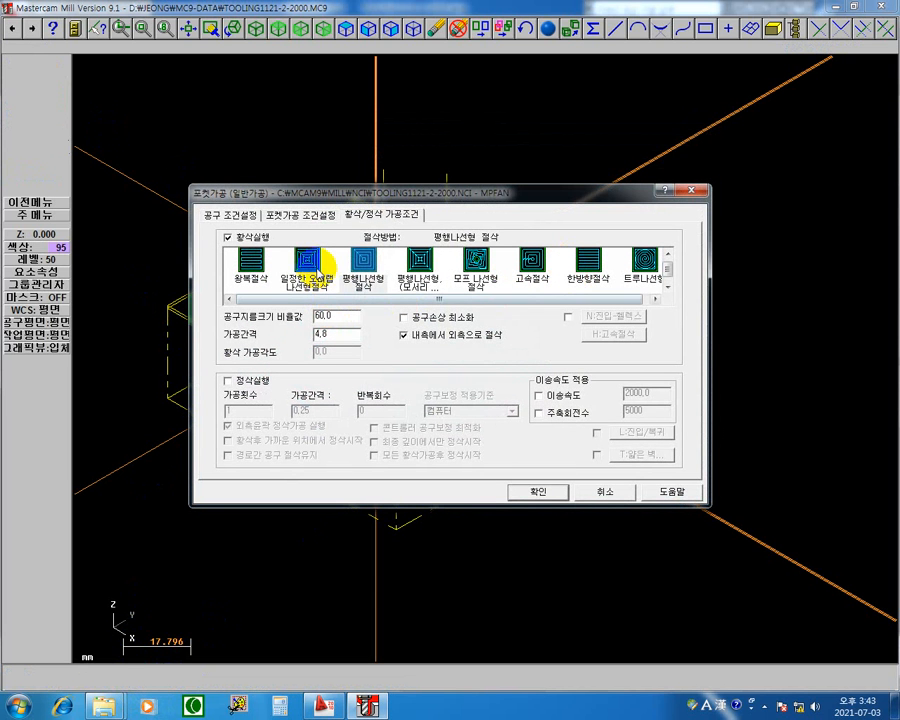
{"action": "left_click", "coordinate": [312, 262]}
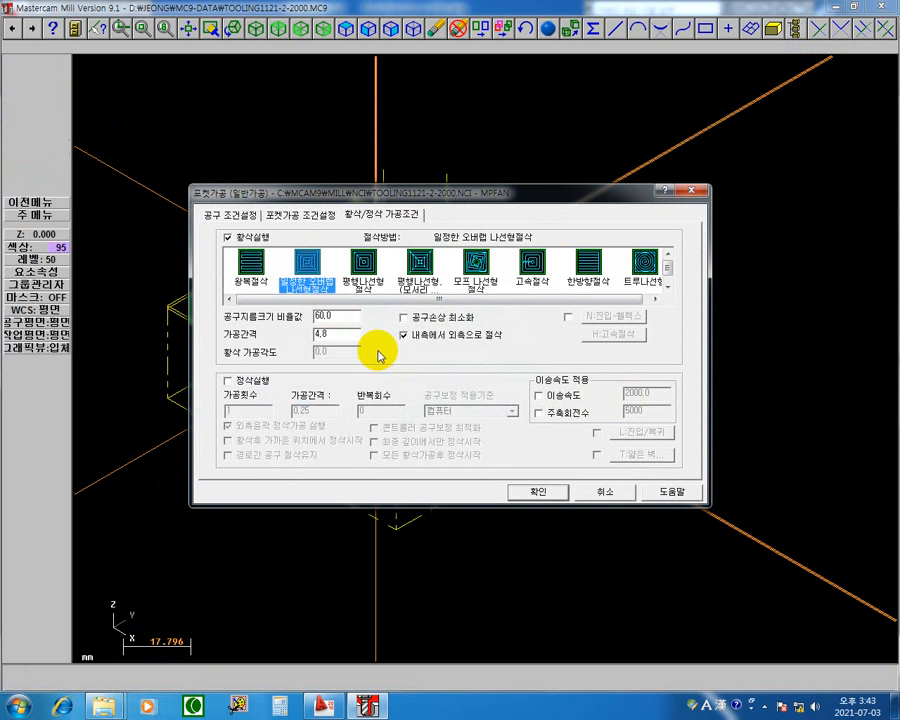
{"action": "double_click", "coordinate": [349, 314]}
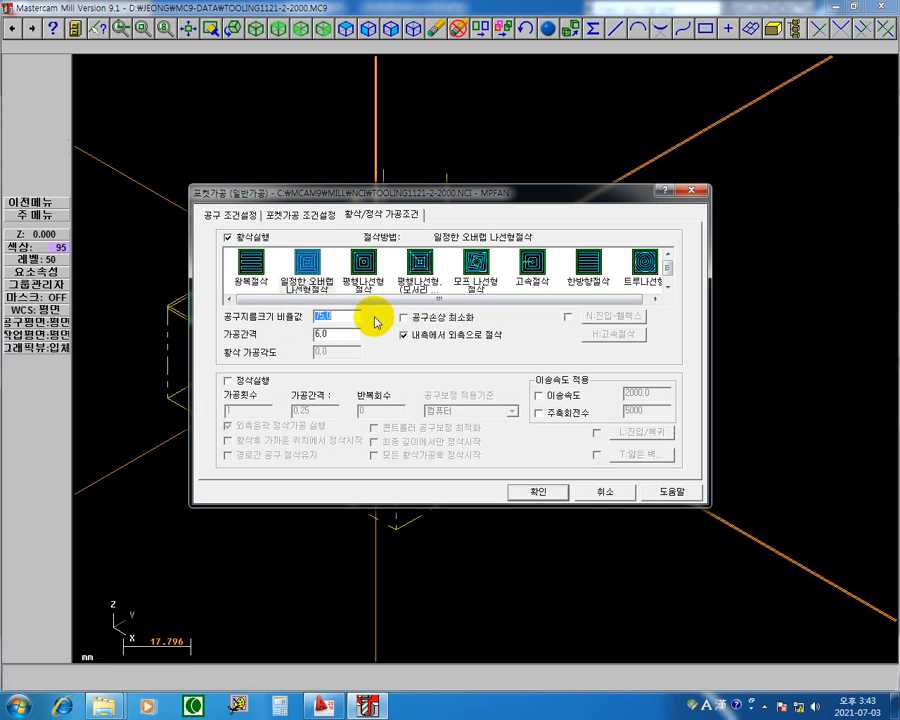
{"action": "left_click", "coordinate": [550, 490]}
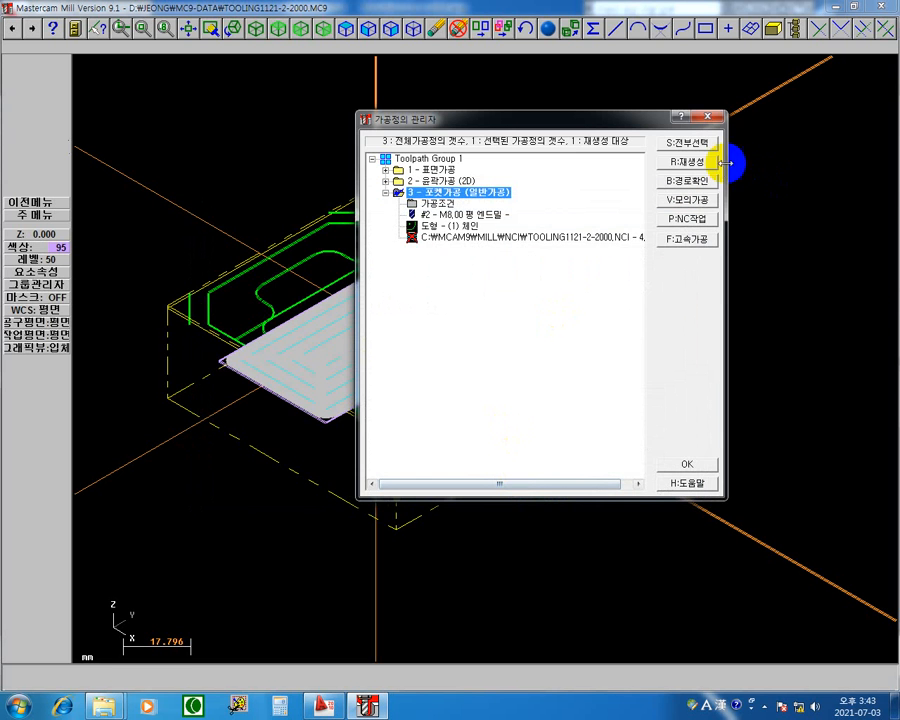
{"action": "left_click", "coordinate": [712, 164]}
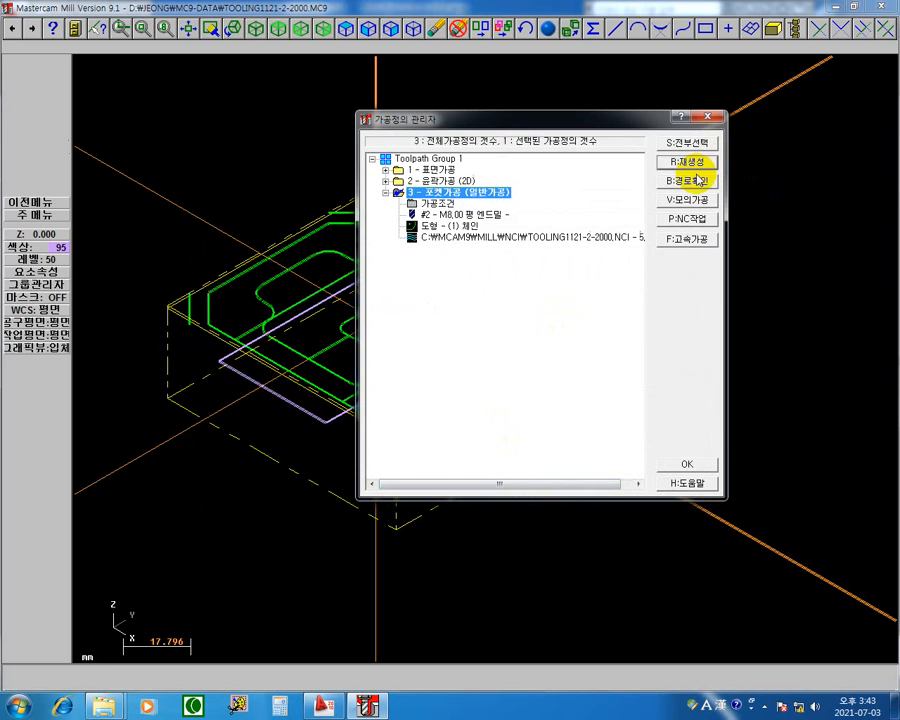
Play operation 3's constant overlap spiral toolpath continuously in the path check (경로확인), and return to the operations manager.
{"action": "left_click", "coordinate": [504, 239]}
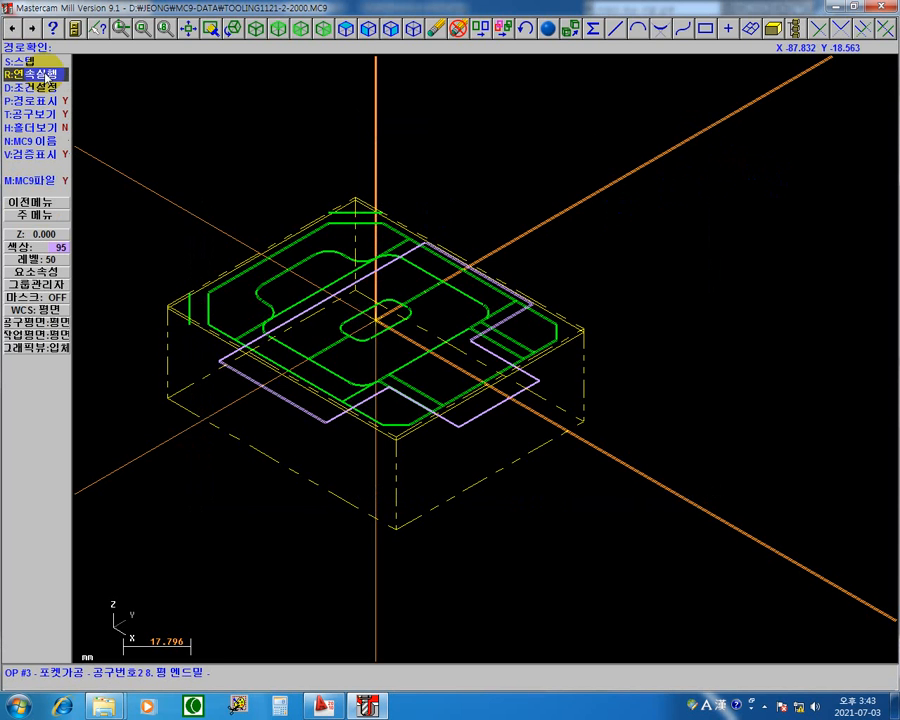
{"action": "left_click", "coordinate": [30, 73]}
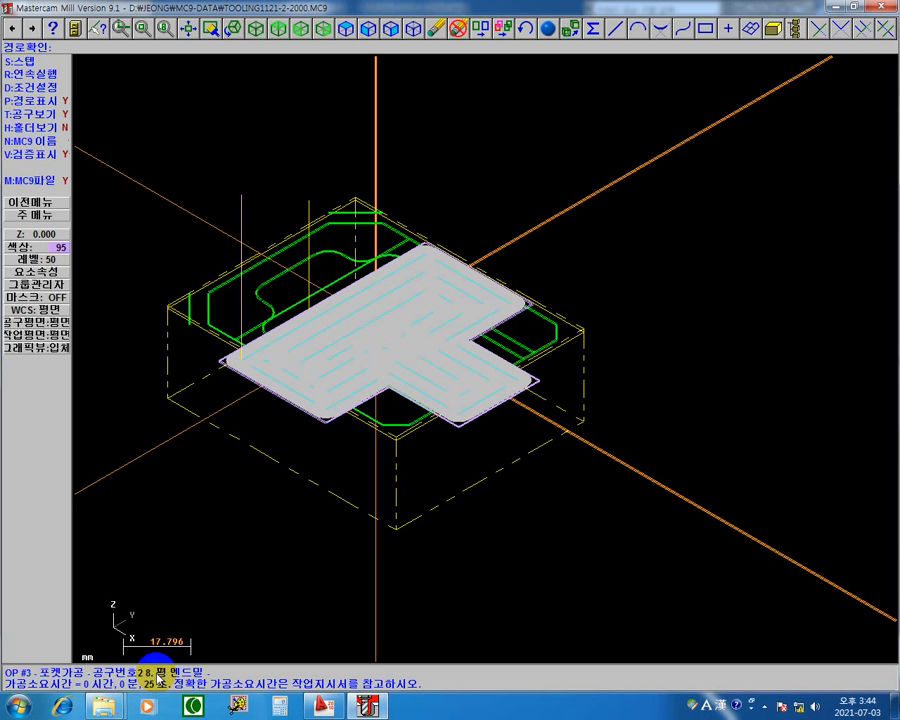
{"action": "key", "text": "Escape"}
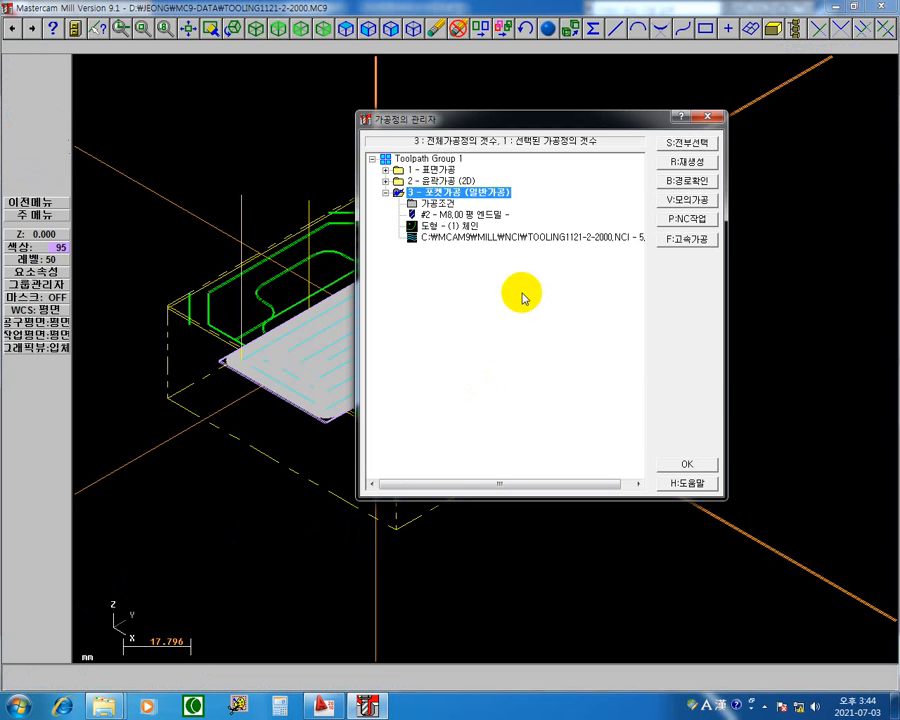
Change the pocket roughing method to morph spiral (모프 나선형 절삭) and regenerate operation 3.
{"action": "left_click", "coordinate": [440, 203]}
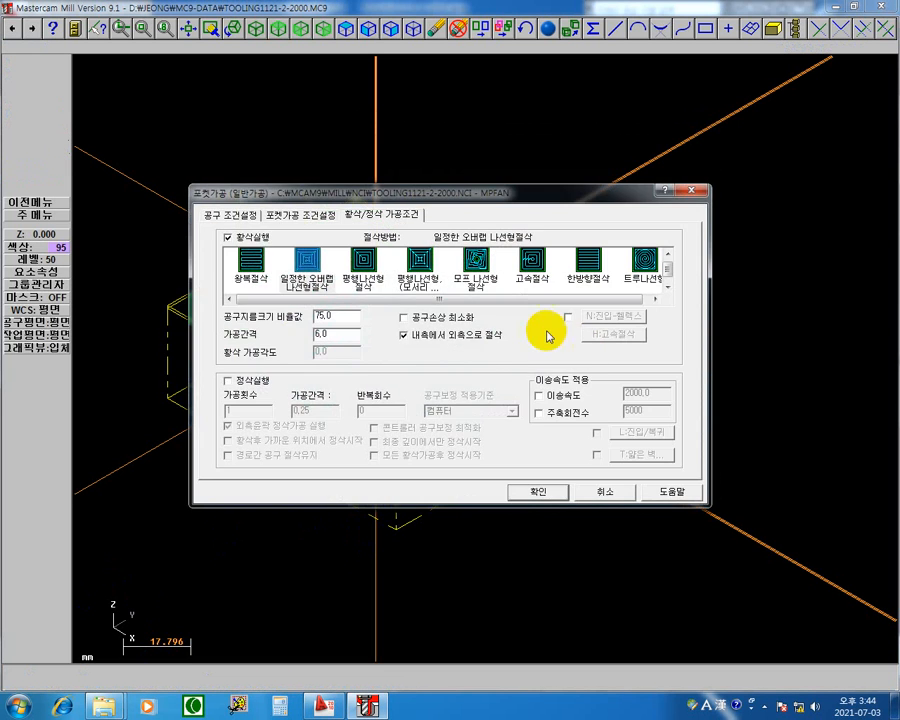
{"action": "left_click", "coordinate": [362, 264]}
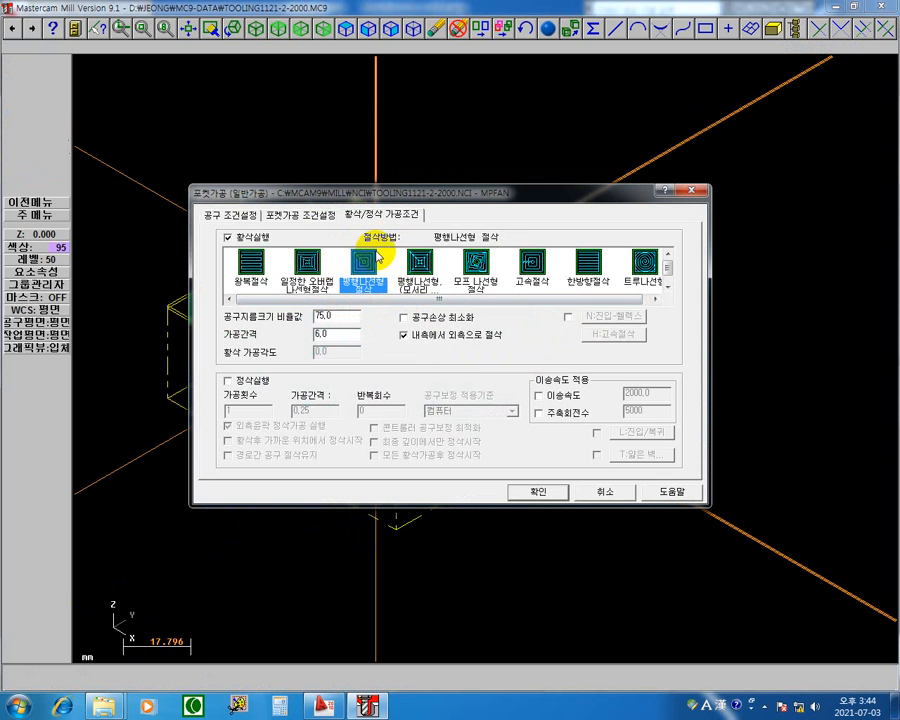
{"action": "mouse_move", "coordinate": [402, 188]}
{"action": "left_mouse_down"}
{"action": "mouse_move", "coordinate": [424, 381]}
{"action": "mouse_move", "coordinate": [438, 391]}
{"action": "mouse_move", "coordinate": [395, 462]}
{"action": "mouse_move", "coordinate": [358, 463]}
{"action": "mouse_move", "coordinate": [418, 372]}
{"action": "mouse_move", "coordinate": [421, 327]}
{"action": "mouse_move", "coordinate": [494, 400]}
{"action": "mouse_move", "coordinate": [529, 399]}
{"action": "left_mouse_up"}
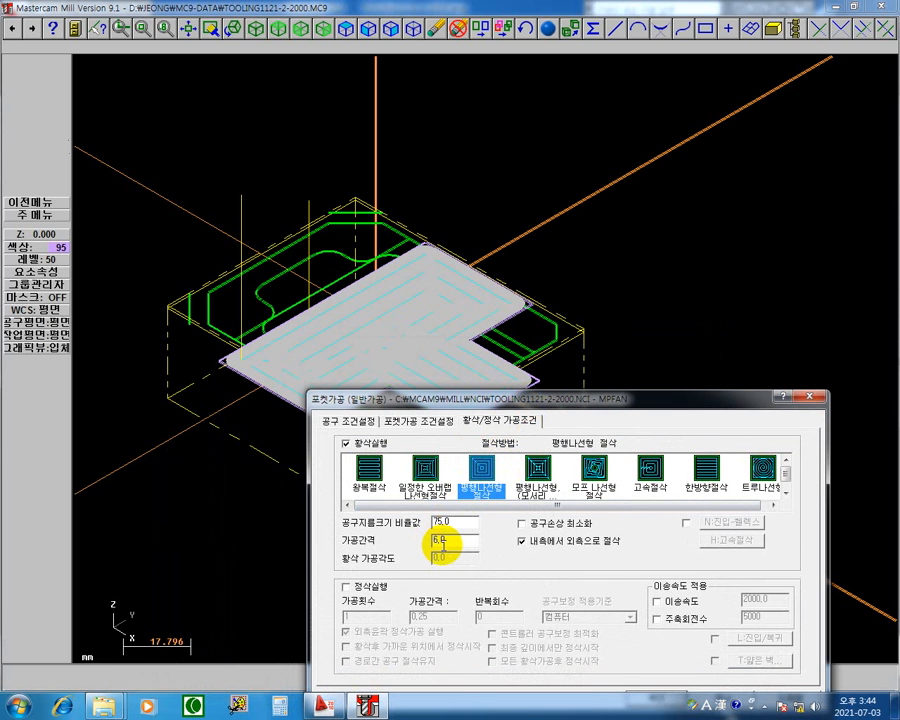
{"action": "left_click_drag", "start_coordinate": [515, 405], "coordinate": [561, 316]}
{"action": "left_click", "coordinate": [462, 376]}
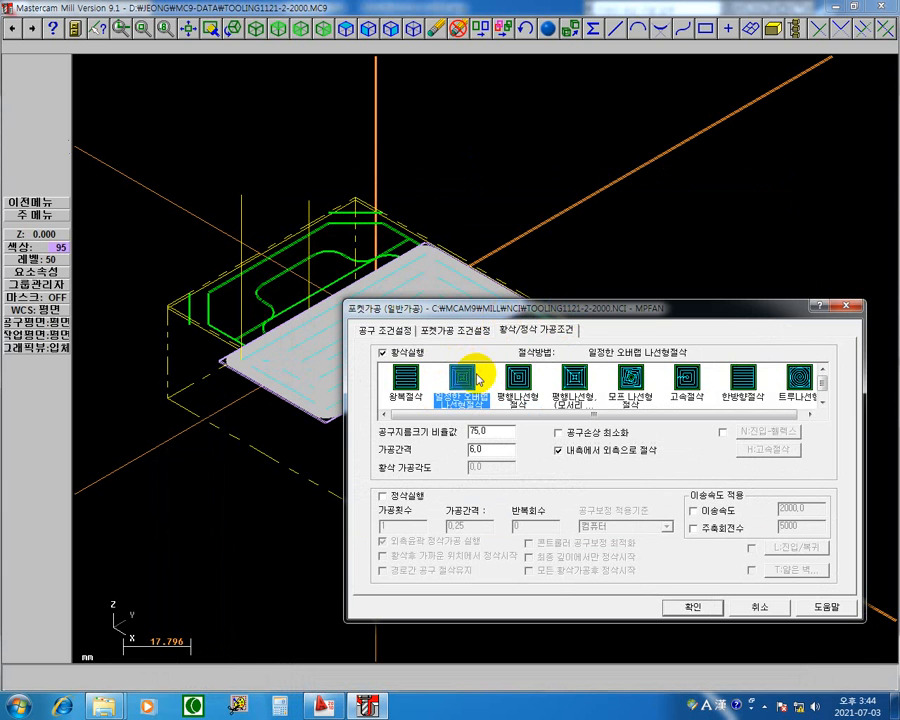
{"action": "left_click_drag", "start_coordinate": [478, 307], "coordinate": [466, 406]}
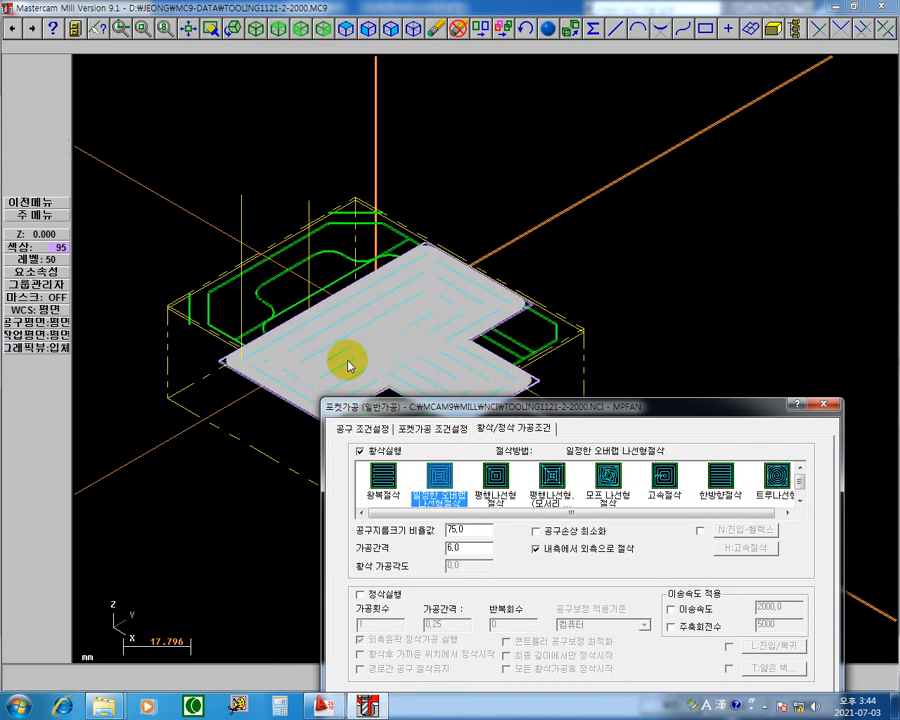
{"action": "left_click_drag", "start_coordinate": [543, 406], "coordinate": [526, 117]}
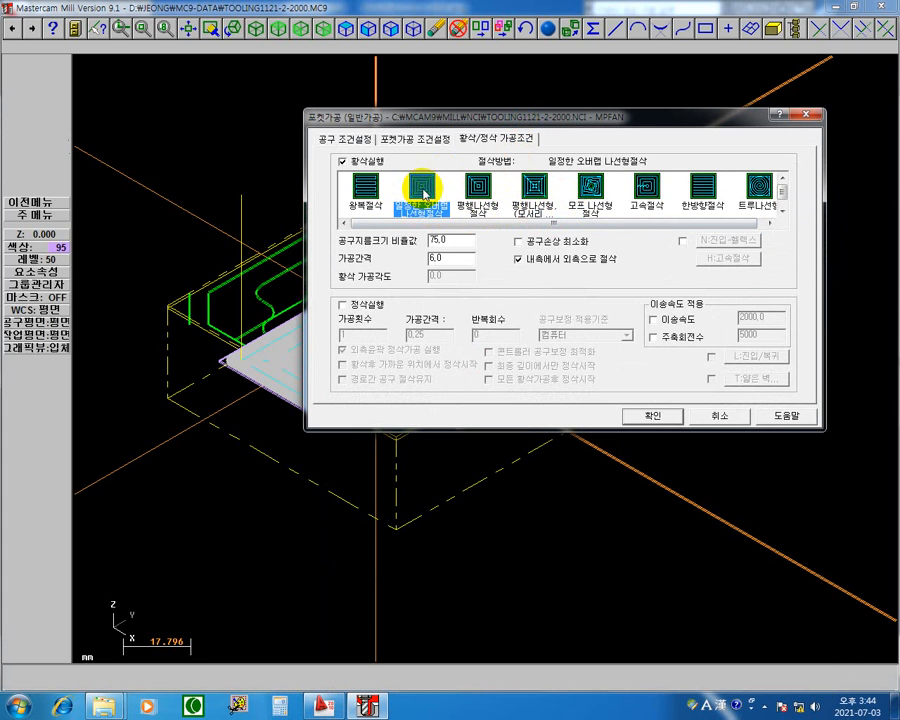
{"action": "left_click", "coordinate": [526, 186]}
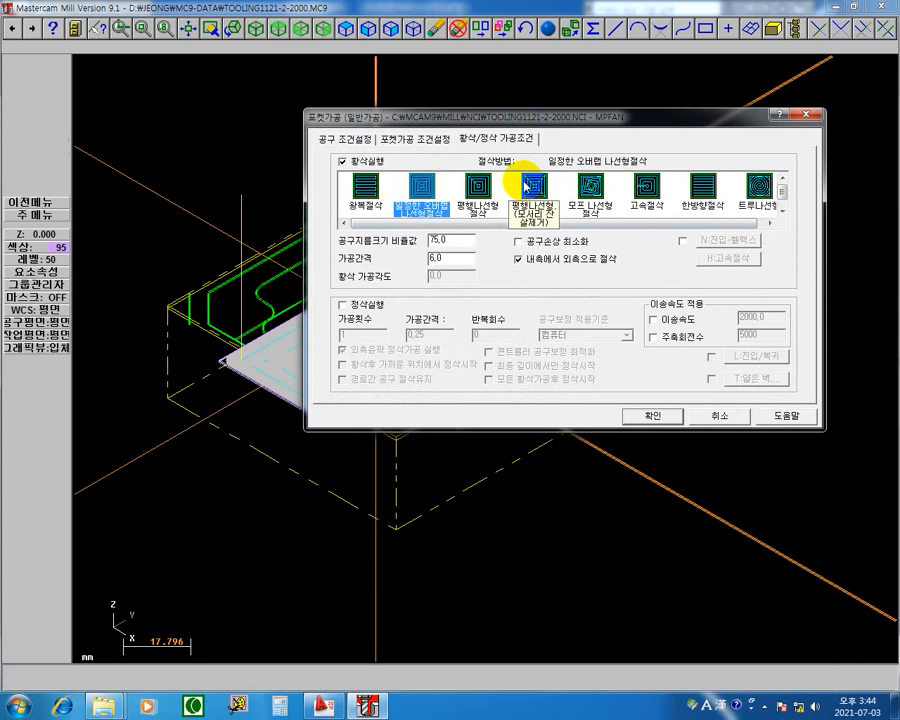
{"action": "left_click", "coordinate": [593, 188]}
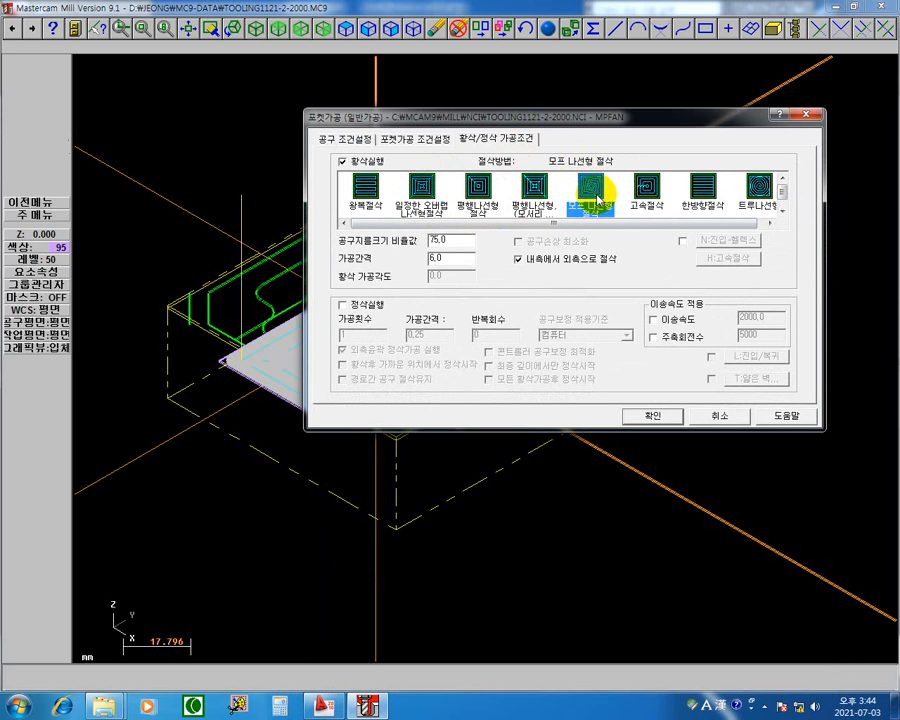
{"action": "left_click", "coordinate": [652, 418]}
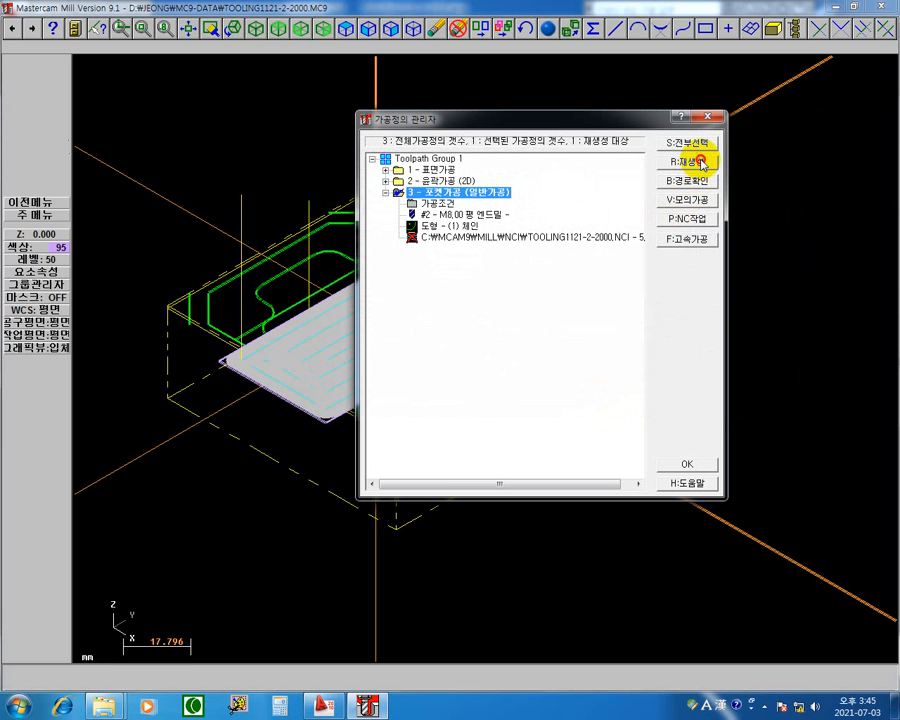
{"action": "left_click", "coordinate": [700, 162]}
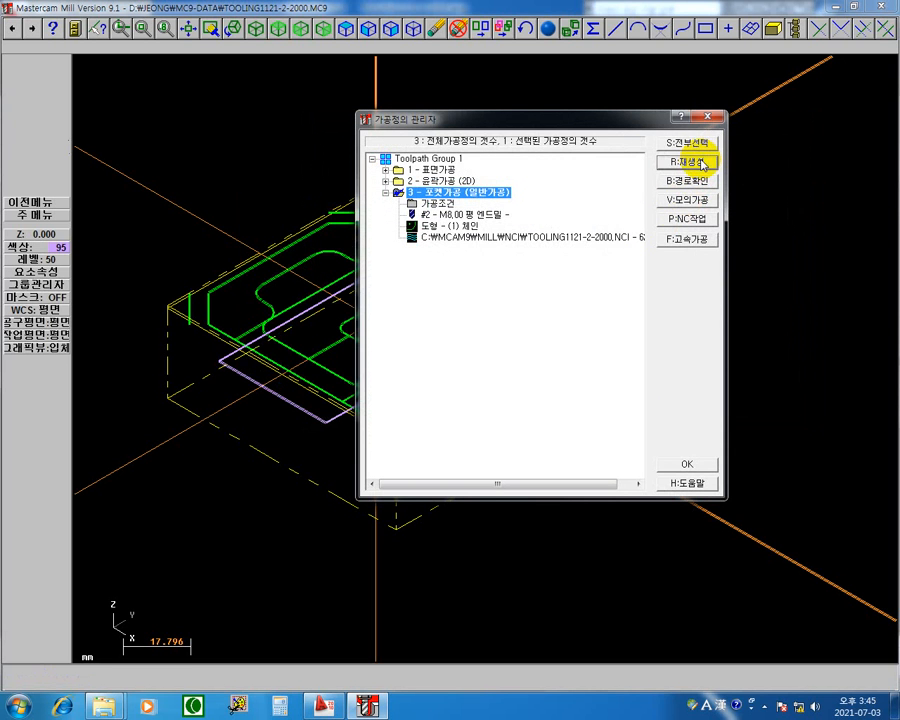
Step through the start of operation 3's morph spiral toolpath in the path check (경로확인), viewed from the top plane (평면).
{"action": "left_click", "coordinate": [540, 245]}
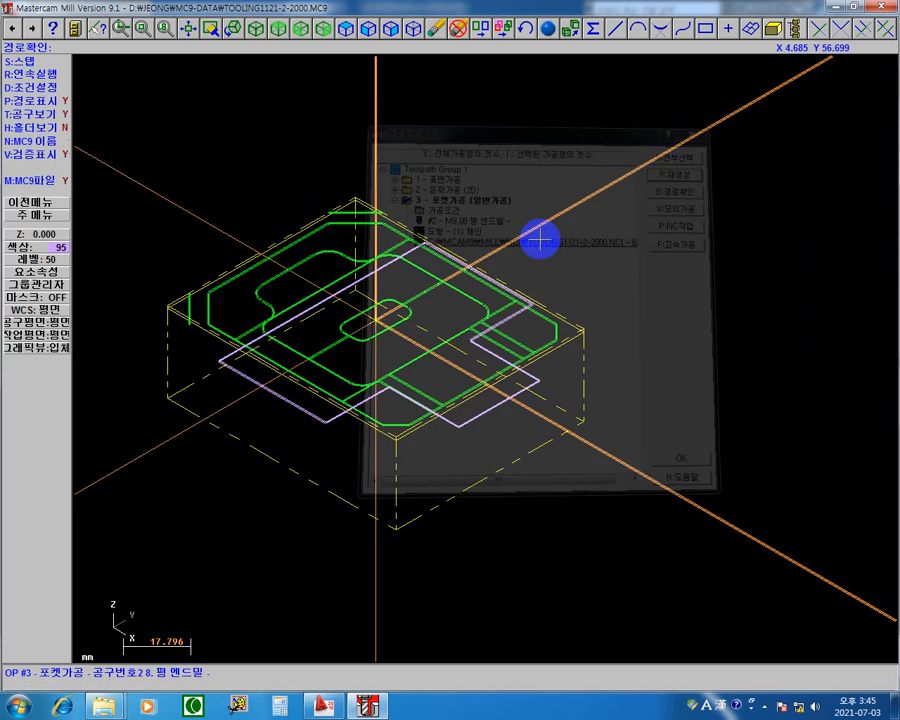
{"action": "left_click", "coordinate": [279, 30]}
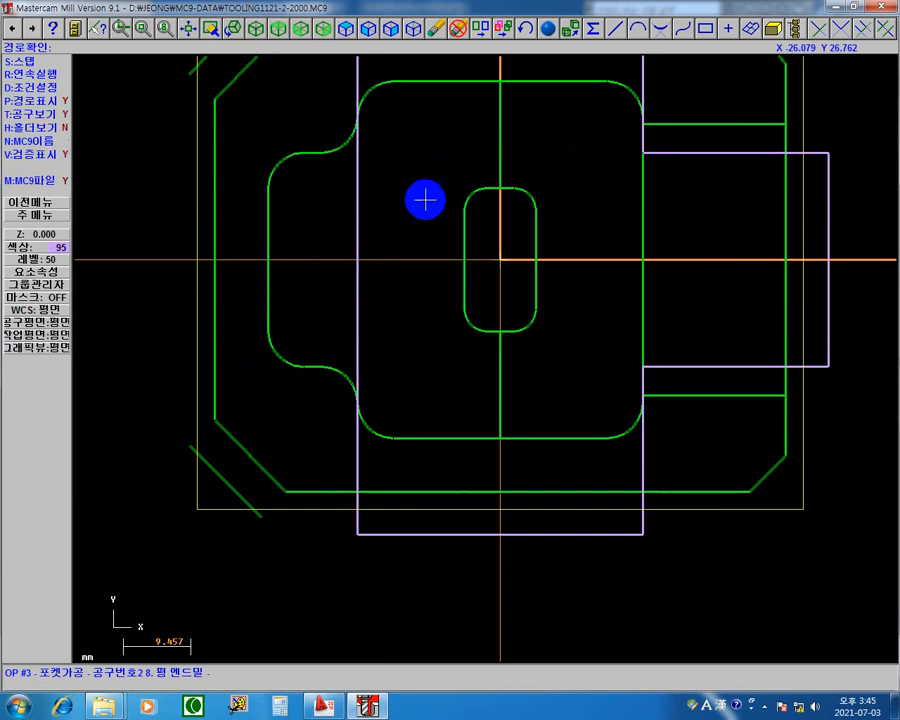
{"action": "left_click", "coordinate": [526, 406]}
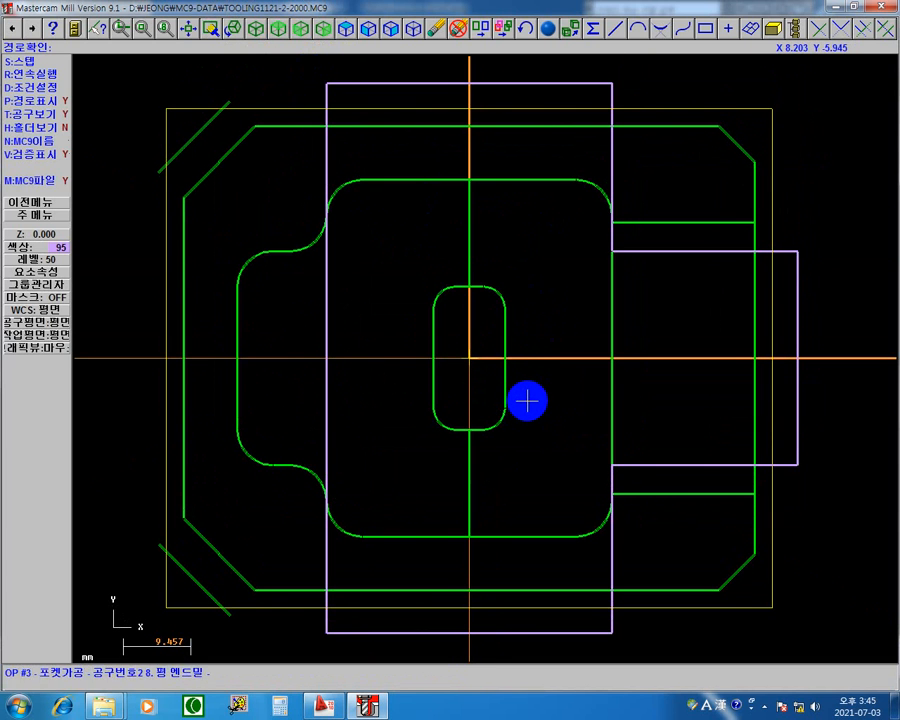
{"action": "key", "text": "s"}
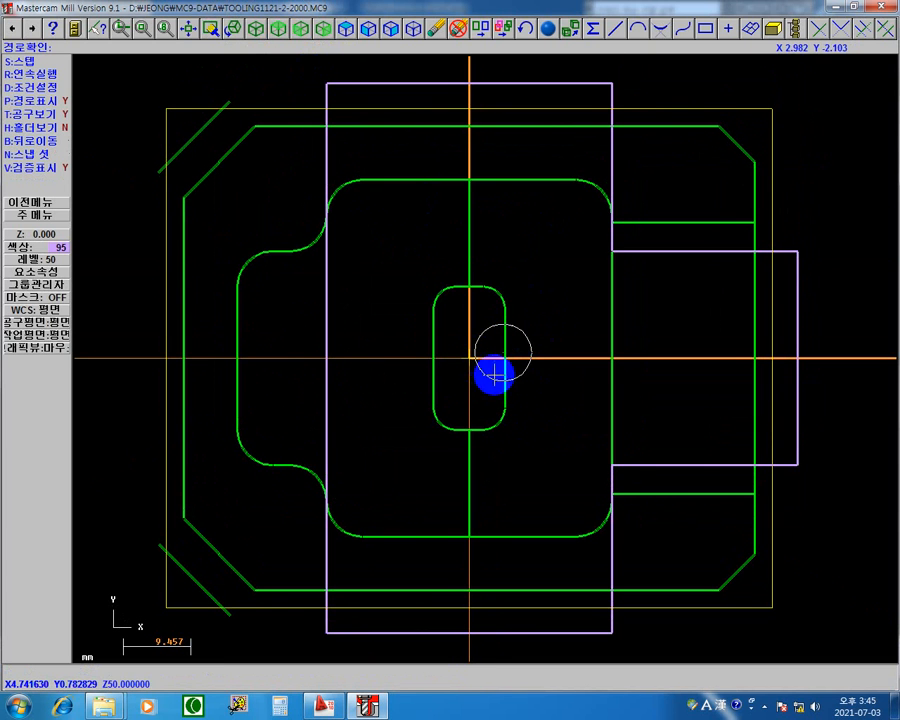
{"action": "key", "text": "s"}
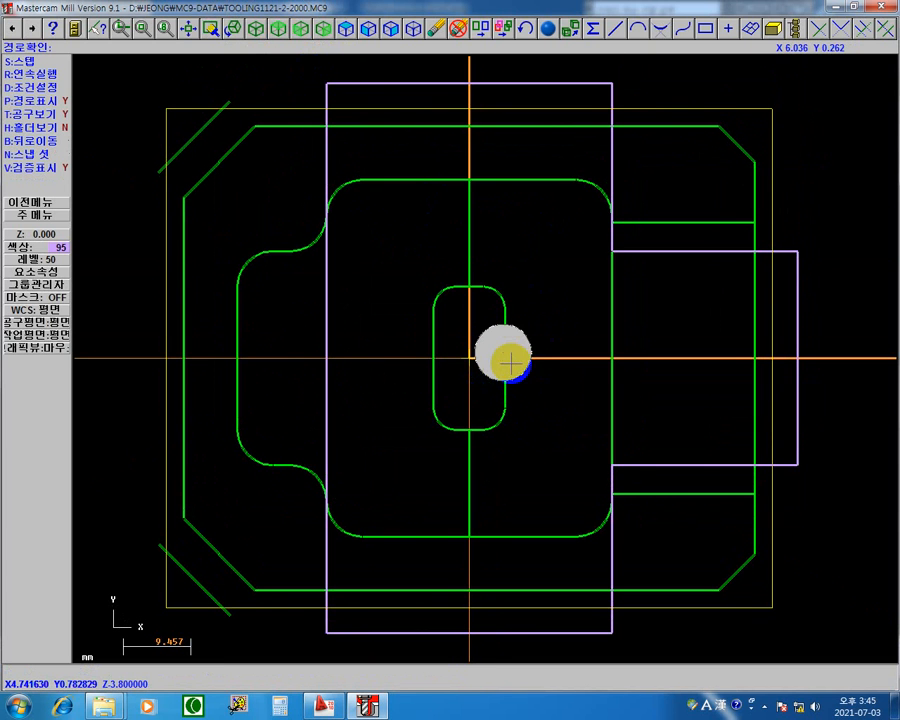
{"action": "key", "text": "s"}
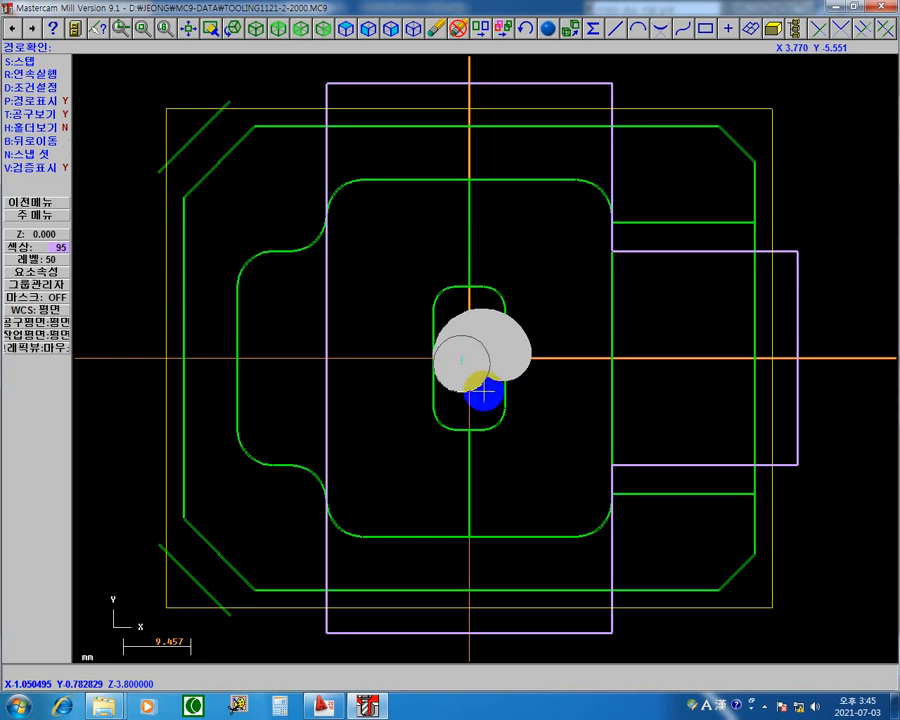
{"action": "key", "text": "s"}
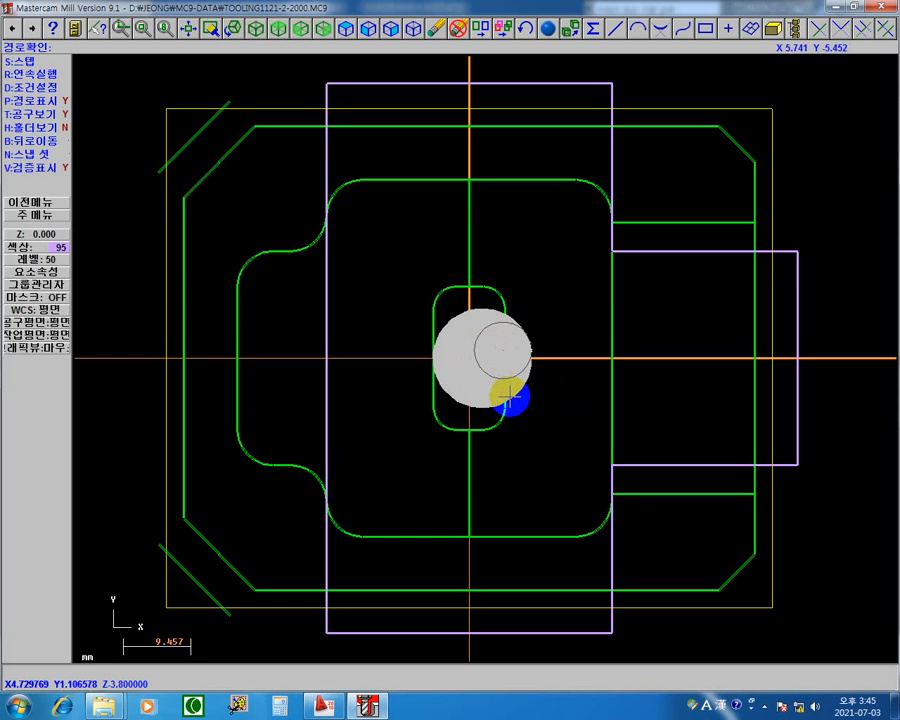
{"action": "key", "text": "s"}
{"action": "key", "text": "s"}
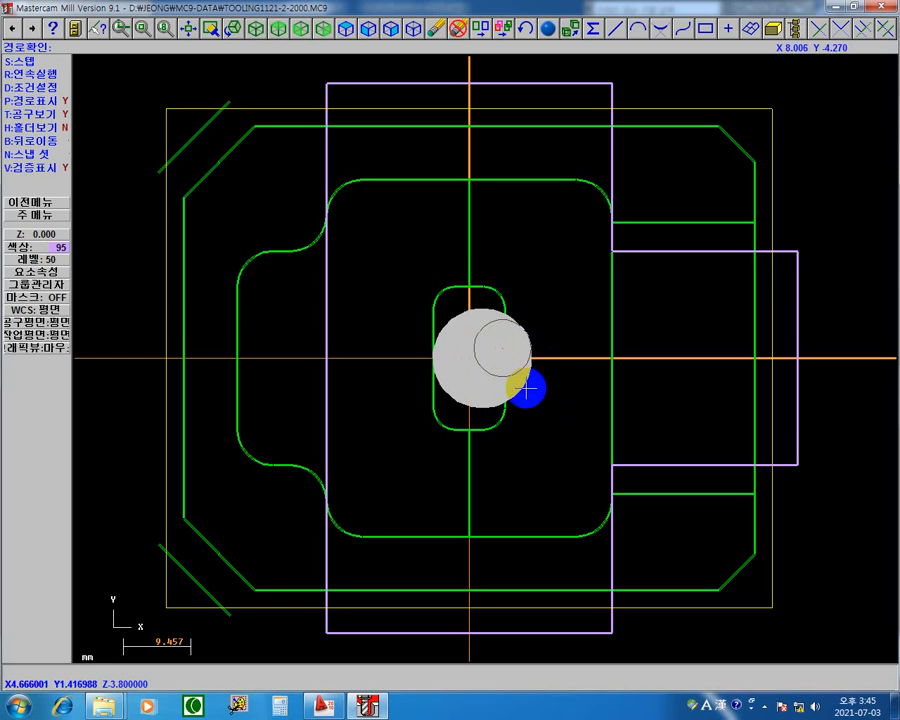
{"action": "key", "text": "s"}
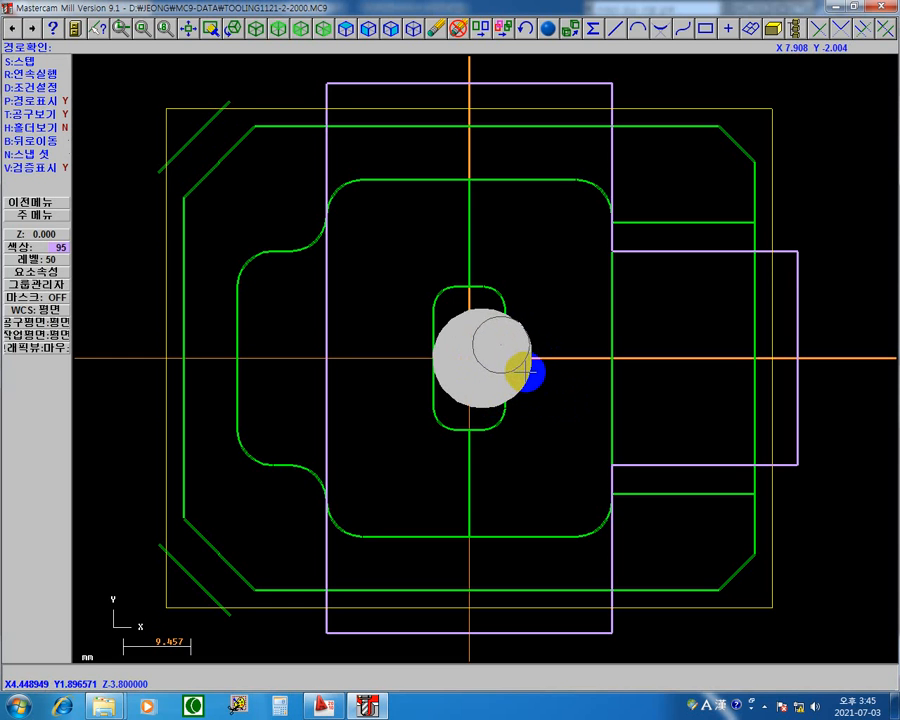
{"action": "key", "text": "s"}
{"action": "key", "text": "s"}
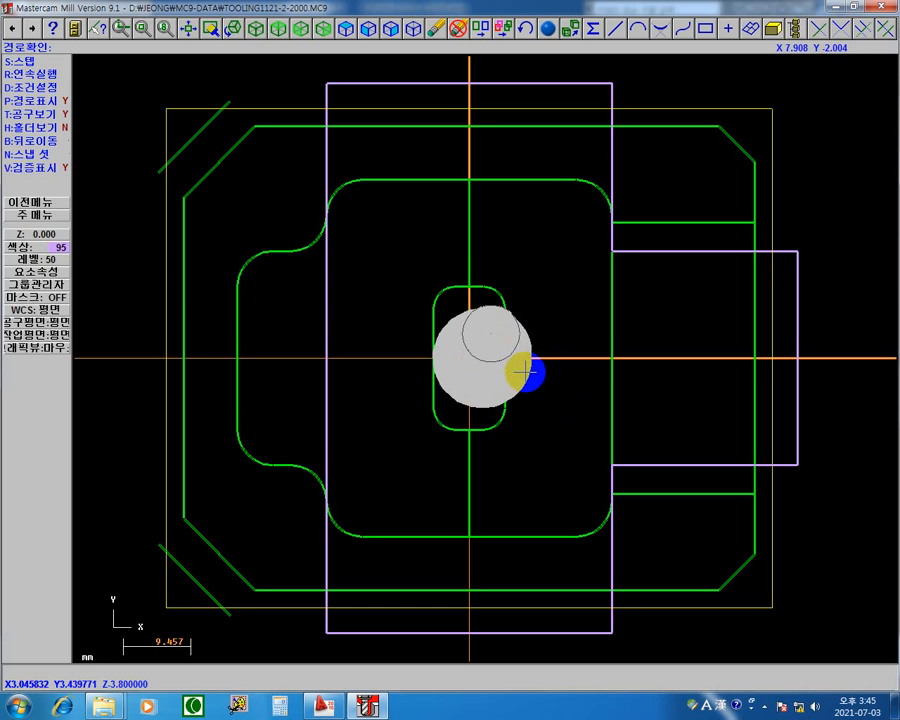
{"action": "key", "text": "s"}
{"action": "key", "text": "s"}
{"action": "key", "text": "s"}
{"action": "key", "text": "s"}
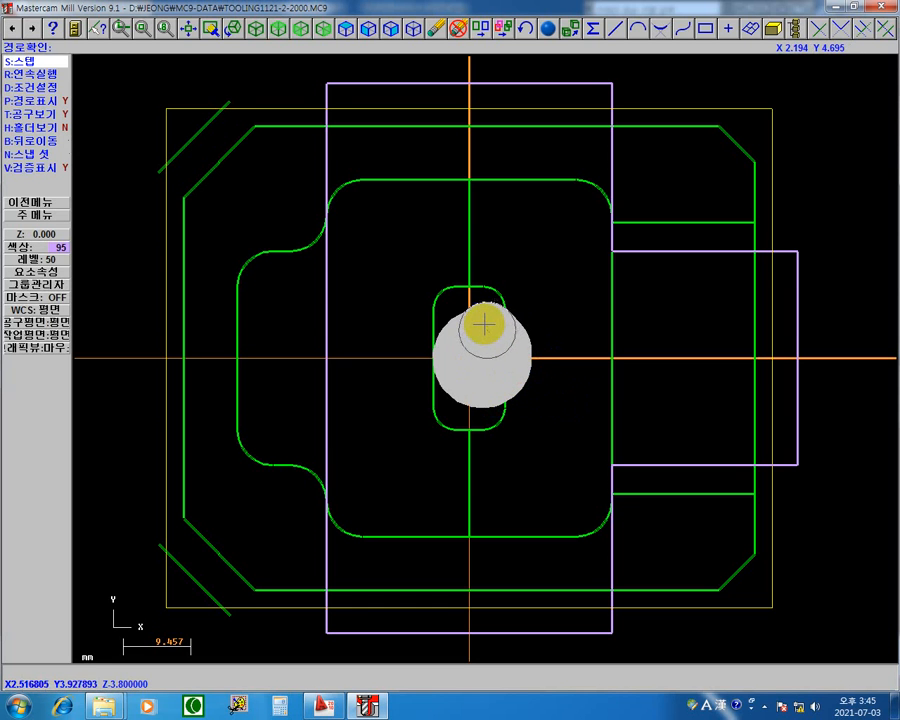
{"action": "key", "text": "s"}
{"action": "key", "text": "s"}
{"action": "key", "text": "s"}
{"action": "key", "text": "s"}
{"action": "key", "text": "s"}
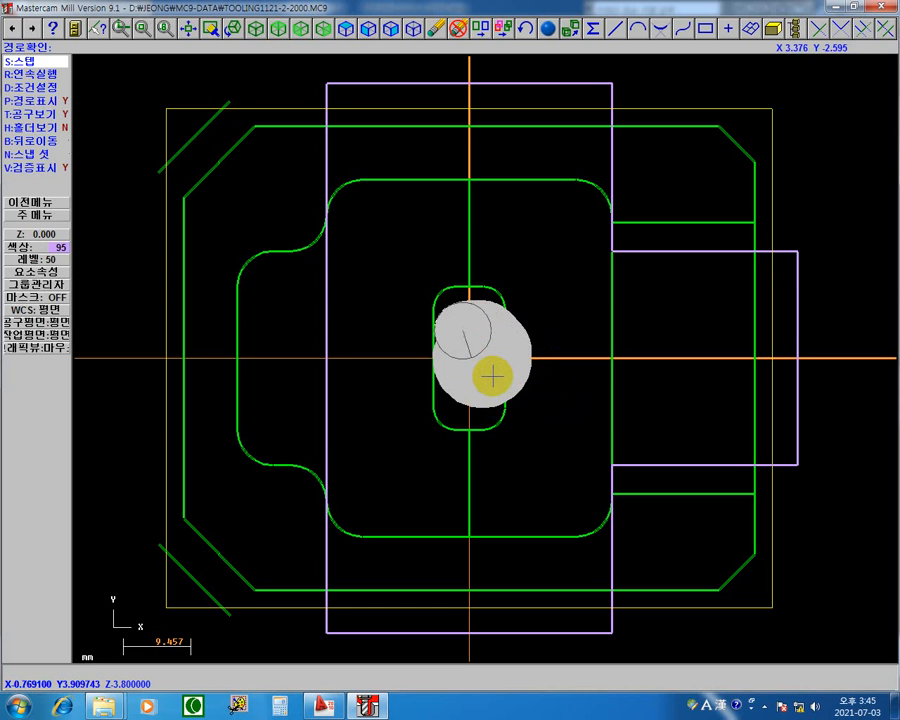
{"action": "key", "text": "s"}
{"action": "key", "text": "s"}
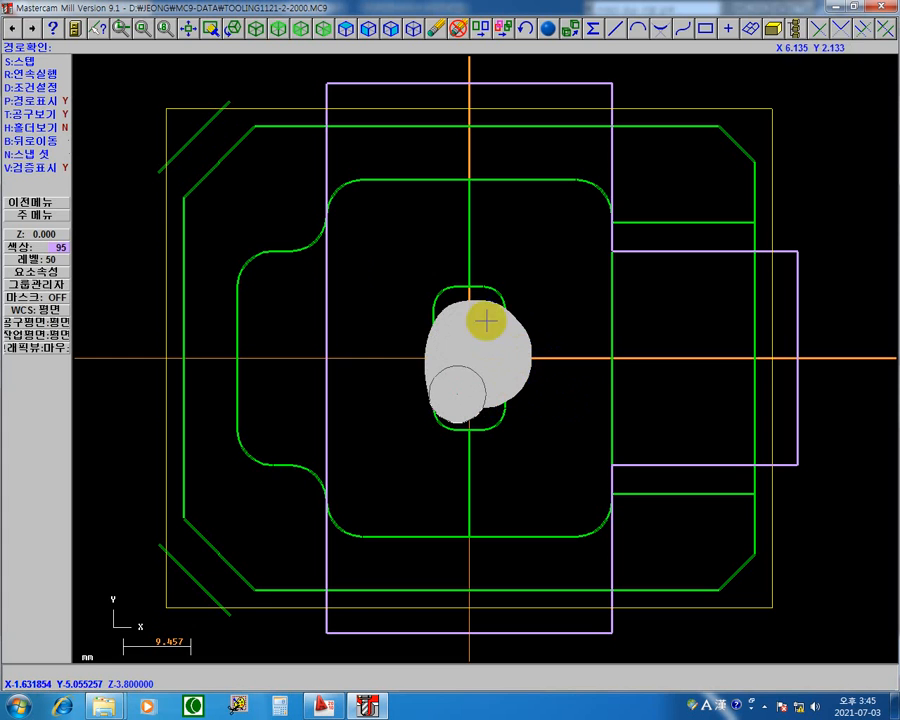
Turn off the verify display (검증표시) and continue stepping through the morph spiral toolpath as bare path lines.
{"action": "left_click", "coordinate": [60, 167]}
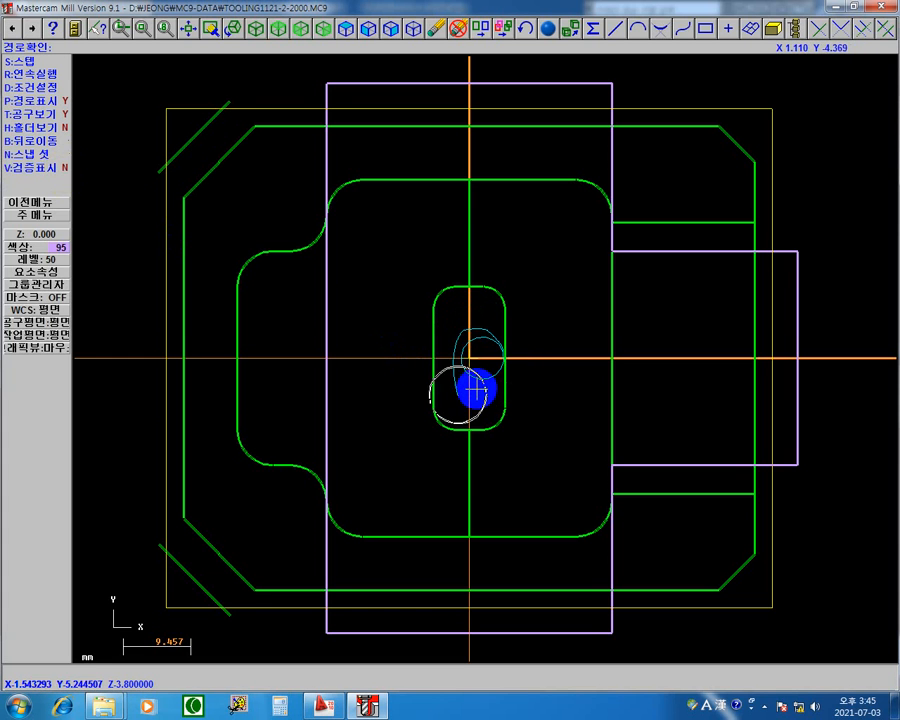
{"action": "key", "text": "s"}
{"action": "key", "text": "s"}
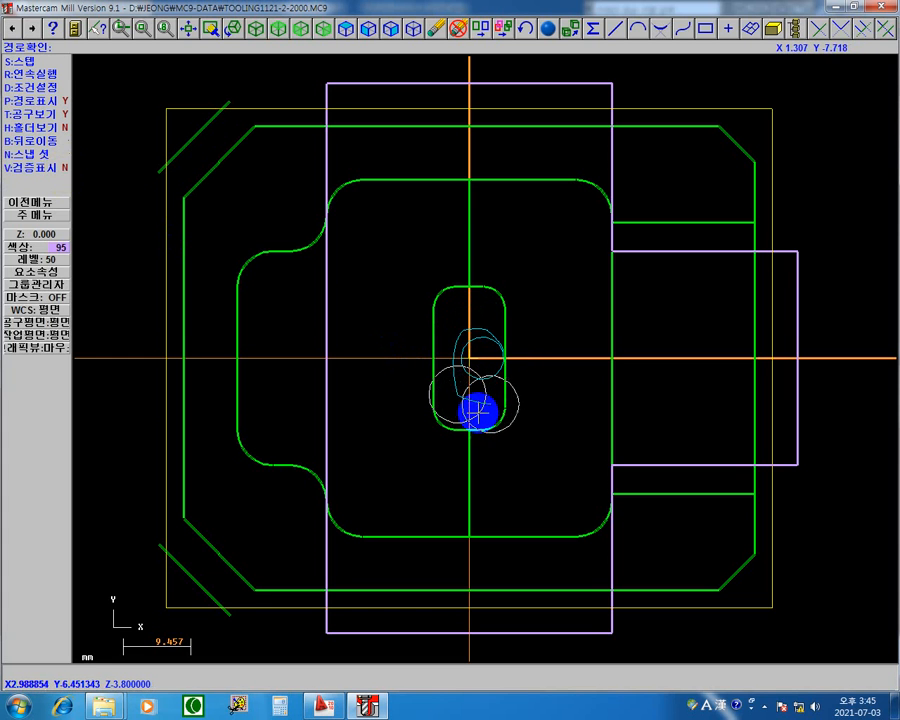
{"action": "key", "text": "s"}
{"action": "key", "text": "s"}
{"action": "key", "text": "s"}
{"action": "key", "text": "s"}
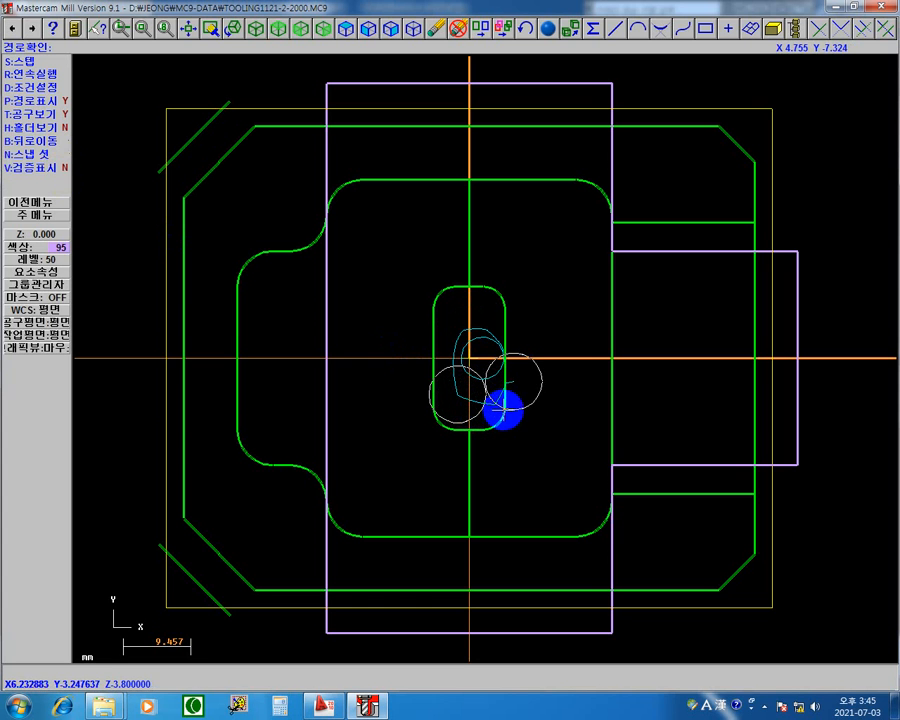
{"action": "key", "text": "s"}
{"action": "key", "text": "s"}
{"action": "key", "text": "s"}
{"action": "key", "text": "s"}
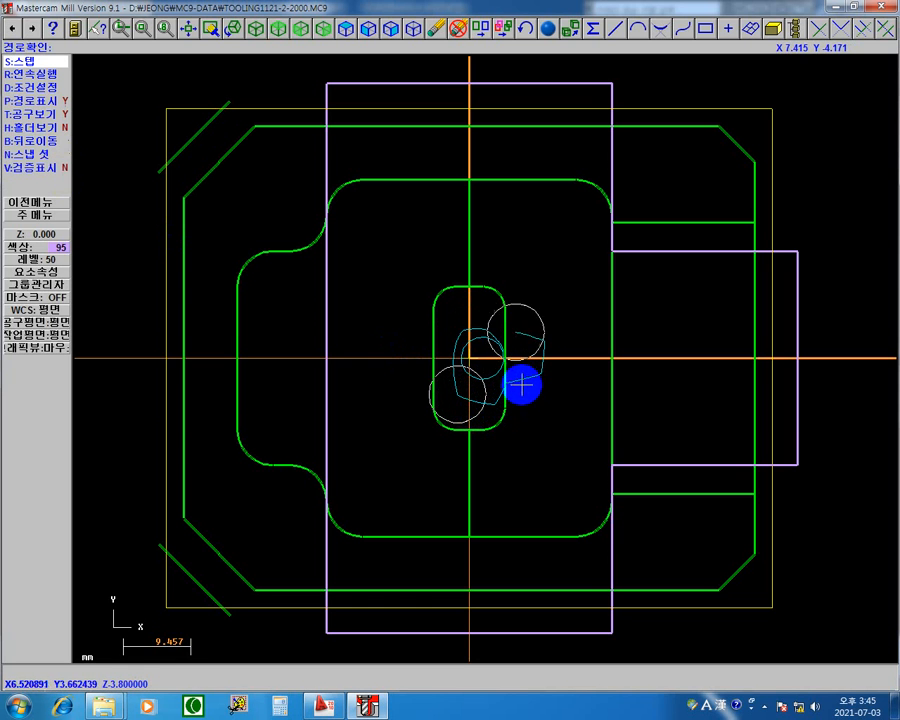
{"action": "key", "text": "s"}
{"action": "key", "text": "s"}
{"action": "key", "text": "s"}
{"action": "key", "text": "s"}
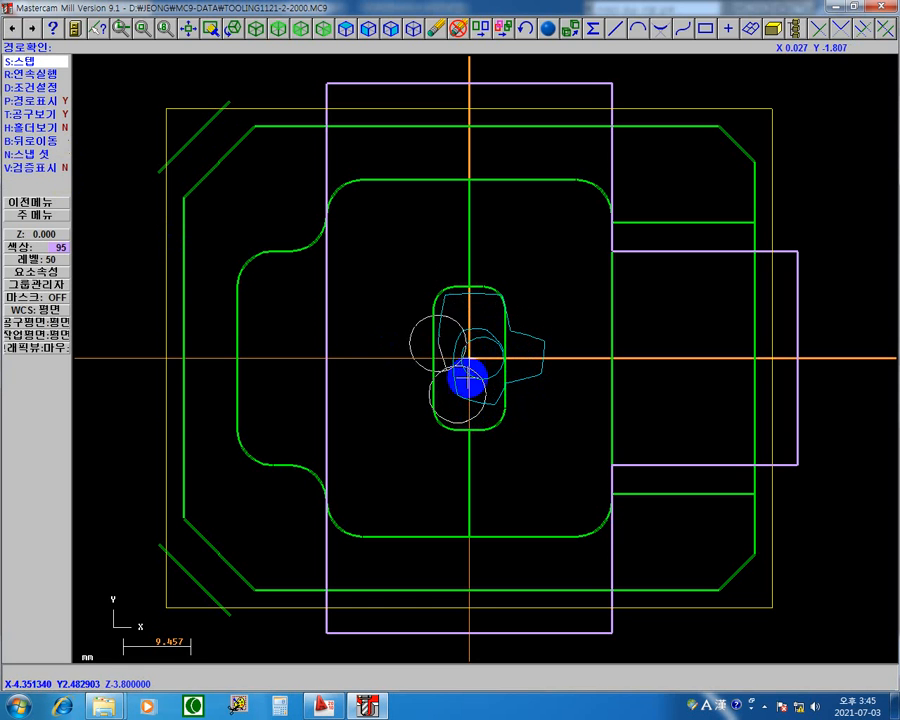
{"action": "key", "text": "s"}
{"action": "key", "text": "s"}
{"action": "key", "text": "s"}
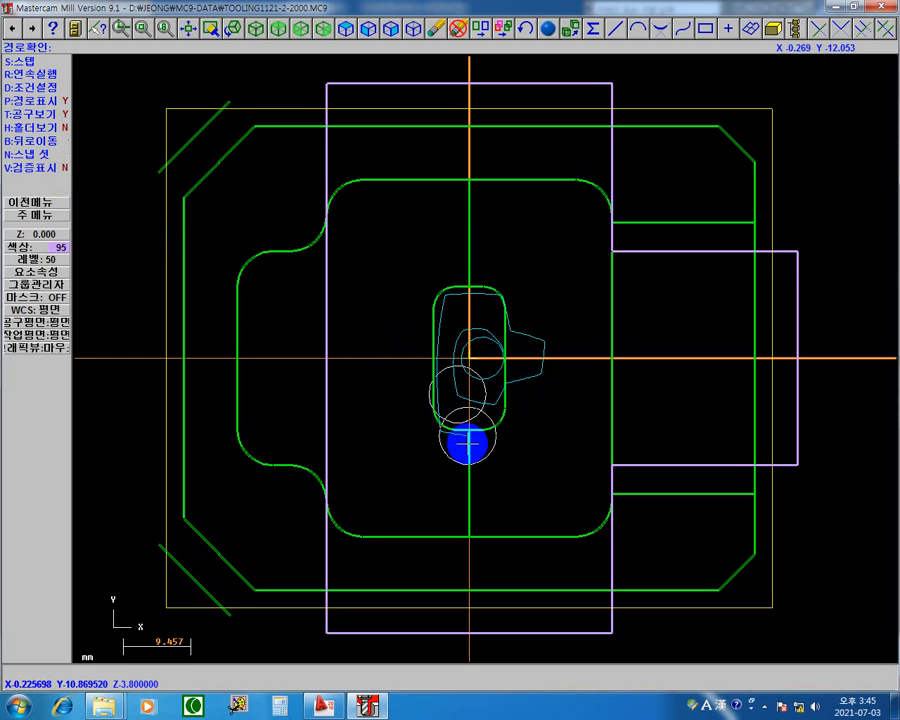
{"action": "key", "text": "s"}
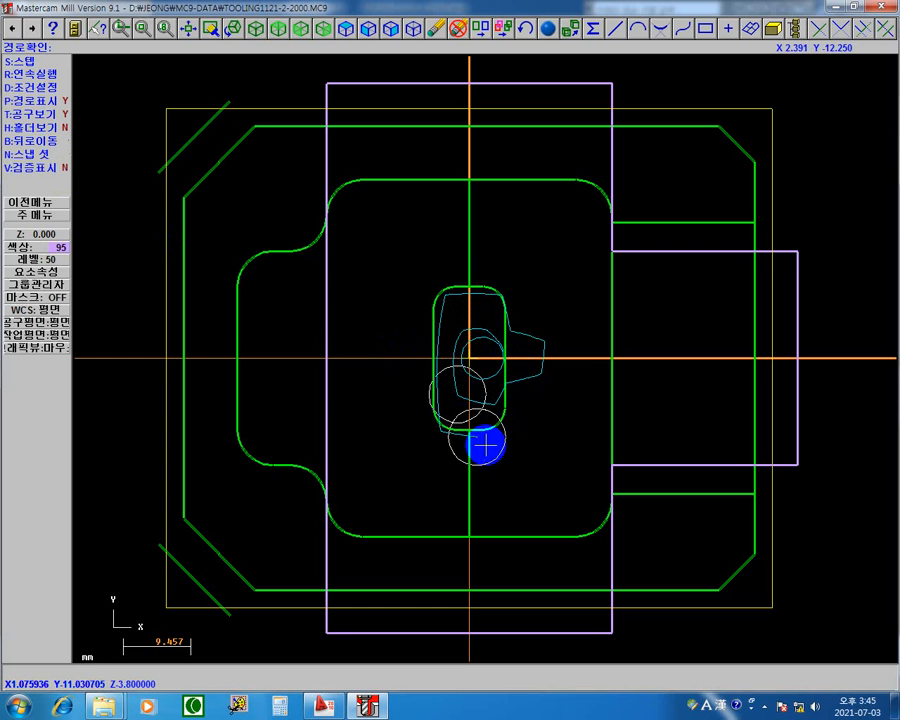
{"action": "key", "text": "s"}
{"action": "key", "text": "s"}
{"action": "key", "text": "s"}
{"action": "key", "text": "s"}
{"action": "key", "text": "s"}
{"action": "key", "text": "s"}
{"action": "key", "text": "s"}
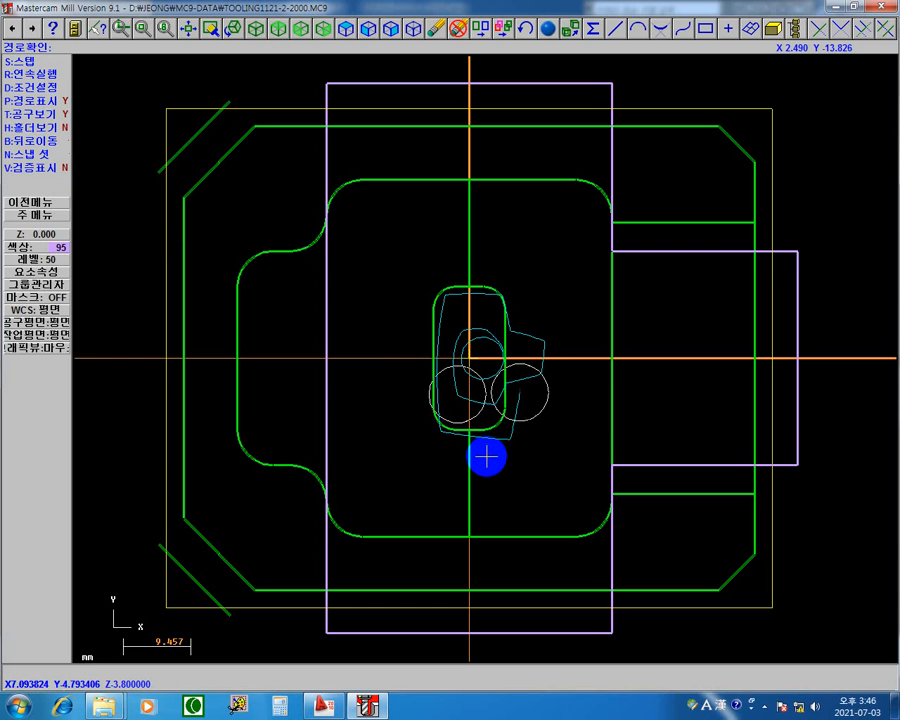
{"action": "key", "text": "s"}
{"action": "key", "text": "s"}
{"action": "key", "text": "s"}
{"action": "key", "text": "s"}
{"action": "key", "text": "s"}
{"action": "key", "text": "s"}
{"action": "key", "text": "s"}
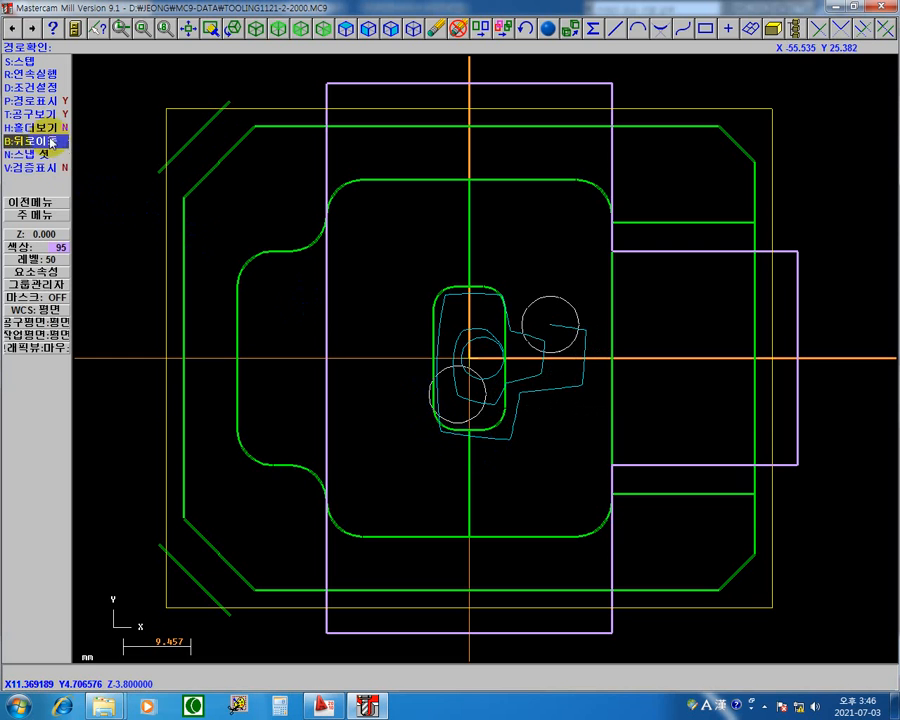
Turn the verify display (검증표시) back on, step the morph spiral toolpath to its end, and return to the operations manager.
{"action": "left_click", "coordinate": [55, 166]}
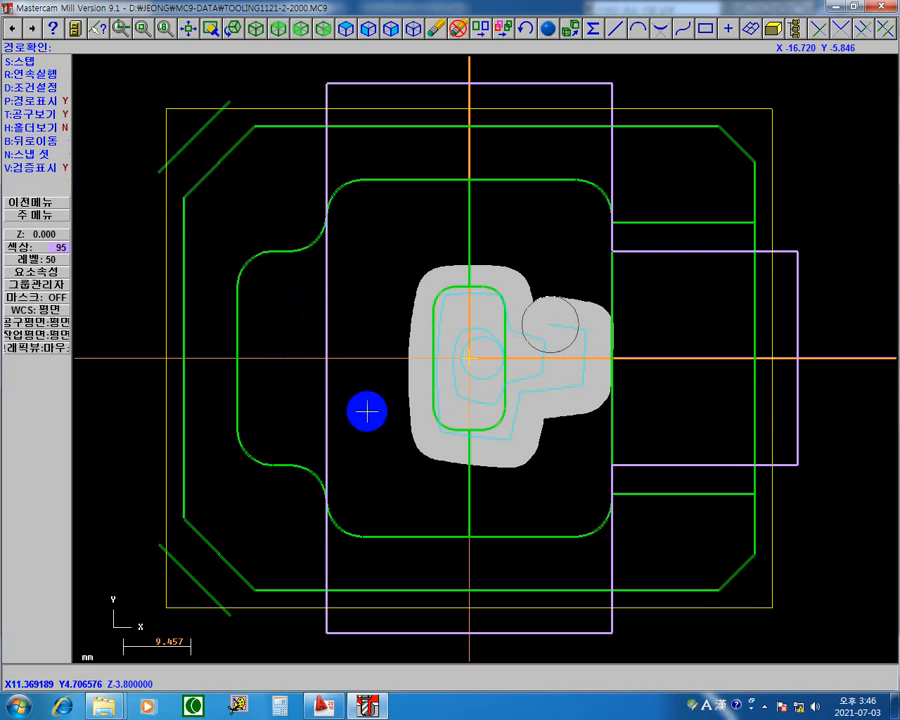
{"action": "key", "text": "s"}
{"action": "key", "text": "s"}
{"action": "key", "text": "s"}
{"action": "key", "text": "s"}
{"action": "key", "text": "s"}
{"action": "key", "text": "s"}
{"action": "key", "text": "s"}
{"action": "key", "text": "s"}
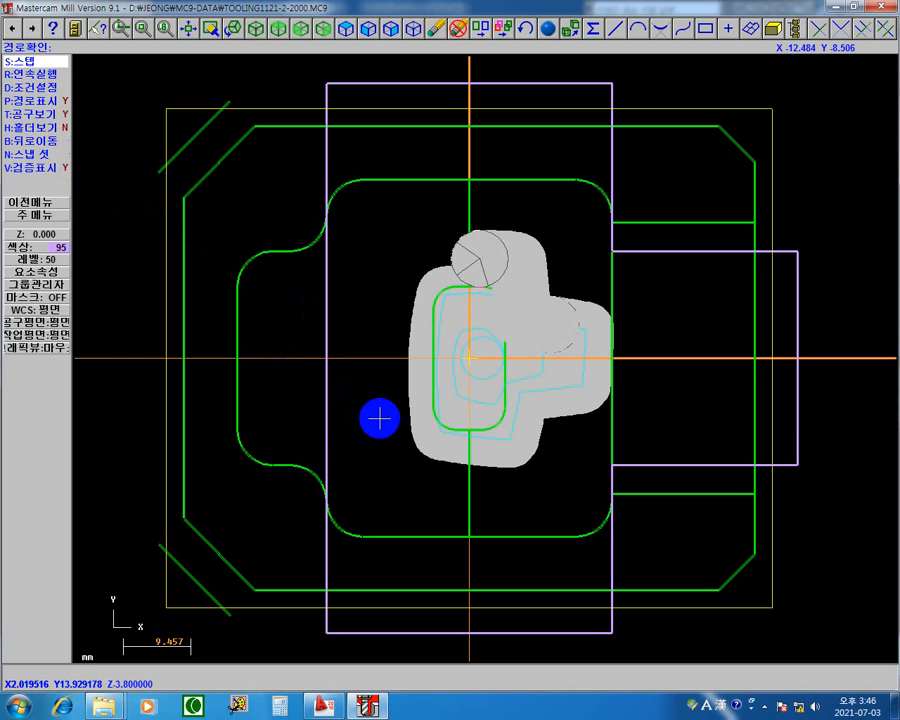
{"action": "key", "text": "s"}
{"action": "key", "text": "s"}
{"action": "key", "text": "s"}
{"action": "key", "text": "s"}
{"action": "key", "text": "s"}
{"action": "key", "text": "s"}
{"action": "key", "text": "s"}
{"action": "key", "text": "s"}
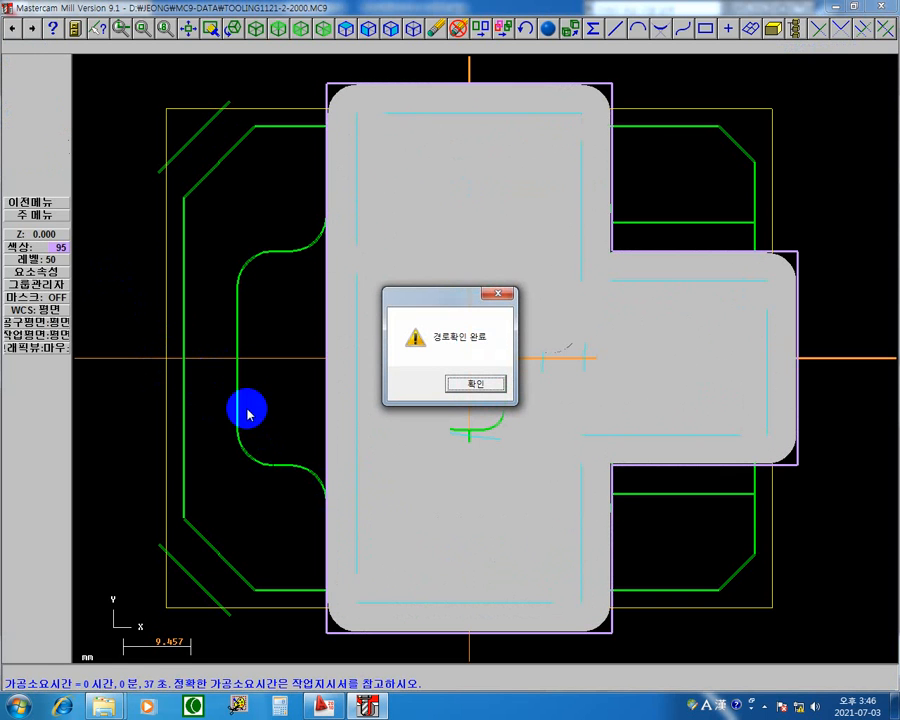
{"action": "left_click", "coordinate": [478, 385]}
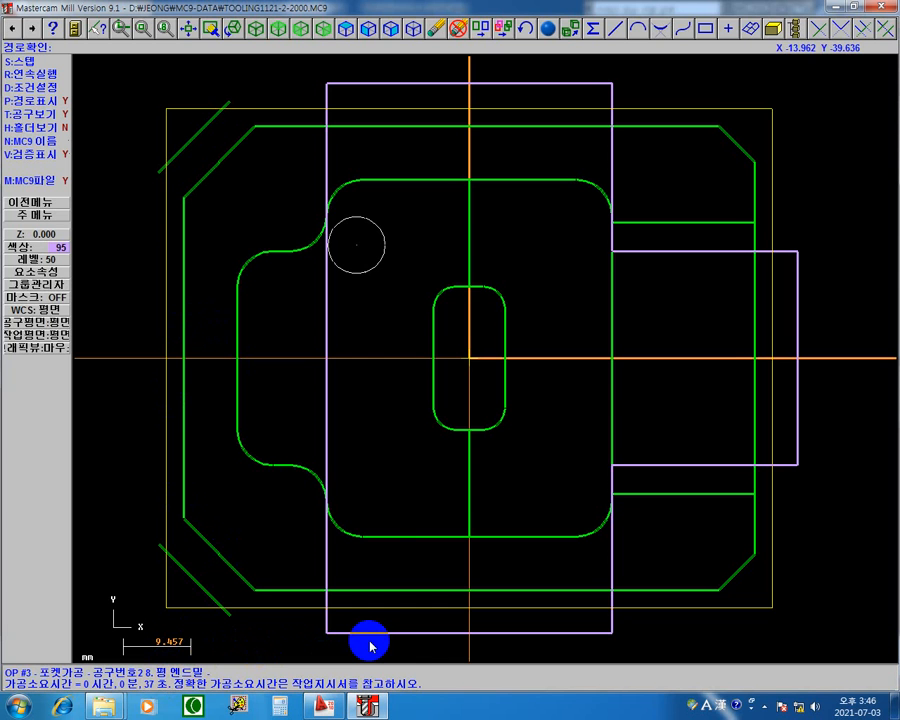
{"action": "key", "text": "Escape"}
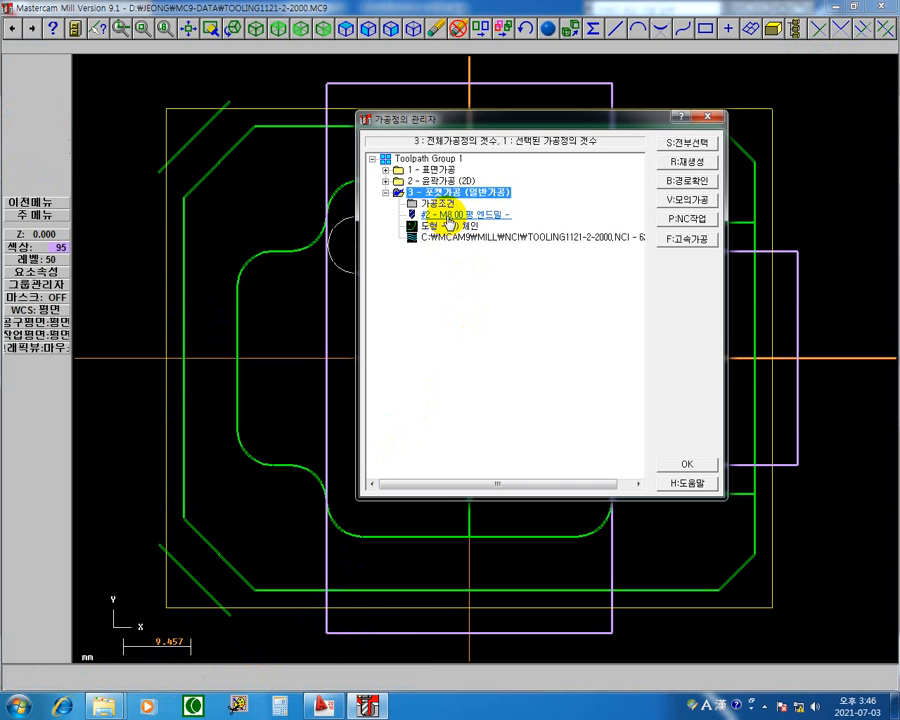
Change the pocket roughing method to true spiral (트루나선형) and regenerate operation 3.
{"action": "left_click", "coordinate": [430, 203]}
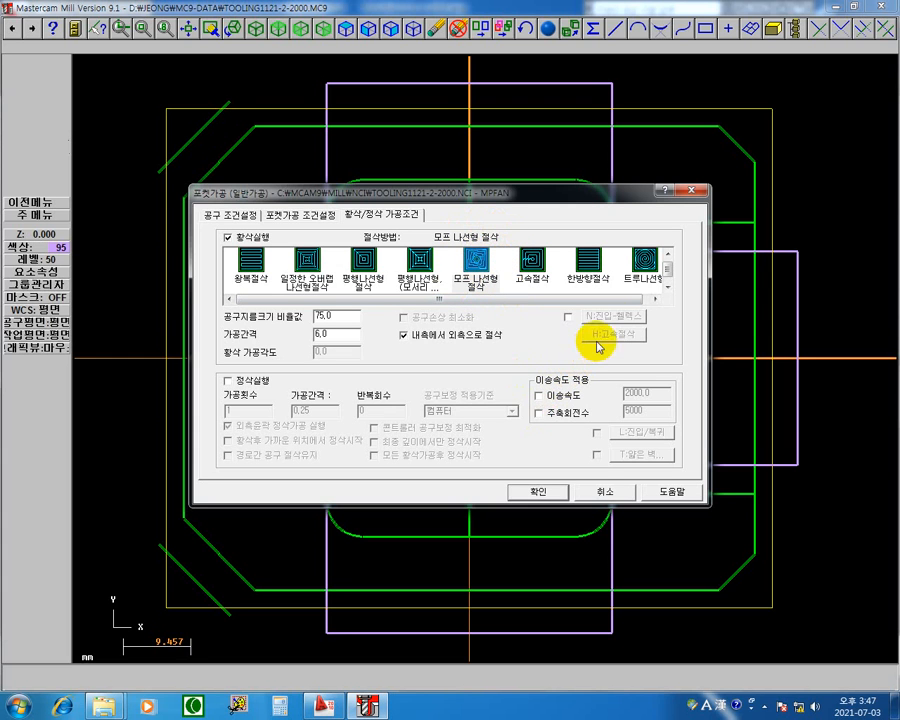
{"action": "left_click", "coordinate": [648, 262]}
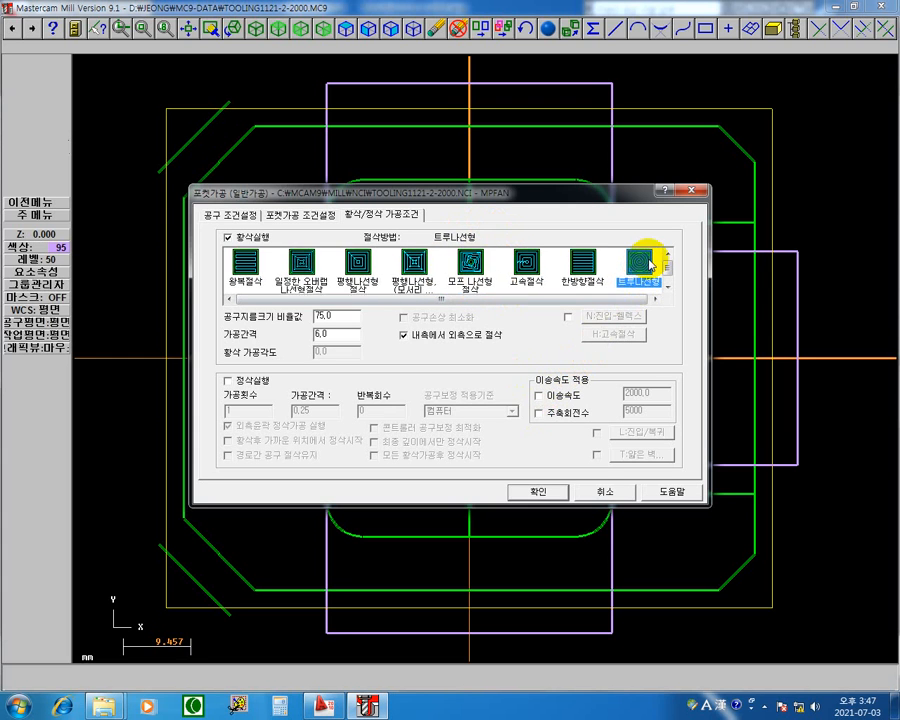
{"action": "left_click", "coordinate": [540, 493]}
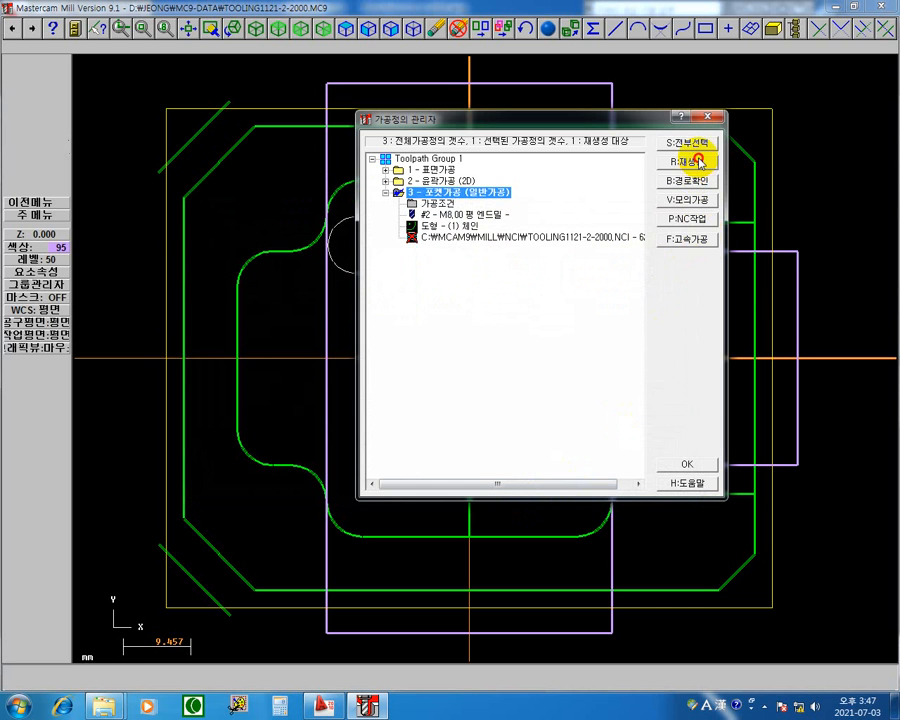
Step through the start of operation 3's true spiral toolpath in the path check (경로확인) with the verify display on.
{"action": "left_click", "coordinate": [510, 238]}
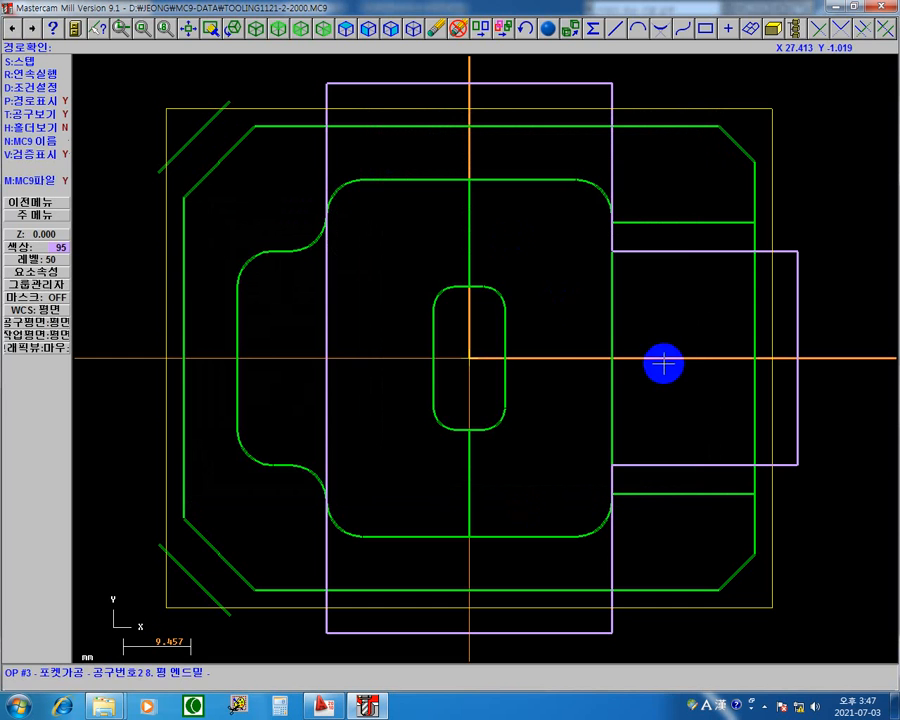
{"action": "key", "text": "s"}
{"action": "key", "text": "s"}
{"action": "key", "text": "s"}
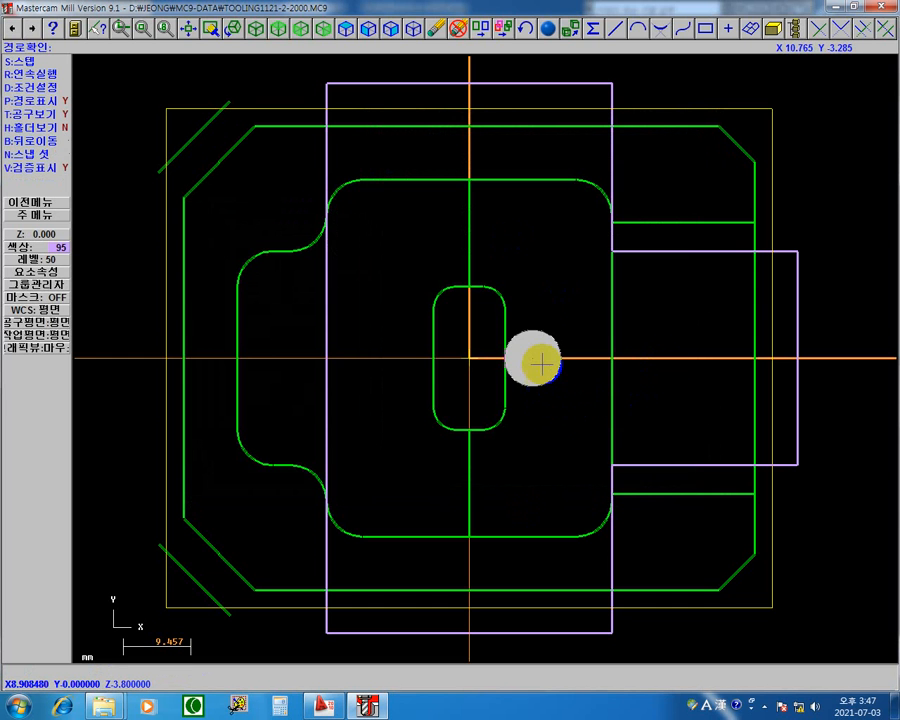
{"action": "key", "text": "s"}
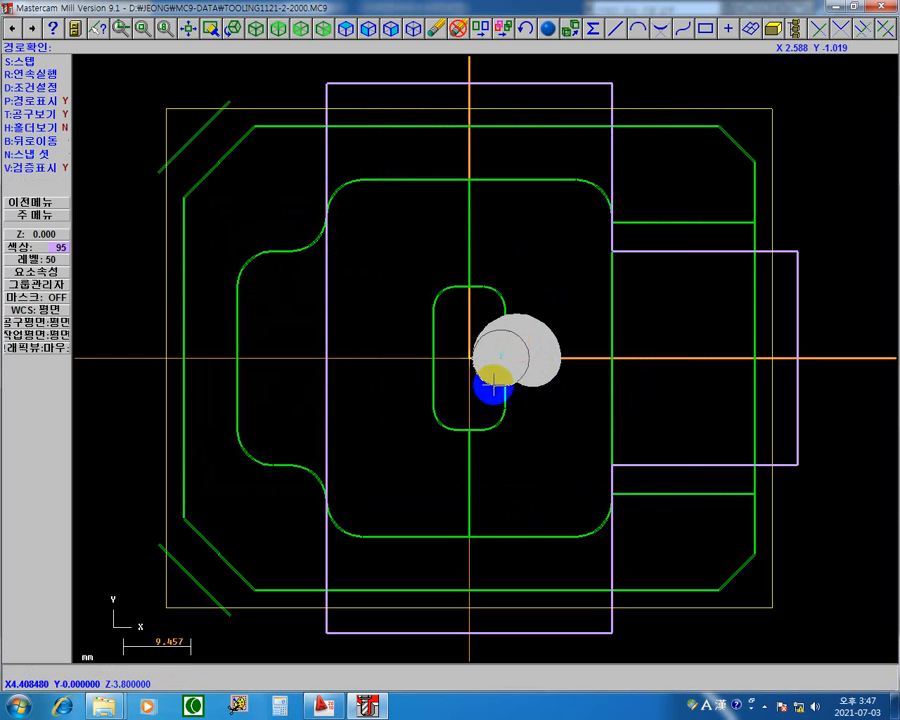
{"action": "key", "text": "s"}
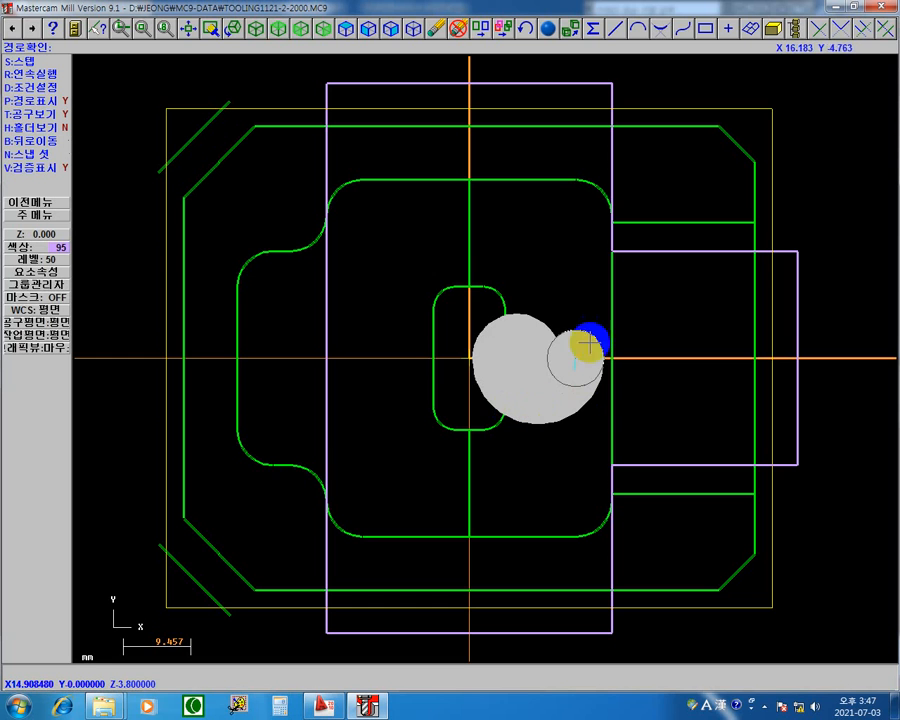
{"action": "key", "text": "s"}
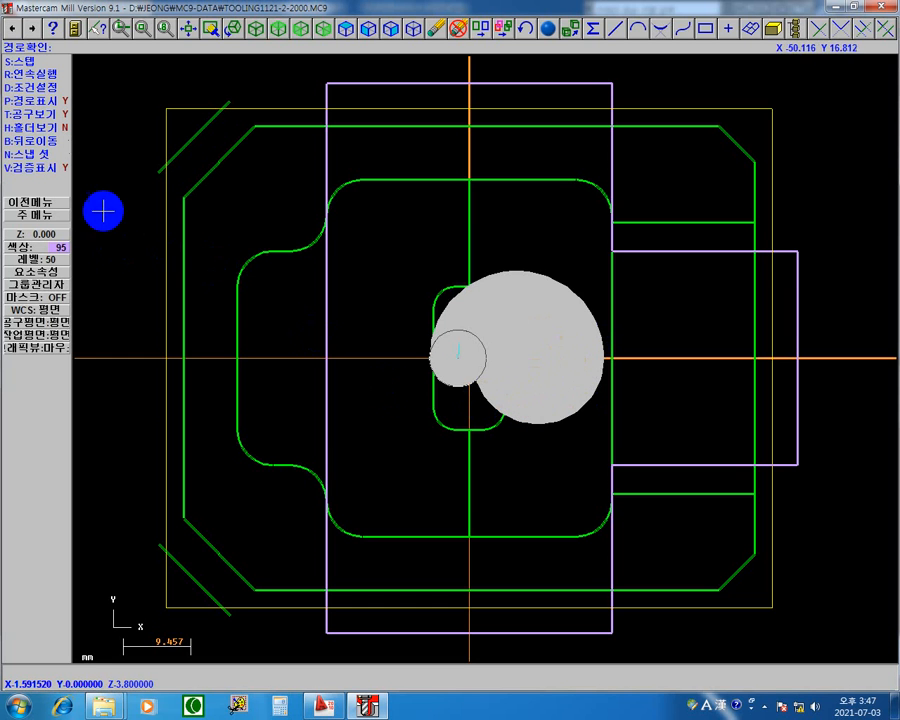
Turn off the verify display (검증표시) and continue stepping through the true spiral toolpath as bare path lines.
{"action": "left_click", "coordinate": [66, 167]}
{"action": "key", "text": "s"}
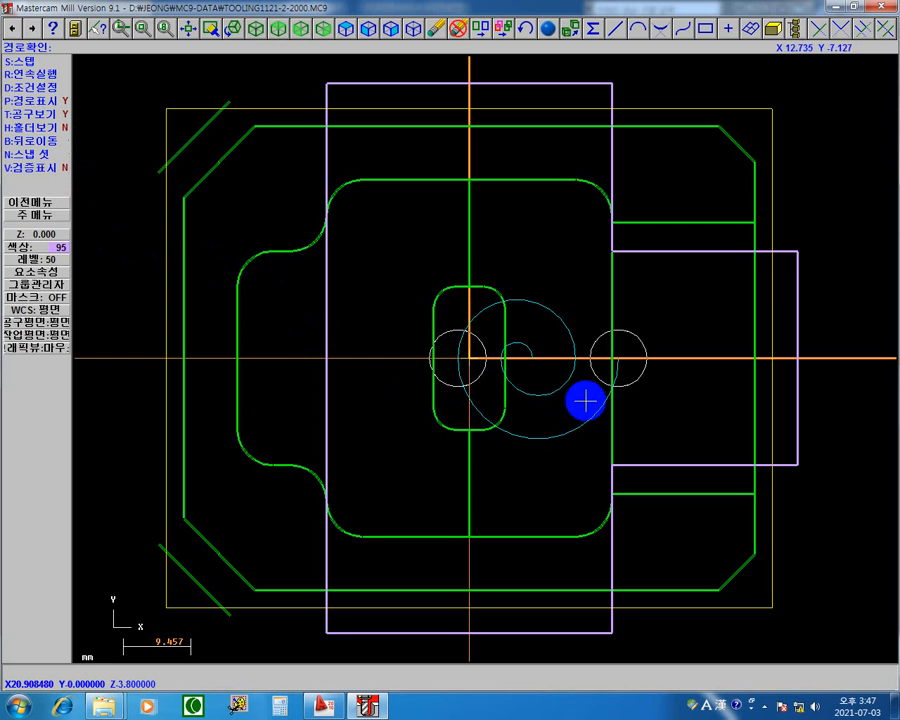
{"action": "key", "text": "s"}
{"action": "key", "text": "s"}
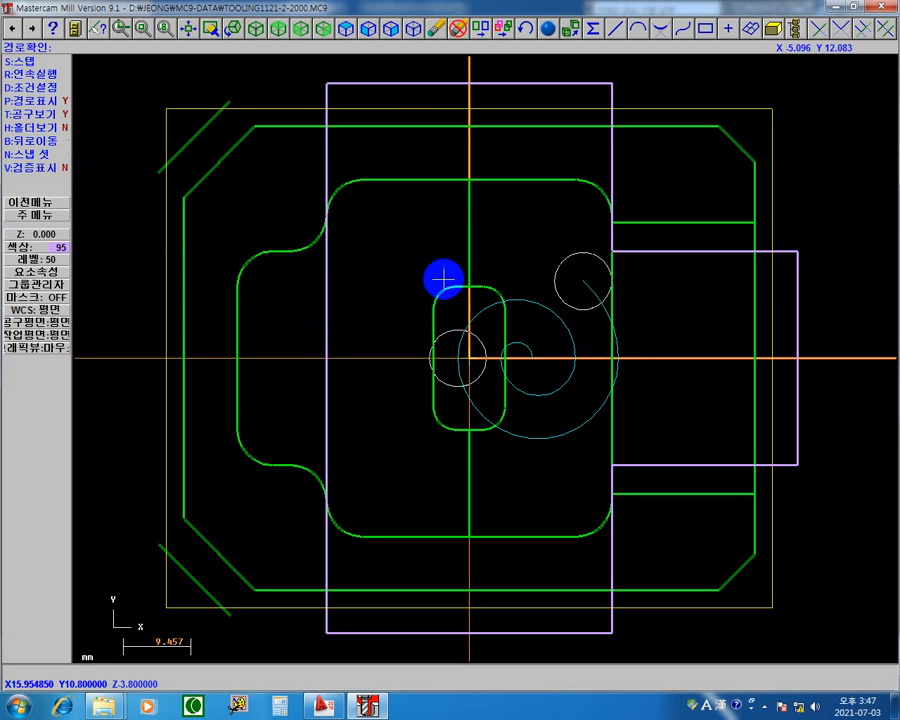
{"action": "key", "text": "s"}
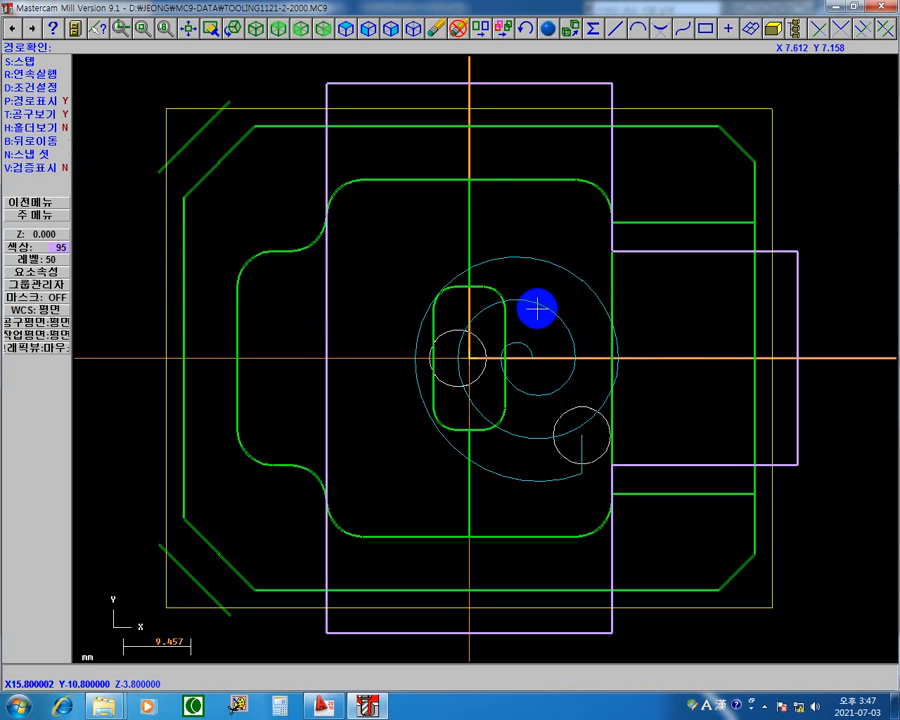
{"action": "key", "text": "s"}
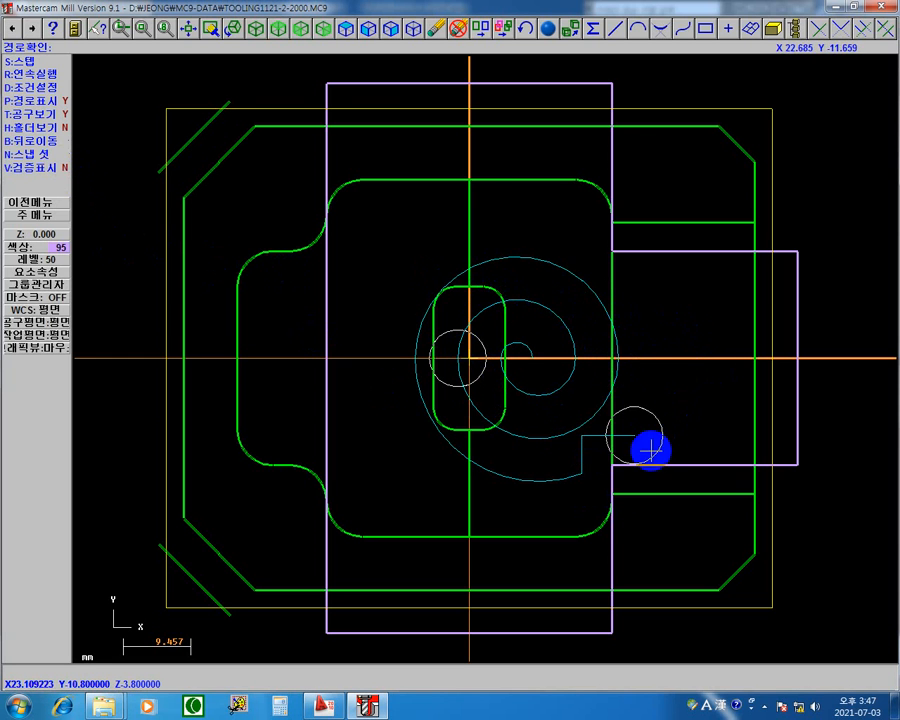
{"action": "key", "text": "s"}
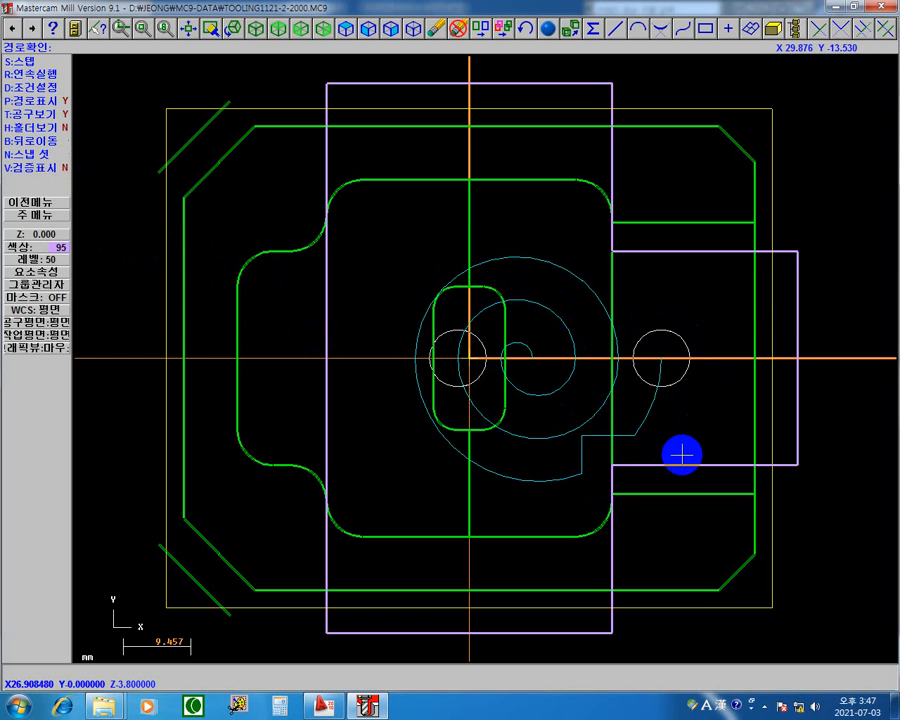
{"action": "key", "text": "s"}
{"action": "key", "text": "s"}
{"action": "key", "text": "s"}
{"action": "key", "text": "s"}
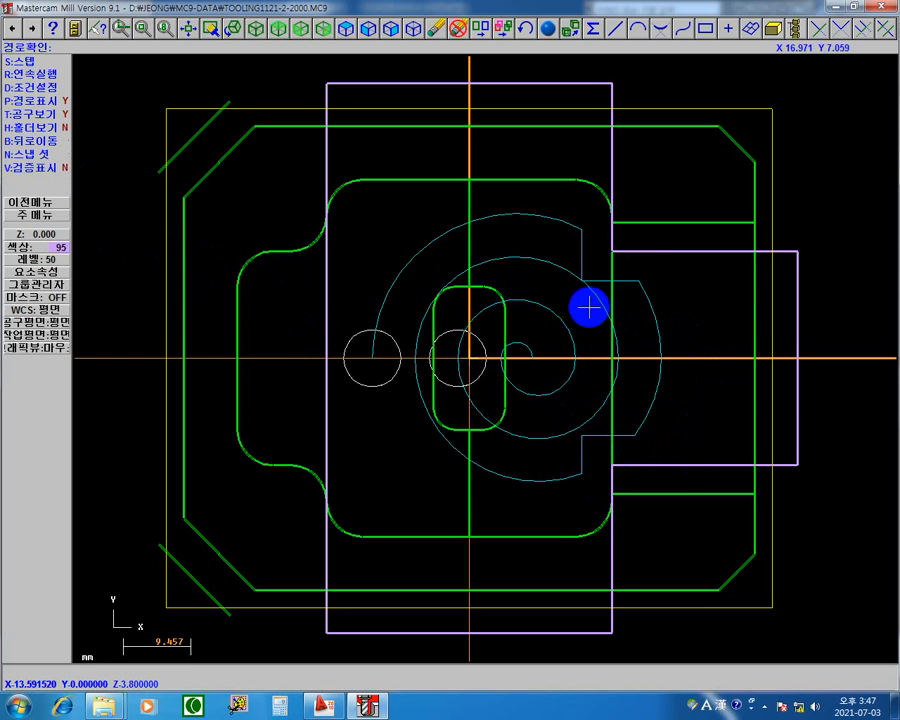
{"action": "key", "text": "s"}
{"action": "key", "text": "s"}
{"action": "key", "text": "s"}
{"action": "key", "text": "s"}
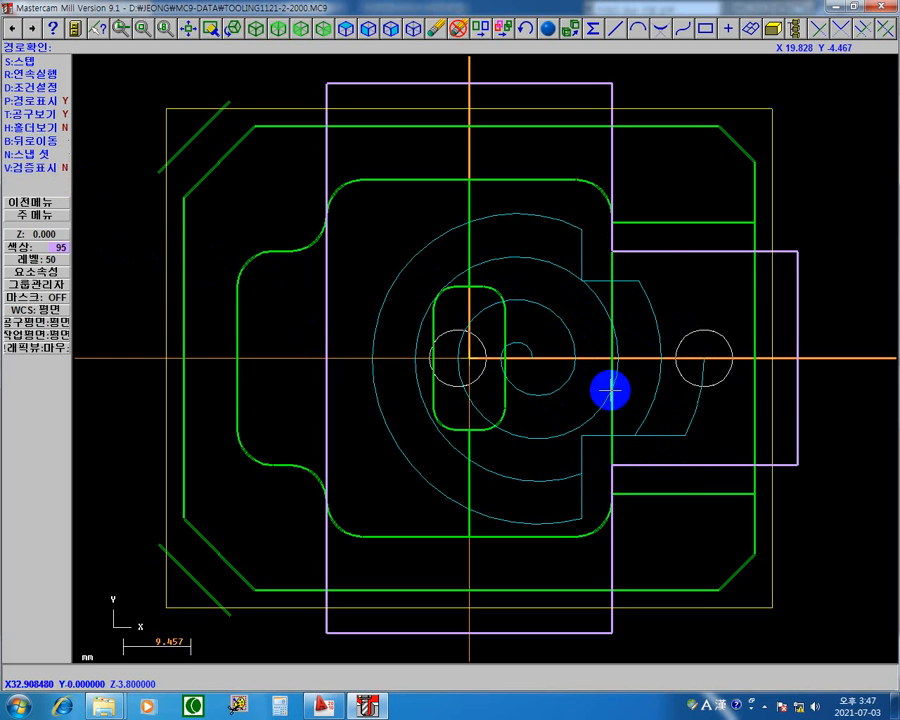
{"action": "key", "text": "s"}
{"action": "key", "text": "s"}
{"action": "key", "text": "s"}
{"action": "key", "text": "s"}
{"action": "key", "text": "s"}
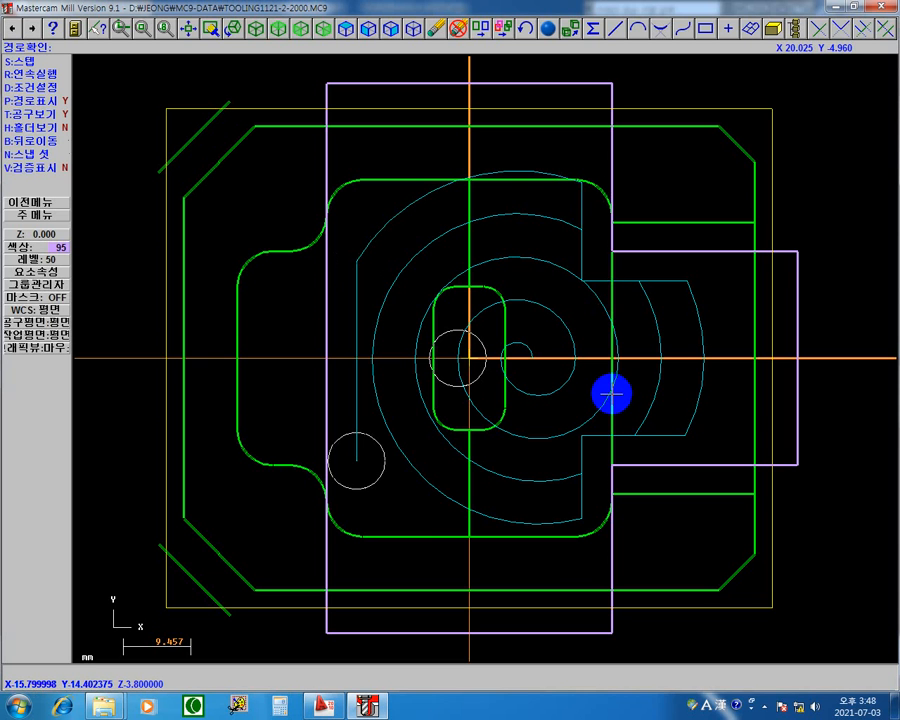
Turn the verify display (검증표시) back on, step the true spiral toolpath to its end, and return to the operations manager.
{"action": "key", "text": "s"}
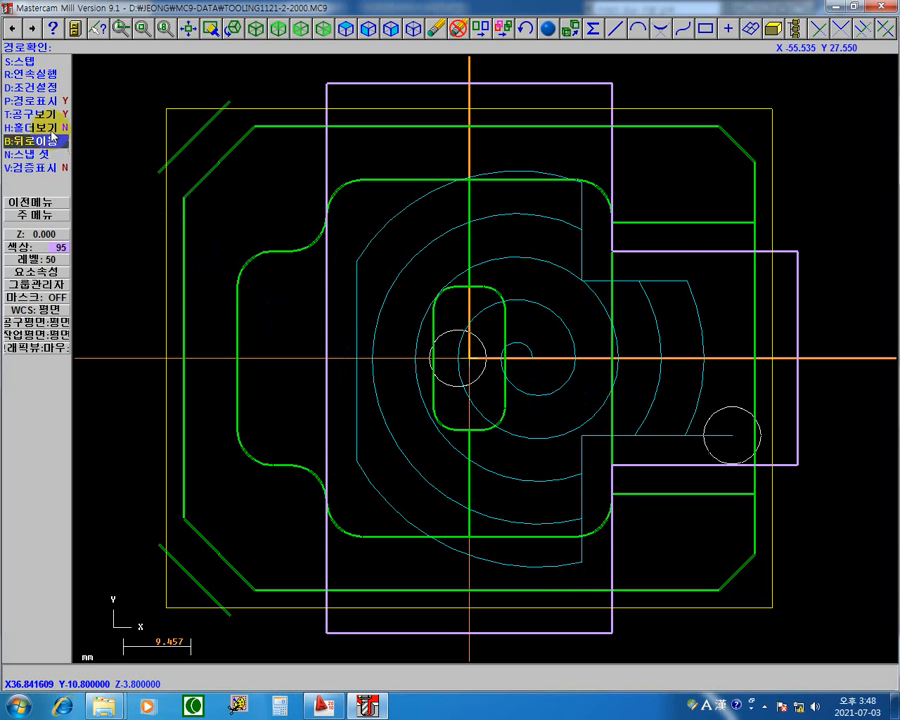
{"action": "left_click", "coordinate": [60, 167]}
{"action": "key", "text": "s"}
{"action": "key", "text": "s"}
{"action": "key", "text": "s"}
{"action": "key", "text": "s"}
{"action": "key", "text": "s"}
{"action": "key", "text": "s"}
{"action": "key", "text": "s"}
{"action": "key", "text": "s"}
{"action": "key", "text": "s"}
{"action": "key", "text": "s"}
{"action": "key", "text": "s"}
{"action": "key", "text": "s"}
{"action": "key", "text": "s"}
{"action": "key", "text": "s"}
{"action": "key", "text": "s"}
{"action": "key", "text": "s"}
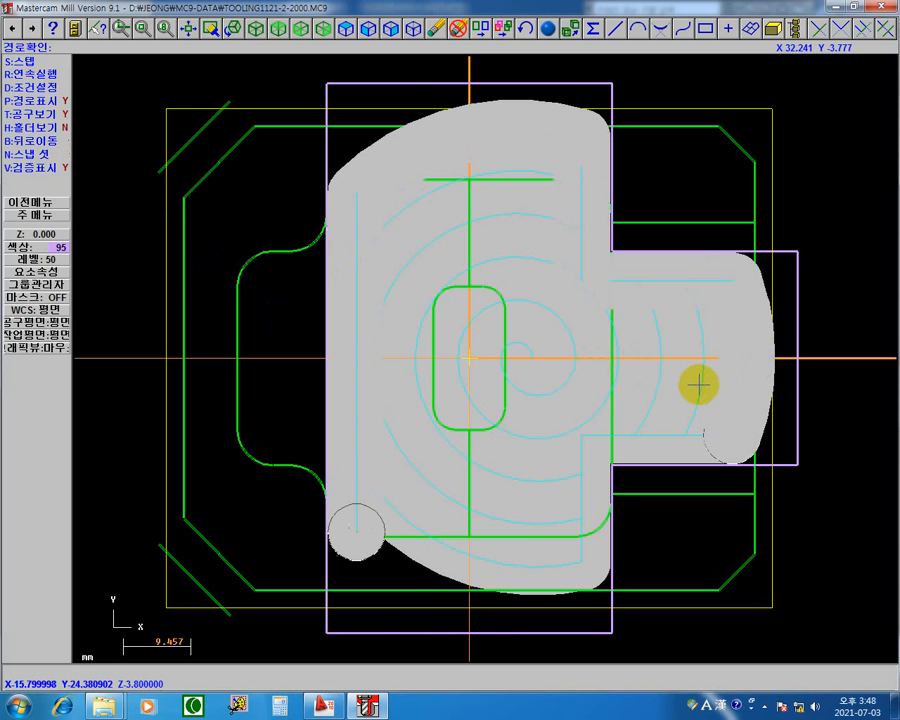
{"action": "key", "text": "s"}
{"action": "key", "text": "s"}
{"action": "key", "text": "s"}
{"action": "key", "text": "s"}
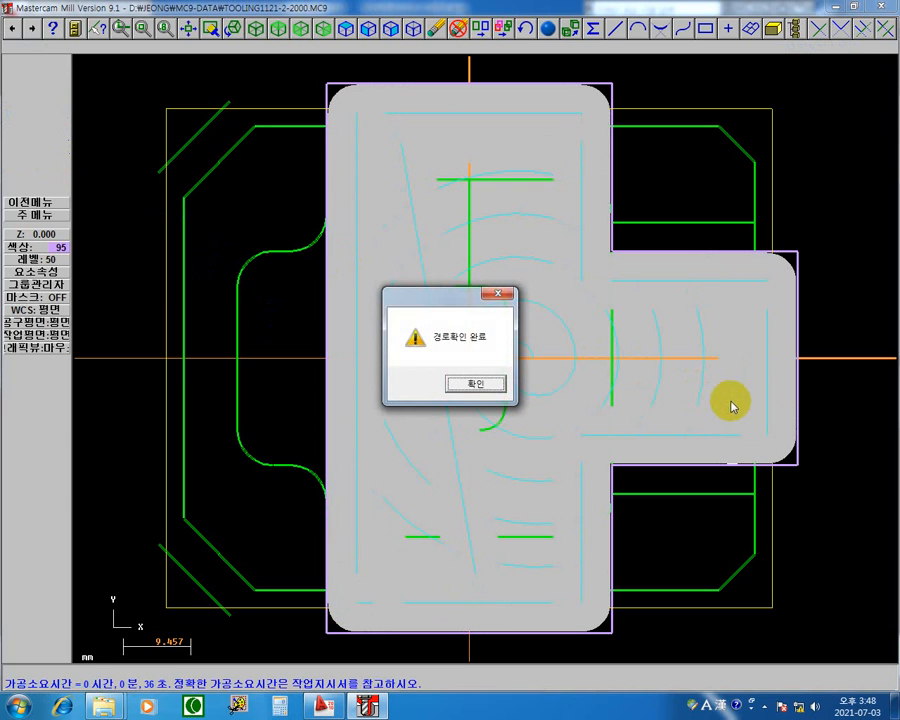
{"action": "left_click", "coordinate": [476, 386]}
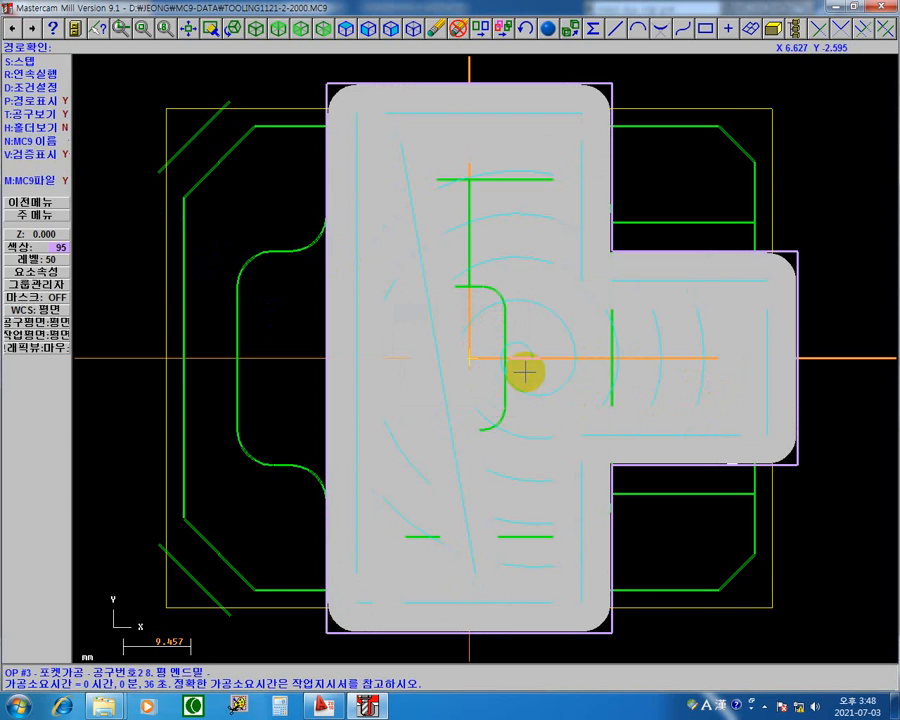
{"action": "key", "text": "Escape"}
{"action": "key", "text": "Escape"}
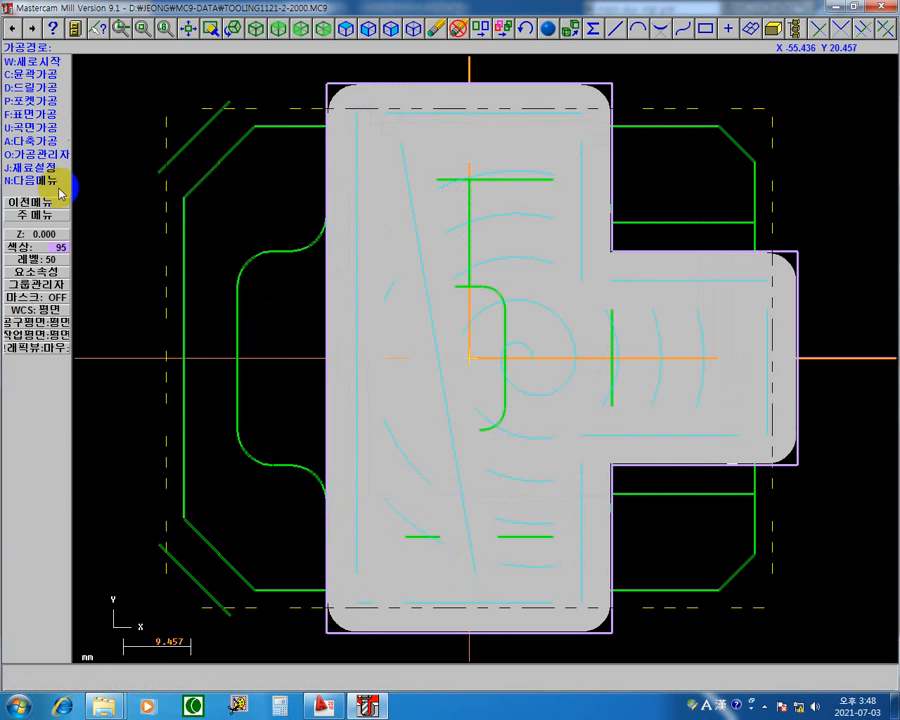
{"action": "left_click", "coordinate": [63, 158]}
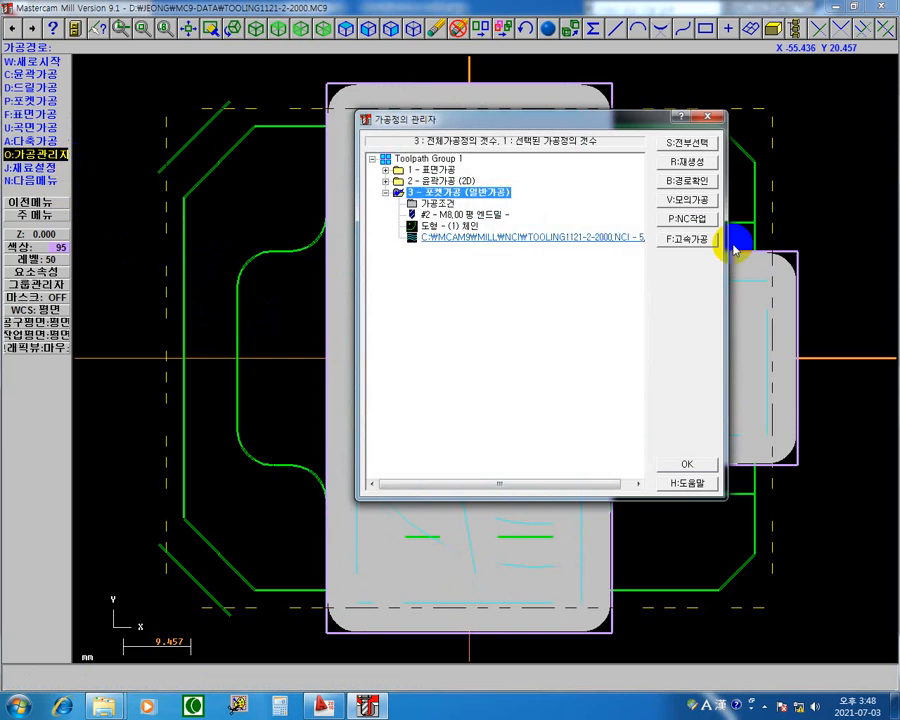
Run the true spiral toolpath continuously (연속실행) in the path check, once with the verify display on and once with it off.
{"action": "left_click", "coordinate": [578, 240]}
{"action": "key", "text": "b"}
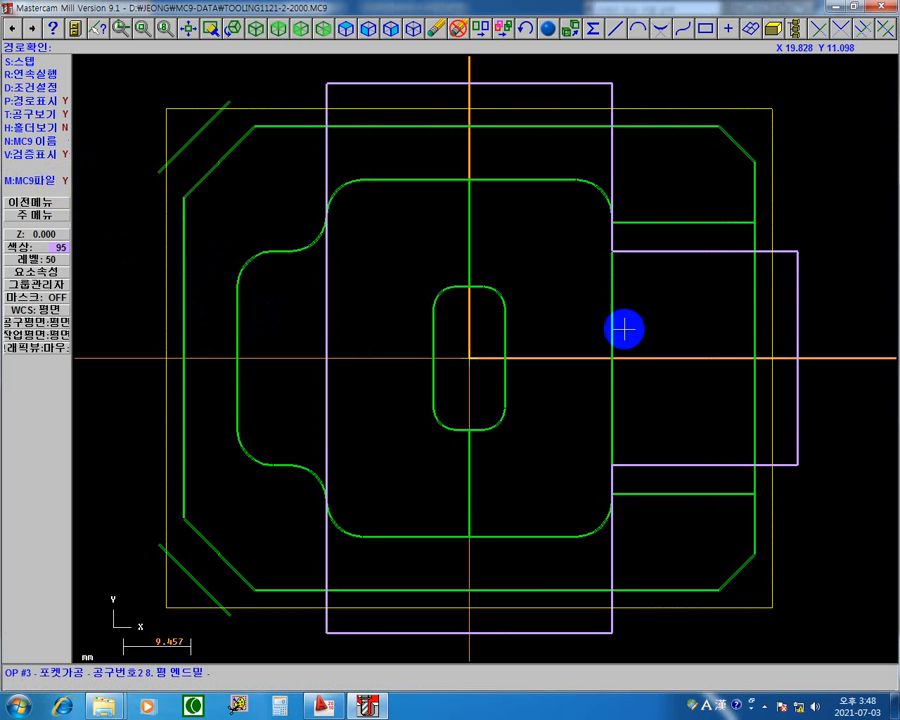
{"action": "left_click", "coordinate": [32, 73]}
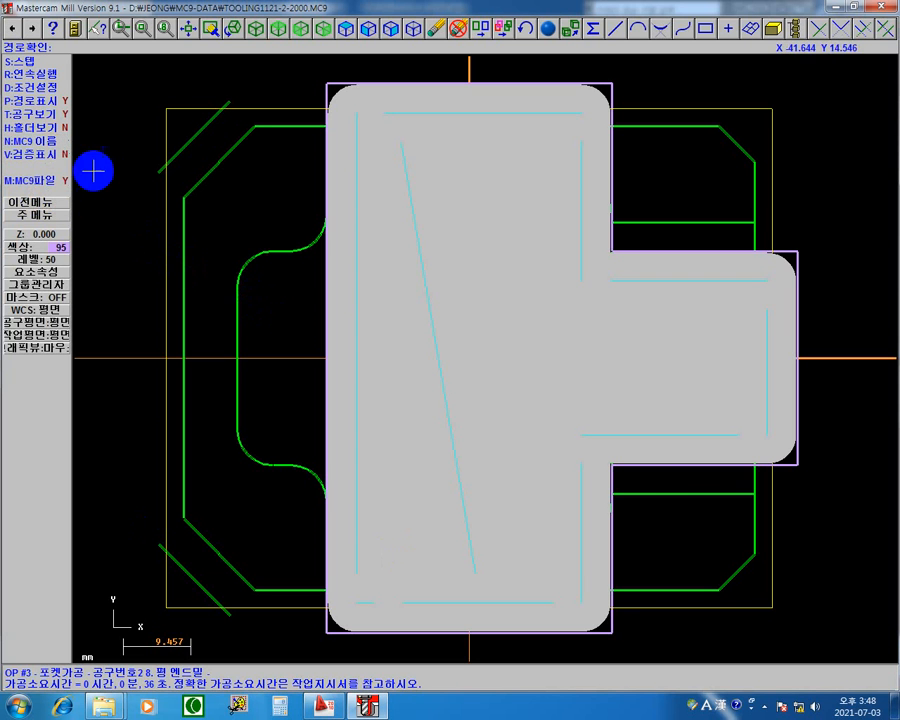
{"action": "left_click", "coordinate": [40, 74]}
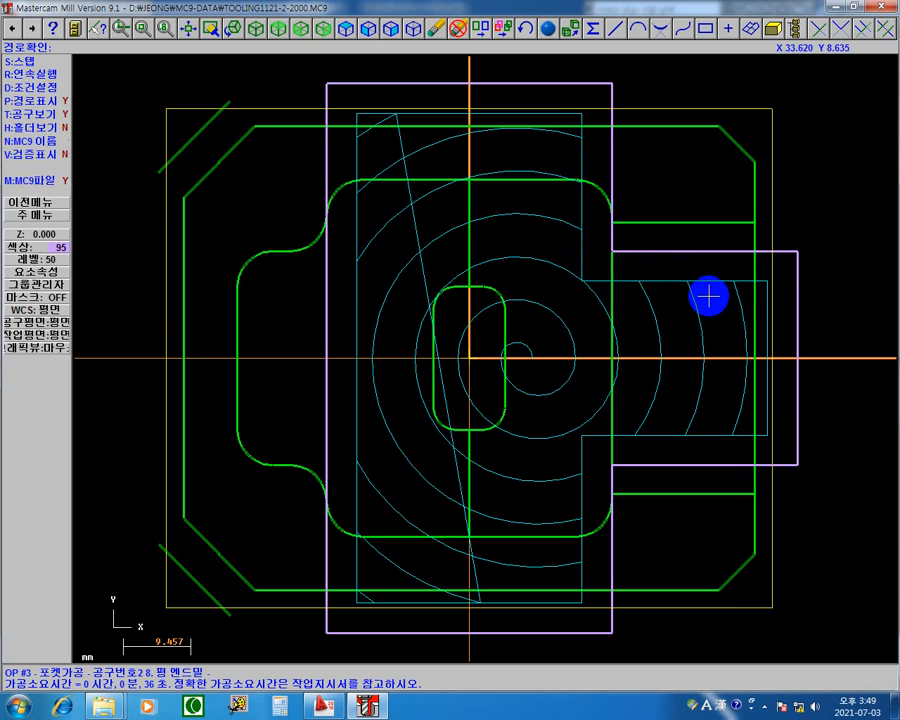
{"action": "key", "text": "Escape"}
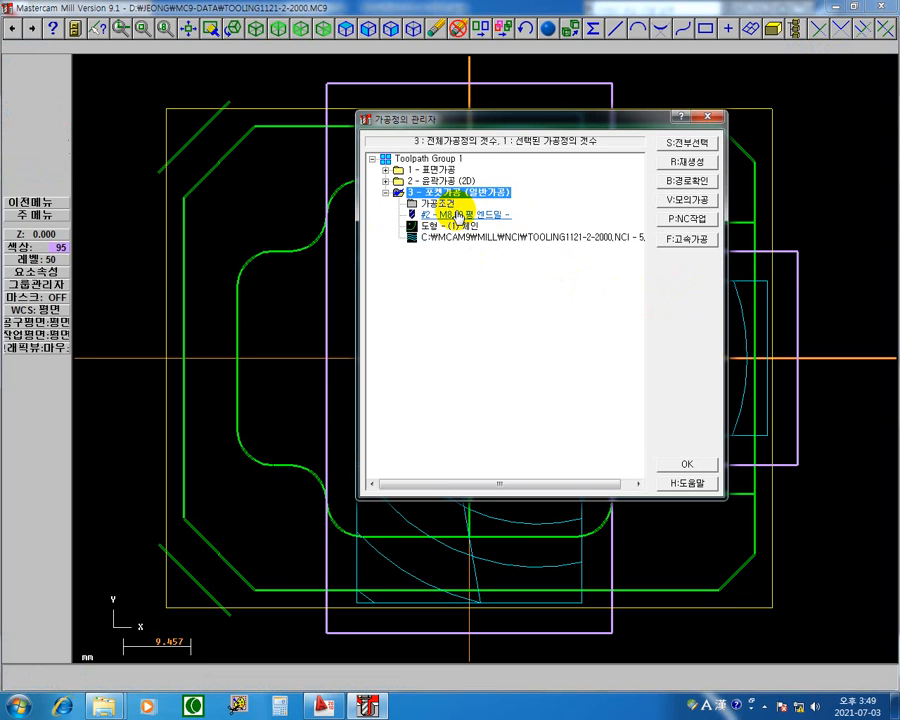
Change operation 3's pocket roughing method to one-way (한방향절삭), keeping the roughing angle at 0.0, and regenerate the toolpath.
{"action": "left_click", "coordinate": [444, 208]}
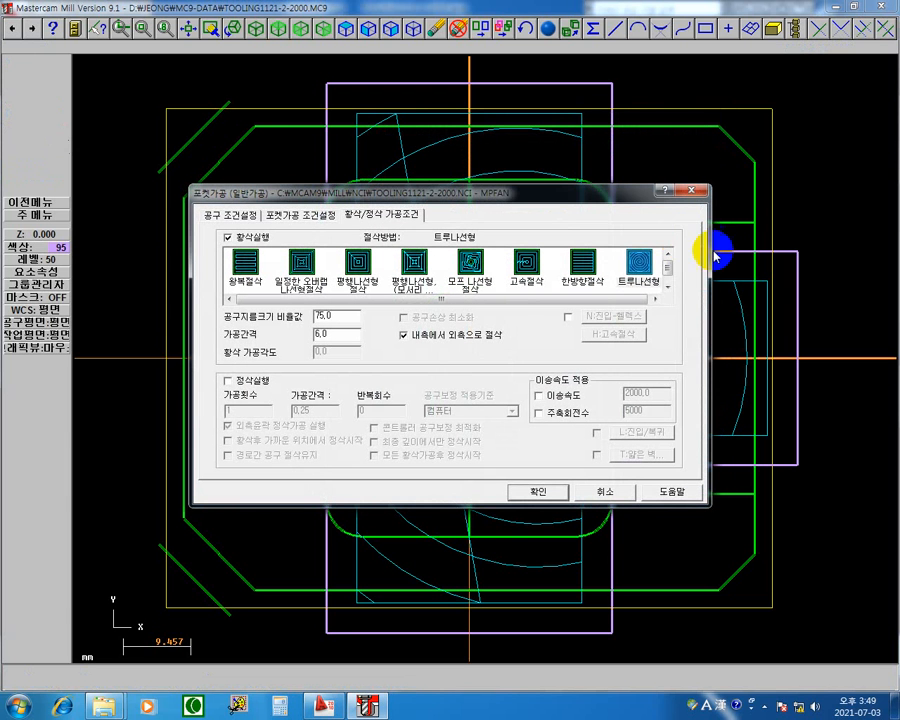
{"action": "left_click", "coordinate": [641, 265]}
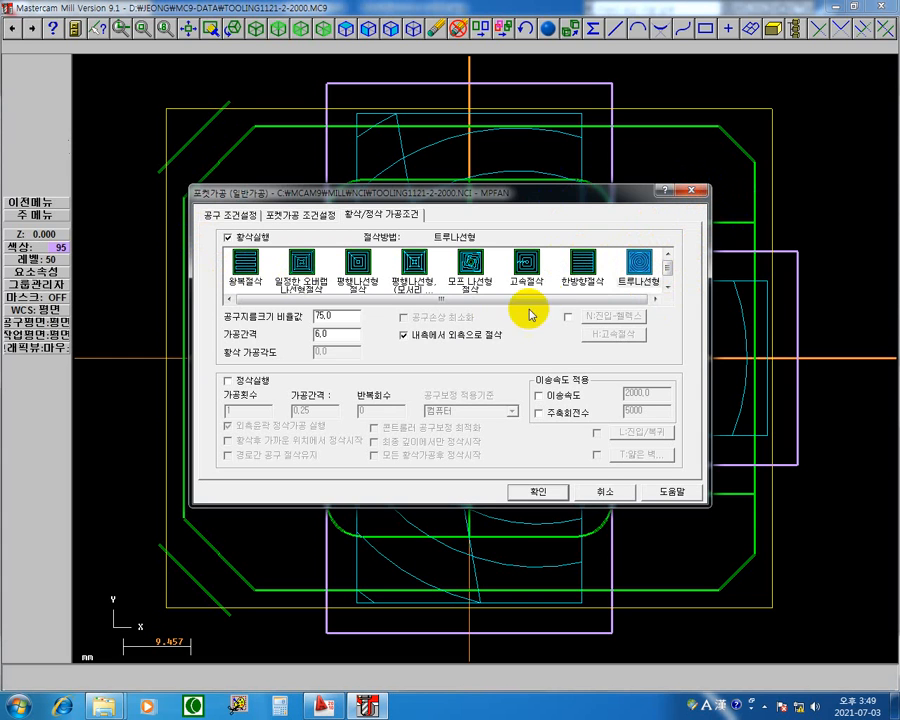
{"action": "left_click", "coordinate": [578, 265]}
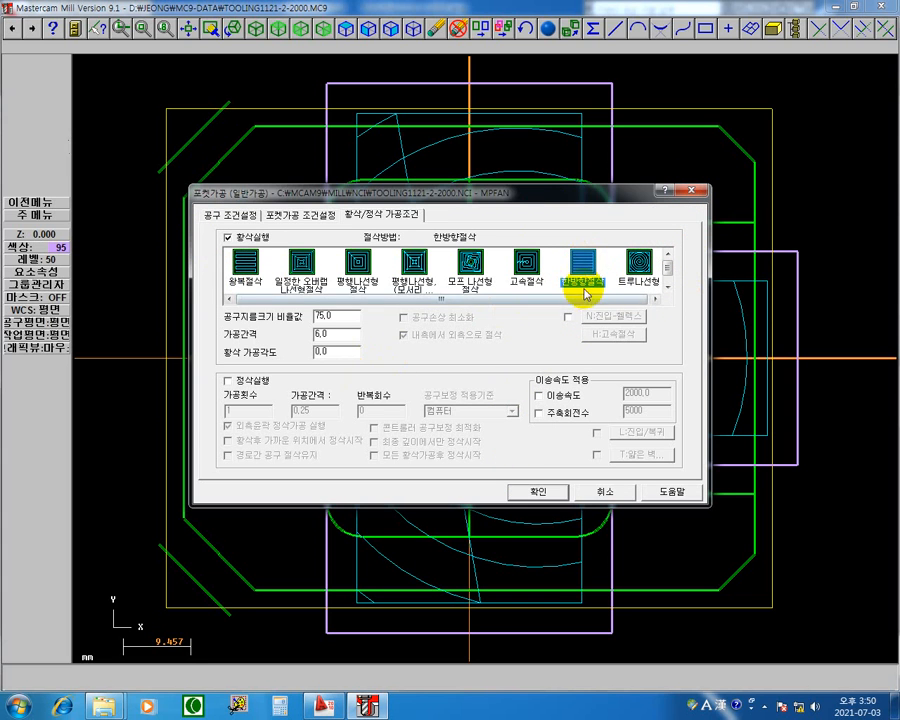
{"action": "left_click_drag", "start_coordinate": [342, 353], "coordinate": [191, 340]}
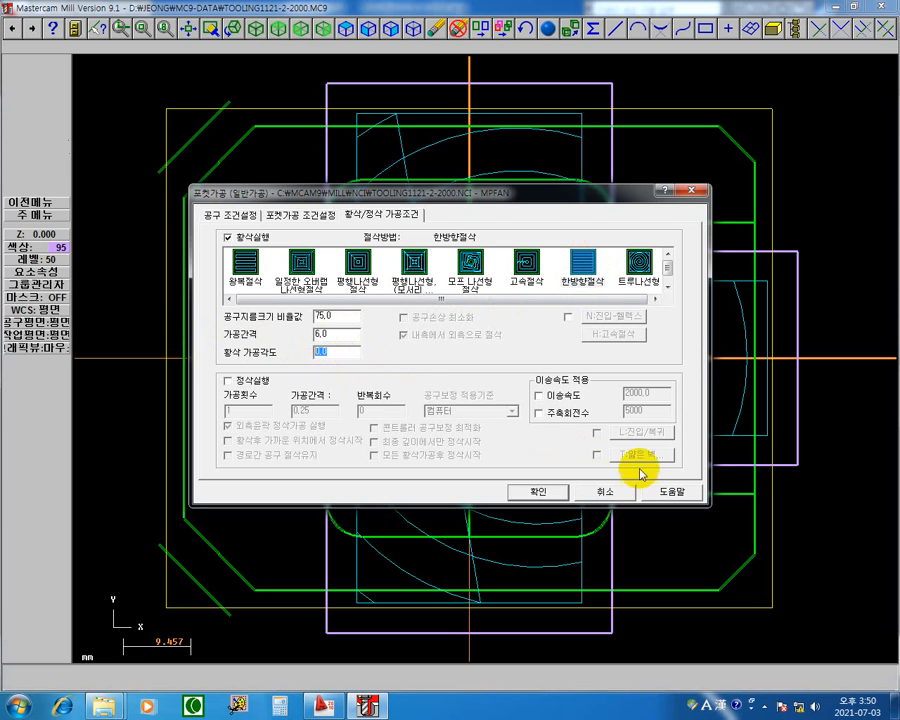
{"action": "left_click", "coordinate": [538, 491]}
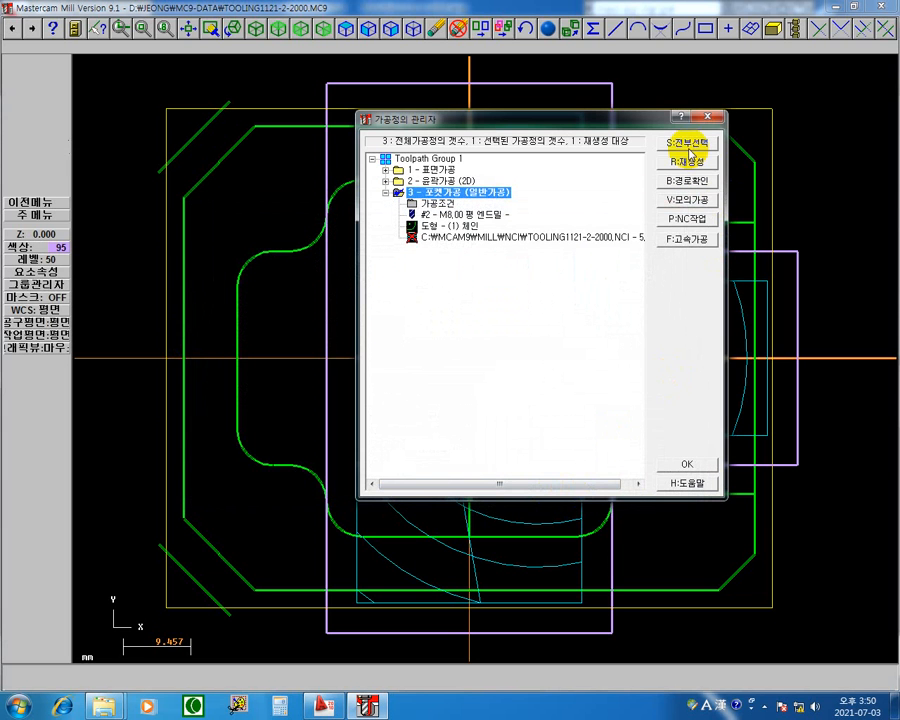
{"action": "left_click", "coordinate": [688, 162]}
Open the path check for operation 3, turn on the verify display (검증표시), and step through the first one-way pocket passes.
{"action": "left_click", "coordinate": [464, 238]}
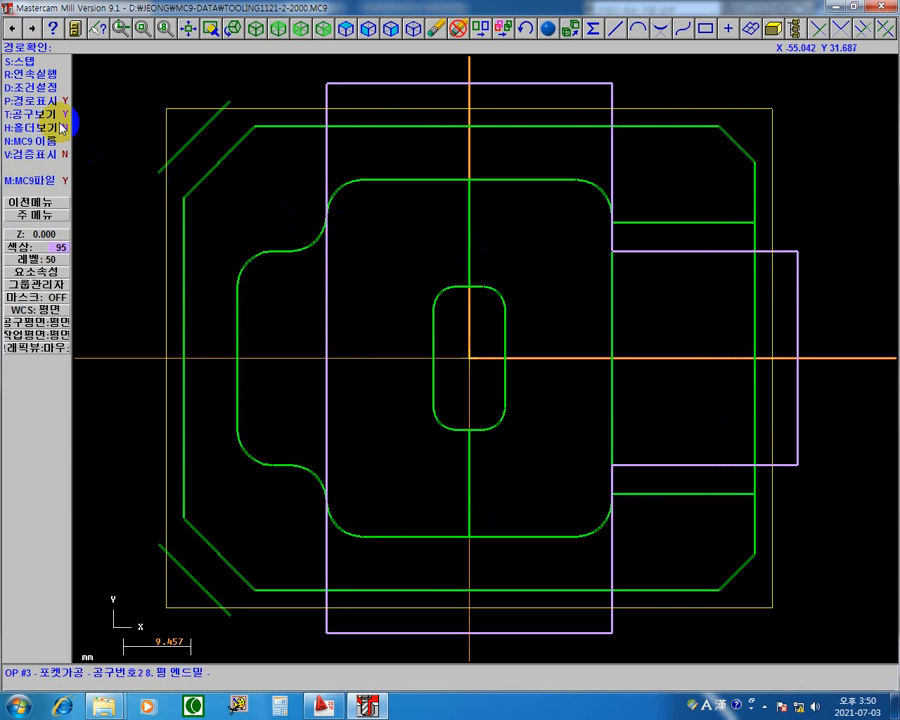
{"action": "left_click", "coordinate": [47, 158]}
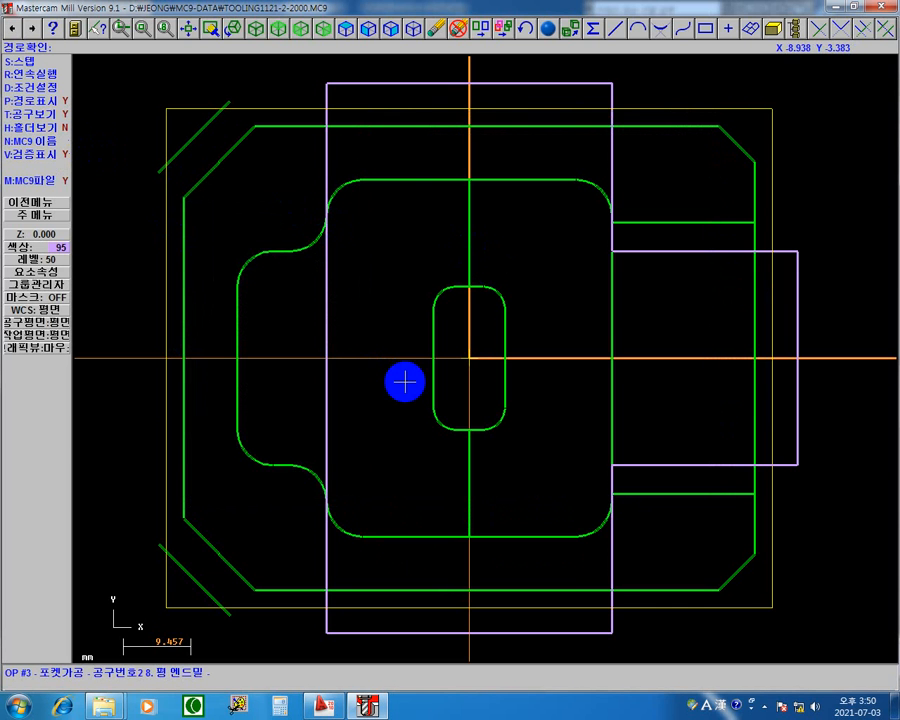
{"action": "key", "text": "s"}
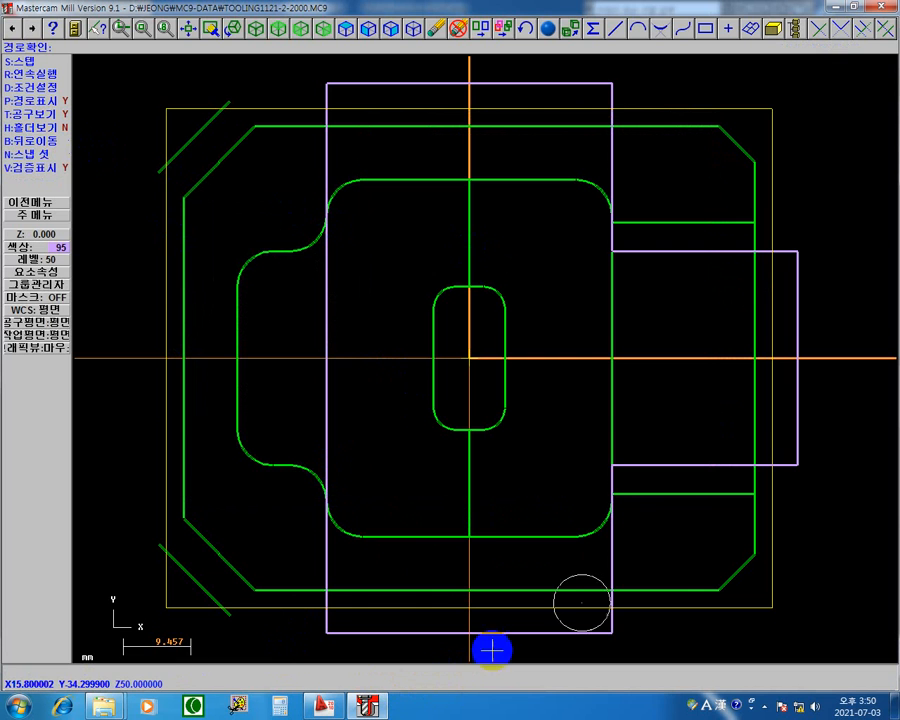
{"action": "left_click", "coordinate": [597, 617]}
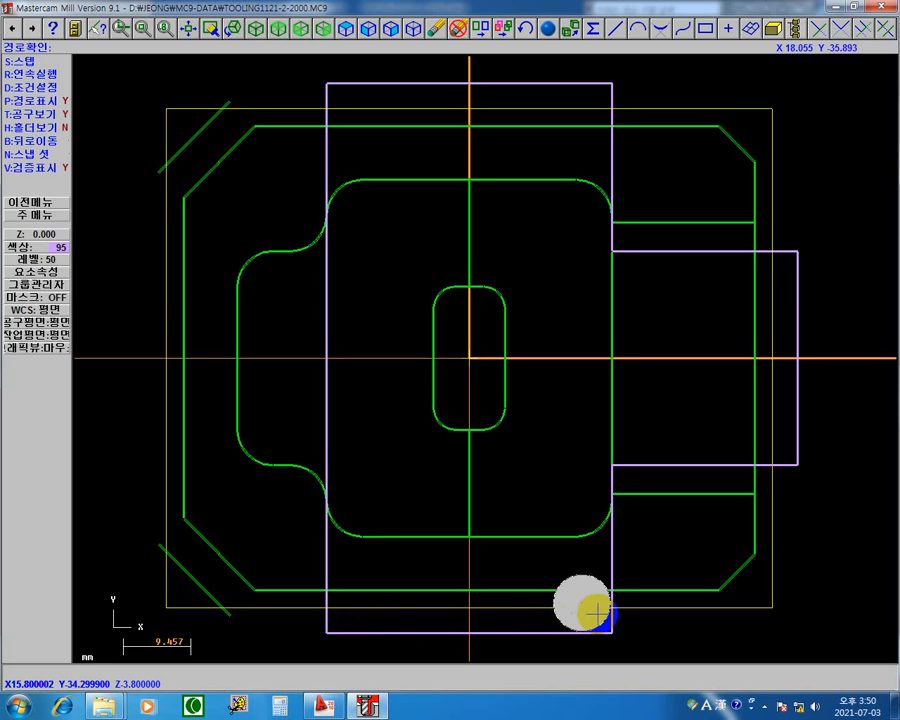
{"action": "left_click", "coordinate": [331, 633]}
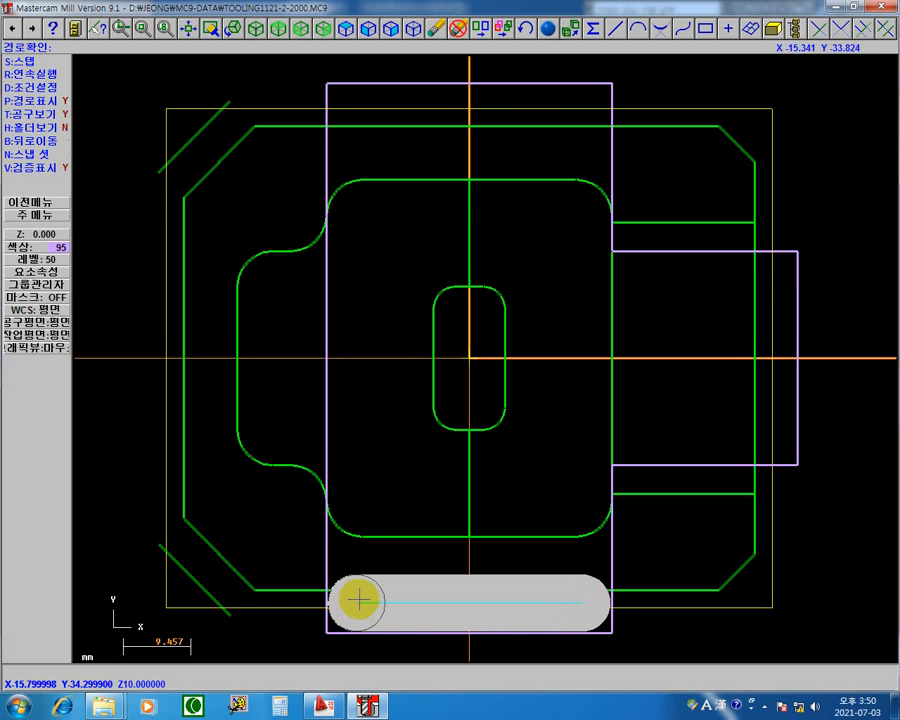
{"action": "key", "text": "s"}
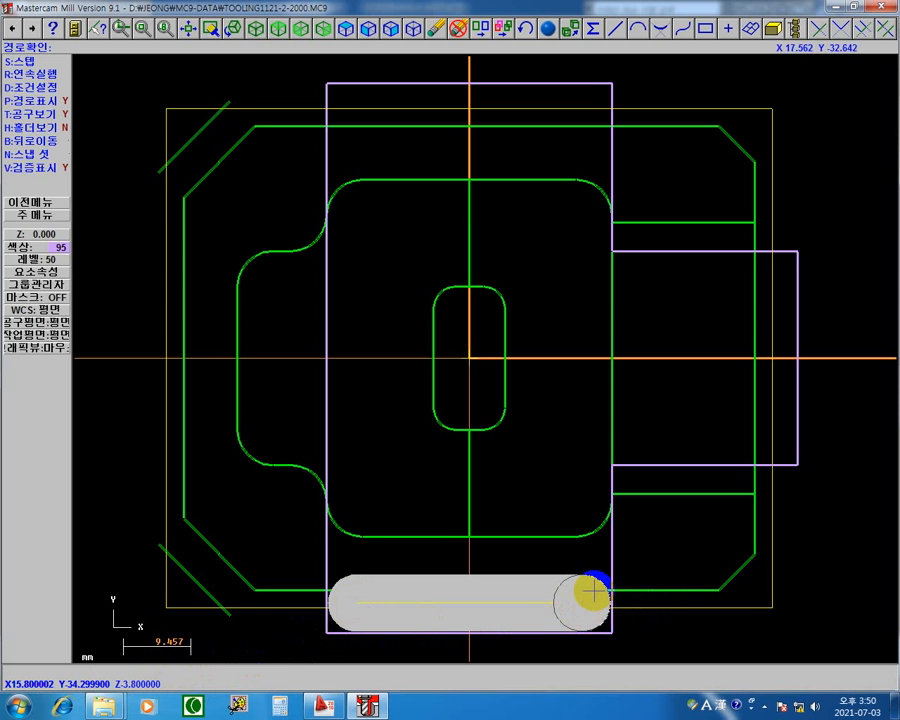
{"action": "key", "text": "s"}
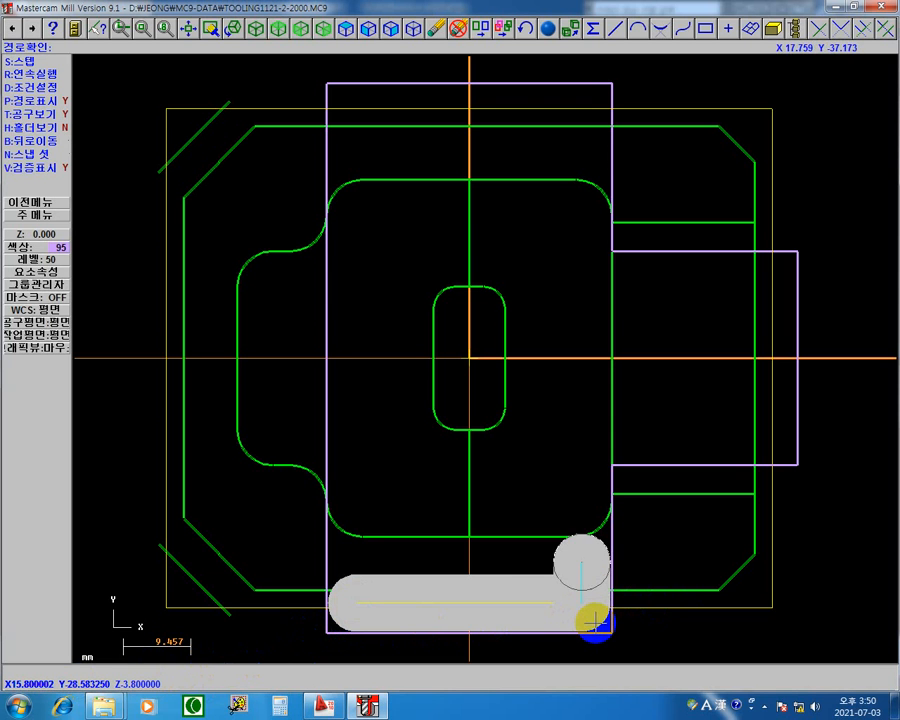
{"action": "key", "text": "s"}
Step through the remaining one-way passes to the end of the toolpath and acknowledge the path check's completion.
{"action": "key", "text": "s"}
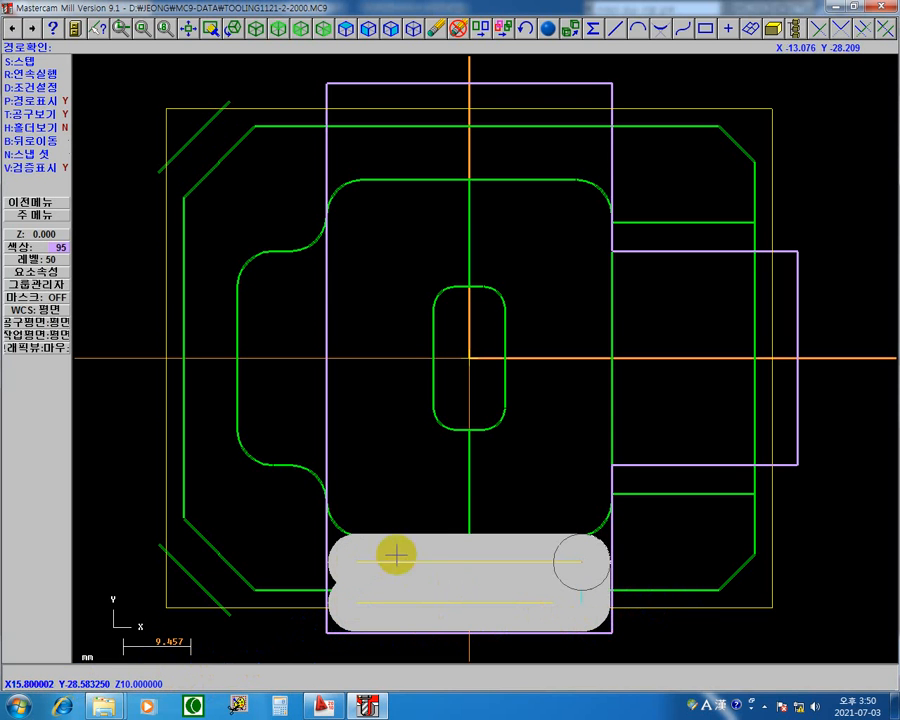
{"action": "key", "text": "s"}
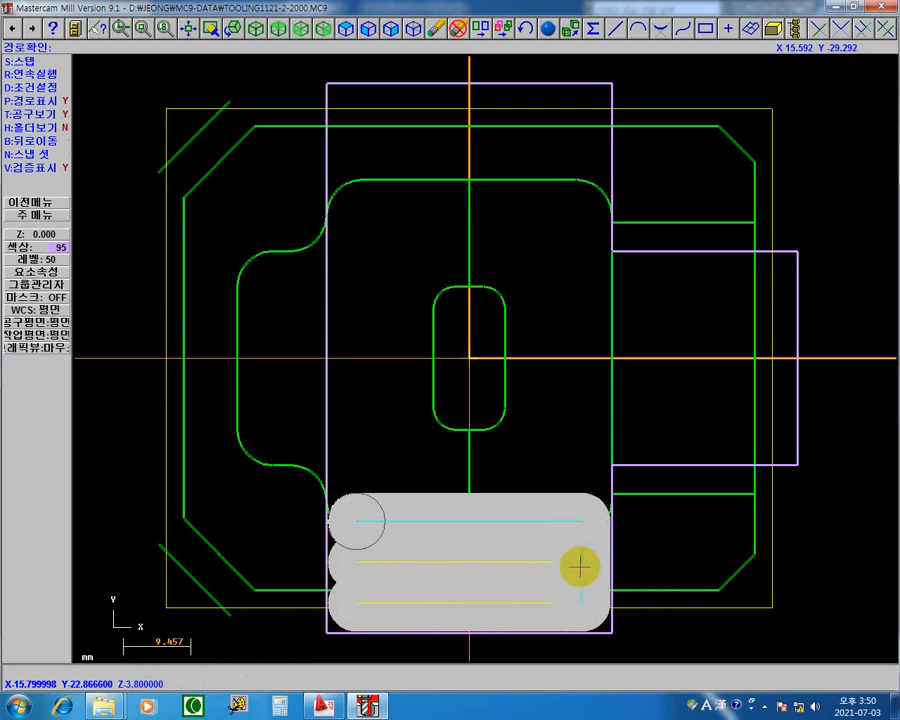
{"action": "key", "text": "s"}
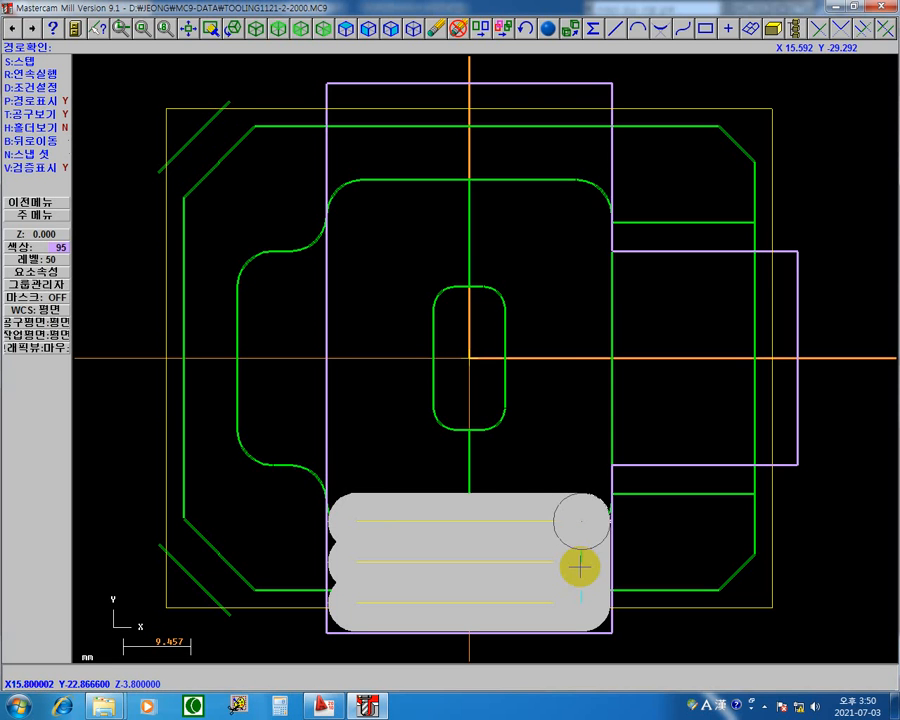
{"action": "key", "text": "s"}
{"action": "key", "text": "s"}
{"action": "key", "text": "s"}
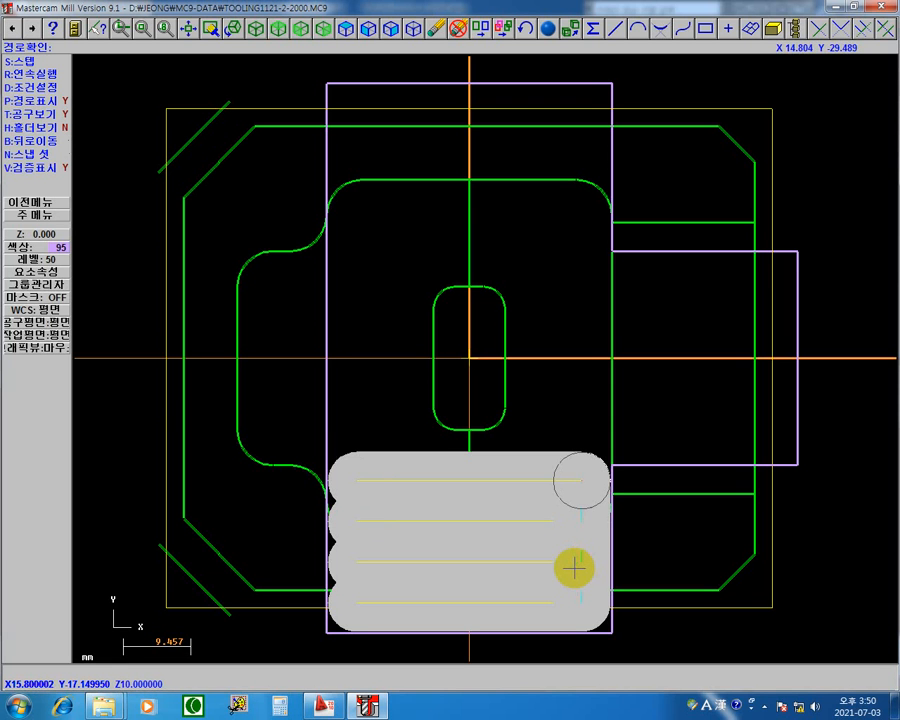
{"action": "left_click", "coordinate": [604, 527]}
{"action": "left_click", "coordinate": [604, 527]}
{"action": "left_click", "coordinate": [604, 527]}
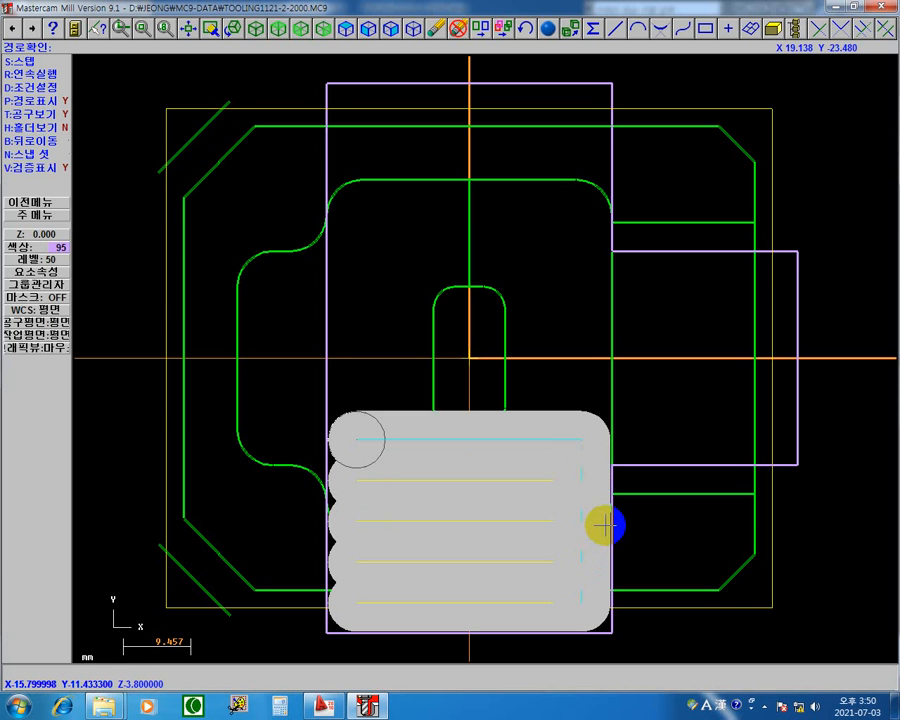
{"action": "left_click", "coordinate": [605, 524]}
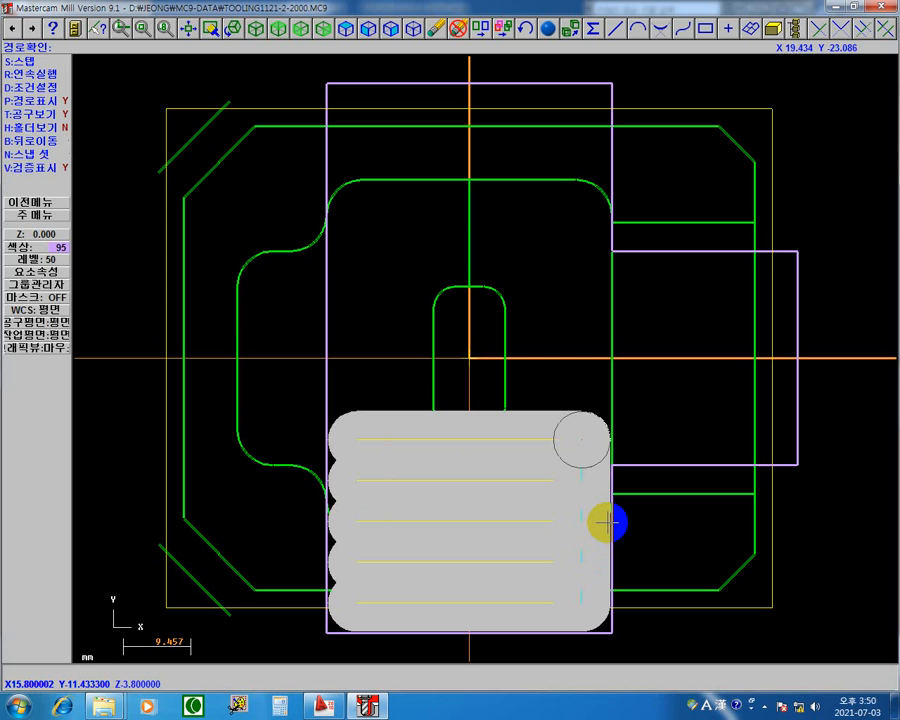
{"action": "key", "text": "s"}
{"action": "key", "text": "s"}
{"action": "key", "text": "s"}
{"action": "key", "text": "s"}
{"action": "key", "text": "s"}
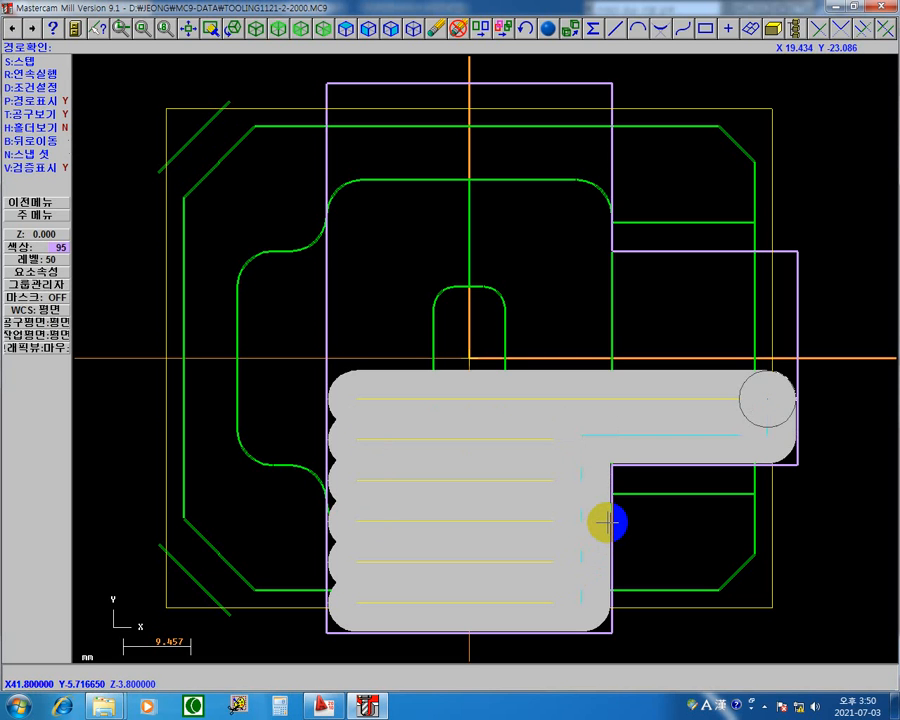
{"action": "key", "text": "s"}
{"action": "key", "text": "s"}
{"action": "key", "text": "s"}
{"action": "key", "text": "s"}
{"action": "key", "text": "s"}
{"action": "key", "text": "s"}
{"action": "key", "text": "s"}
{"action": "key", "text": "s"}
{"action": "key", "text": "s"}
{"action": "key", "text": "s"}
{"action": "key", "text": "s"}
{"action": "key", "text": "s"}
{"action": "key", "text": "s"}
{"action": "key", "text": "s"}
{"action": "key", "text": "s"}
{"action": "key", "text": "s"}
{"action": "key", "text": "s"}
{"action": "key", "text": "s"}
{"action": "key", "text": "s"}
{"action": "key", "text": "s"}
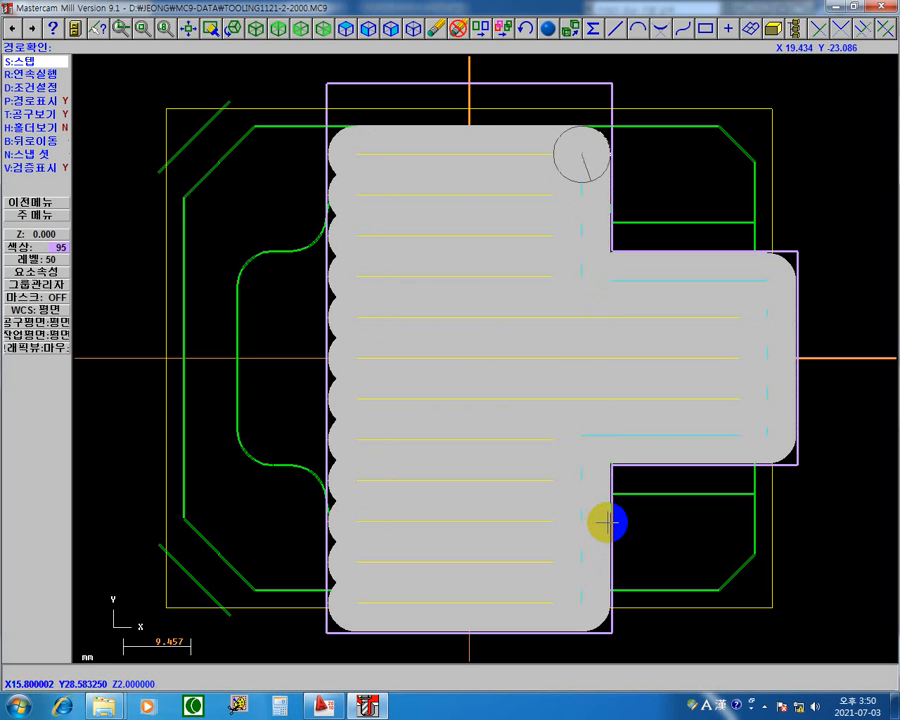
{"action": "key", "text": "s"}
{"action": "key", "text": "s"}
{"action": "key", "text": "s"}
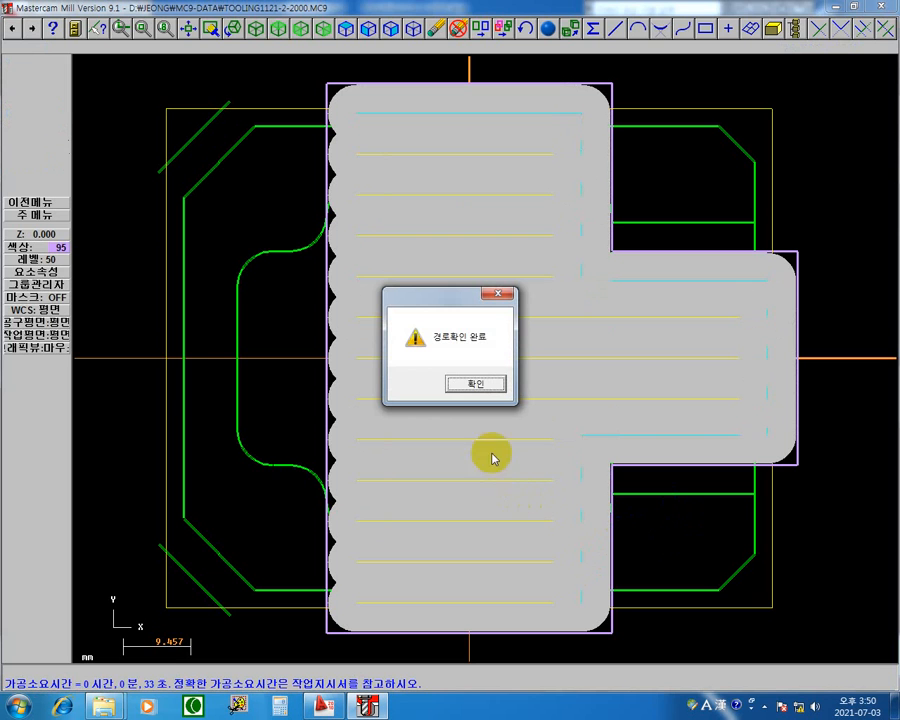
{"action": "left_click", "coordinate": [468, 392]}
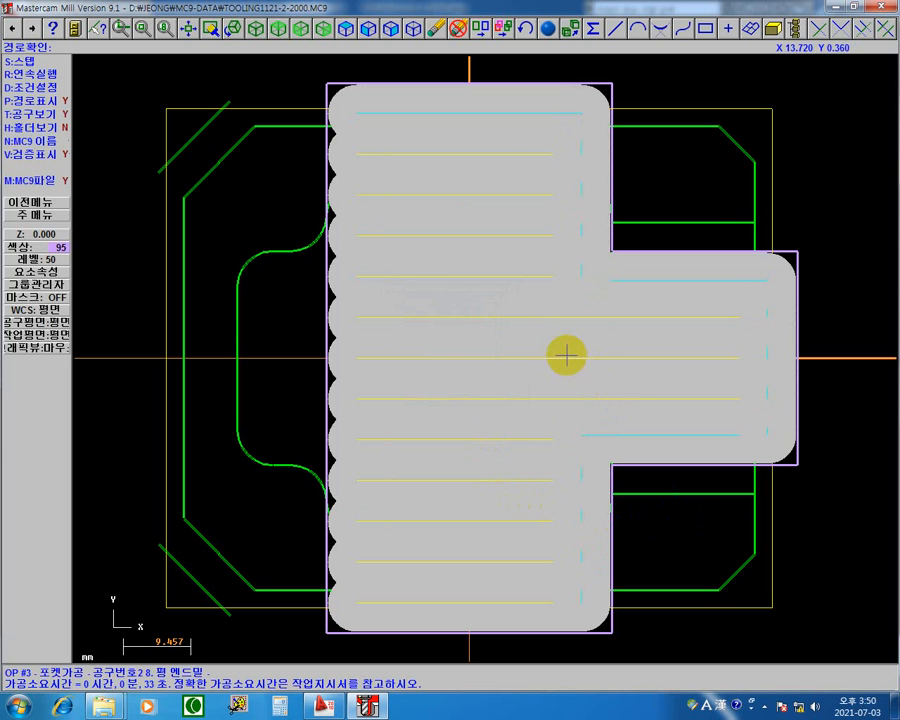
Switch to the isometric view (입체) and step through the first one-way cut, its retract and its return to the starting side.
{"action": "right_click", "coordinate": [221, 105]}
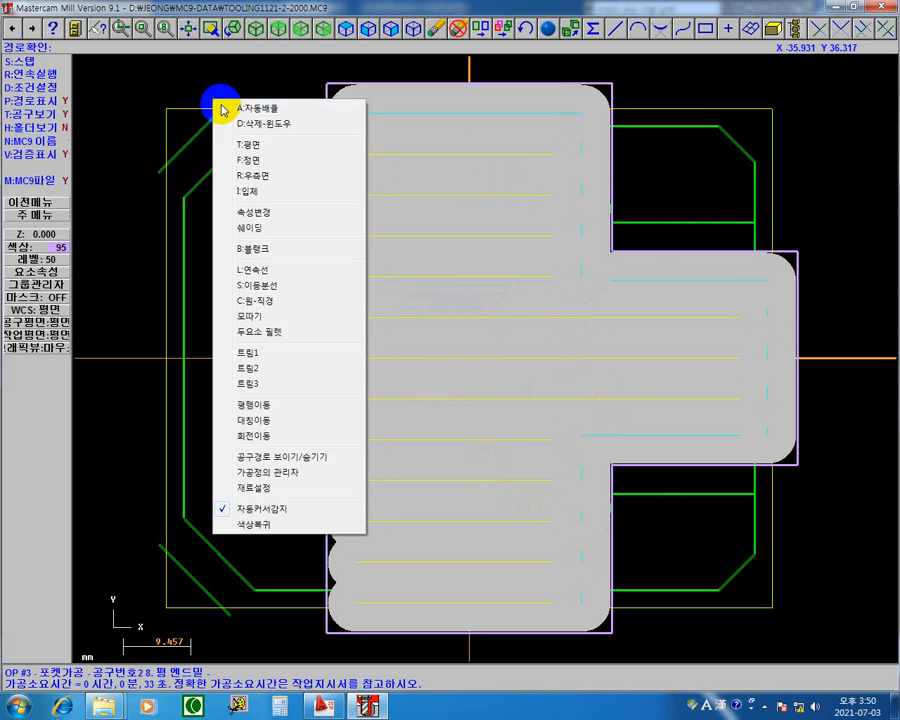
{"action": "left_click", "coordinate": [272, 193]}
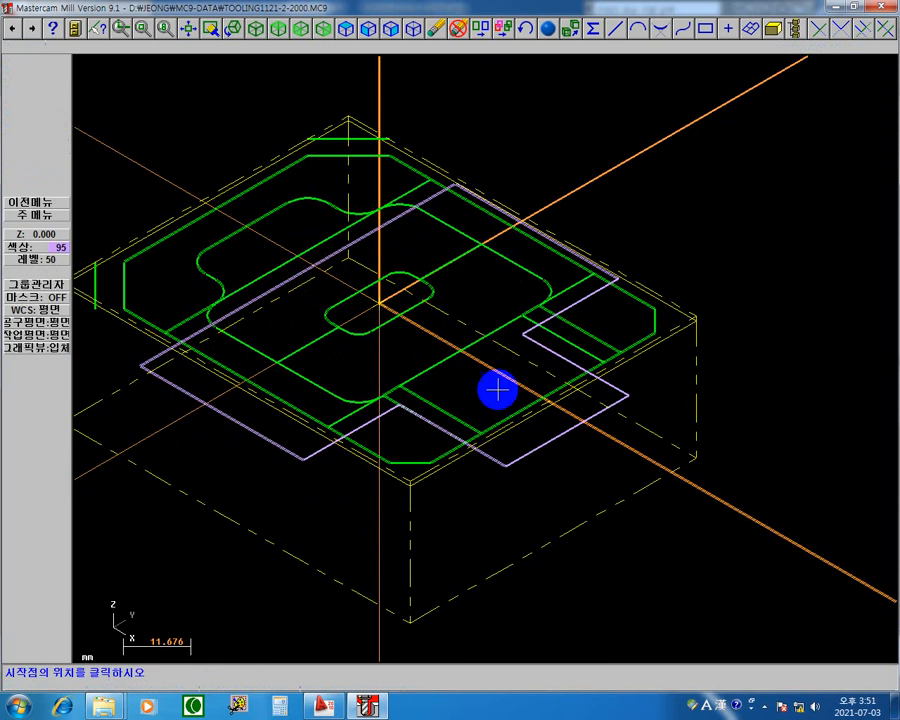
{"action": "middle_click_drag", "start_coordinate": [498, 389], "coordinate": [652, 428]}
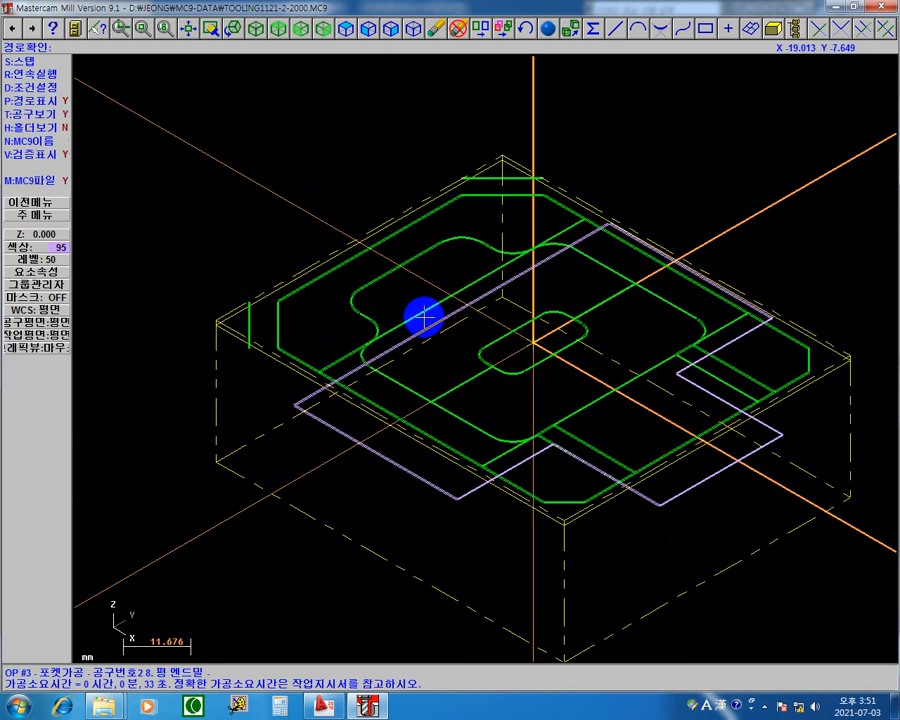
{"action": "key", "text": "s"}
{"action": "key", "text": "s"}
{"action": "key", "text": "s"}
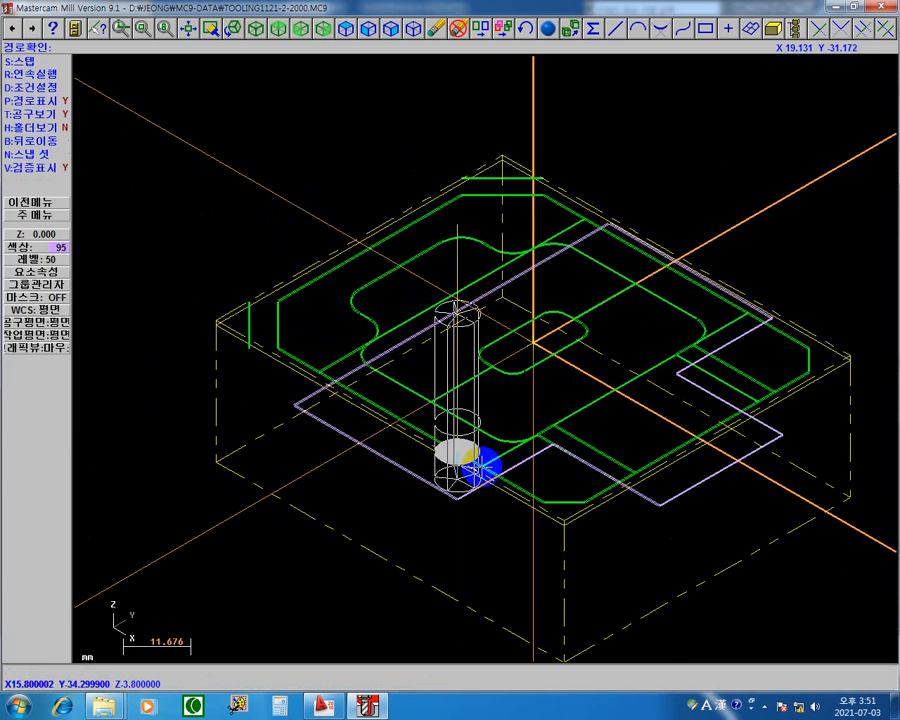
{"action": "key", "text": "s"}
{"action": "key", "text": "s"}
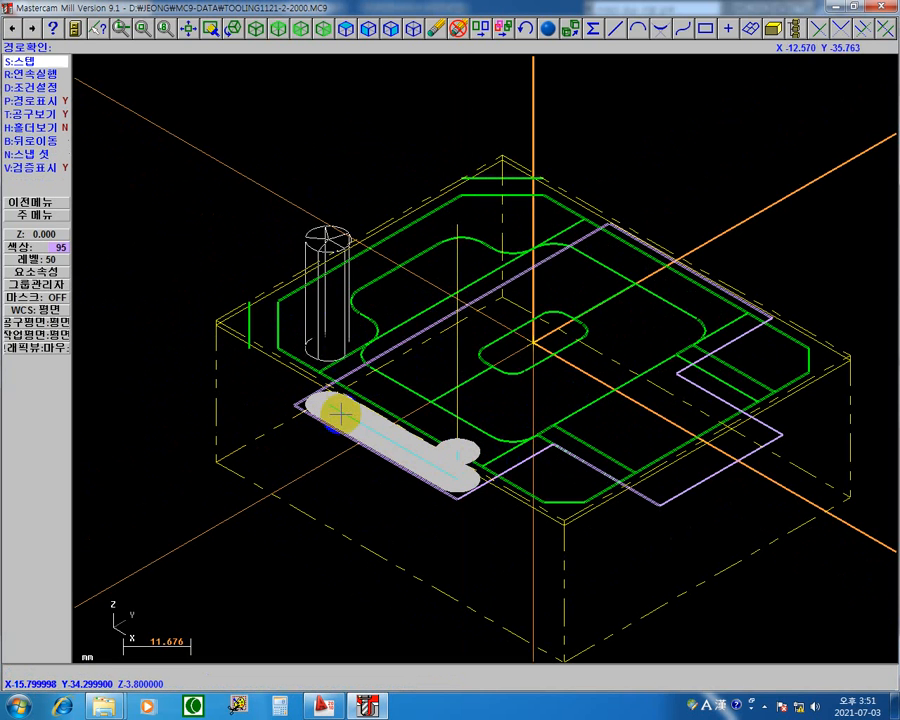
{"action": "key", "text": "s"}
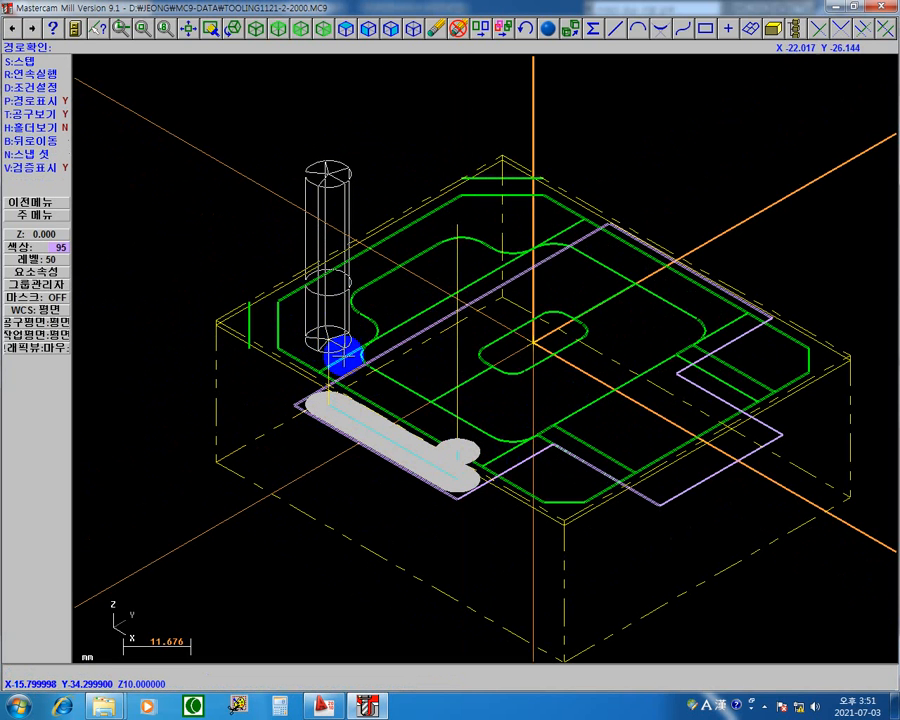
{"action": "key", "text": "s"}
{"action": "key", "text": "s"}
{"action": "key", "text": "s"}
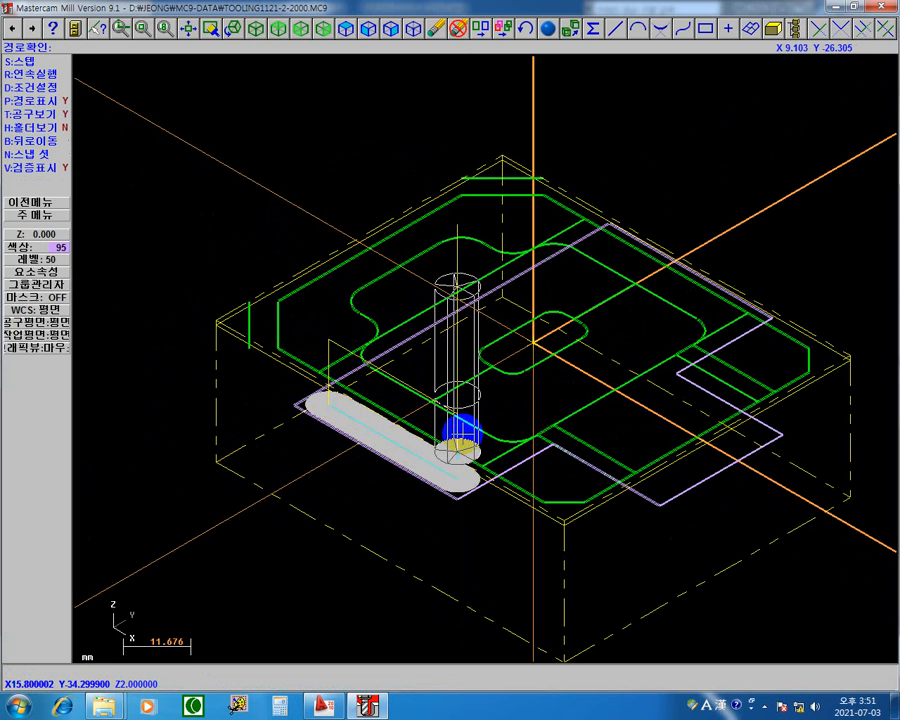
{"action": "key", "text": "s"}
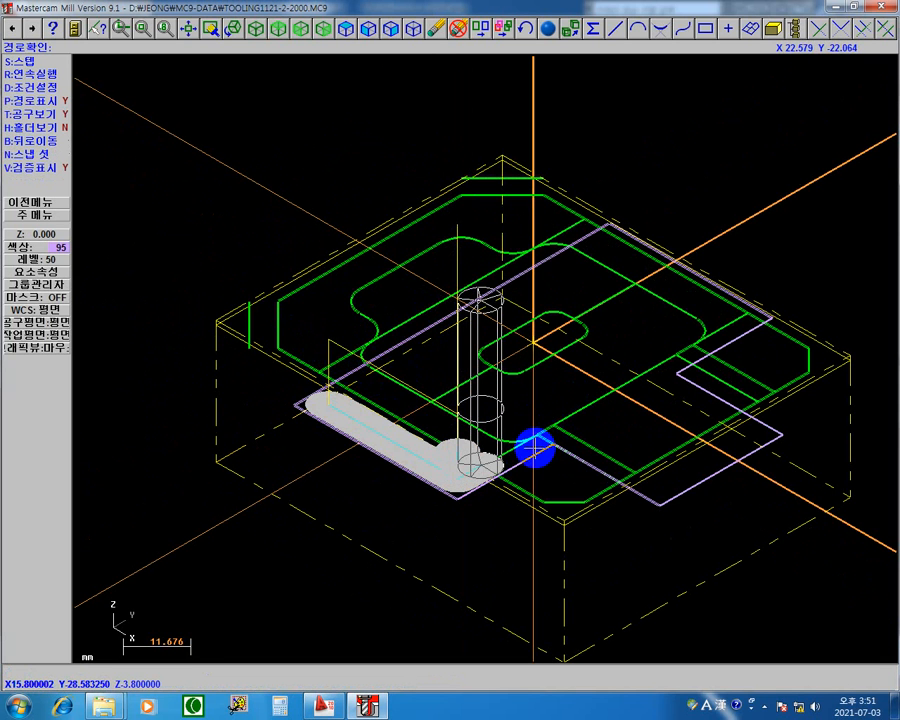
Step through the one-way passes in the pocket's narrow section, including each retract and return to the starting side.
{"action": "key", "text": "s"}
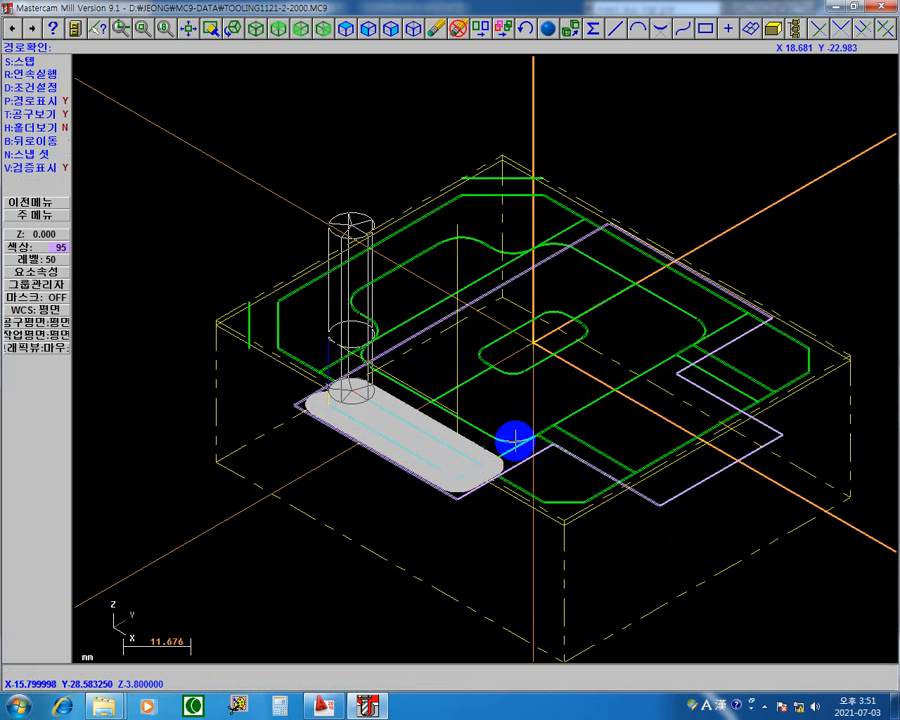
{"action": "key", "text": "s"}
{"action": "key", "text": "s"}
{"action": "key", "text": "s"}
{"action": "key", "text": "s"}
{"action": "key", "text": "s"}
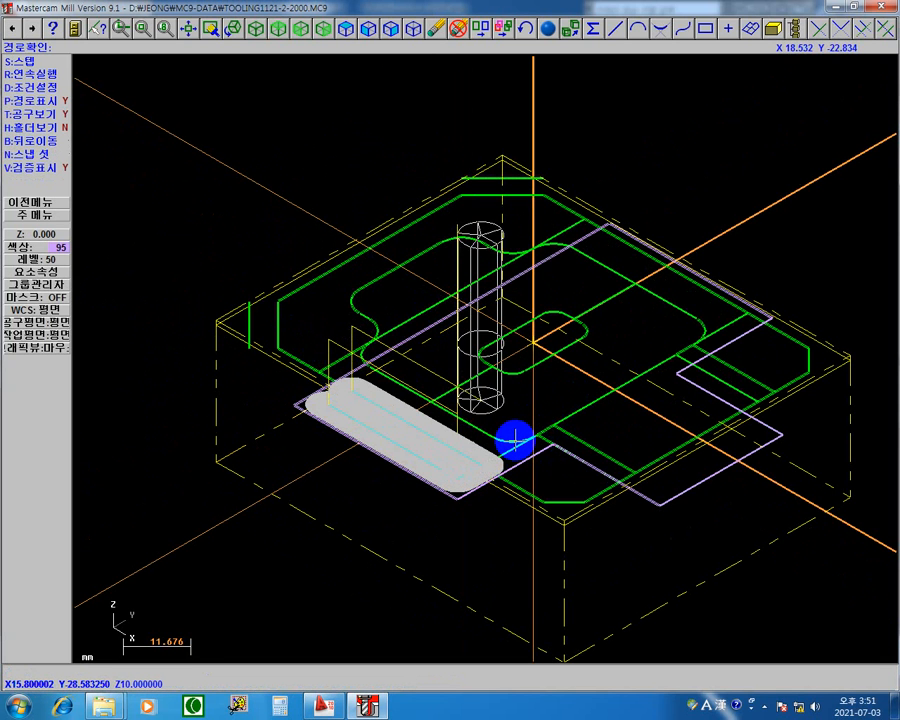
{"action": "key", "text": "s"}
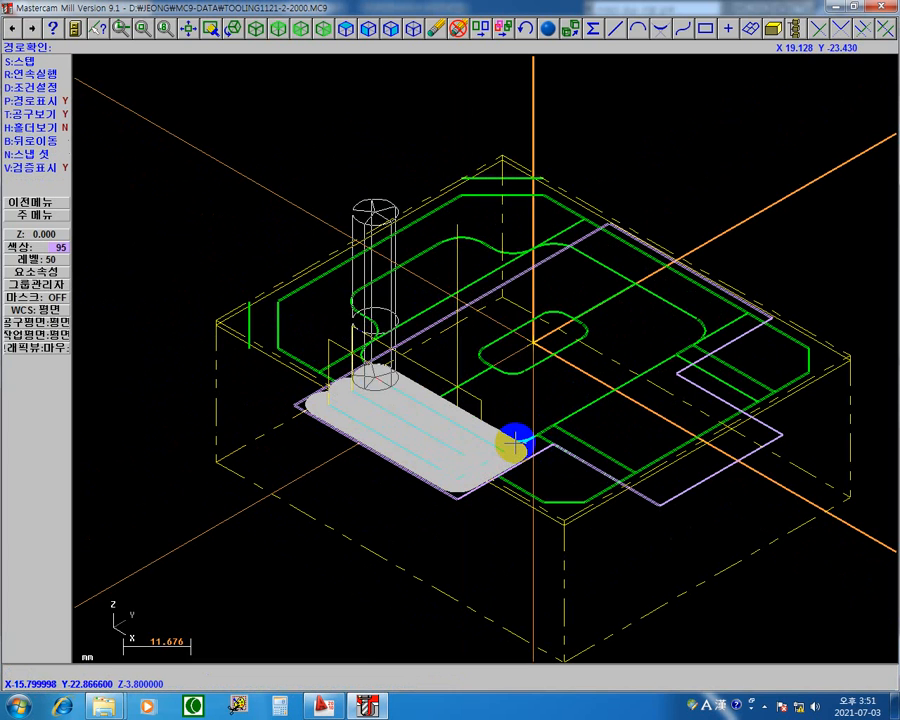
{"action": "key", "text": "s"}
{"action": "key", "text": "s"}
{"action": "key", "text": "s"}
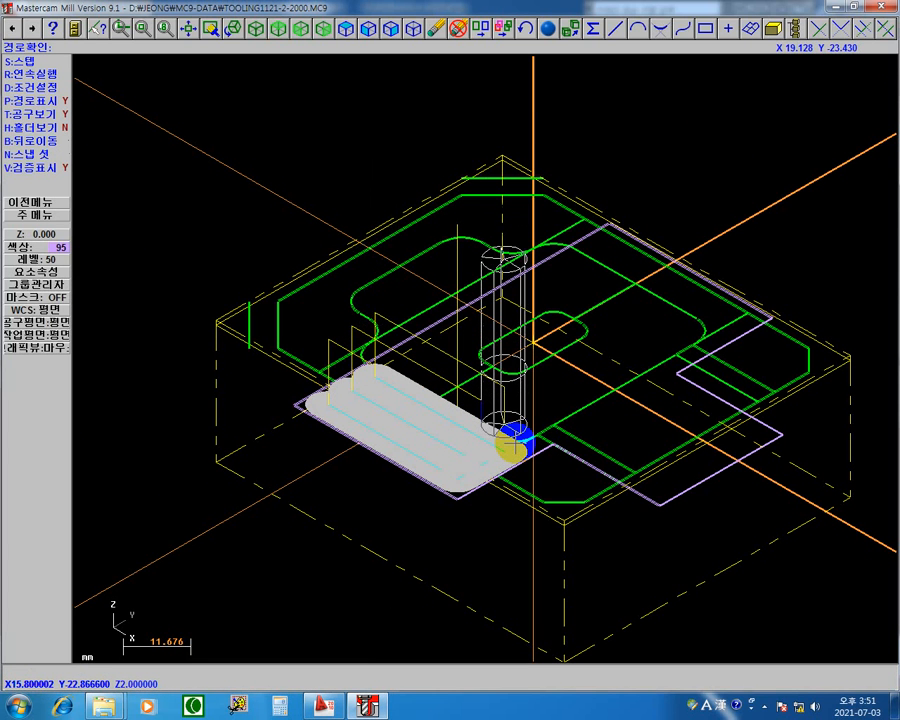
{"action": "key", "text": "s"}
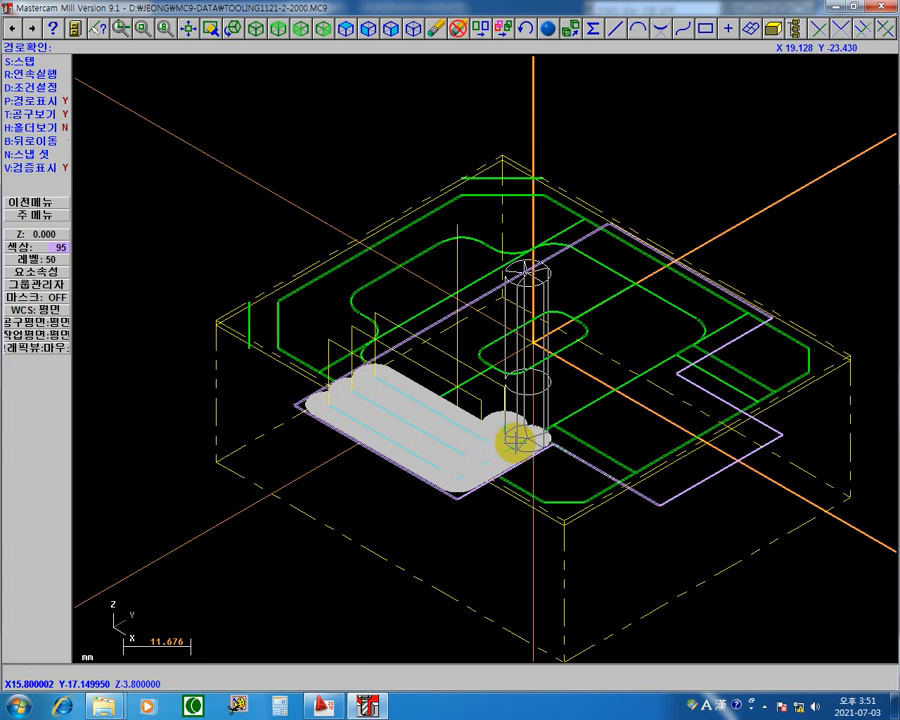
{"action": "key", "text": "s"}
{"action": "key", "text": "s"}
{"action": "key", "text": "s"}
{"action": "key", "text": "s"}
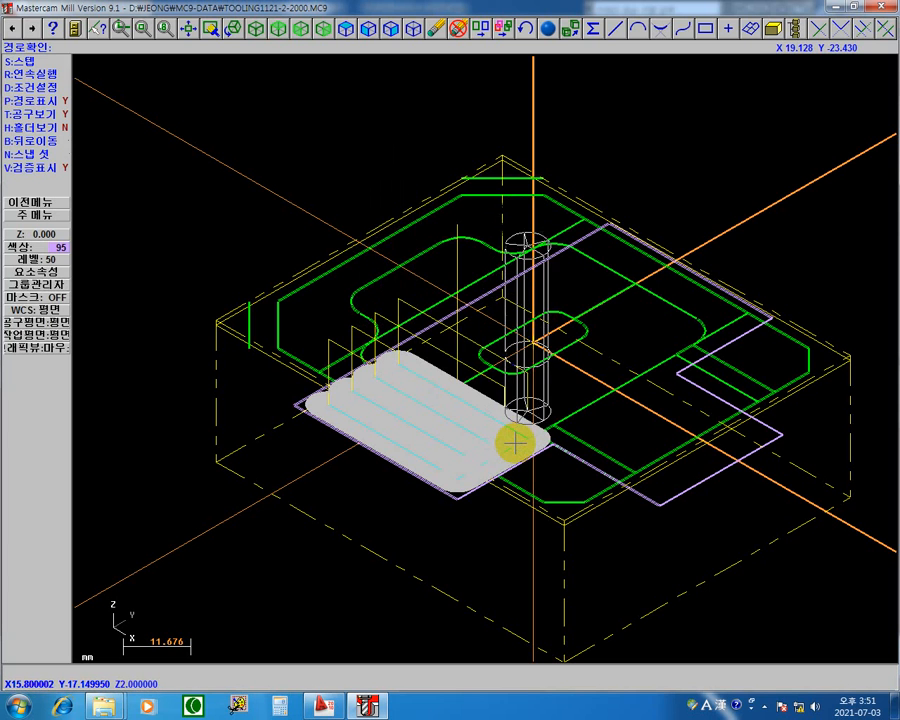
{"action": "key", "text": "s"}
{"action": "key", "text": "s"}
{"action": "key", "text": "s"}
{"action": "key", "text": "s"}
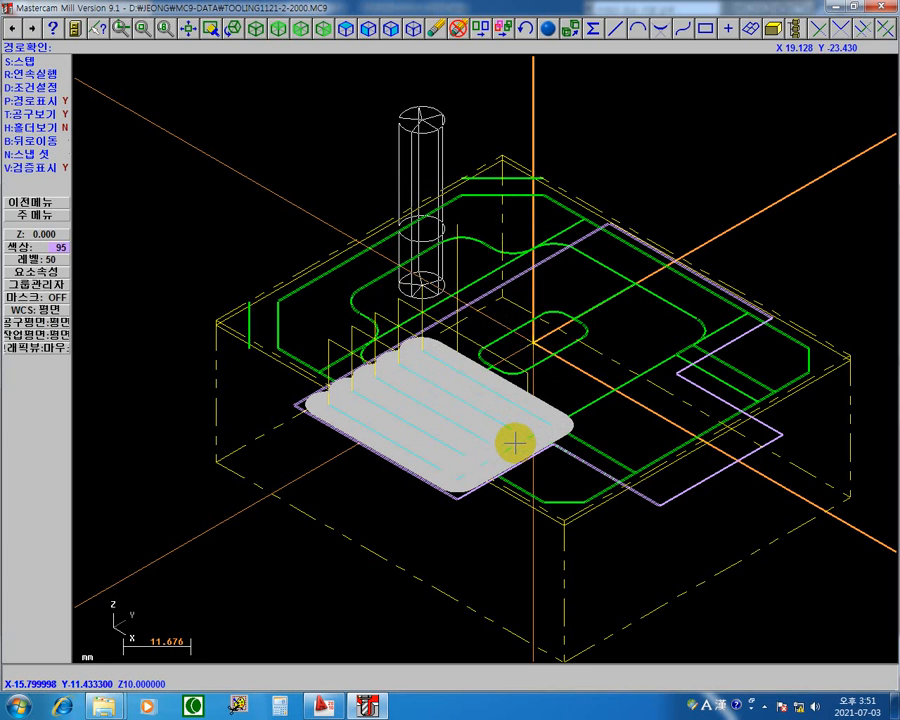
Step through the longer one-way passes across the pocket's widest section, up to the start of the shorter rows beyond it.
{"action": "key", "text": "s"}
{"action": "key", "text": "s"}
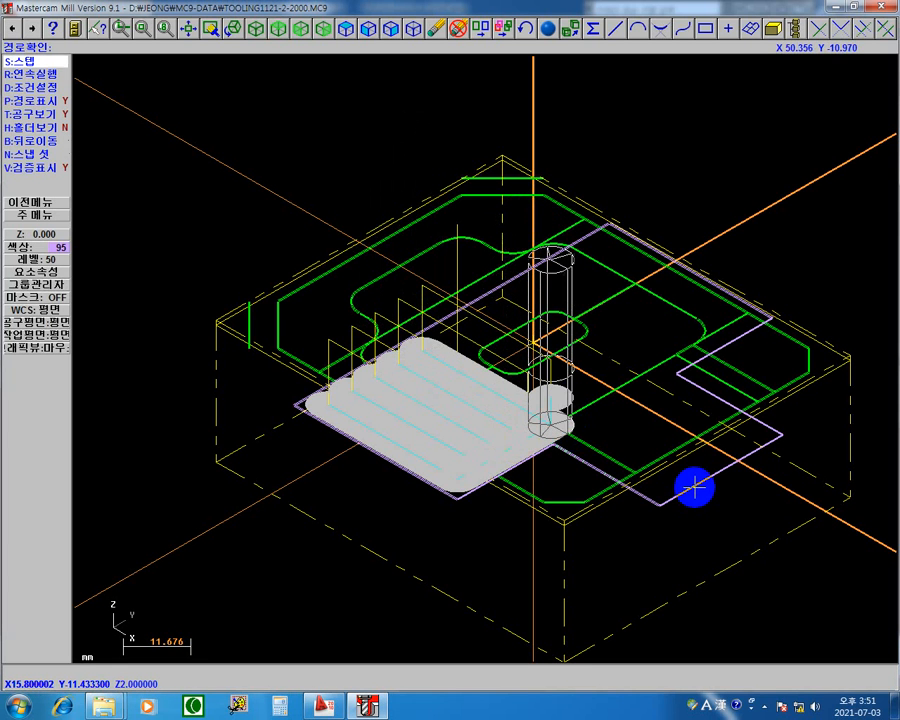
{"action": "key", "text": "s"}
{"action": "key", "text": "s"}
{"action": "key", "text": "s"}
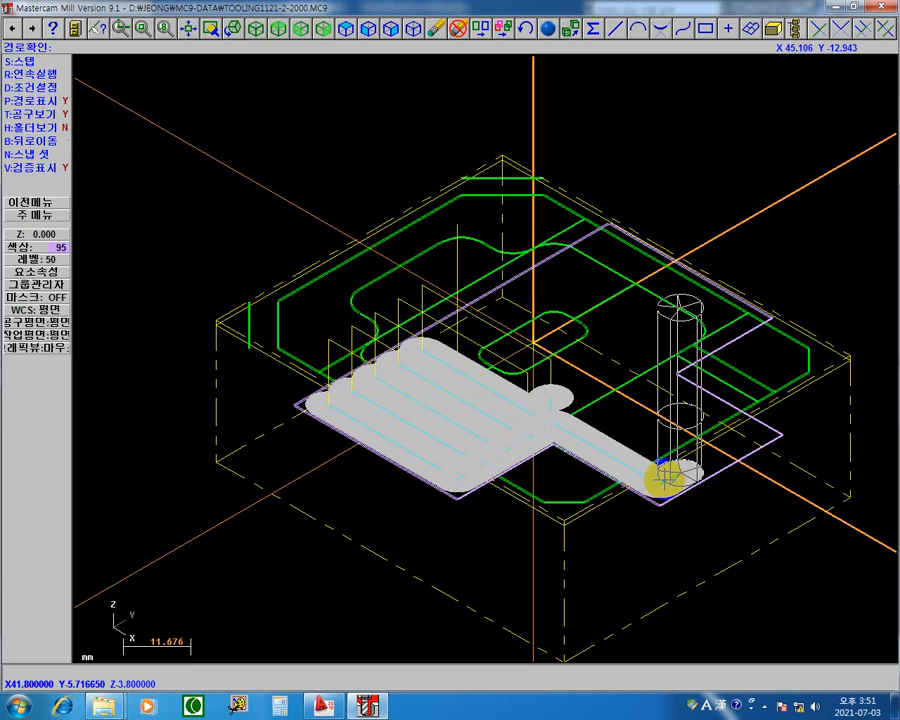
{"action": "key", "text": "s"}
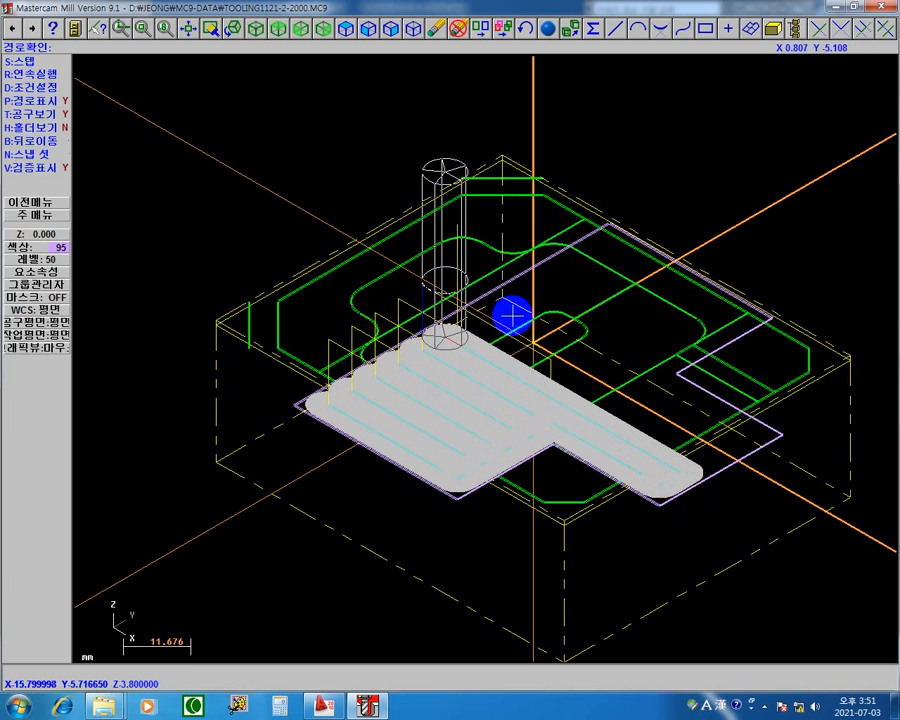
{"action": "key", "text": "s"}
{"action": "key", "text": "s"}
{"action": "key", "text": "s"}
{"action": "key", "text": "s"}
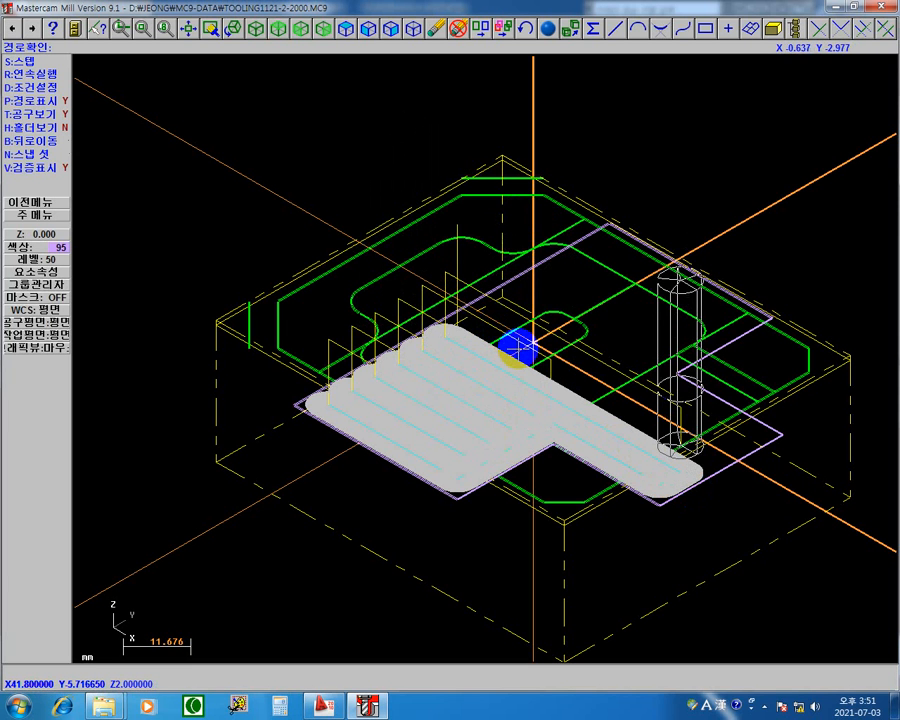
{"action": "key", "text": "s"}
{"action": "key", "text": "s"}
{"action": "key", "text": "s"}
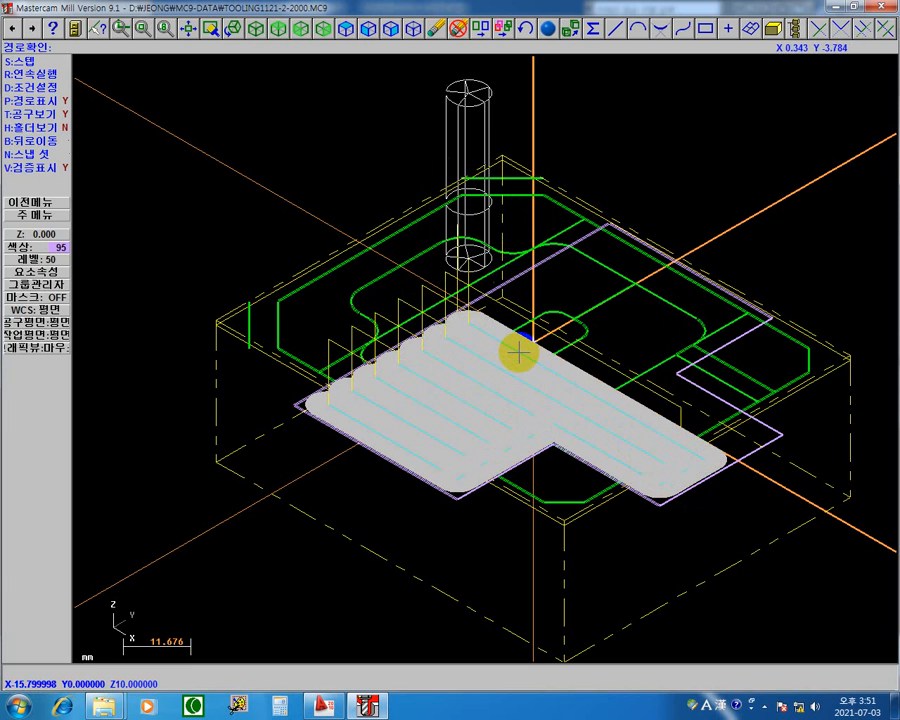
{"action": "key", "text": "s"}
{"action": "key", "text": "s"}
{"action": "key", "text": "s"}
{"action": "key", "text": "s"}
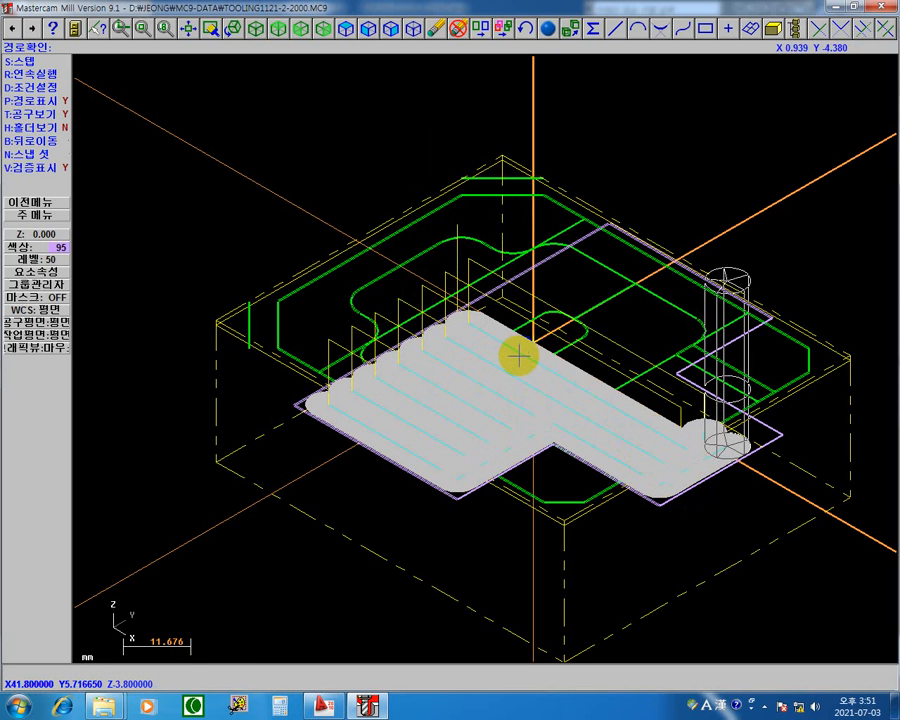
{"action": "key", "text": "s"}
{"action": "key", "text": "s"}
{"action": "key", "text": "s"}
{"action": "key", "text": "s"}
{"action": "key", "text": "s"}
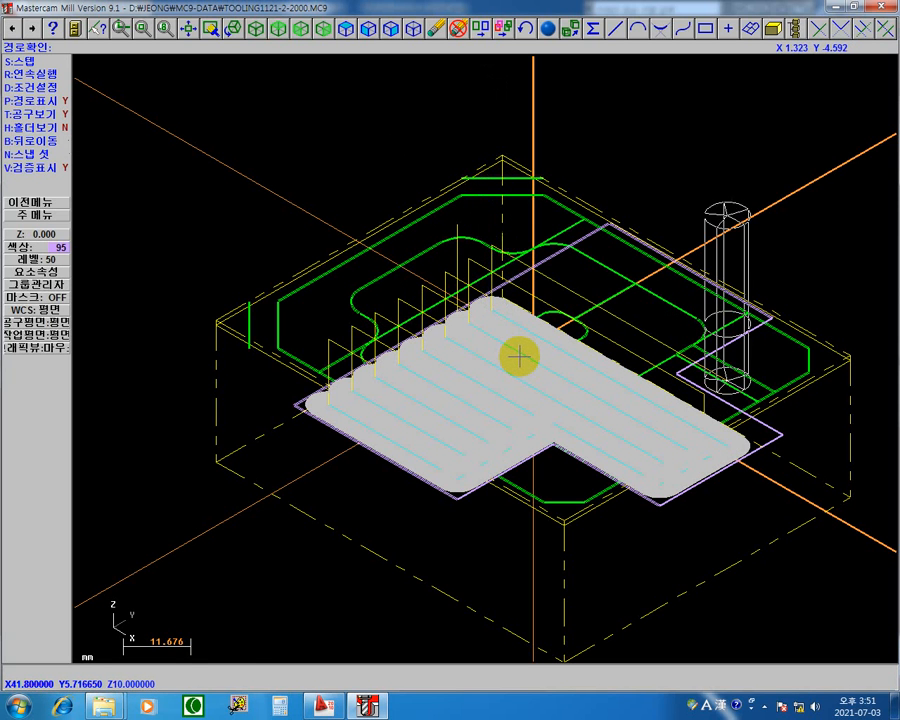
Step through the final one-way passes, acknowledge the completed path check and return to the operations manager.
{"action": "key", "text": "s"}
{"action": "key", "text": "s"}
{"action": "key", "text": "s"}
{"action": "key", "text": "s"}
{"action": "key", "text": "s"}
{"action": "key", "text": "s"}
{"action": "key", "text": "s"}
{"action": "key", "text": "s"}
{"action": "key", "text": "s"}
{"action": "key", "text": "s"}
{"action": "key", "text": "s"}
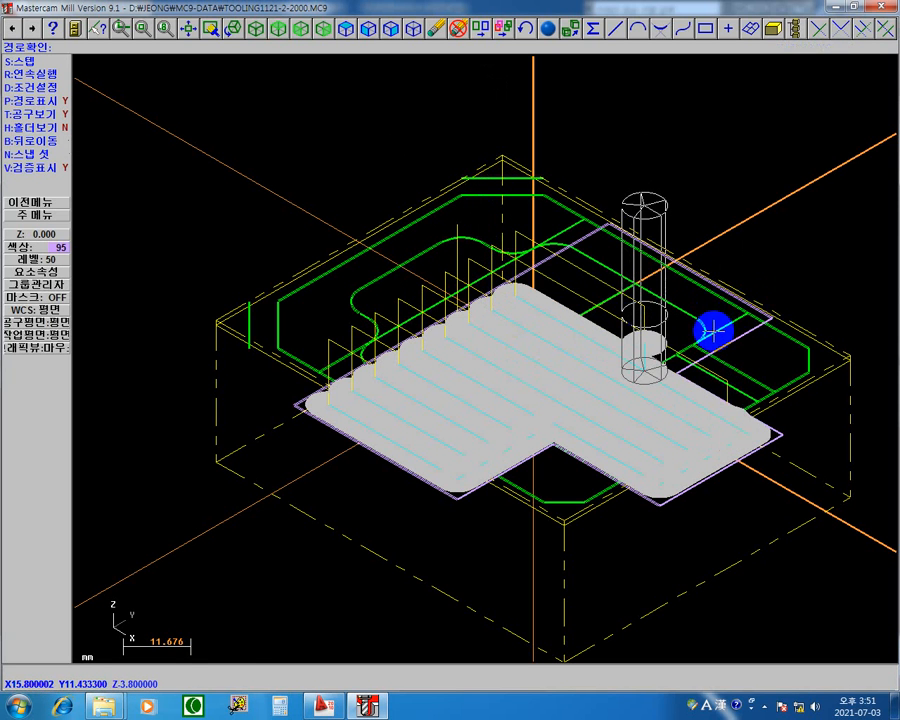
{"action": "key", "text": "s"}
{"action": "key", "text": "s"}
{"action": "key", "text": "s"}
{"action": "key", "text": "s"}
{"action": "key", "text": "s"}
{"action": "key", "text": "s"}
{"action": "key", "text": "s"}
{"action": "key", "text": "s"}
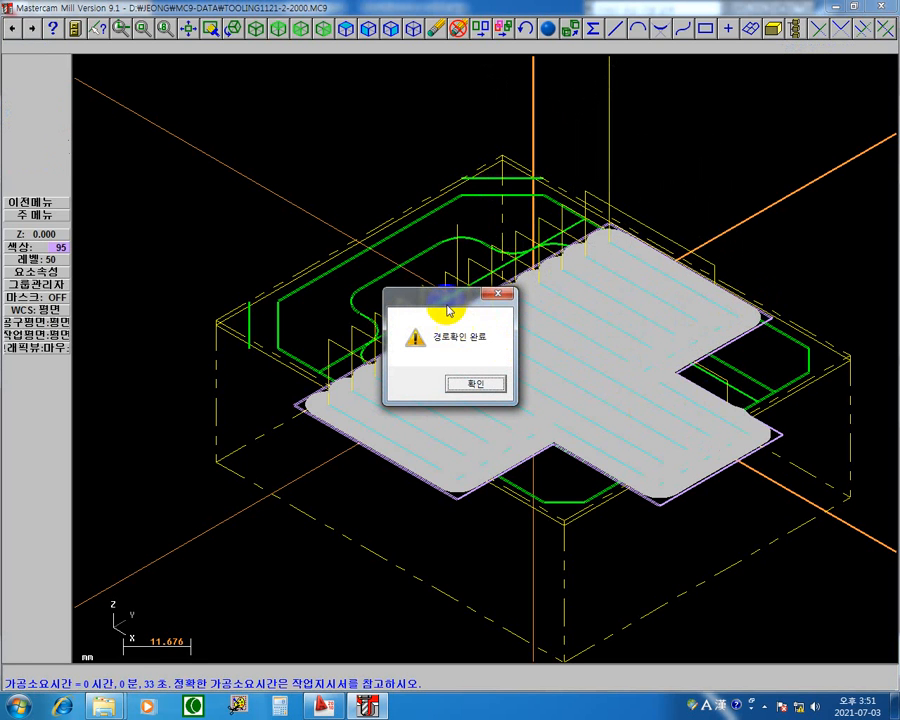
{"action": "left_click_drag", "start_coordinate": [446, 300], "coordinate": [297, 432]}
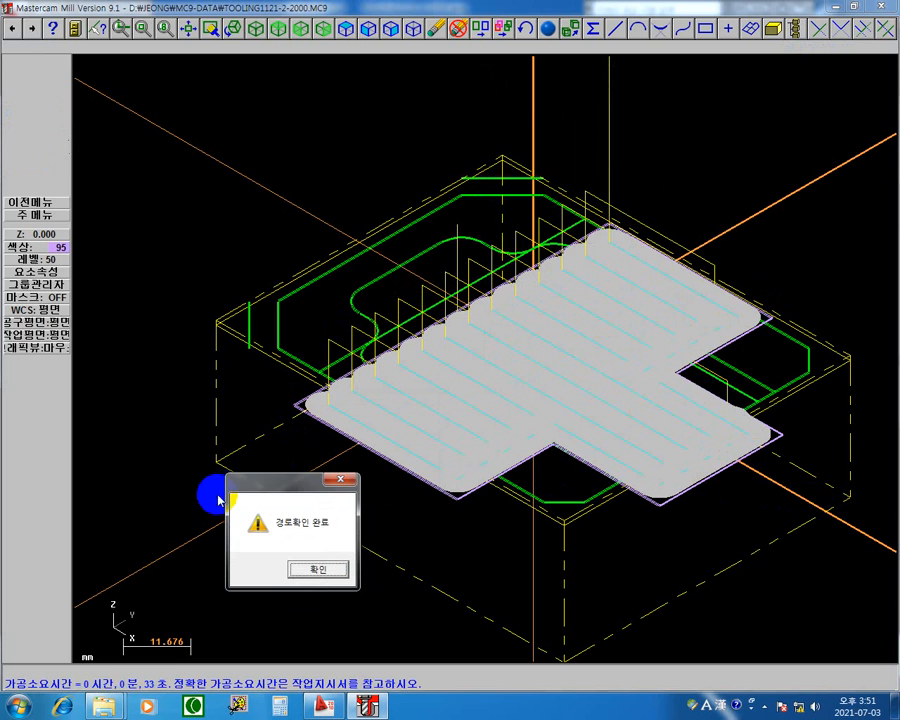
{"action": "left_click", "coordinate": [338, 481]}
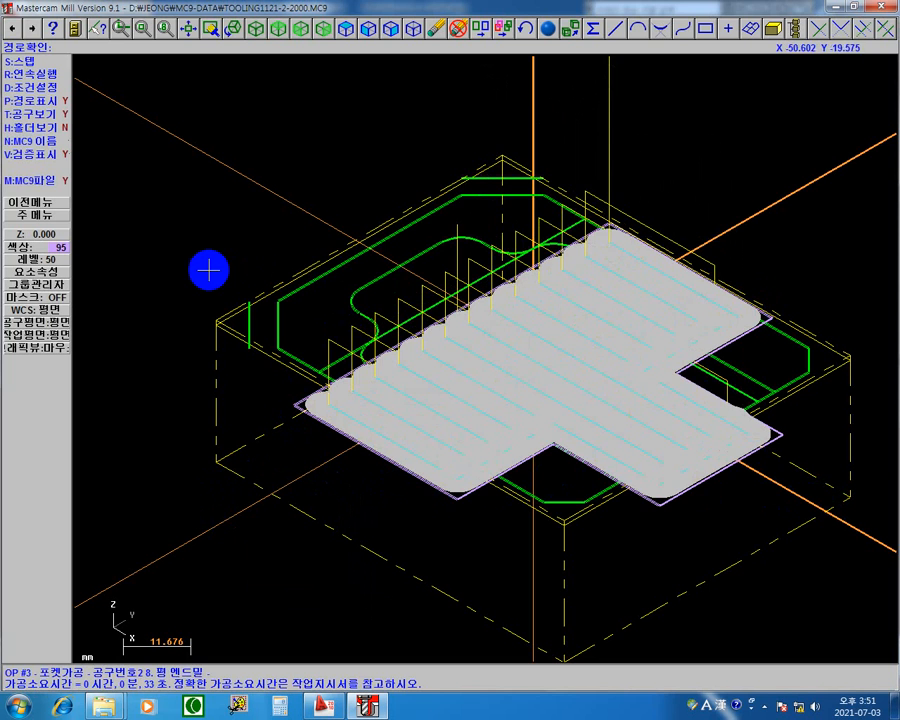
{"action": "key", "text": "Escape"}
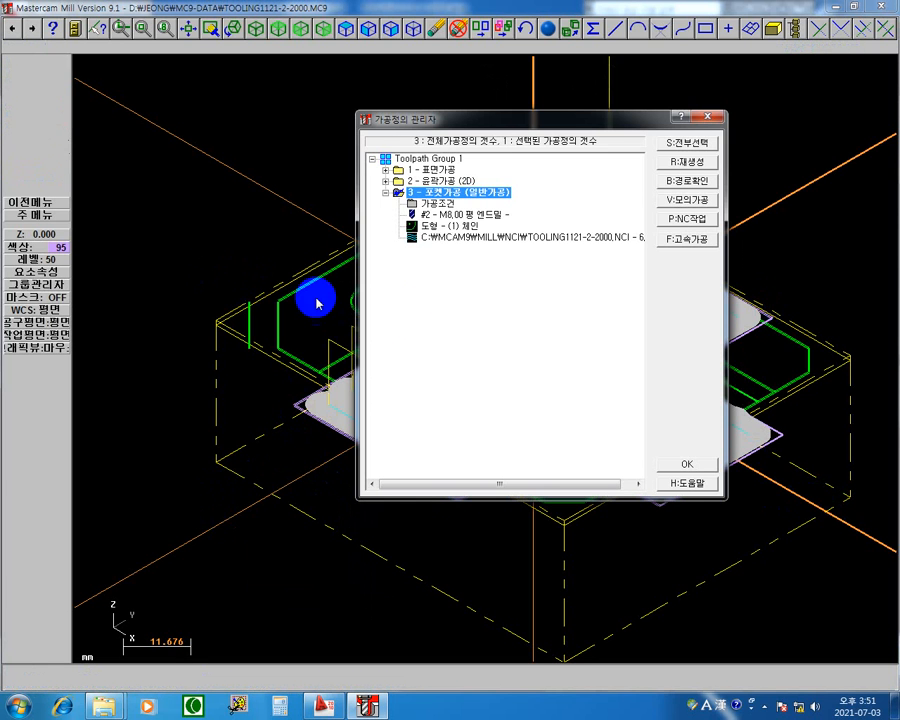
Set operation 3's one-way roughing angle (황삭 가공각도) to 45 and regenerate the toolpath.
{"action": "left_click", "coordinate": [441, 204]}
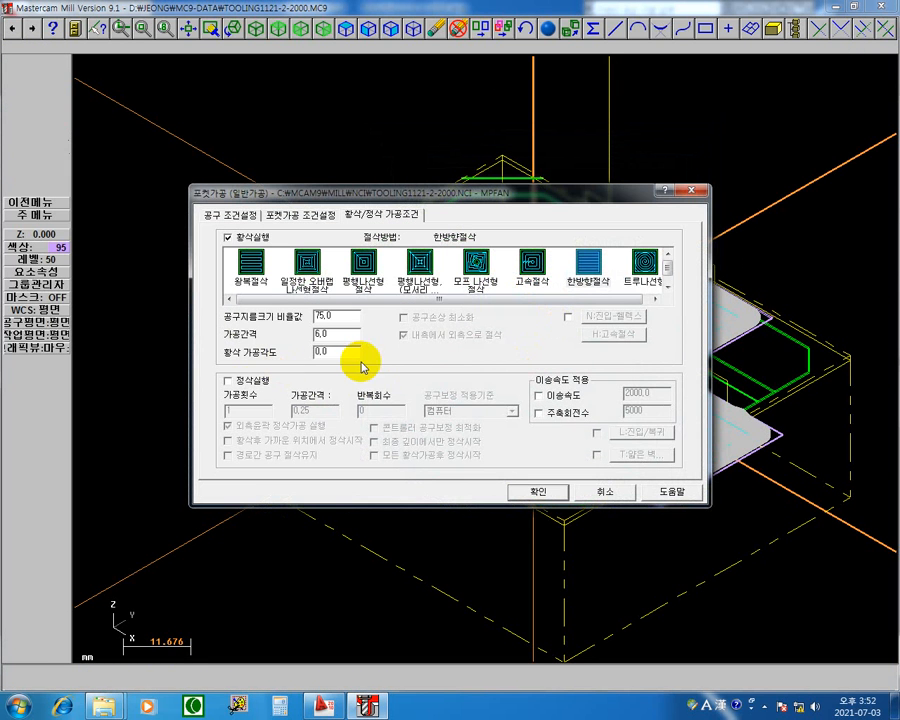
{"action": "left_click_drag", "start_coordinate": [357, 356], "coordinate": [202, 363]}
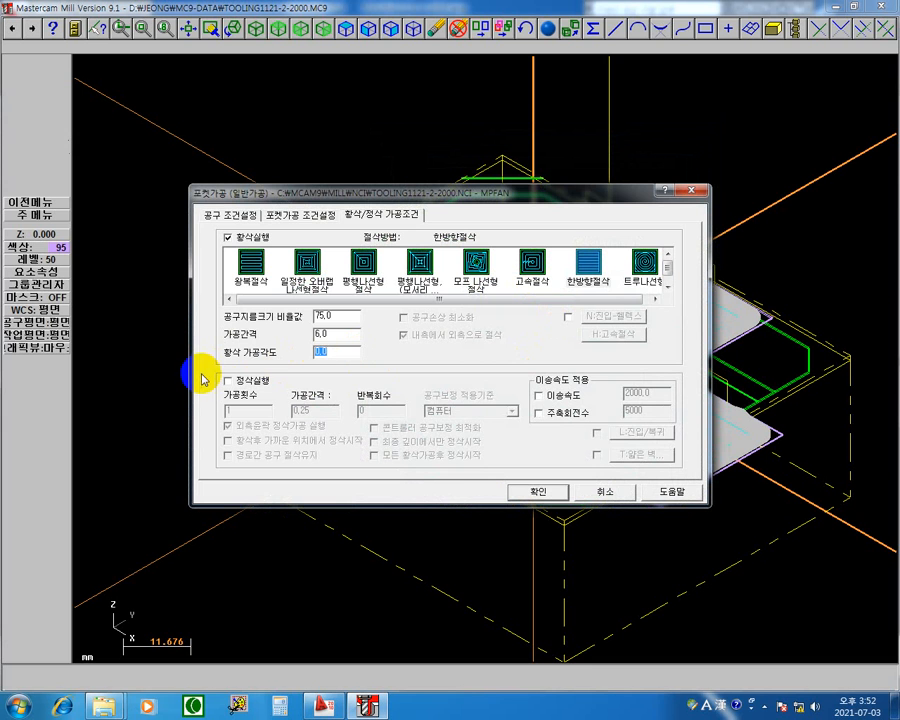
{"action": "left_click", "coordinate": [541, 493]}
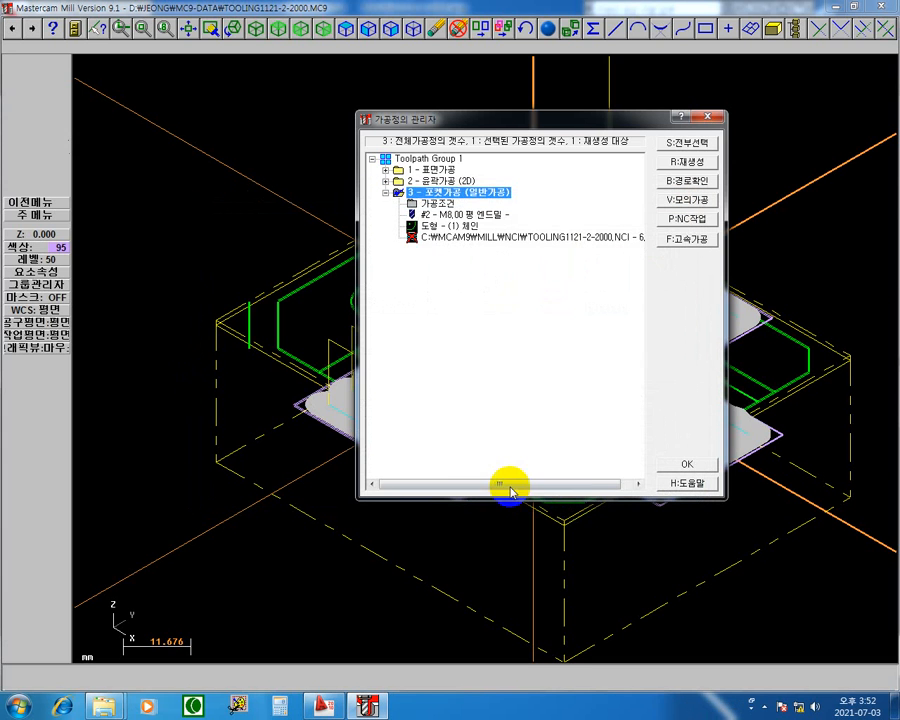
{"action": "left_click", "coordinate": [688, 161]}
Run operation 3's 45-degree one-way toolpath continuously in the path check, acknowledge its completion and return to the operations manager.
{"action": "key", "text": "b"}
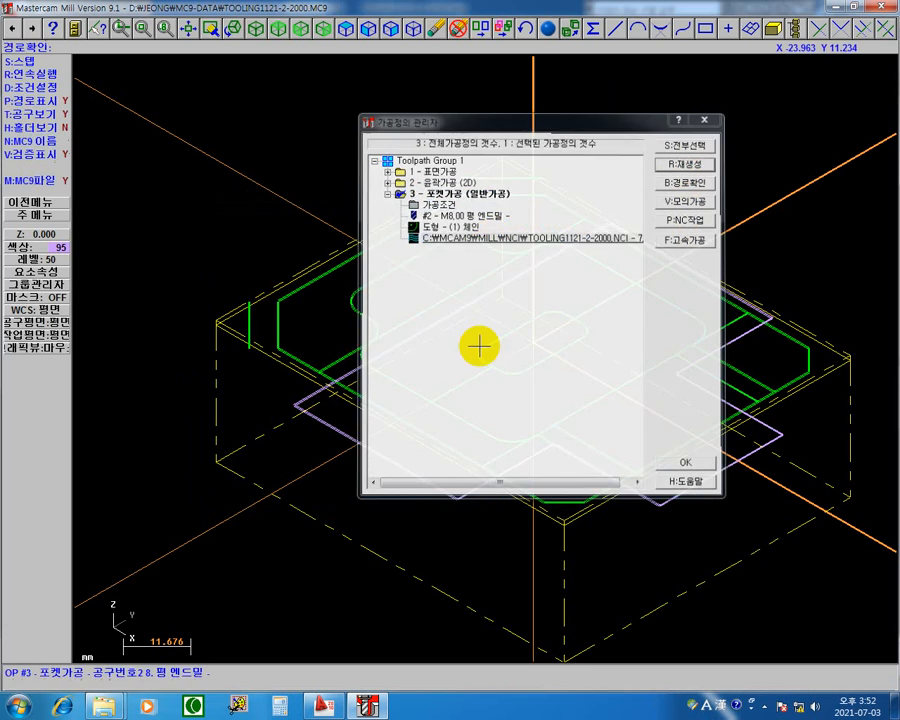
{"action": "key", "text": "r"}
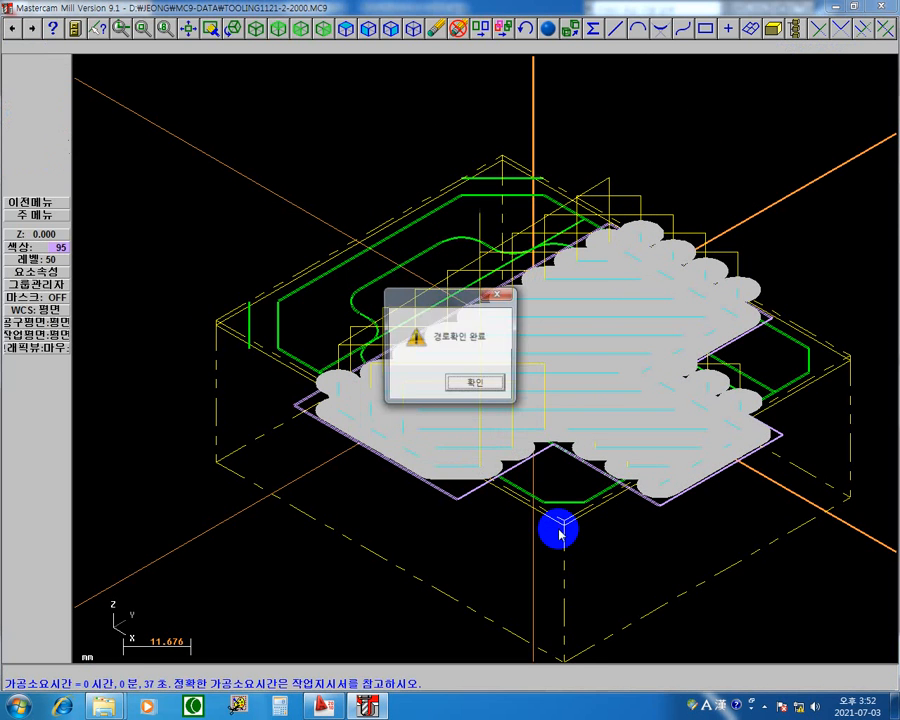
{"action": "left_click", "coordinate": [493, 385]}
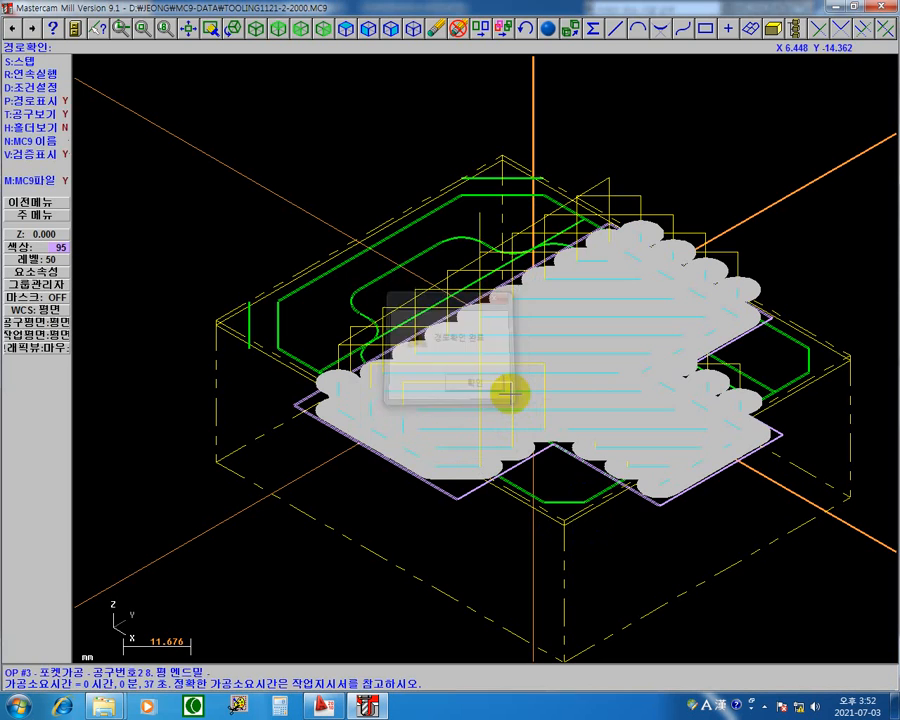
{"action": "key", "text": "Escape"}
Change operation 3's one-way roughing angle (황삭 가공각도) to 90 and regenerate the toolpath.
{"action": "left_click", "coordinate": [441, 204]}
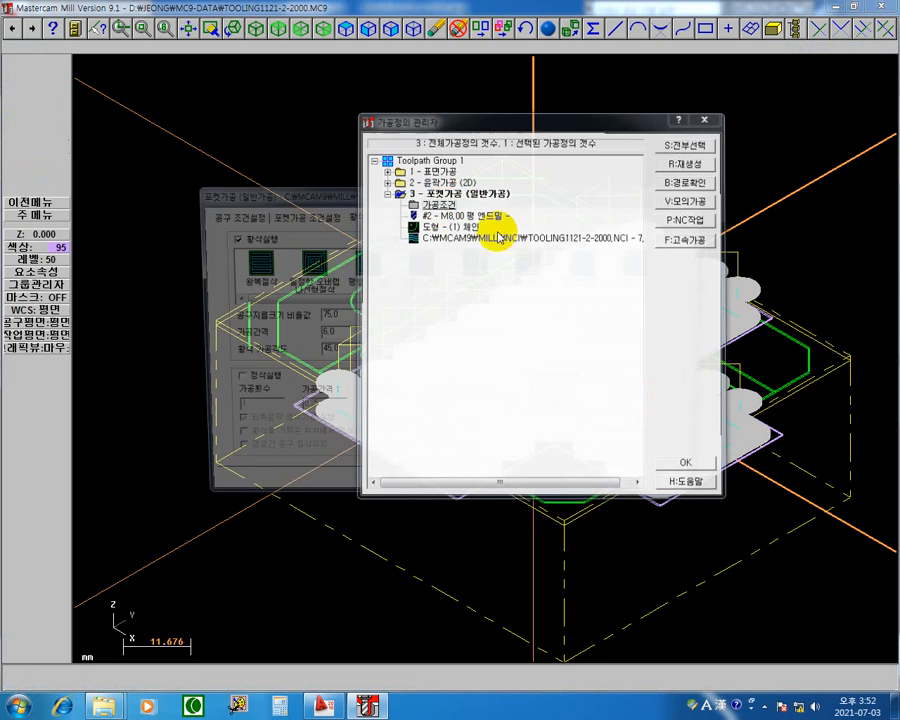
{"action": "double_click", "coordinate": [340, 353]}
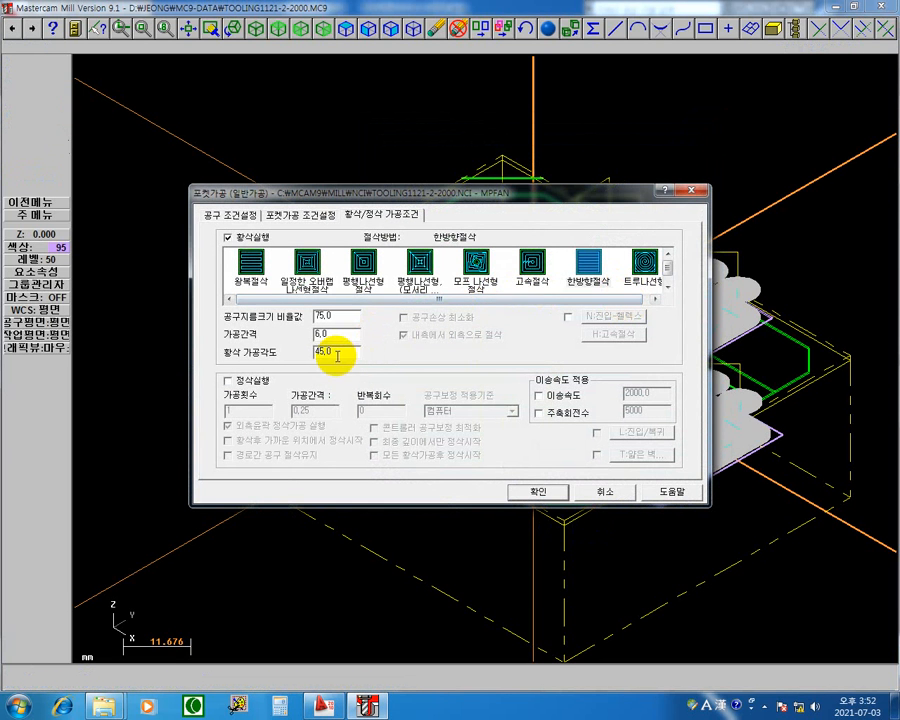
{"action": "type", "text": "90"}
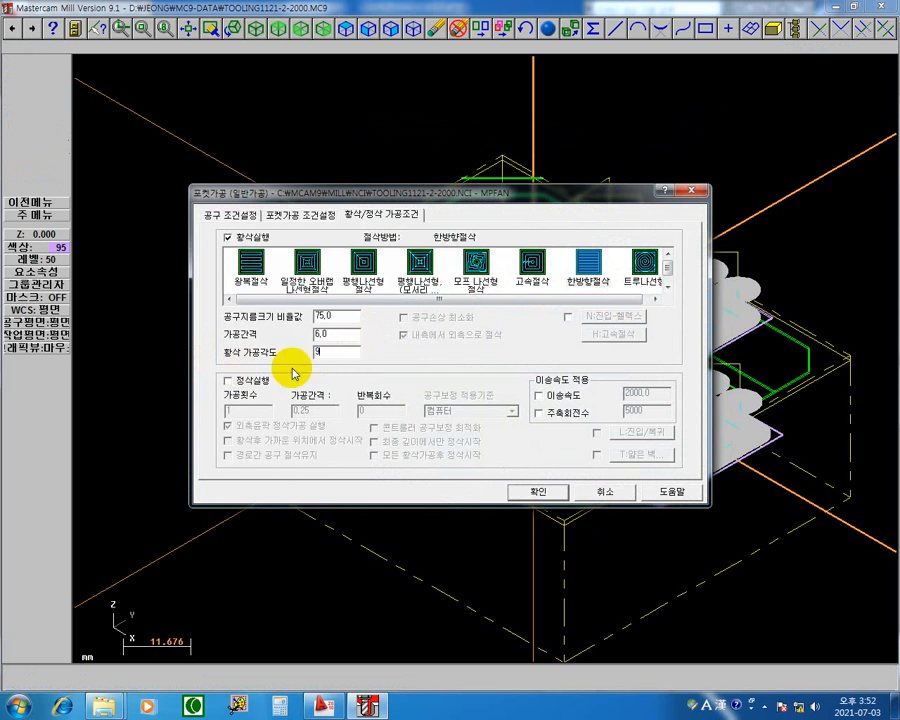
{"action": "left_click", "coordinate": [548, 492]}
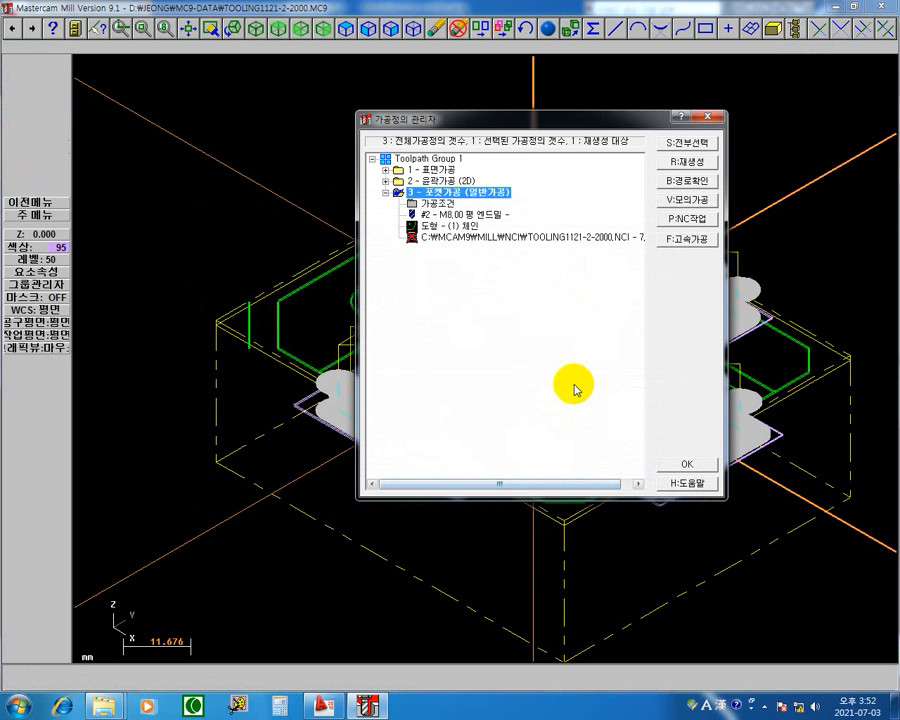
{"action": "left_click", "coordinate": [687, 161]}
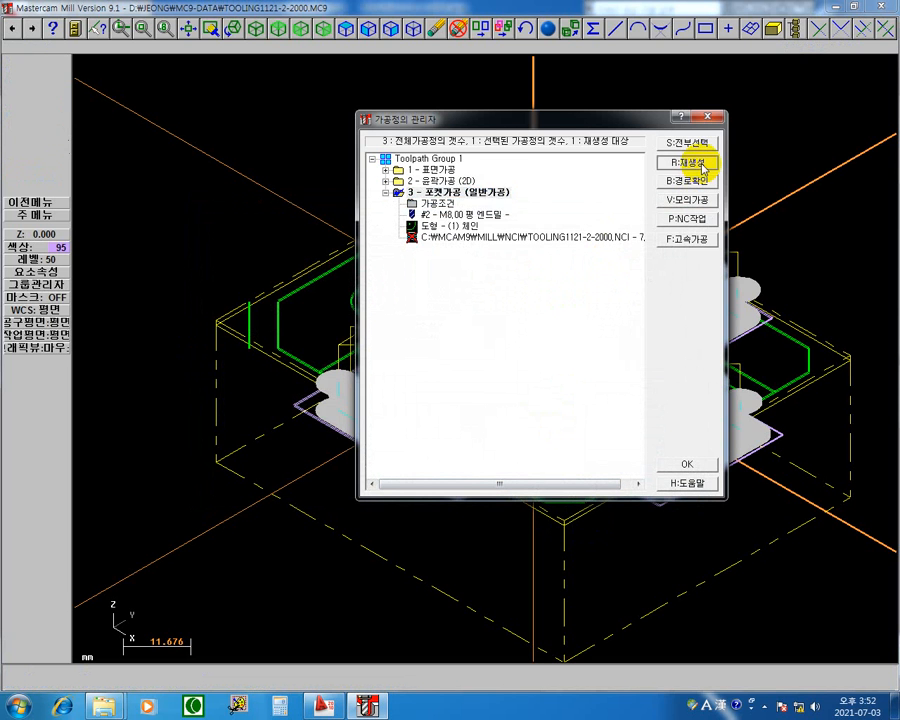
Open the path check for operation 3 and step through the first 90-degree one-way cut and its retract.
{"action": "left_click", "coordinate": [510, 240]}
{"action": "key", "text": "r"}
{"action": "key", "text": "s"}
{"action": "key", "text": "s"}
{"action": "key", "text": "s"}
{"action": "key", "text": "s"}
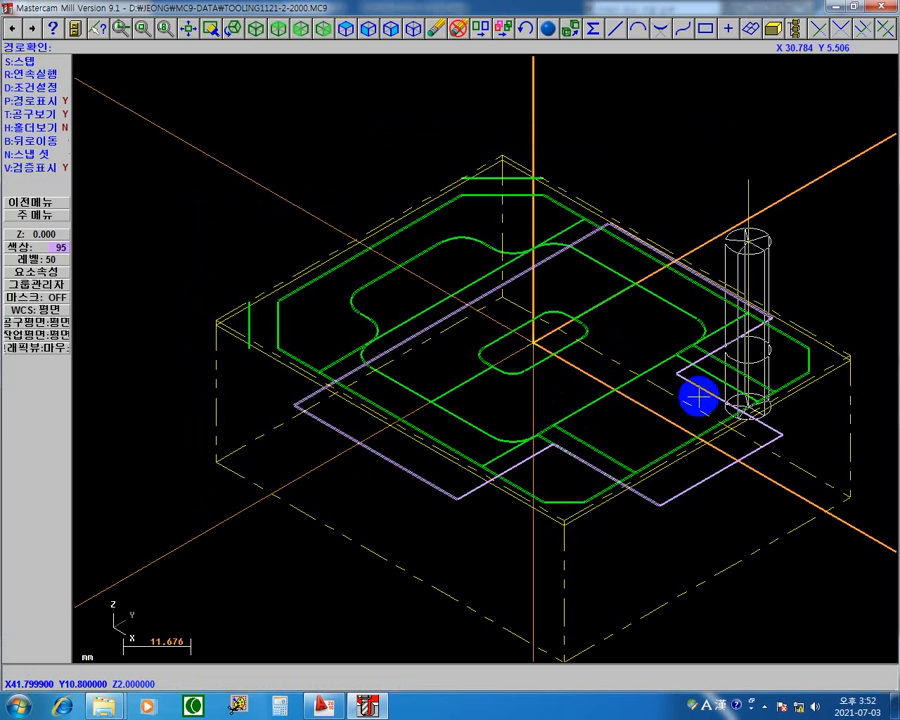
{"action": "key", "text": "s"}
{"action": "key", "text": "s"}
{"action": "key", "text": "s"}
{"action": "key", "text": "s"}
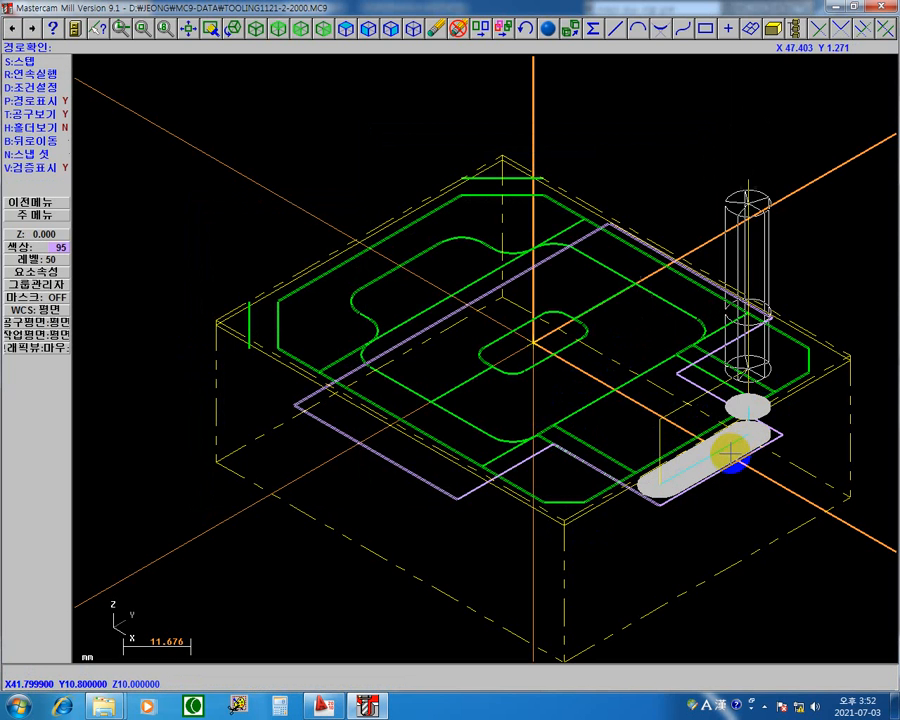
Step through the remaining 90-degree one-way passes to the end and acknowledge the path check's completion.
{"action": "key", "text": "s"}
{"action": "key", "text": "s"}
{"action": "key", "text": "s"}
{"action": "key", "text": "s"}
{"action": "key", "text": "s"}
{"action": "key", "text": "s"}
{"action": "key", "text": "s"}
{"action": "key", "text": "s"}
{"action": "key", "text": "s"}
{"action": "key", "text": "s"}
{"action": "key", "text": "s"}
{"action": "key", "text": "s"}
{"action": "key", "text": "s"}
{"action": "key", "text": "s"}
{"action": "key", "text": "s"}
{"action": "key", "text": "s"}
{"action": "key", "text": "s"}
{"action": "key", "text": "s"}
{"action": "key", "text": "s"}
{"action": "key", "text": "s"}
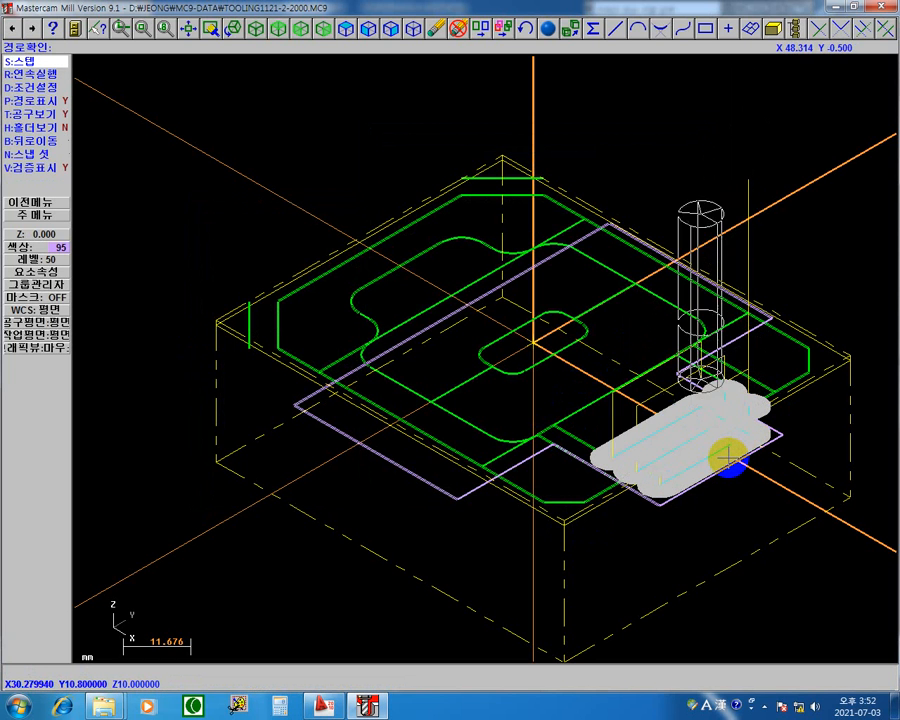
{"action": "key", "text": "s"}
{"action": "key", "text": "s"}
{"action": "key", "text": "s"}
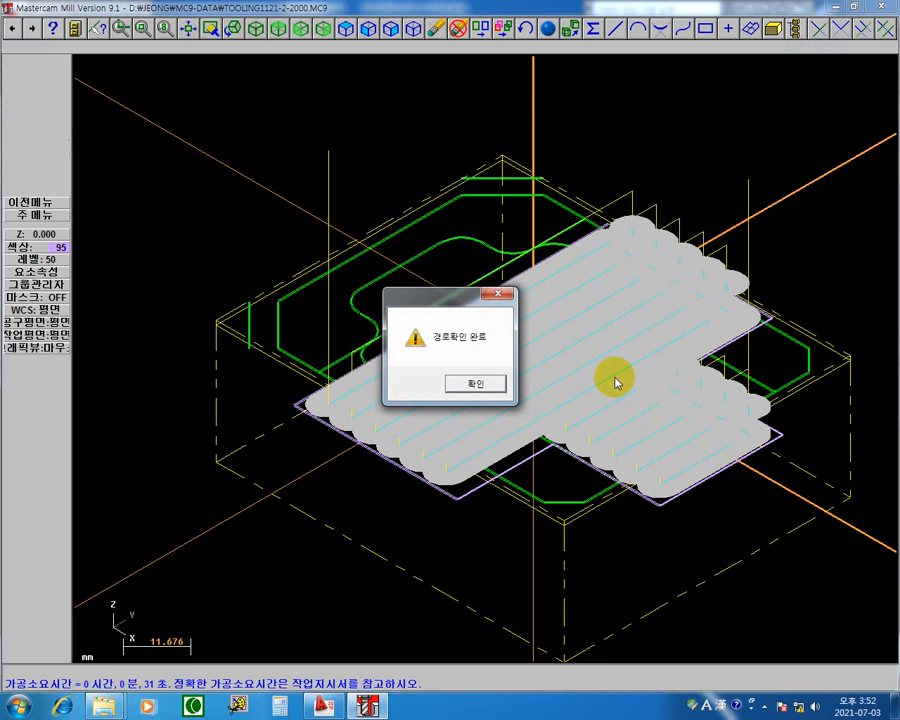
{"action": "left_click", "coordinate": [488, 384]}
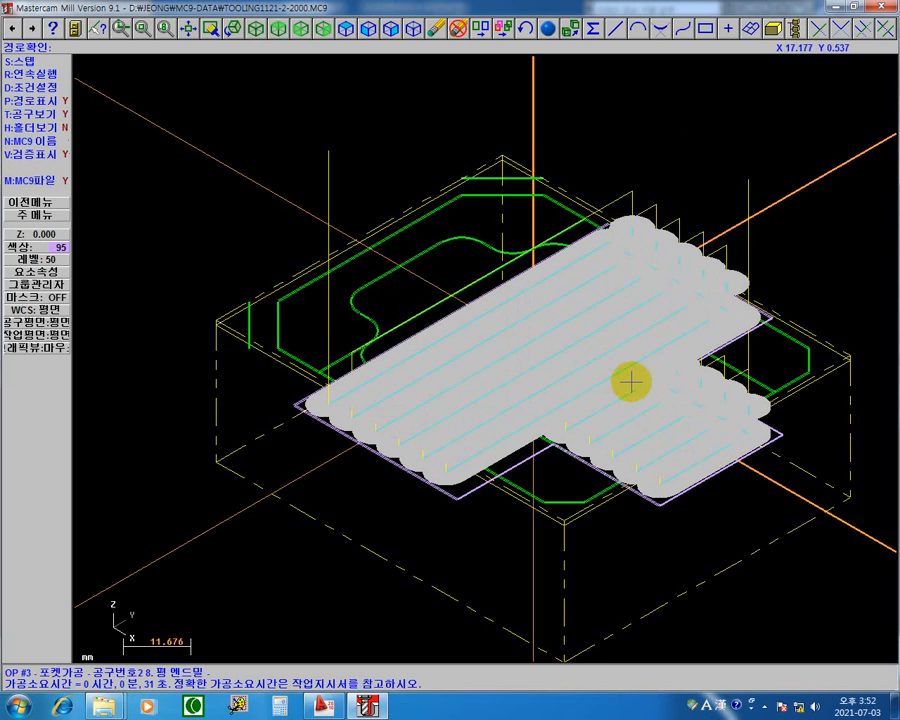
Return to the operations manager, change operation 3's roughing method to zigzag (왕복절삭) and regenerate the toolpath.
{"action": "key", "text": "Escape"}
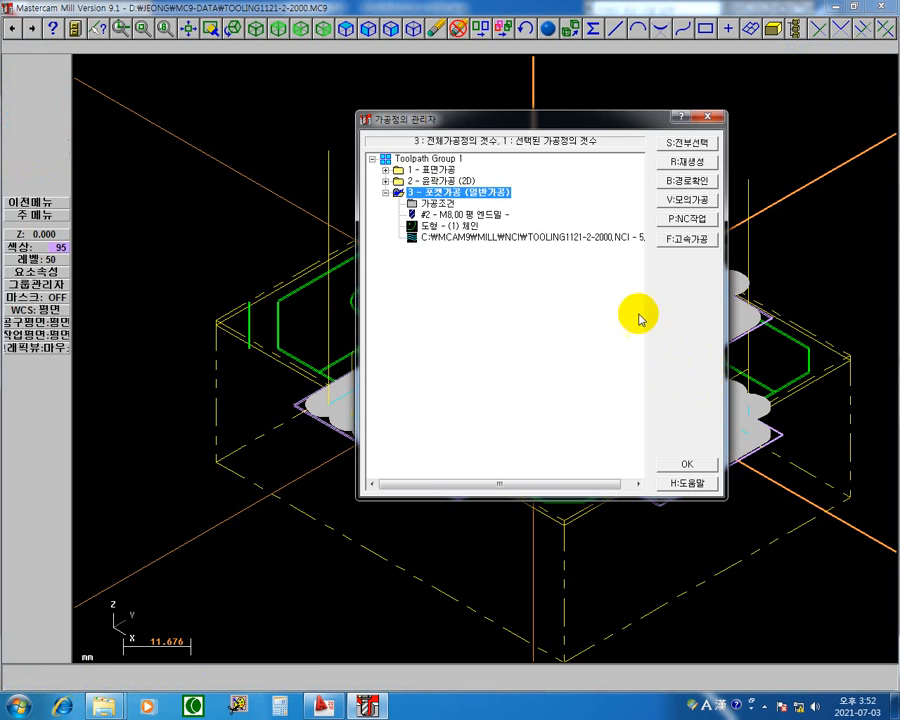
{"action": "left_click", "coordinate": [443, 208]}
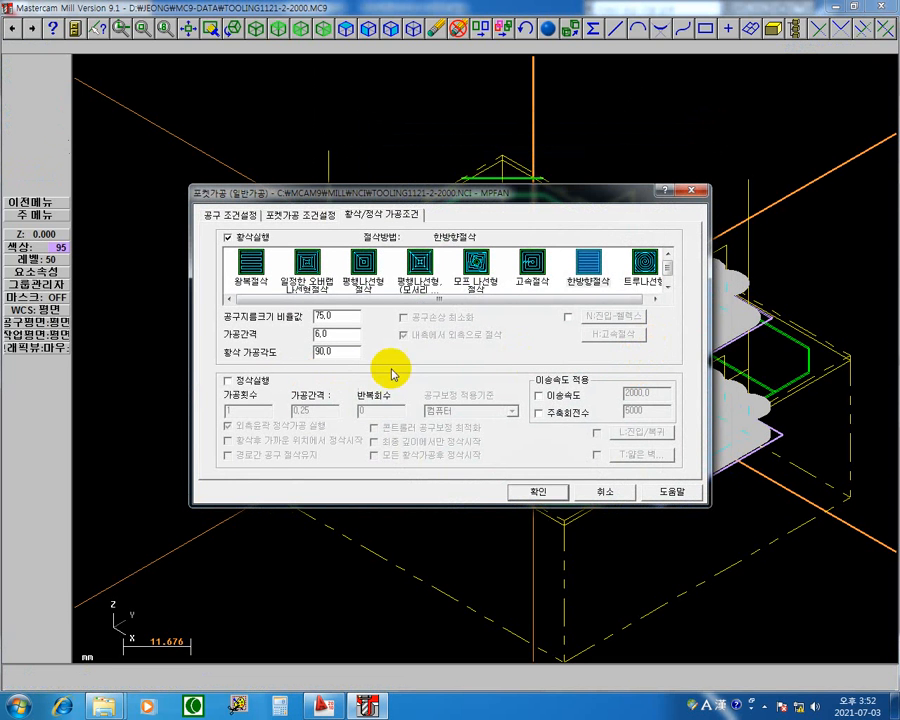
{"action": "left_click", "coordinate": [250, 262]}
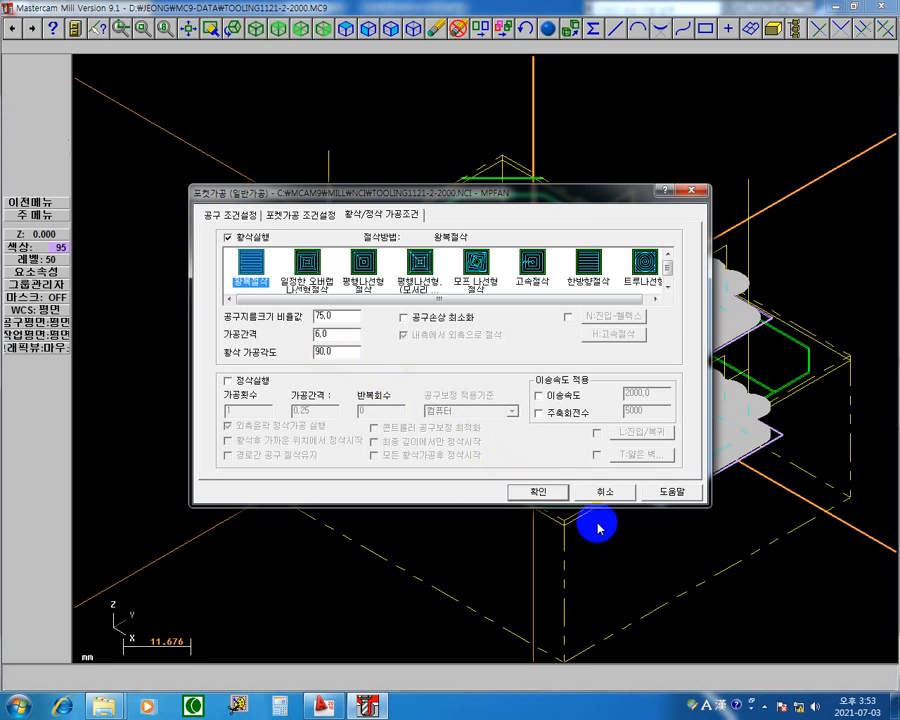
{"action": "left_click", "coordinate": [545, 492]}
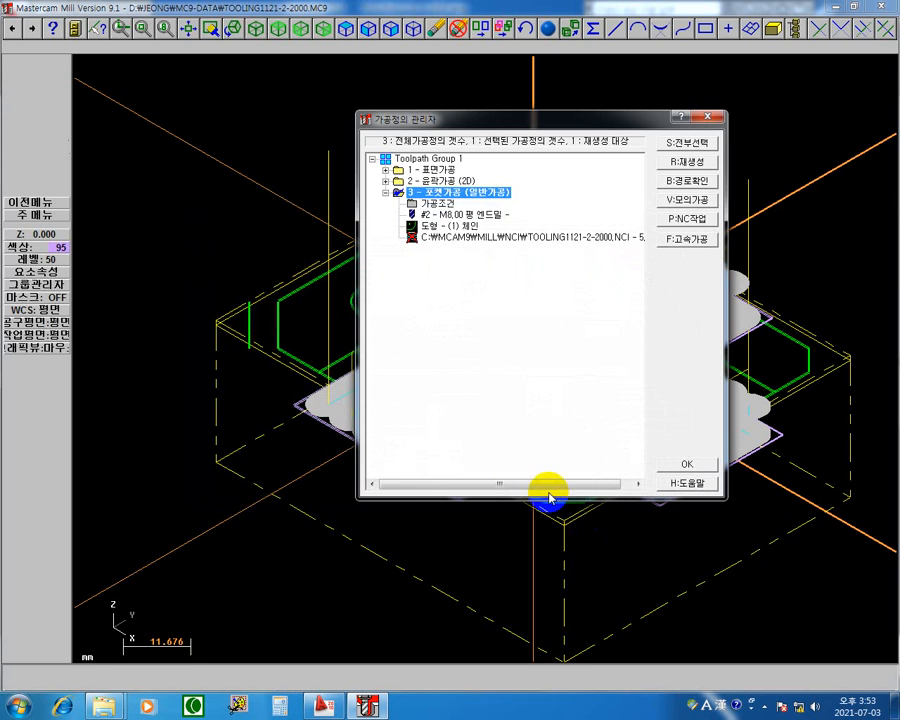
{"action": "left_click", "coordinate": [711, 161]}
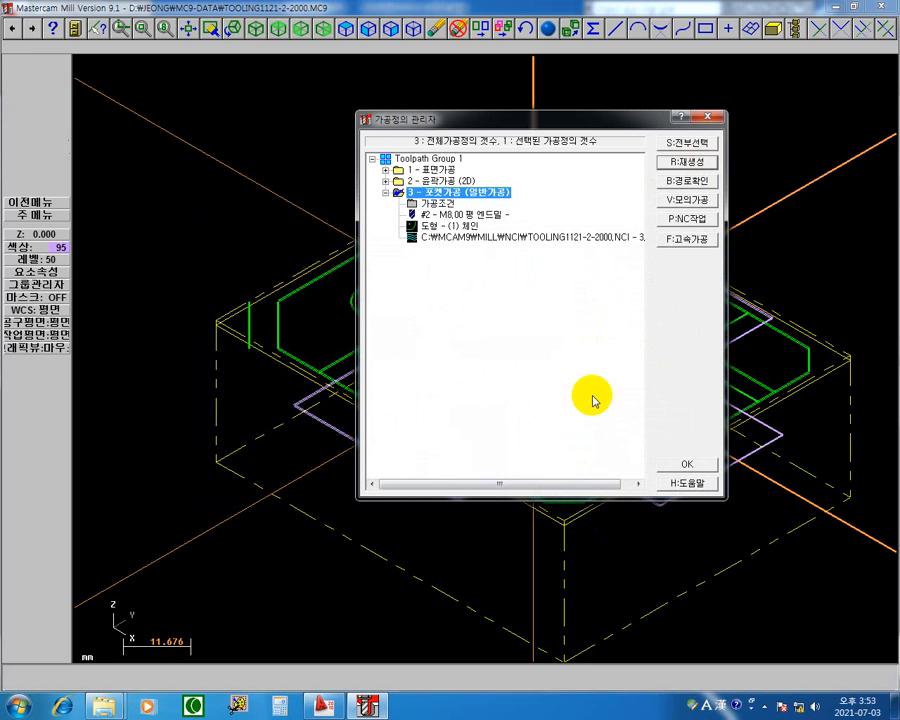
Open the path check for operation 3 and step through the first two zigzag passes and the move to the next one.
{"action": "left_click", "coordinate": [524, 236]}
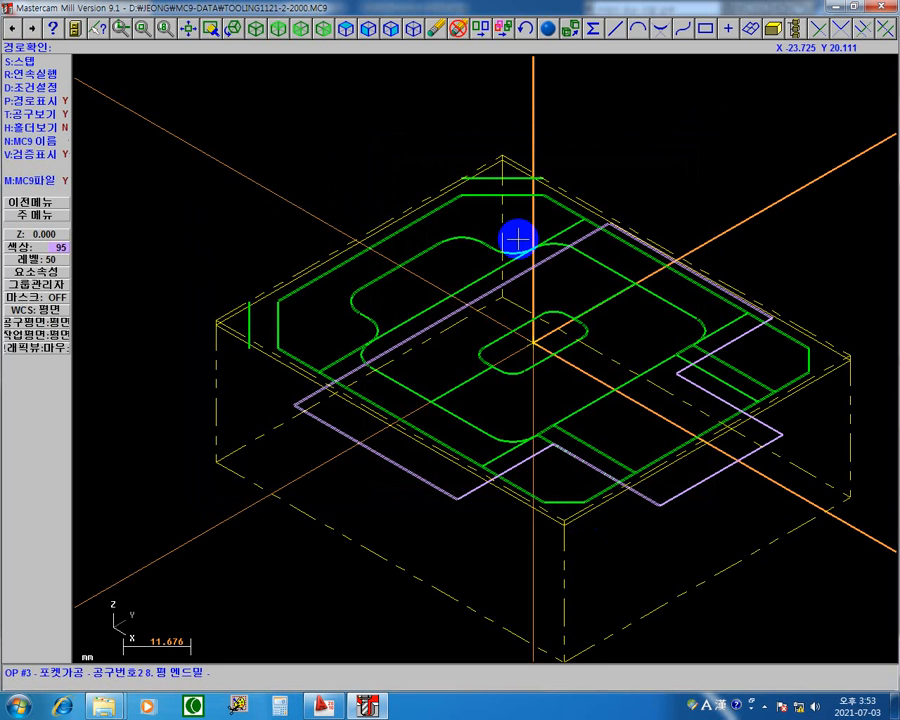
{"action": "key", "text": "s"}
{"action": "key", "text": "s"}
{"action": "key", "text": "s"}
{"action": "key", "text": "s"}
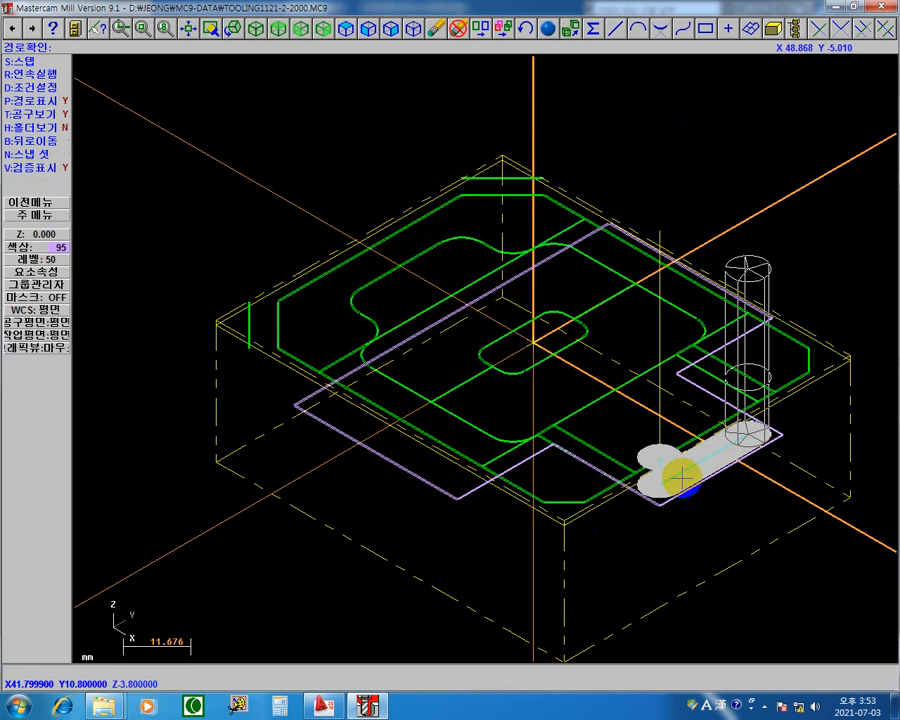
{"action": "key", "text": "s"}
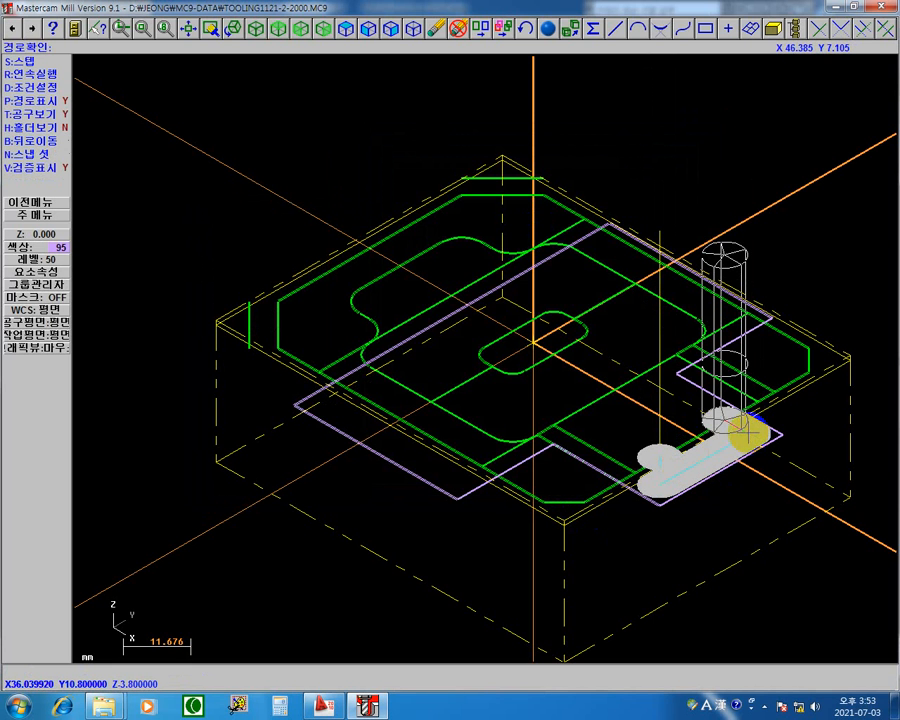
{"action": "key", "text": "s"}
{"action": "key", "text": "s"}
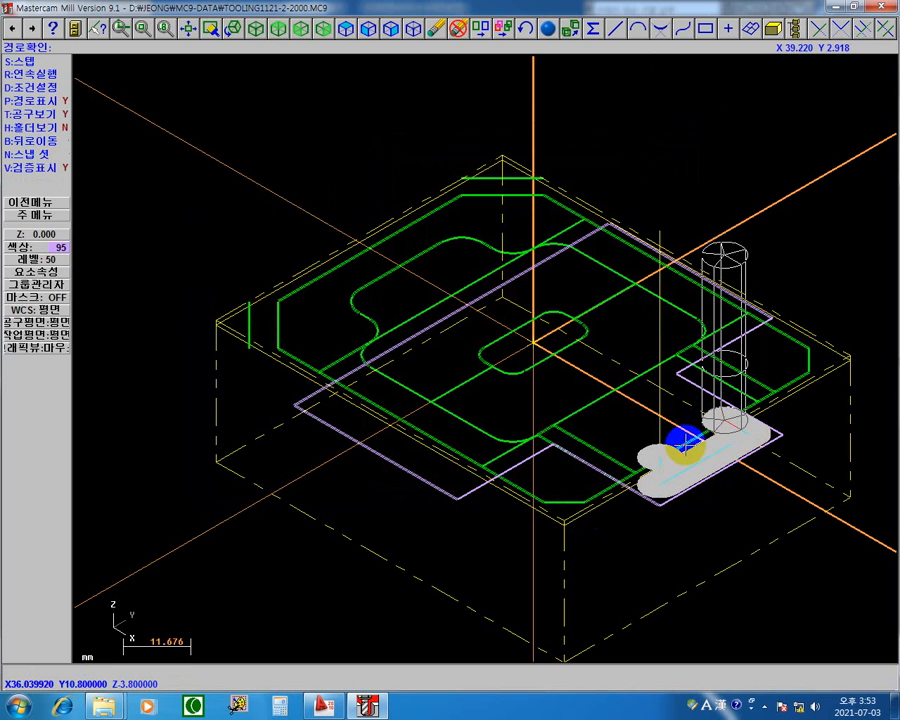
{"action": "key", "text": "s"}
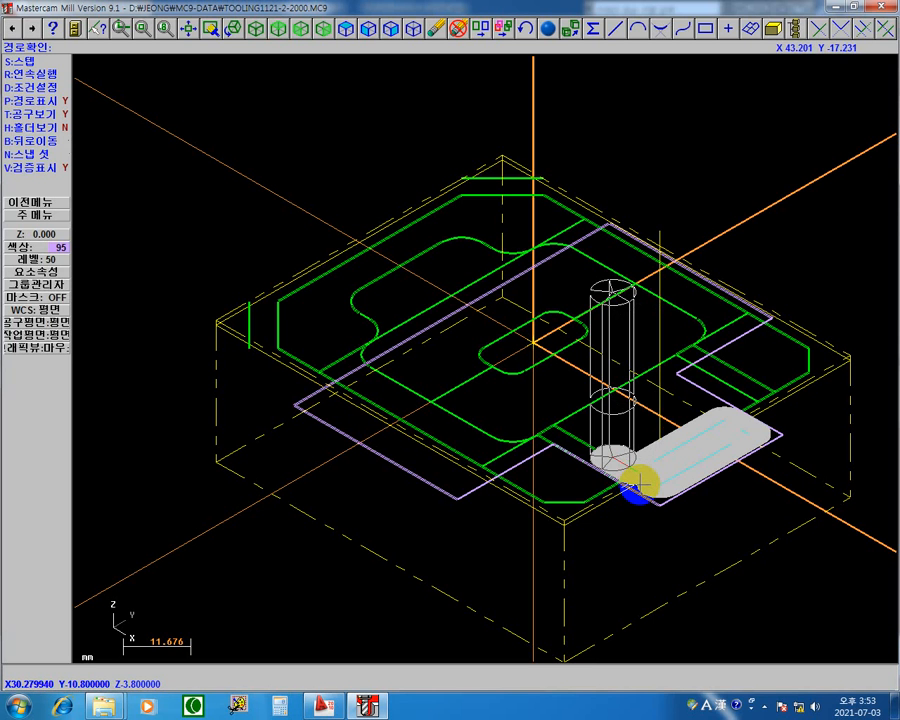
Step through the remaining 90-degree zigzag passes of operation 3 to the end of the toolpath.
{"action": "left_click", "coordinate": [703, 401]}
{"action": "left_click", "coordinate": [707, 403]}
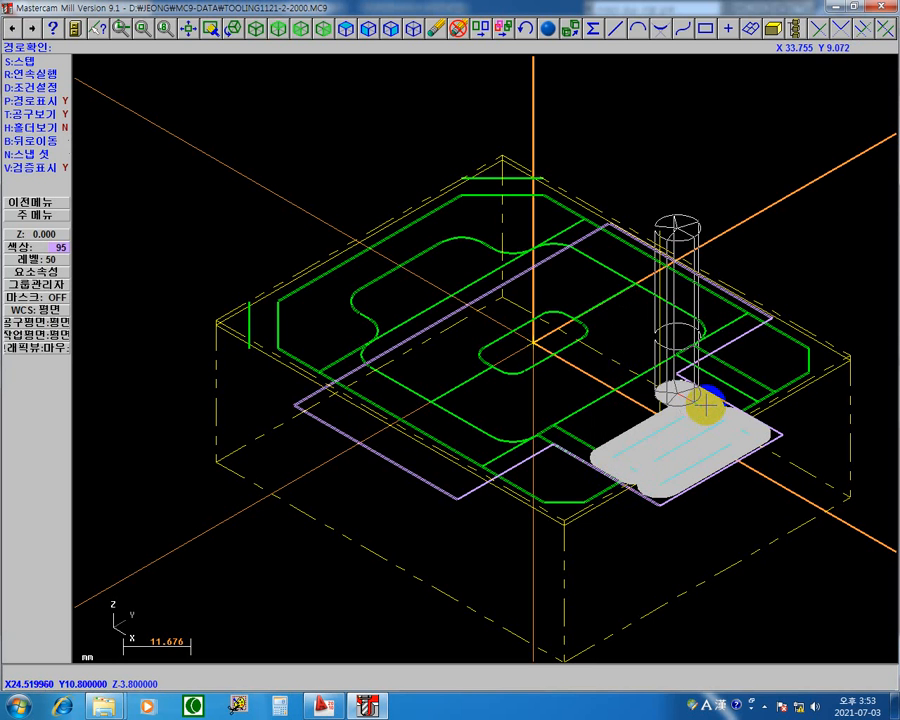
{"action": "left_click", "coordinate": [702, 411]}
{"action": "key", "text": "s"}
{"action": "key", "text": "s"}
{"action": "key", "text": "s"}
{"action": "key", "text": "s"}
{"action": "key", "text": "s"}
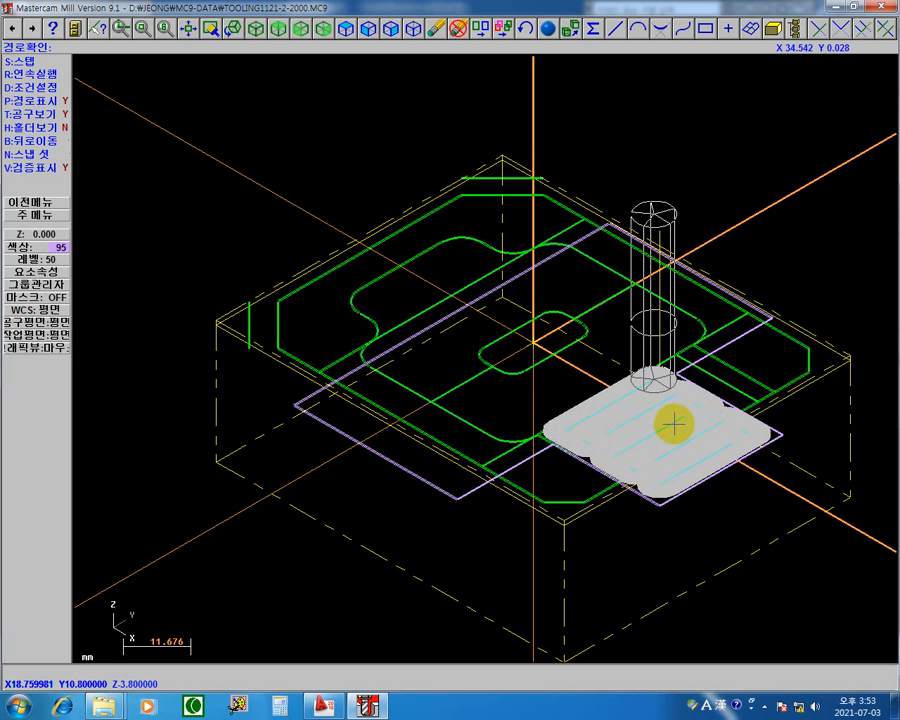
{"action": "key", "text": "s"}
{"action": "key", "text": "s"}
{"action": "key", "text": "s"}
{"action": "key", "text": "s"}
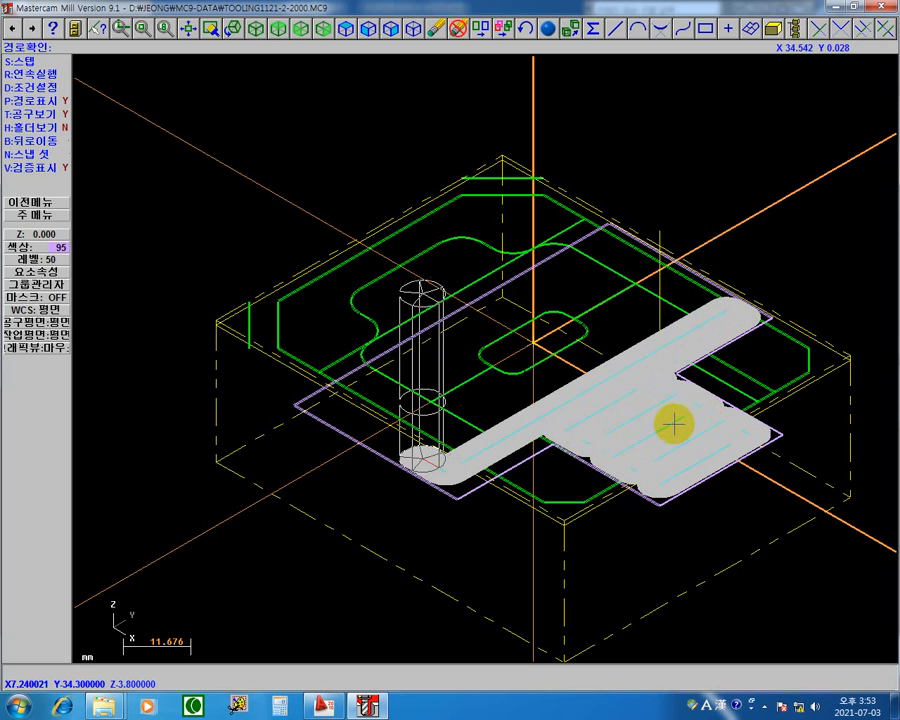
{"action": "key", "text": "s"}
{"action": "key", "text": "s"}
{"action": "key", "text": "s"}
{"action": "key", "text": "s"}
{"action": "key", "text": "s"}
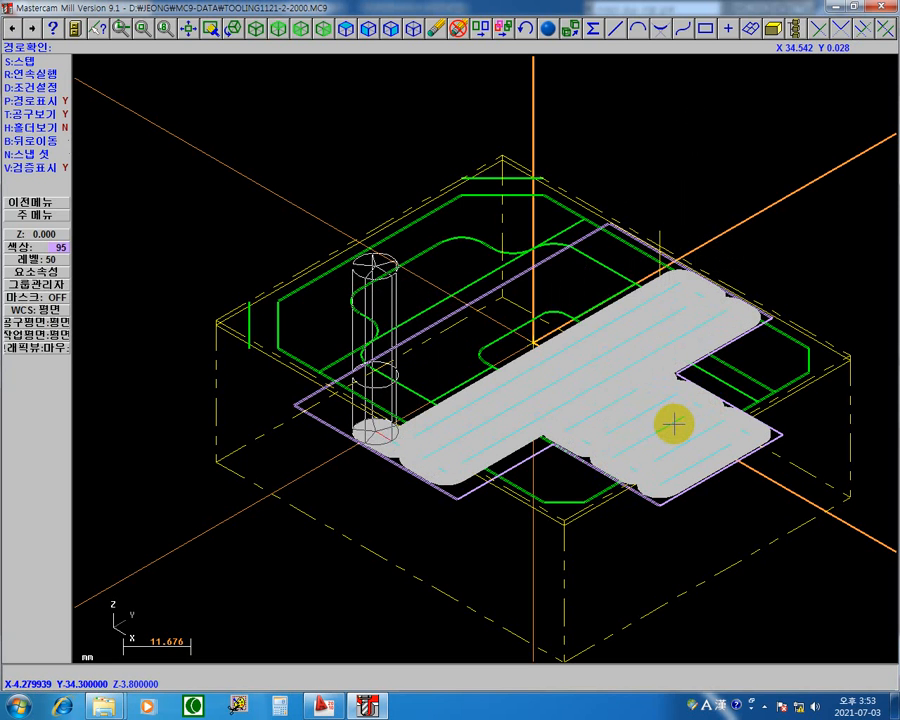
{"action": "key", "text": "s"}
{"action": "key", "text": "s"}
{"action": "key", "text": "s"}
{"action": "key", "text": "s"}
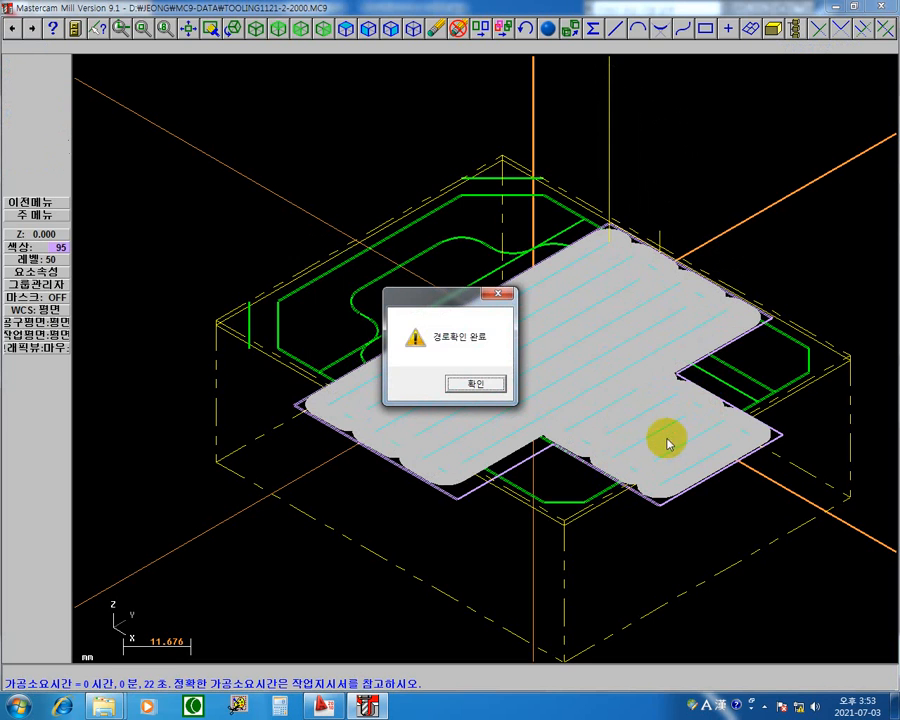
Acknowledge the path check's completion and review operation 3's zigzag roughing settings, closing them without changes.
{"action": "left_click", "coordinate": [457, 391]}
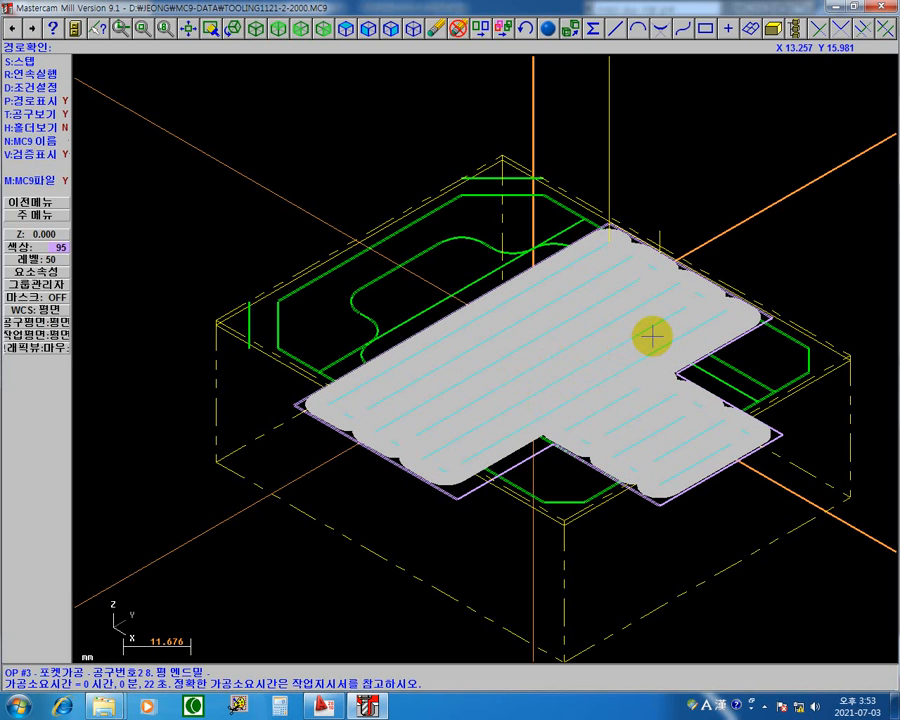
{"action": "key", "text": "Escape"}
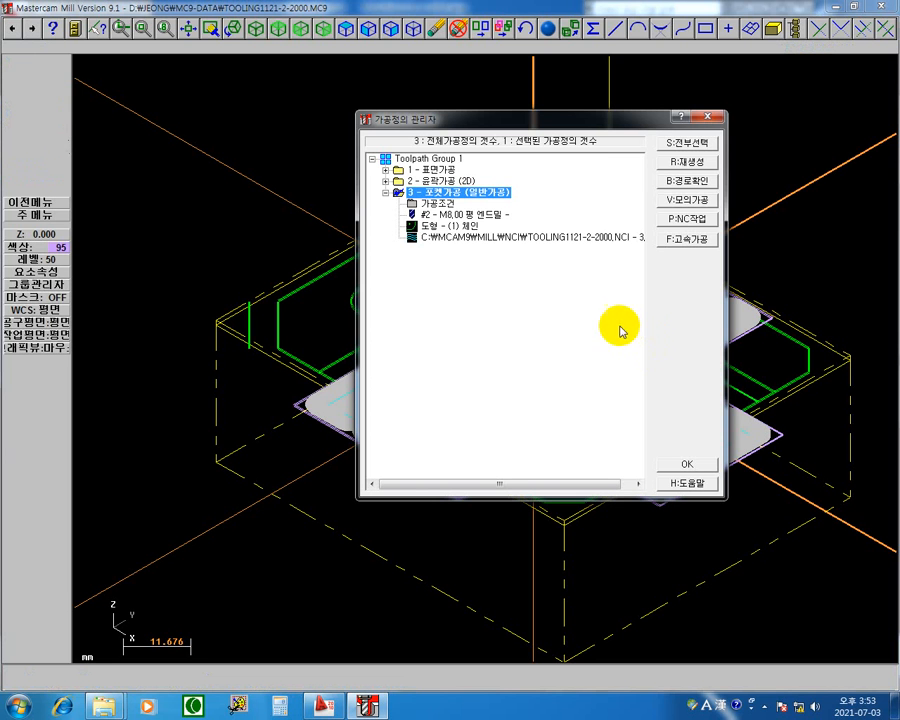
{"action": "left_click", "coordinate": [418, 203]}
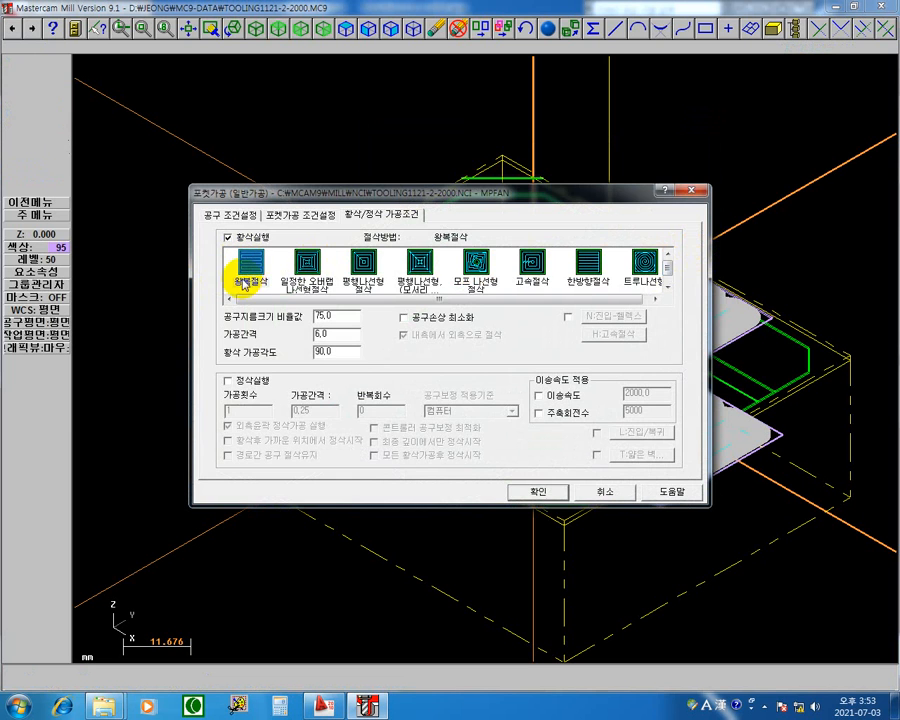
{"action": "key", "text": "Escape"}
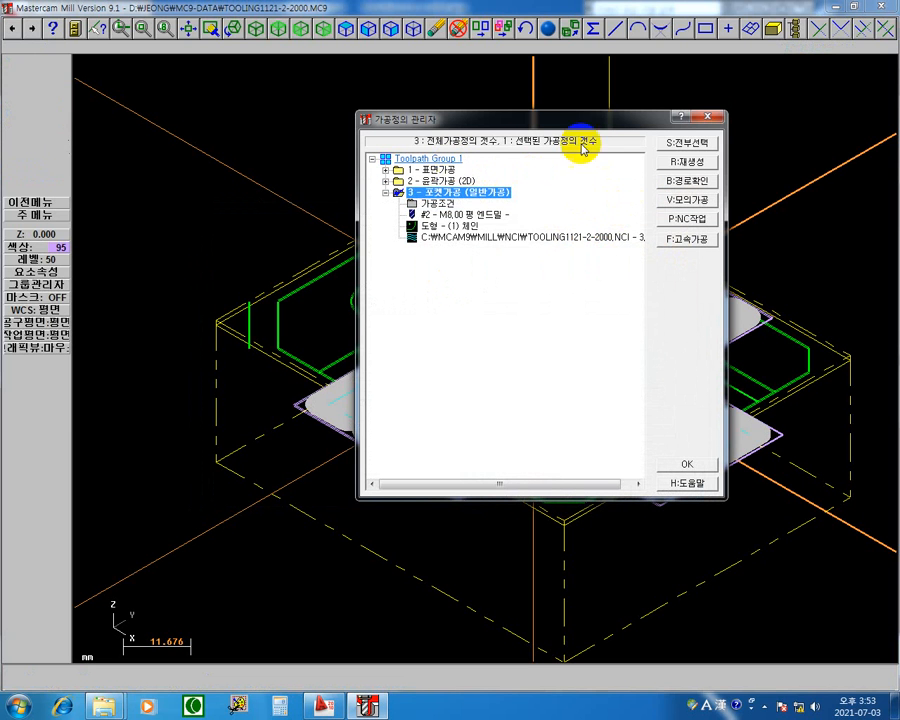
Select all three operations and simulate them in solid verification (모의가공), running facing and contour fast and the pocket at the slowest speed.
{"action": "left_click", "coordinate": [682, 141]}
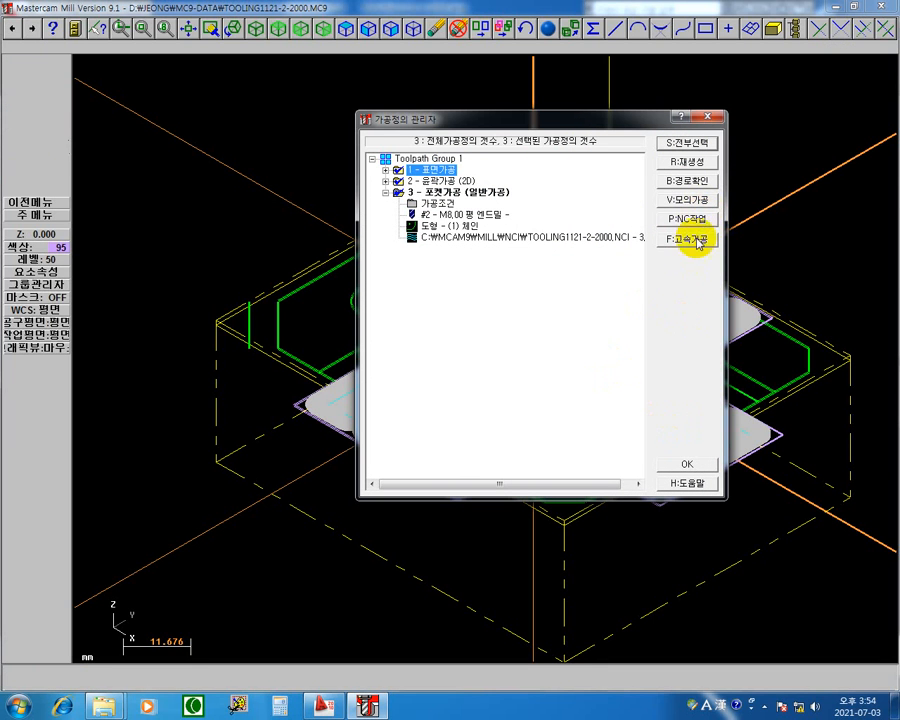
{"action": "left_click", "coordinate": [672, 200]}
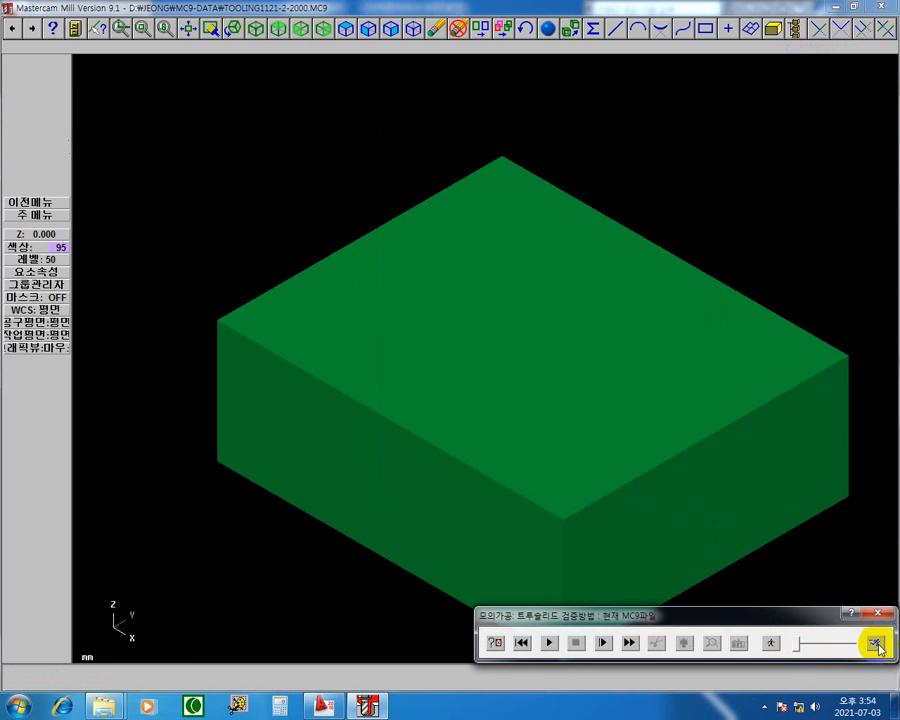
{"action": "left_click", "coordinate": [549, 643]}
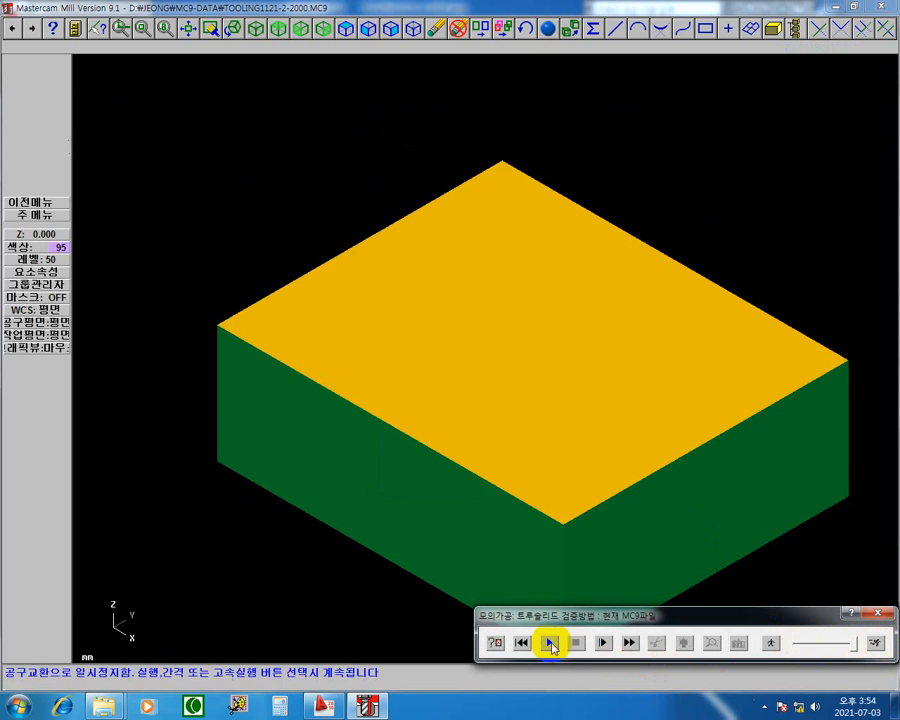
{"action": "left_click", "coordinate": [549, 643]}
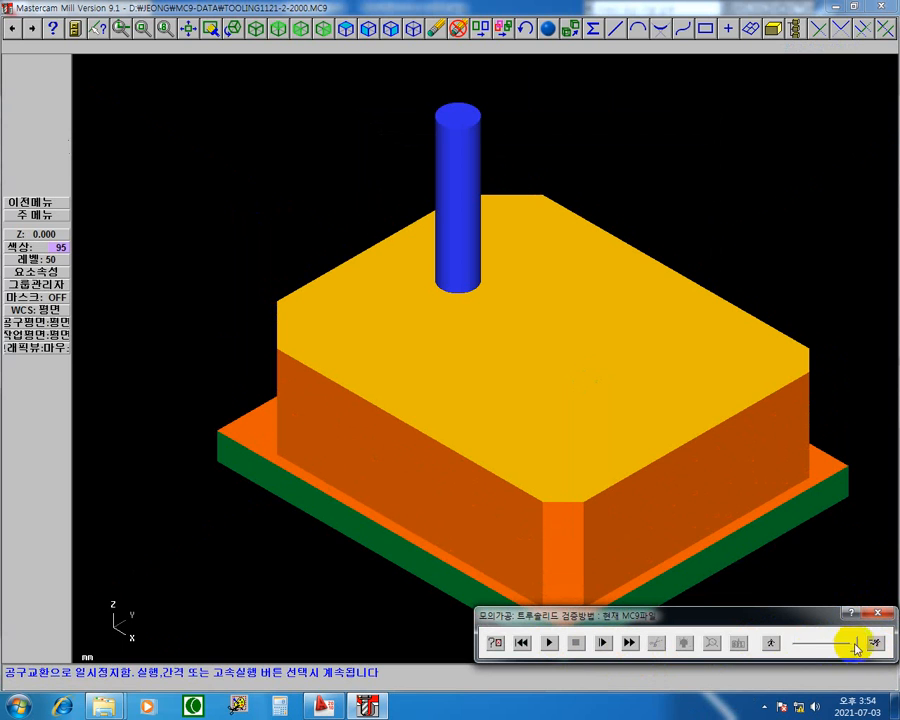
{"action": "left_click", "coordinate": [773, 645]}
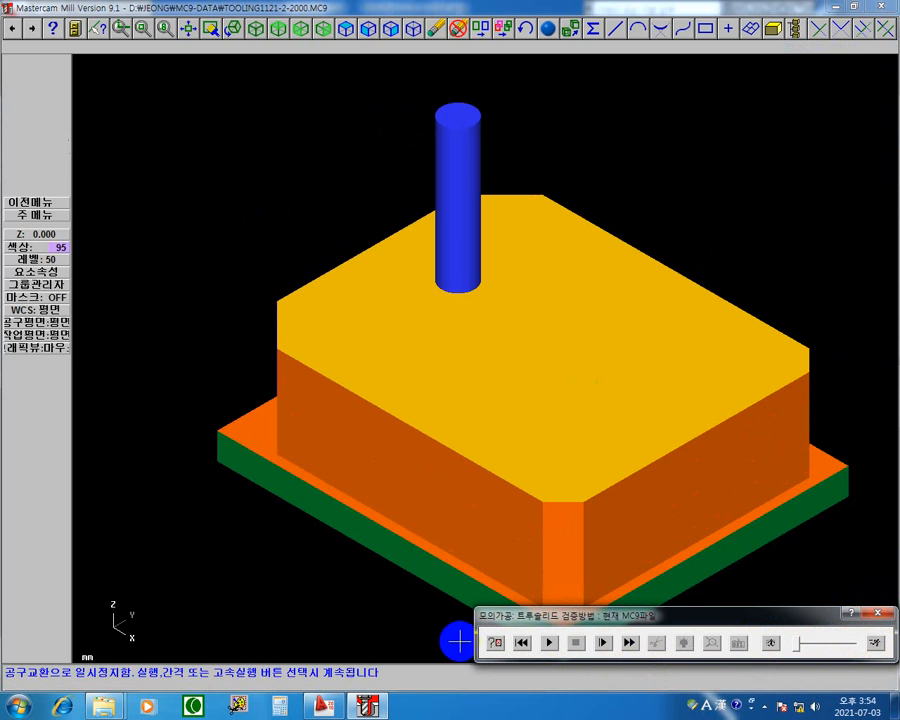
{"action": "left_click", "coordinate": [548, 643]}
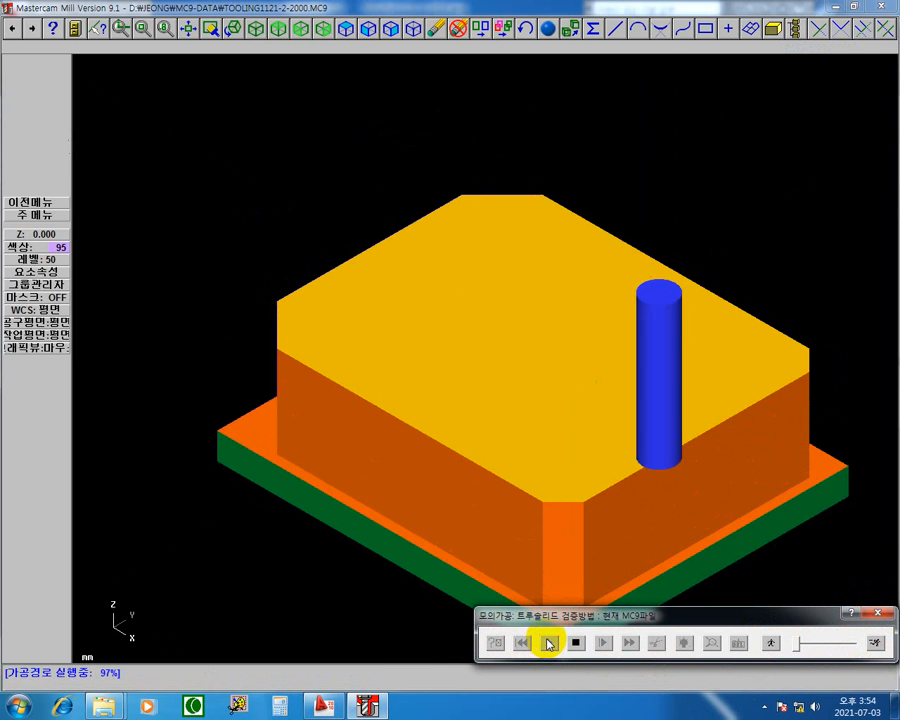
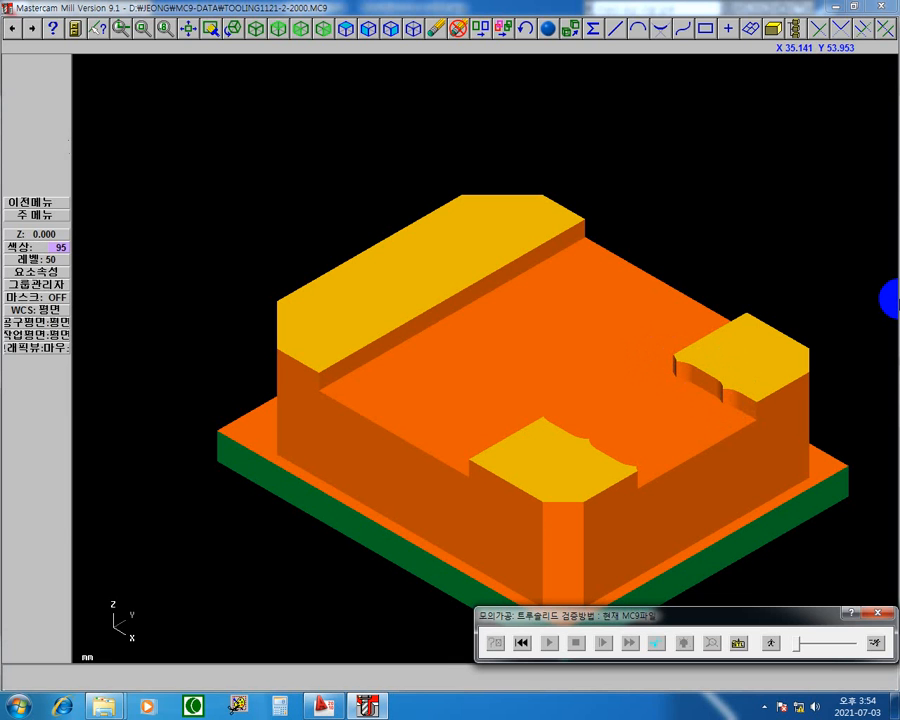
Circle the cusp locations along the pocket's walls freehand in blue with the screen pen and close the annotations and solid verification.
{"action": "key", "text": "F12"}
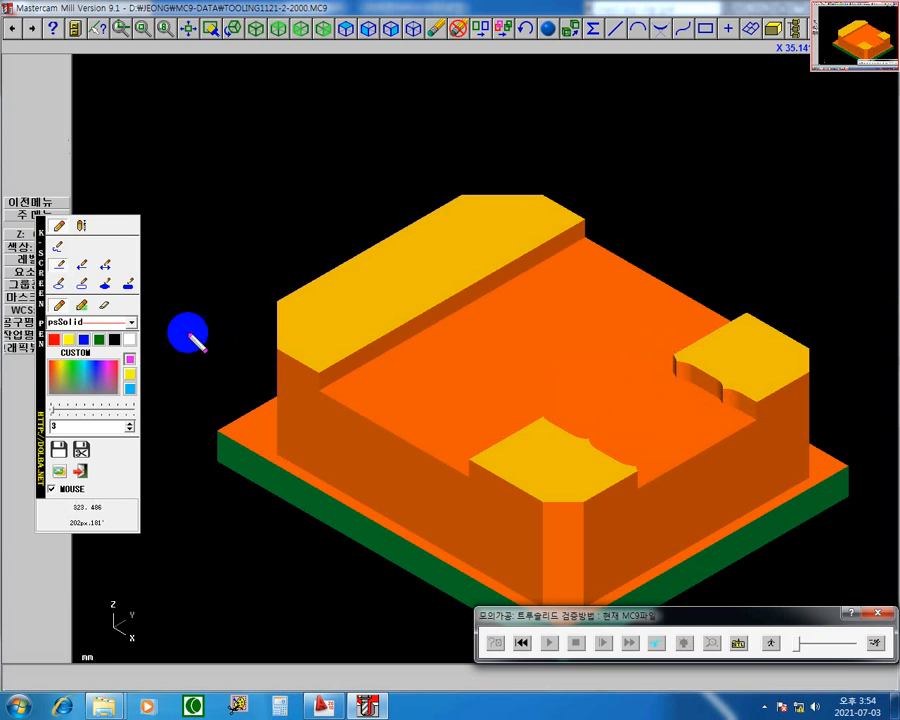
{"action": "left_click", "coordinate": [86, 288]}
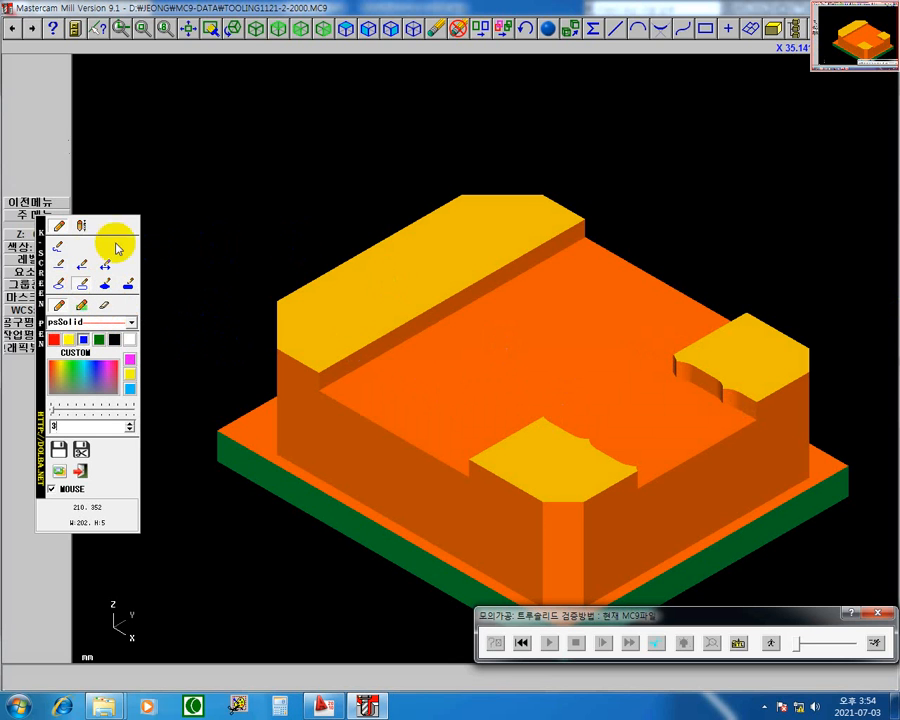
{"action": "left_click", "coordinate": [60, 265]}
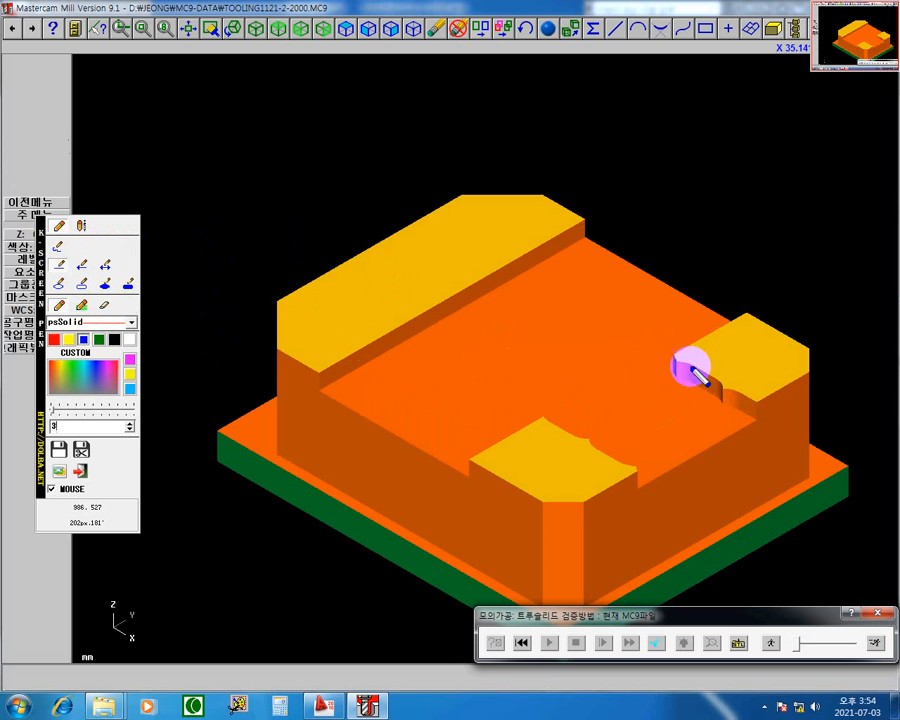
{"action": "left_click", "coordinate": [59, 246]}
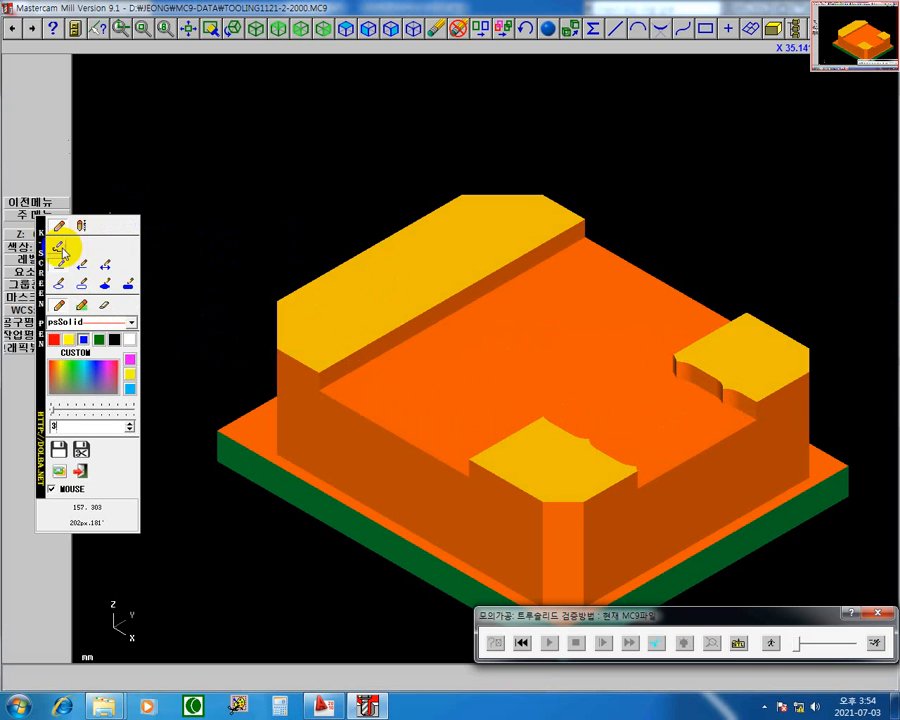
{"action": "mouse_move", "coordinate": [675, 368]}
{"action": "left_mouse_down"}
{"action": "mouse_move", "coordinate": [677, 378]}
{"action": "mouse_move", "coordinate": [667, 360]}
{"action": "mouse_move", "coordinate": [735, 388]}
{"action": "left_mouse_up"}
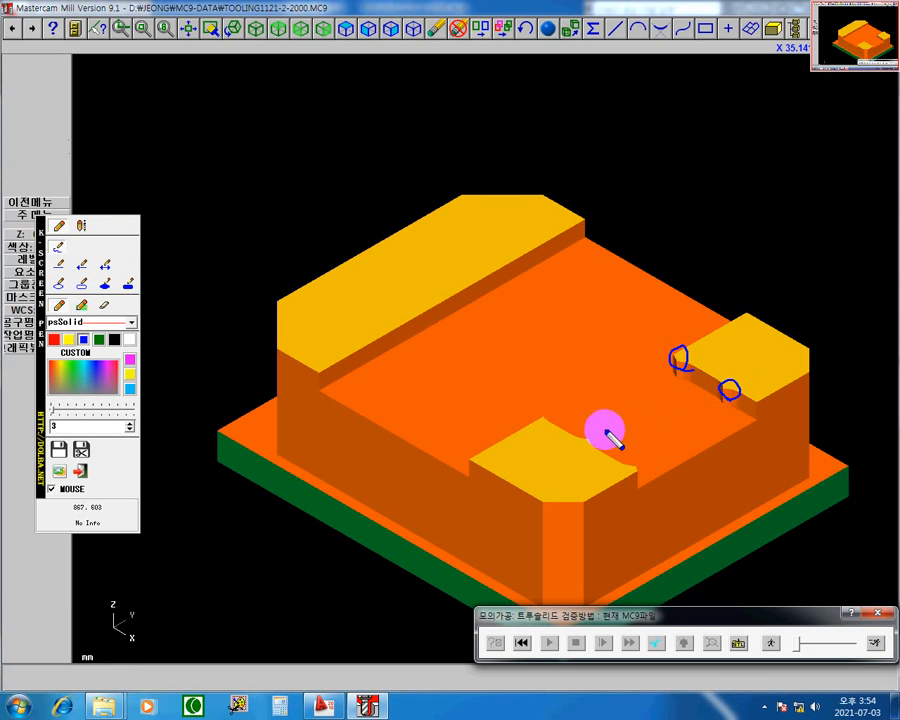
{"action": "mouse_move", "coordinate": [582, 440]}
{"action": "left_mouse_down"}
{"action": "mouse_move", "coordinate": [573, 438]}
{"action": "mouse_move", "coordinate": [600, 440]}
{"action": "left_mouse_up"}
{"action": "mouse_move", "coordinate": [633, 476]}
{"action": "left_mouse_down"}
{"action": "mouse_move", "coordinate": [629, 467]}
{"action": "mouse_move", "coordinate": [643, 474]}
{"action": "left_mouse_up"}
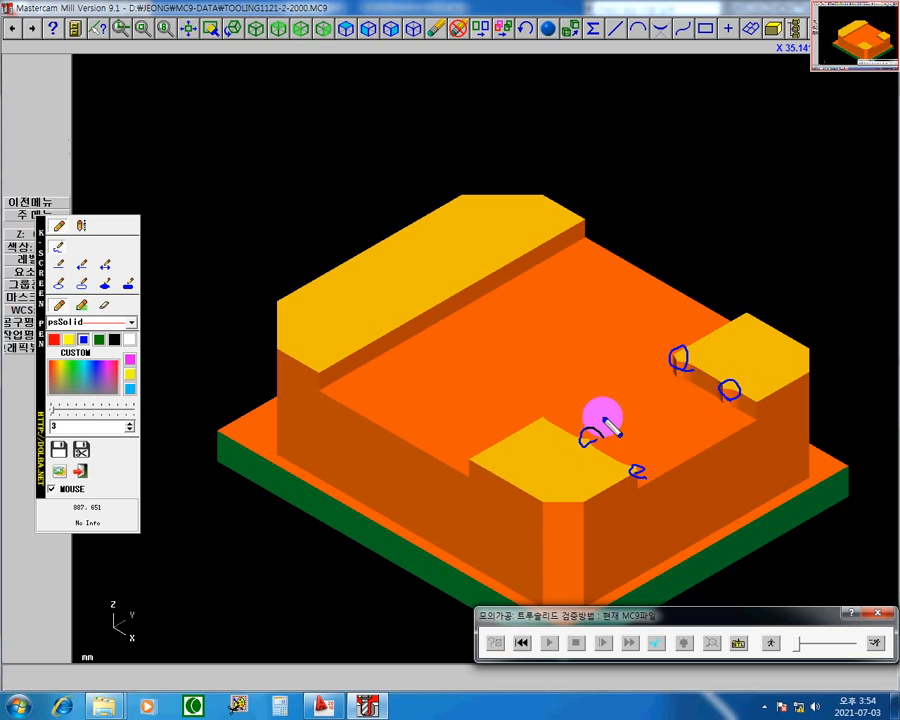
{"action": "left_click_drag", "start_coordinate": [546, 412], "coordinate": [540, 424]}
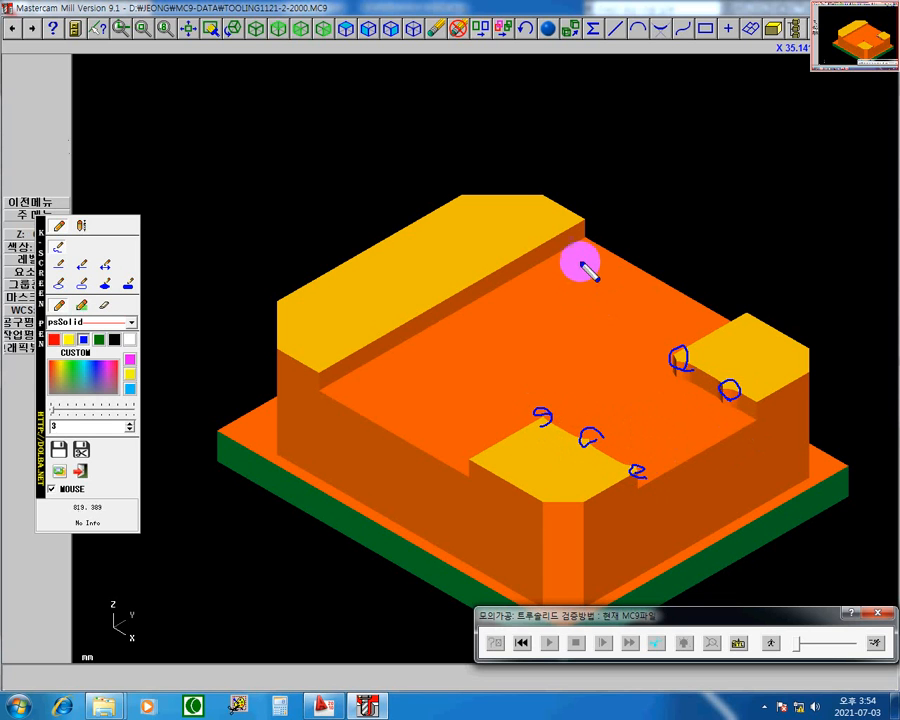
{"action": "left_click_drag", "start_coordinate": [548, 238], "coordinate": [550, 244]}
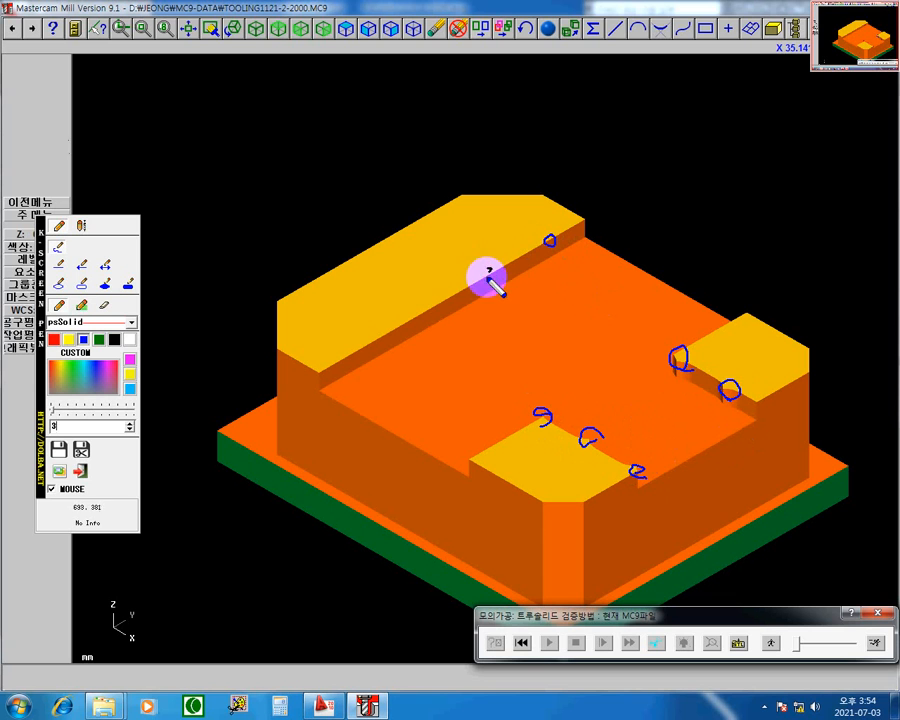
{"action": "left_click_drag", "start_coordinate": [487, 270], "coordinate": [447, 301]}
{"action": "left_click_drag", "start_coordinate": [391, 323], "coordinate": [359, 356]}
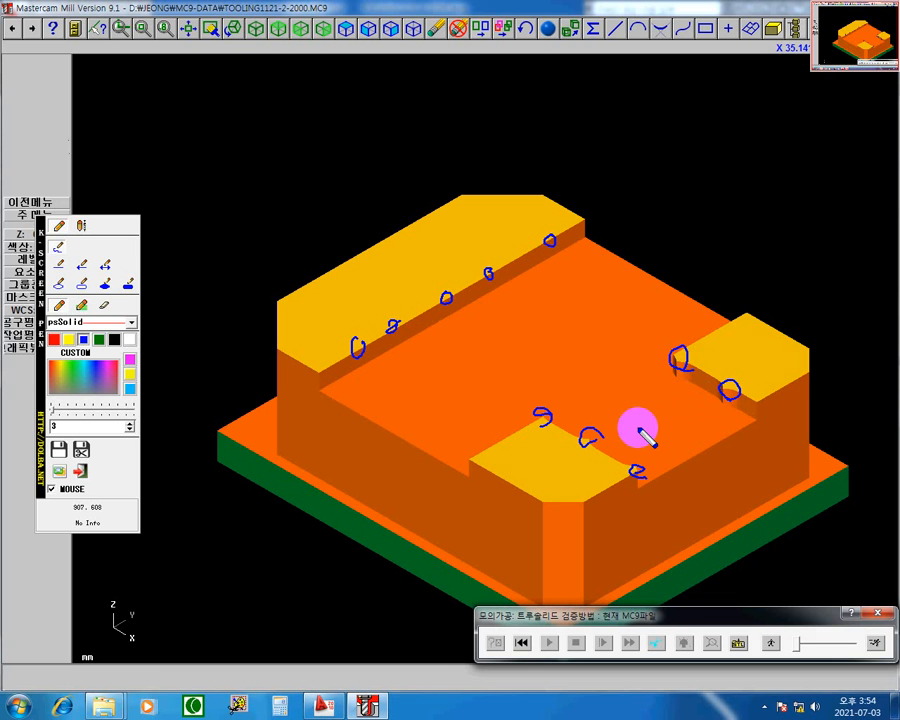
{"action": "key", "text": "Escape"}
{"action": "key", "text": "Escape"}
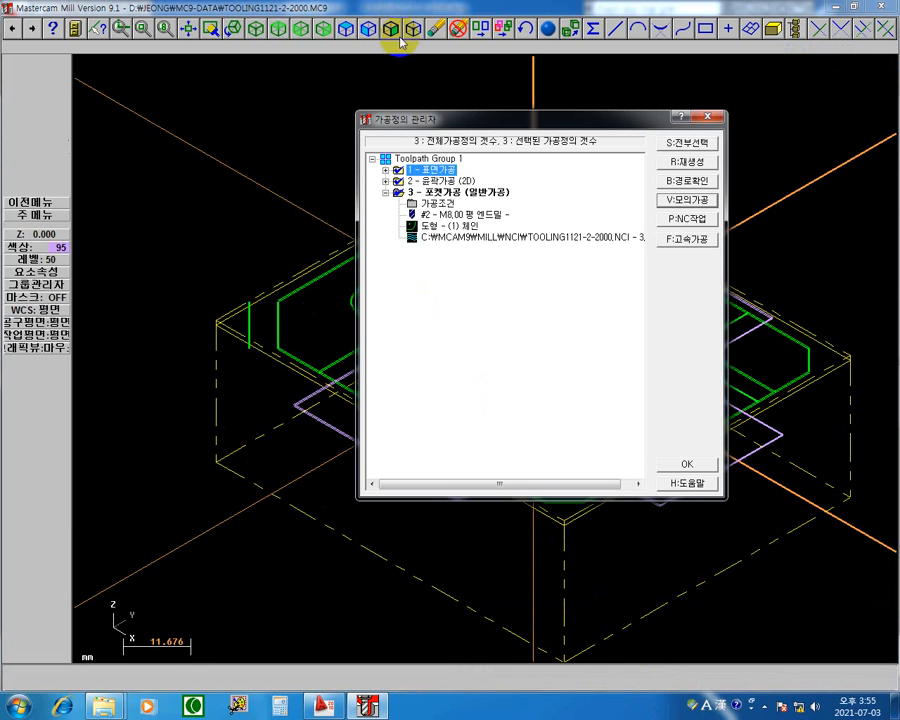
Enable finishing (정삭실행) for pocket operation 3 with one pass at 0.25 spacing and regenerate its toolpath.
{"action": "double_click", "coordinate": [433, 204]}
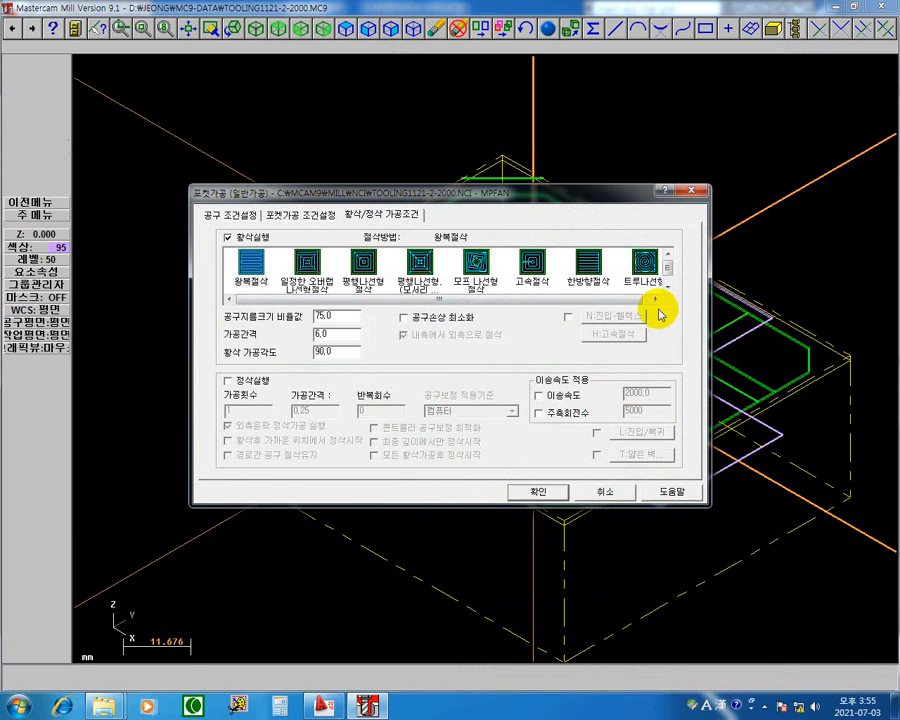
{"action": "left_click", "coordinate": [250, 381]}
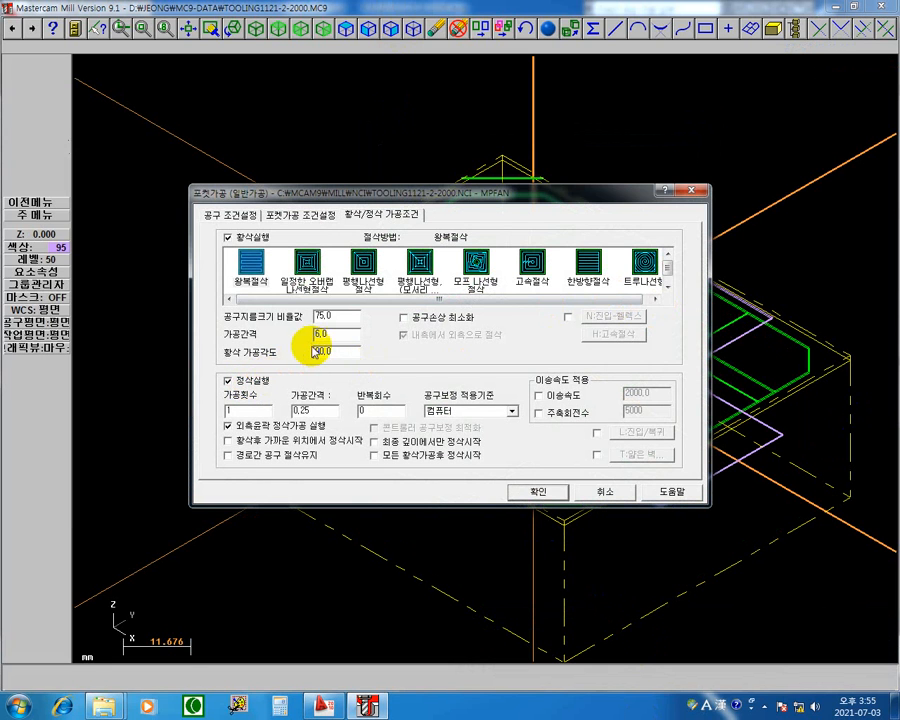
{"action": "left_click", "coordinate": [546, 490]}
{"action": "left_click", "coordinate": [704, 163]}
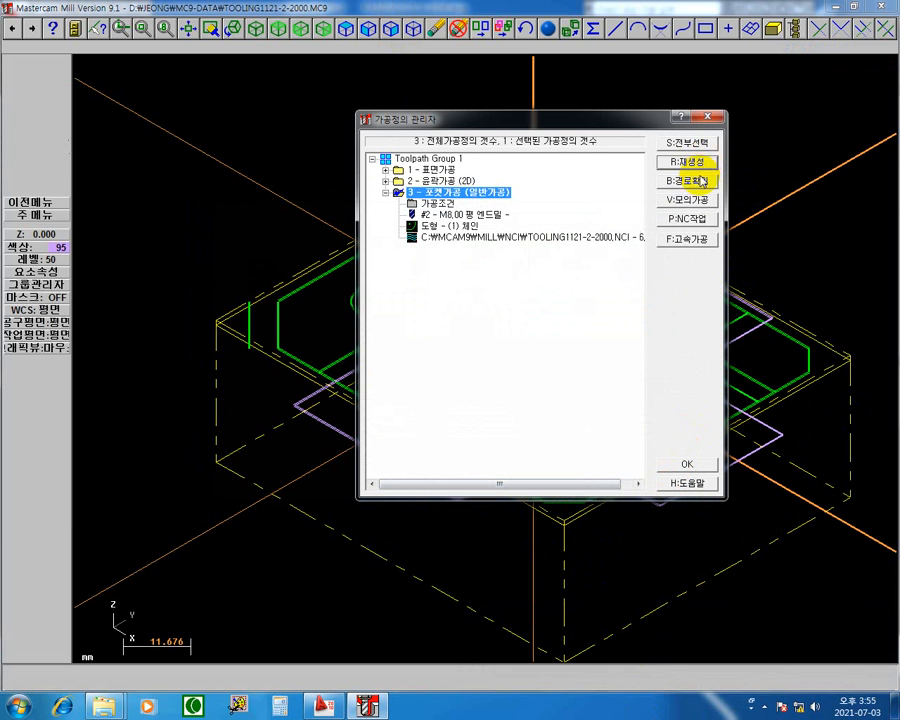
Simulate all three operations in solid verification, running facing and contour at maximum speed and the pocket at the slowest, and close it.
{"action": "left_click", "coordinate": [687, 142]}
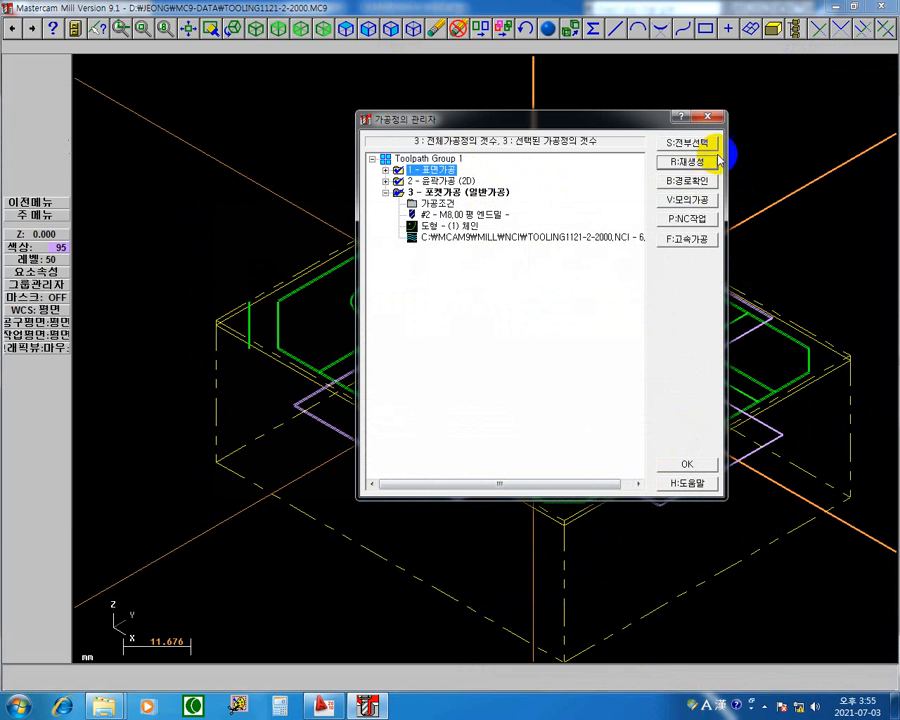
{"action": "left_click", "coordinate": [688, 199]}
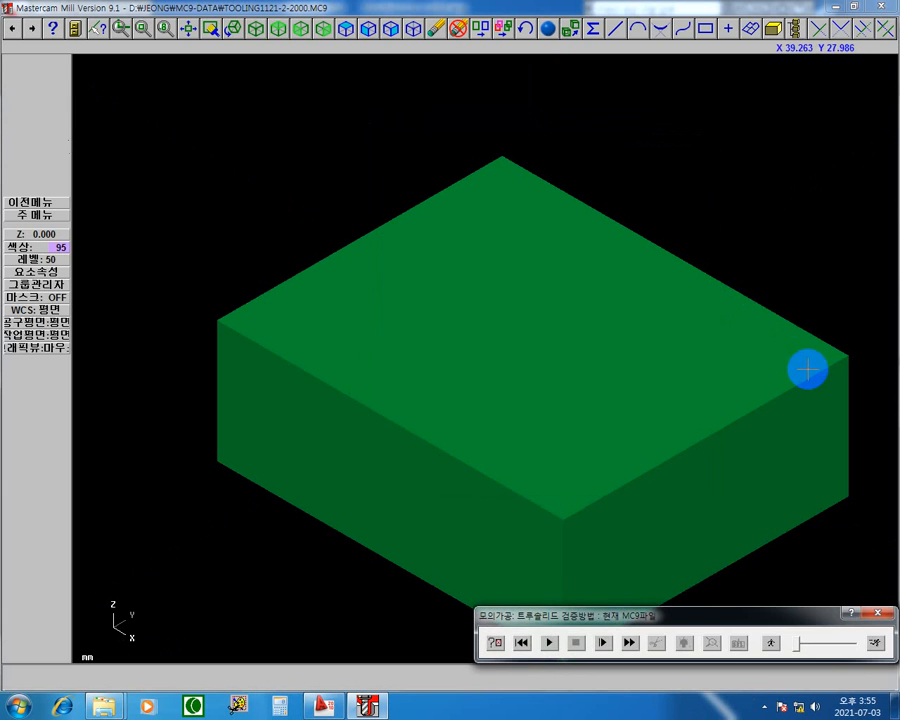
{"action": "left_click", "coordinate": [877, 644]}
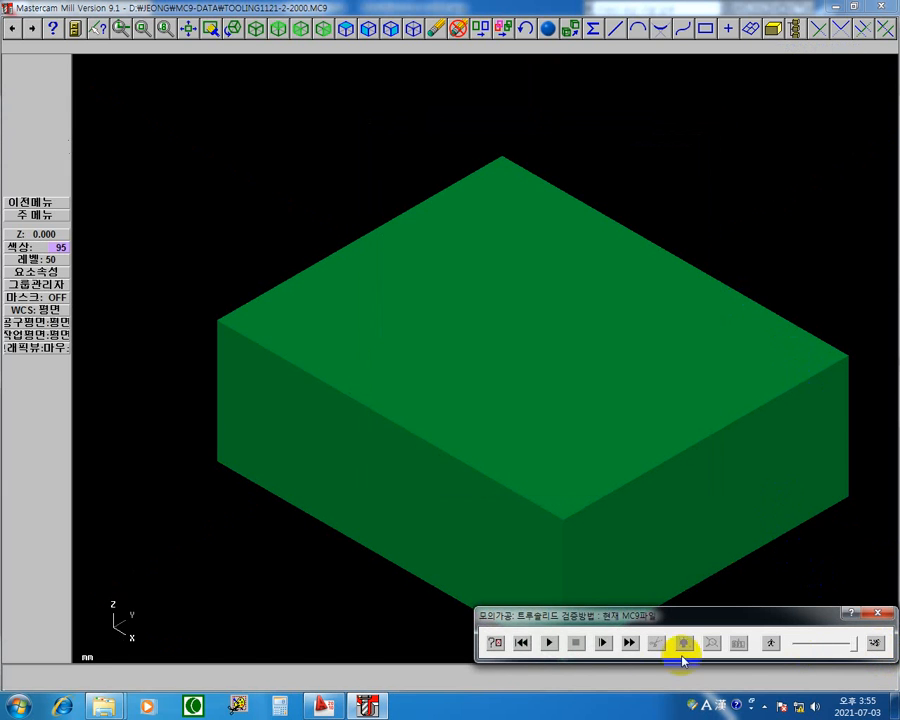
{"action": "left_click", "coordinate": [545, 643]}
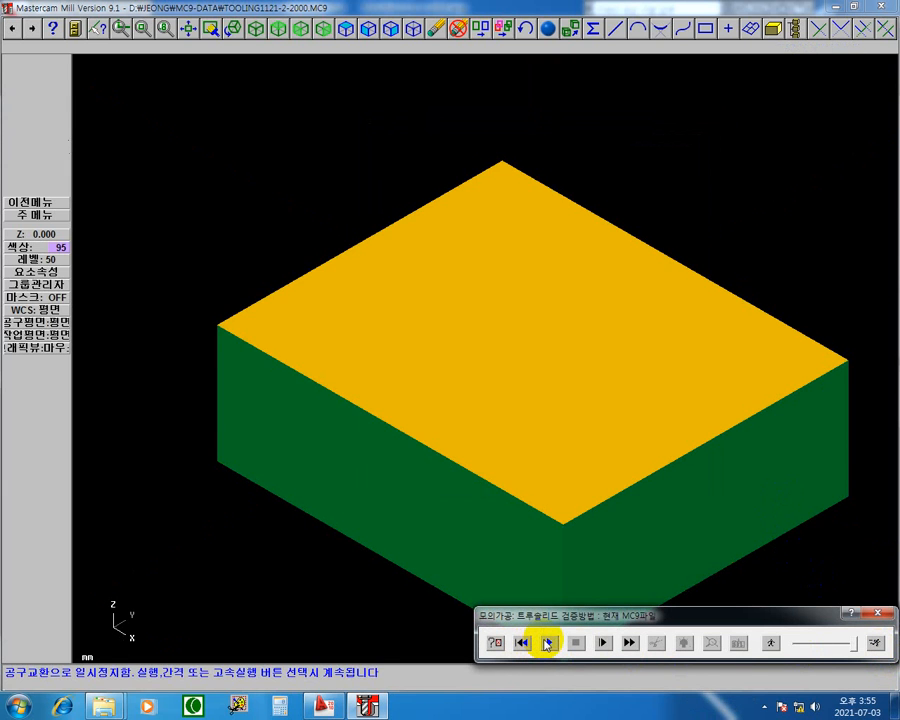
{"action": "left_click", "coordinate": [545, 643]}
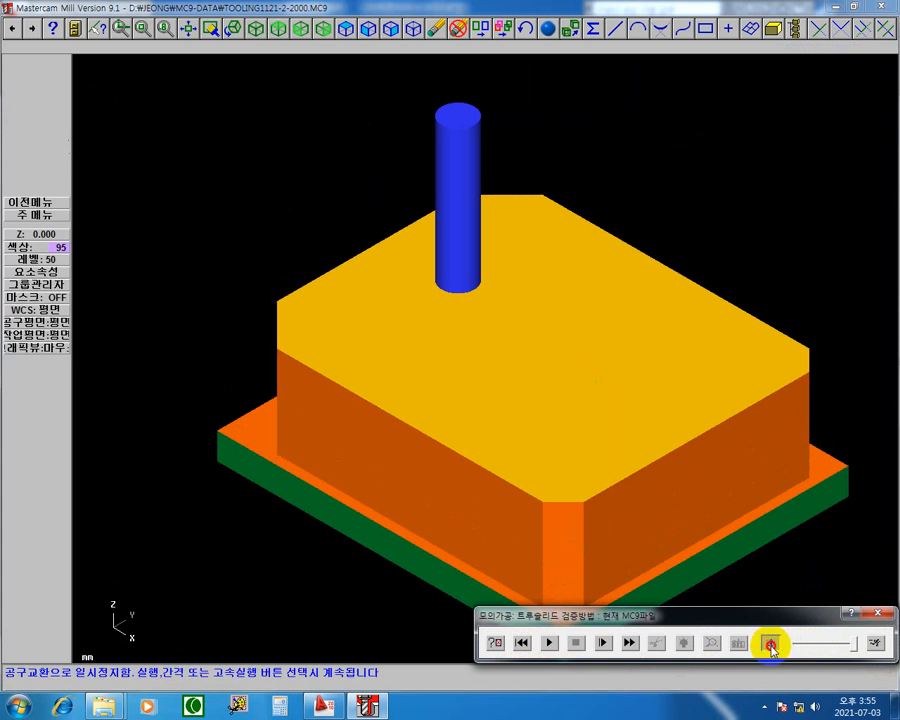
{"action": "left_click", "coordinate": [546, 642]}
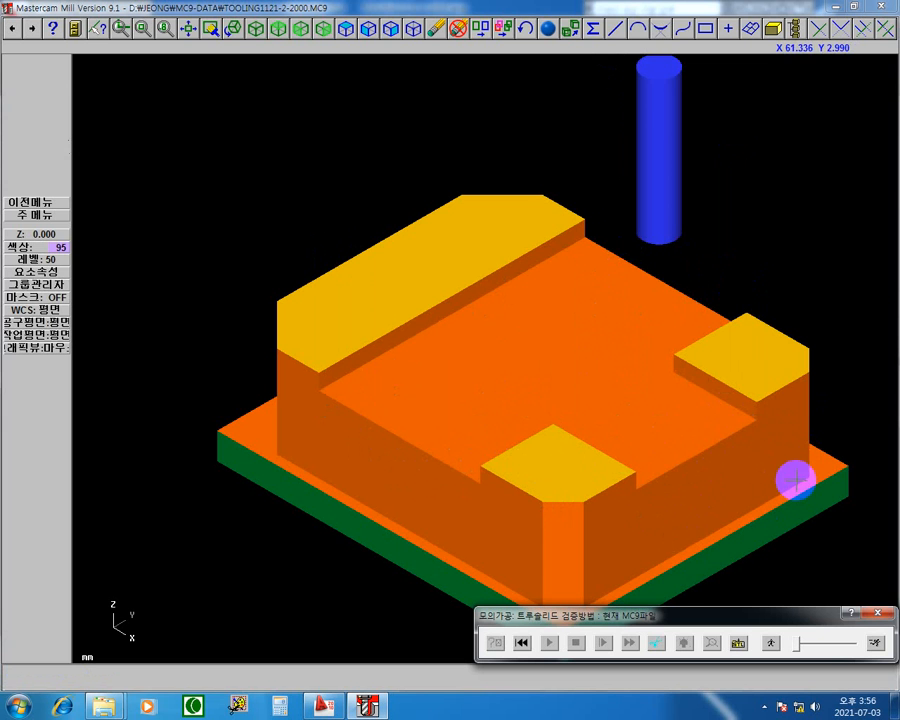
{"action": "left_click", "coordinate": [876, 615]}
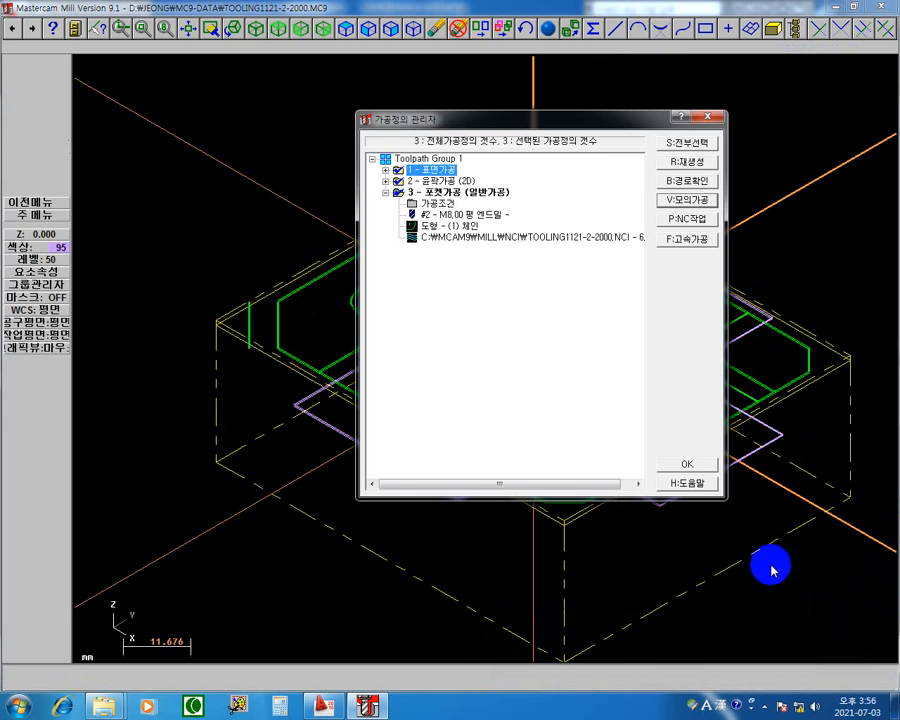
Review pocket operation 3's finishing settings and run its path check continuously to examine the machining time.
{"action": "left_click", "coordinate": [440, 206]}
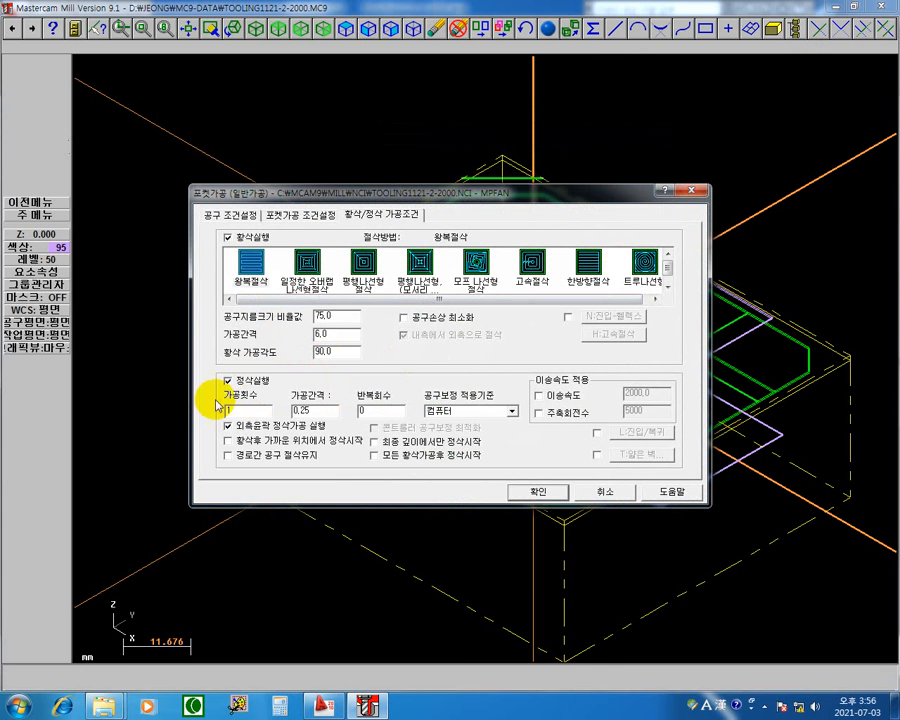
{"action": "left_click", "coordinate": [554, 494]}
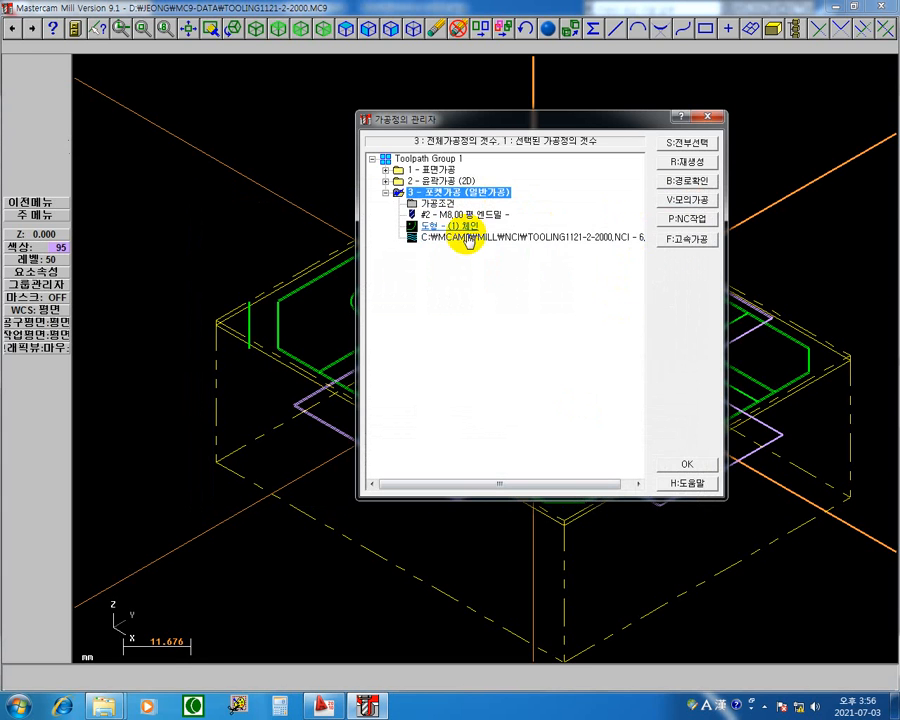
{"action": "key", "text": "b"}
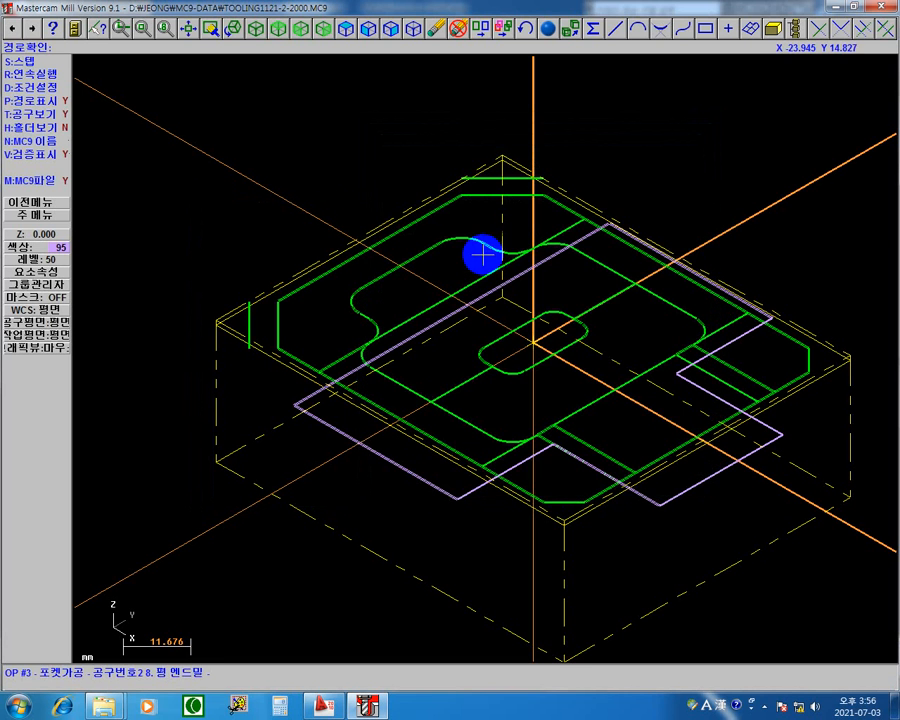
{"action": "left_click", "coordinate": [31, 74]}
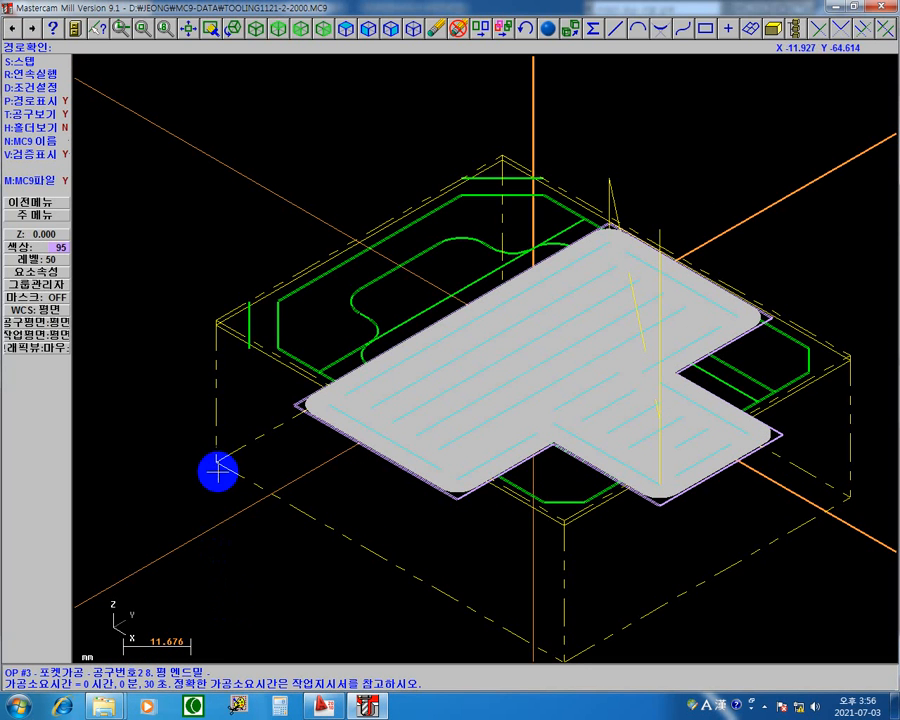
{"action": "key", "text": "Escape"}
Disable finishing (정삭실행) for pocket operation 3 and regenerate its toolpath.
{"action": "left_click", "coordinate": [428, 205]}
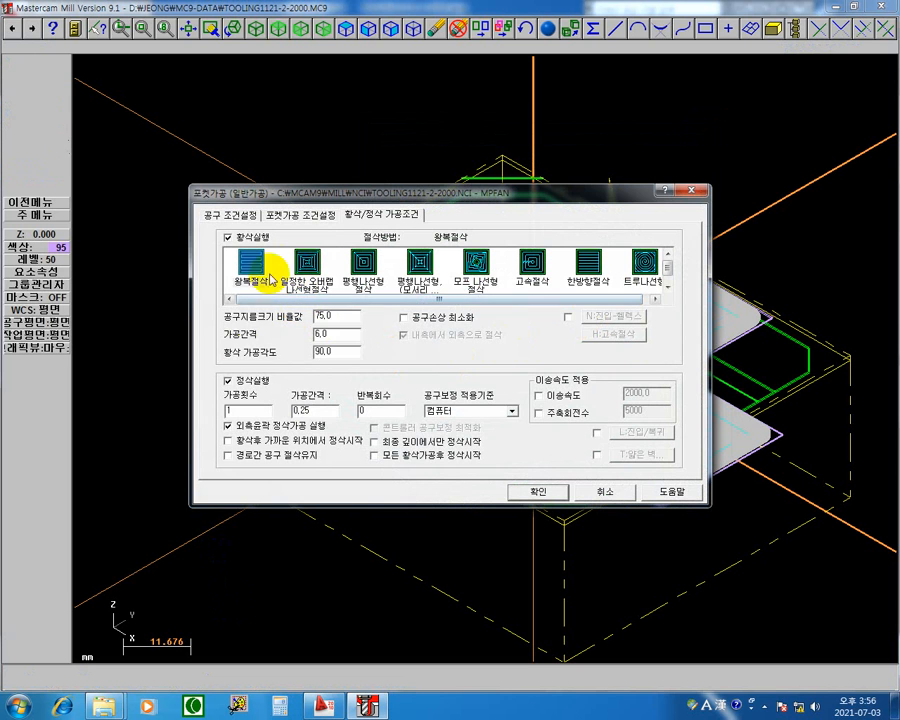
{"action": "left_click", "coordinate": [229, 384]}
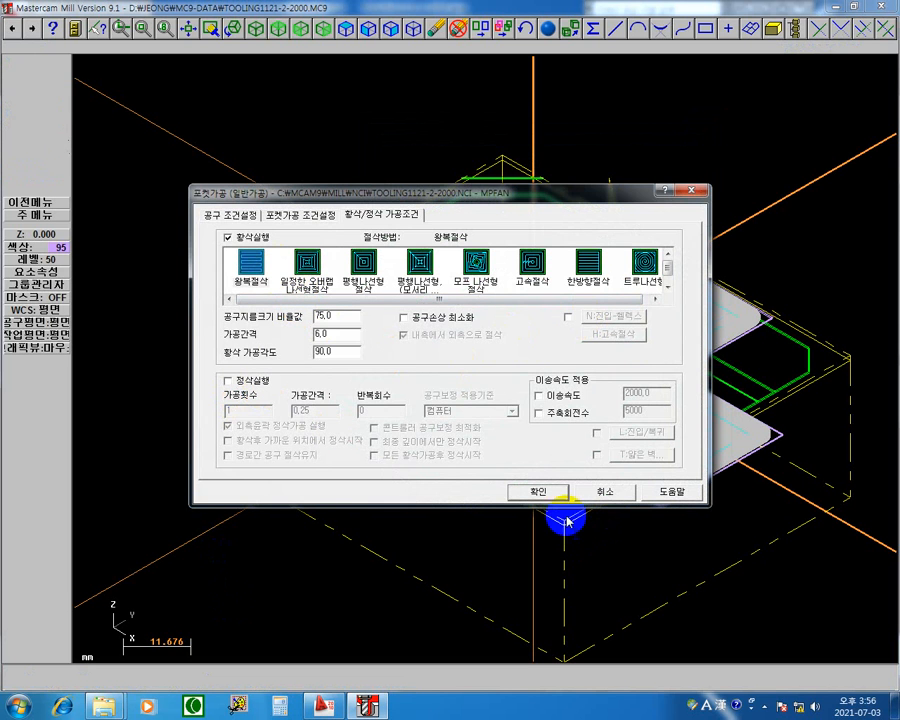
{"action": "left_click", "coordinate": [526, 490]}
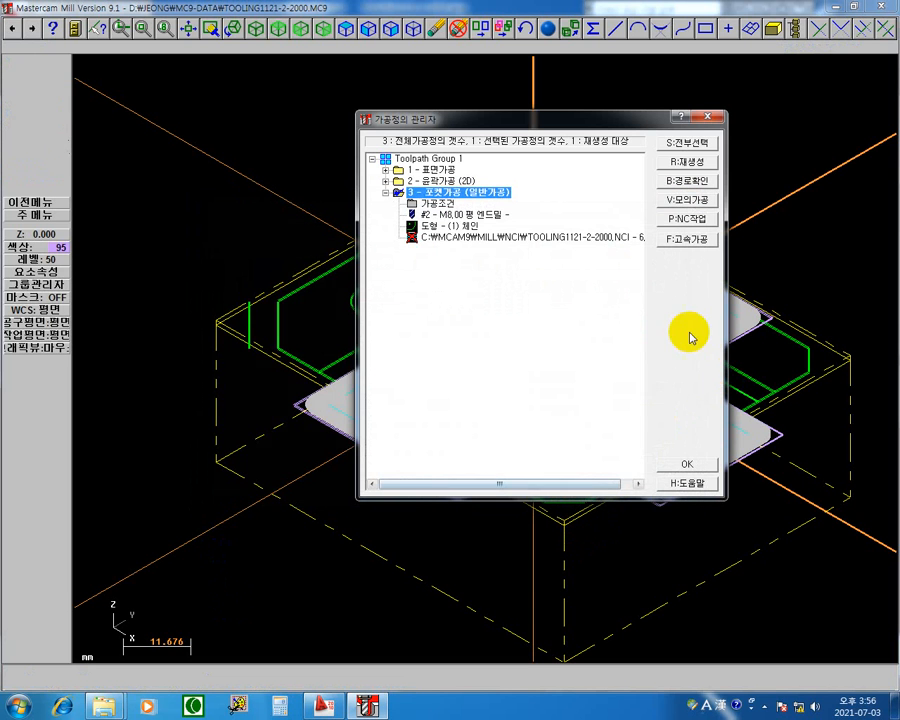
{"action": "left_click", "coordinate": [689, 162]}
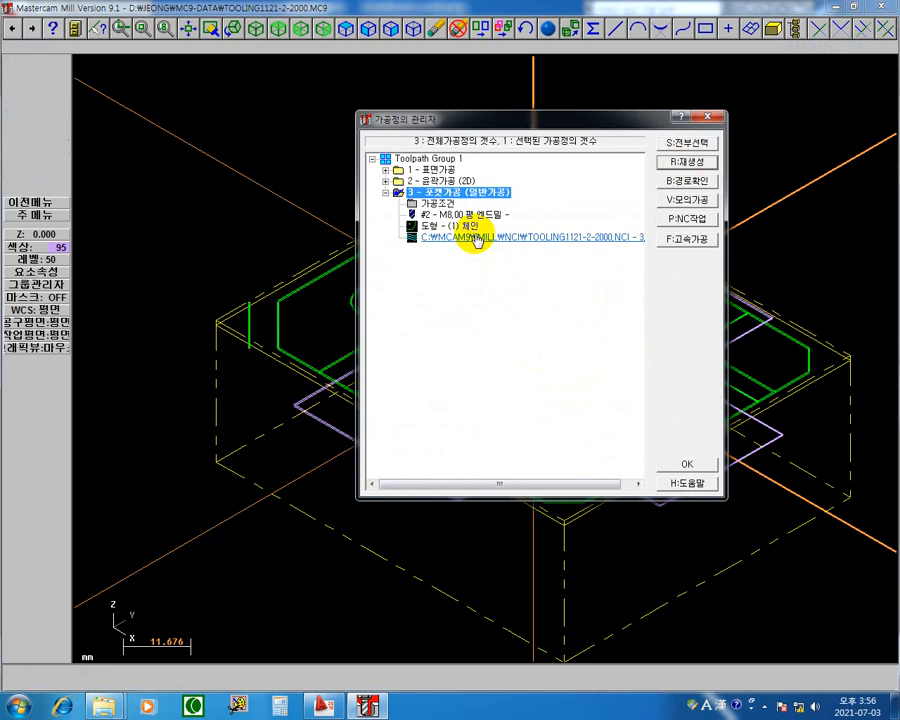
Run the path check of operation 3's roughing-only toolpath continuously, examine its machining time, and return to the main menu.
{"action": "key", "text": "b"}
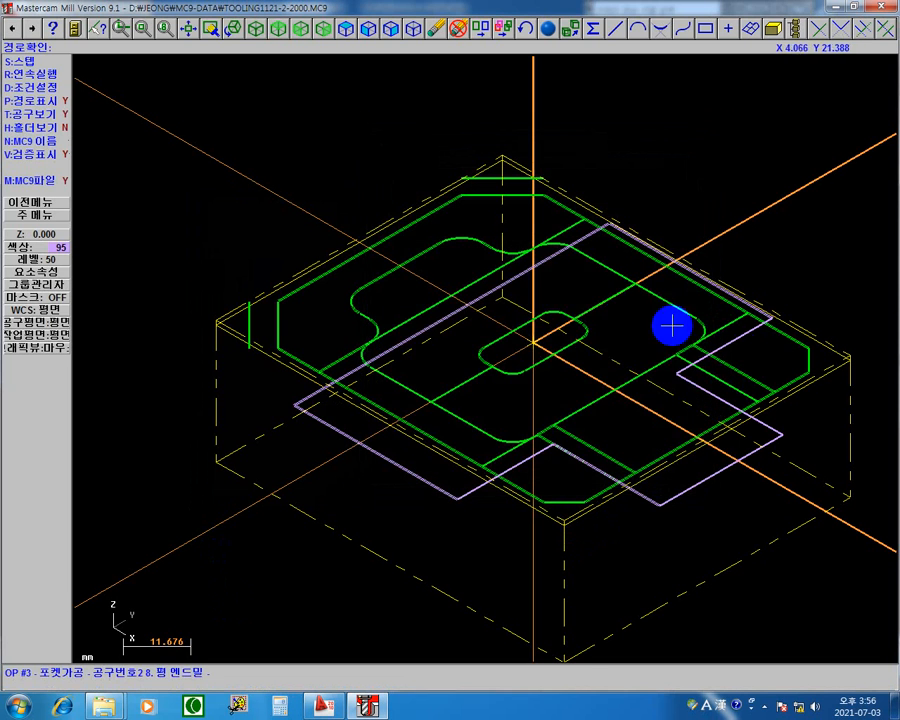
{"action": "left_click", "coordinate": [55, 74]}
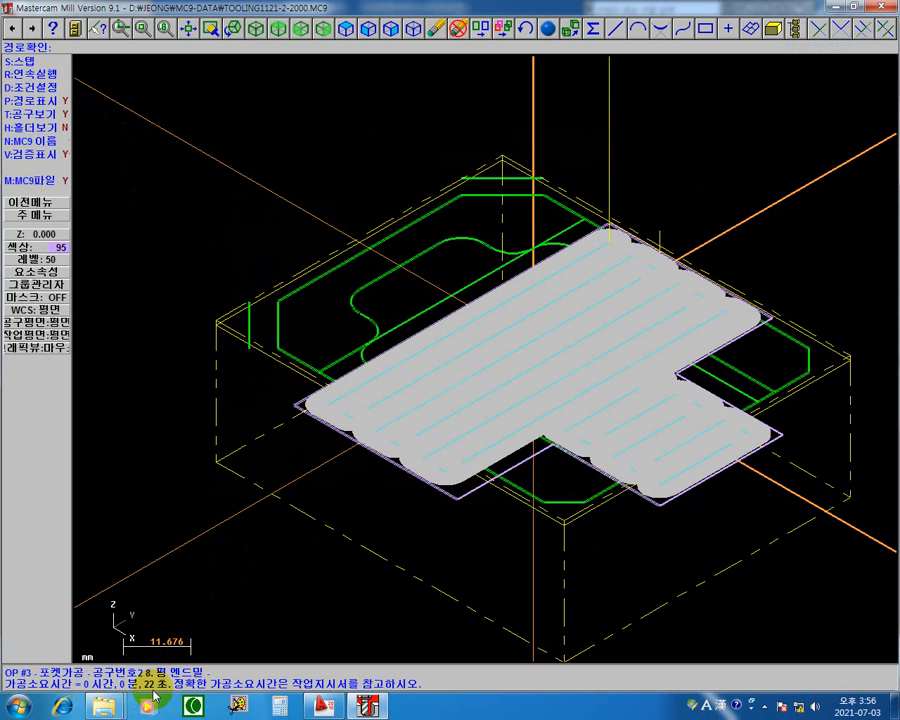
{"action": "left_click", "coordinate": [325, 582]}
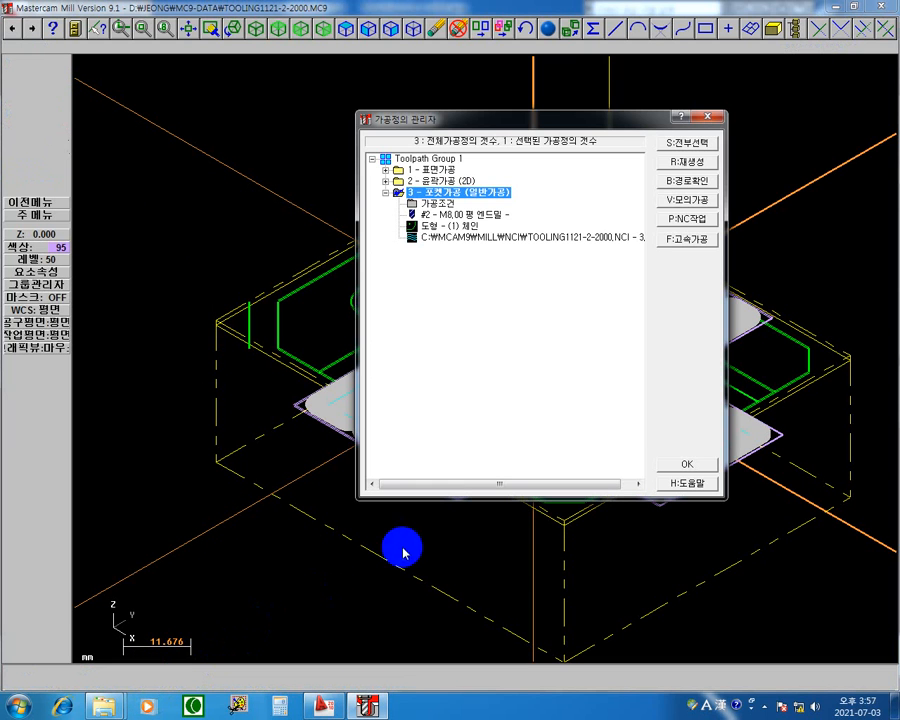
{"action": "key", "text": "Escape"}
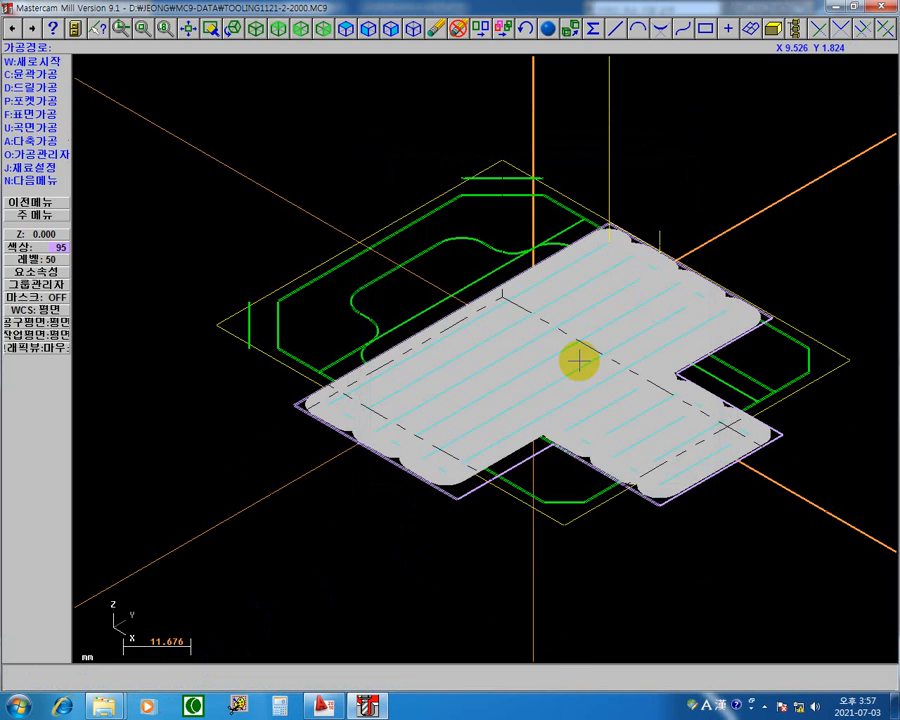
{"action": "key", "text": "Escape"}
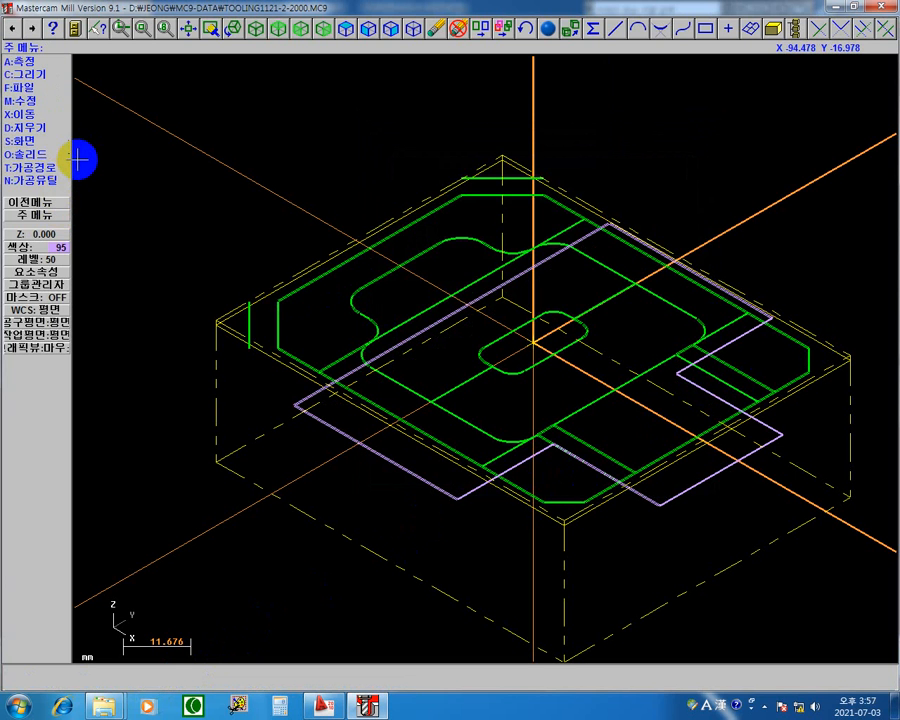
Change the roughing method of pocket operation 3 to high-speed cutting (고속절삭).
{"action": "key", "text": "alt+o"}
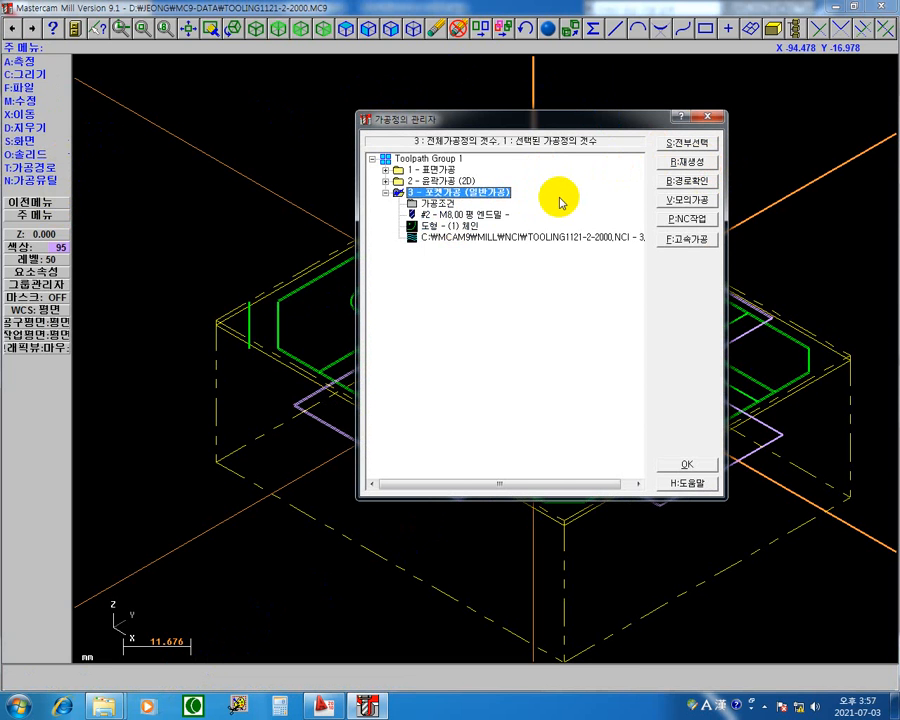
{"action": "left_click", "coordinate": [428, 206]}
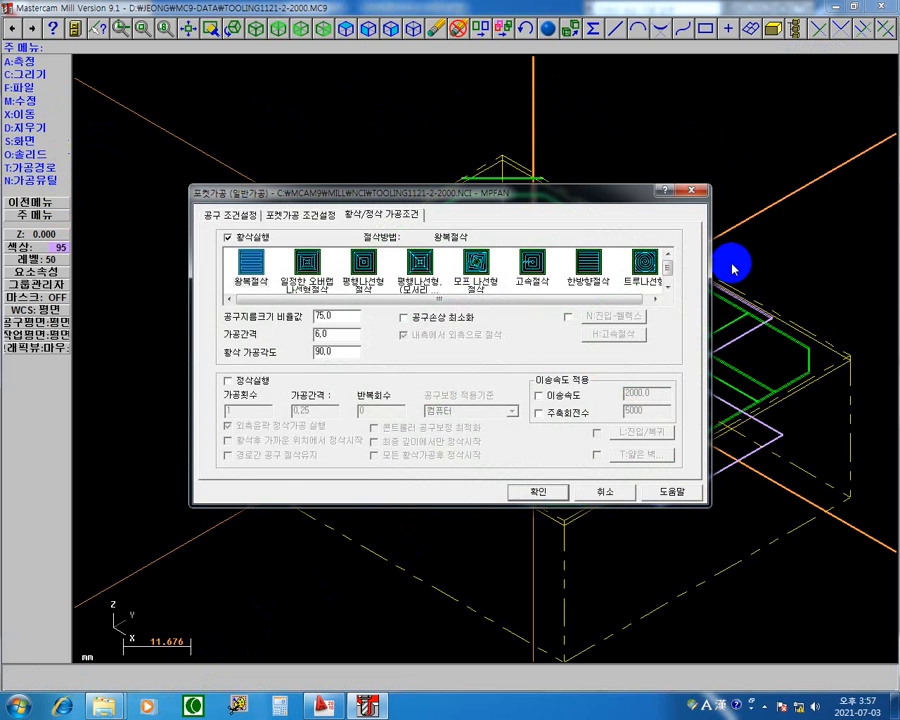
{"action": "left_click", "coordinate": [313, 264]}
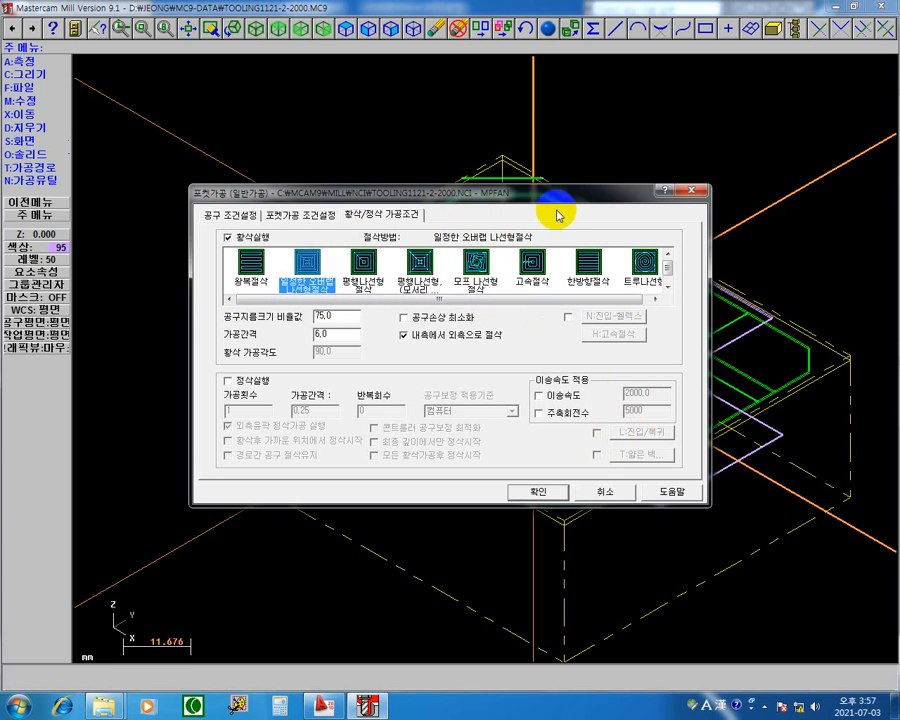
{"action": "left_click", "coordinate": [532, 263]}
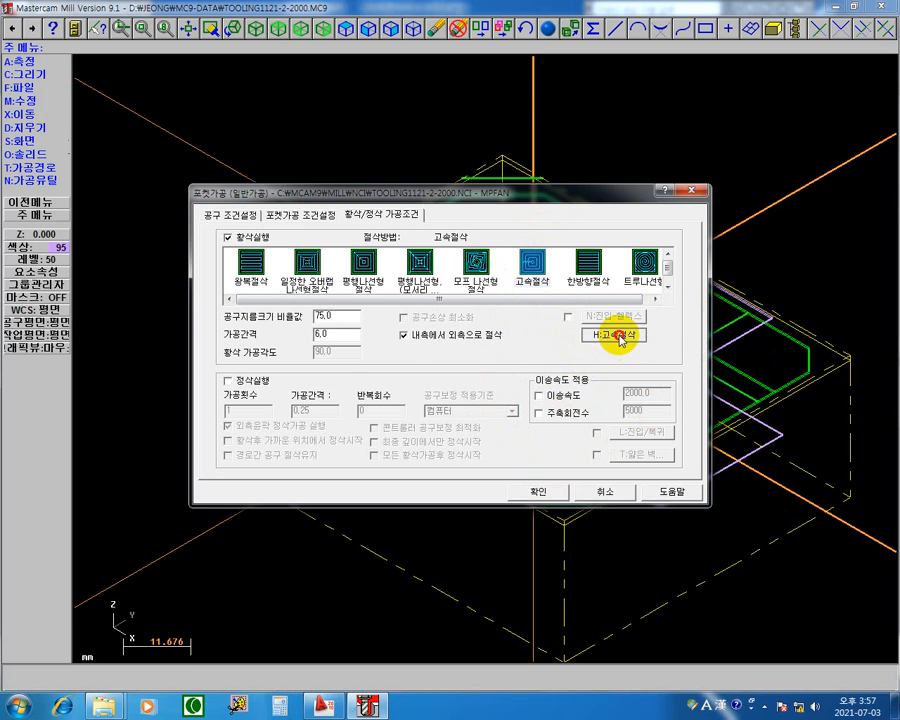
Set the high-speed trochoidal loop radius and loop spacing to 4.0 each, accept the pocket settings and regenerate operation 3's toolpath.
{"action": "left_click", "coordinate": [614, 335]}
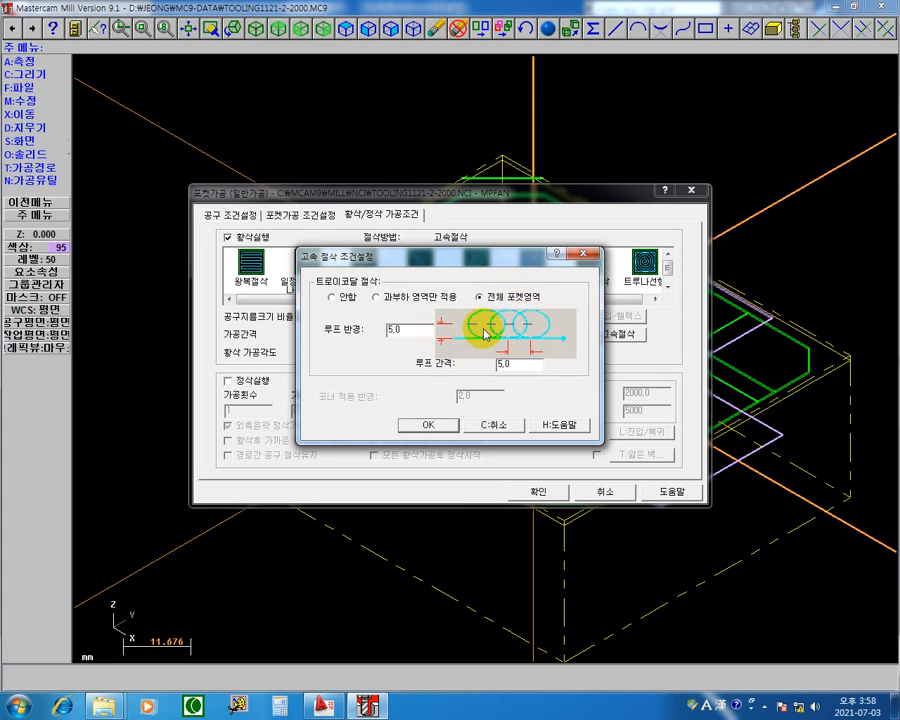
{"action": "left_click", "coordinate": [522, 365]}
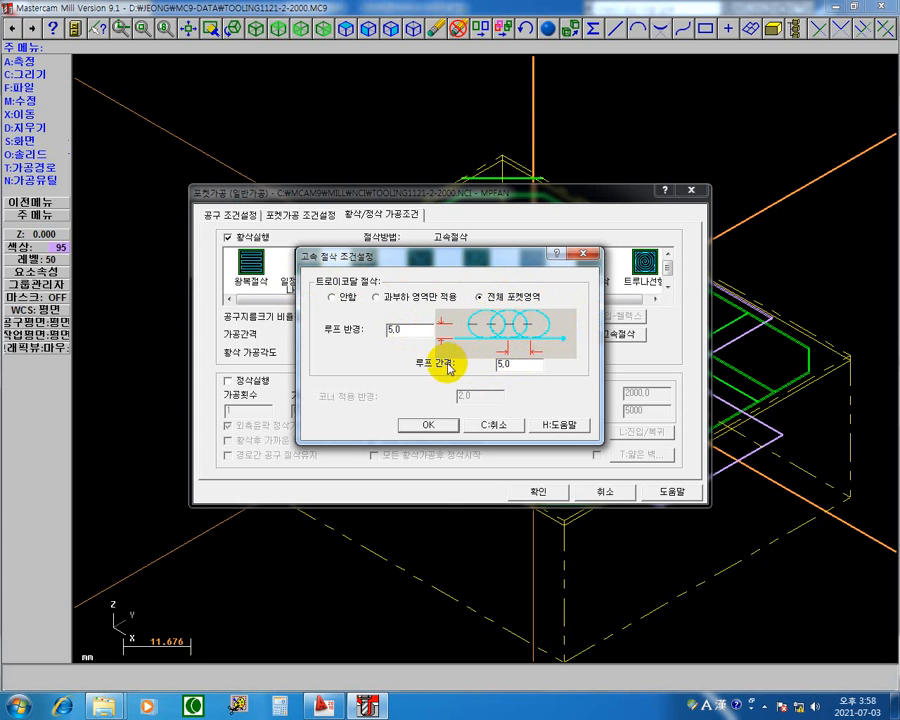
{"action": "left_click", "coordinate": [402, 331]}
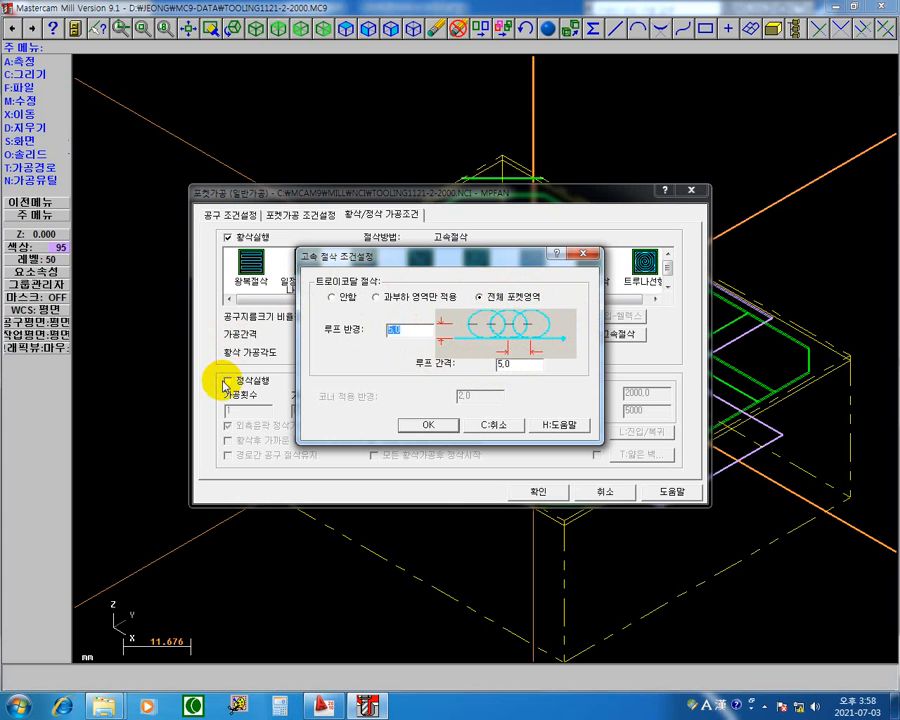
{"action": "type", "text": "4"}
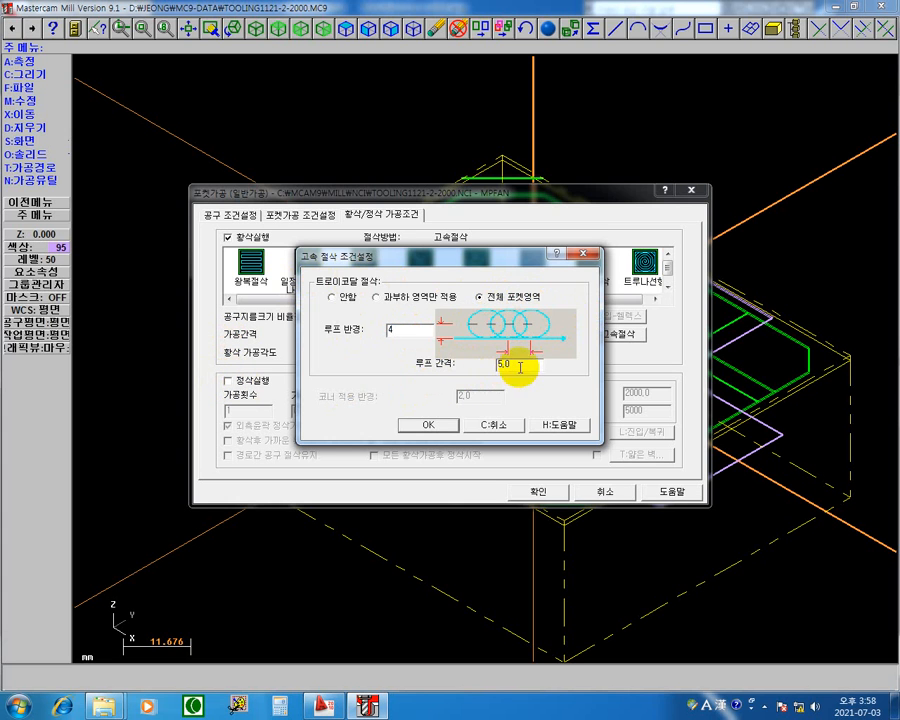
{"action": "left_click", "coordinate": [519, 367]}
{"action": "type", "text": "4"}
{"action": "left_click", "coordinate": [427, 426]}
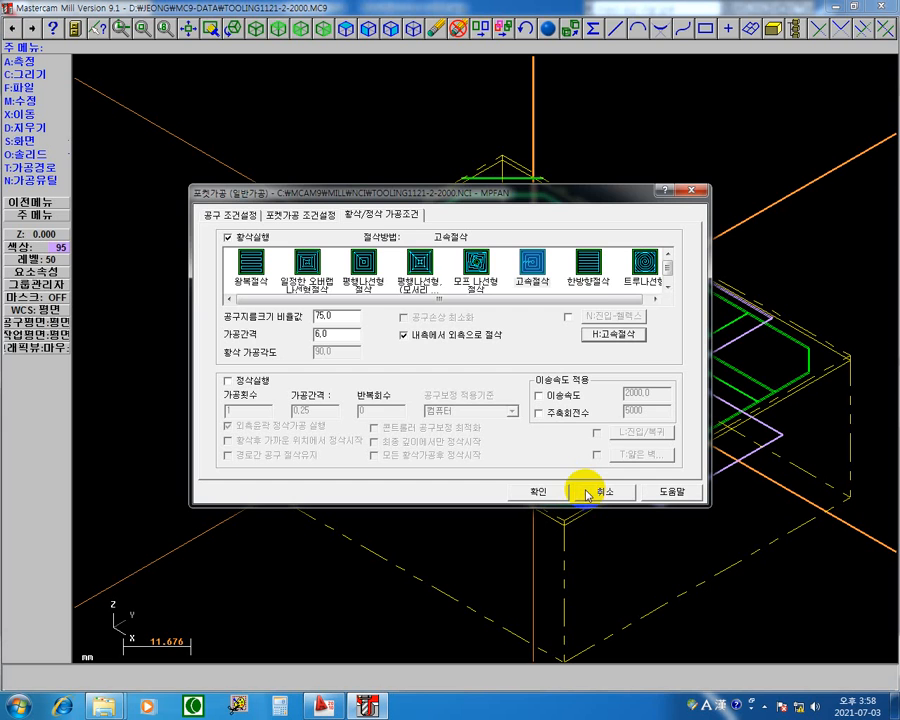
{"action": "left_click", "coordinate": [613, 334]}
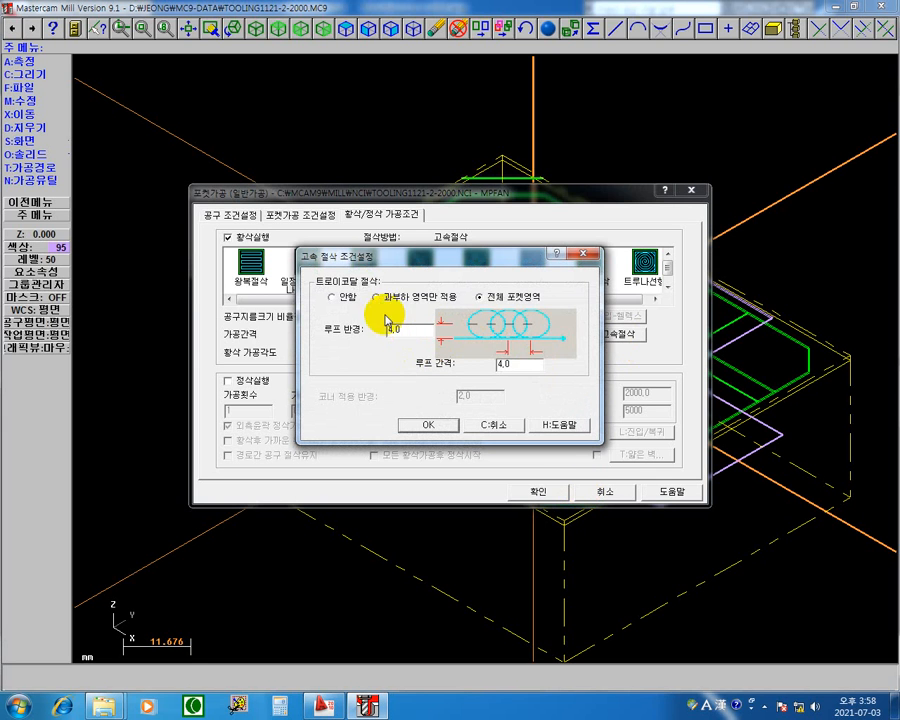
{"action": "left_click", "coordinate": [428, 425]}
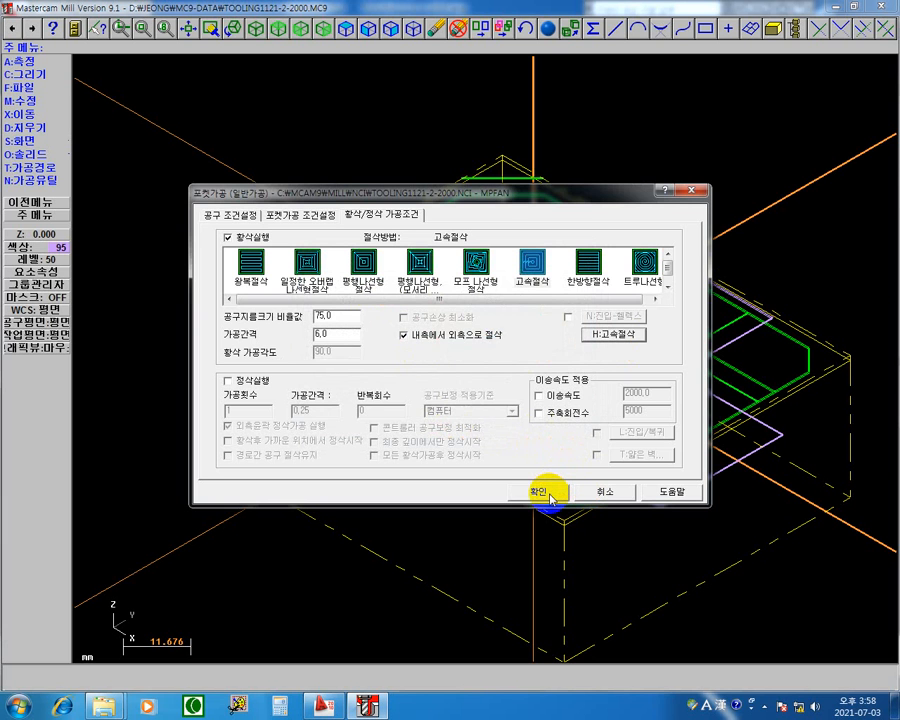
{"action": "left_click", "coordinate": [548, 494]}
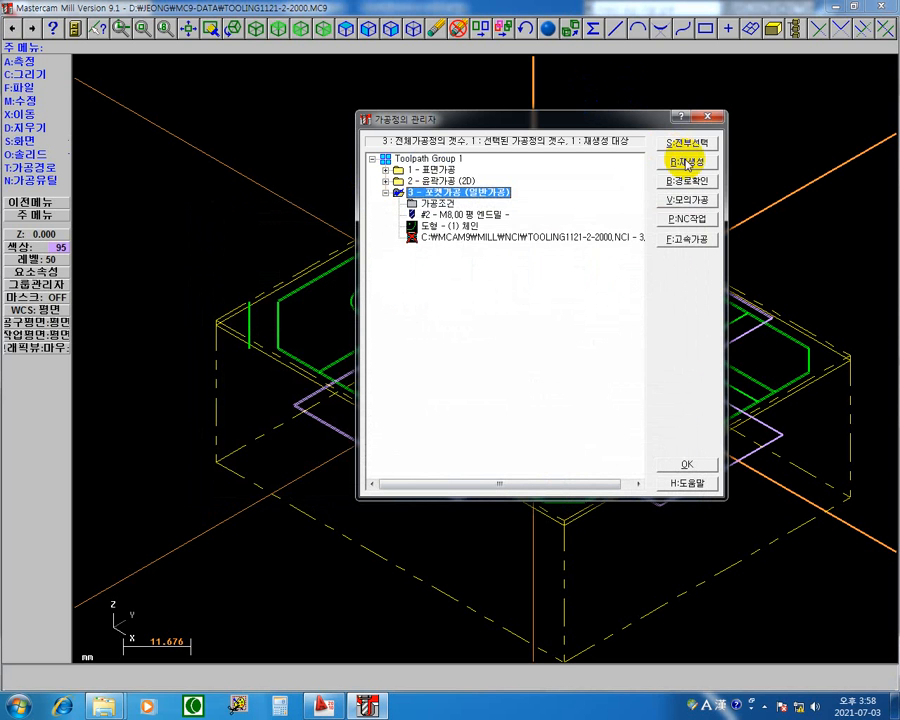
{"action": "left_click", "coordinate": [670, 179]}
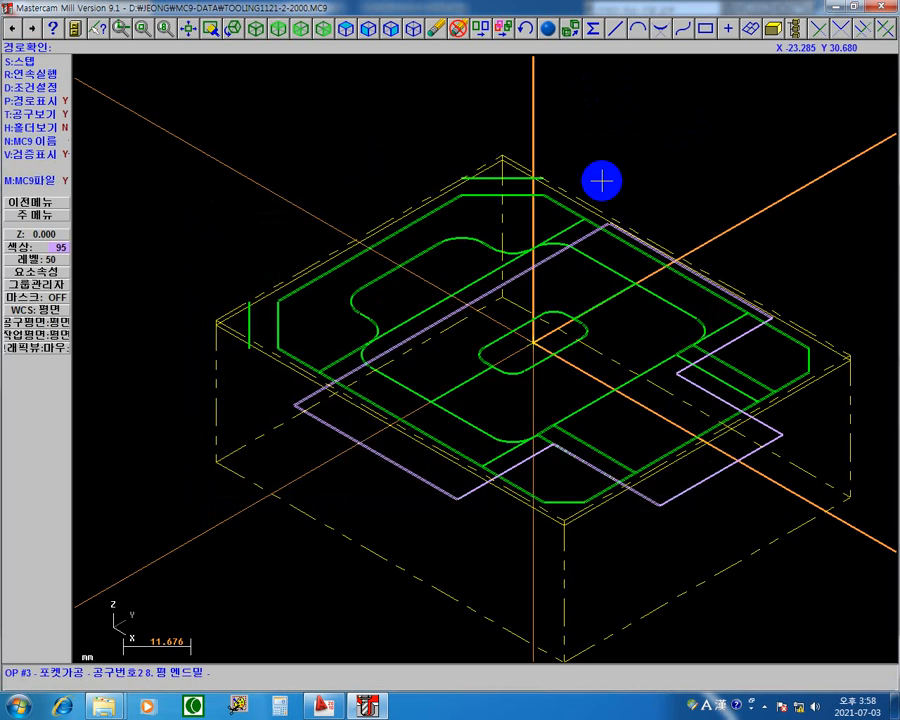
Step through the path check of operation 3's high-speed toolpath to its end in plan view, examine the machining time, and leave the check.
{"action": "right_click", "coordinate": [628, 119]}
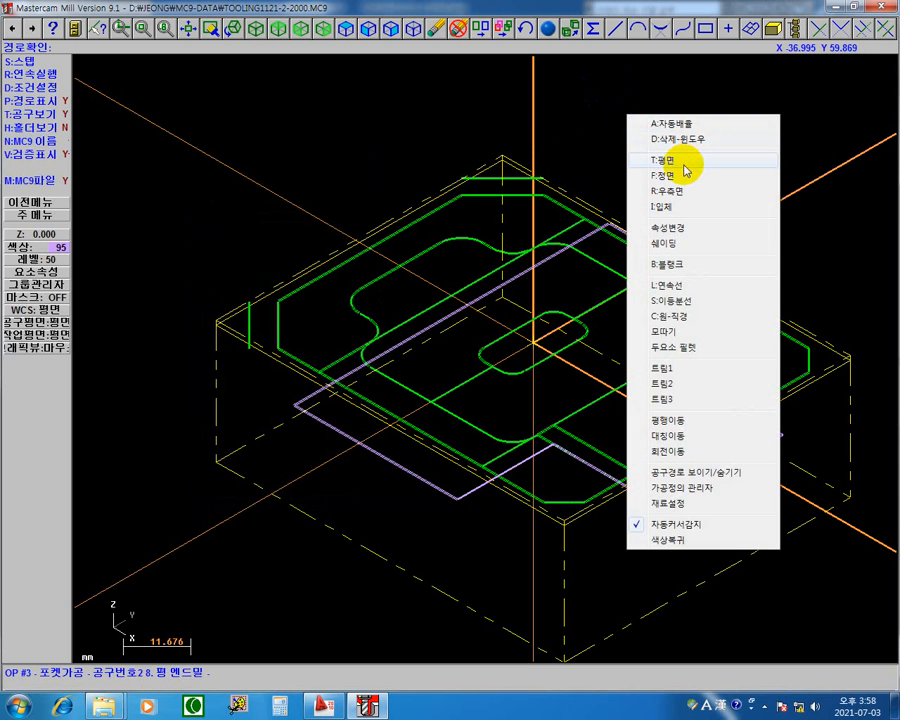
{"action": "left_click", "coordinate": [684, 168]}
{"action": "middle_click_drag", "start_coordinate": [709, 245], "coordinate": [667, 298]}
{"action": "scroll", "coordinate": [655, 308], "scroll_direction": "down", "scroll_amount": 1}
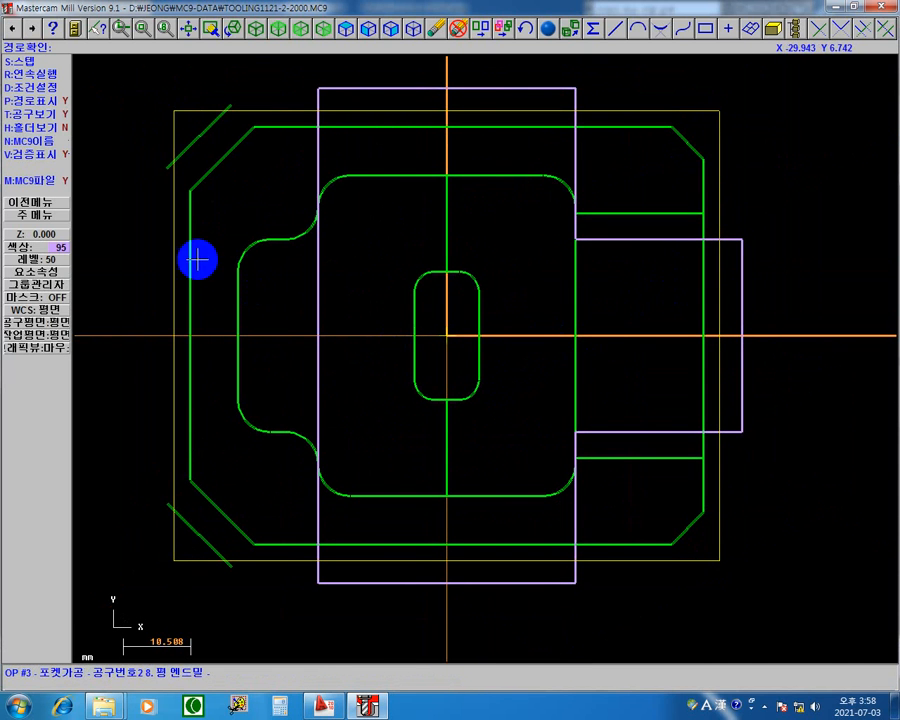
{"action": "key", "text": "s"}
{"action": "key", "text": "s"}
{"action": "key", "text": "s"}
{"action": "key", "text": "s"}
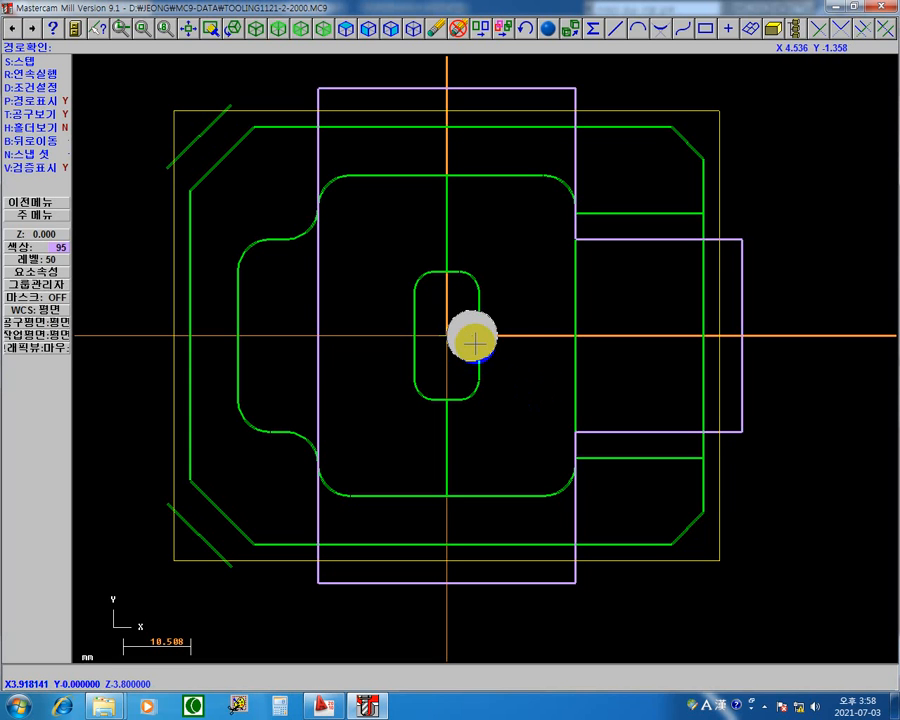
{"action": "key", "text": "s"}
{"action": "key", "text": "s"}
{"action": "key", "text": "s"}
{"action": "key", "text": "s"}
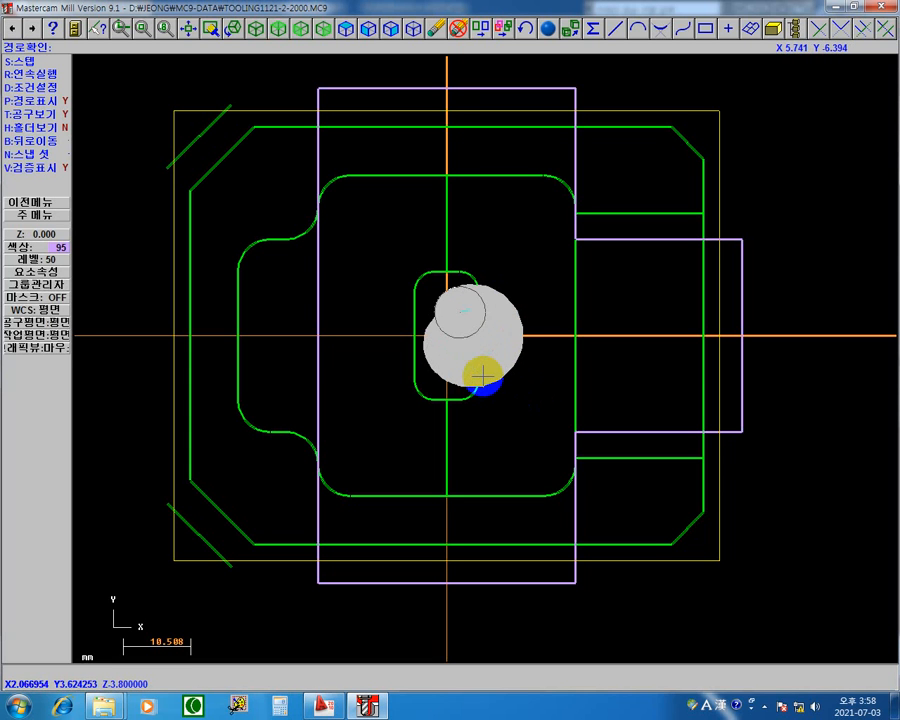
{"action": "key", "text": "s"}
{"action": "key", "text": "s"}
{"action": "key", "text": "s"}
{"action": "key", "text": "s"}
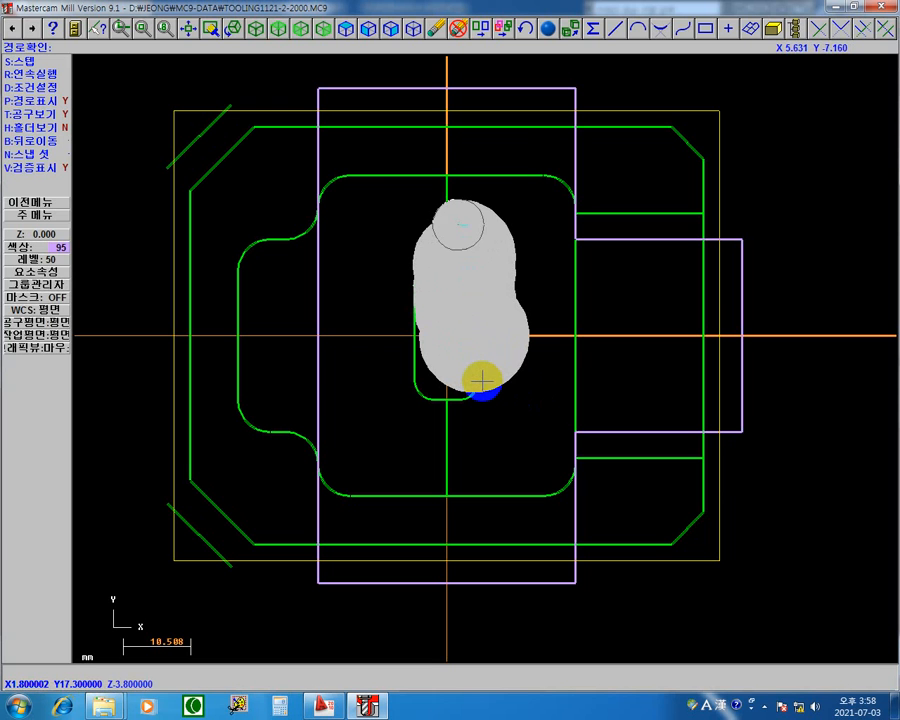
{"action": "key", "text": "s"}
{"action": "key", "text": "s"}
{"action": "key", "text": "s"}
{"action": "key", "text": "s"}
{"action": "key", "text": "s"}
{"action": "key", "text": "s"}
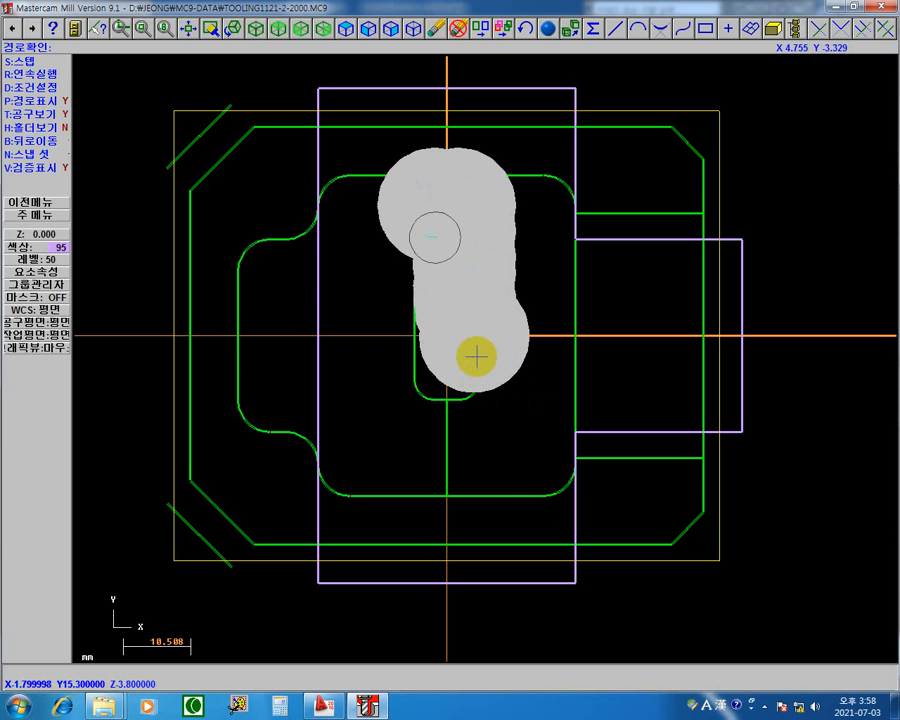
{"action": "key", "text": "s"}
{"action": "key", "text": "s"}
{"action": "key", "text": "s"}
{"action": "key", "text": "s"}
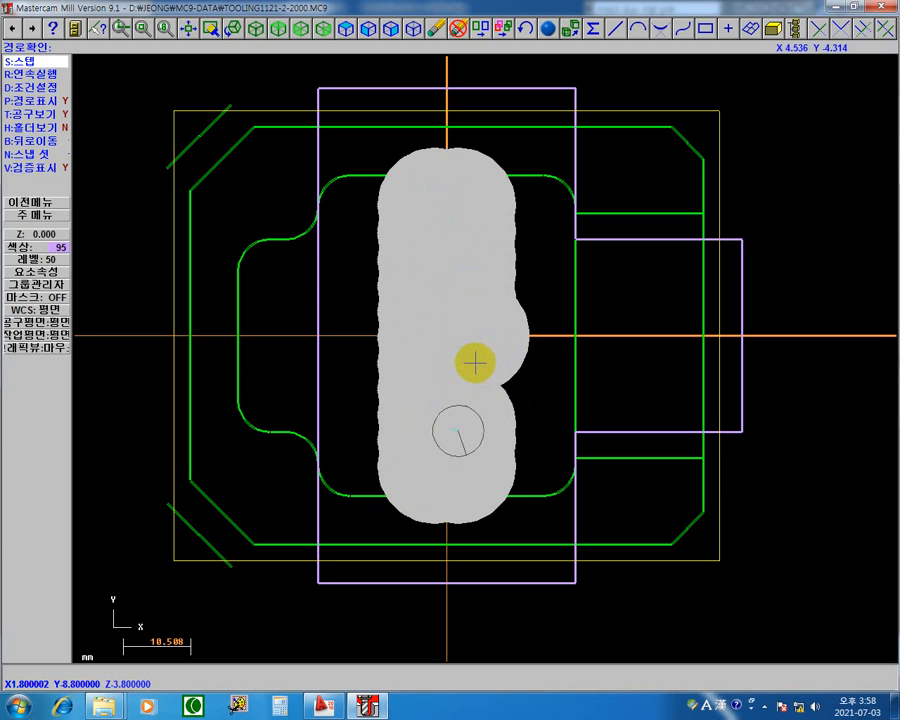
{"action": "key", "text": "s"}
{"action": "key", "text": "s"}
{"action": "key", "text": "s"}
{"action": "key", "text": "s"}
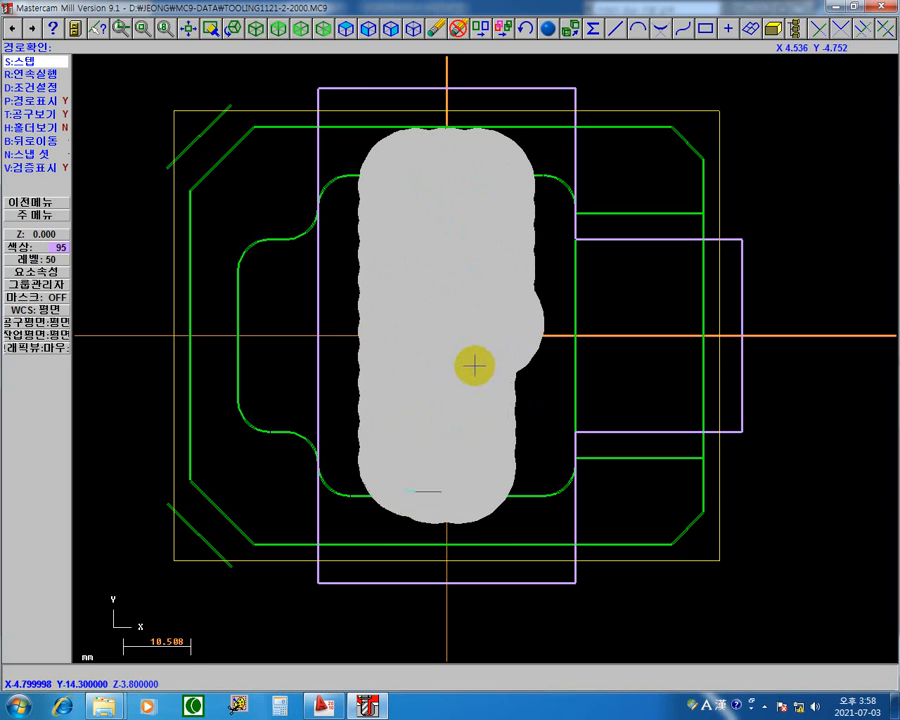
{"action": "key", "text": "s"}
{"action": "key", "text": "s"}
{"action": "key", "text": "s"}
{"action": "key", "text": "s"}
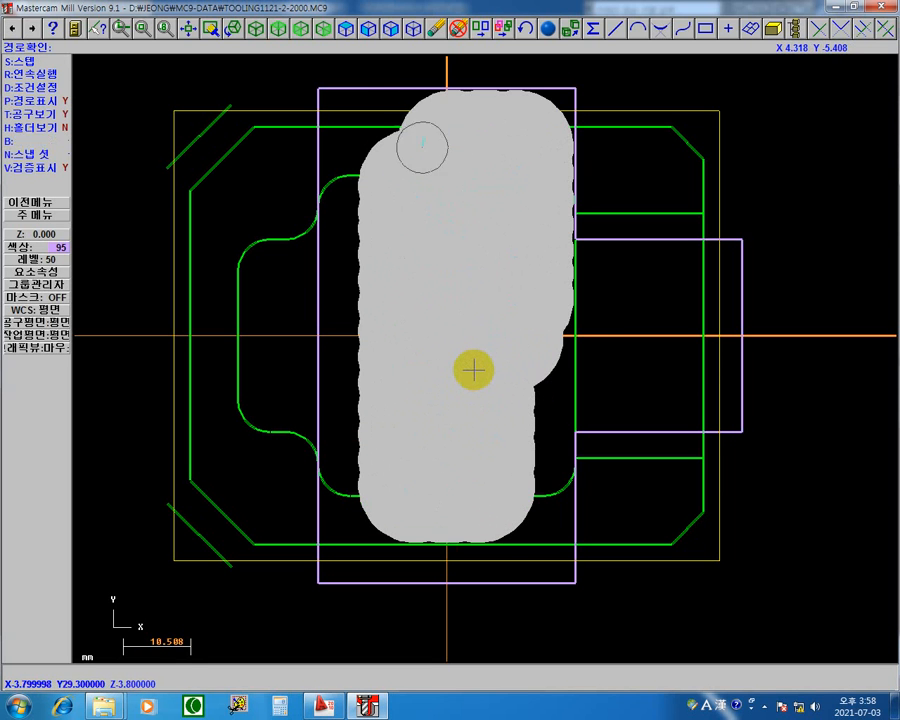
{"action": "key", "text": "s"}
{"action": "key", "text": "s"}
{"action": "key", "text": "s"}
{"action": "key", "text": "s"}
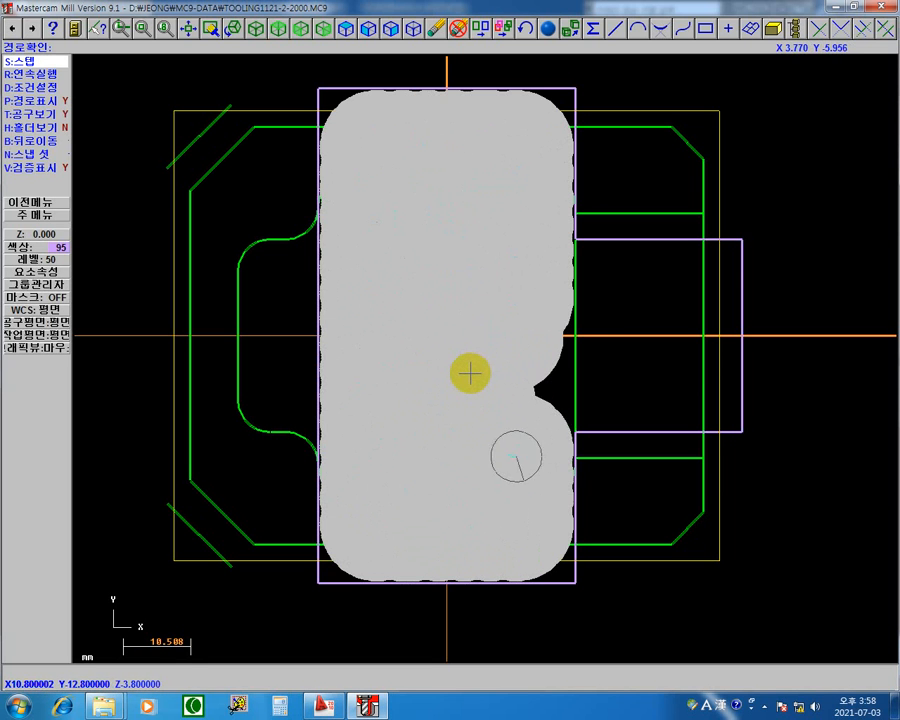
{"action": "key", "text": "s"}
{"action": "key", "text": "s"}
{"action": "key", "text": "s"}
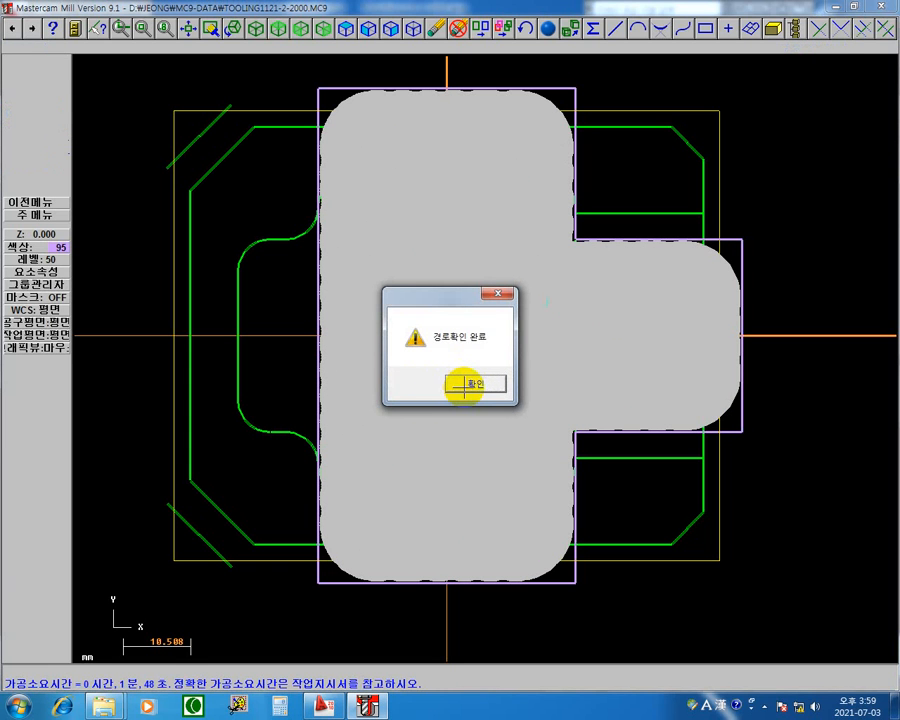
{"action": "left_click", "coordinate": [465, 385]}
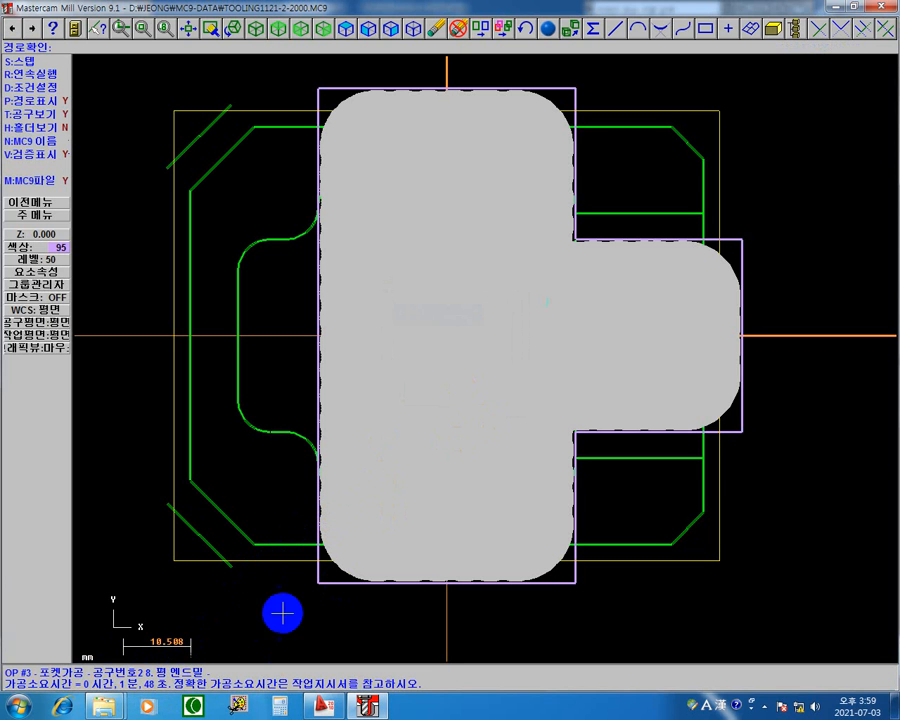
{"action": "key", "text": "Escape"}
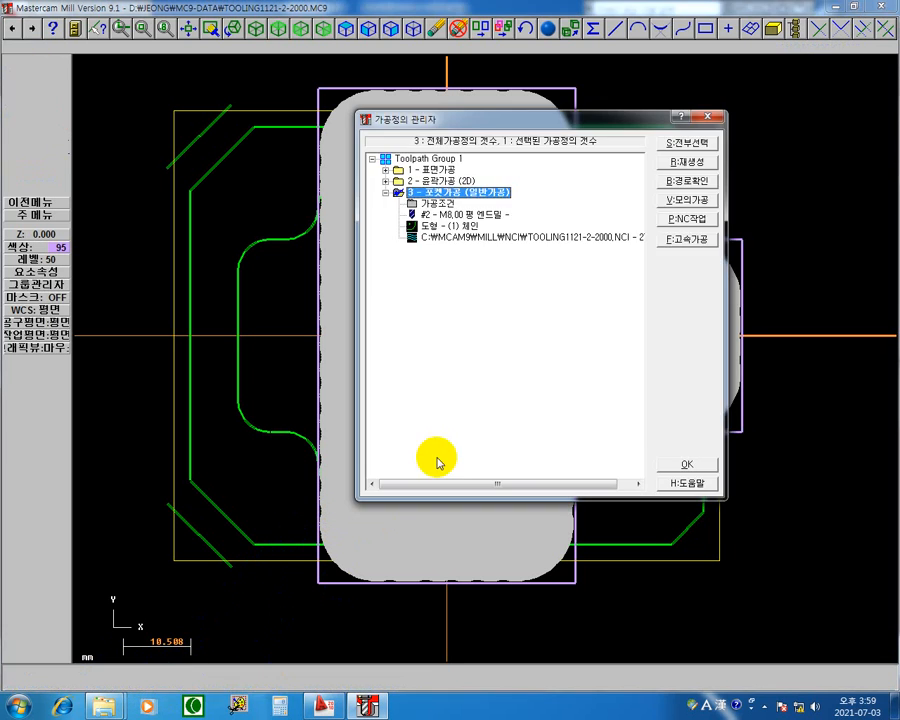
Set pocket operation 3's spindle speed to 30000 and its feed rate to 10000.
{"action": "left_click", "coordinate": [443, 208]}
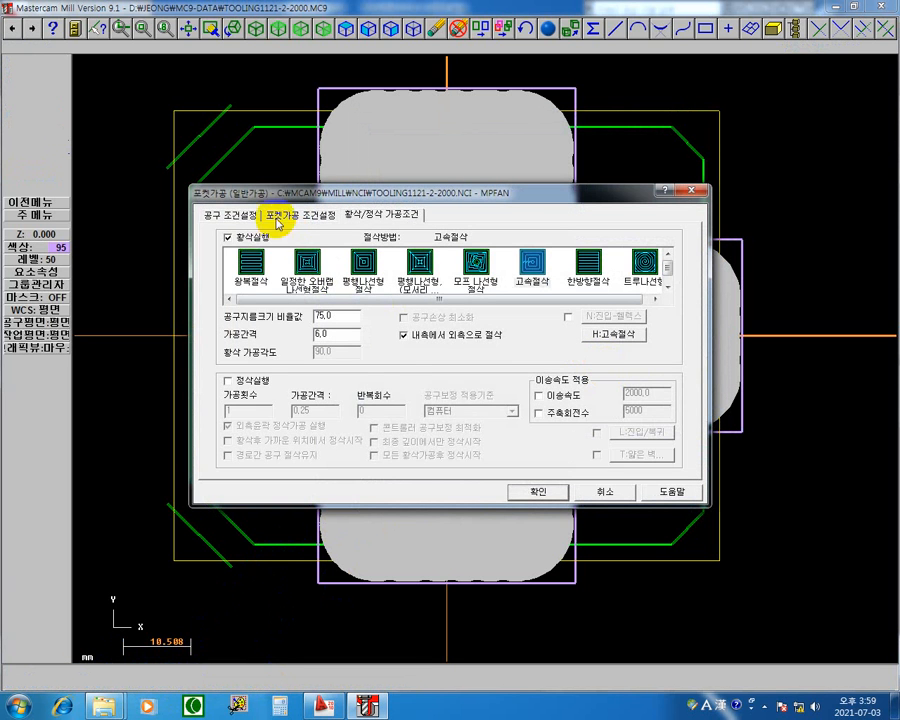
{"action": "left_click", "coordinate": [231, 216]}
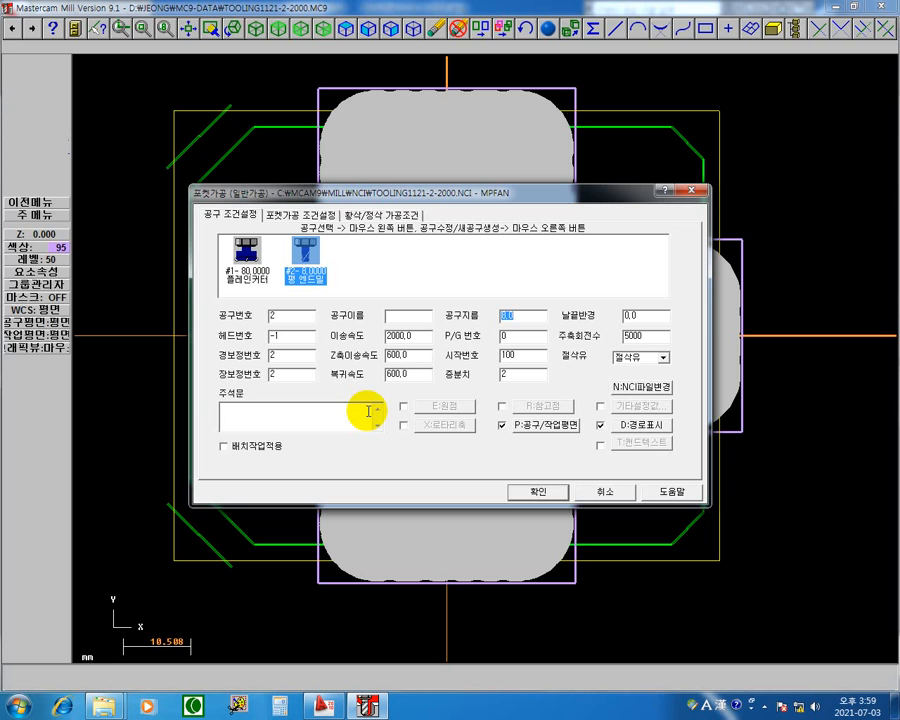
{"action": "double_click", "coordinate": [660, 336]}
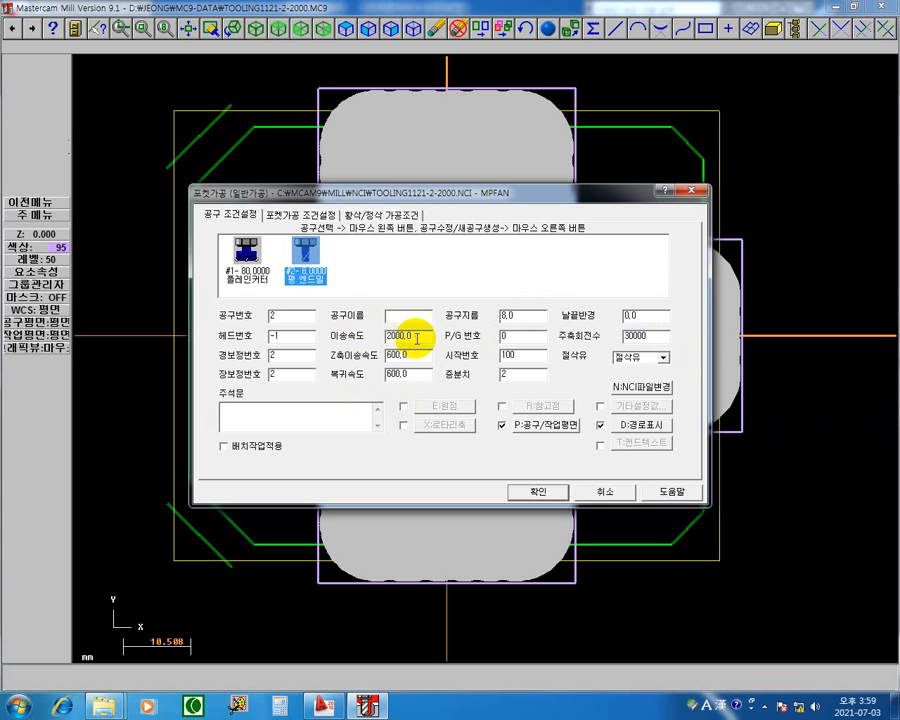
{"action": "double_click", "coordinate": [416, 338]}
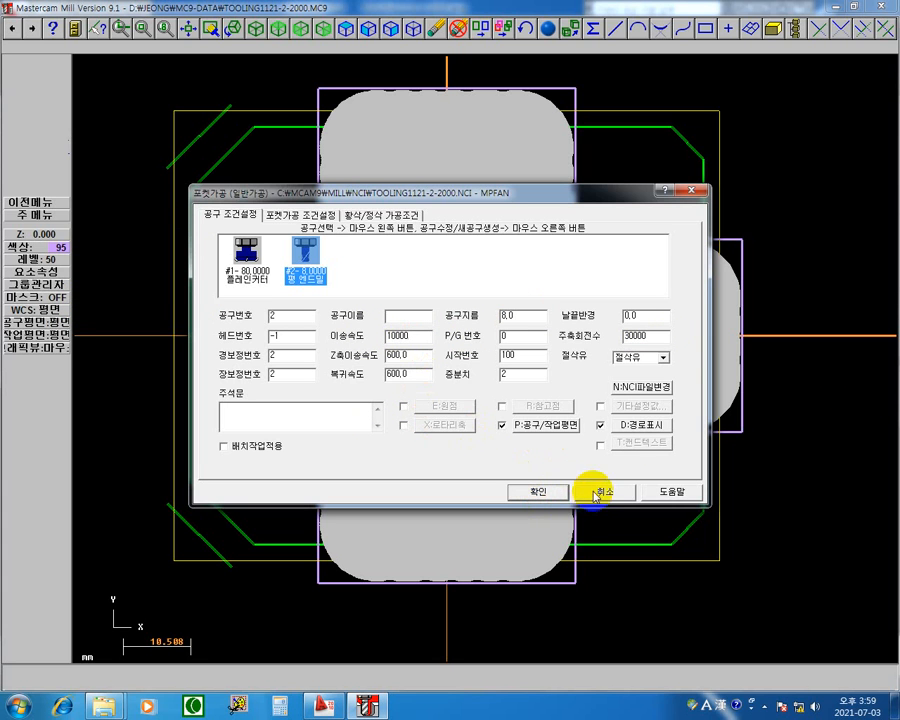
{"action": "left_click", "coordinate": [528, 491]}
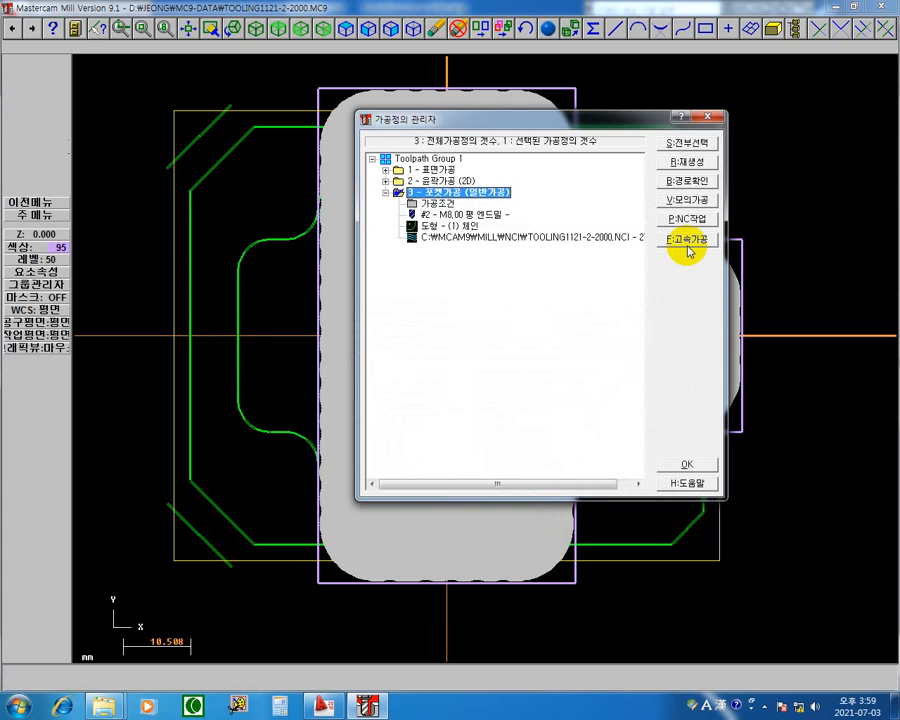
Step through the path check of operation 3 with the raised spindle speed and feed, examine the machining time, and leave the check.
{"action": "left_click", "coordinate": [578, 242]}
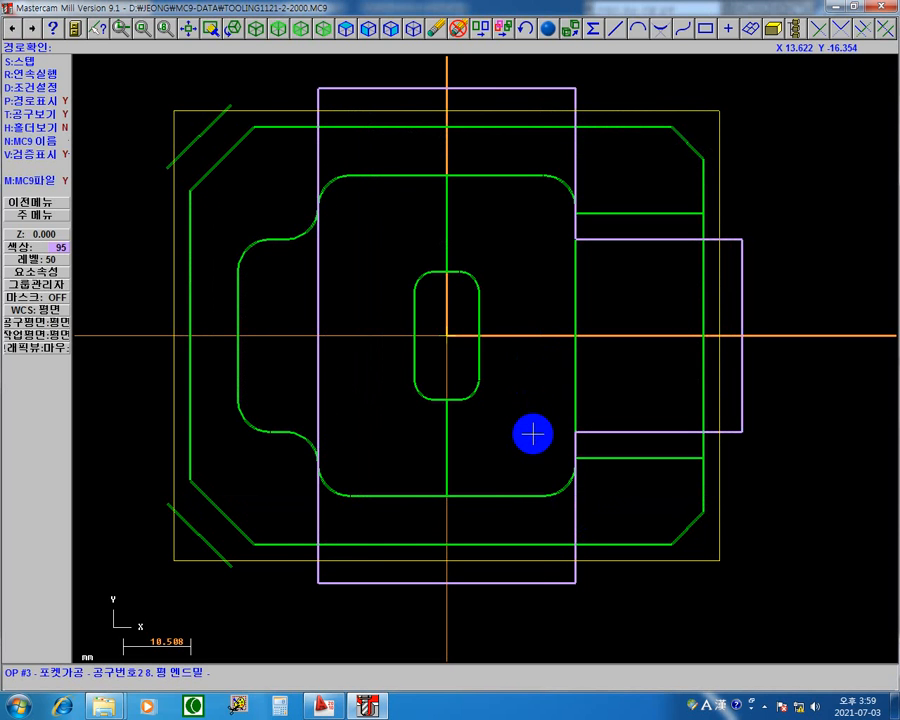
{"action": "key", "text": "s"}
{"action": "key", "text": "s"}
{"action": "key", "text": "s"}
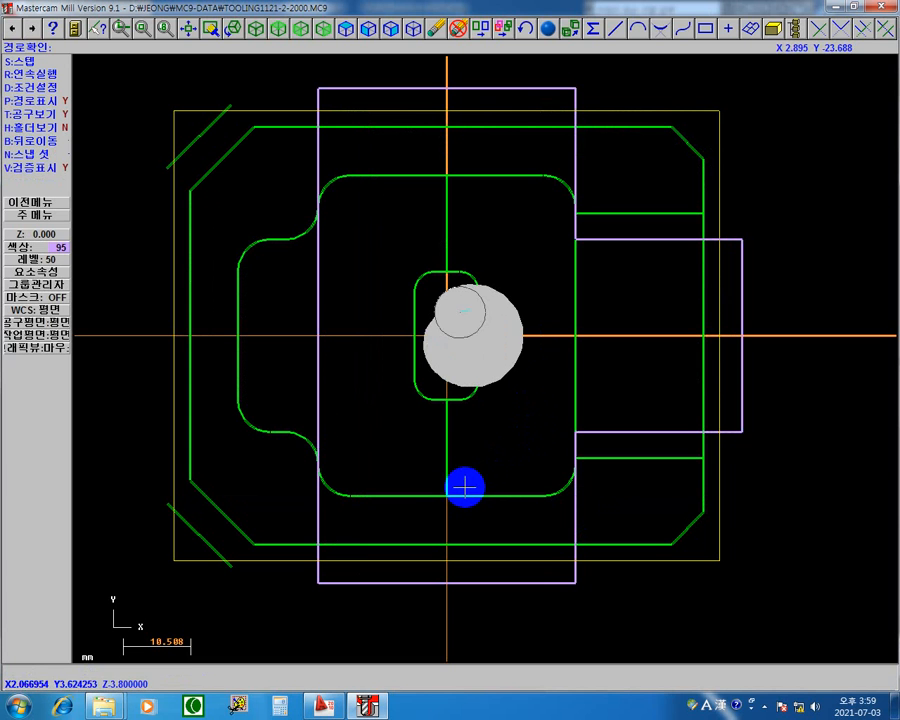
{"action": "key", "text": "s"}
{"action": "key", "text": "s"}
{"action": "key", "text": "s"}
{"action": "key", "text": "s"}
{"action": "key", "text": "s"}
{"action": "key", "text": "s"}
{"action": "key", "text": "s"}
{"action": "key", "text": "s"}
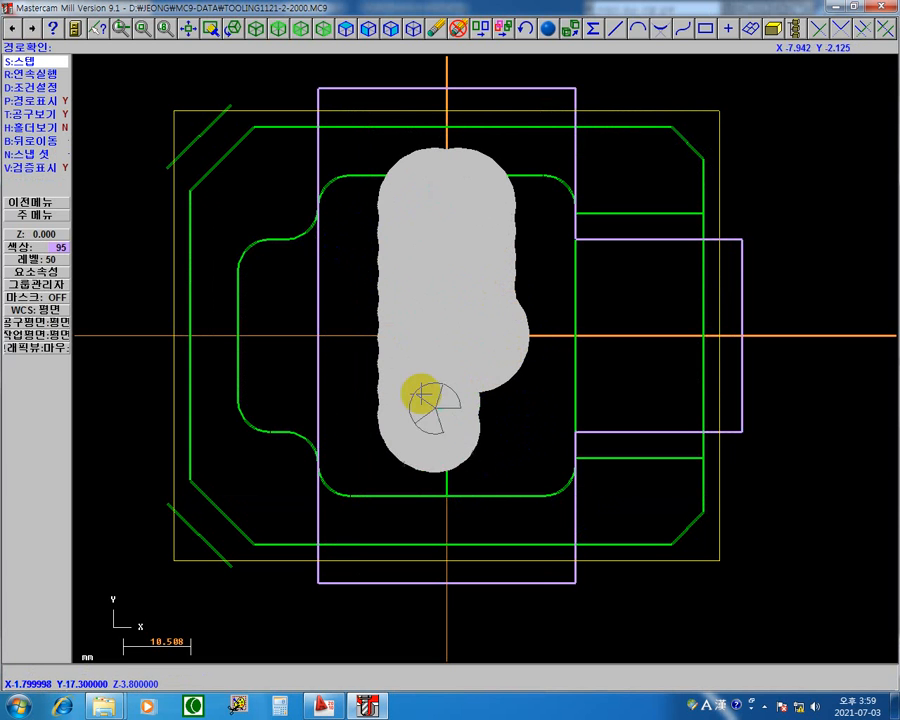
{"action": "key", "text": "s"}
{"action": "key", "text": "s"}
{"action": "key", "text": "s"}
{"action": "key", "text": "s"}
{"action": "key", "text": "s"}
{"action": "key", "text": "s"}
{"action": "key", "text": "s"}
{"action": "key", "text": "s"}
{"action": "key", "text": "s"}
{"action": "key", "text": "s"}
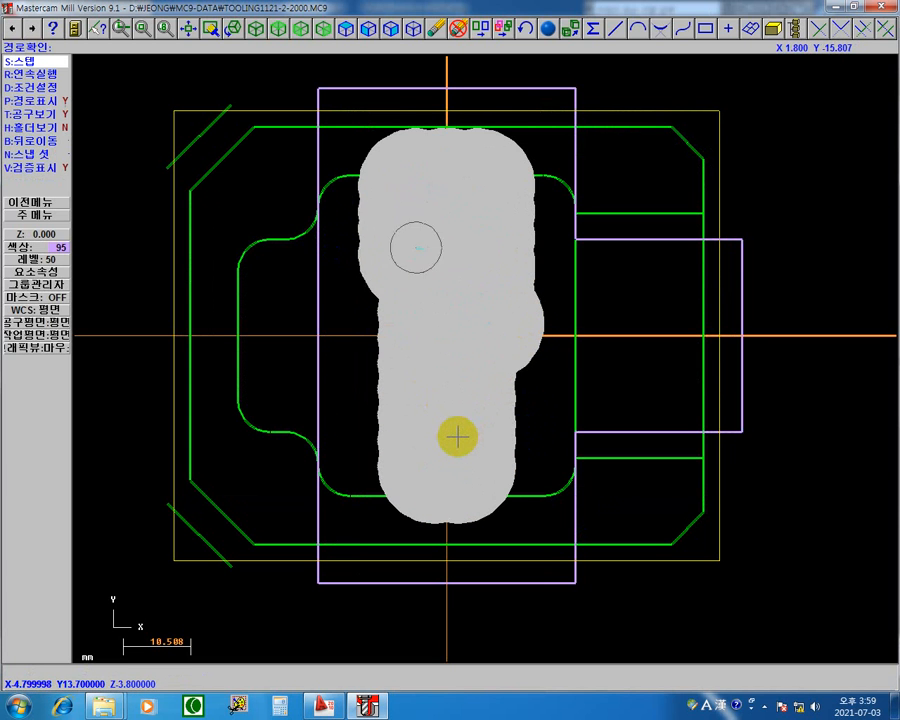
{"action": "key", "text": "s"}
{"action": "key", "text": "s"}
{"action": "key", "text": "s"}
{"action": "key", "text": "s"}
{"action": "key", "text": "s"}
{"action": "key", "text": "s"}
{"action": "key", "text": "s"}
{"action": "key", "text": "s"}
{"action": "key", "text": "s"}
{"action": "key", "text": "s"}
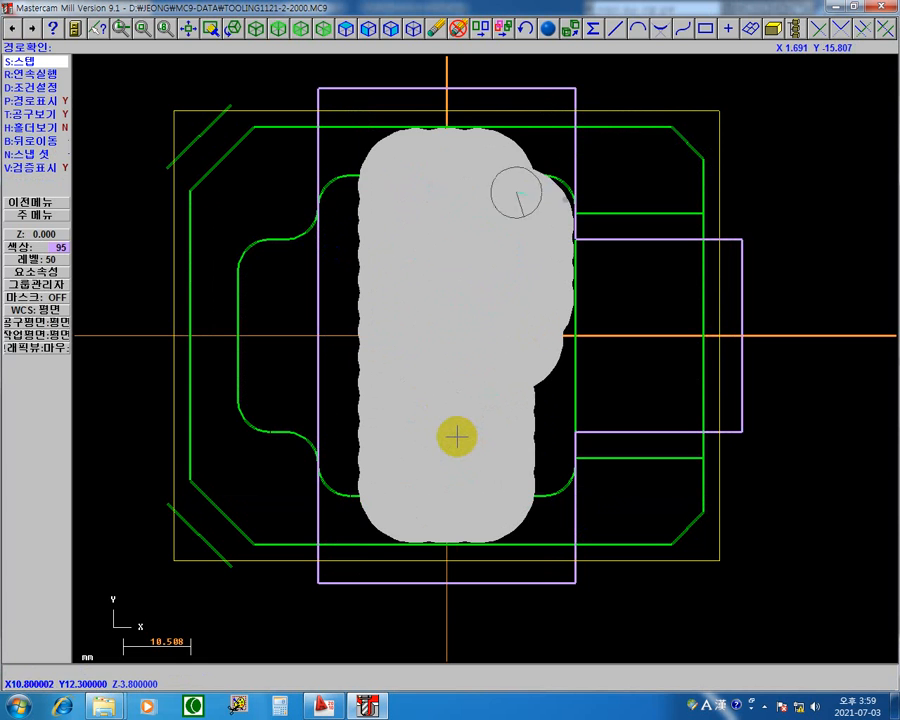
{"action": "key", "text": "s"}
{"action": "key", "text": "s"}
{"action": "key", "text": "s"}
{"action": "key", "text": "s"}
{"action": "key", "text": "s"}
{"action": "key", "text": "s"}
{"action": "key", "text": "s"}
{"action": "key", "text": "s"}
{"action": "key", "text": "s"}
{"action": "key", "text": "s"}
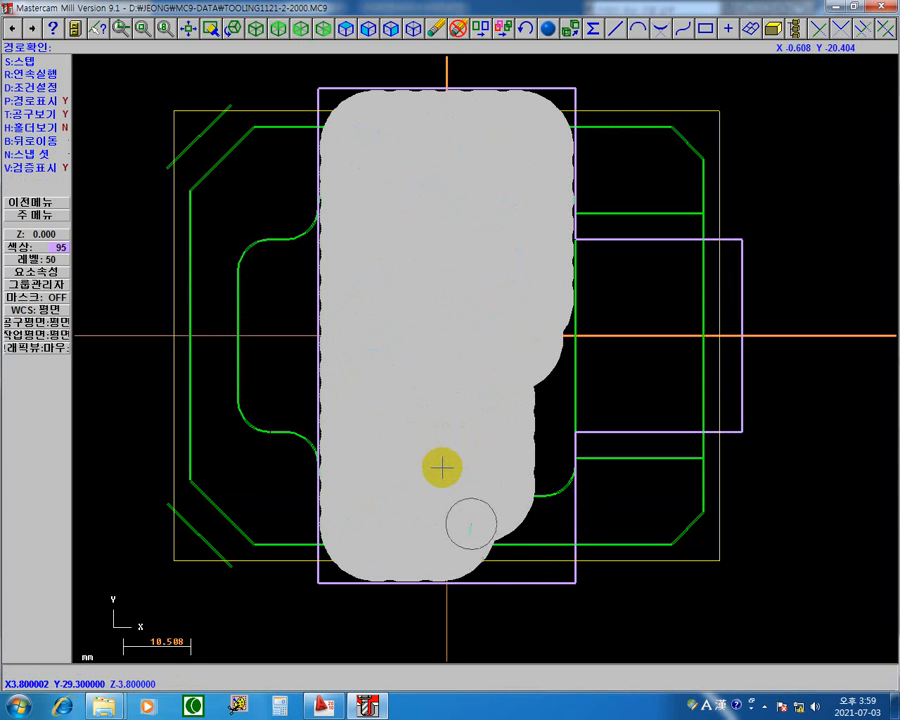
{"action": "key", "text": "s"}
{"action": "key", "text": "s"}
{"action": "key", "text": "s"}
{"action": "key", "text": "s"}
{"action": "key", "text": "s"}
{"action": "key", "text": "s"}
{"action": "key", "text": "s"}
{"action": "key", "text": "s"}
{"action": "key", "text": "s"}
{"action": "key", "text": "s"}
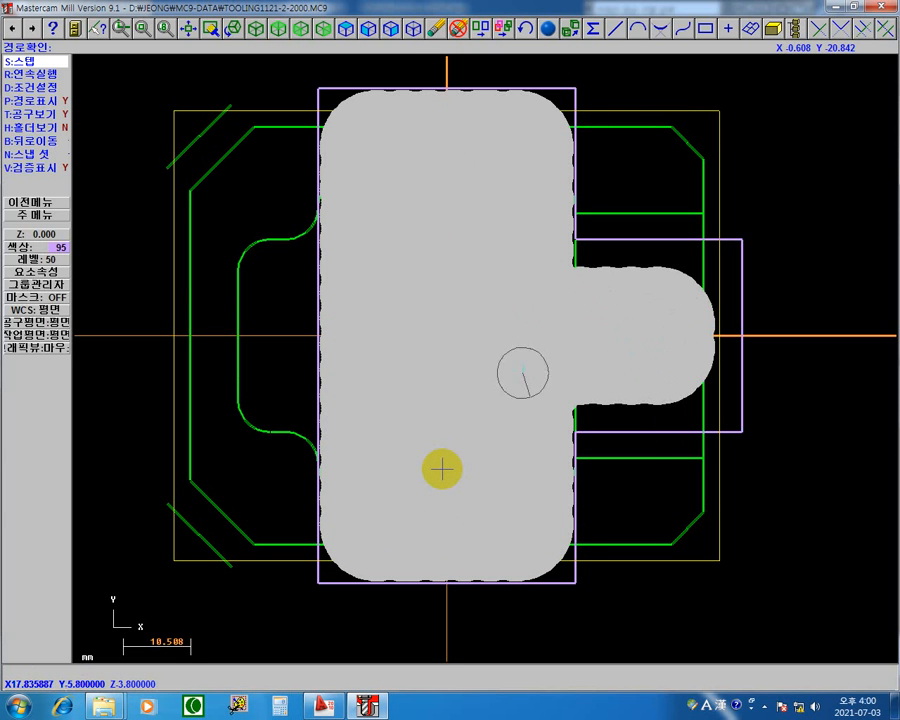
{"action": "key", "text": "s"}
{"action": "key", "text": "s"}
{"action": "key", "text": "s"}
{"action": "key", "text": "s"}
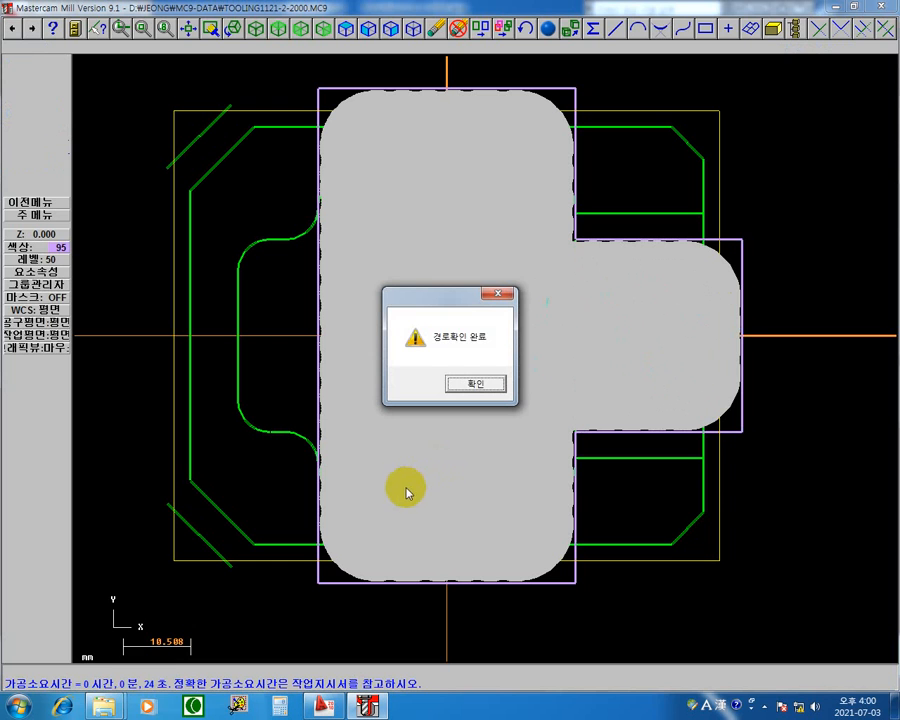
{"action": "left_click", "coordinate": [472, 384]}
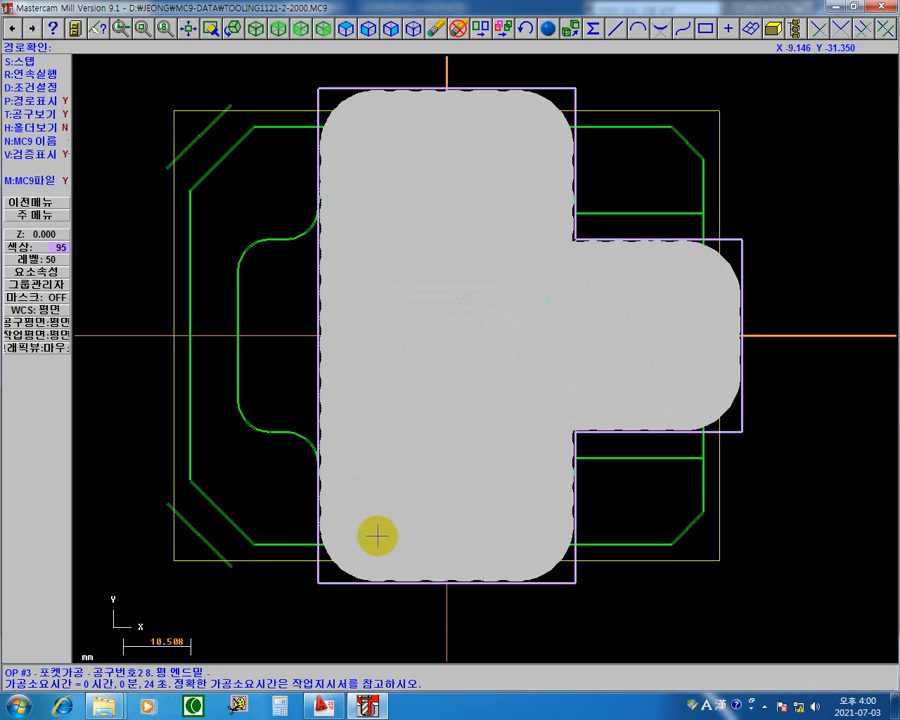
{"action": "key", "text": "Escape"}
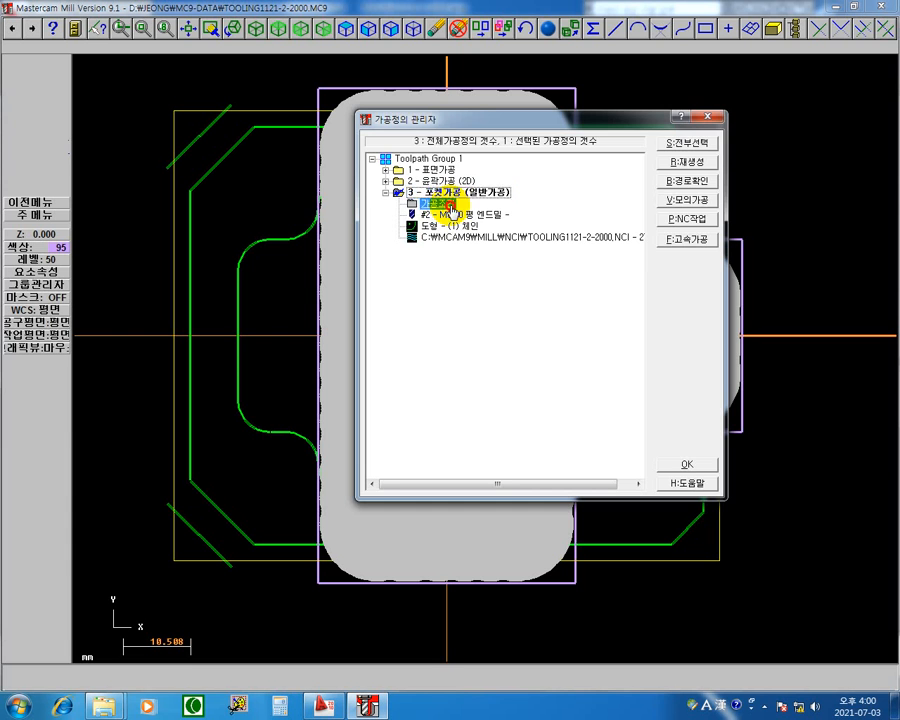
Change pocket operation 3's roughing method to constant overlap spiral (일정한 오버랩 나선형절삭) and accept the pocket settings.
{"action": "left_click", "coordinate": [450, 208]}
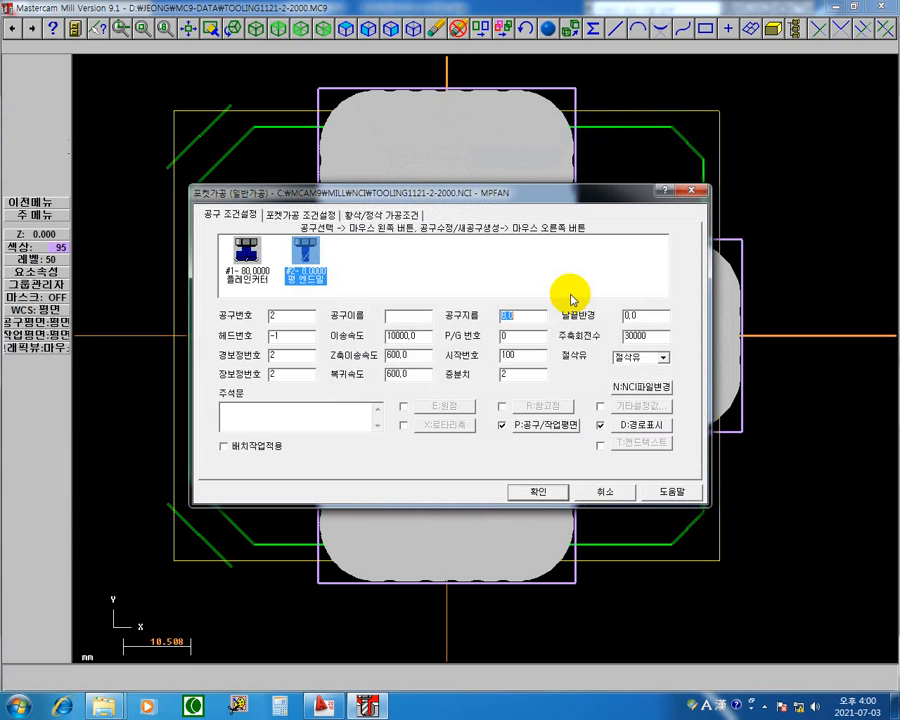
{"action": "double_click", "coordinate": [663, 340]}
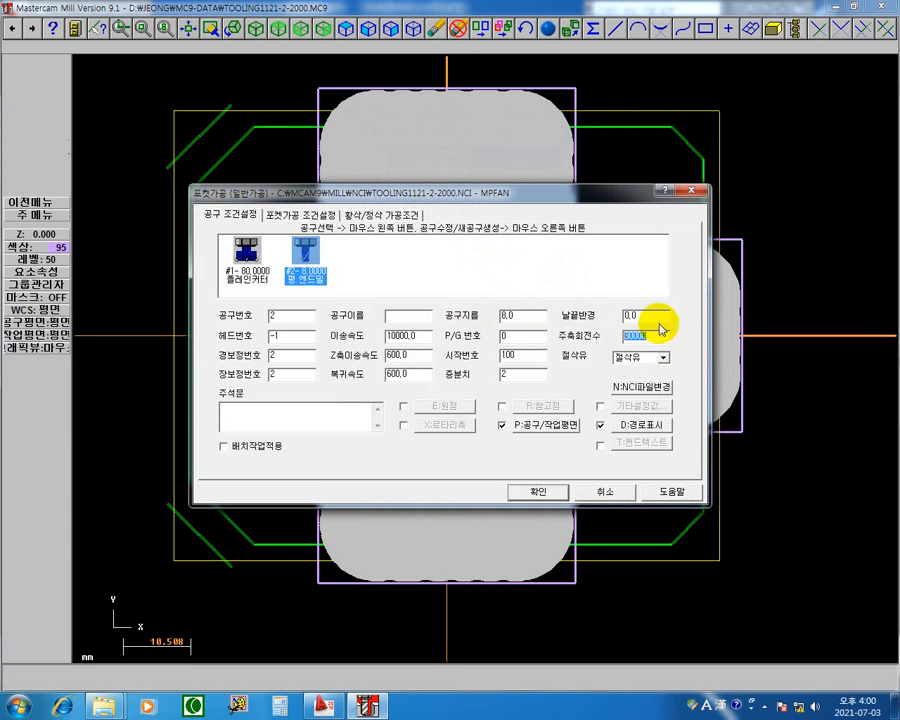
{"action": "left_click", "coordinate": [378, 214]}
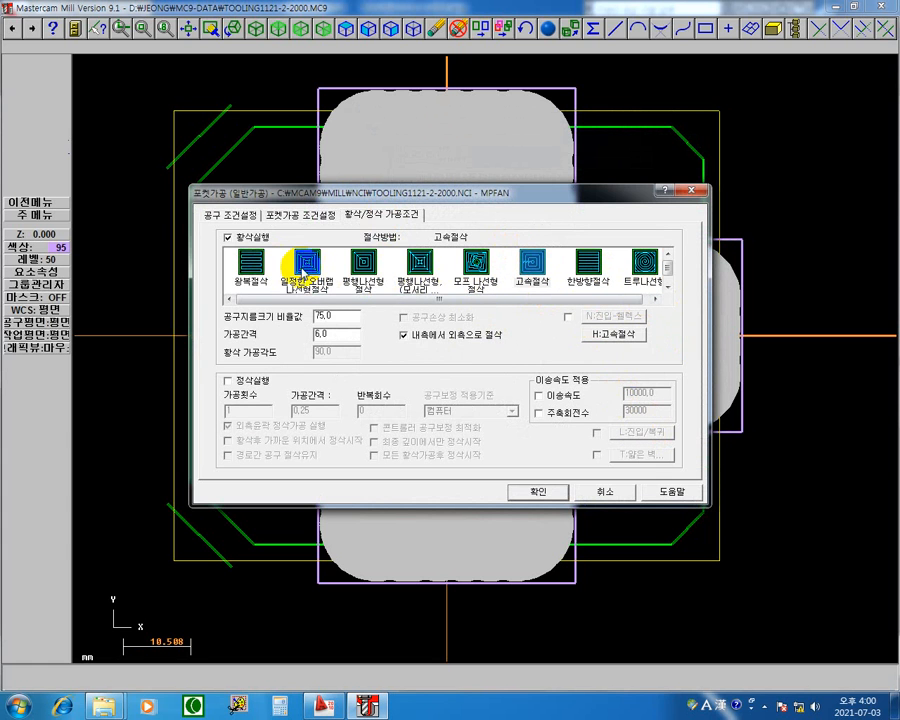
{"action": "left_click", "coordinate": [307, 263]}
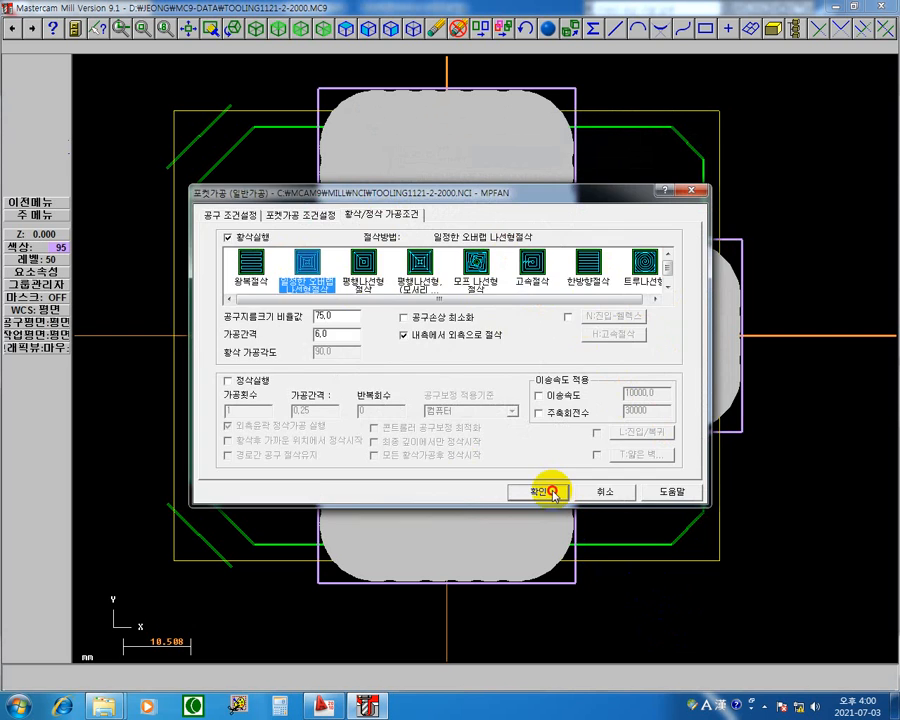
{"action": "left_click", "coordinate": [553, 492]}
Set pocket operation 3's spindle speed to 5000 and its feed rate to 2000, and accept the settings.
{"action": "left_click", "coordinate": [404, 205]}
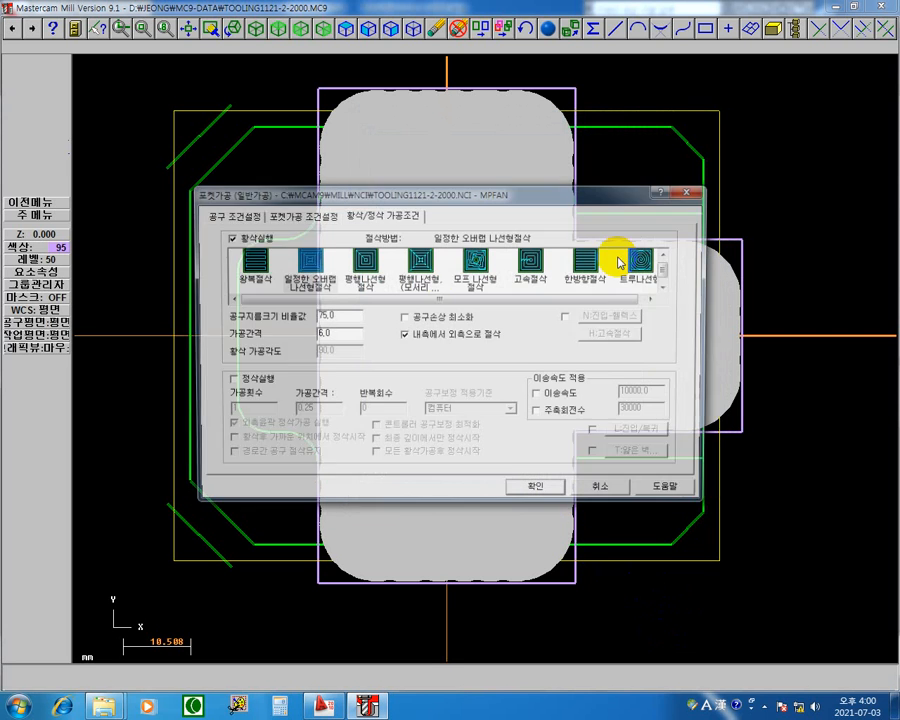
{"action": "left_click", "coordinate": [300, 215]}
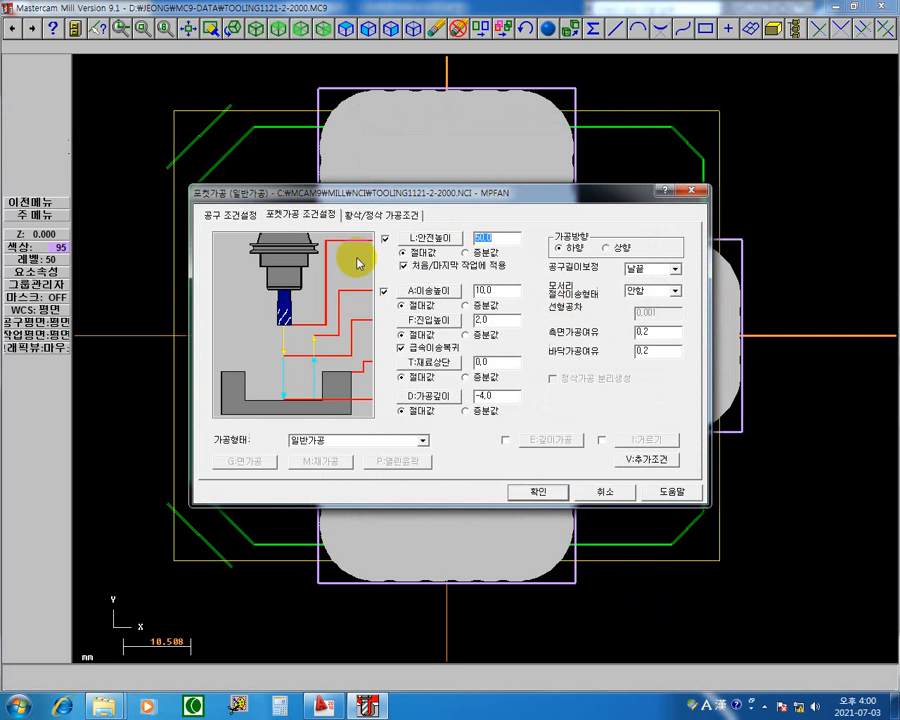
{"action": "left_click", "coordinate": [234, 214]}
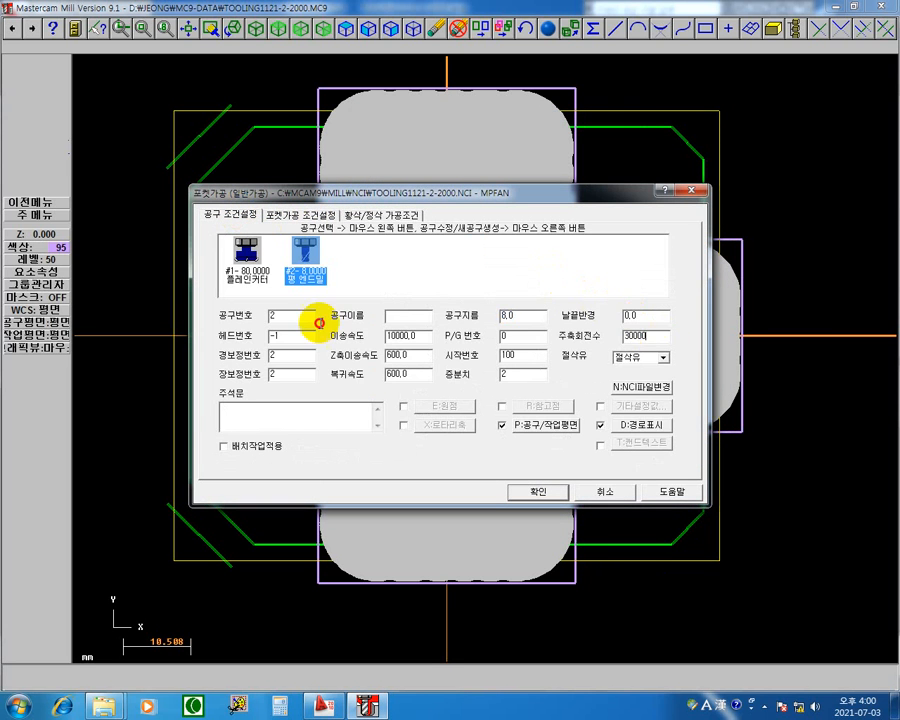
{"action": "left_click_drag", "start_coordinate": [319, 323], "coordinate": [112, 326]}
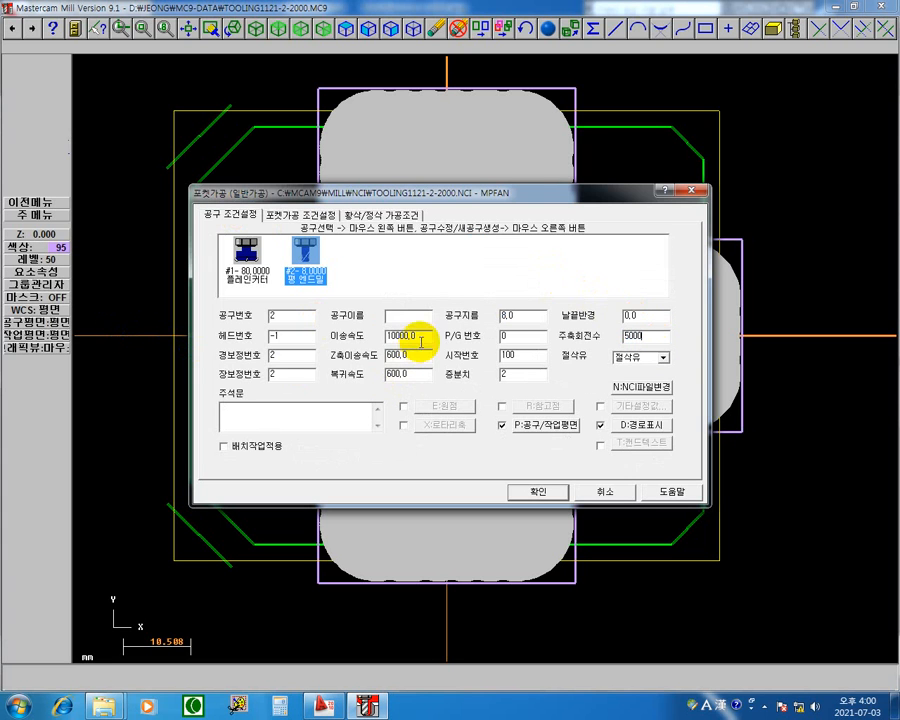
{"action": "left_click_drag", "start_coordinate": [418, 338], "coordinate": [4, 228]}
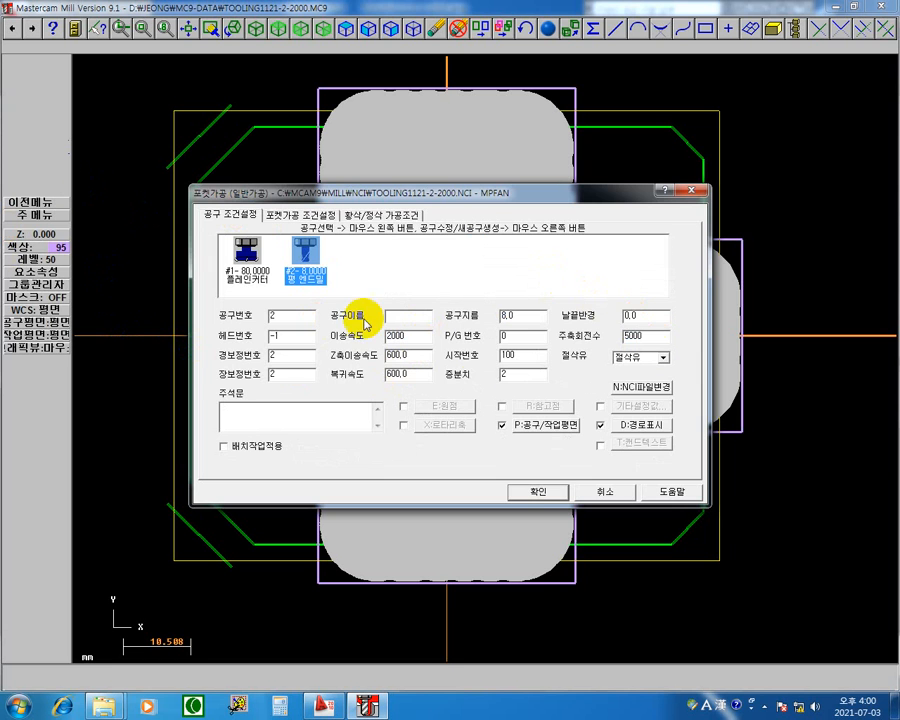
{"action": "left_click", "coordinate": [530, 492]}
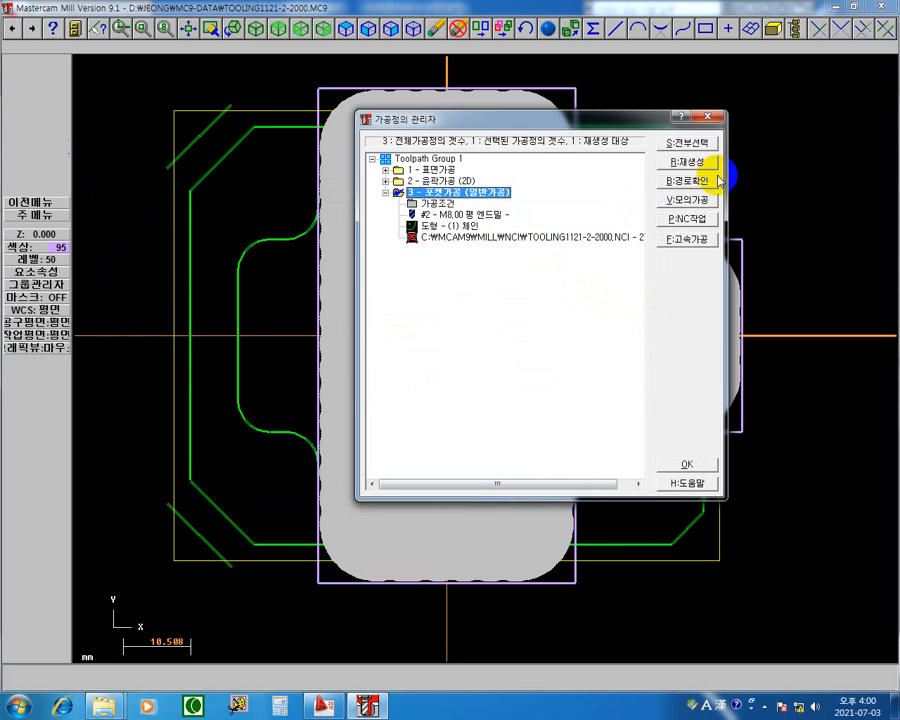
Regenerate pocket operation 3's toolpath, select all operations in Toolpath Group 1, and close the operations manager.
{"action": "left_click", "coordinate": [695, 163]}
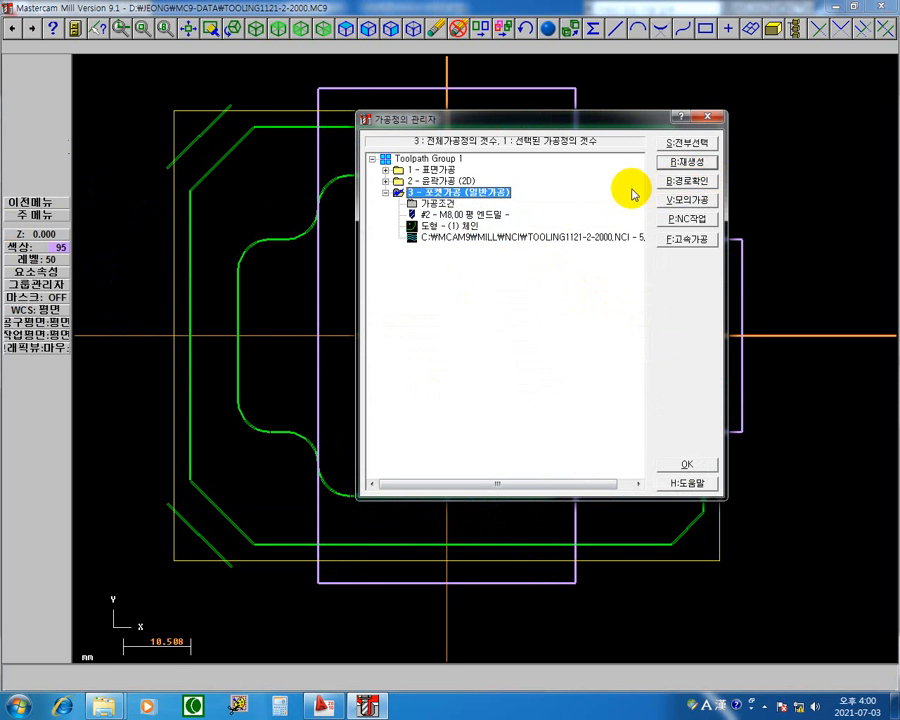
{"action": "left_click", "coordinate": [404, 158]}
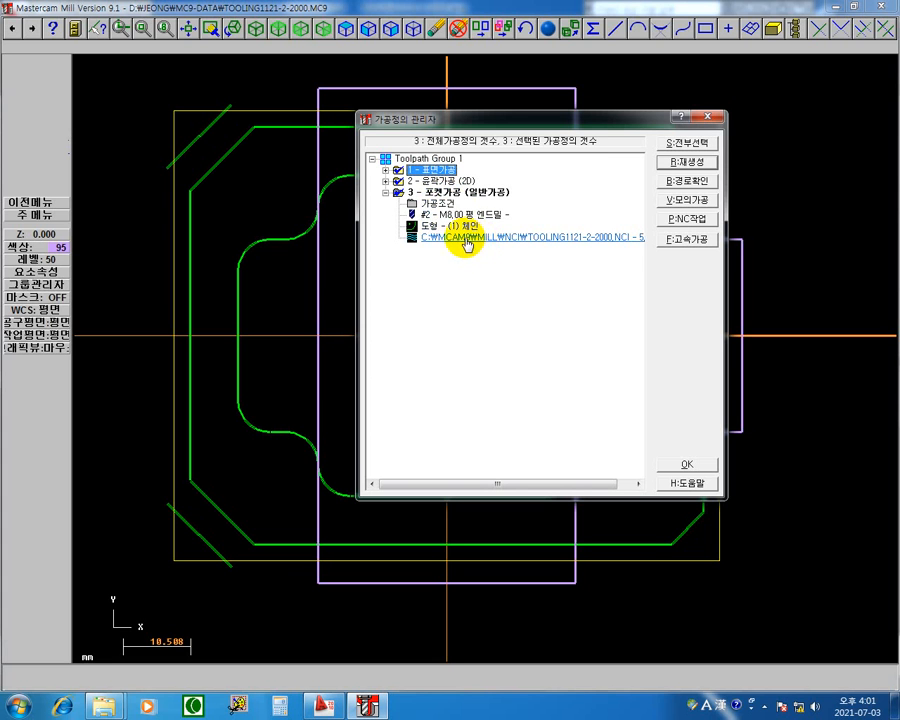
{"action": "left_click", "coordinate": [685, 467]}
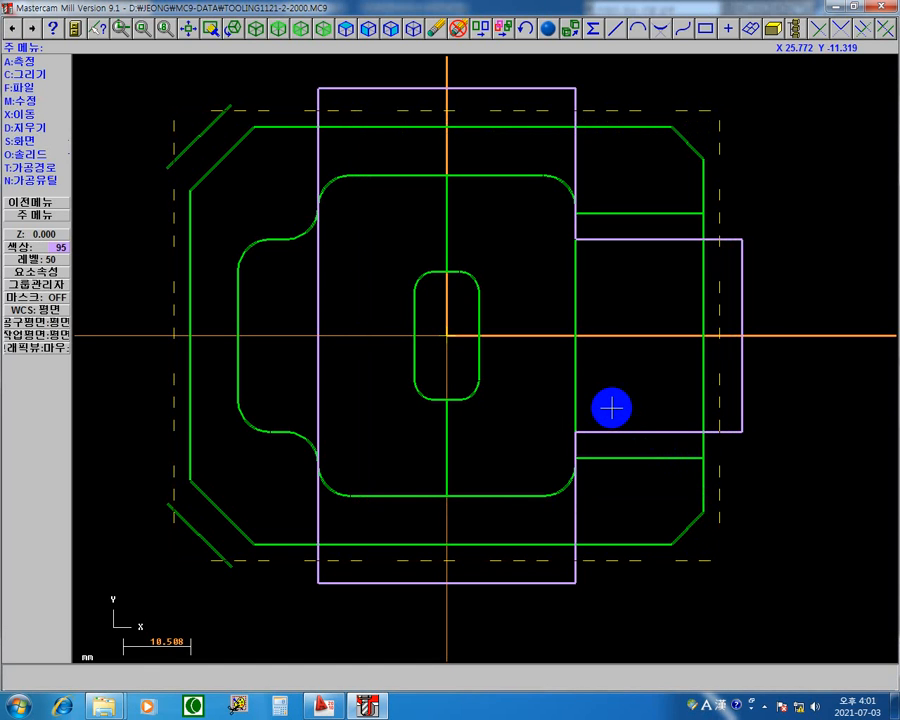